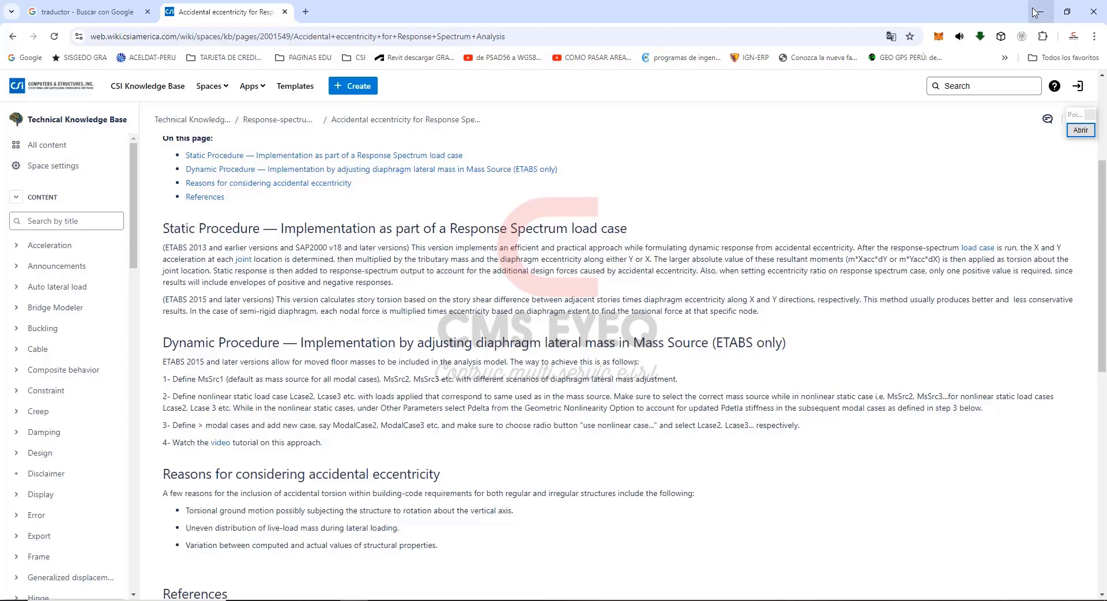
Switch to the RNE E-030 SISMO PDF and examine the accidental eccentricity provisions in sections 28.5 and 29.5.
click(1037, 12)
click(638, 600)
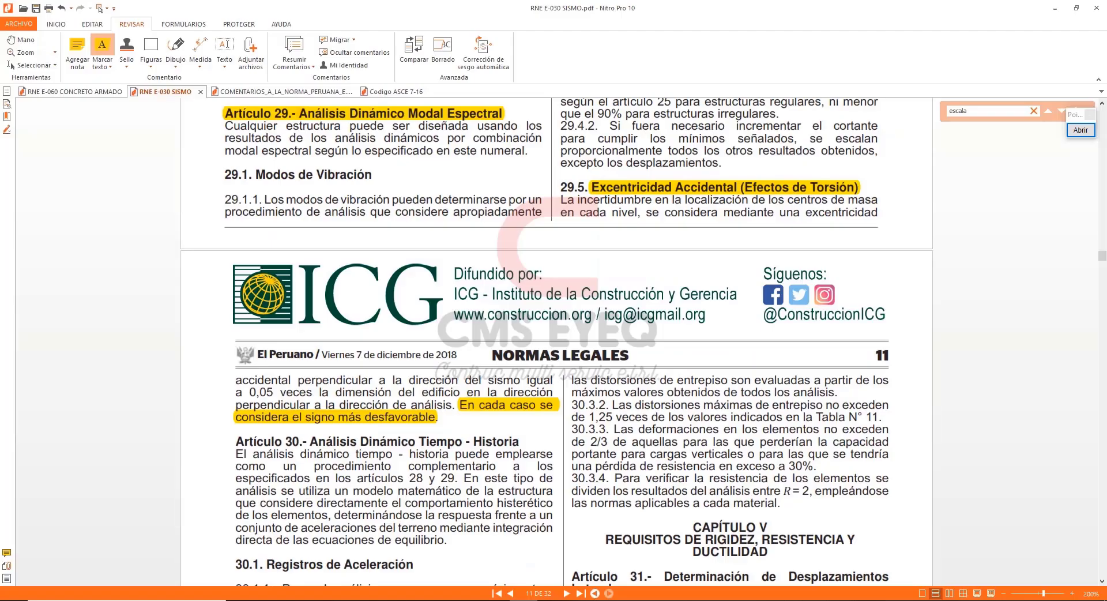
scroll(439, 291, up, 5)
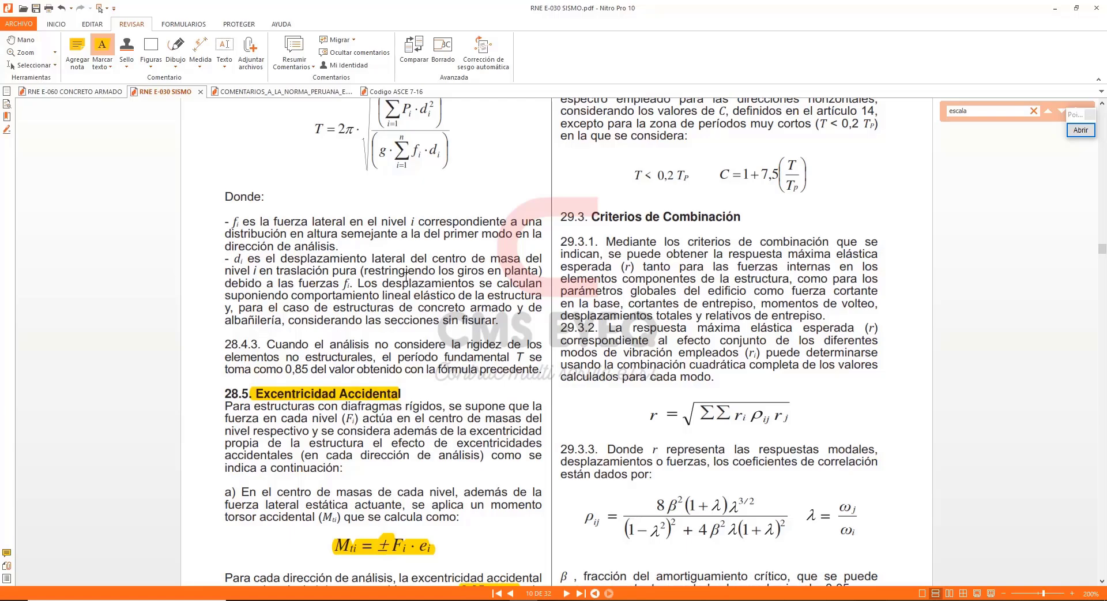
scroll(406, 276, down, 2)
scroll(455, 272, up, 5)
scroll(492, 263, down, 2)
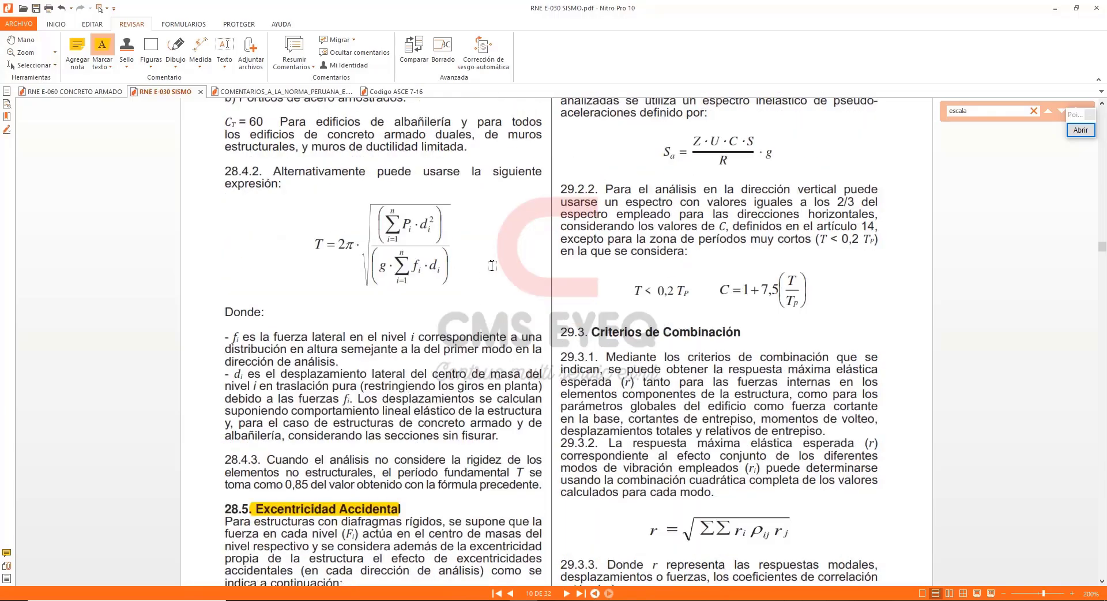
scroll(464, 295, down, 10)
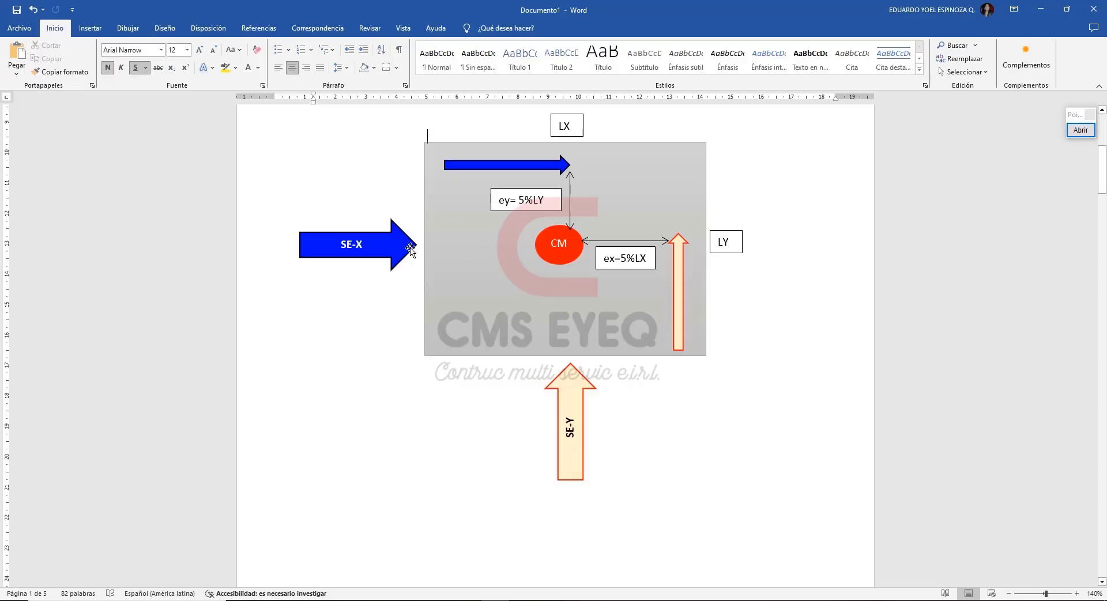
Switch to the Word diagram and examine how the SE-X and SE-Y forces relate to the ey and ex eccentricities.
click(409, 247)
click(554, 165)
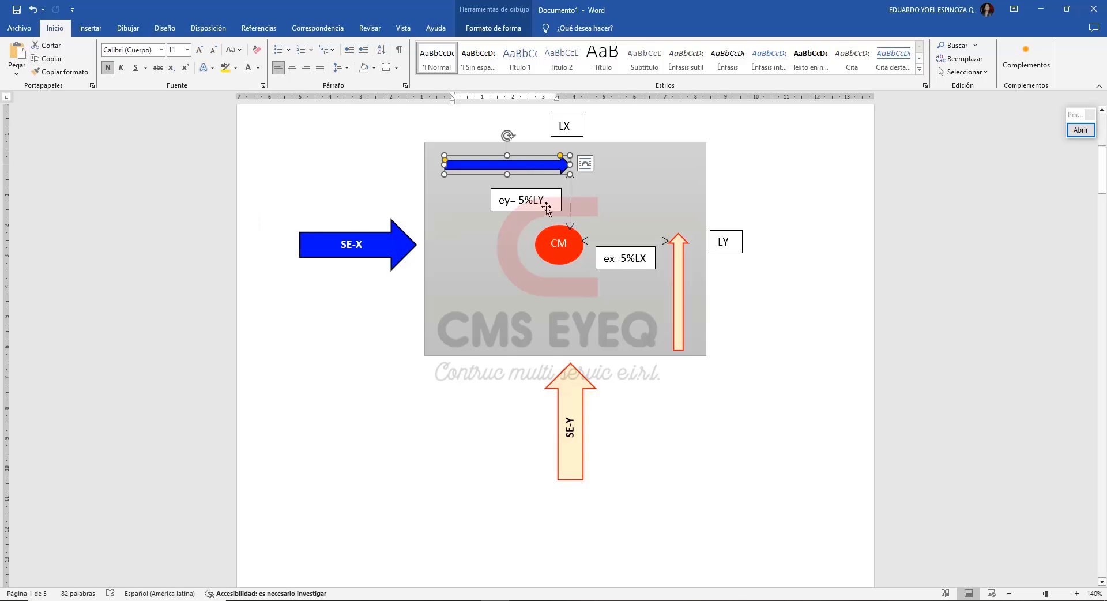
click(526, 209)
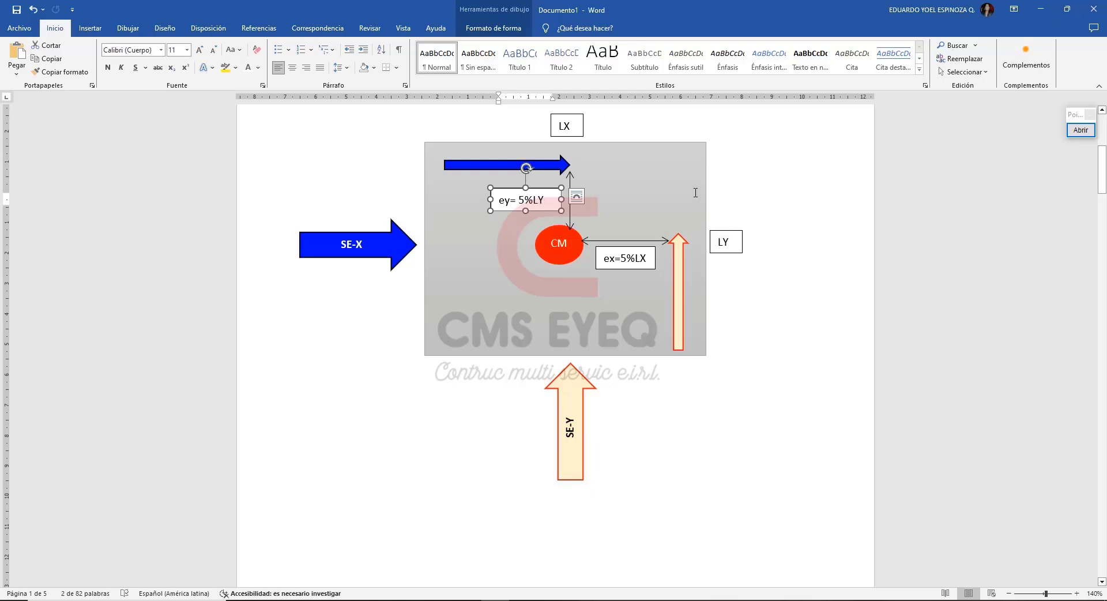
click(680, 291)
click(741, 292)
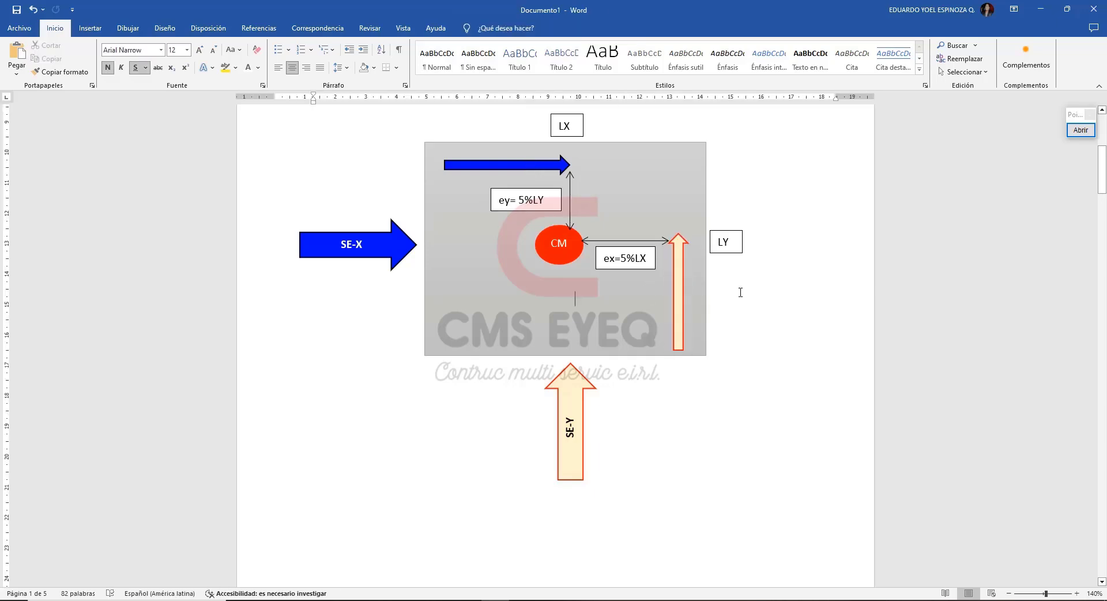
Return to the E-030 PDF and reread the accidental eccentricity factor in section 28.5.
click(456, 600)
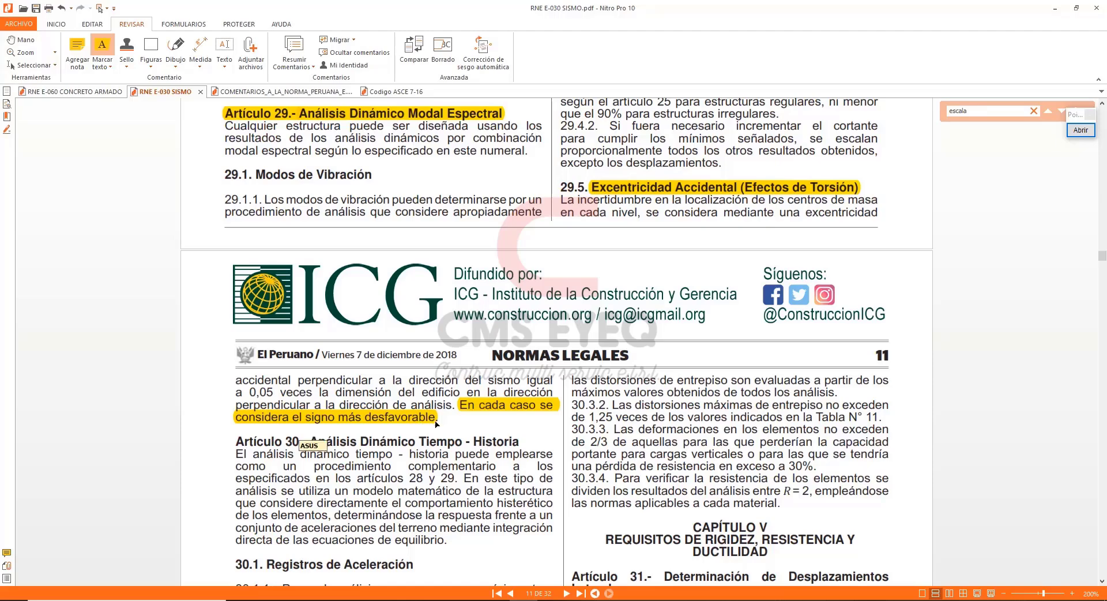
scroll(440, 423, up, 10)
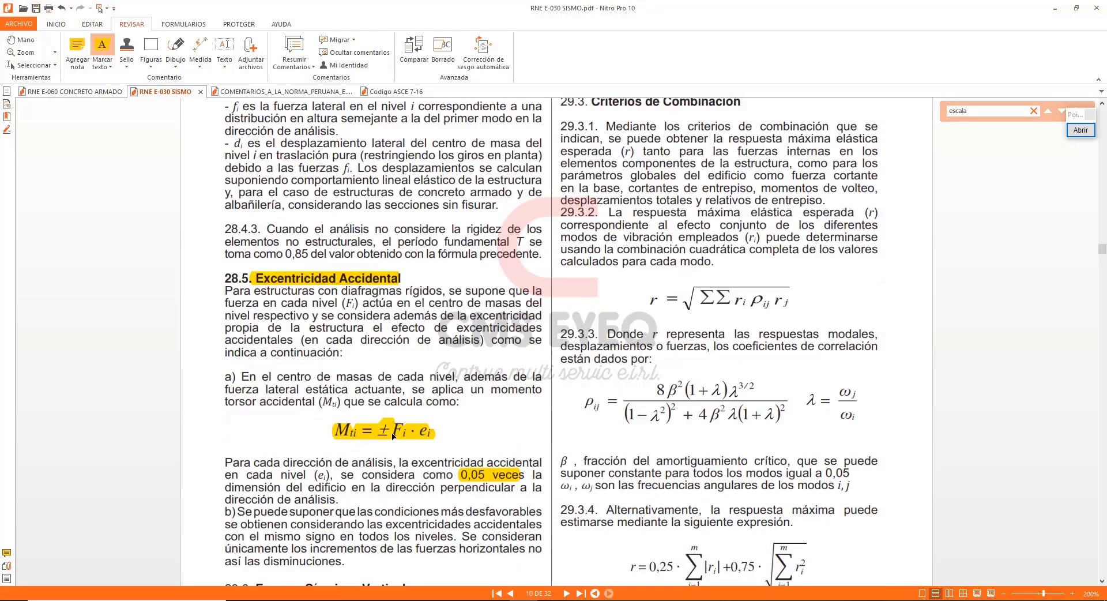
click(1051, 8)
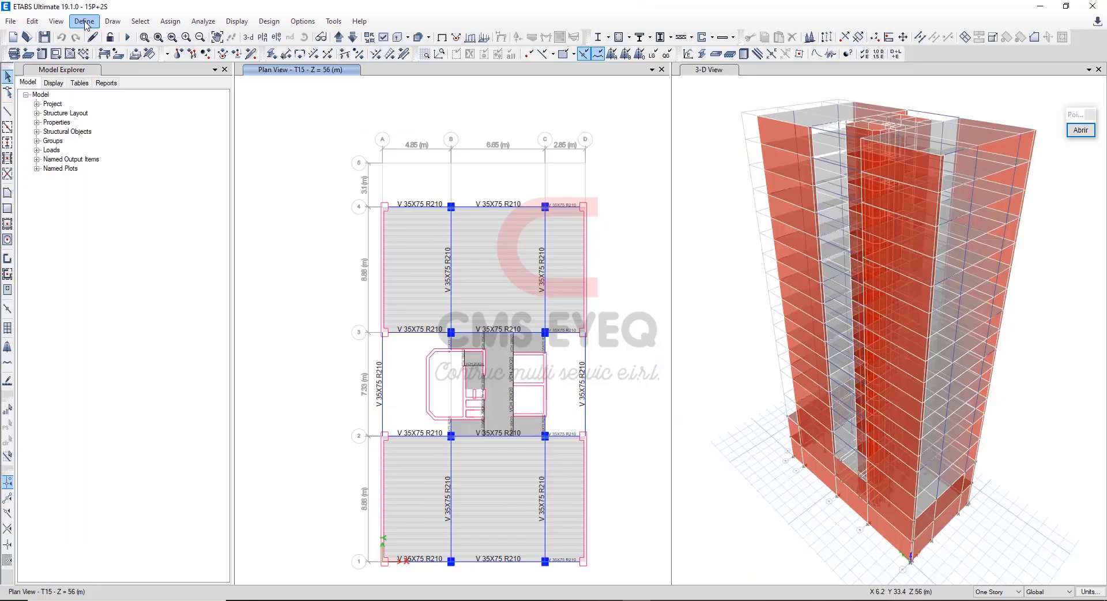
Switch to ETABS and open the definition of the mass source Masa for viewing.
click(84, 21)
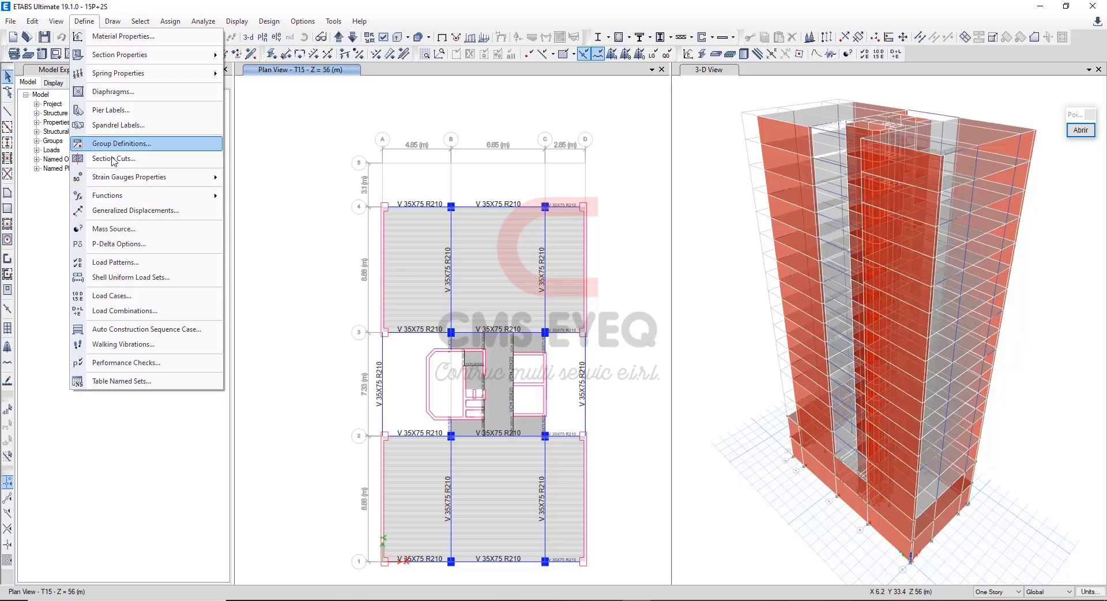
mouse_move(136, 198)
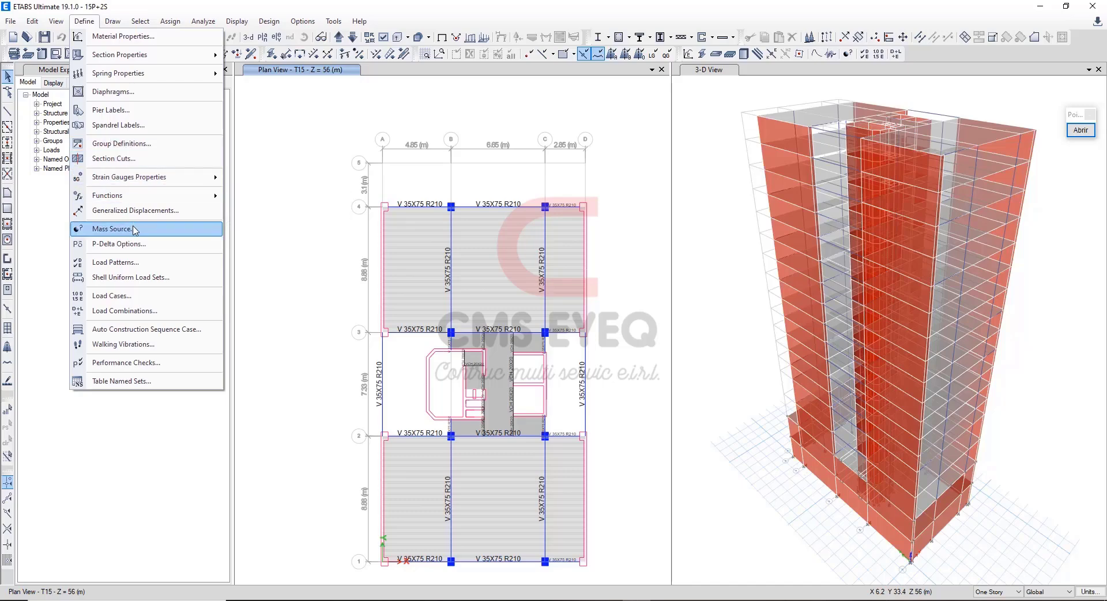
click(113, 229)
click(478, 268)
click(482, 253)
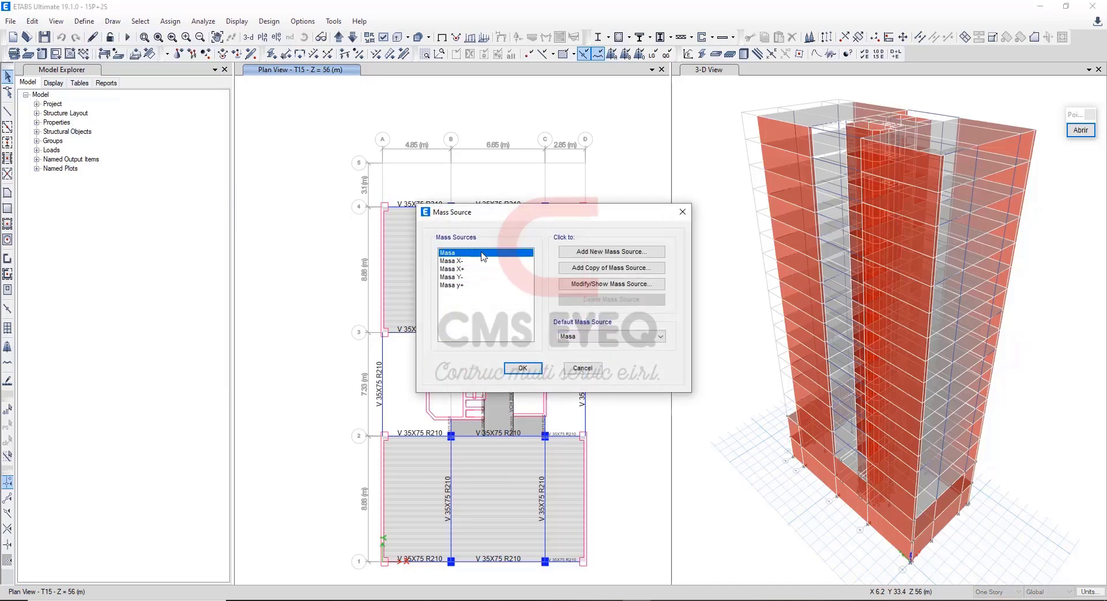
click(611, 284)
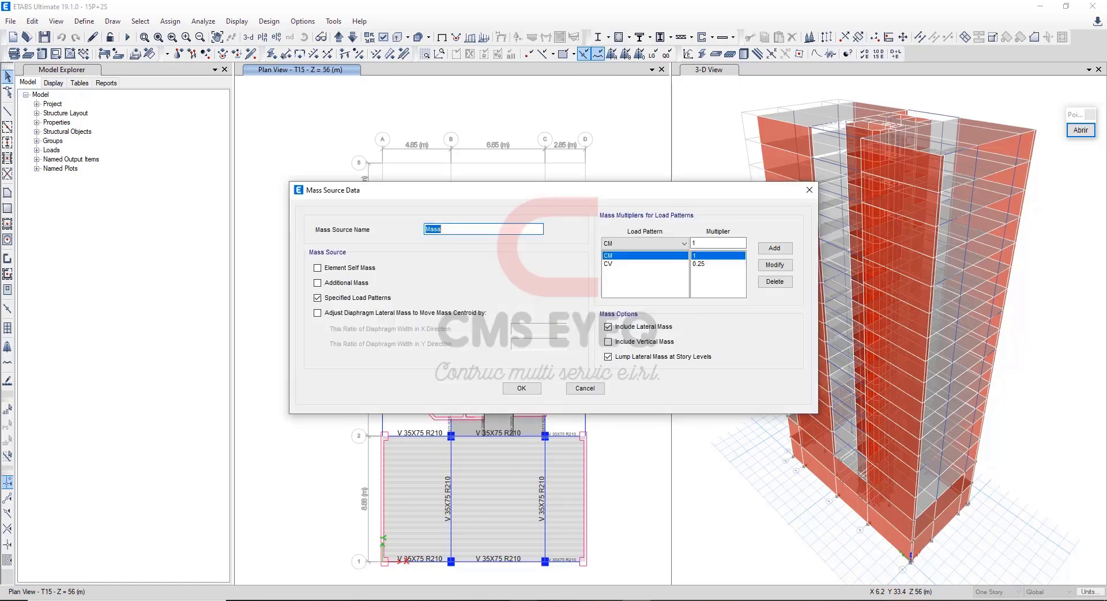
Check the category C live load percentage in Article 26 of the E-030 PDF against Masa's CV multiplier in ETABS.
click(524, 600)
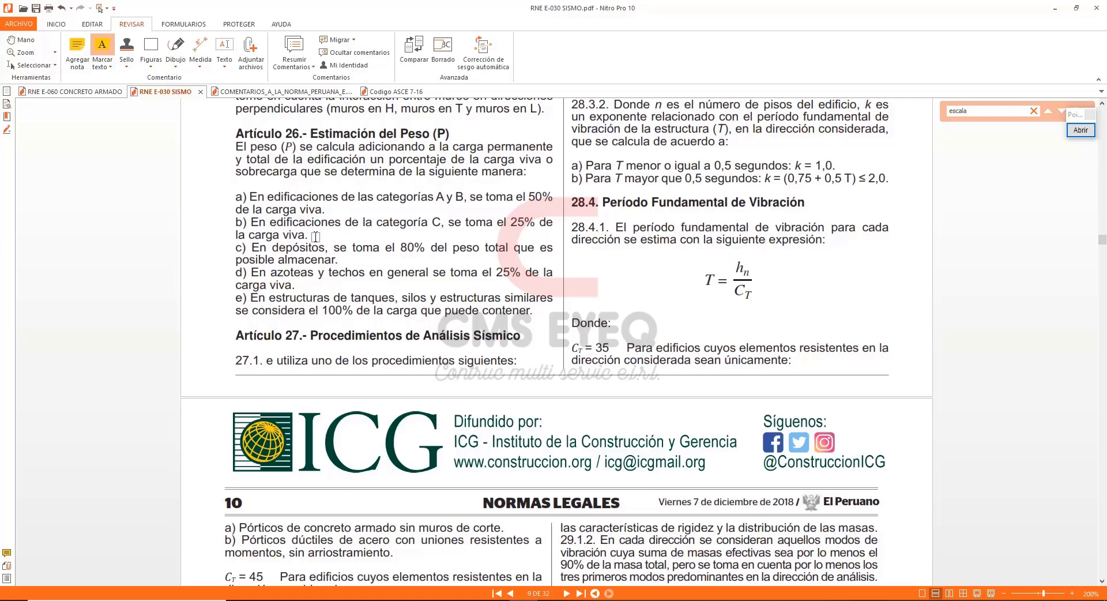
drag(316, 235, 234, 222)
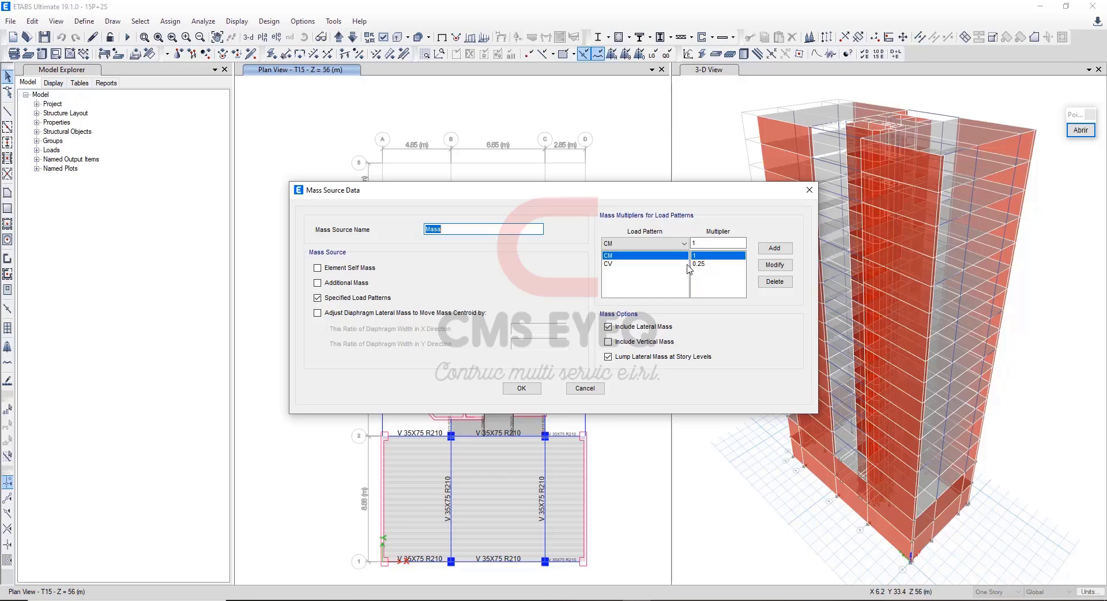
click(700, 265)
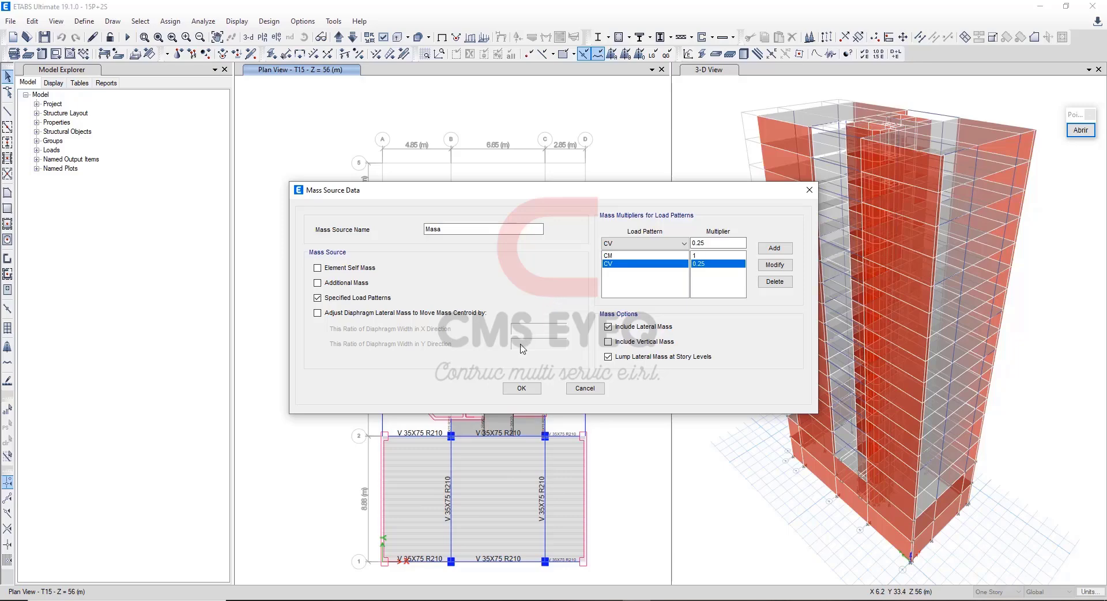
Accept the Masa mass source definition, close the mass source list and run the analysis.
click(522, 391)
click(523, 369)
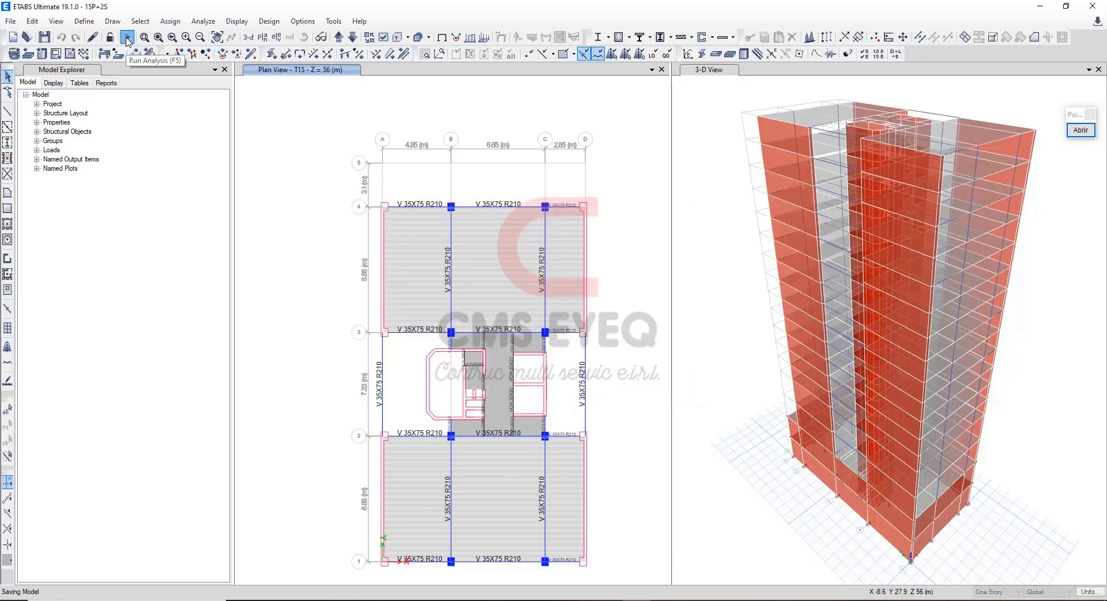
click(150, 54)
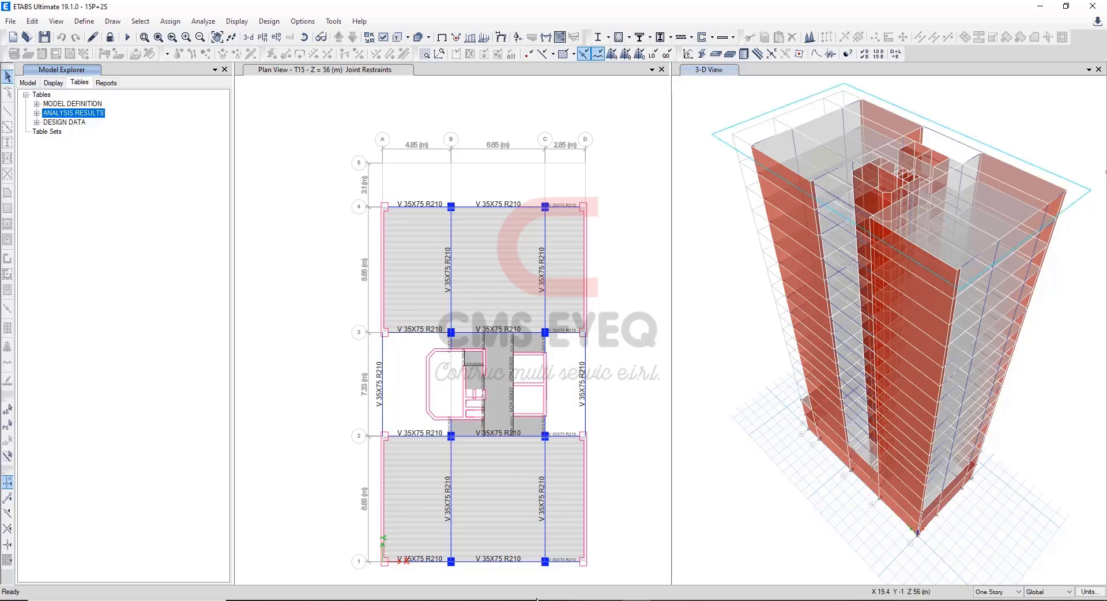
Mark article 29.1.2 on the 90% effective mass requirement in the E-030 PDF and return to ETABS.
key(alt+Tab)
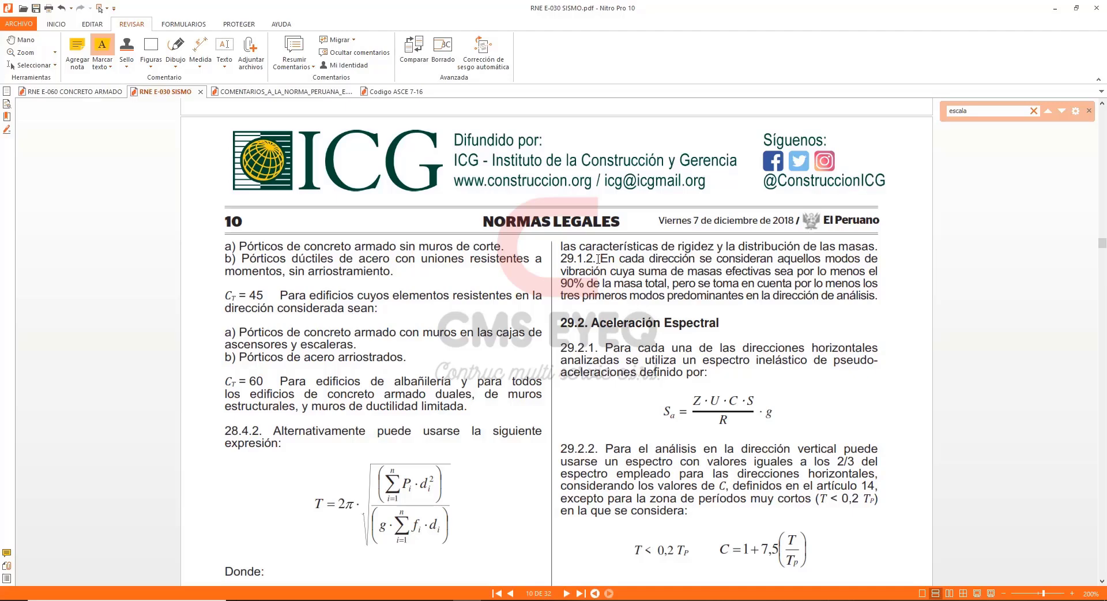
drag(598, 258, 884, 297)
click(625, 600)
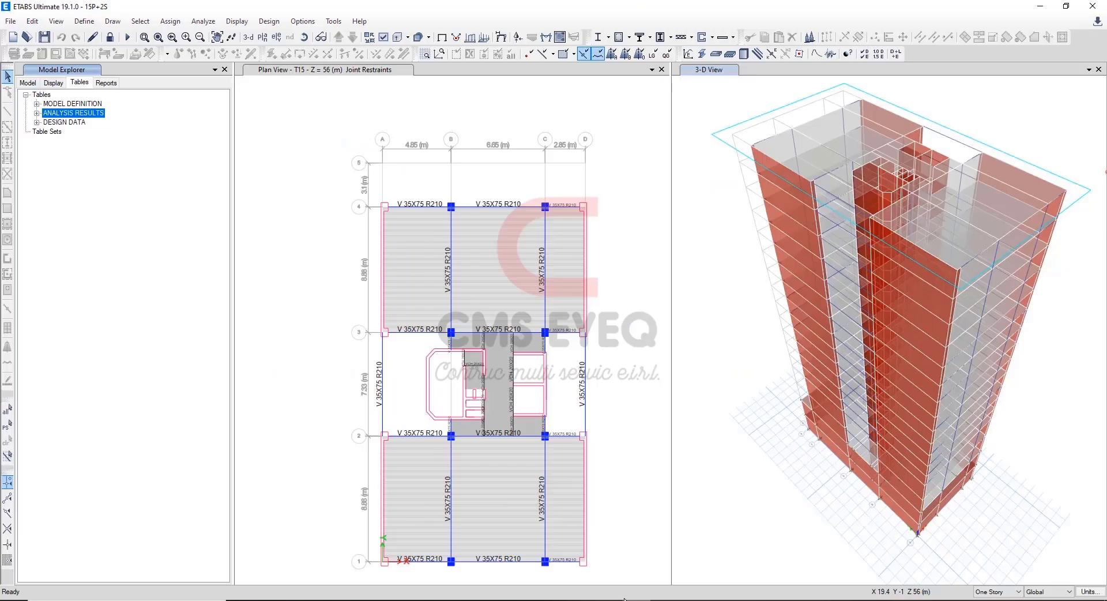
Open the Modal Participating Mass Ratios table from the modal information in the analysis results.
click(36, 113)
click(144, 187)
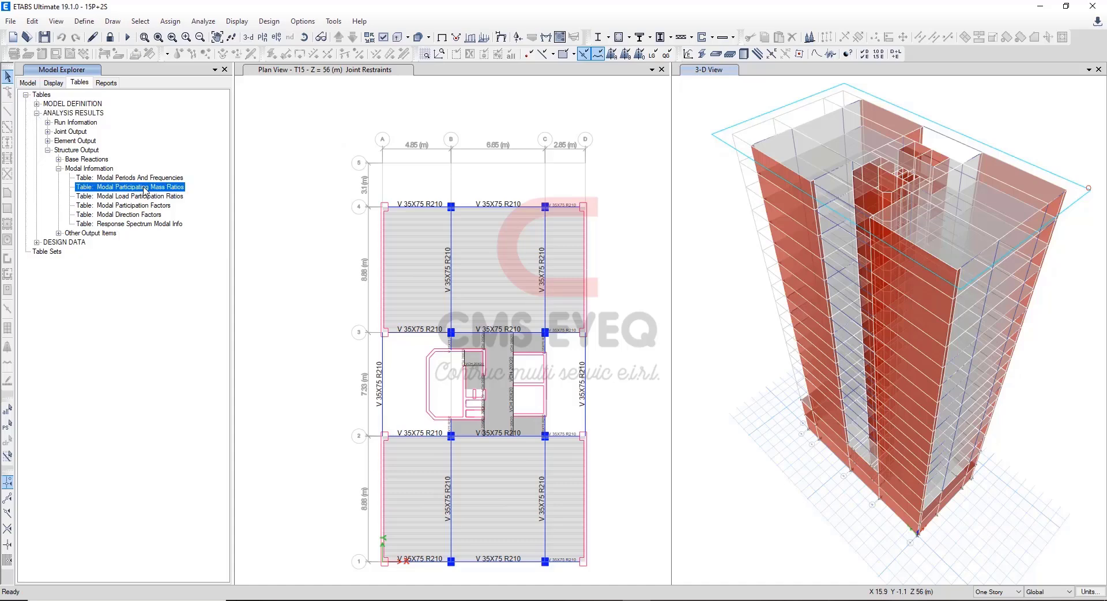
right_click(144, 186)
click(172, 196)
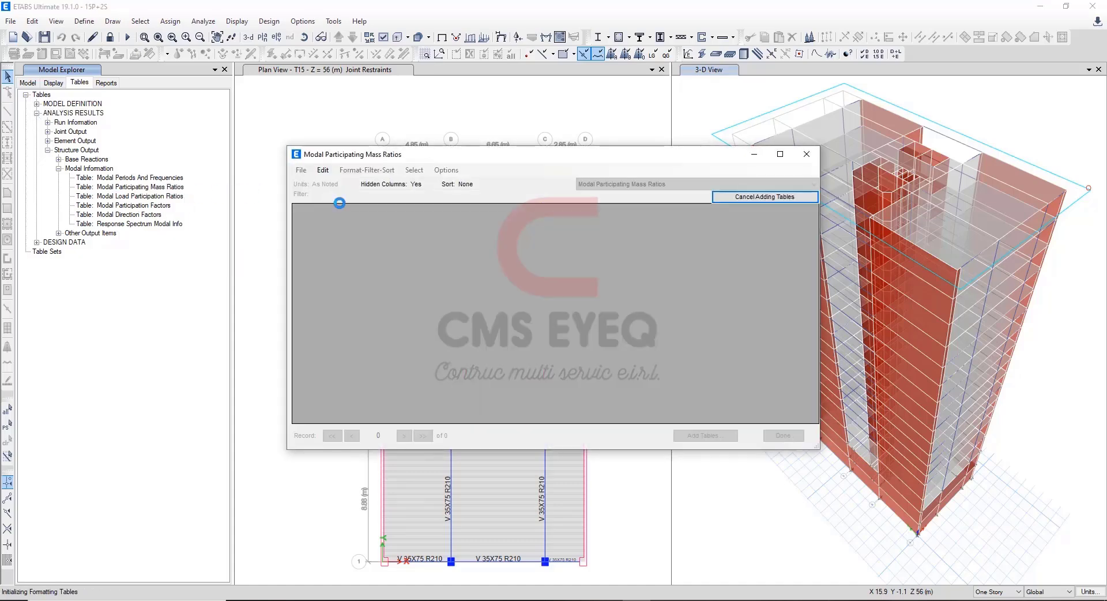
Export the Modal Participating Mass Ratios table to Excel and bring up the resulting workbook.
click(301, 170)
mouse_move(369, 181)
click(508, 180)
mouse_move(548, 585)
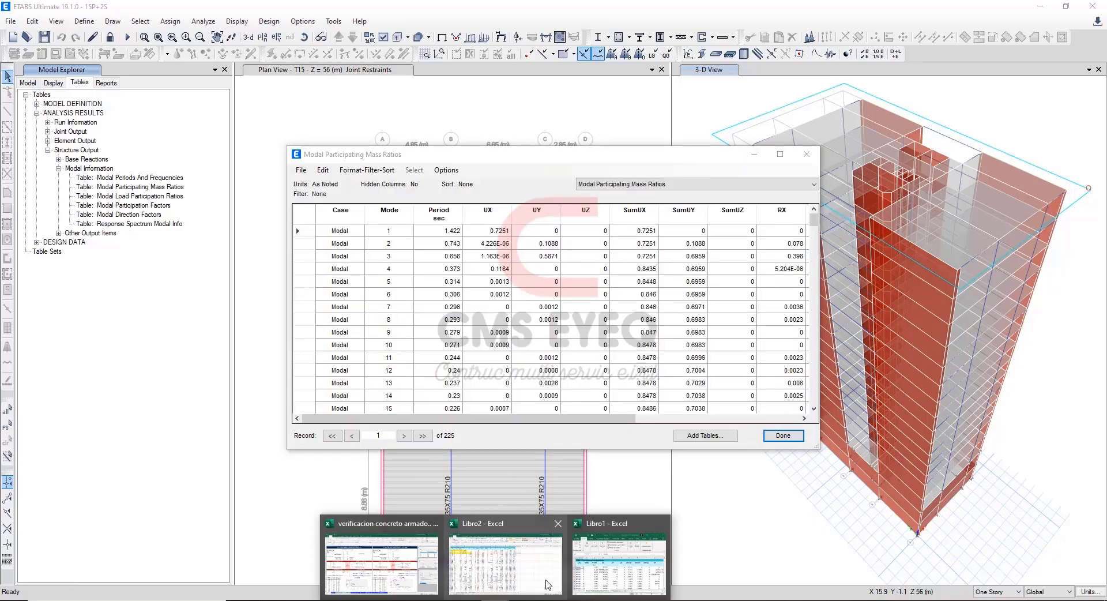
click(420, 196)
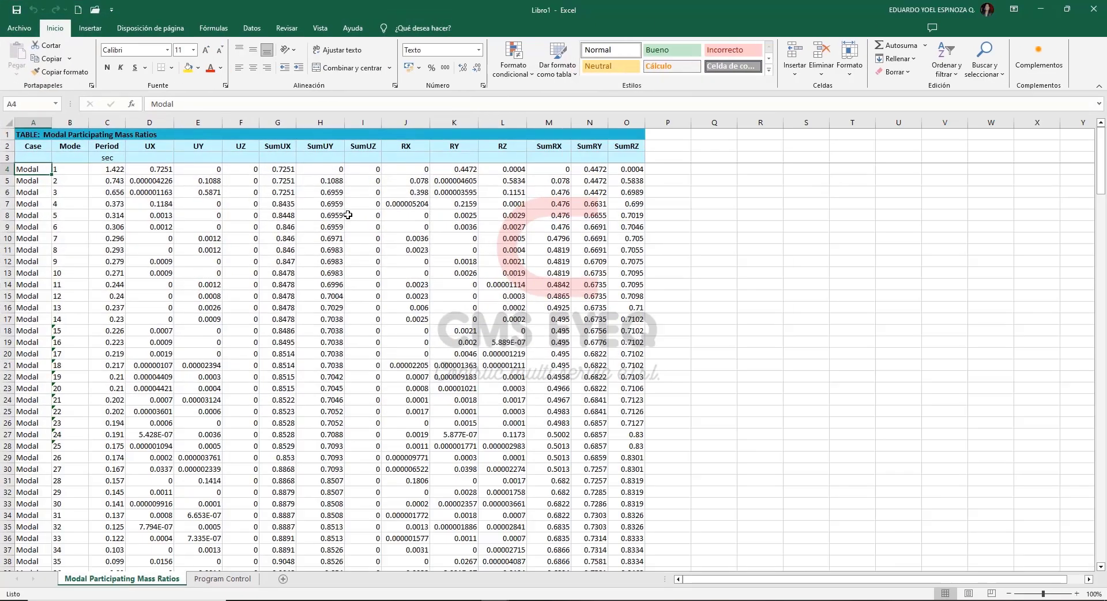
Add column filters to row 3 of the exported table, from Case through SumRZ.
drag(34, 157, 635, 157)
click(955, 61)
click(961, 128)
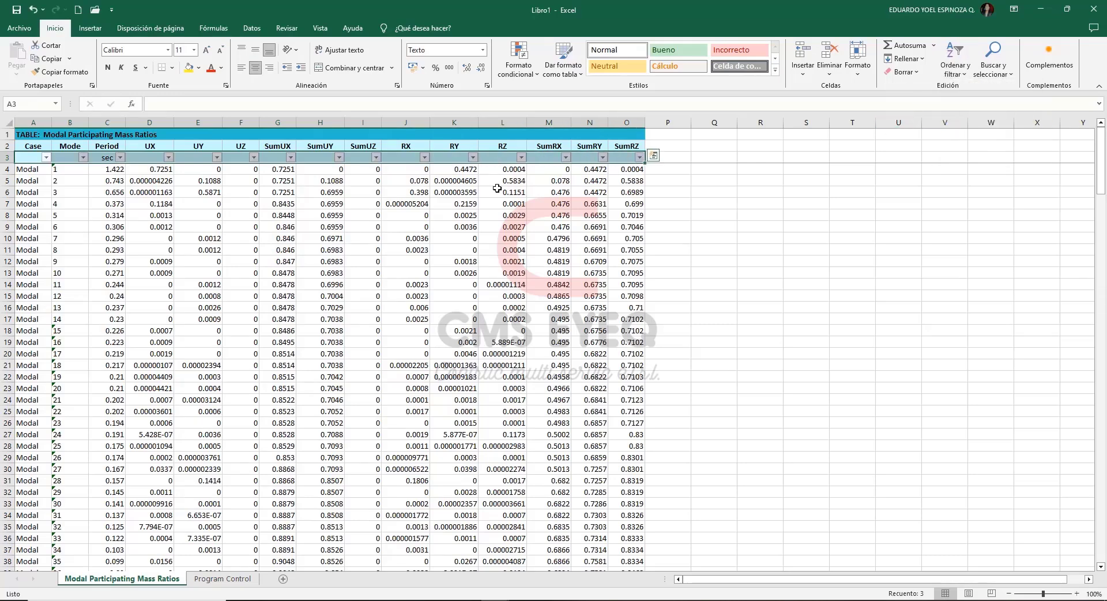
Filter the Case column to show only the Modal case.
click(45, 158)
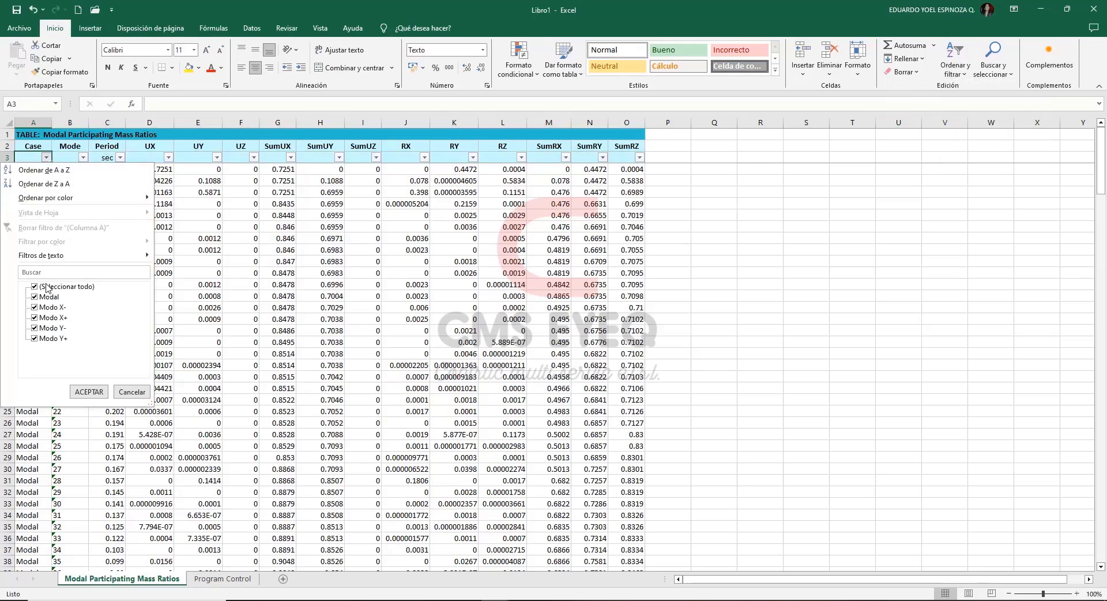
click(51, 287)
click(52, 297)
click(88, 390)
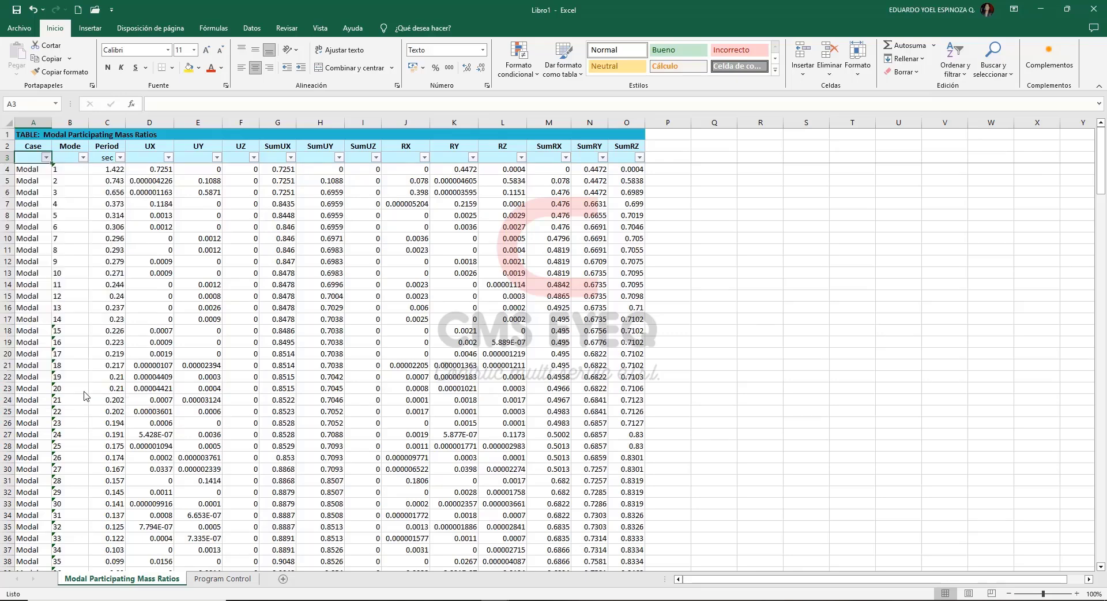
click(757, 251)
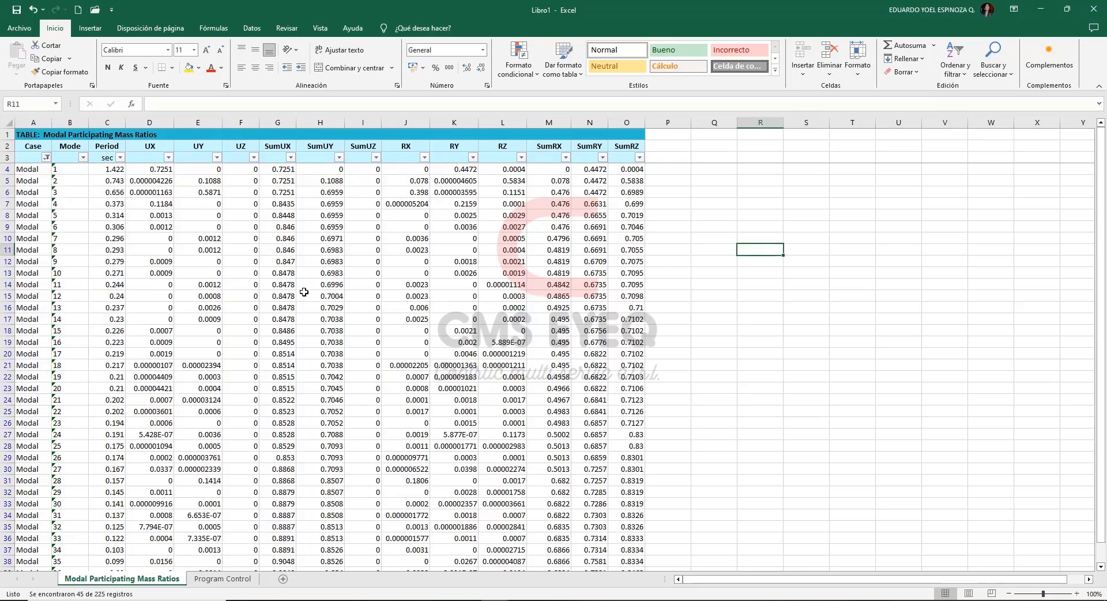
Fill the SumUX, SumUY and SumUZ cells of mode 45 (G48:I48) with yellow.
scroll(304, 293, down, 7)
drag(322, 448, 363, 516)
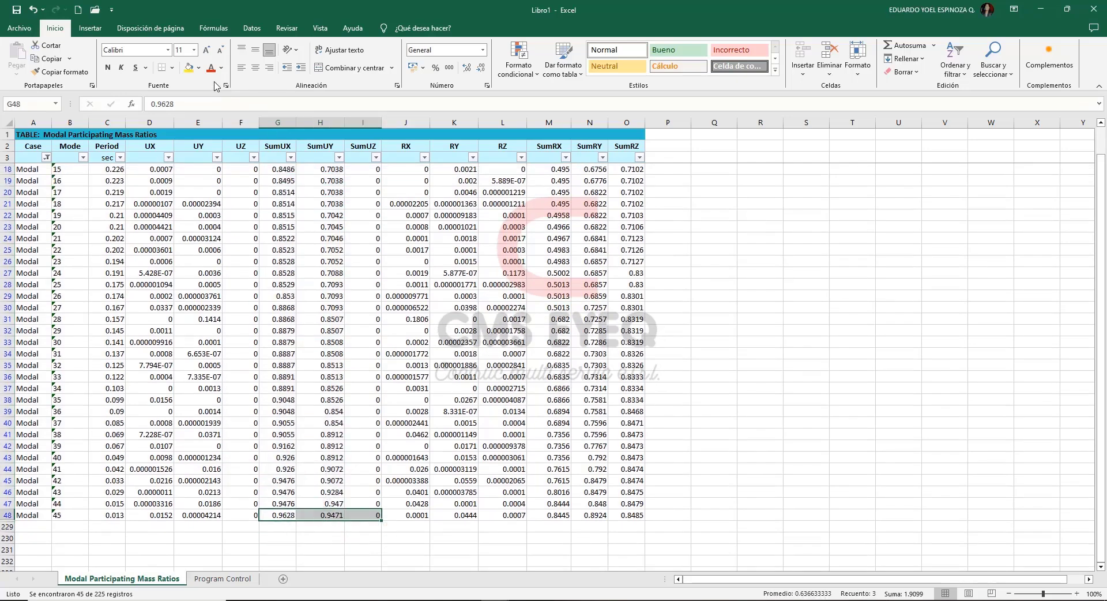
click(188, 68)
click(329, 534)
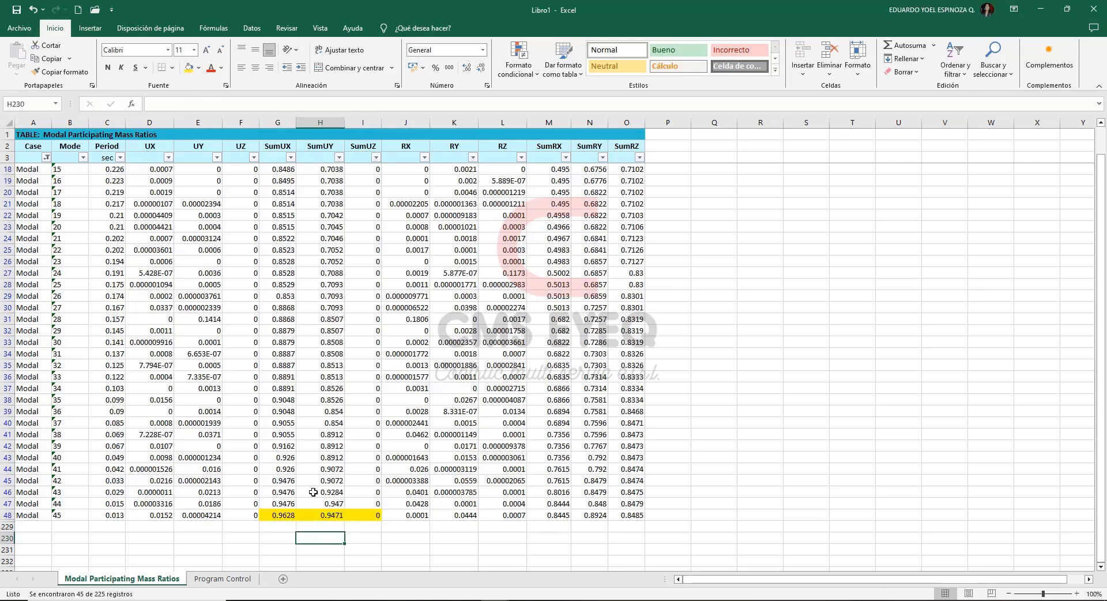
Filter the UX column to show only its largest value, 0.7251.
scroll(291, 438, up, 5)
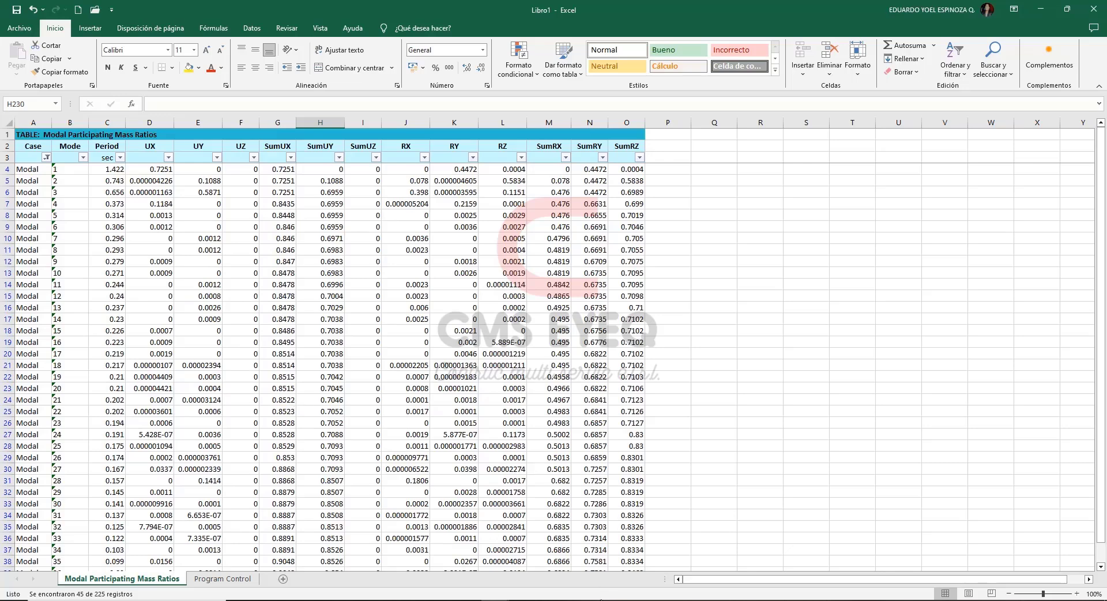
click(150, 181)
click(157, 122)
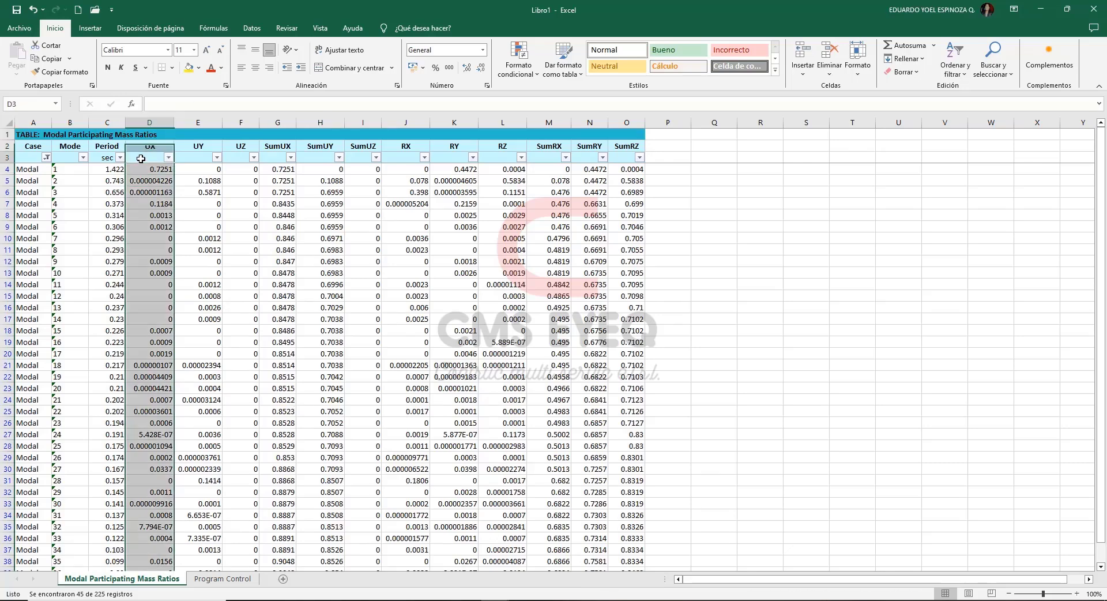
click(168, 157)
drag(162, 307, 163, 360)
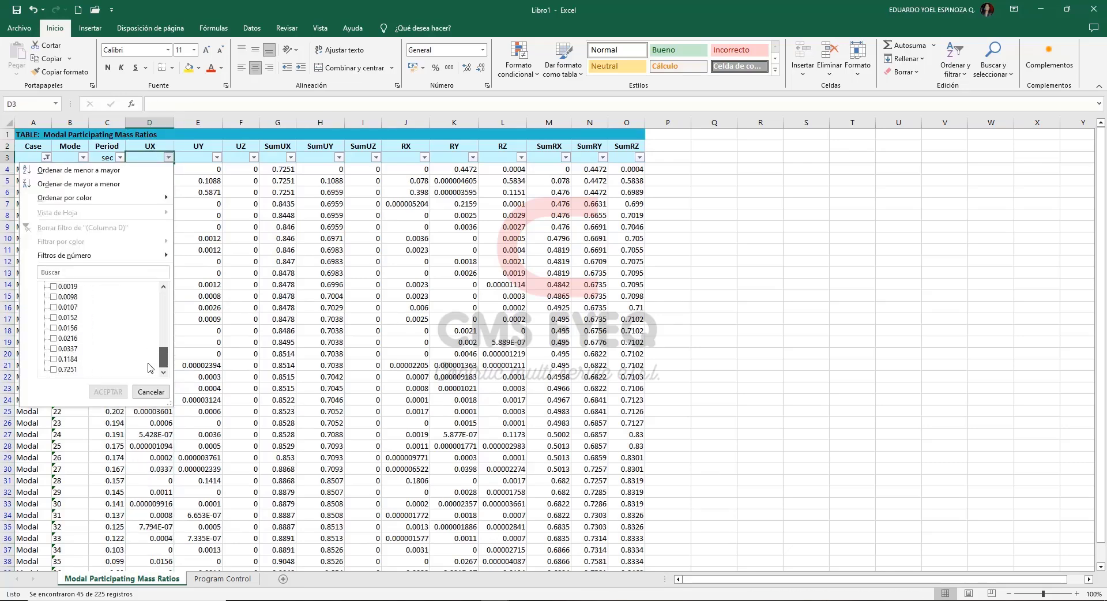
click(53, 370)
click(108, 392)
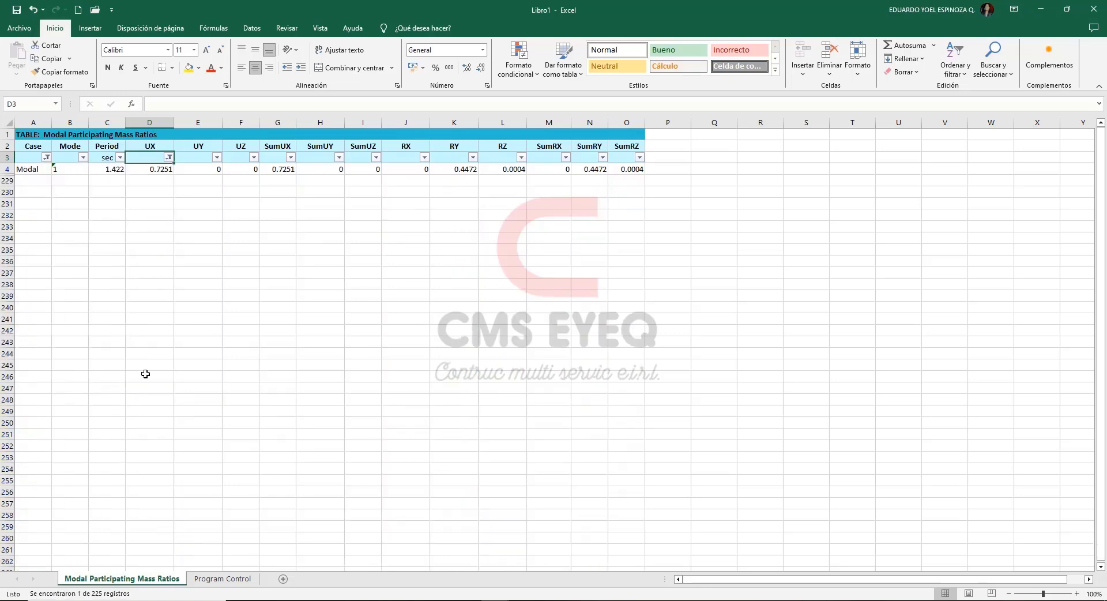
Fill the mode 1 cells from Case through UX (A4:D4) with yellow.
click(33, 169)
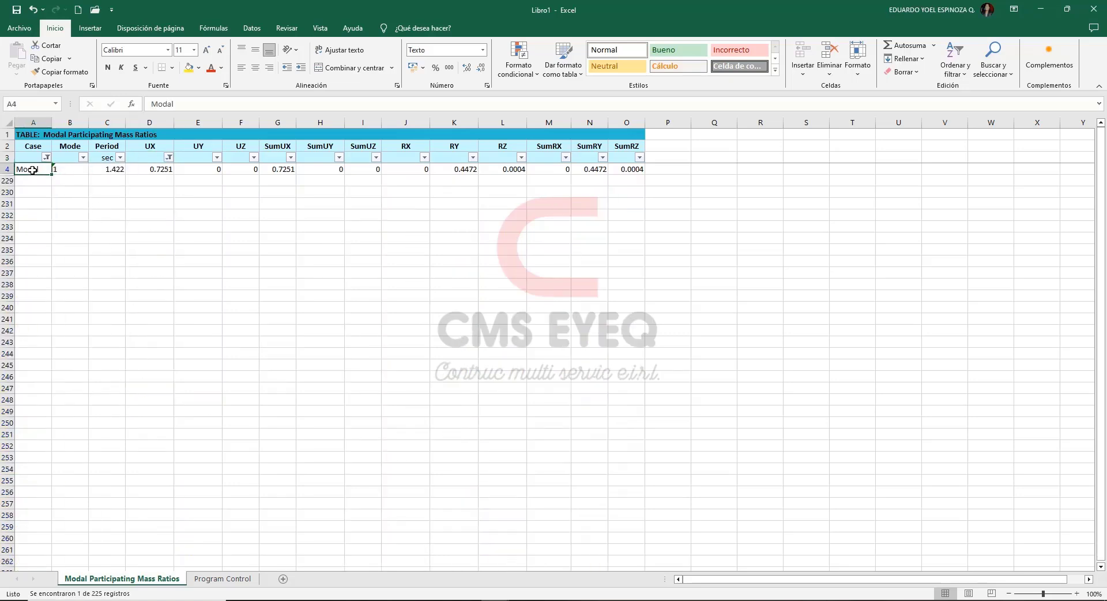
ctrl+click(149, 170)
drag(123, 169, 26, 170)
click(186, 69)
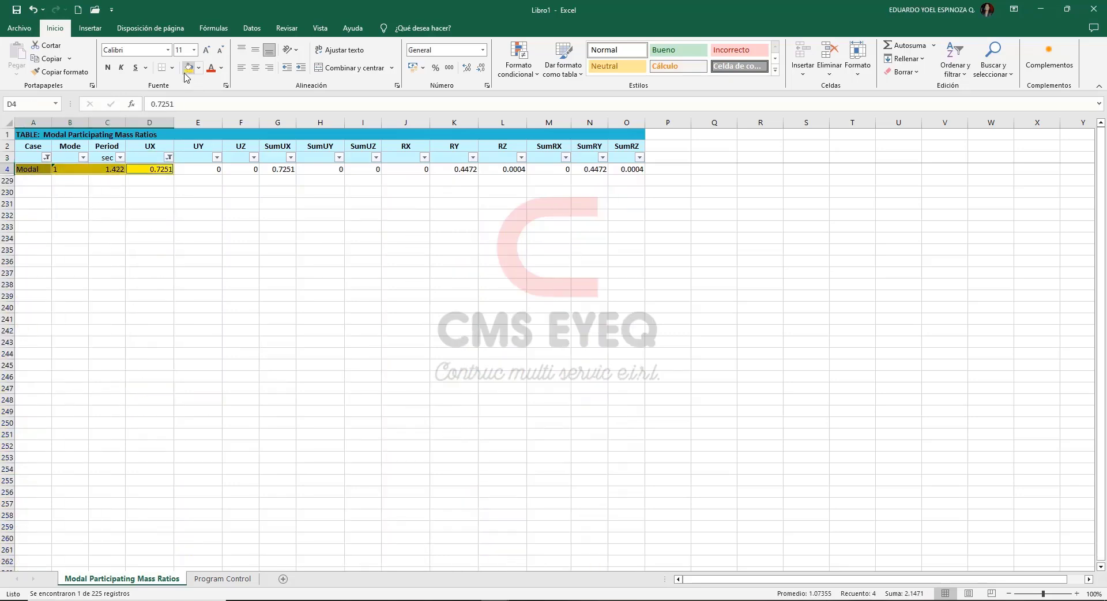
click(196, 217)
Clear the UX filter and filter the UY column to show only its largest value, 0.5871.
click(169, 157)
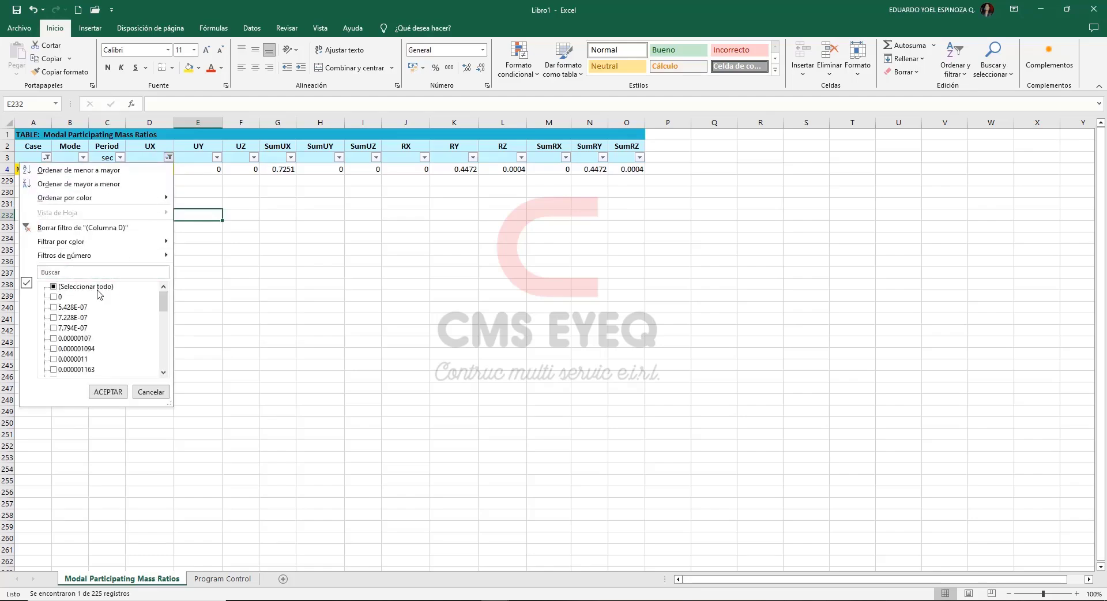
click(108, 392)
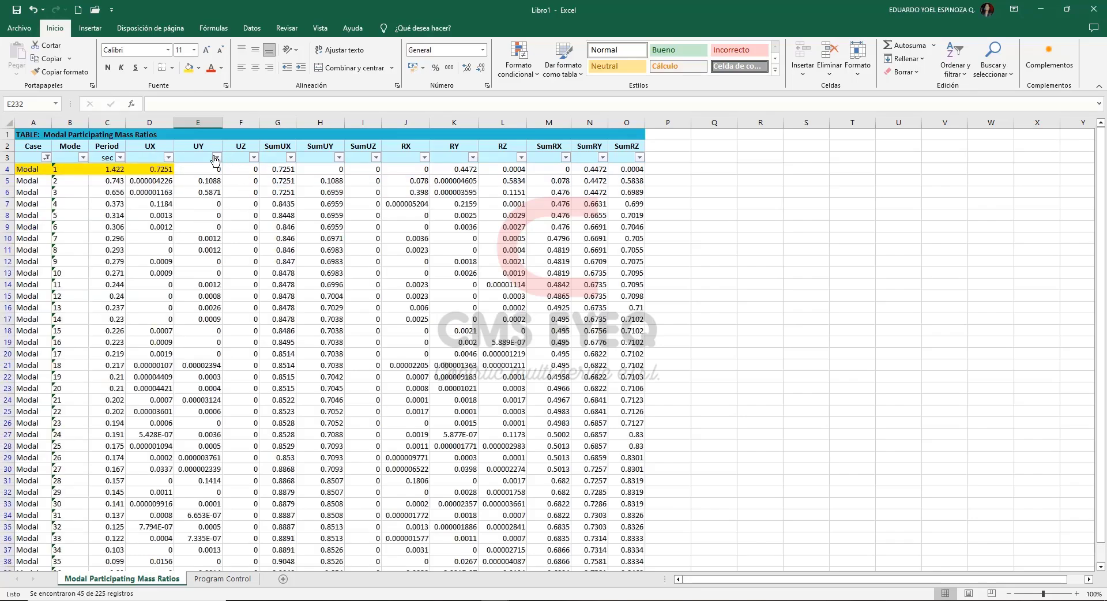
click(217, 158)
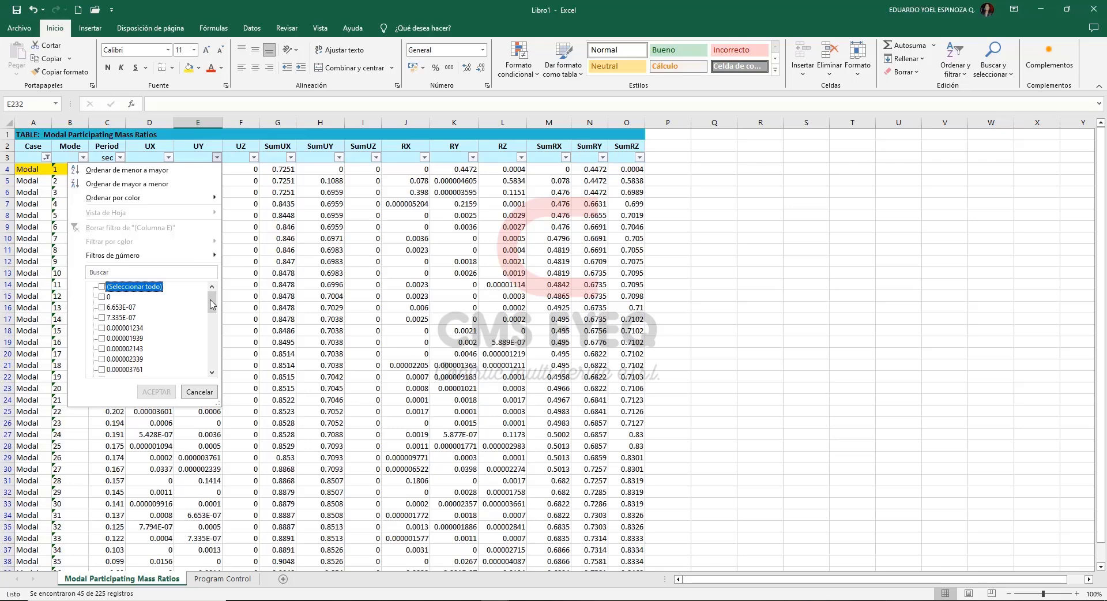
drag(212, 304, 212, 362)
click(115, 370)
click(155, 391)
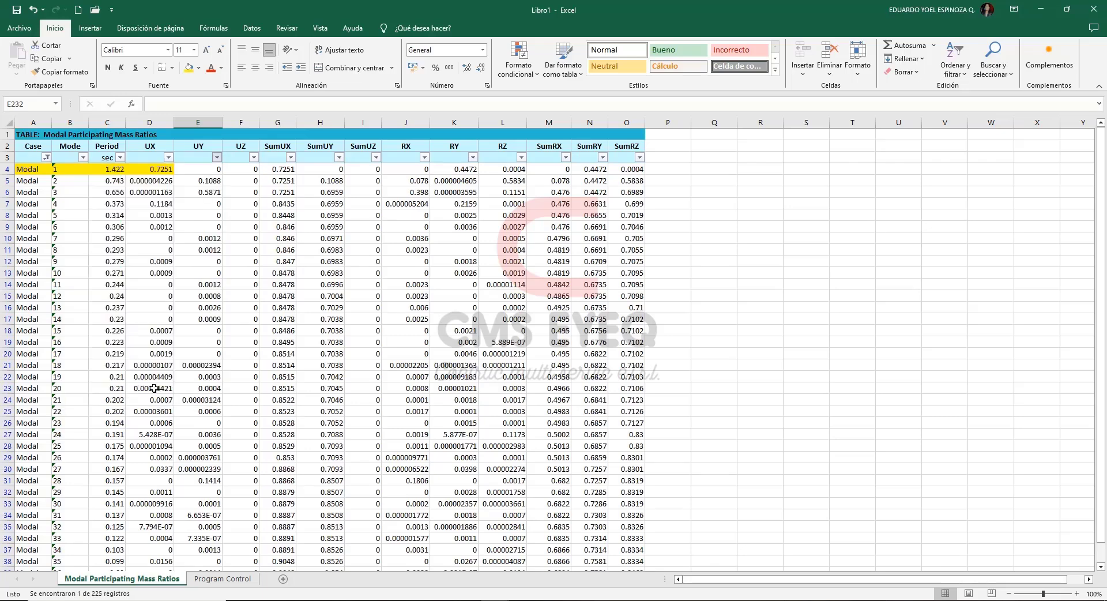
Fill the mode 3 cells from Case through UY (A6:E6) with yellow and clear the UY filter.
drag(198, 169, 33, 169)
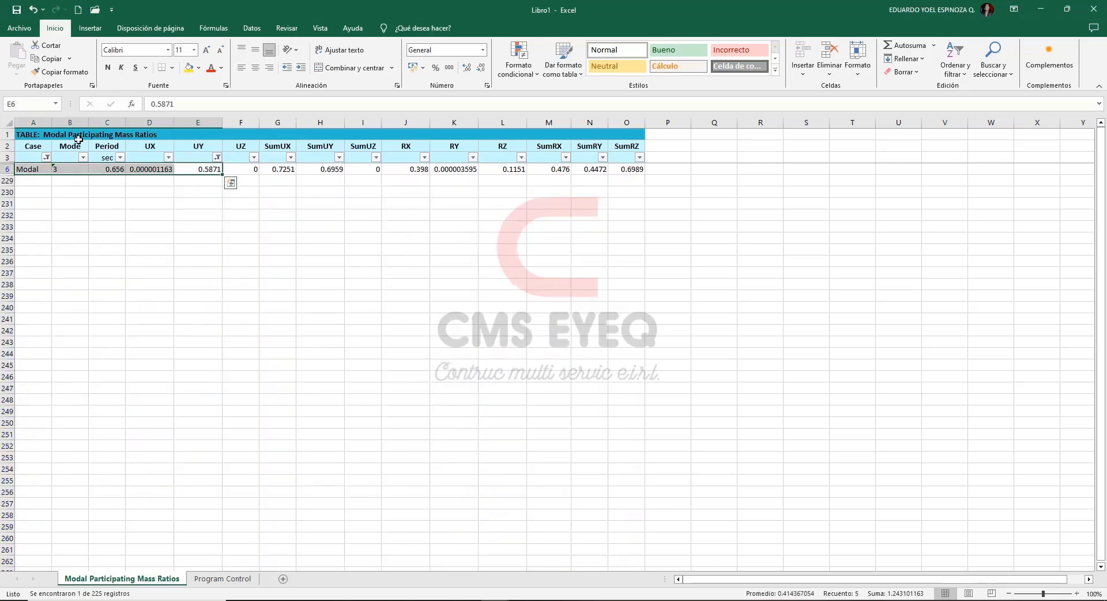
click(189, 67)
click(198, 227)
click(217, 157)
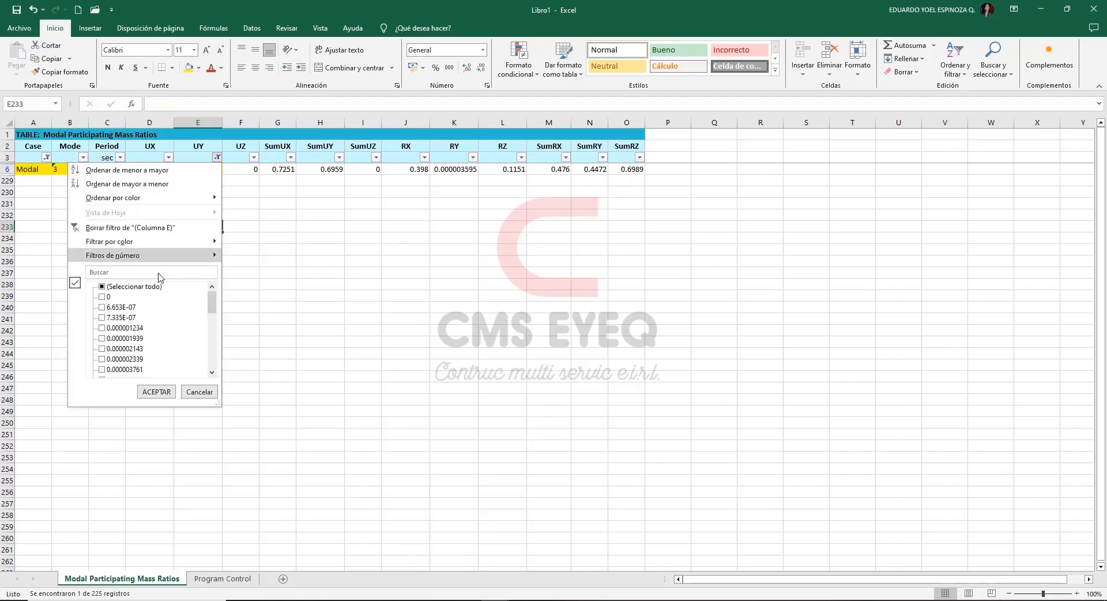
click(144, 287)
click(156, 391)
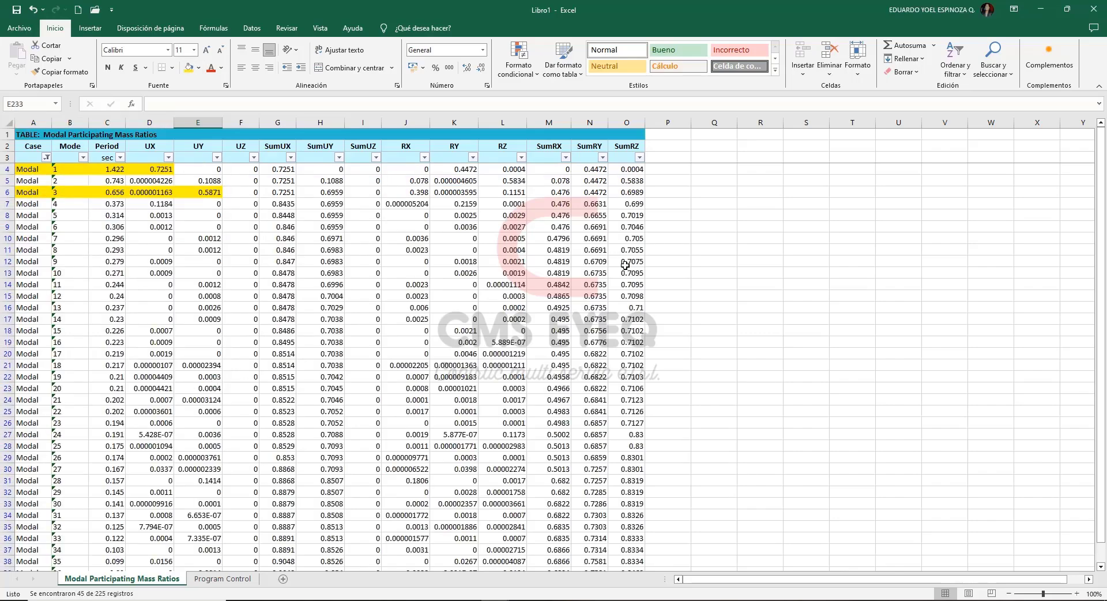
click(697, 225)
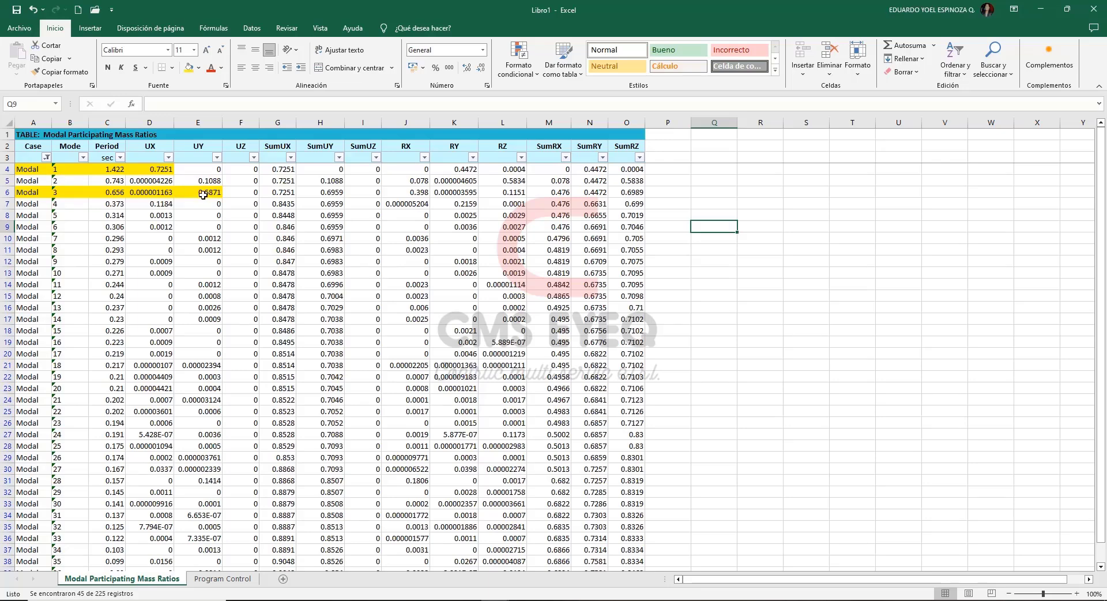
Fill the Period cells of modes 1 and 3 (C4 and C6) with blue.
click(116, 169)
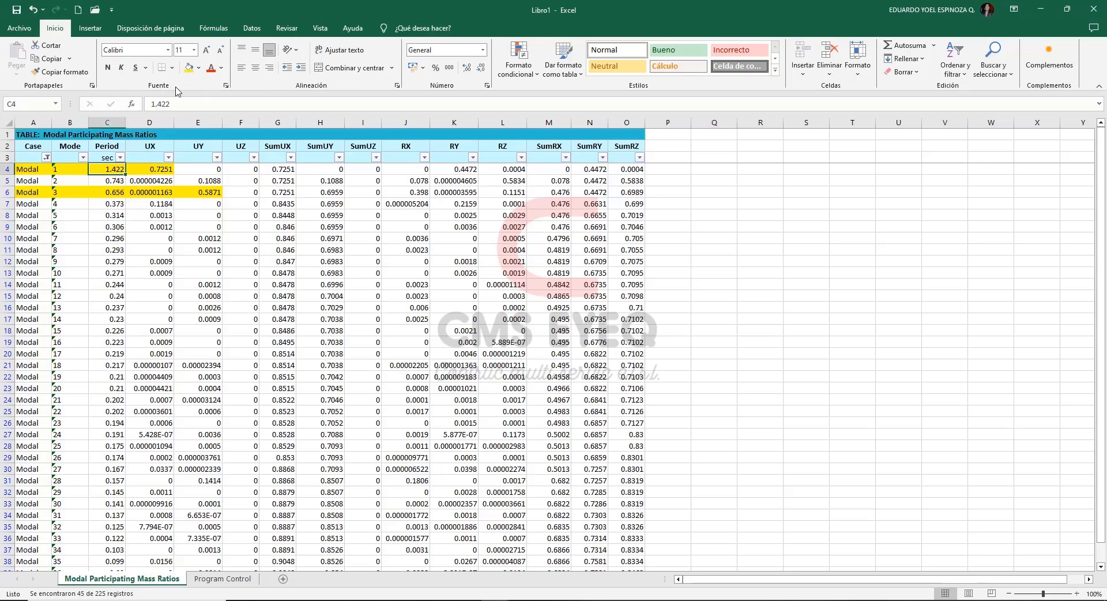
click(199, 70)
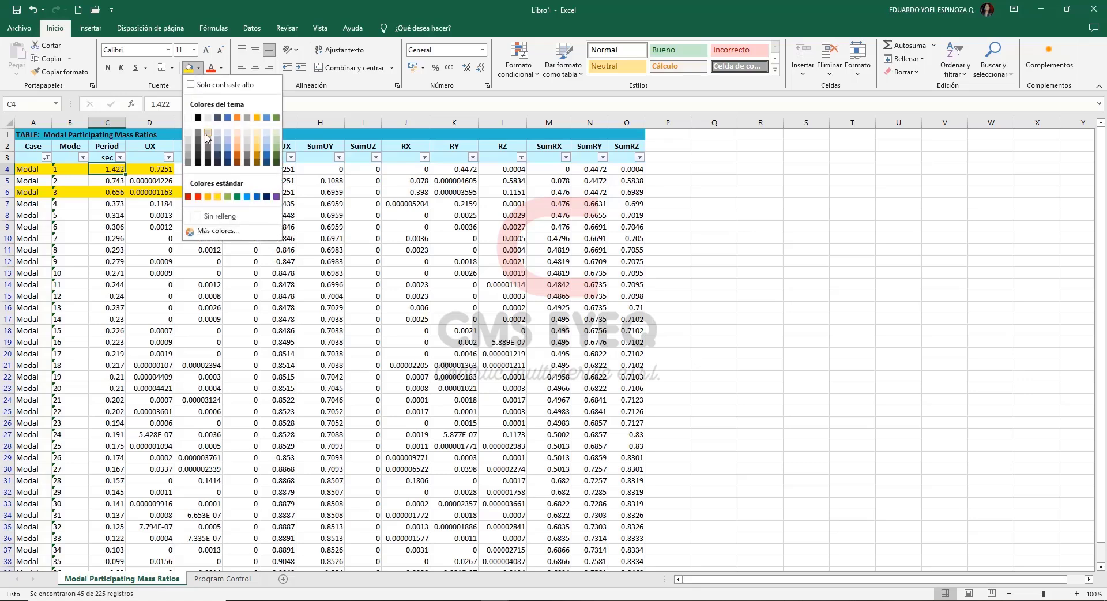
click(248, 197)
click(111, 192)
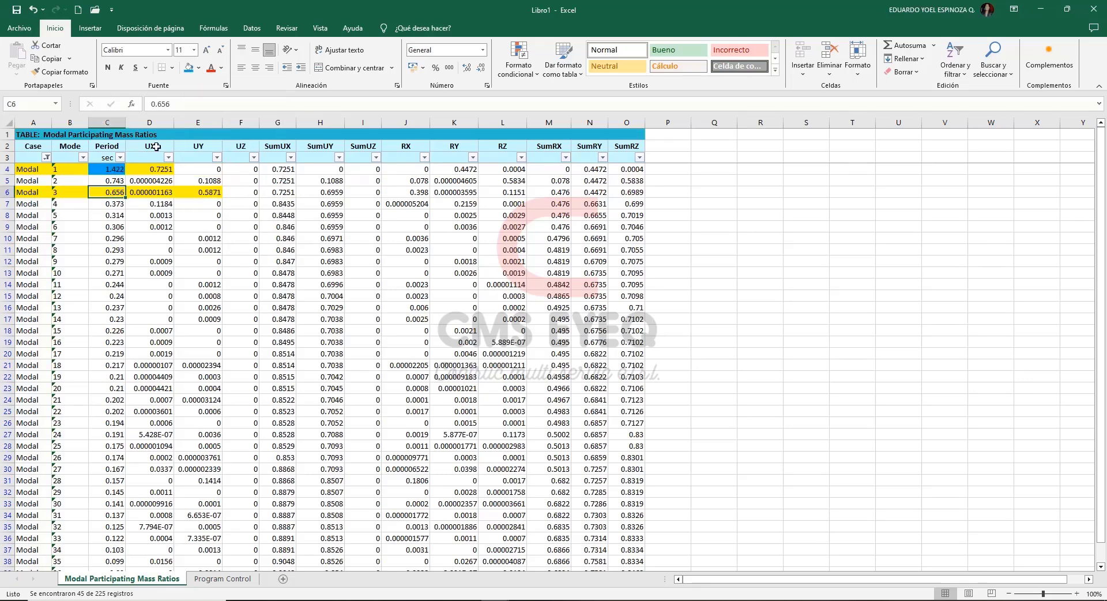
click(188, 67)
click(115, 219)
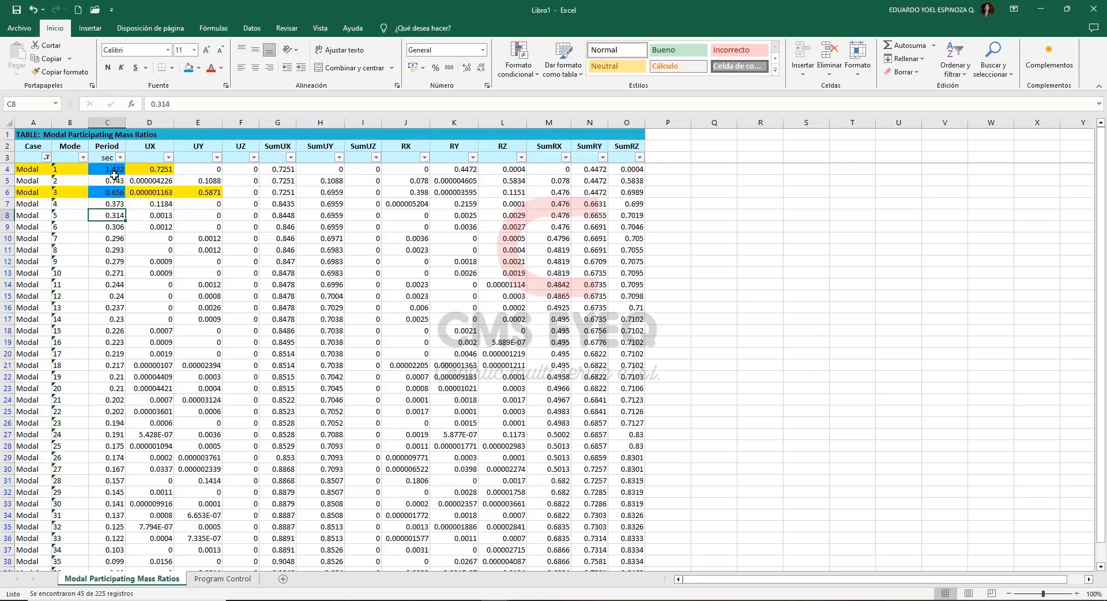
Copy the mode 1 period, 1.422, into the X-X corrected static analysis T cell (G17) of the verificacion concreto armado workbook.
double_click(115, 170)
key(ctrl+c)
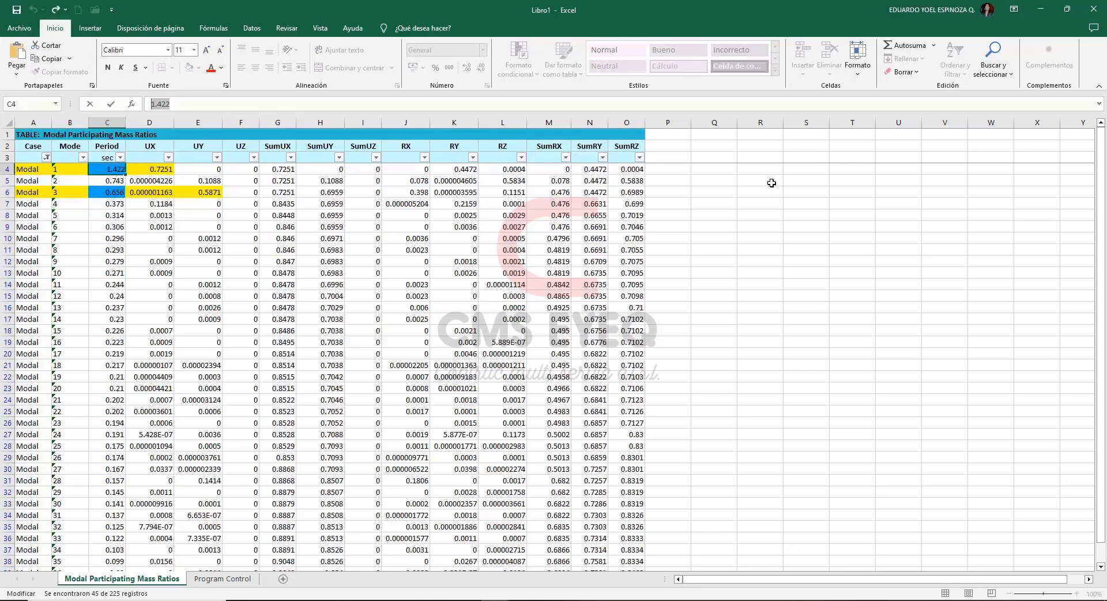
click(497, 600)
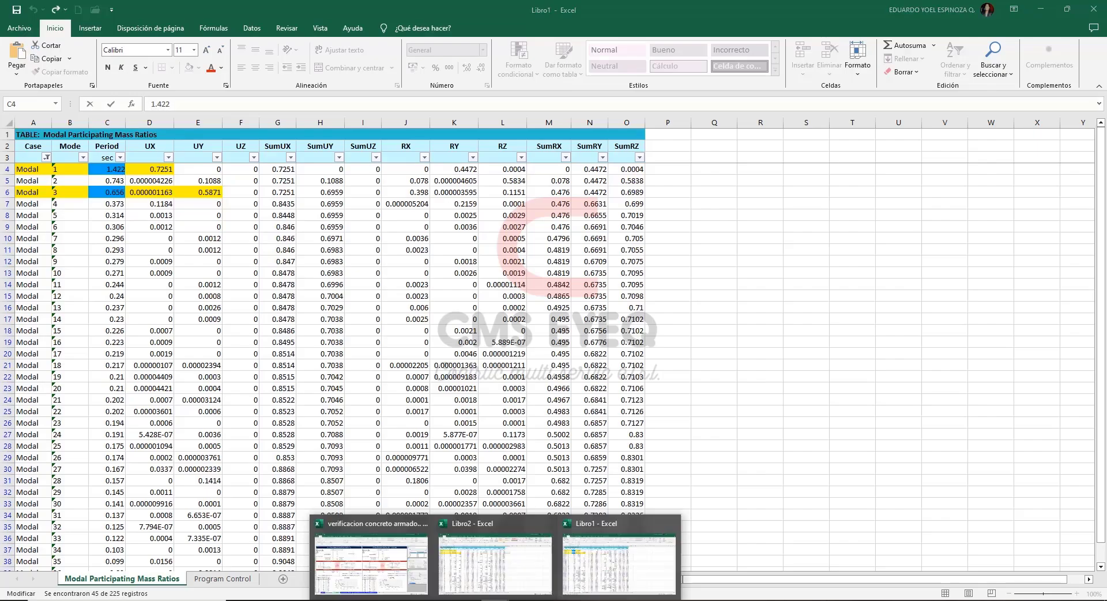
click(379, 570)
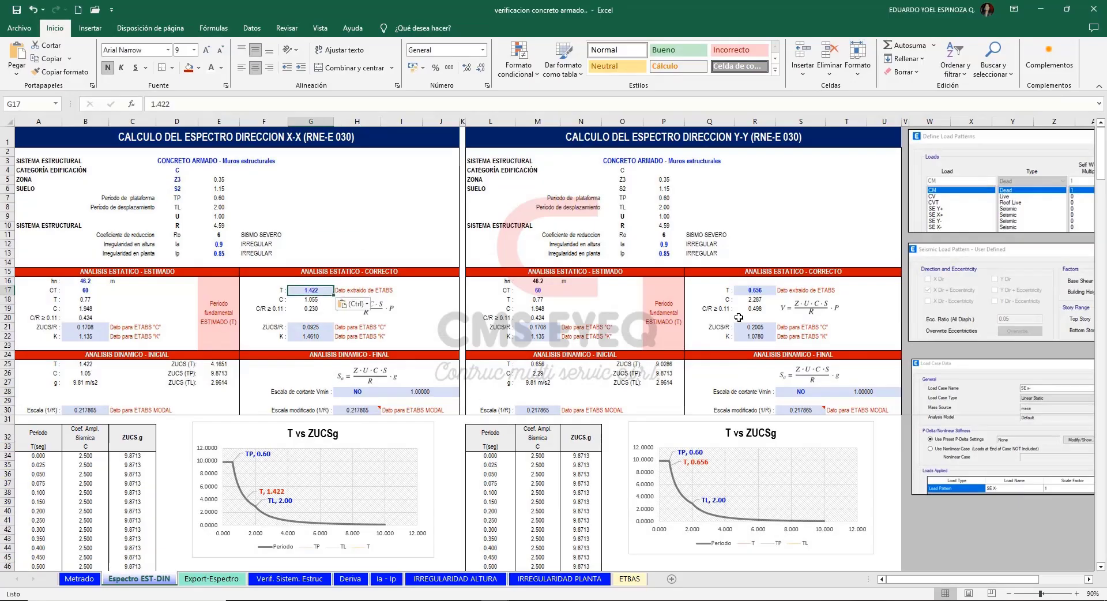
Copy the mode 3 period, 0.656, from the modal table into the Y-Y corrected static analysis T cell (R17).
click(763, 291)
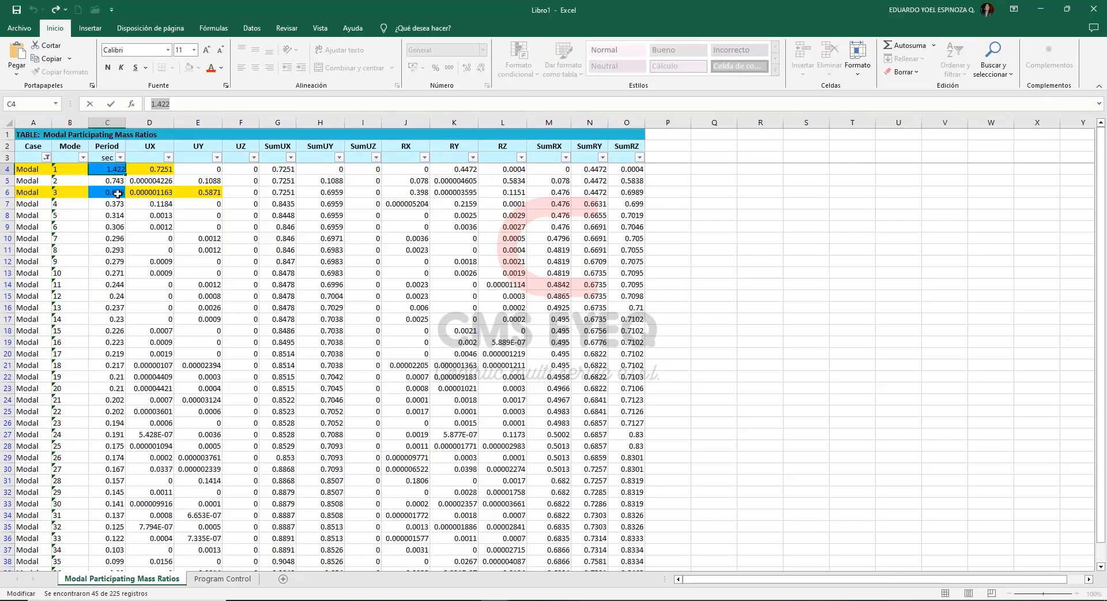
click(118, 194)
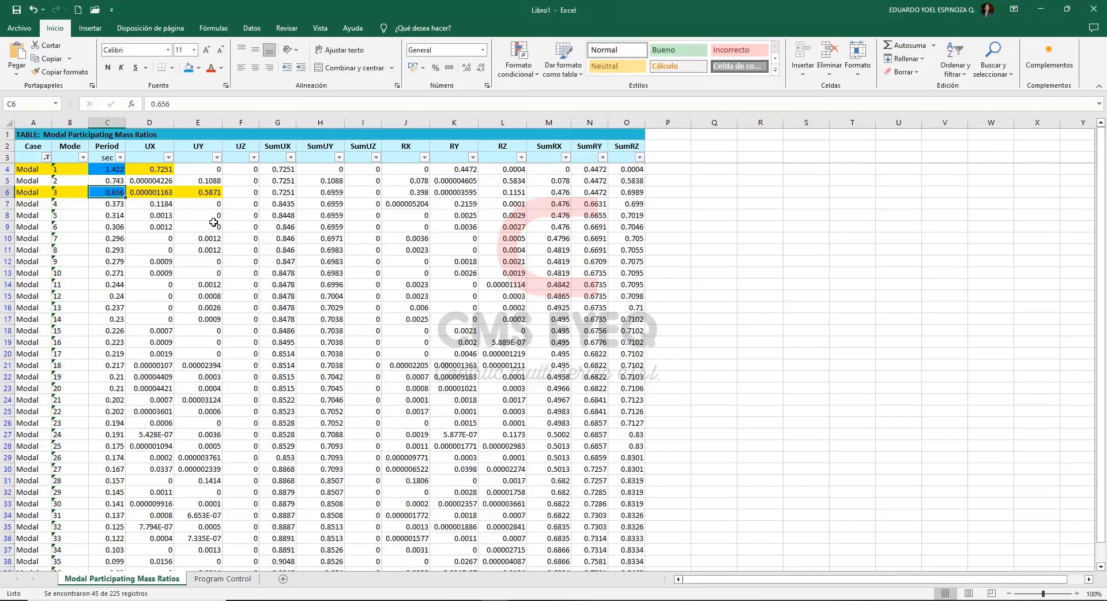
key(ctrl+c)
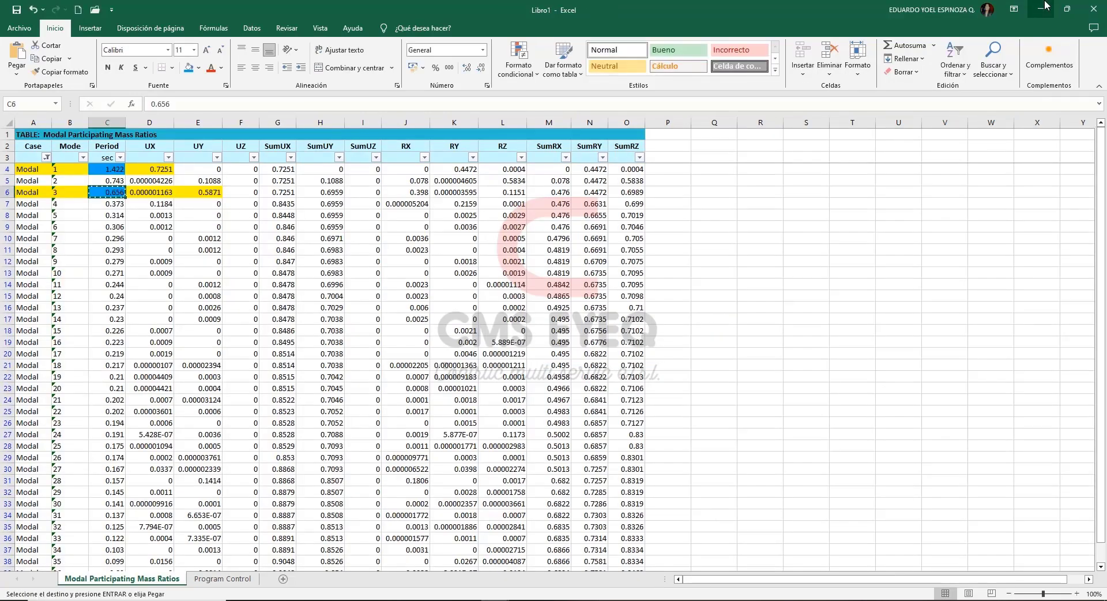
key(alt+Tab)
key(ctrl+v)
click(357, 234)
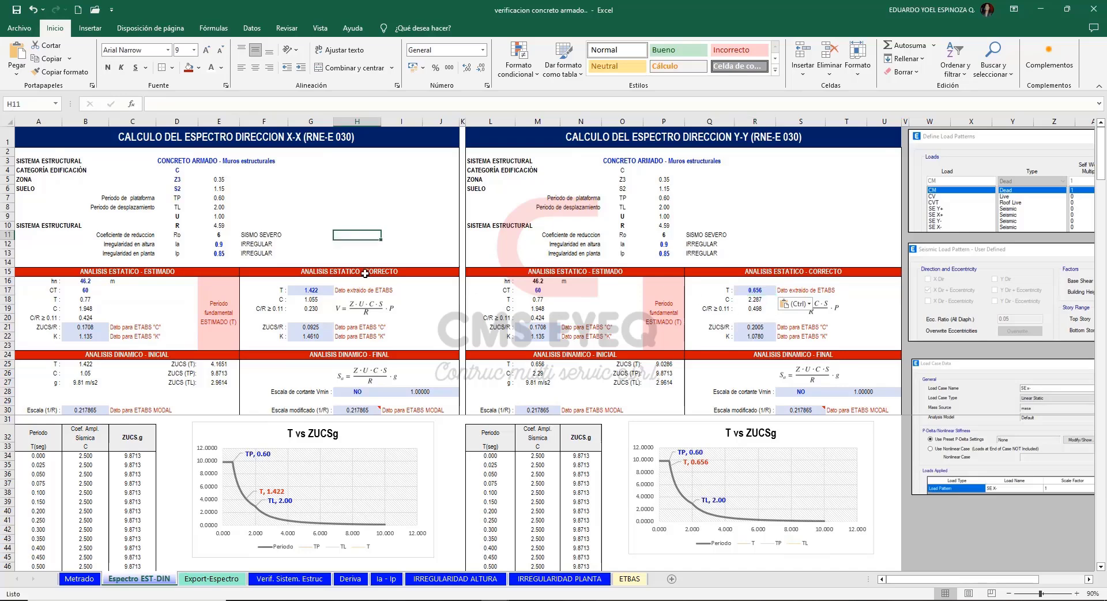
Review the X-X estimated static analysis inputs hn and CT, the CT criteria from the standard, and the corrected period T.
click(233, 274)
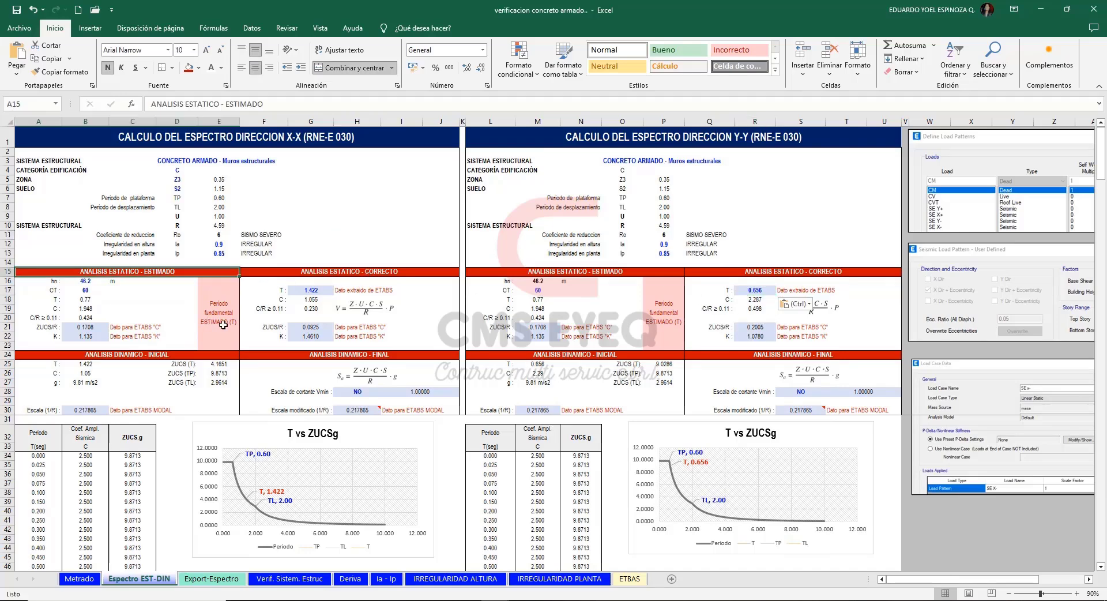
click(98, 282)
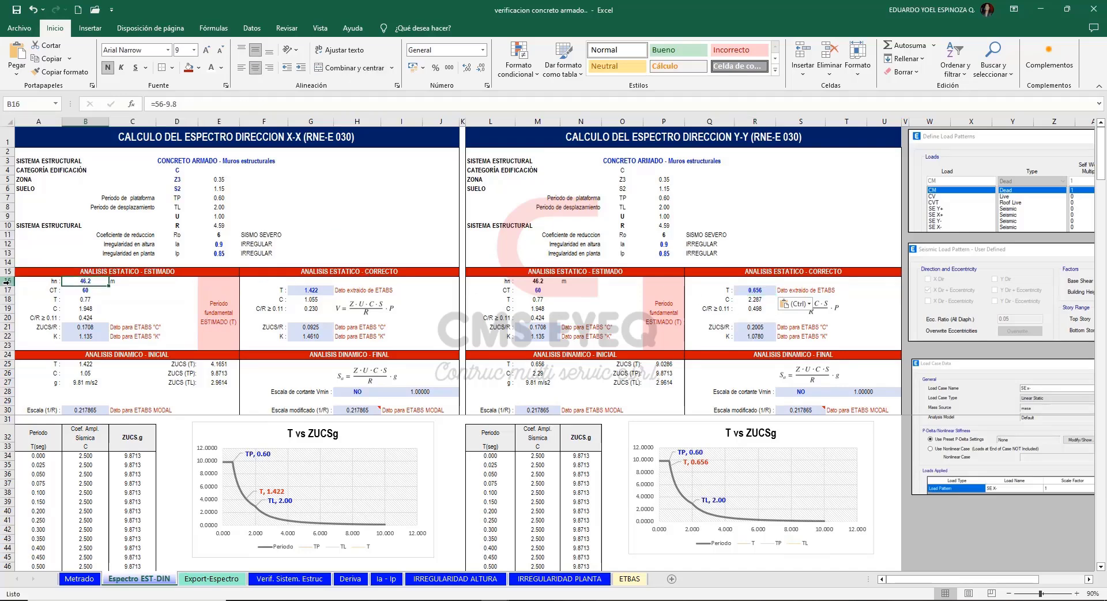
click(103, 291)
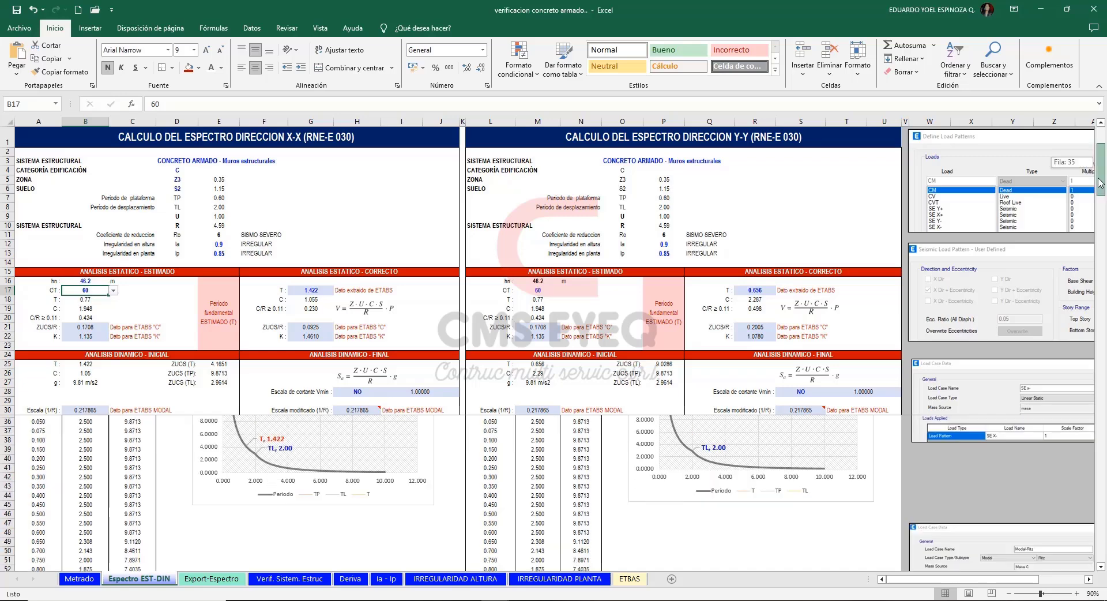
scroll(160, 466, down, 18)
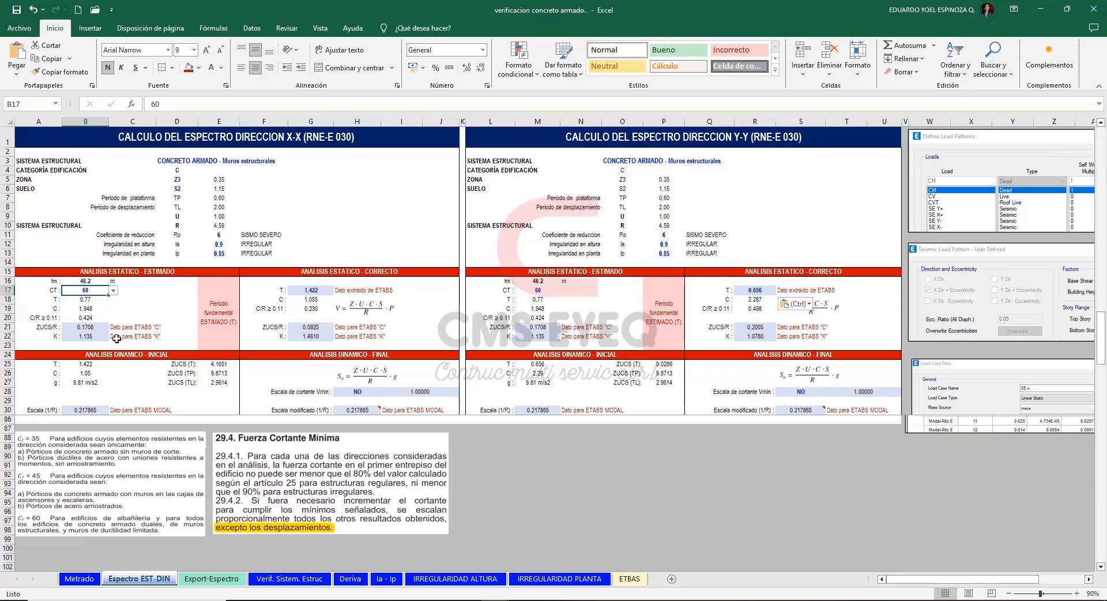
scroll(324, 287, up, 18)
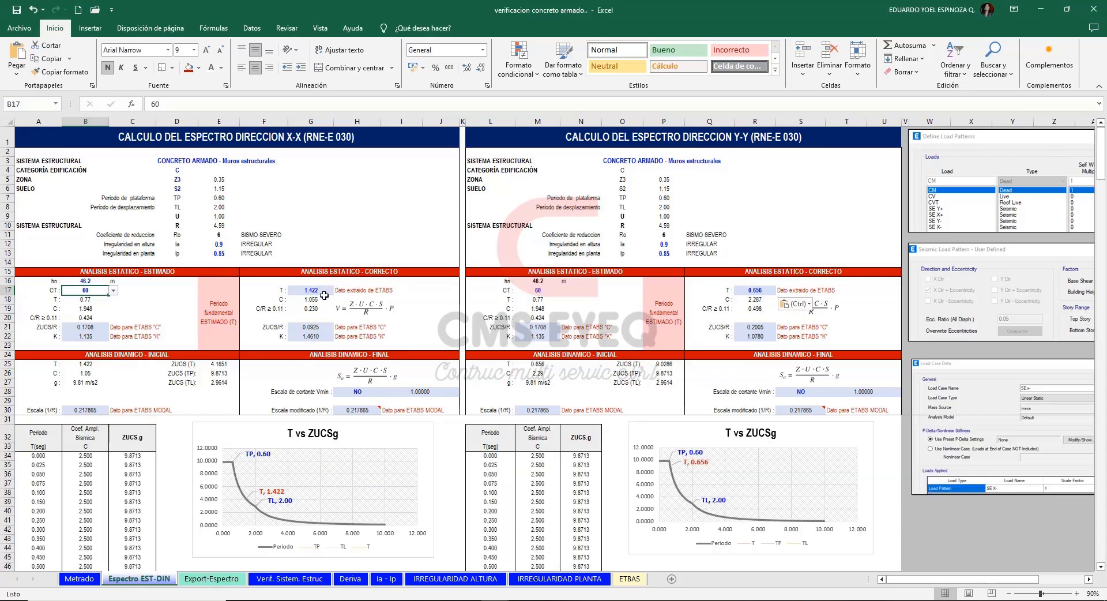
click(323, 293)
click(169, 300)
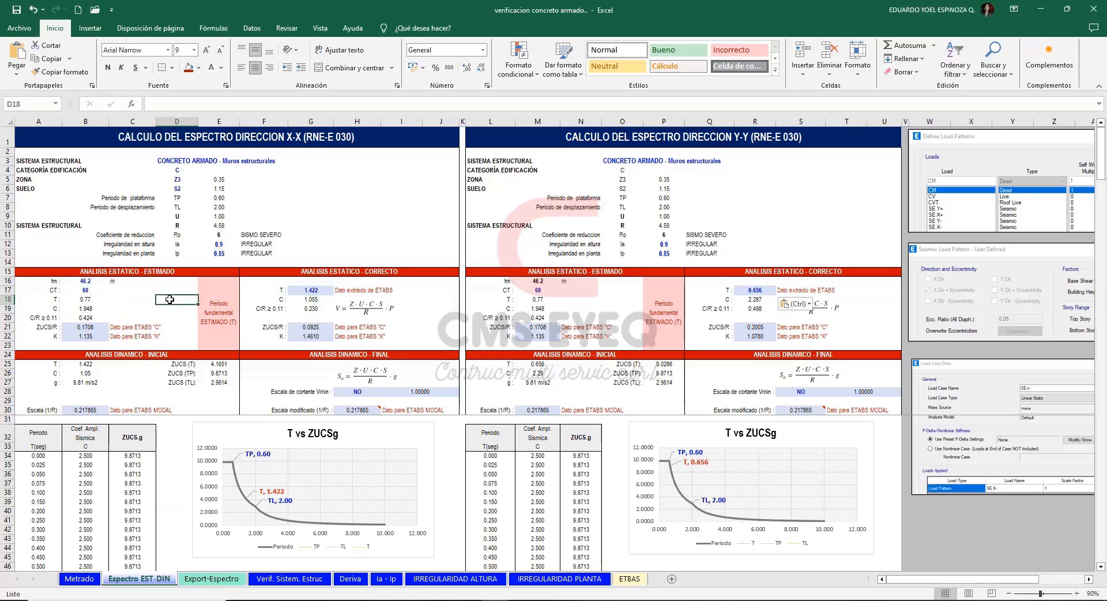
click(318, 291)
click(422, 291)
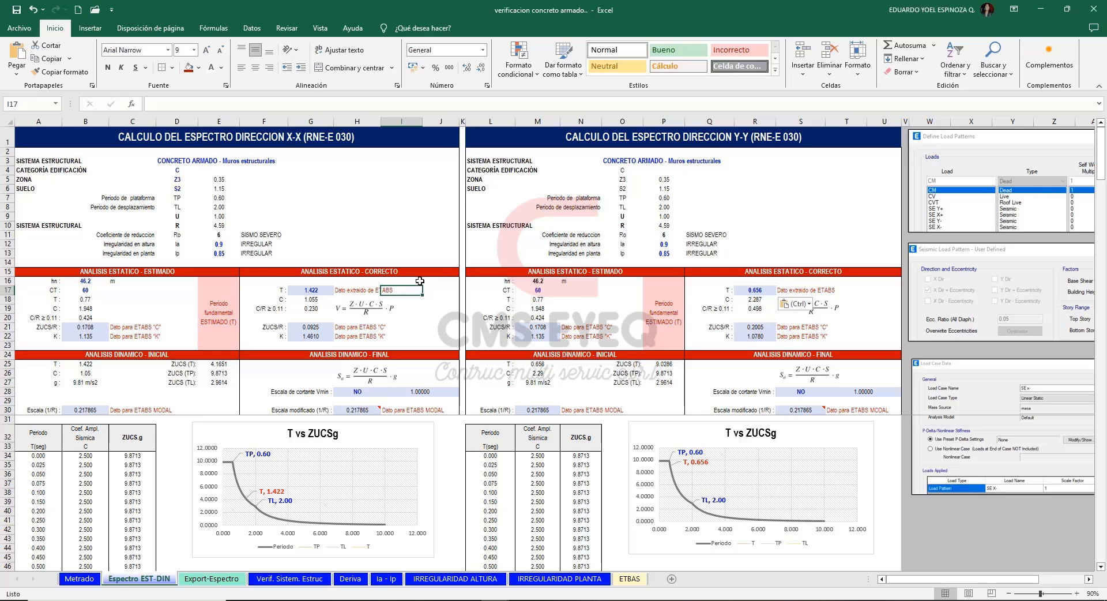
Examine the X-X corrected static analysis ZUCS/R and K cells (G21:G22) that supply ETABS coefficients C and K.
click(320, 327)
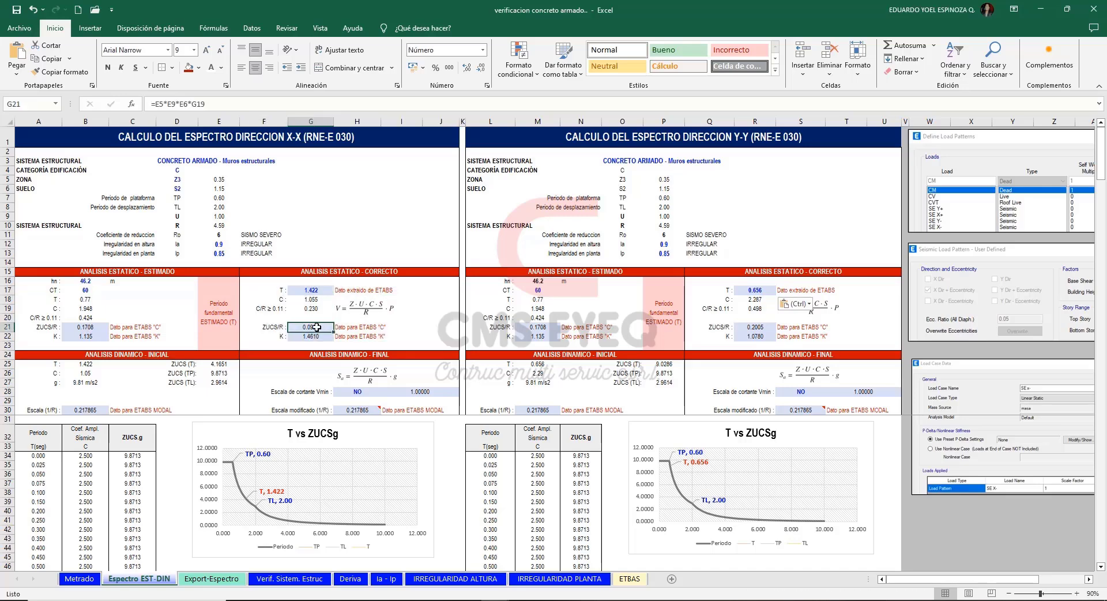
drag(316, 327, 312, 337)
click(308, 327)
click(313, 337)
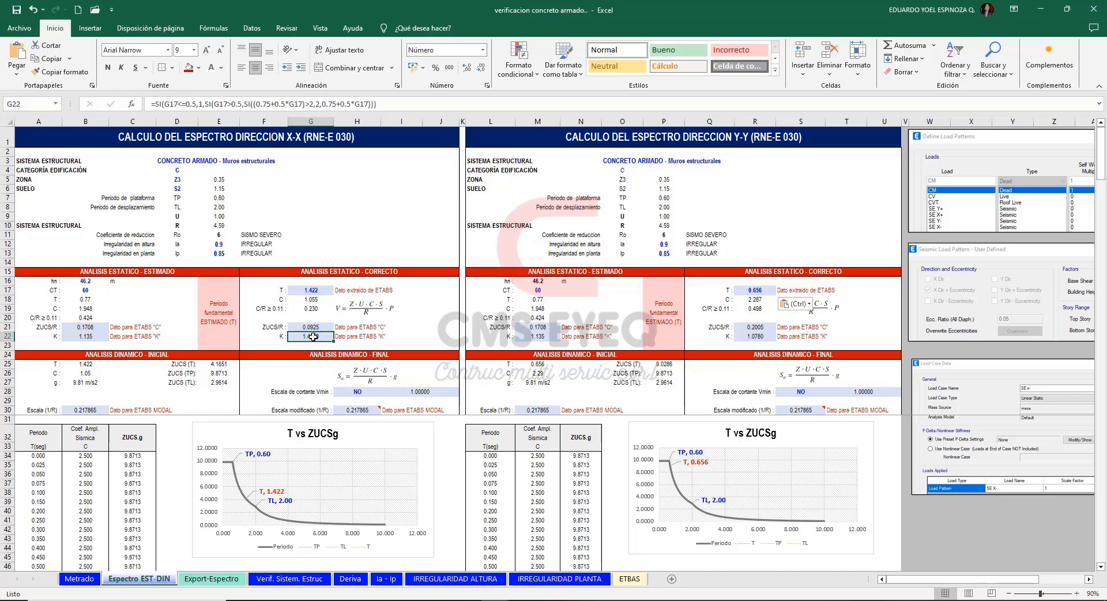
drag(317, 327, 313, 337)
click(317, 327)
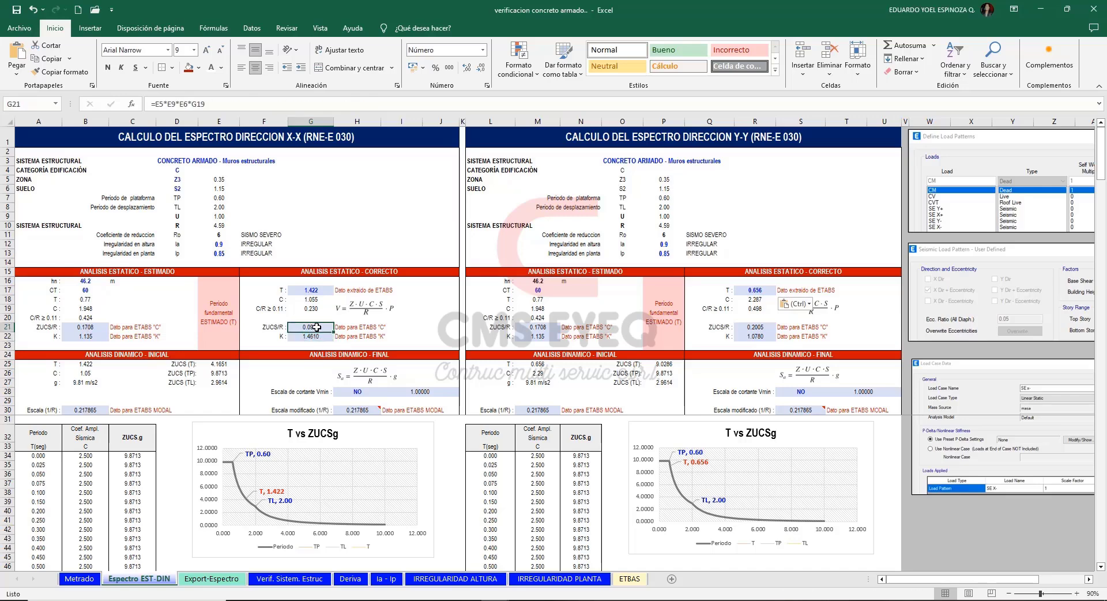
Switch to ETABS and examine the SE X+ seismic load pattern's direction, eccentricity ratio, base shear coefficient C and exponent K.
key(alt+Tab)
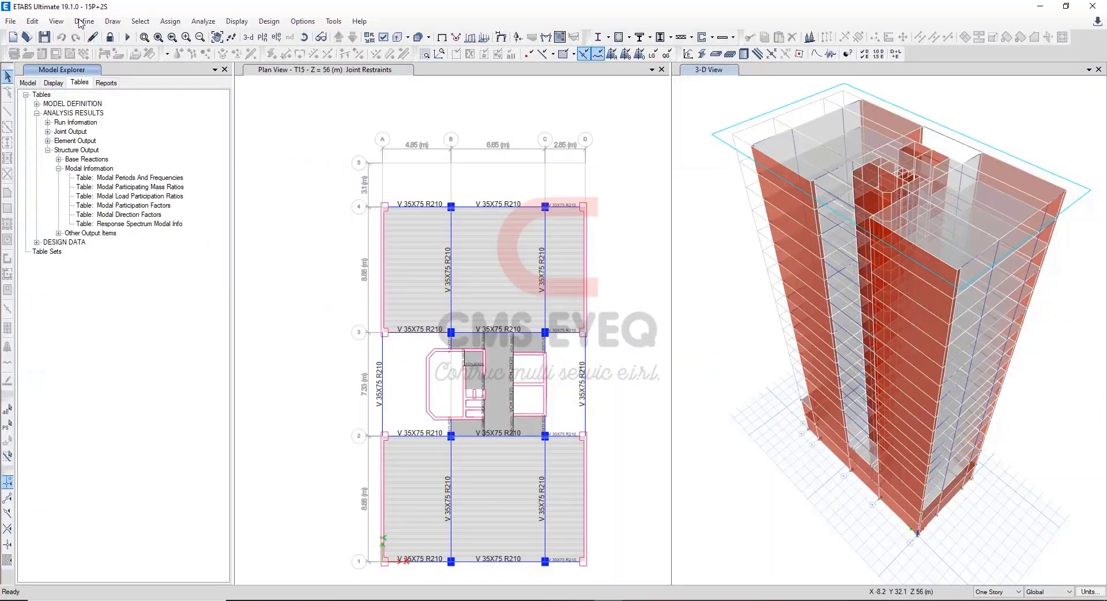
click(84, 21)
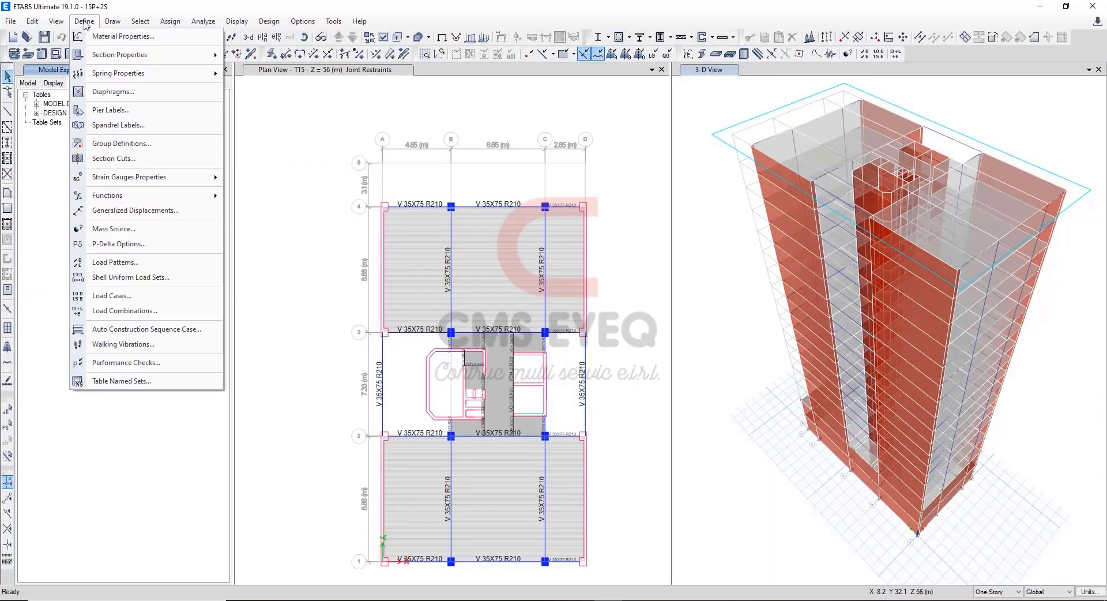
click(161, 263)
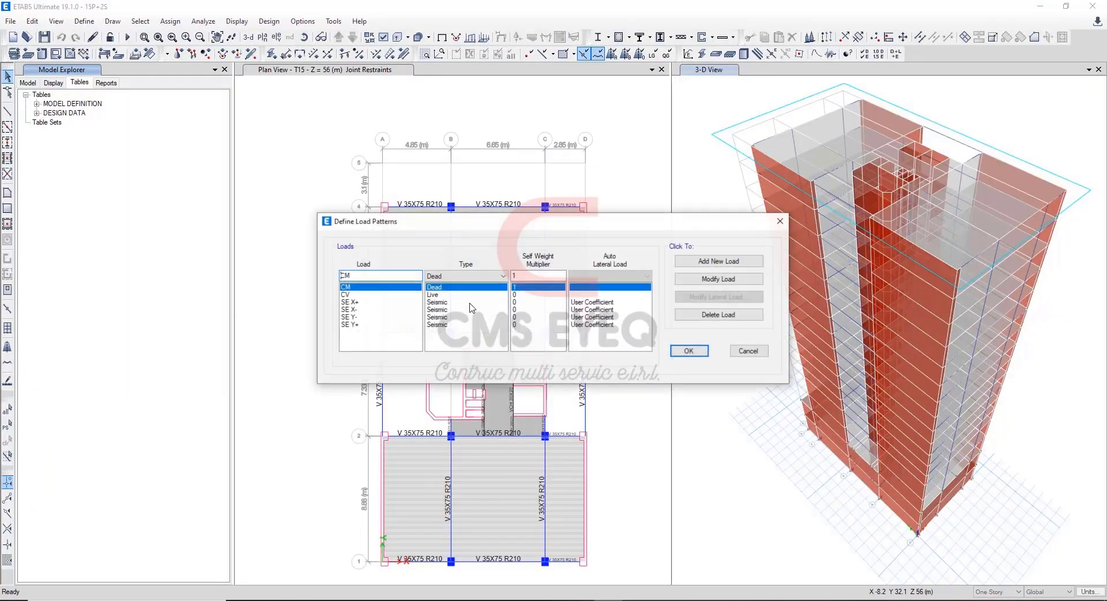
click(385, 302)
click(403, 310)
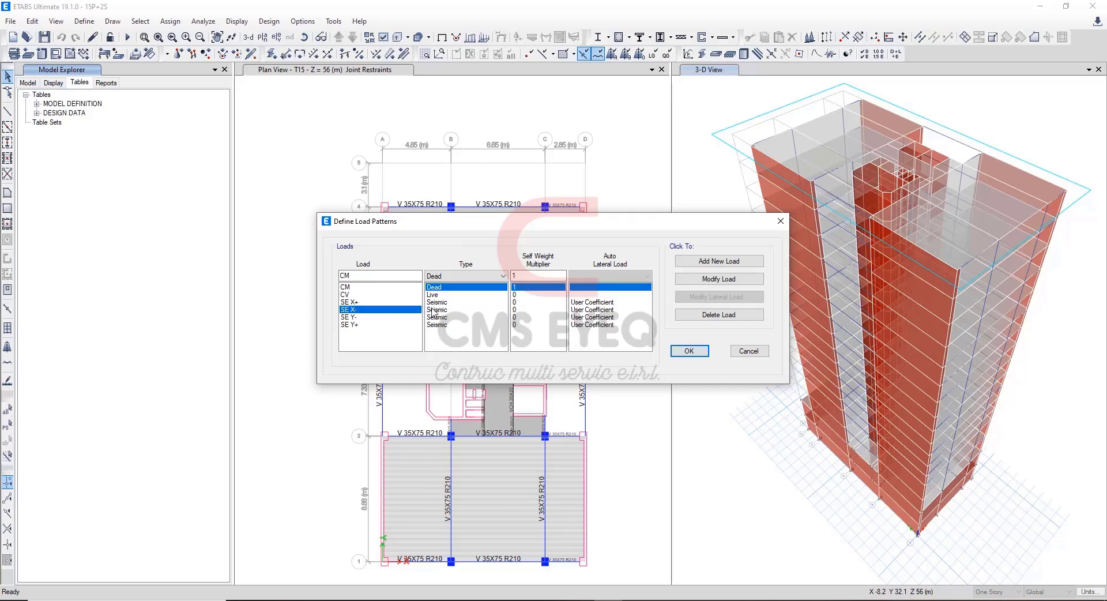
click(378, 302)
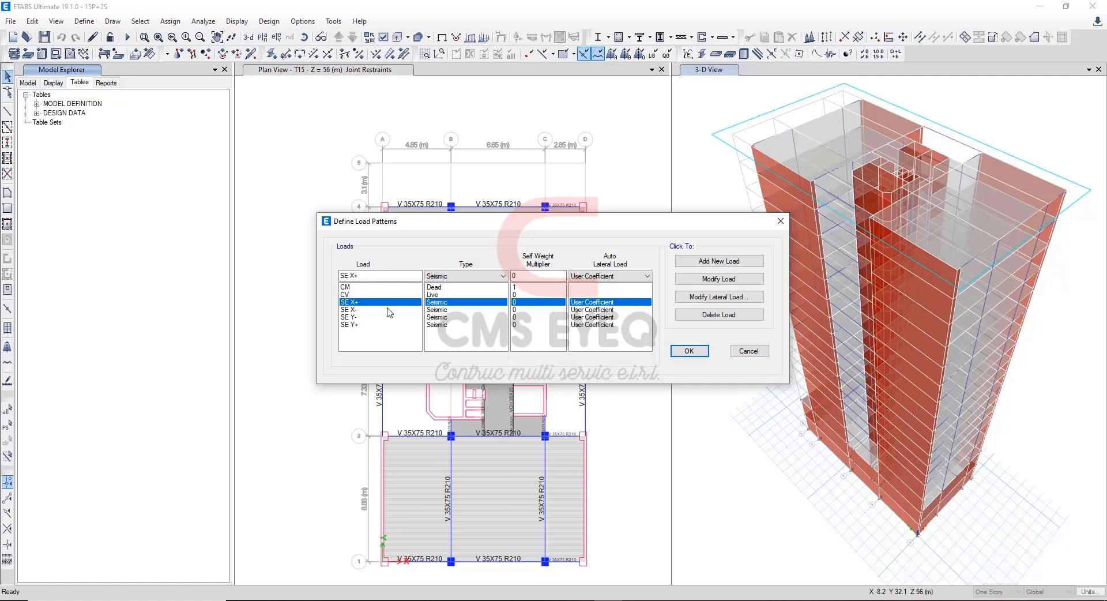
click(722, 297)
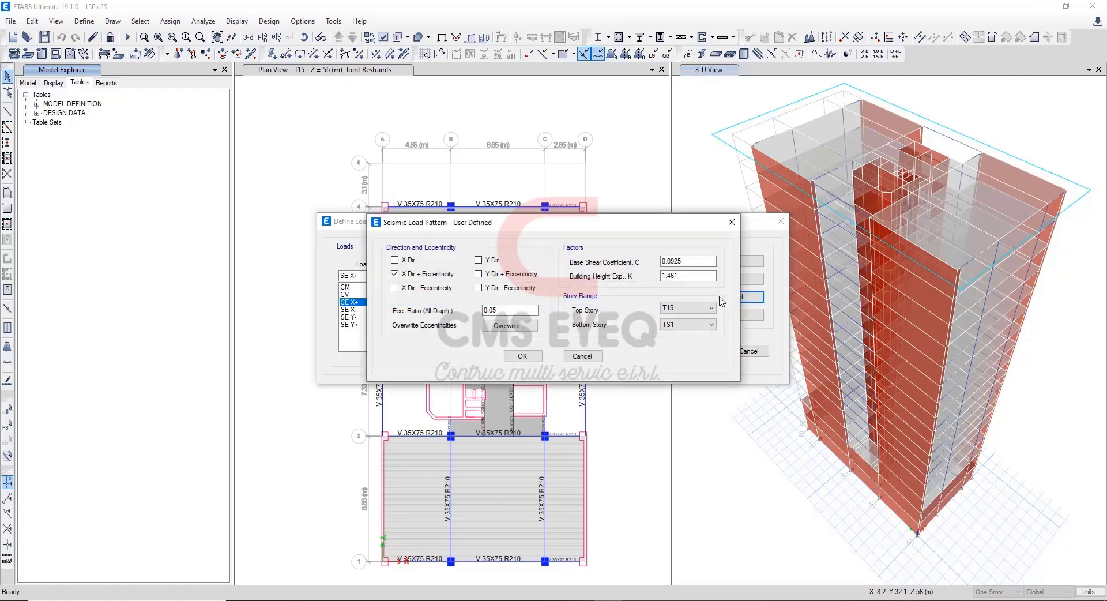
drag(511, 229, 614, 241)
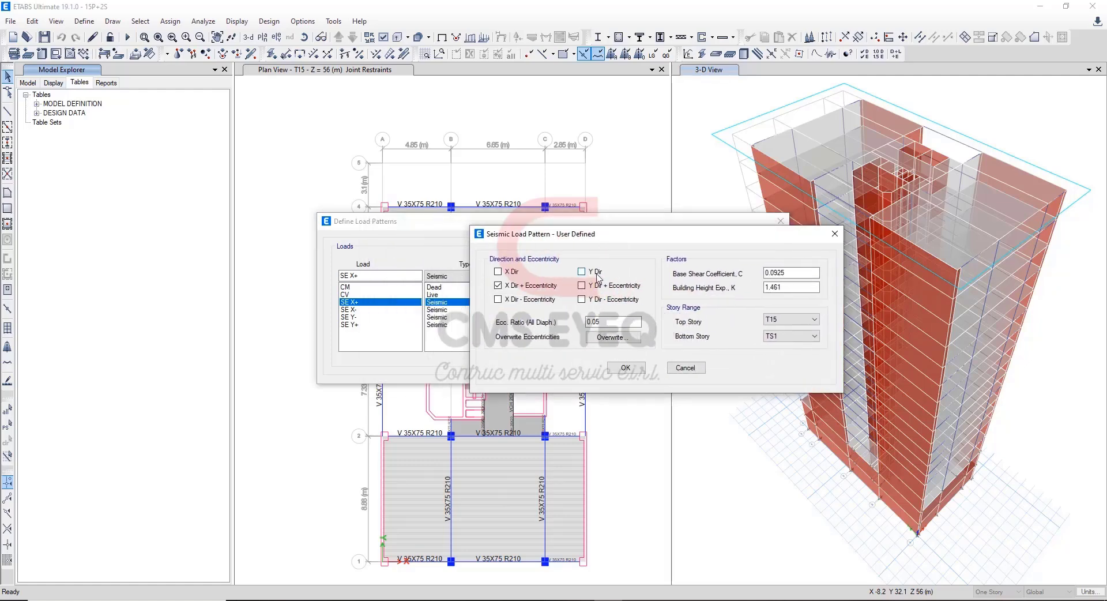
click(597, 322)
click(791, 273)
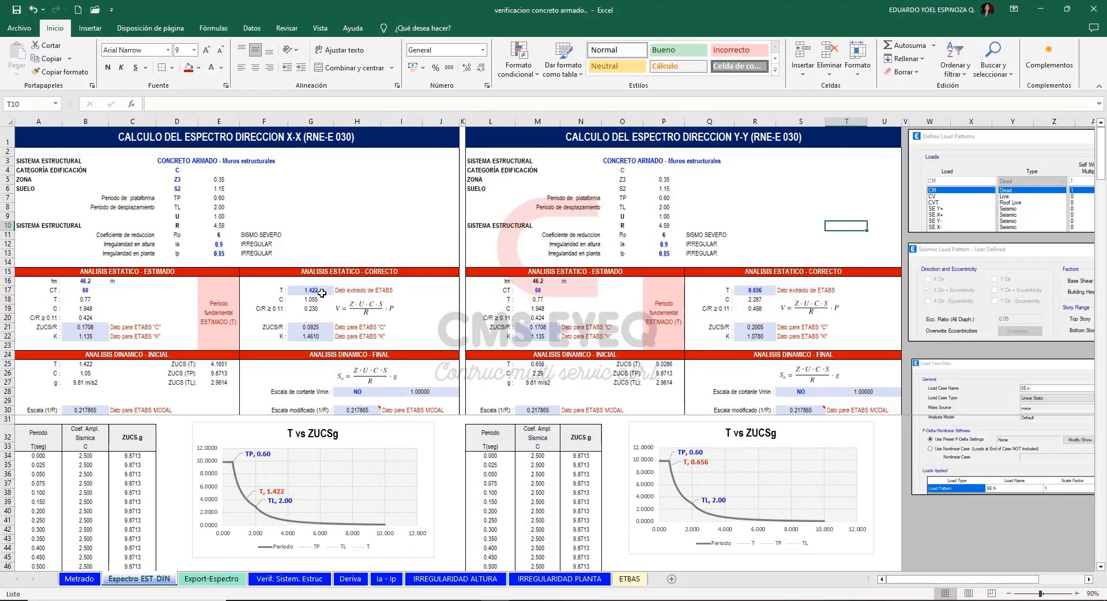
In the Excel sheet, compare the corrected static analysis ZUCS/R and K cells for X-X (G21:G22) and Y-Y (R21:R22).
click(311, 327)
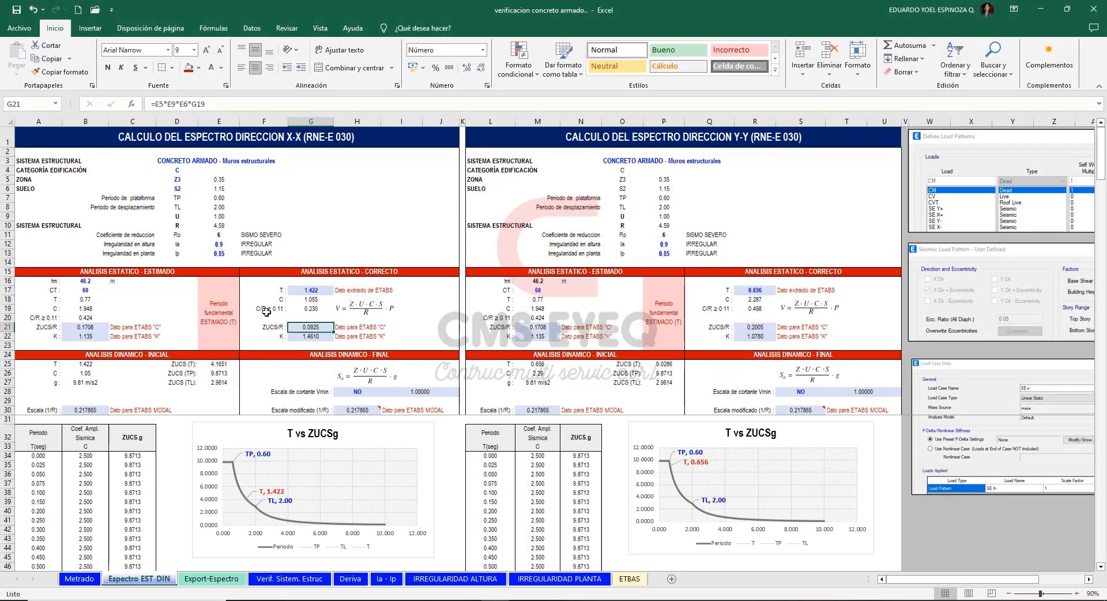
click(311, 336)
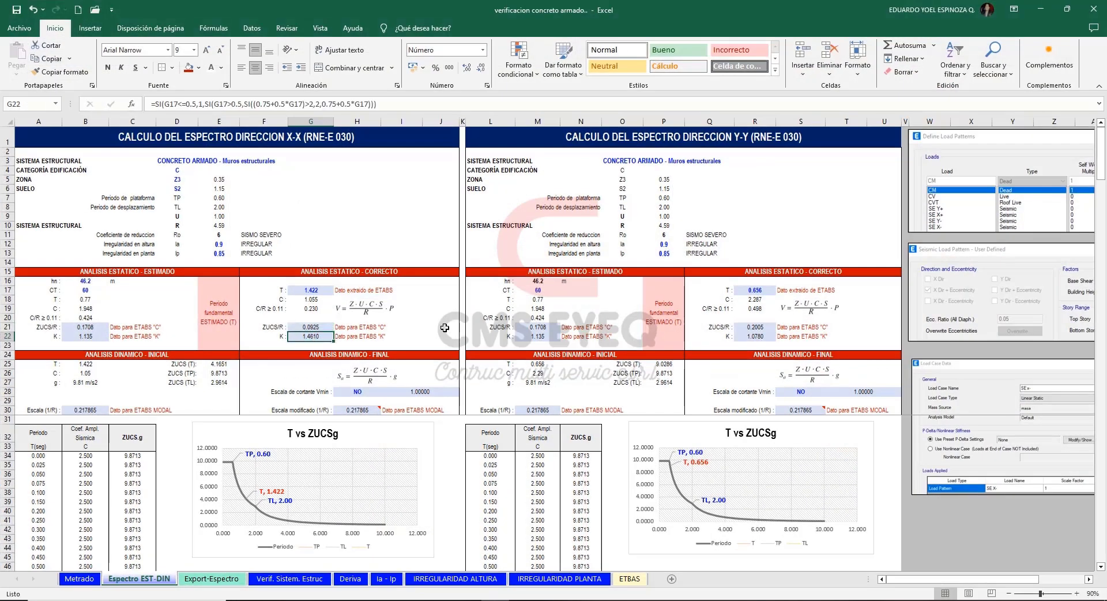
drag(402, 327, 402, 336)
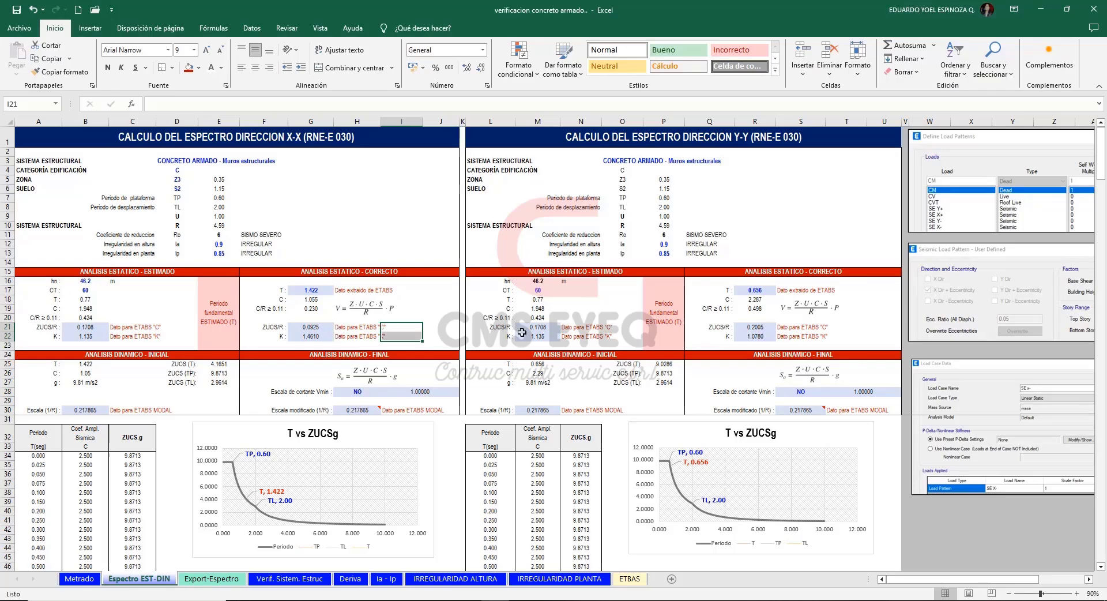
drag(765, 327, 765, 336)
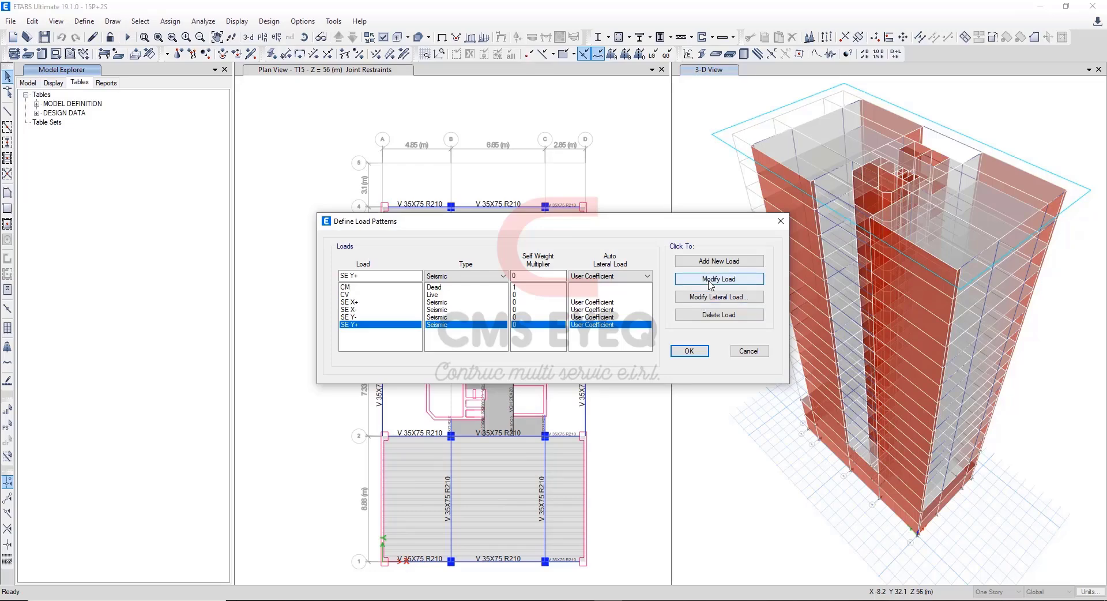
Check the SE Y+ seismic load pattern's C and K in ETABS against the Y-Y corrected cells (R21:R22) in Excel.
click(713, 300)
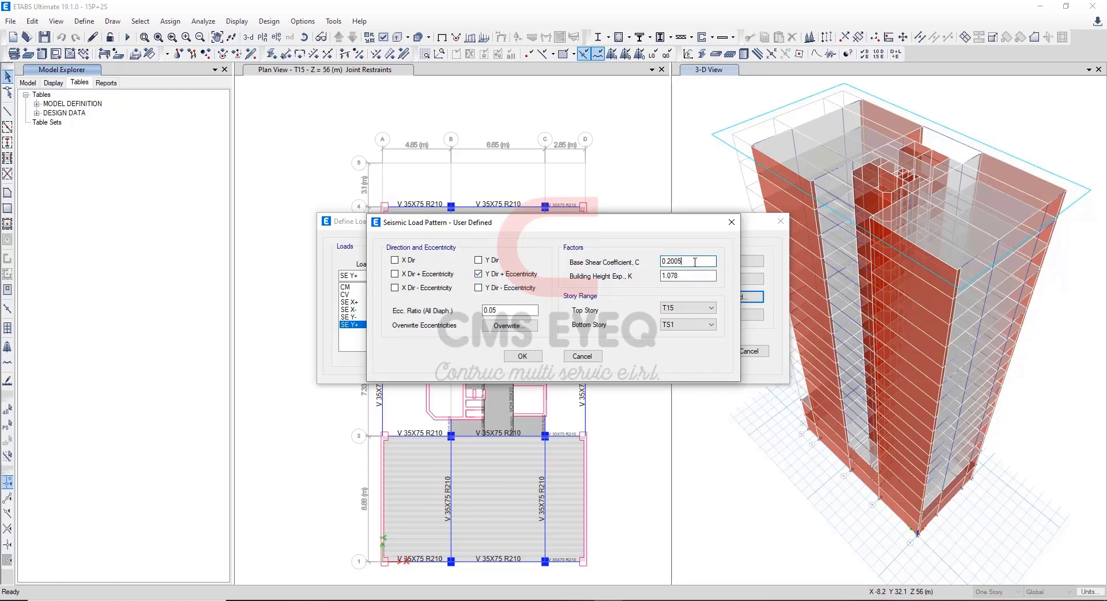
click(693, 262)
click(524, 600)
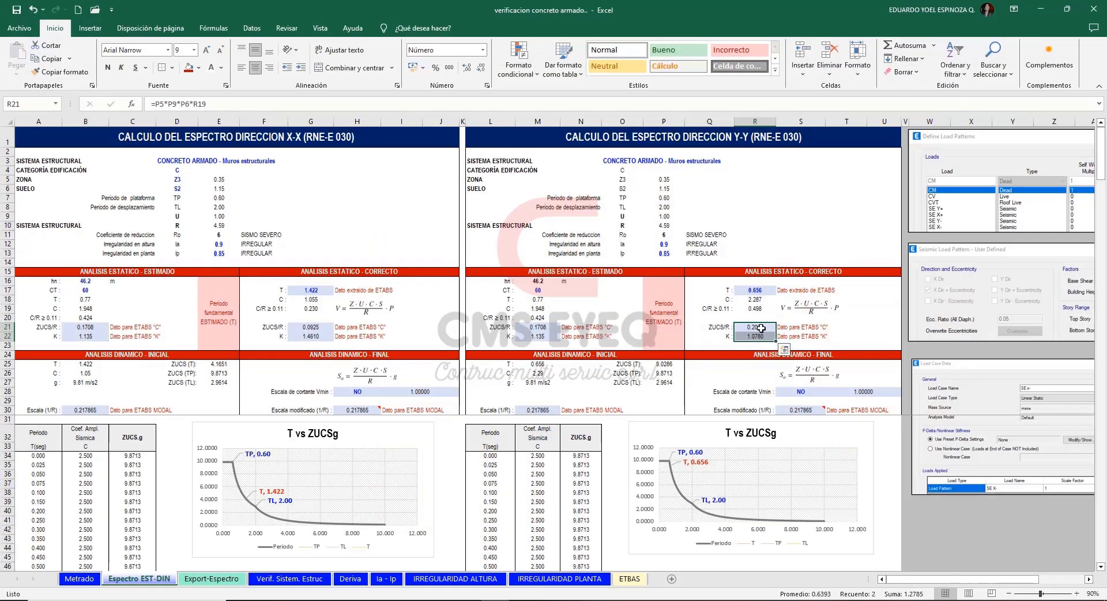
drag(764, 328, 760, 339)
click(1041, 9)
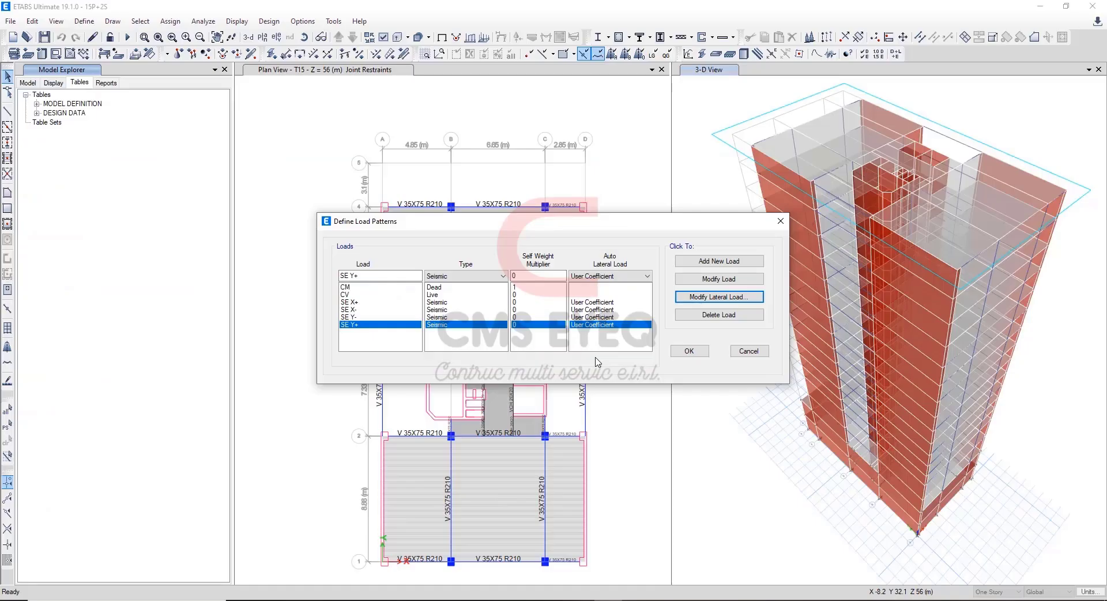
Check the SE Y- seismic load pattern's eccentricity direction and its C and K factors, leaving them as they are.
click(385, 317)
click(730, 297)
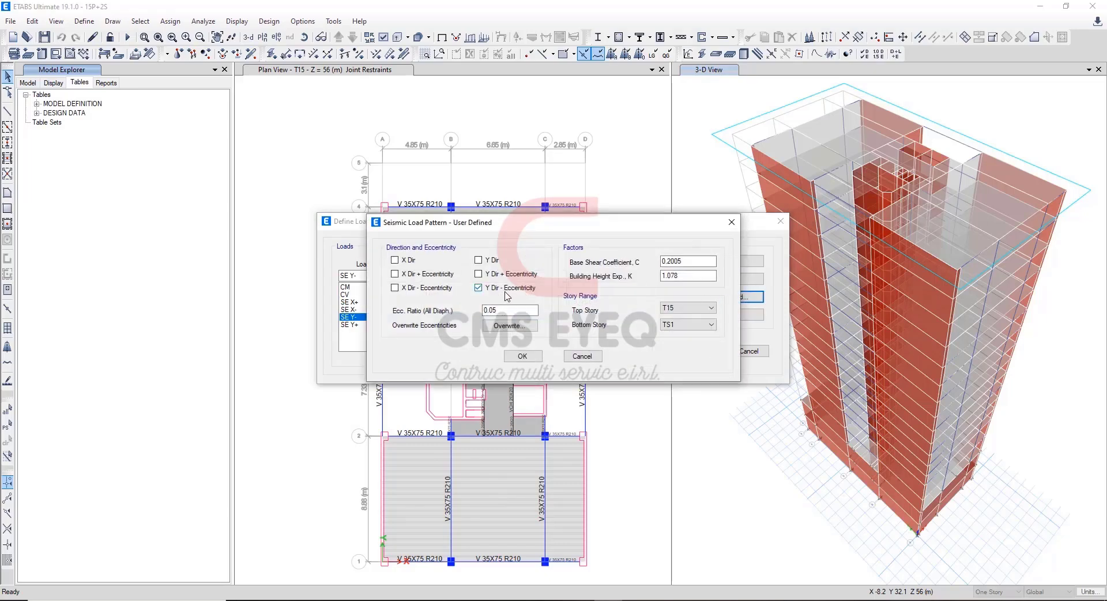
click(583, 357)
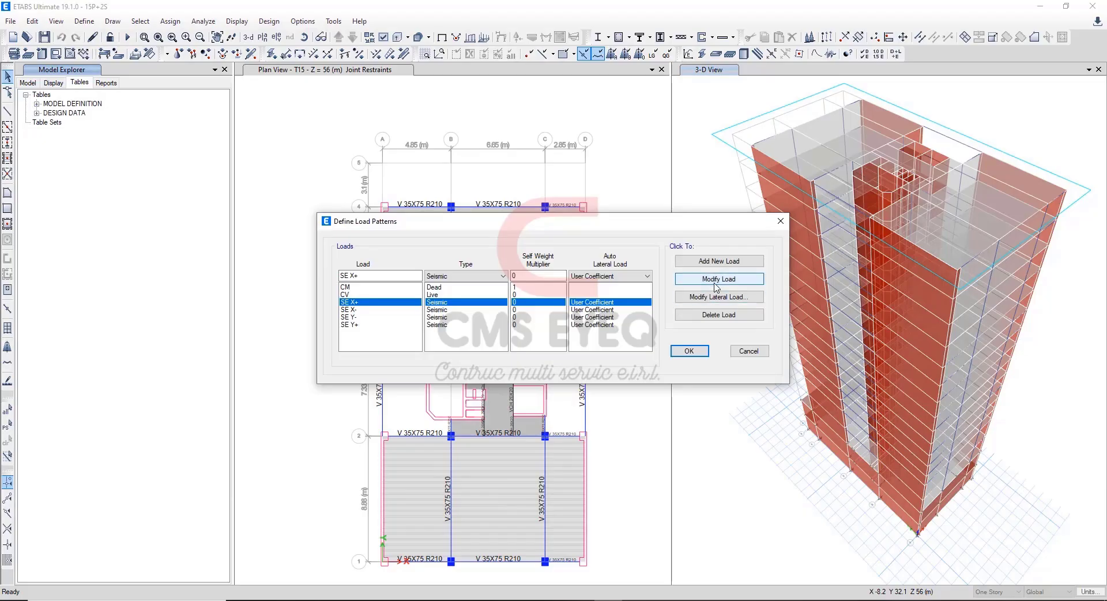
Inspect the top and bottom story range of the SE X+ seismic load pattern, without changing it.
click(719, 296)
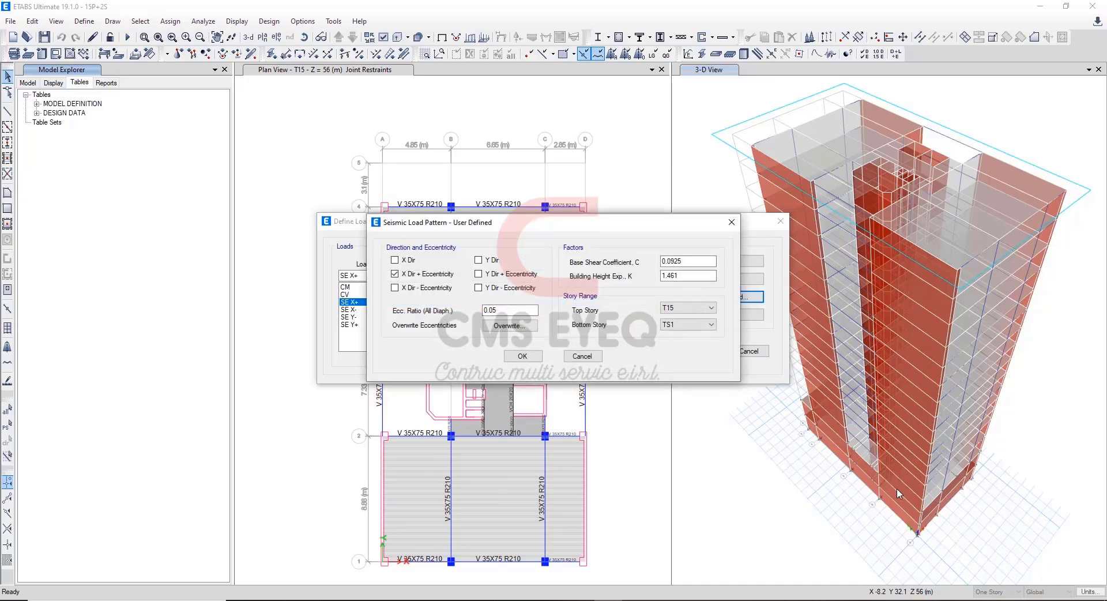
click(710, 326)
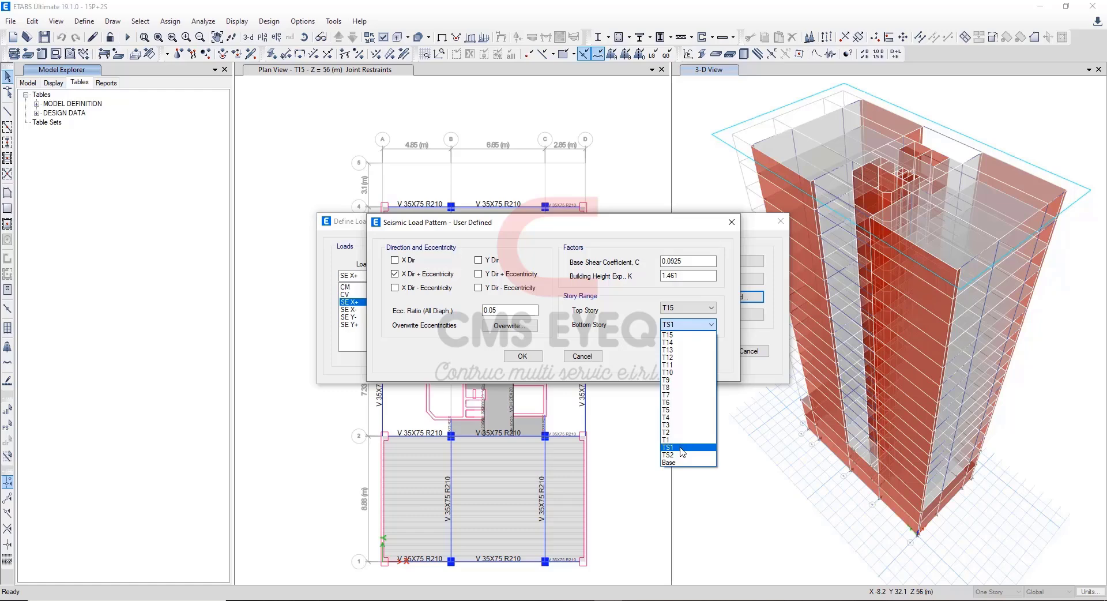
click(691, 325)
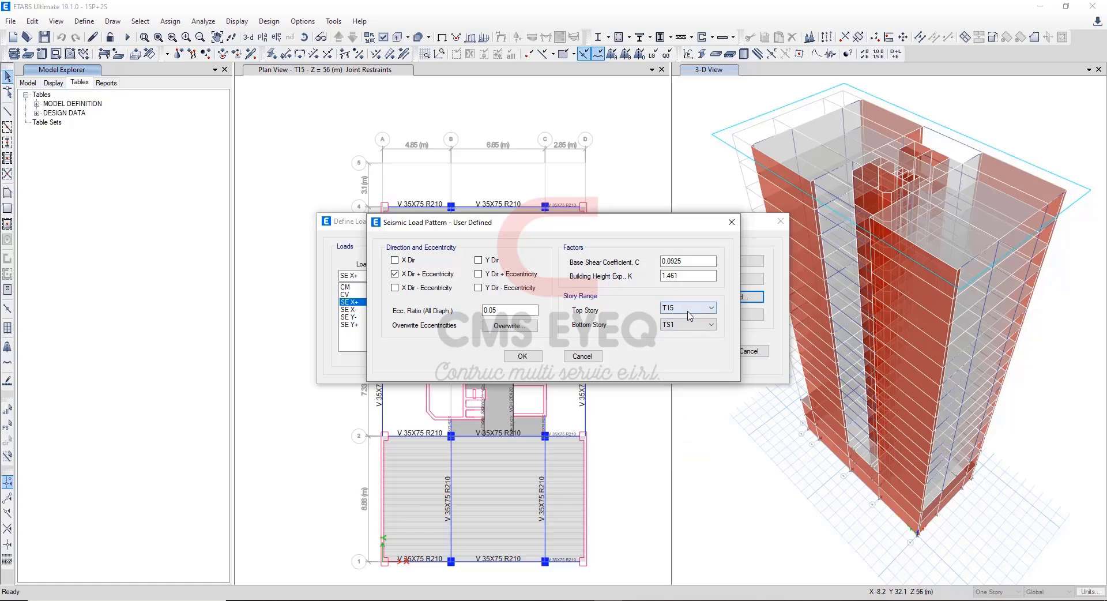
click(694, 310)
click(696, 321)
click(699, 324)
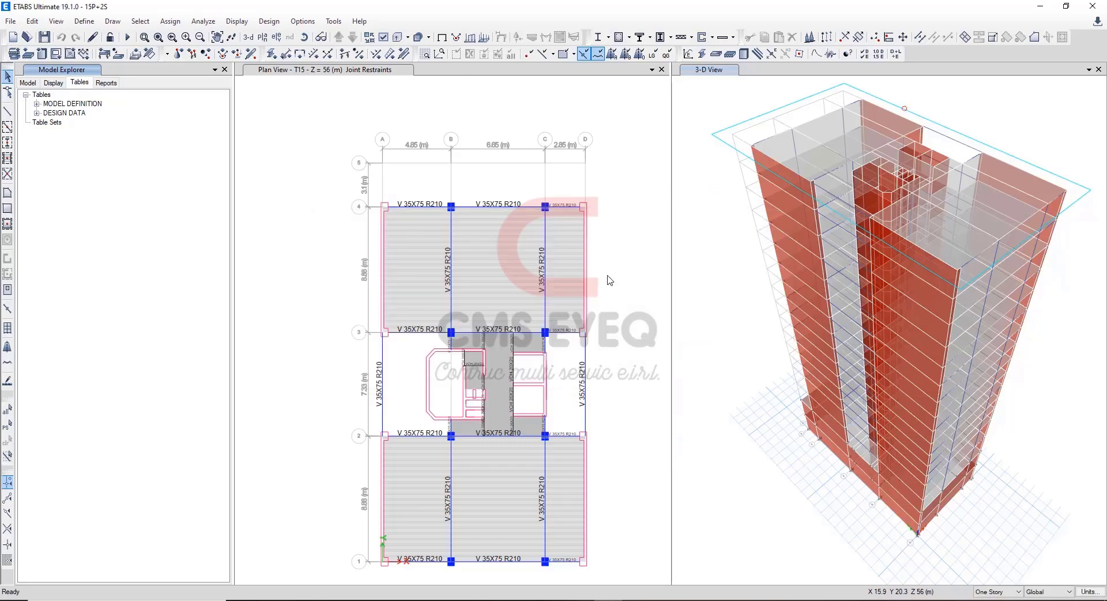
Switch to Excel and review the X-X initial and final dynamic analysis blocks, including the Sa = ZUCS/R·g formula.
key(alt+Tab)
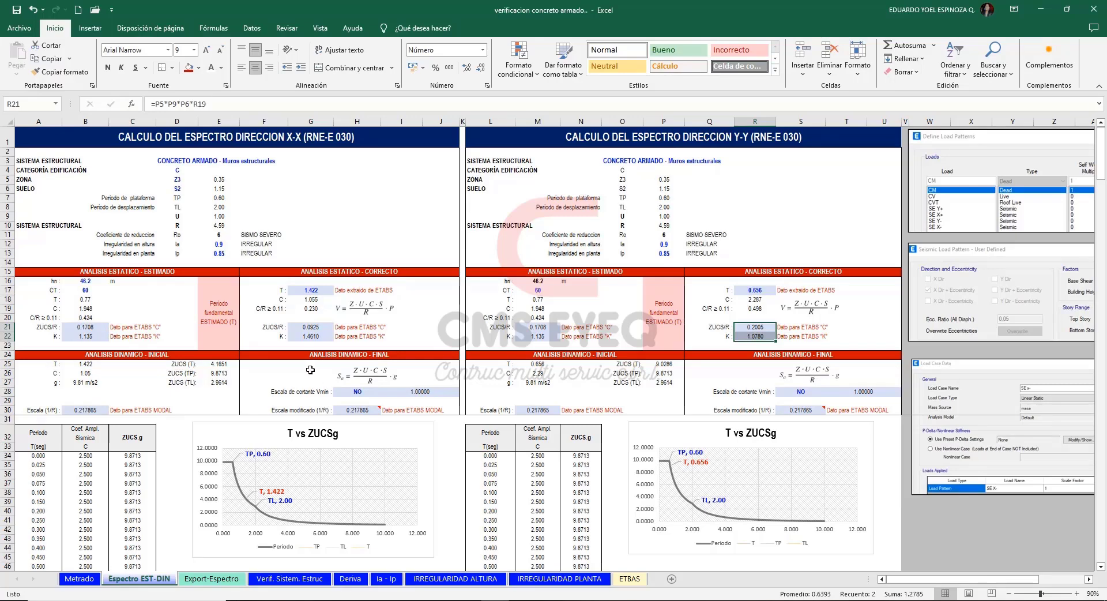
drag(178, 353, 415, 411)
click(434, 377)
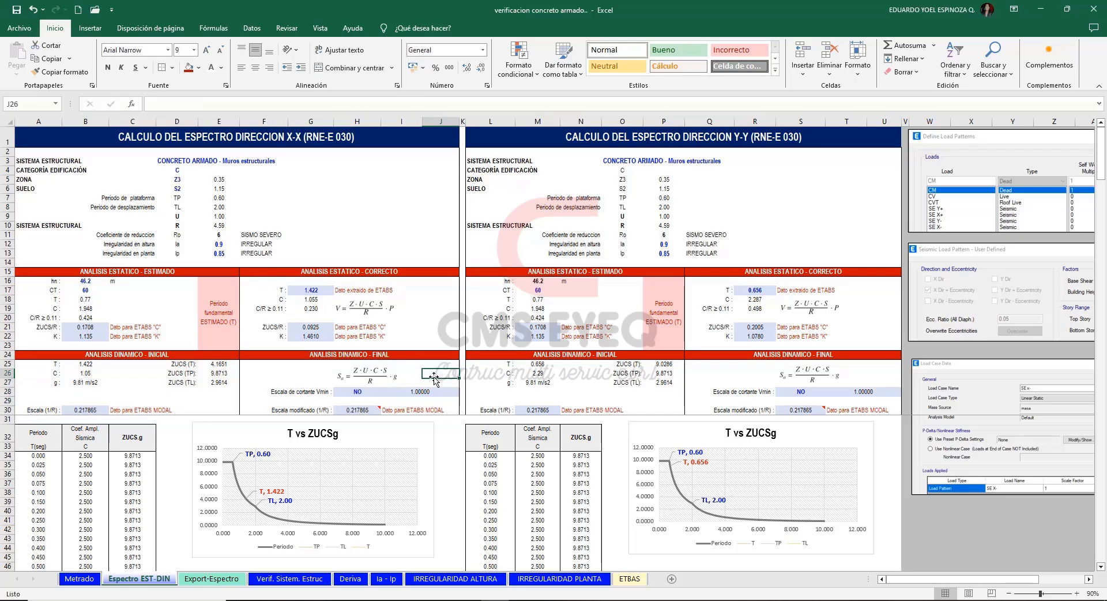
click(378, 376)
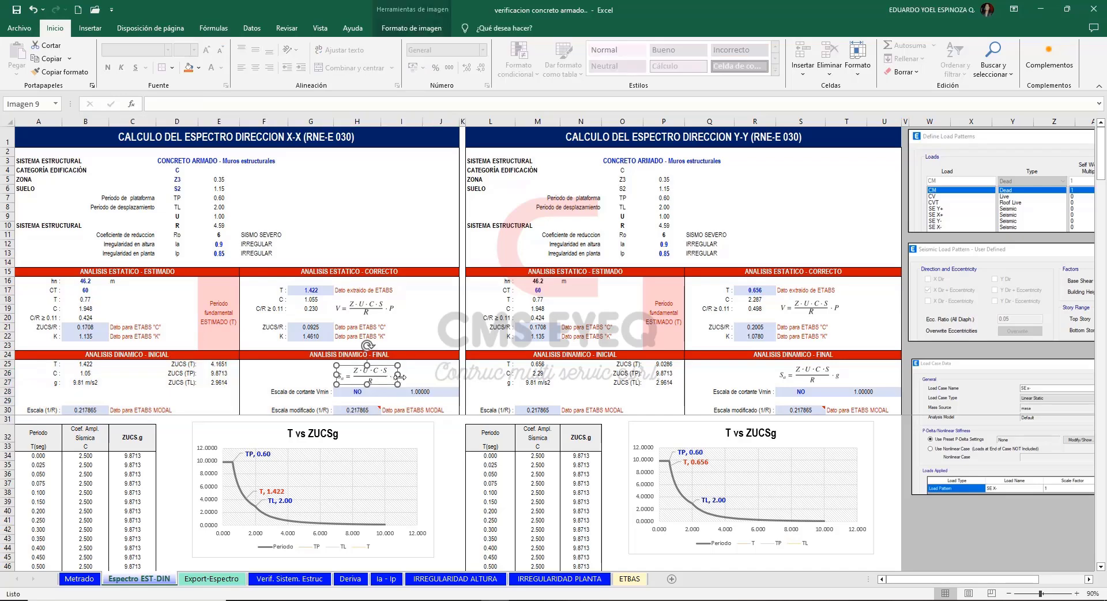
click(425, 374)
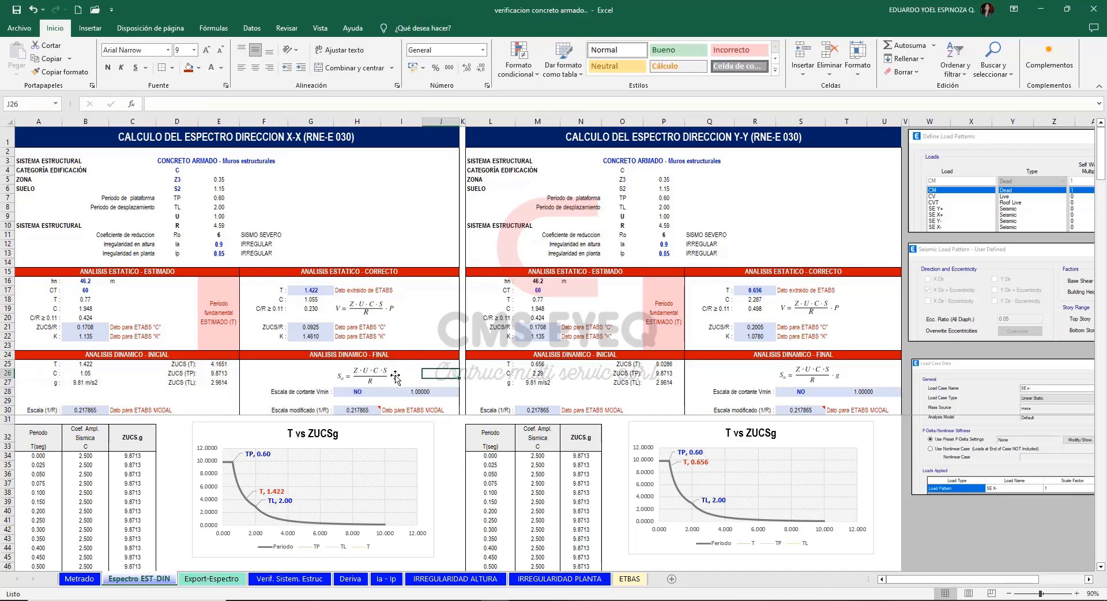
click(396, 377)
click(424, 373)
Examine the X-X initial modal scale 1/R (B30) together with the ZUCS.g column and the T vs ZUCSg spectrum chart.
click(78, 410)
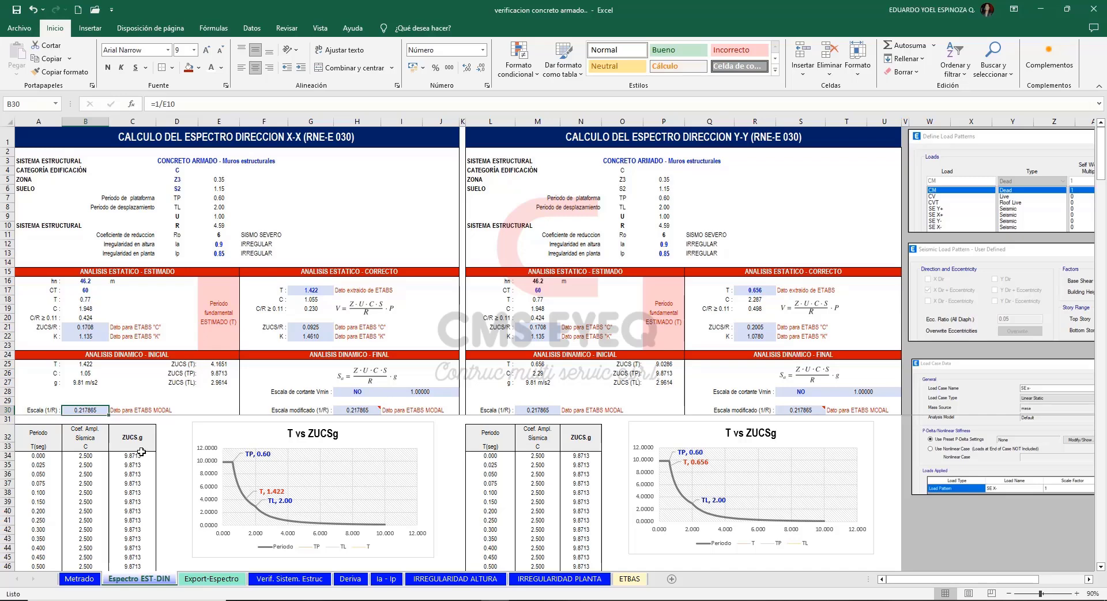
drag(136, 437, 137, 565)
drag(139, 456, 133, 557)
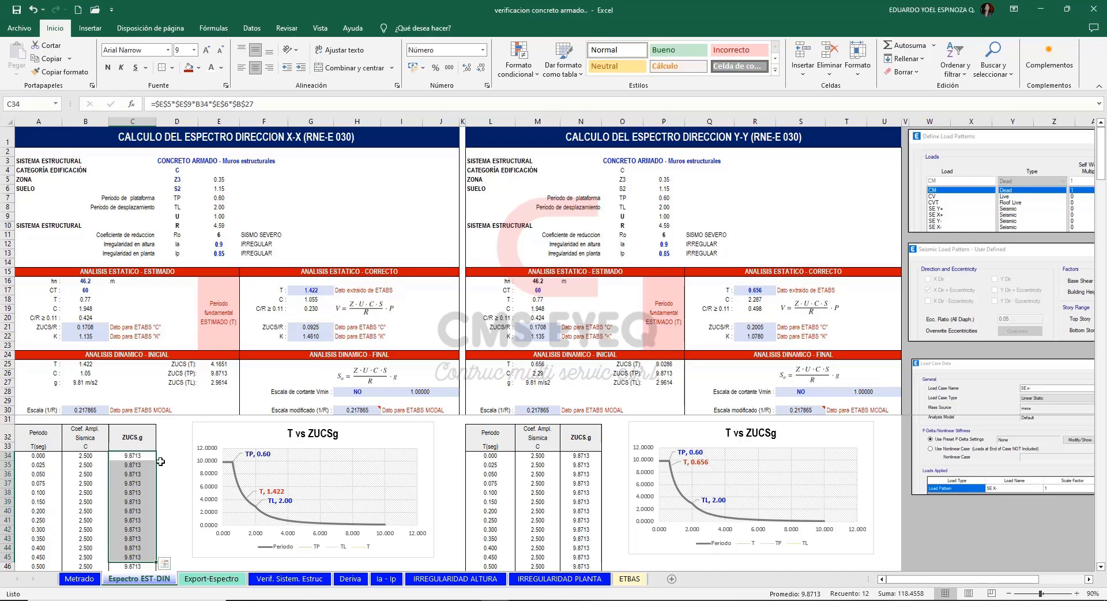
click(134, 435)
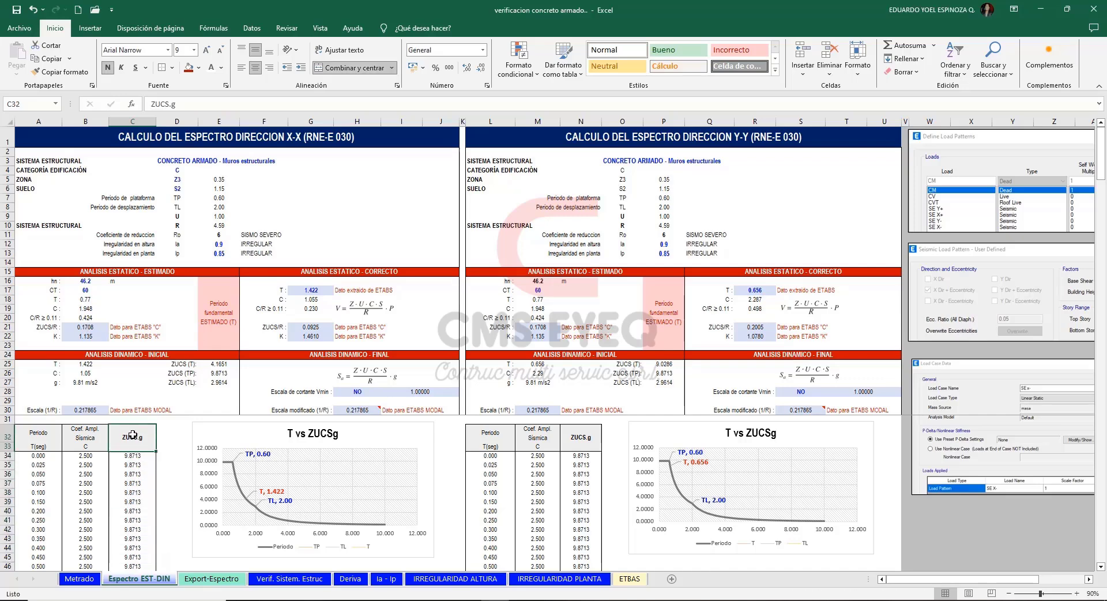
click(165, 437)
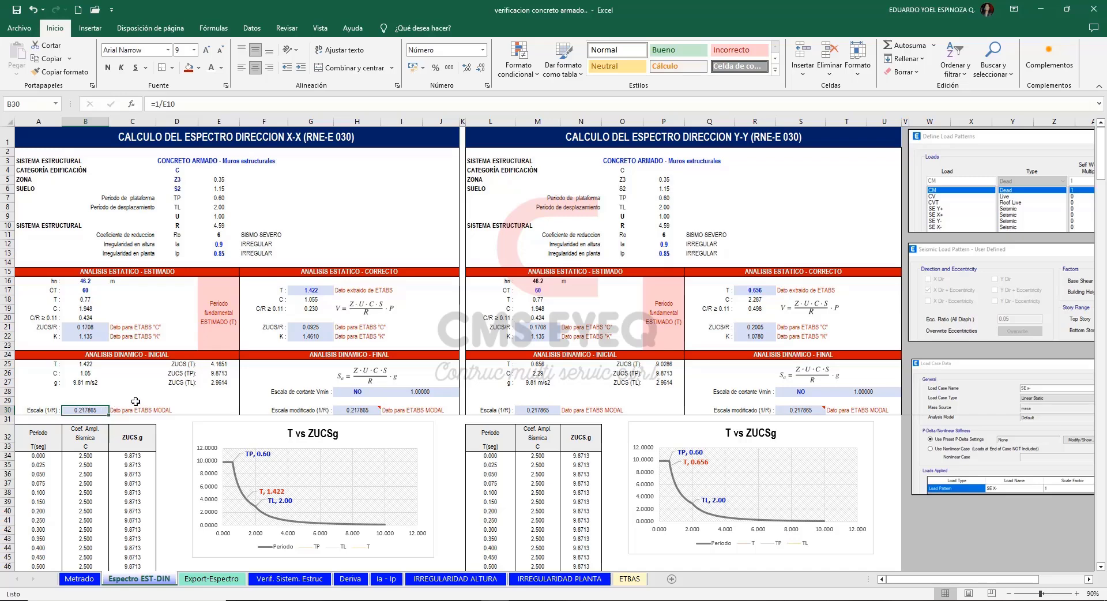
click(202, 408)
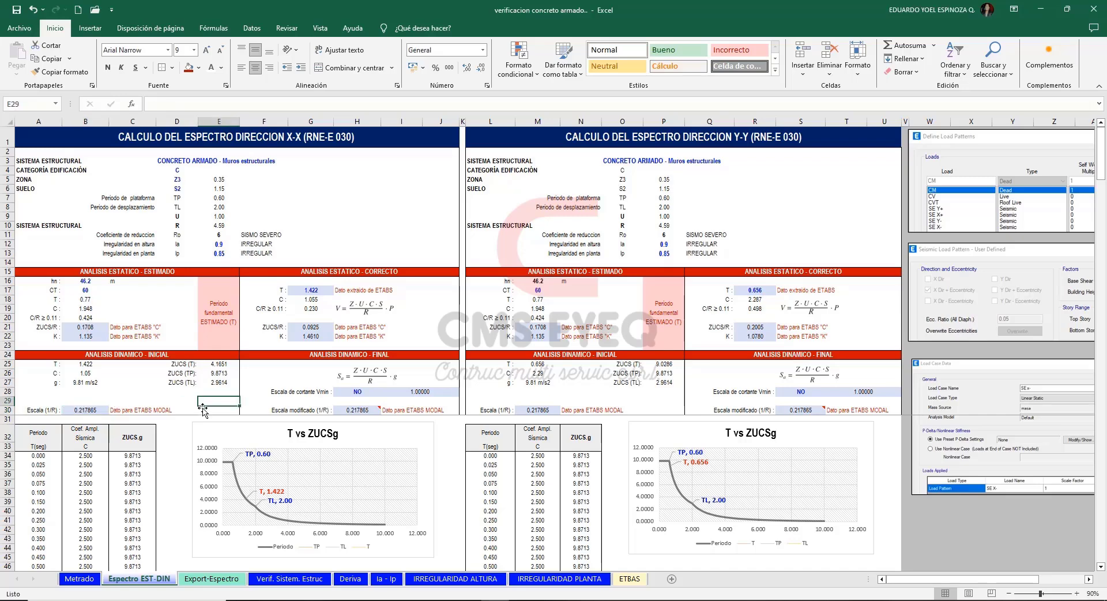
drag(131, 455, 123, 558)
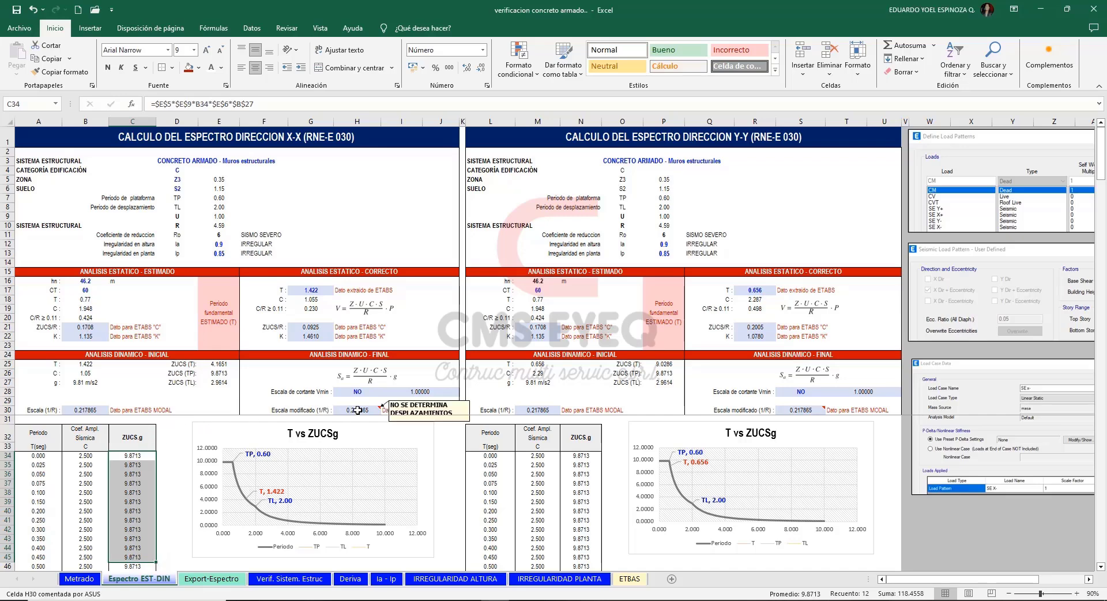
click(315, 428)
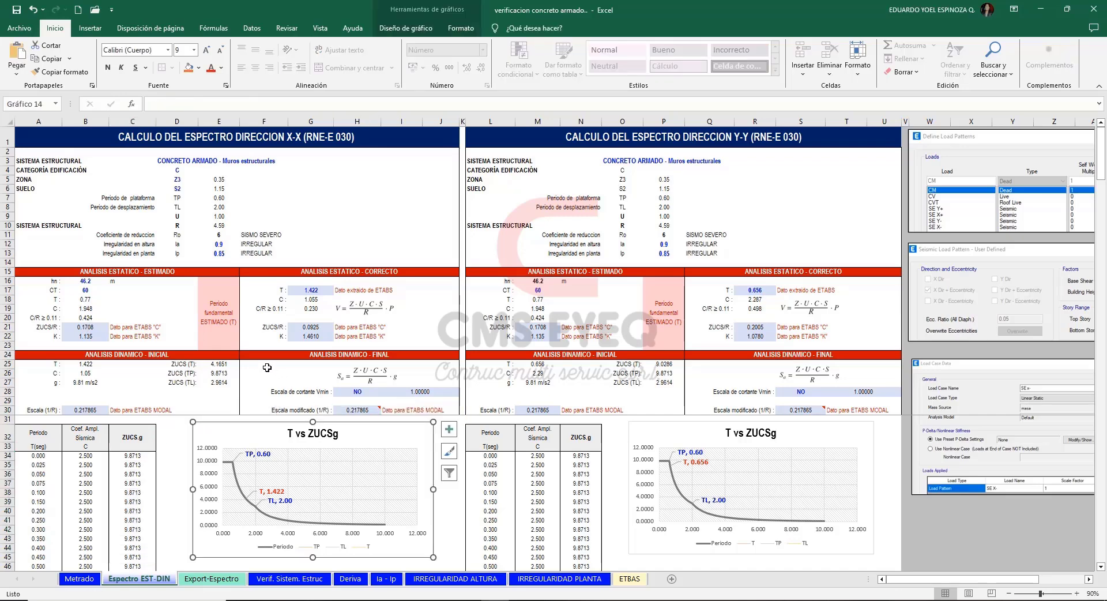
Review the X-X final dynamic analysis block and the SI/NO choices of its Vmin shear scale (H28), keeping NO.
drag(254, 364, 424, 411)
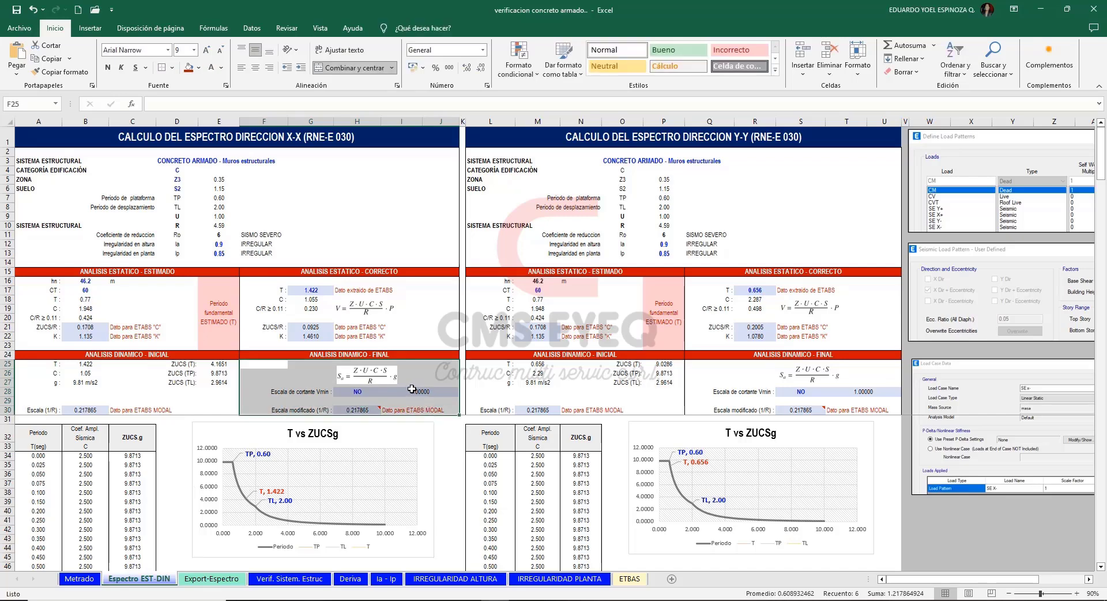
click(428, 378)
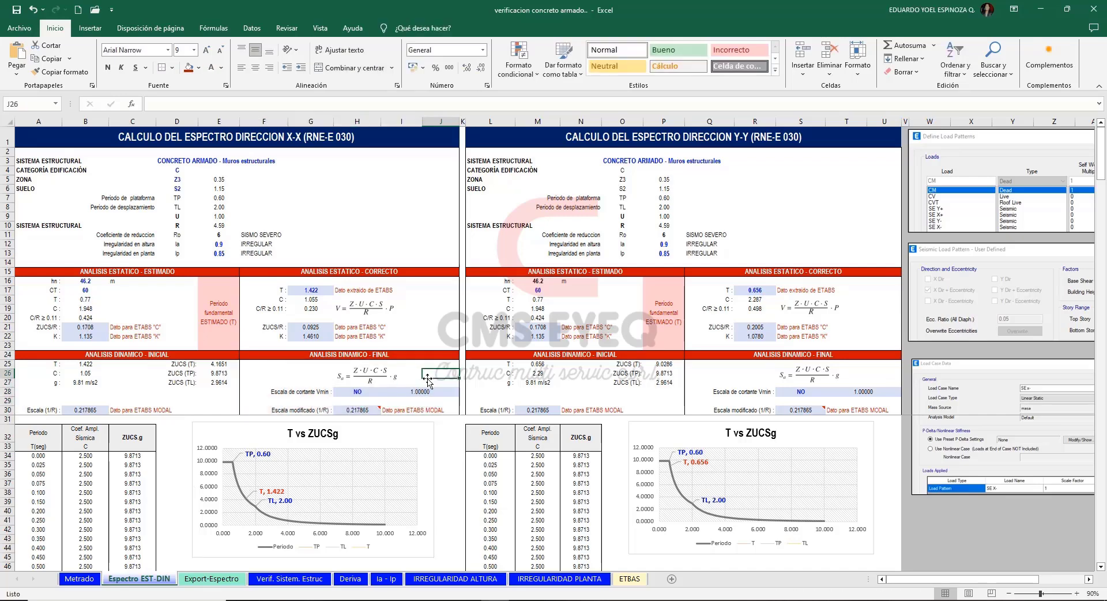
click(361, 391)
click(386, 392)
click(372, 405)
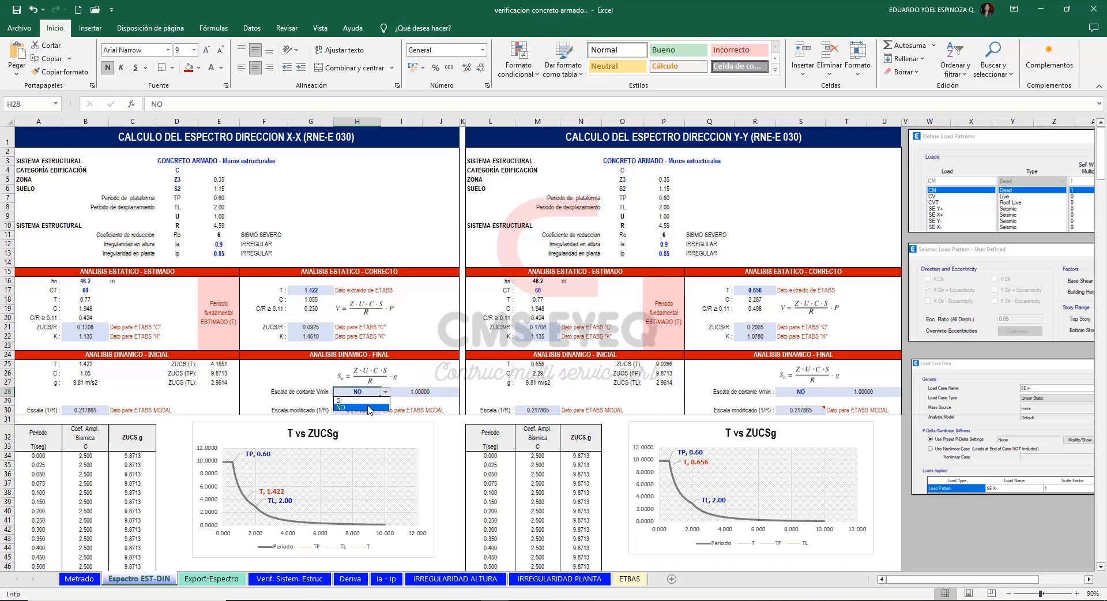
click(165, 433)
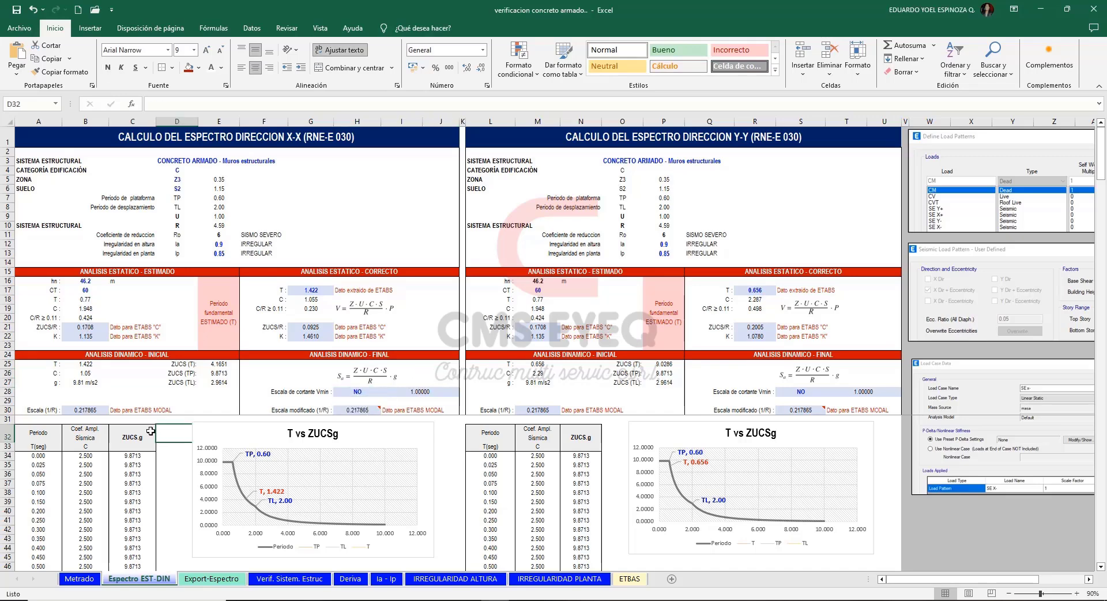
Compare the initial modal scale 1/R of the X-X direction (B30) with that of the Y-Y direction (M30).
click(90, 412)
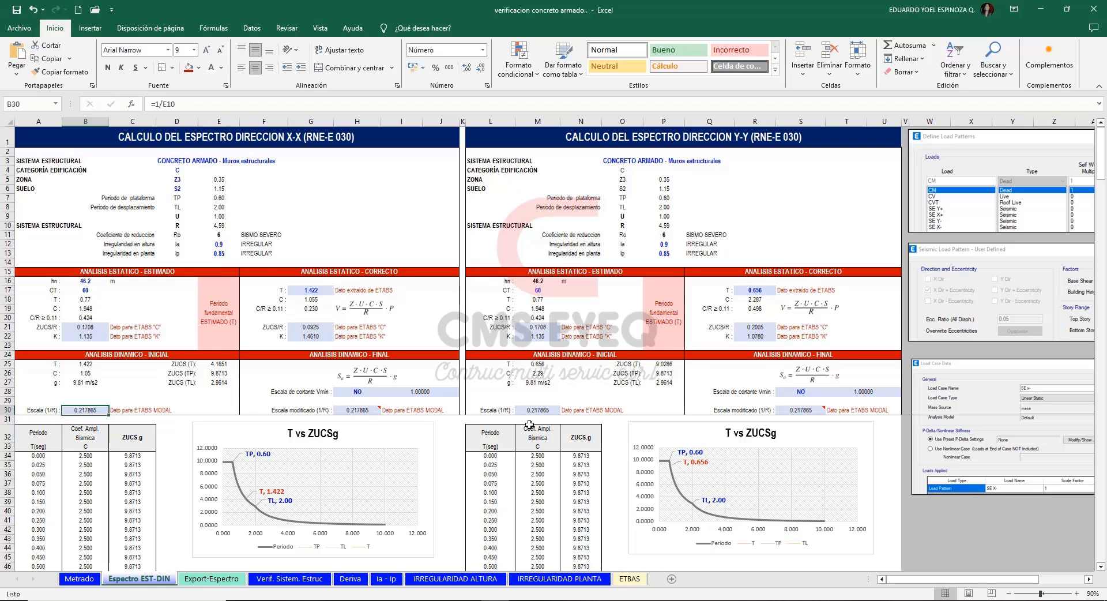
click(549, 410)
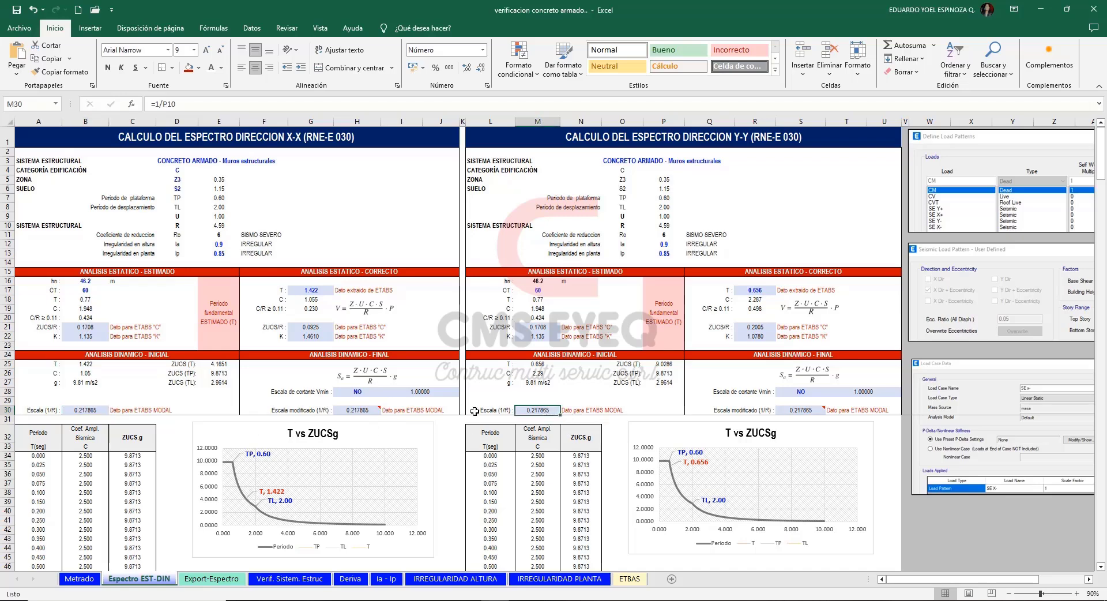
click(90, 411)
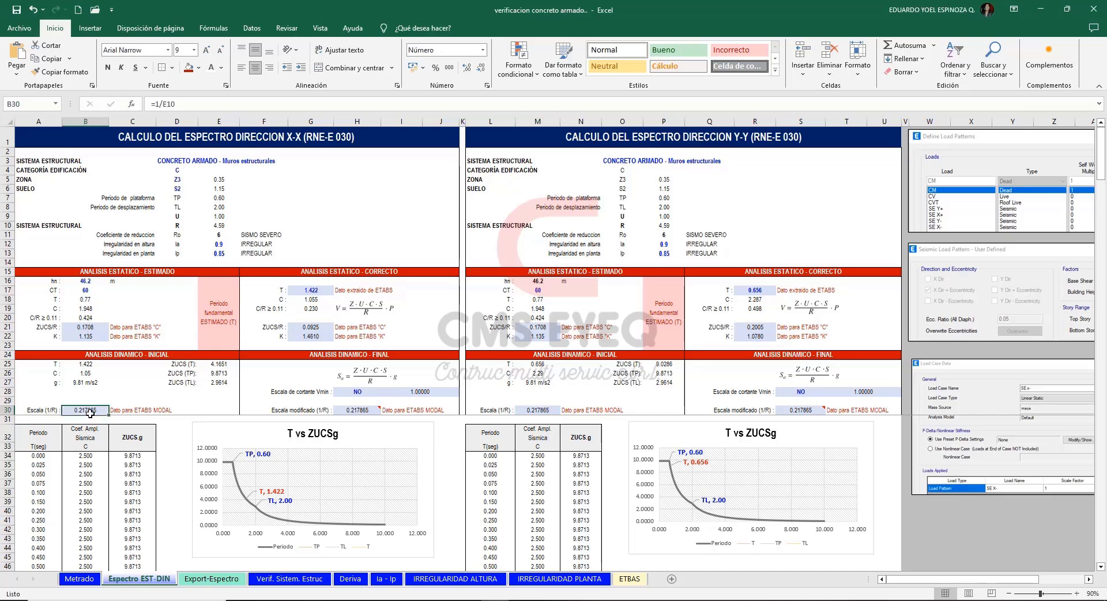
Try CONCRETO ARMADO - Pórticos as the Y-Y structural system and compare the 1/R scales in B30 and M30.
click(670, 166)
click(872, 162)
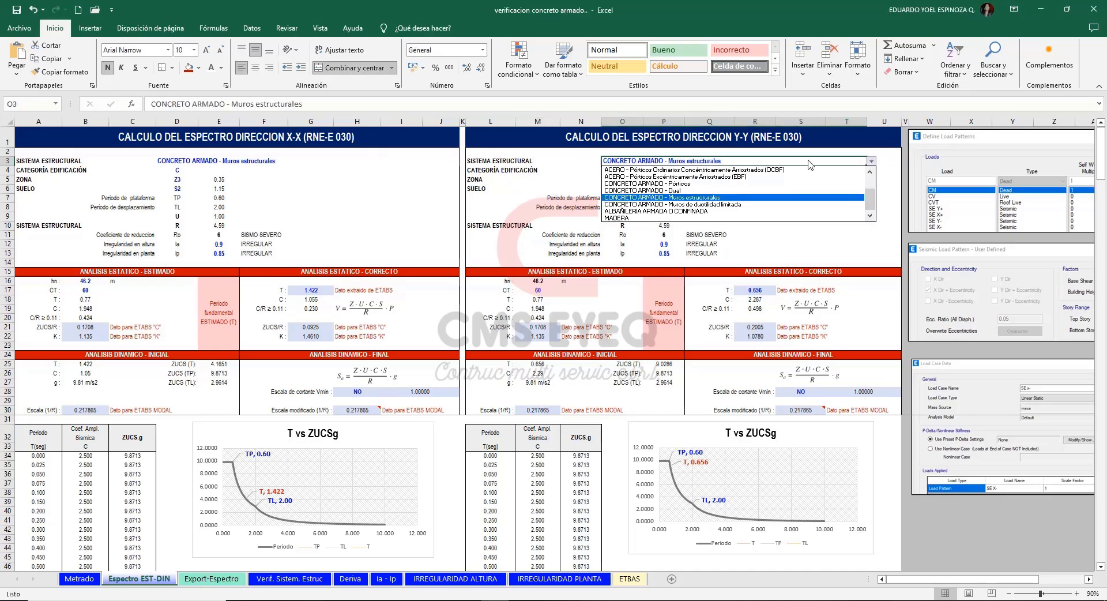
click(701, 184)
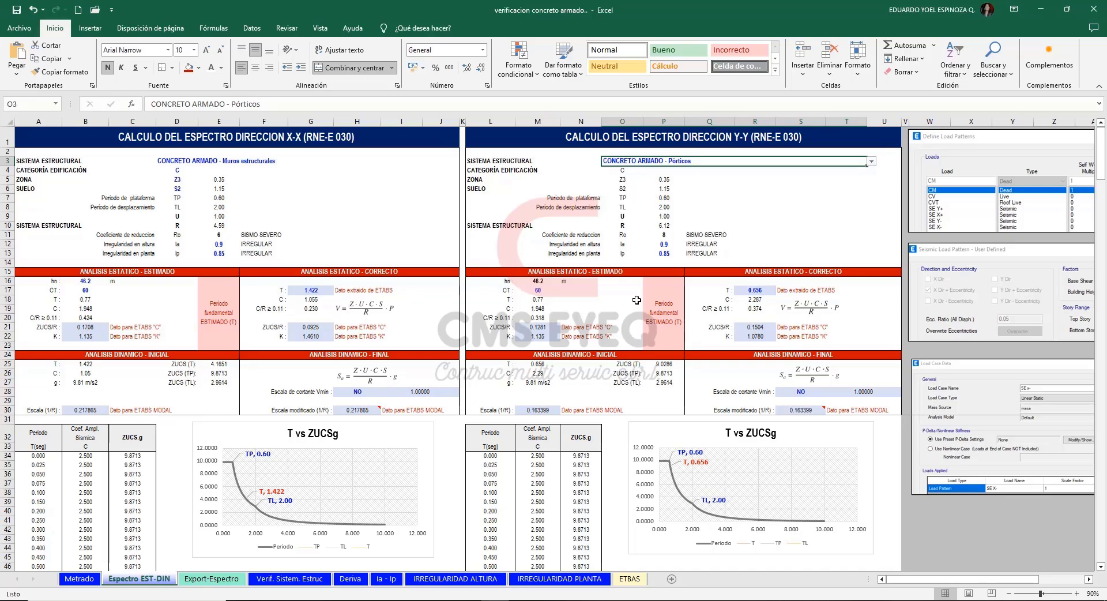
click(101, 411)
click(538, 412)
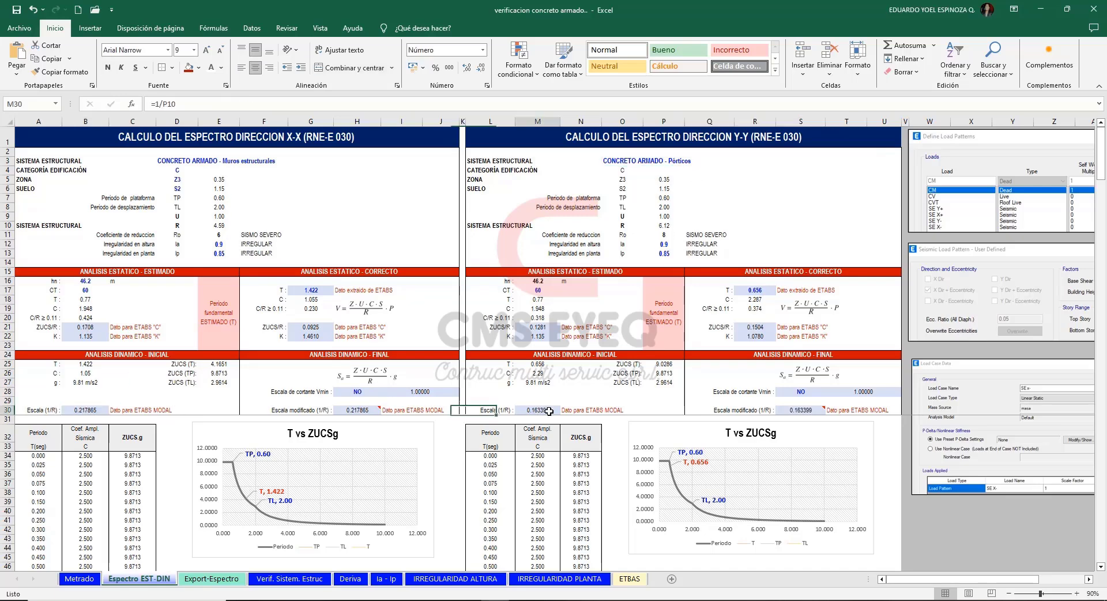
click(81, 411)
click(538, 412)
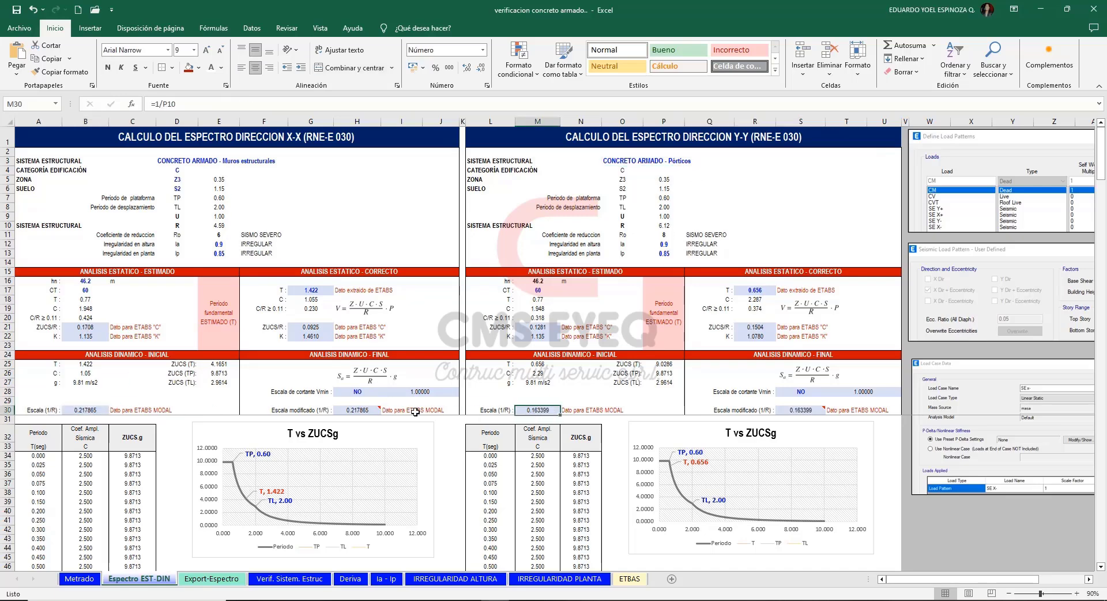
click(83, 411)
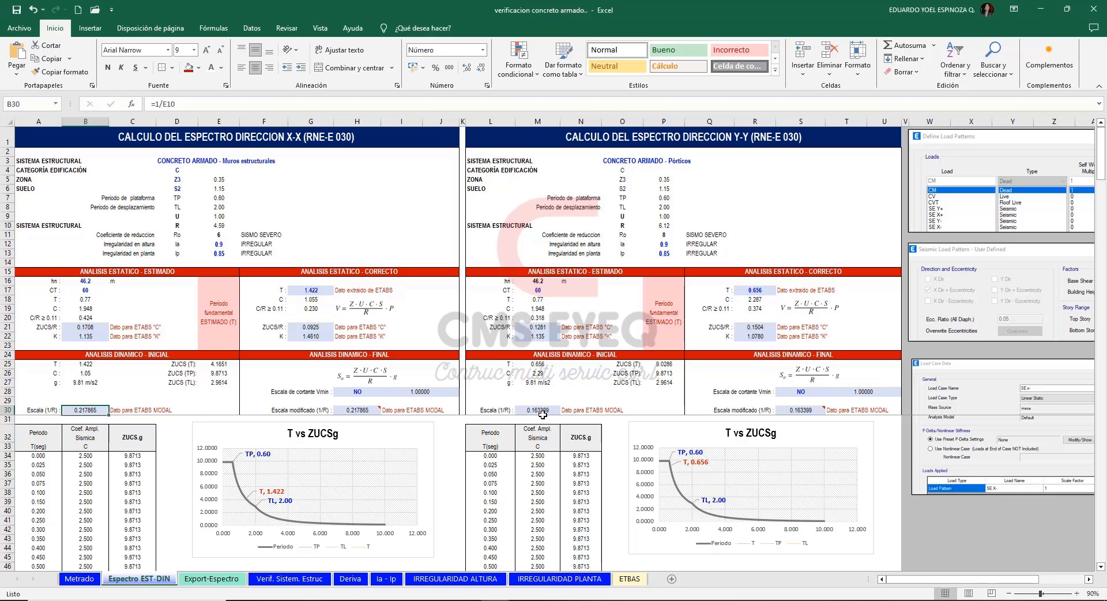
Set the Y-Y structural system back to CONCRETO ARMADO - Muros estructurales.
click(646, 161)
click(871, 161)
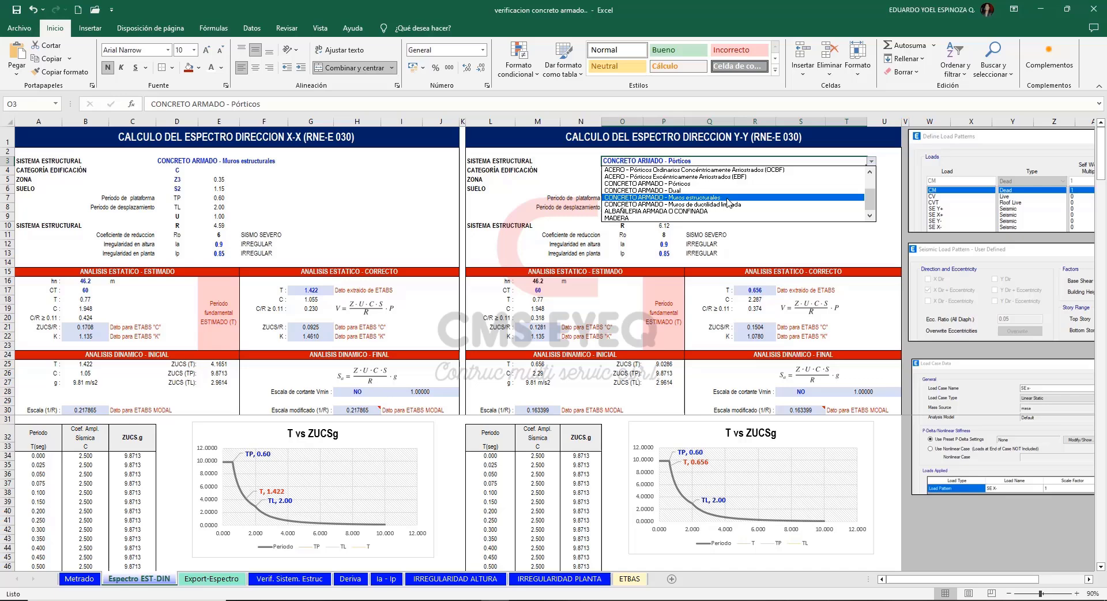
click(646, 197)
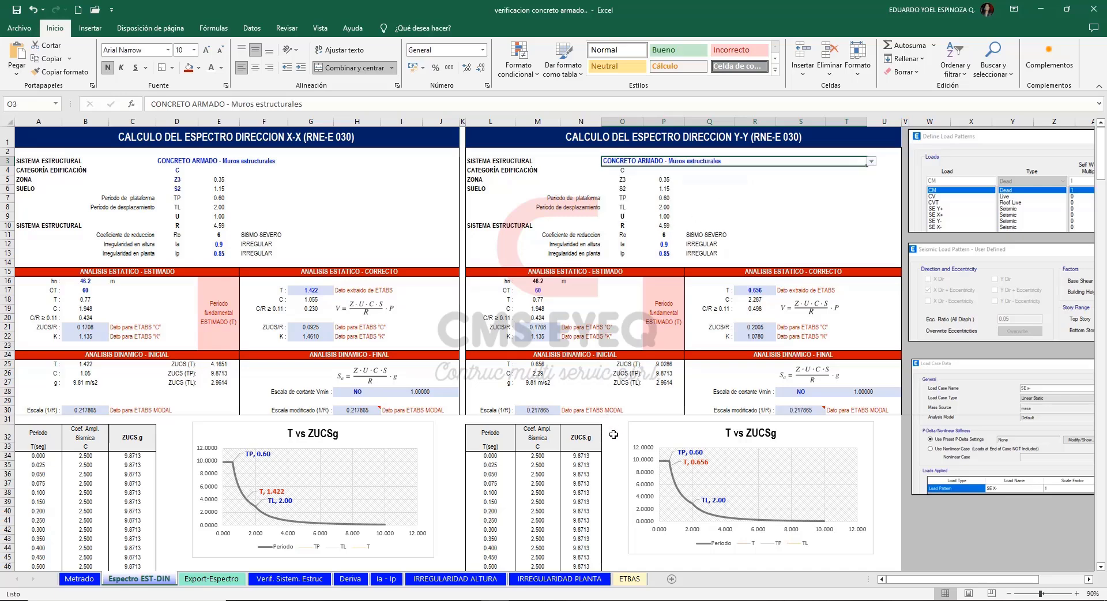
click(173, 465)
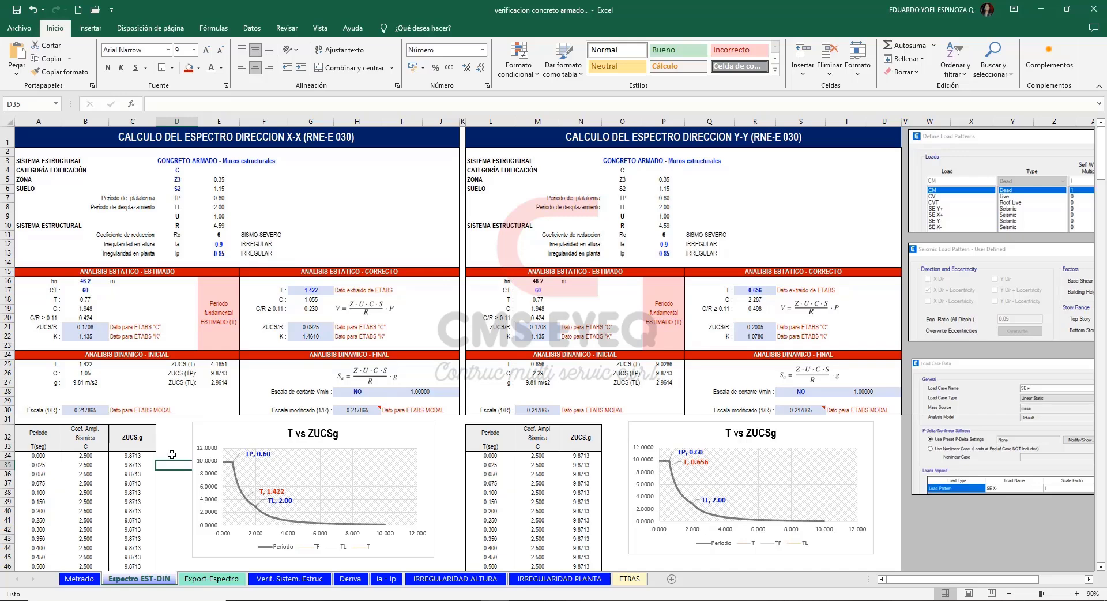
Copy the X-X period and ZUCS.g values, from A5 down to the end of the table, on the Export-Espectro sheet.
click(212, 580)
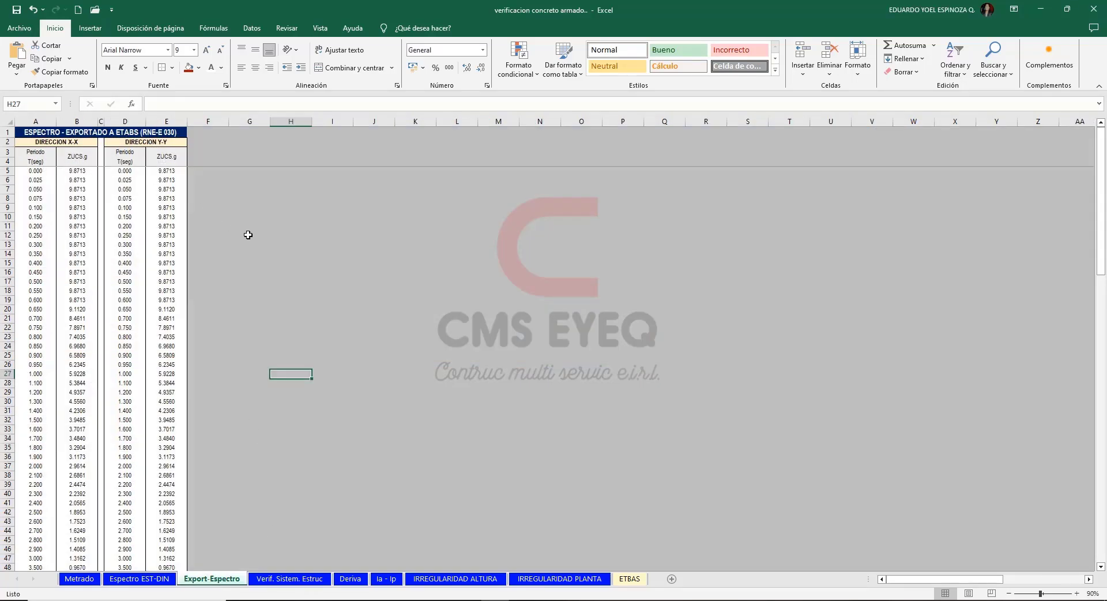
click(249, 189)
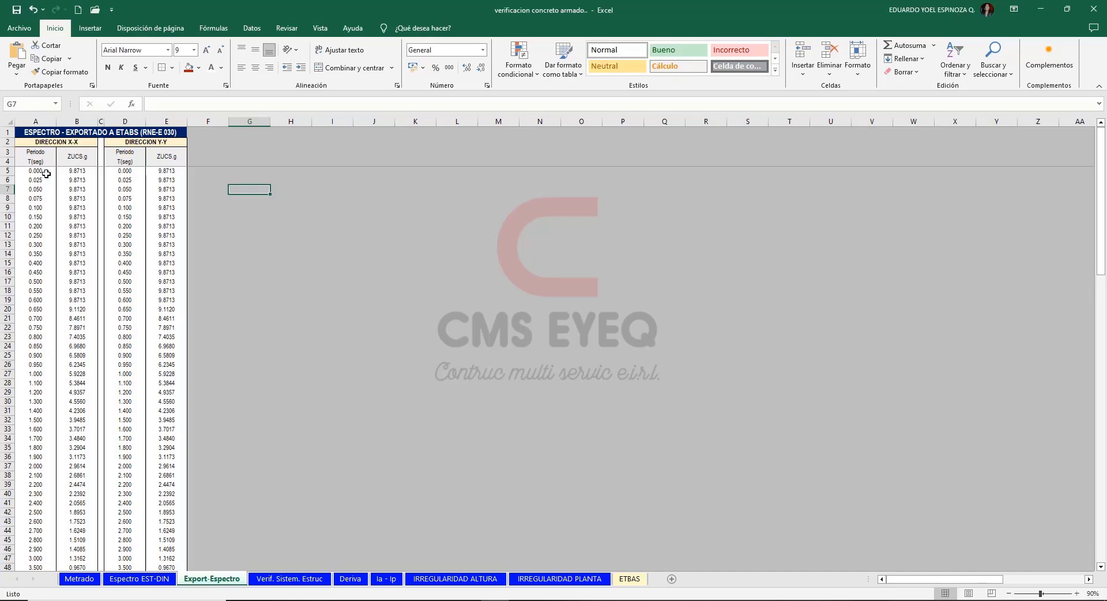
drag(46, 174, 96, 562)
scroll(207, 292, up, 3)
key(ctrl+c)
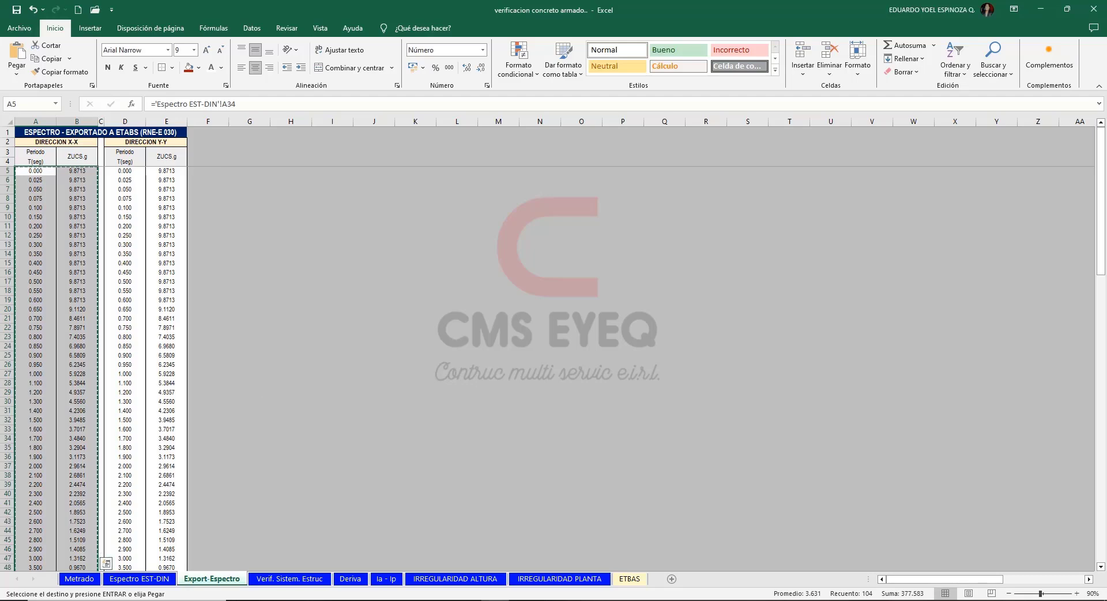
Paste the copied spectrum into a new Notepad document and open its Save As dialog at the espectro folder.
key(super)
click(136, 452)
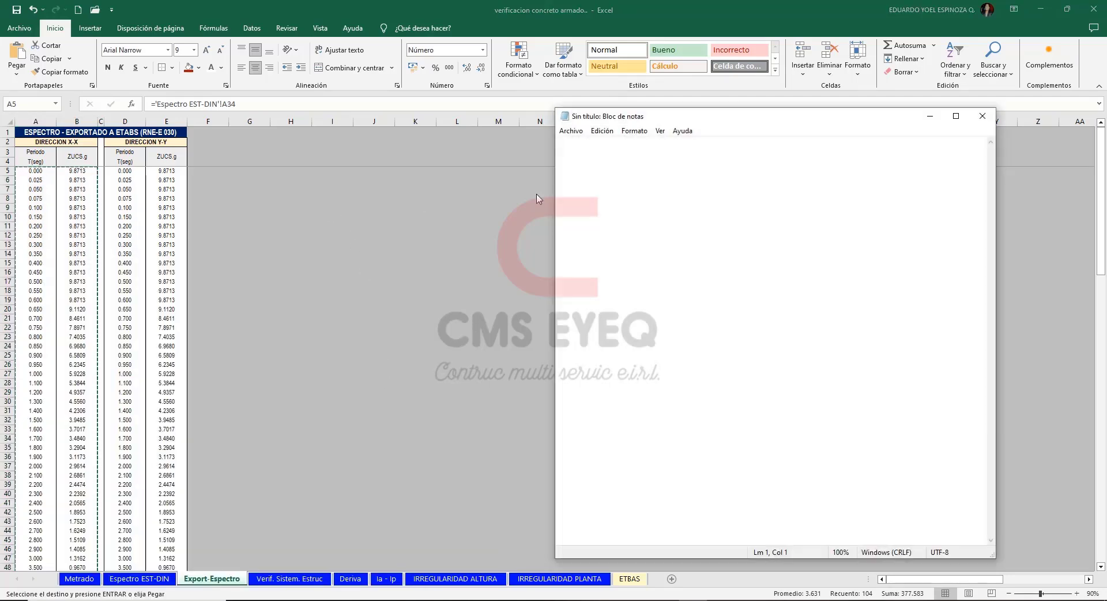
key(ctrl+v)
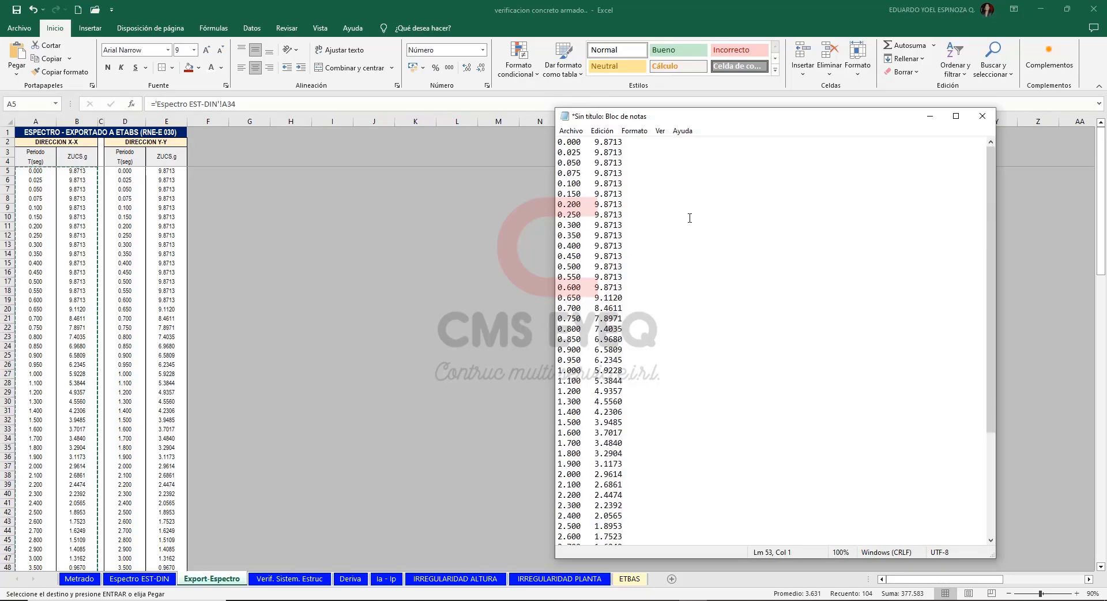
key(alt+a)
click(750, 195)
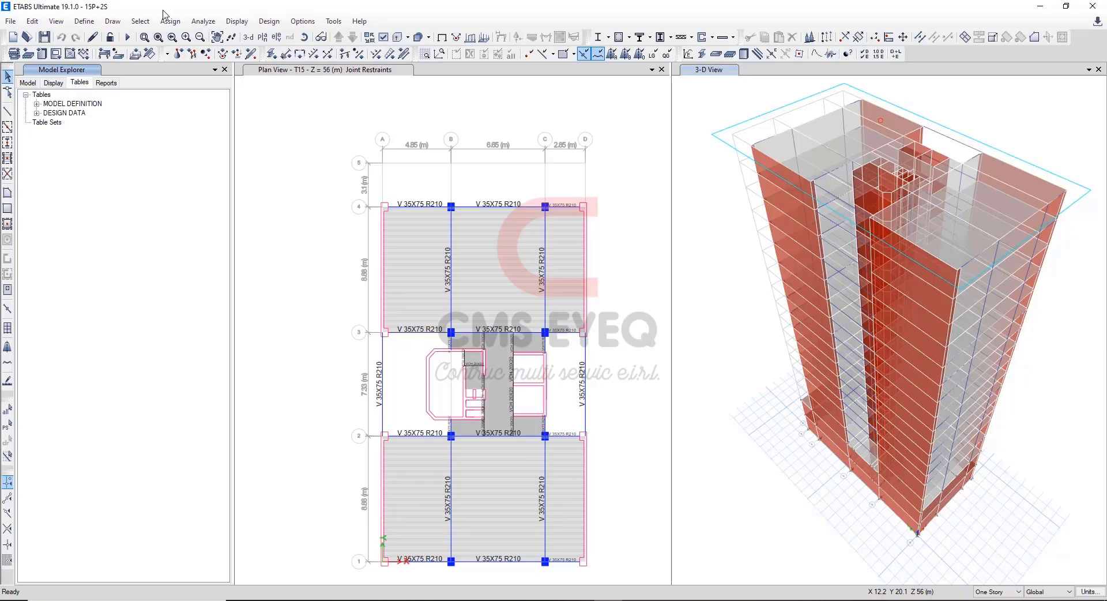
Switch to ETABS and start a new From File response spectrum function named E-30.
click(84, 21)
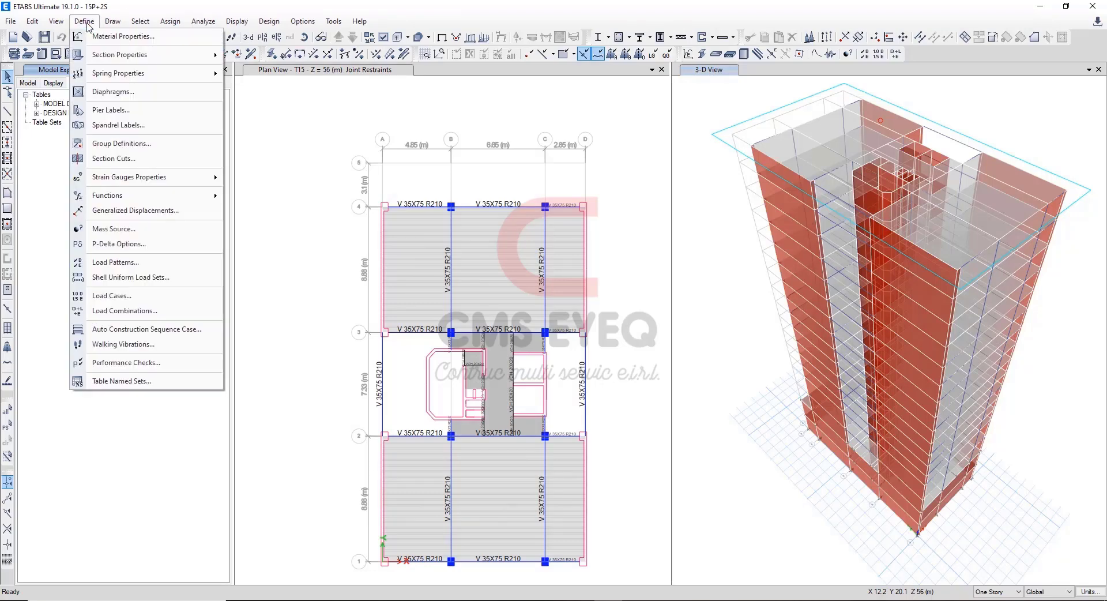
mouse_move(181, 197)
click(267, 199)
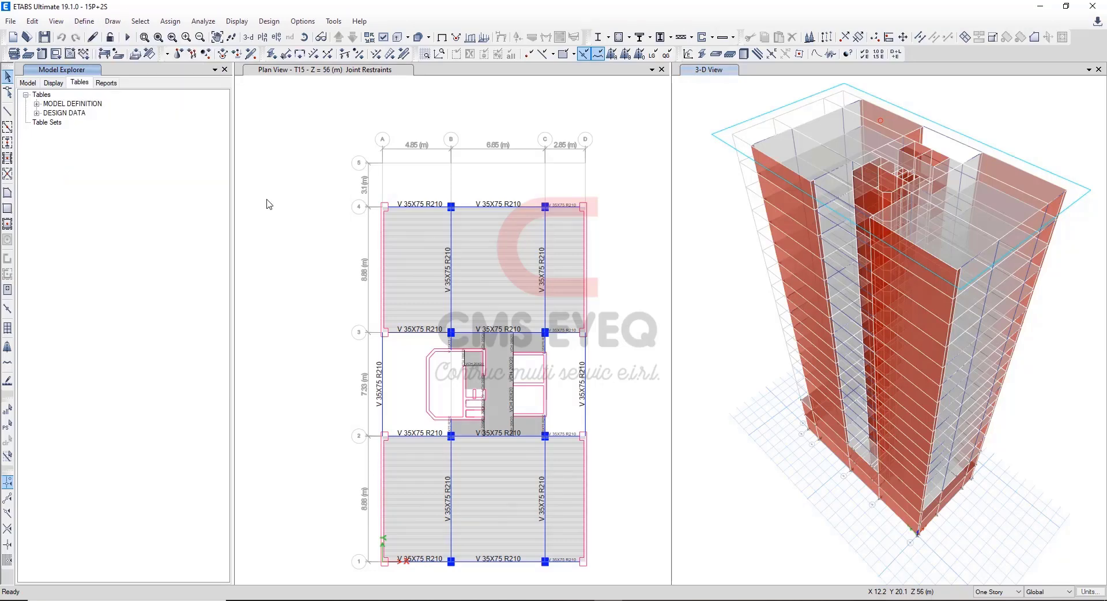
click(594, 258)
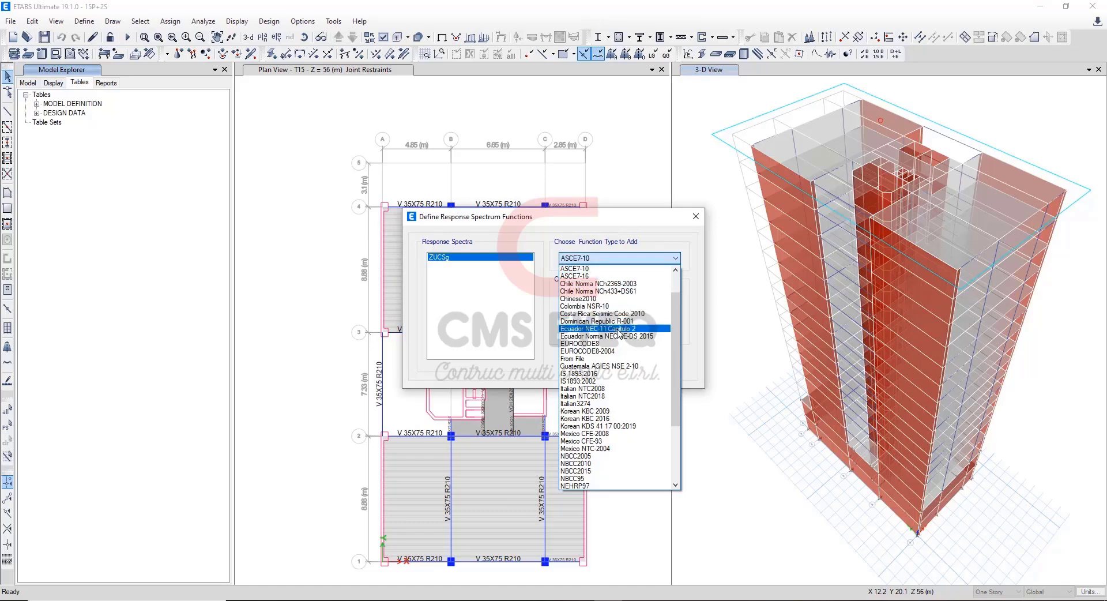
click(614, 360)
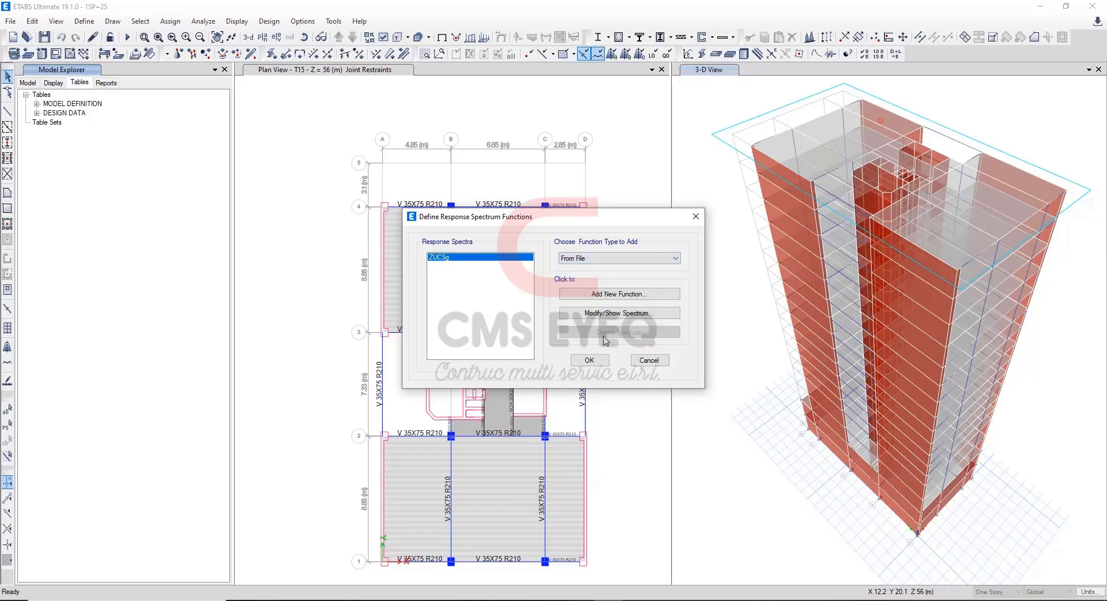
click(613, 295)
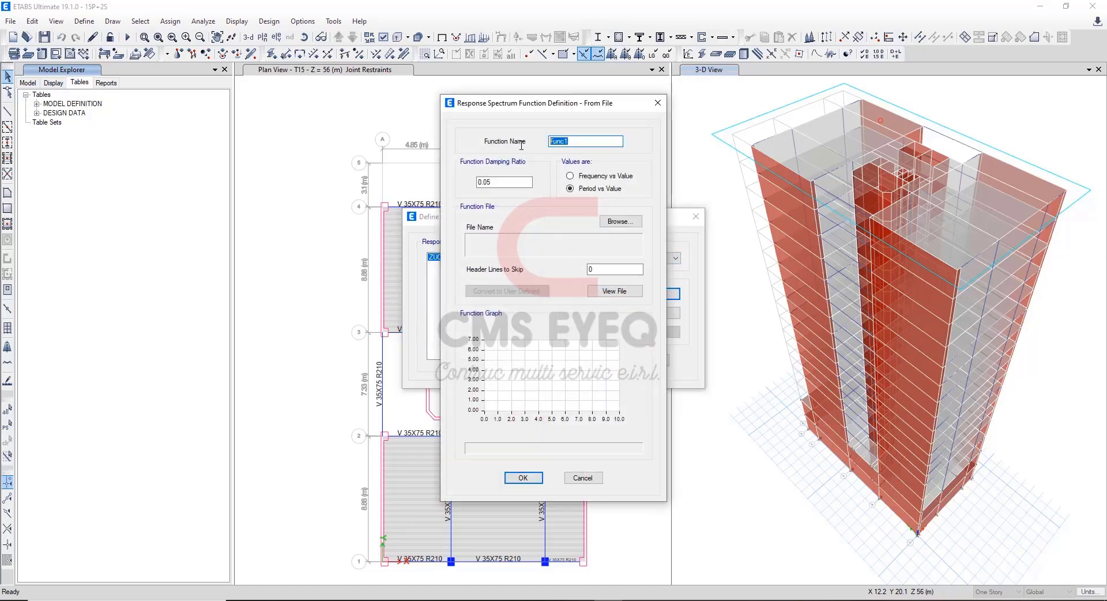
text(E-30)
Load espectro.txt from the espectro folder into the E-30 function, convert it to user defined, and discard the function.
click(618, 224)
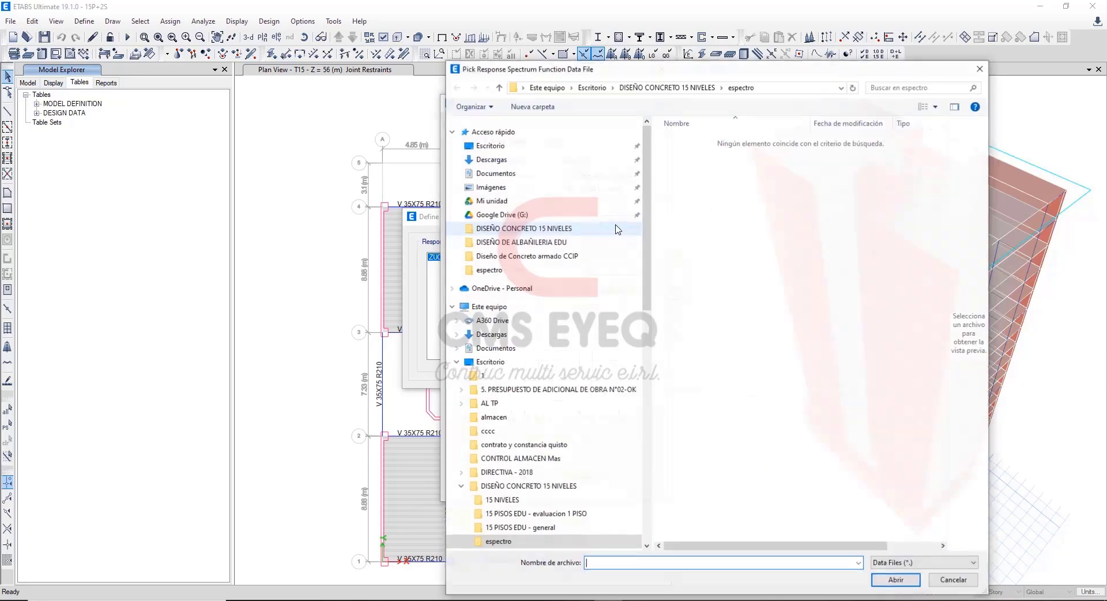
click(910, 564)
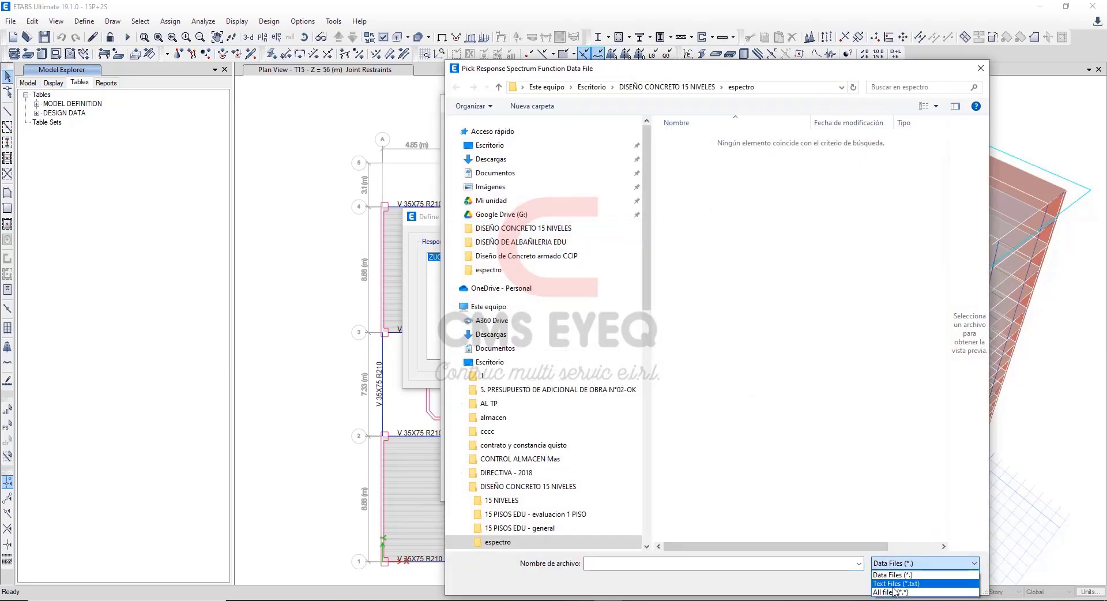
click(896, 583)
key(Down)
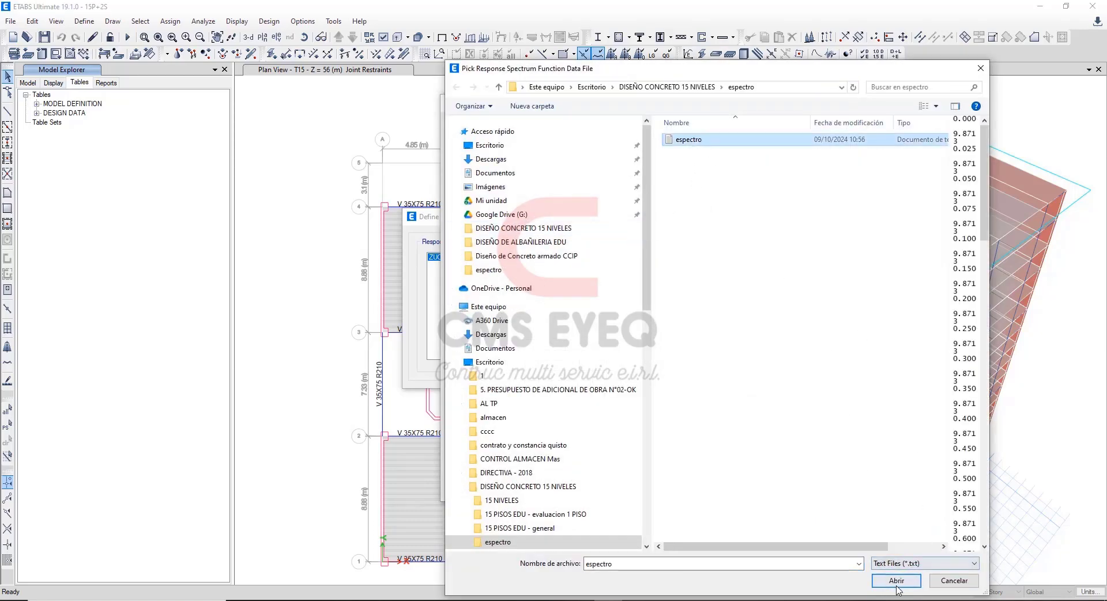
click(898, 583)
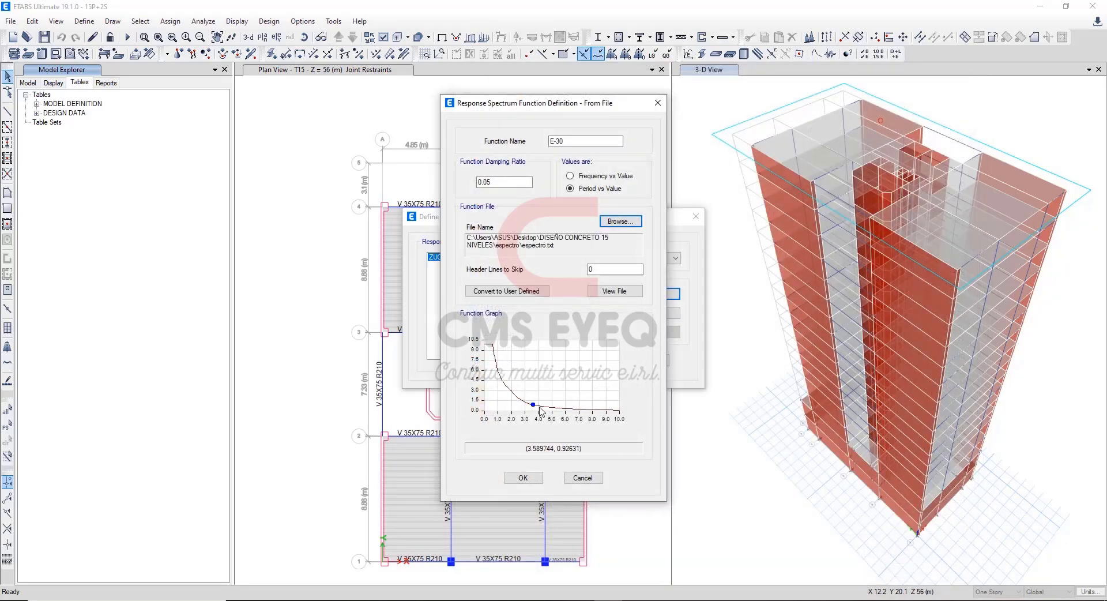
click(497, 293)
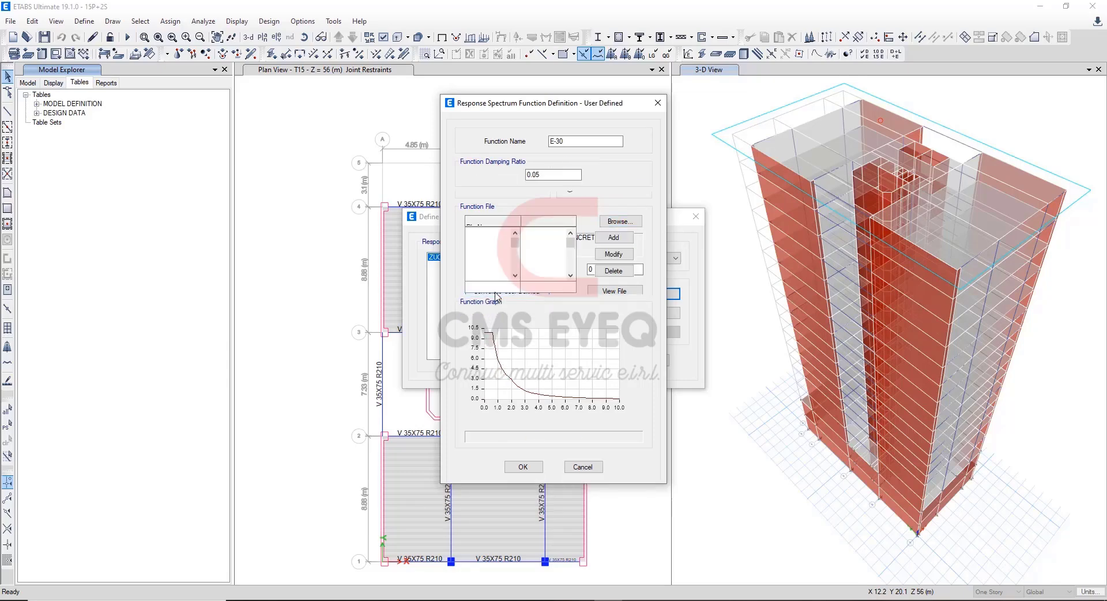
click(583, 467)
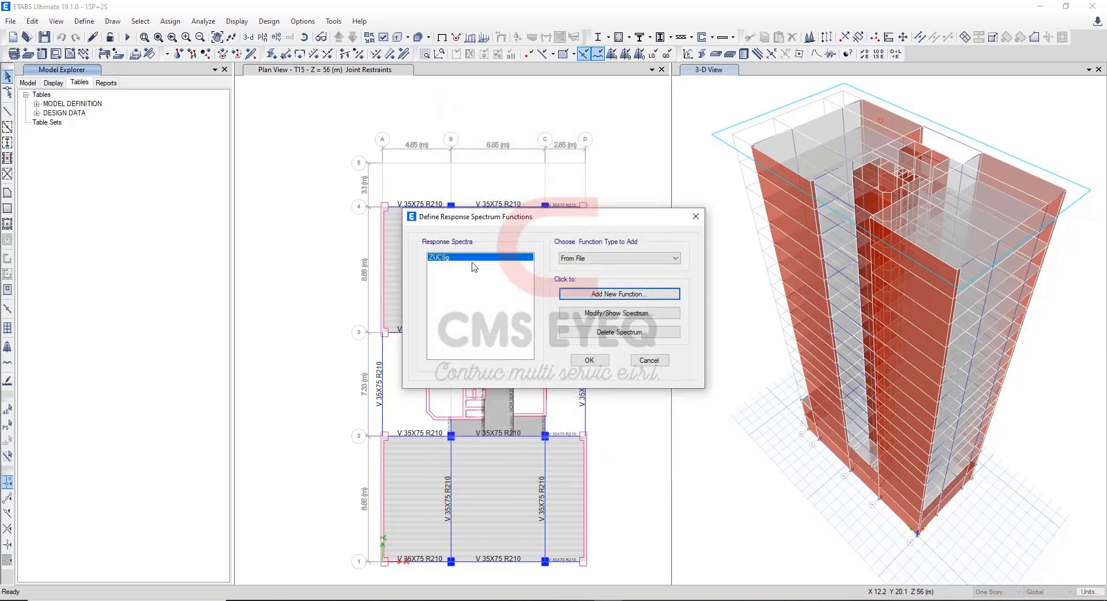
Inspect the existing ZUCSg response spectrum function without changing it, and switch to the Word guide on masses and seismic loads.
click(619, 312)
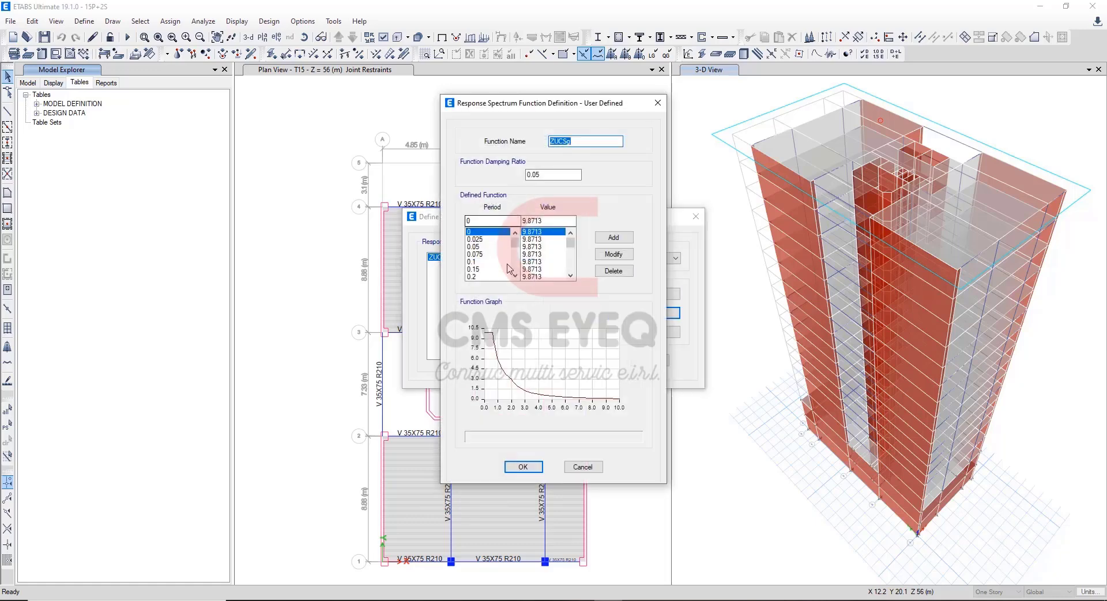
click(583, 467)
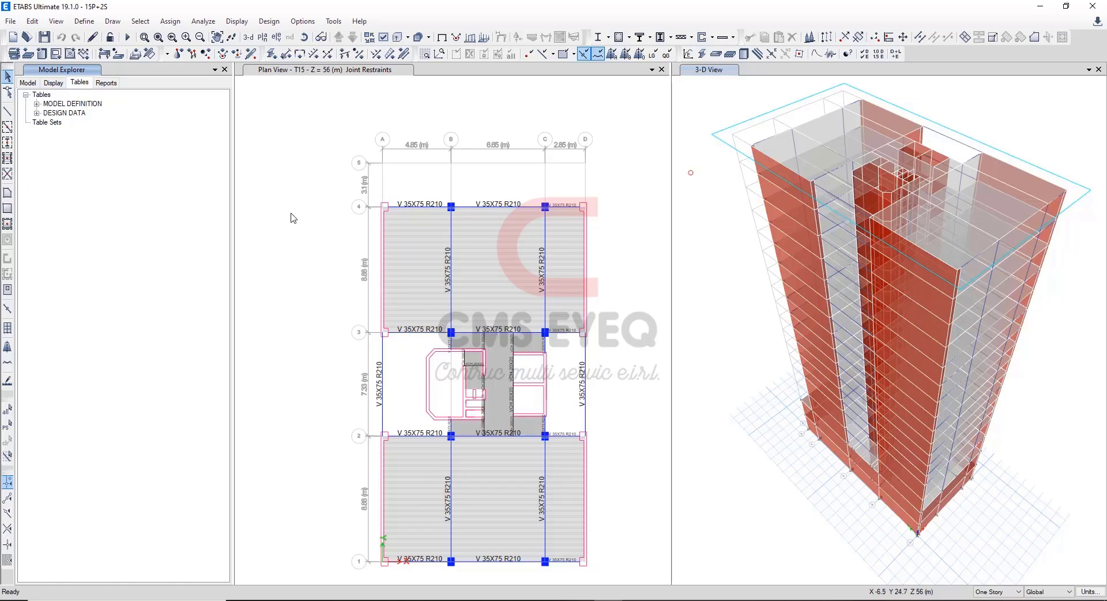
click(580, 600)
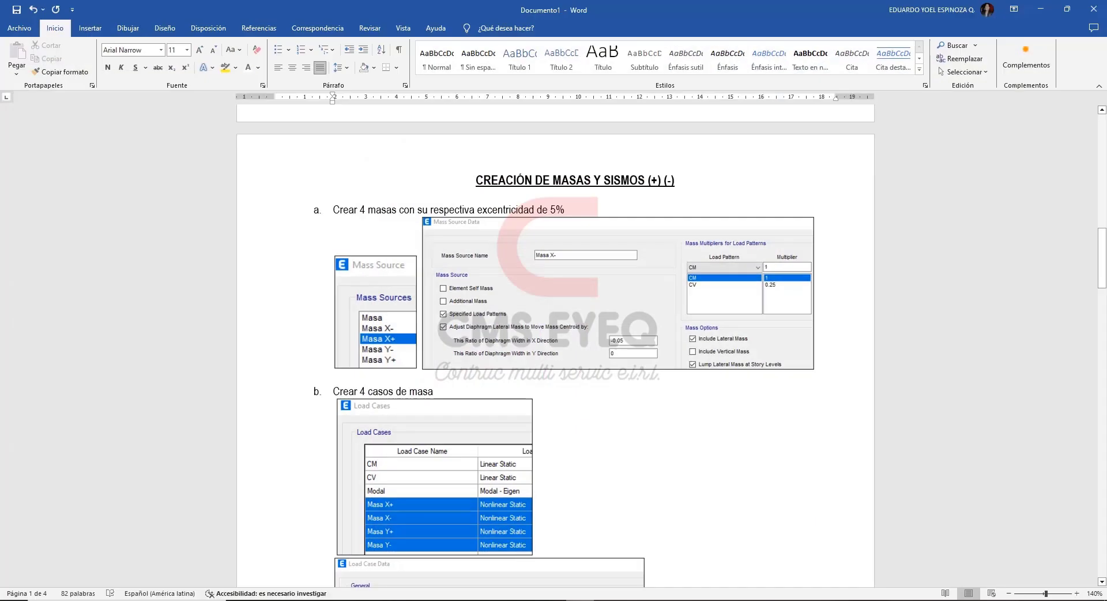
Review the guide's section on creating four mass sources with 5% eccentricity.
drag(1099, 261, 1099, 267)
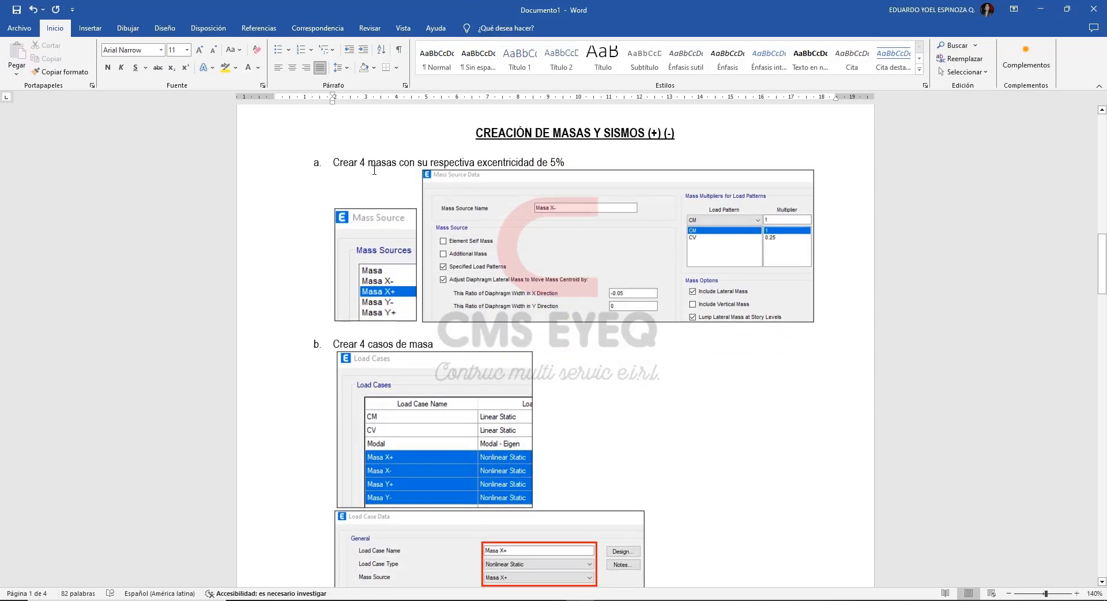
click(594, 165)
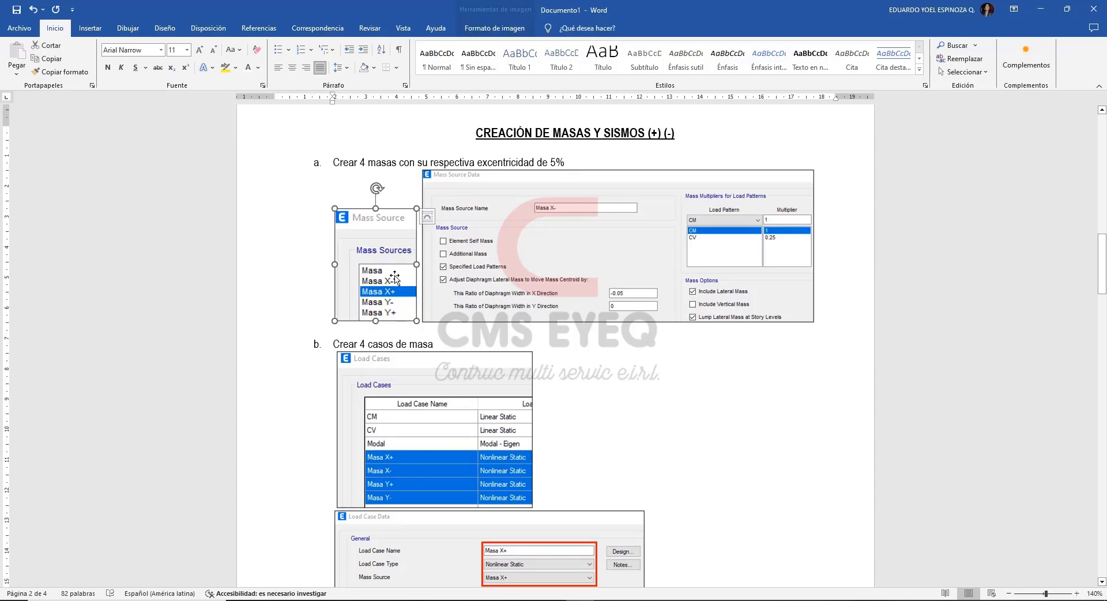
click(395, 276)
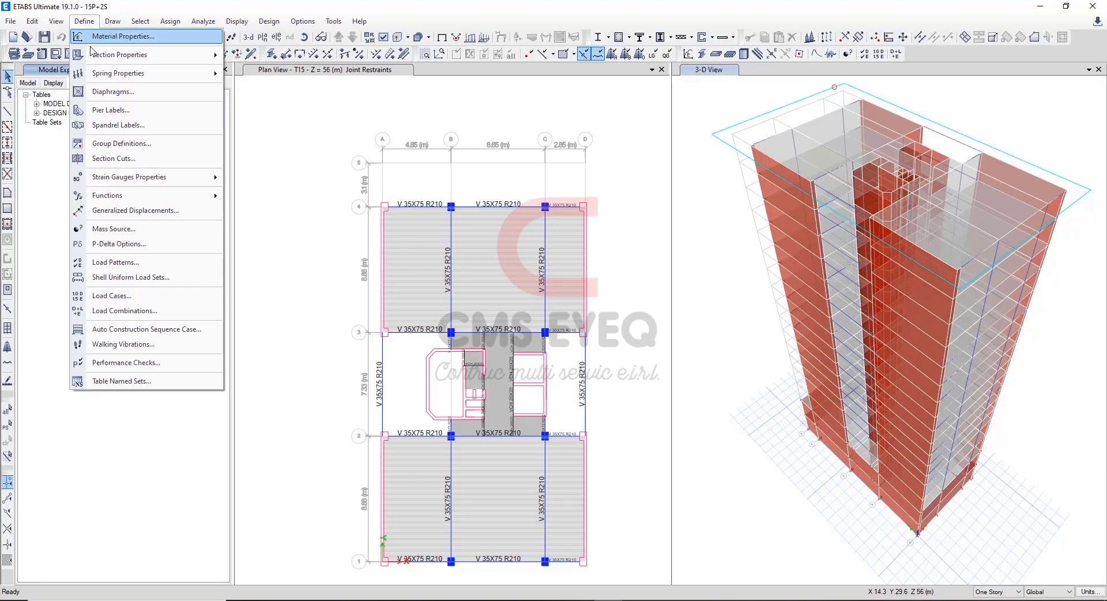
In ETABS, inspect the diaphragm eccentricity ratios of the Masa X- and Masa X+ mass sources without changing them.
click(162, 229)
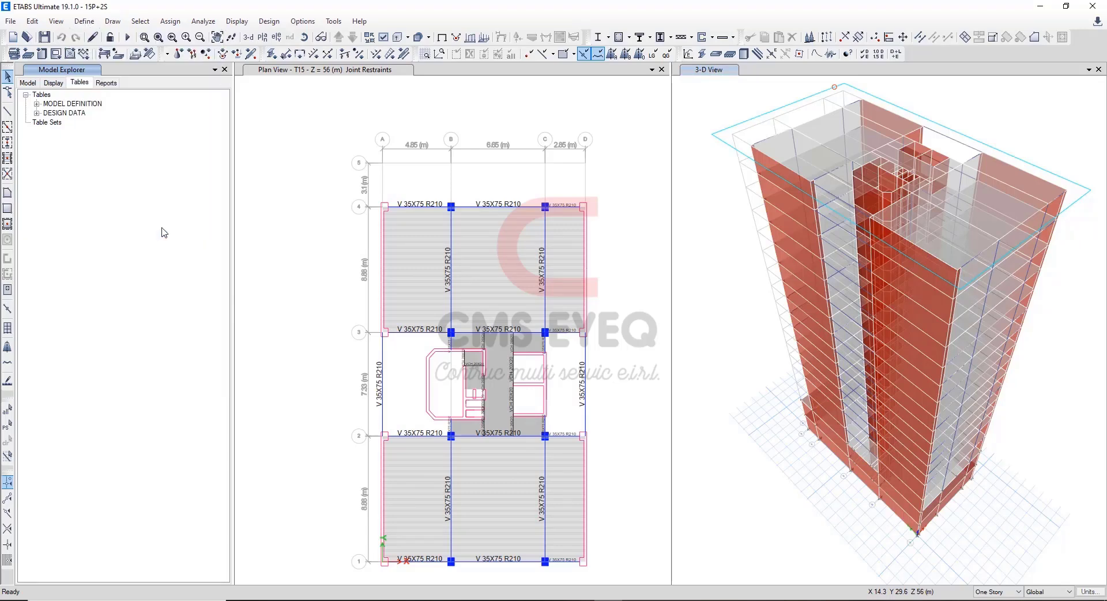
click(461, 260)
click(605, 289)
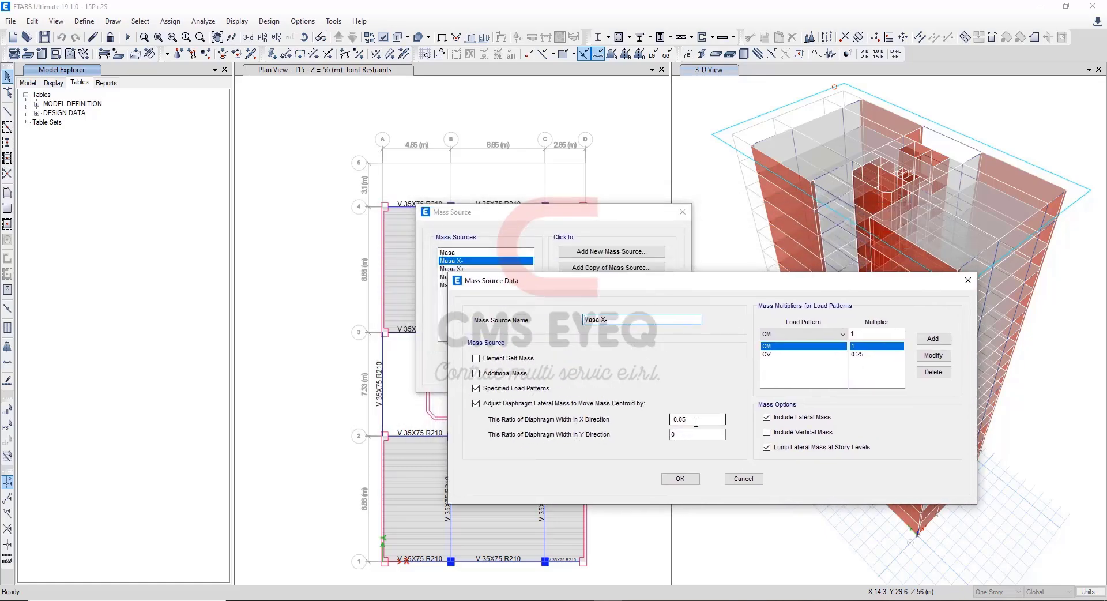
drag(697, 422, 663, 429)
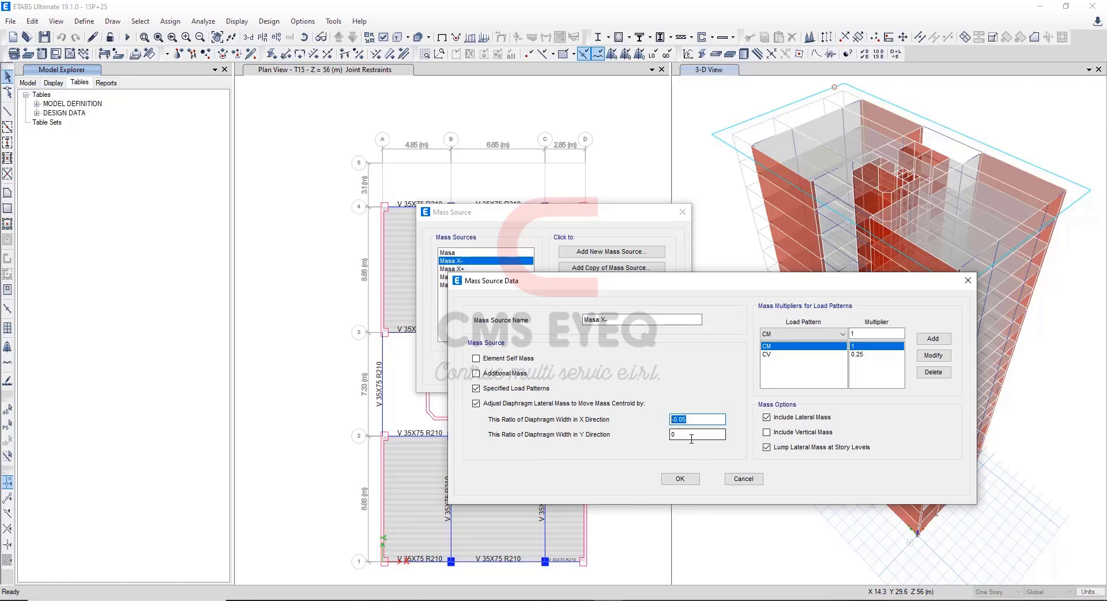
click(676, 436)
click(743, 480)
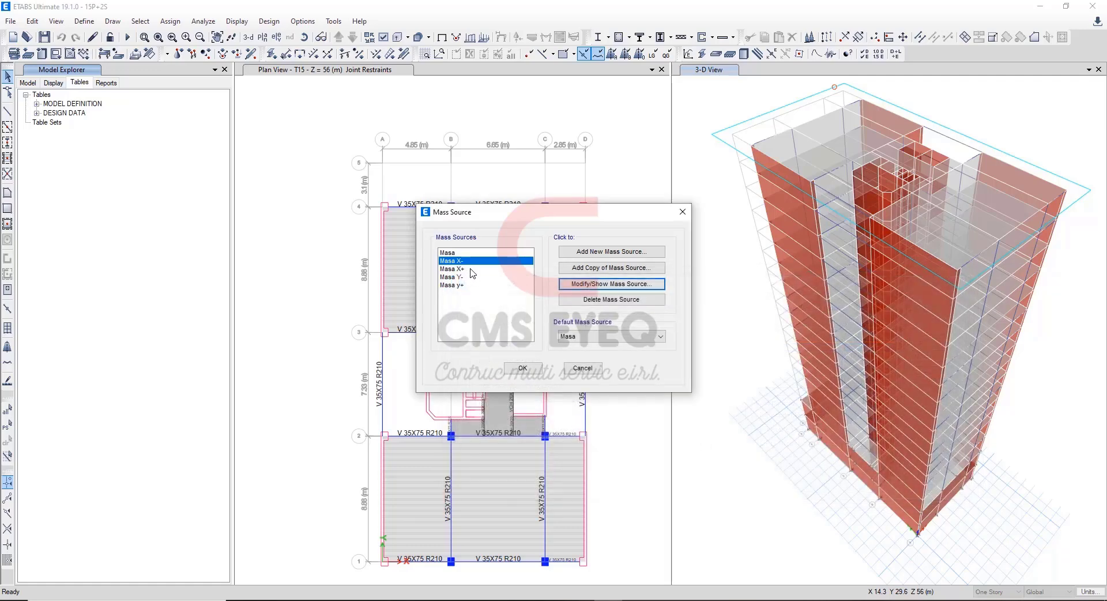
click(472, 268)
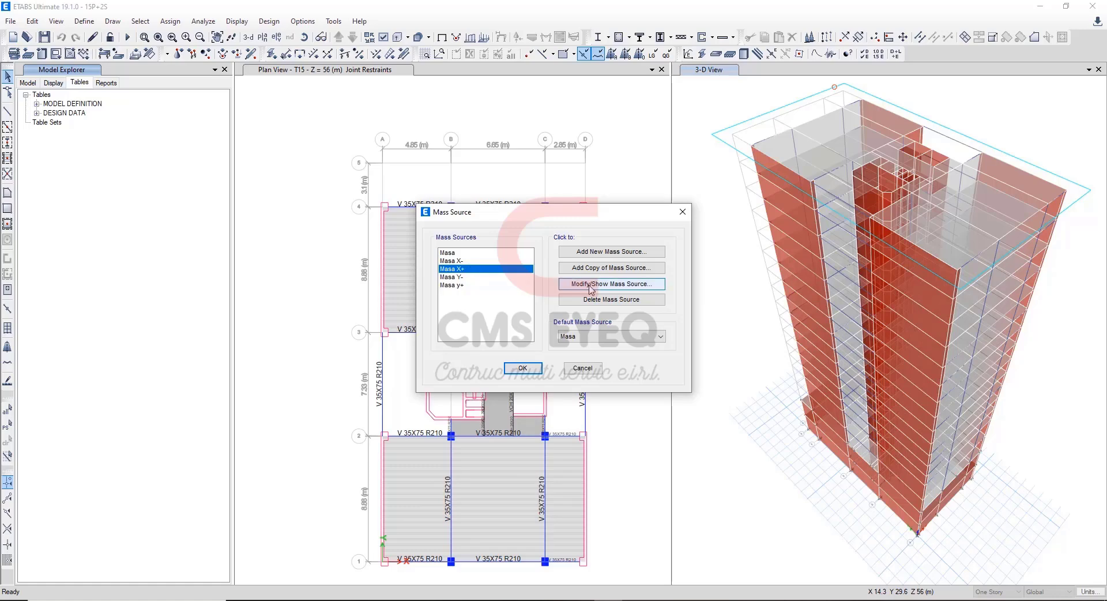
click(590, 289)
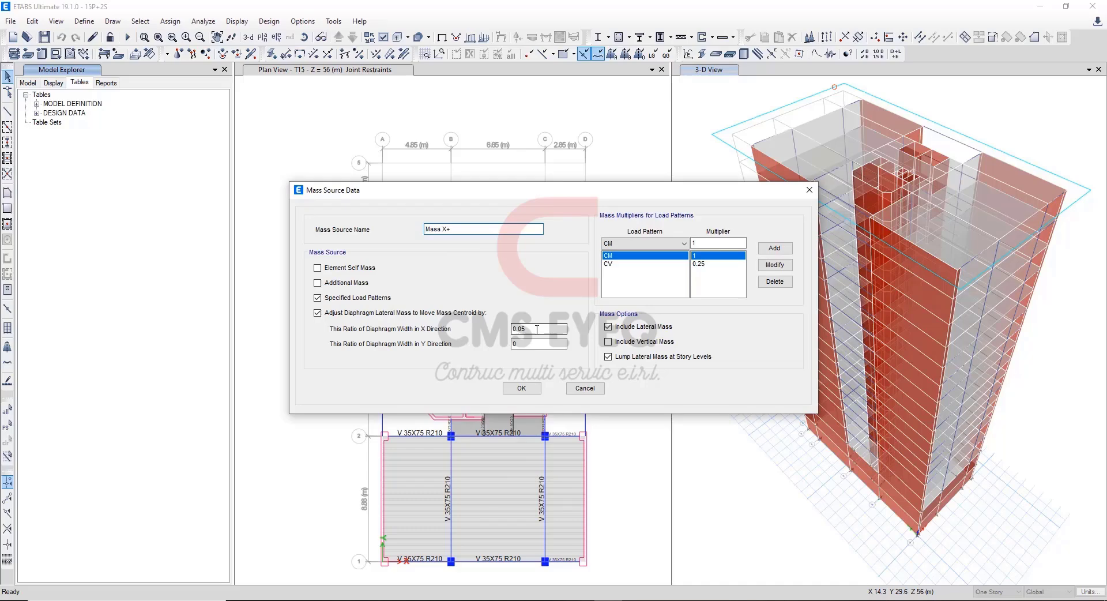
click(583, 388)
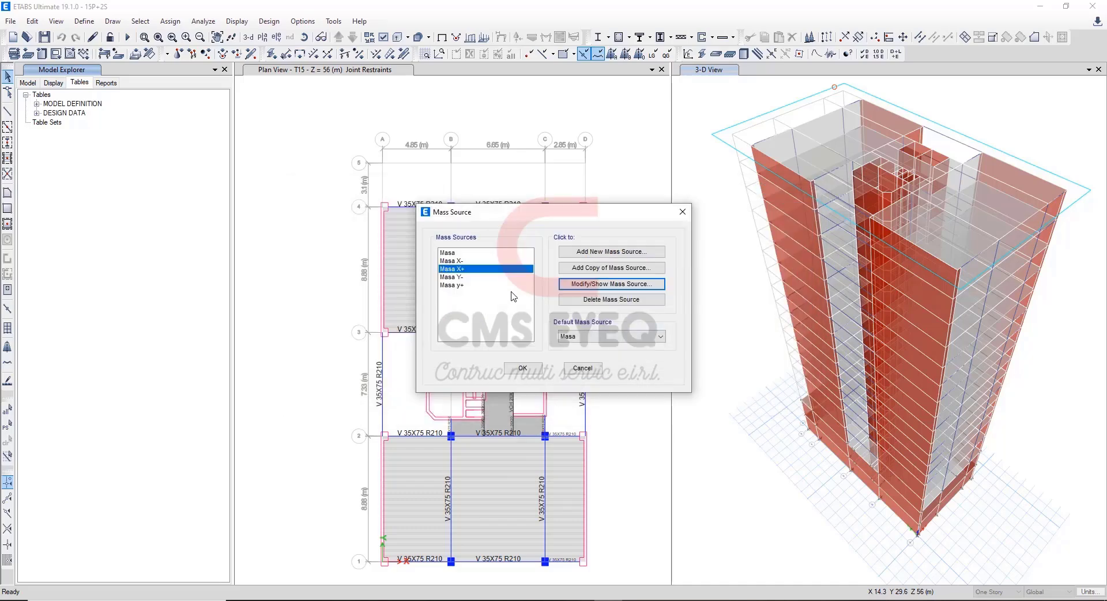
Inspect the Y-direction eccentricity ratios of the Masa y+ and Masa Y- mass sources, leaving both unchanged.
click(474, 285)
click(589, 287)
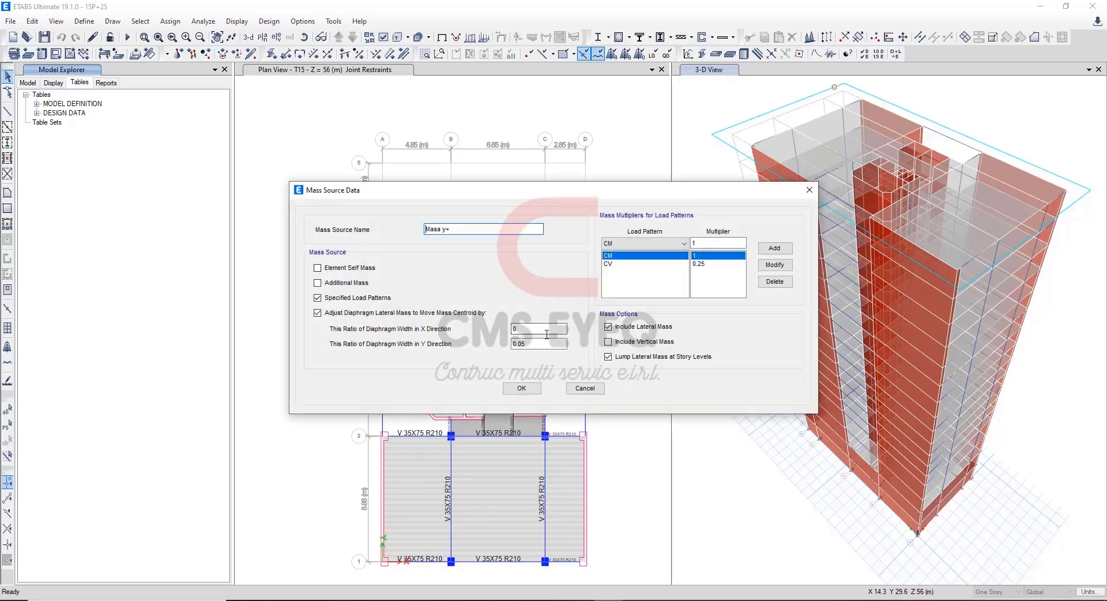
drag(543, 344, 511, 346)
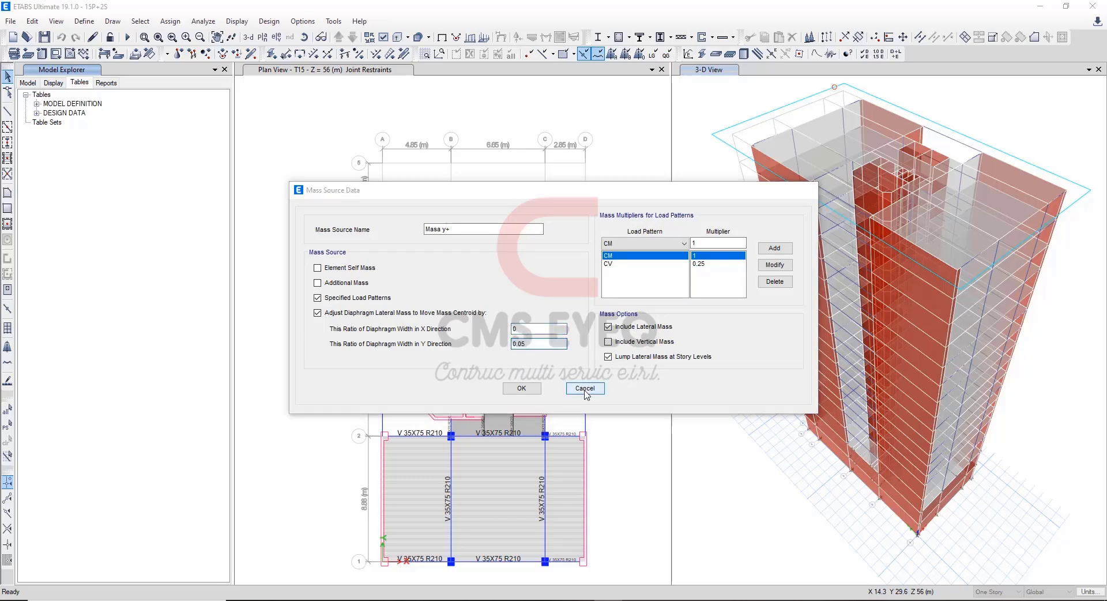
click(584, 388)
click(462, 278)
click(591, 285)
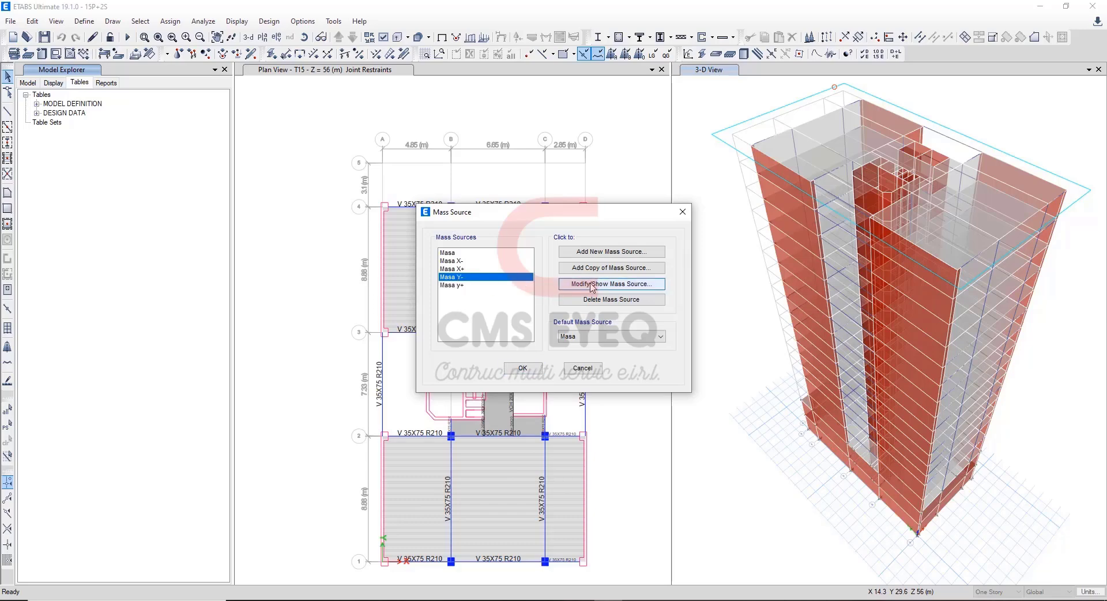
drag(545, 345, 503, 345)
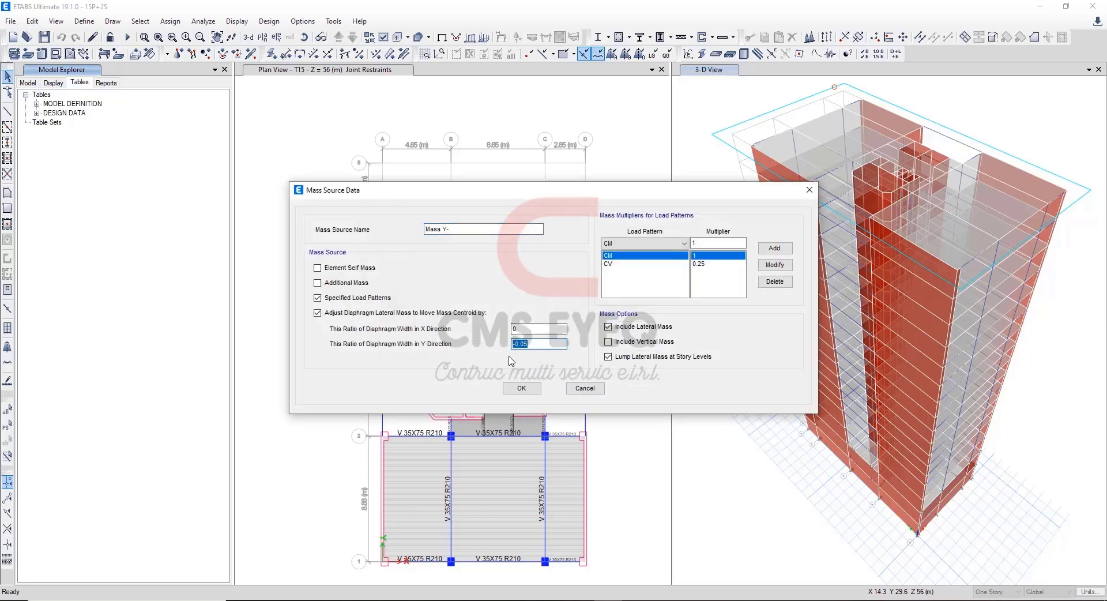
click(522, 387)
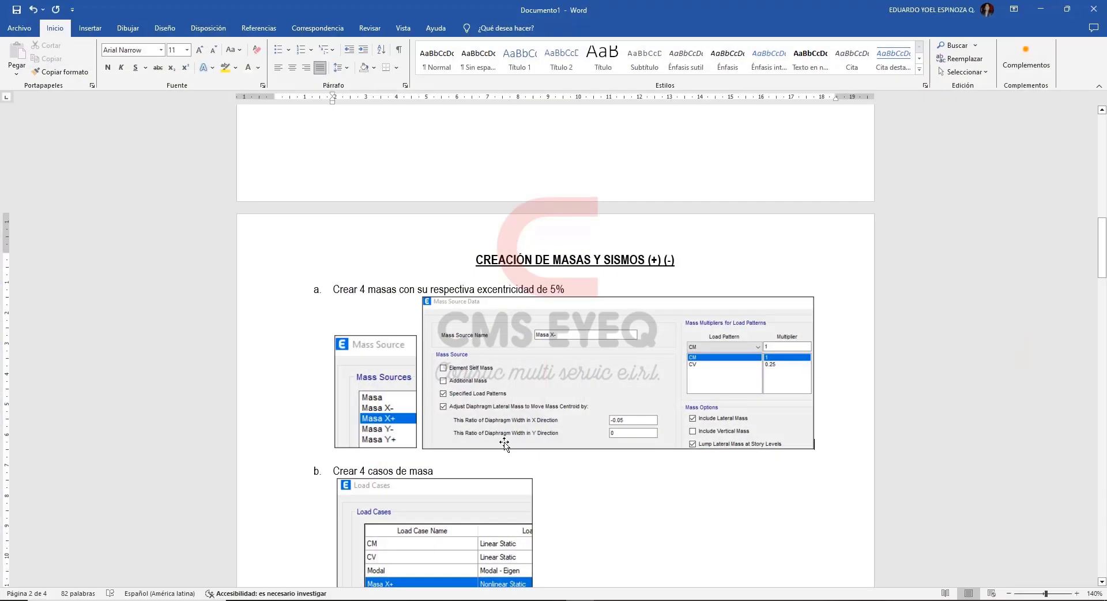
Switch to the Word guide and review its section on creating four mass load cases.
scroll(505, 444, down, 3)
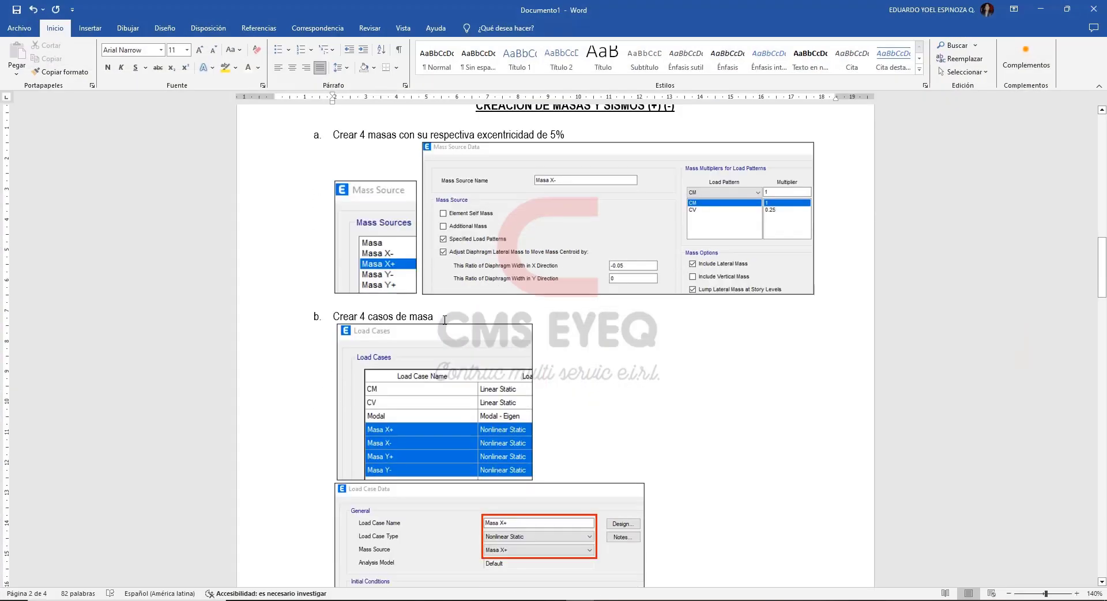
scroll(518, 361, down, 3)
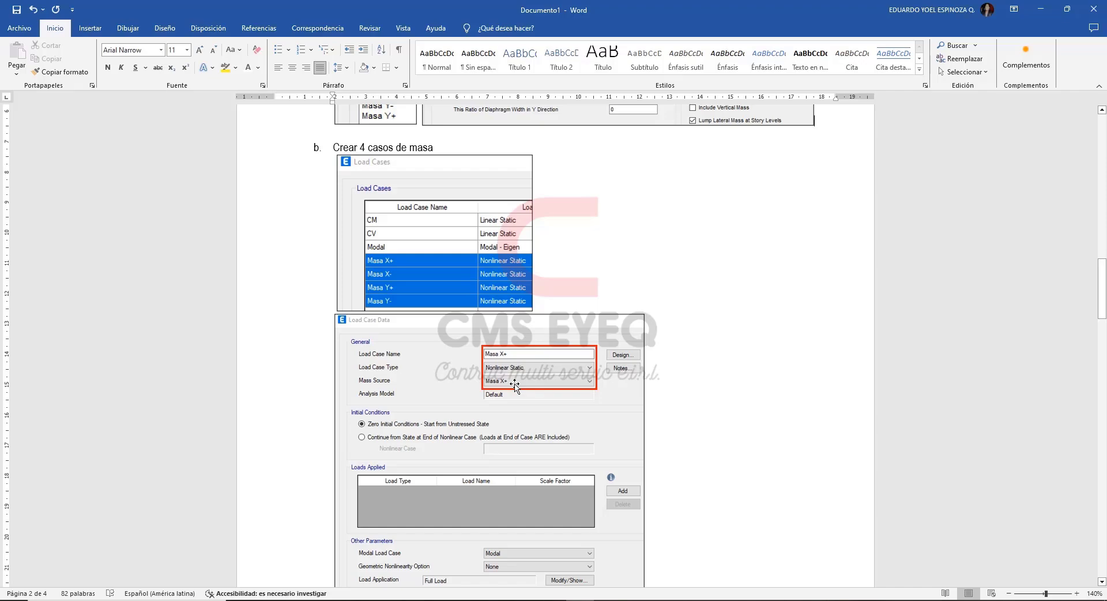
click(1041, 9)
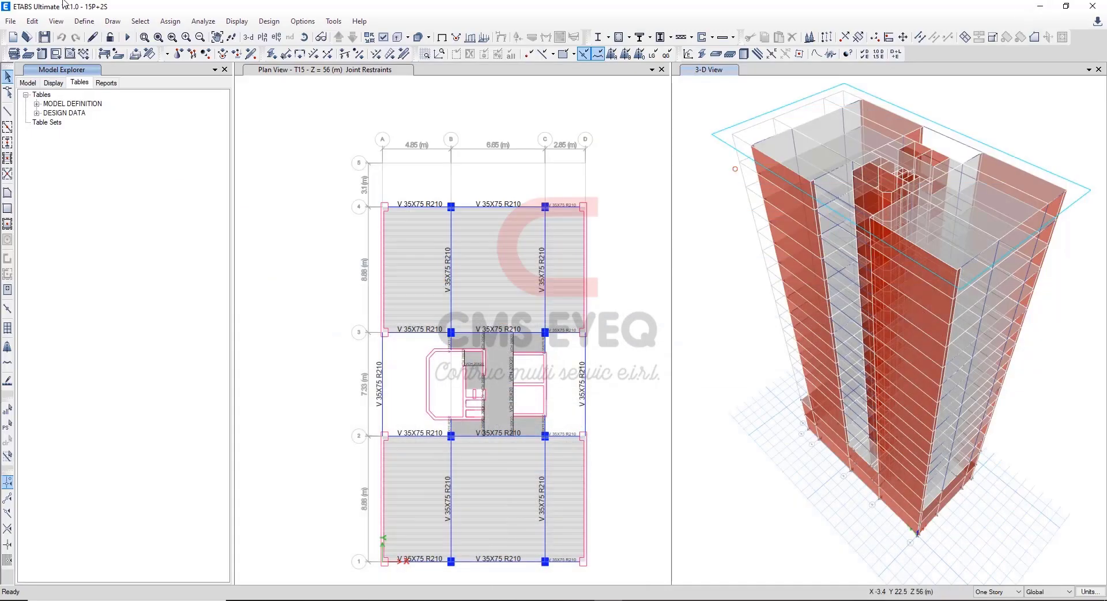
In the ETABS load cases, inspect the Masa X- case's Nonlinear Static type and mass source options, leaving the case unchanged.
click(84, 23)
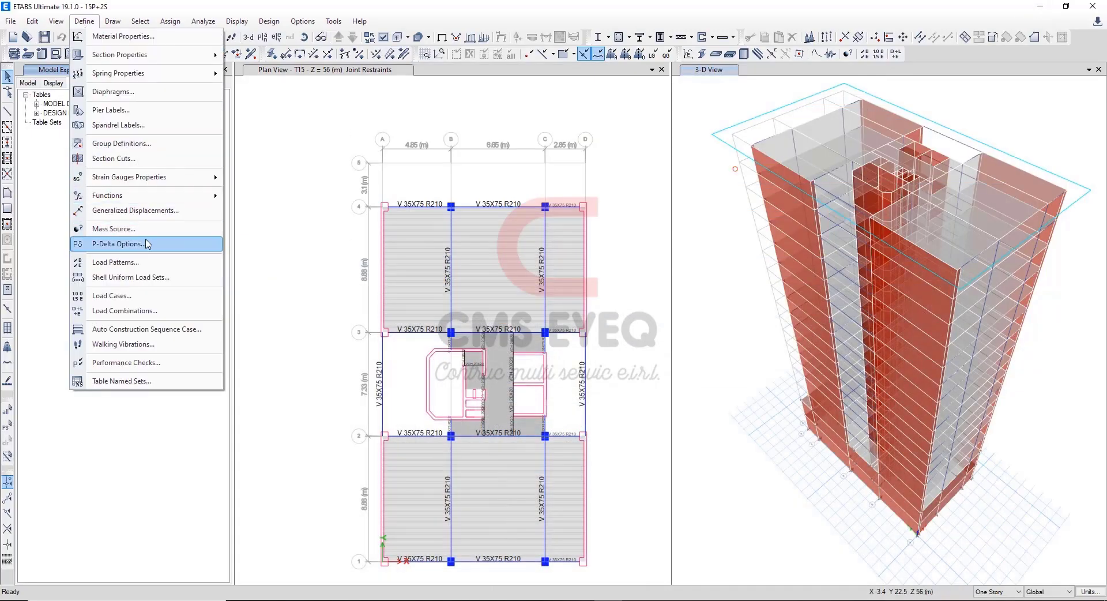
click(113, 296)
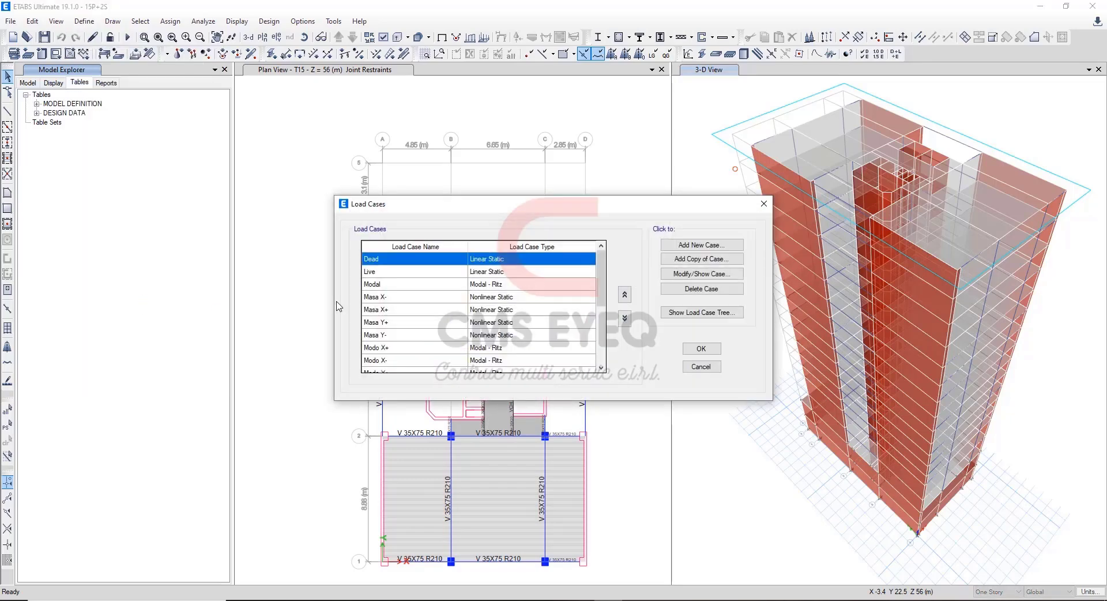
drag(399, 298, 452, 340)
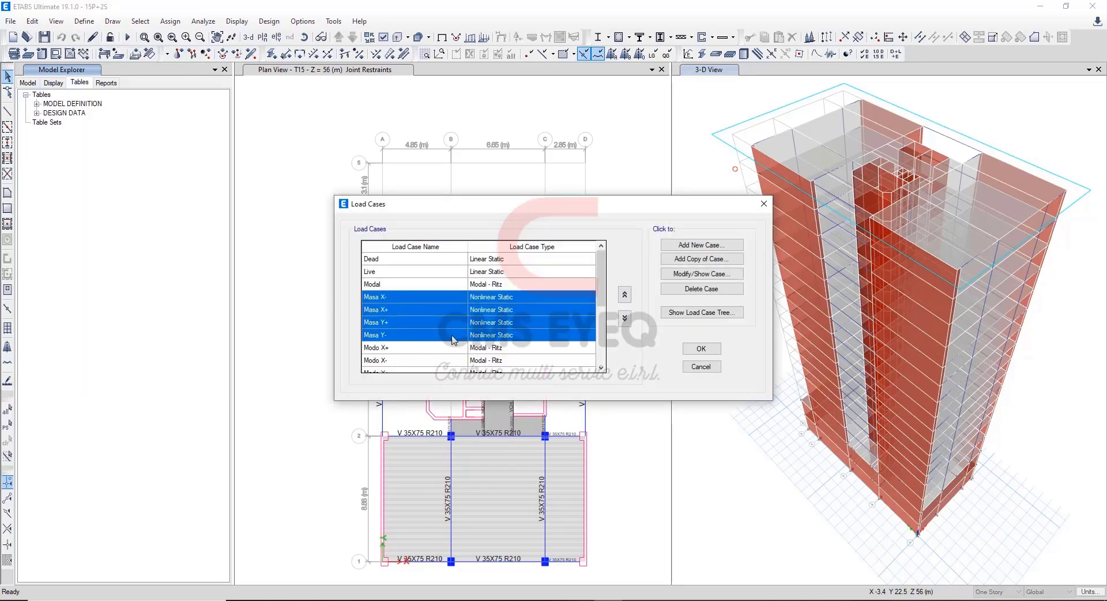
click(505, 300)
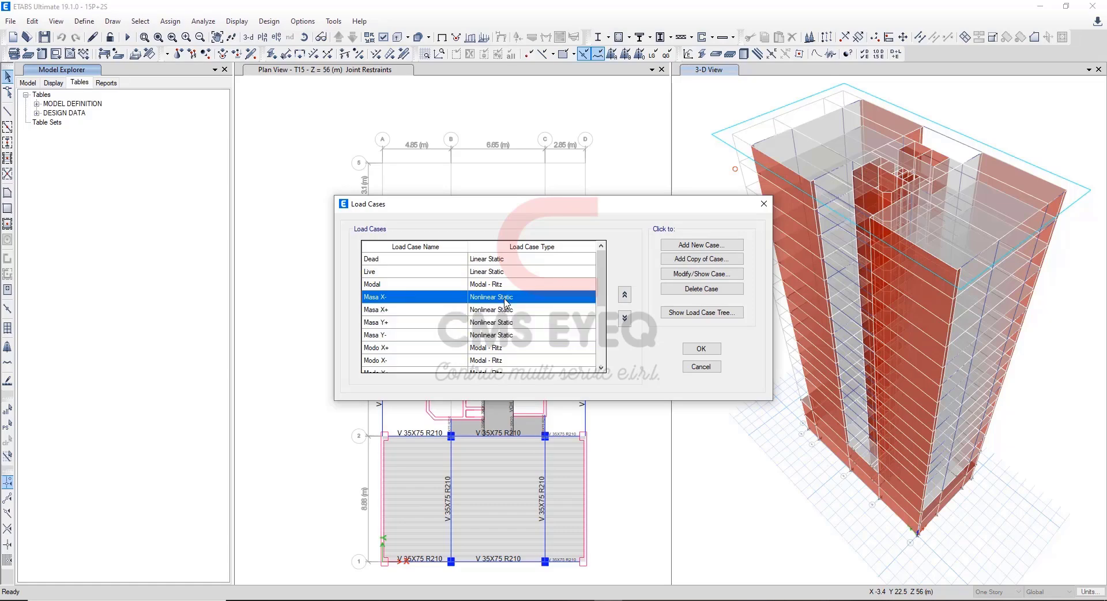
click(664, 274)
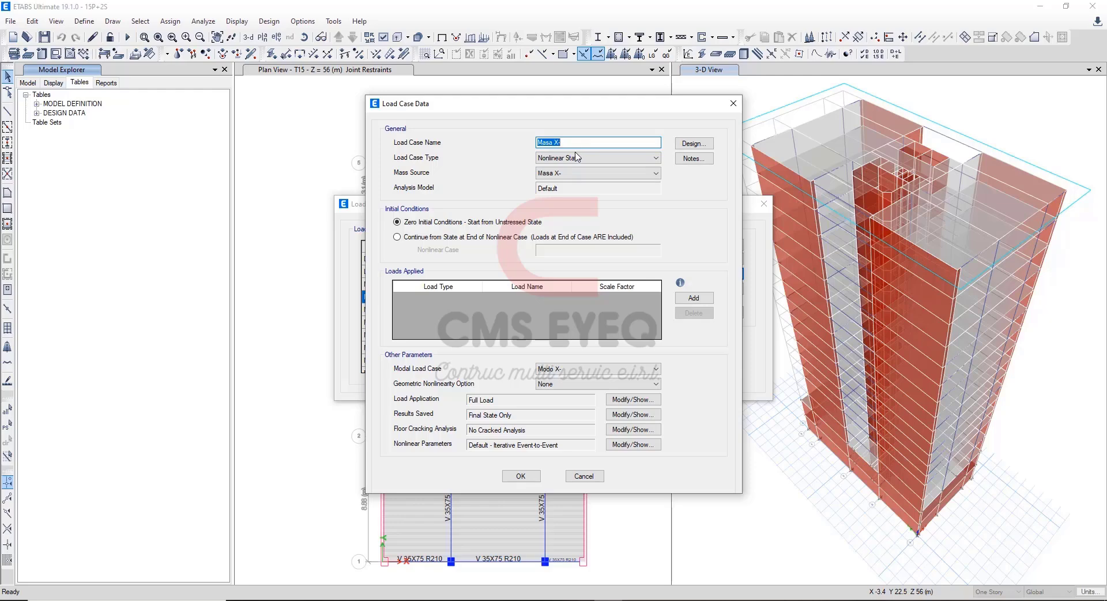
click(577, 157)
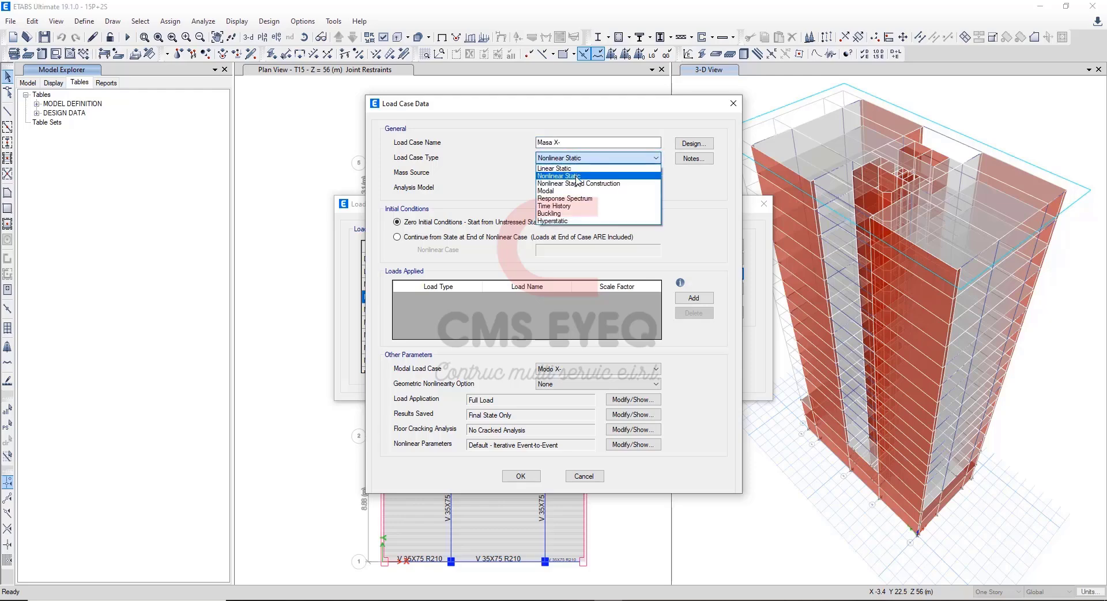
click(576, 176)
click(599, 173)
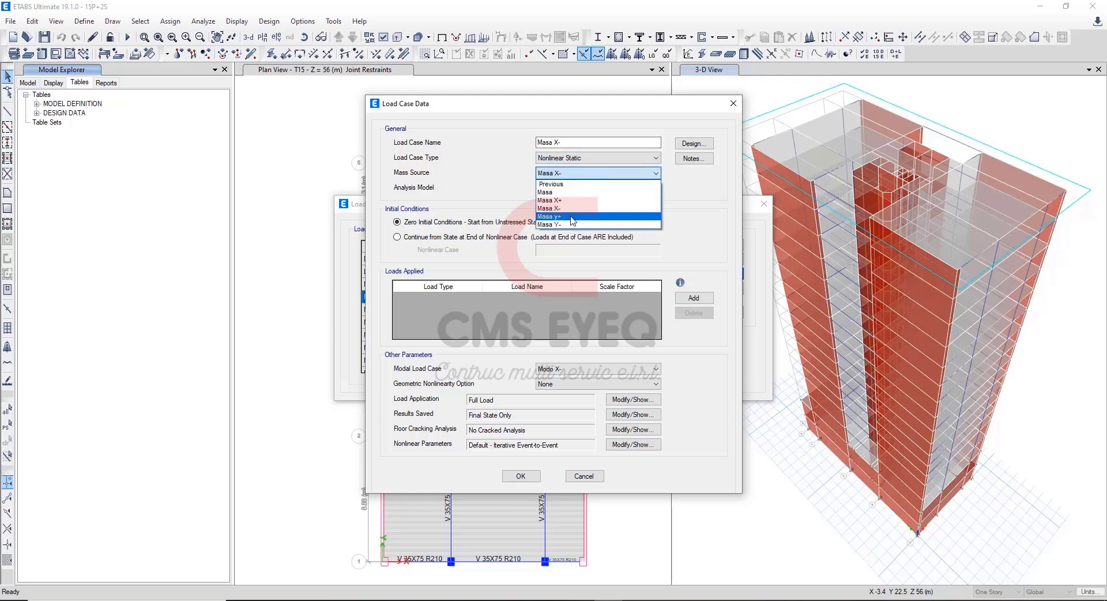
click(658, 175)
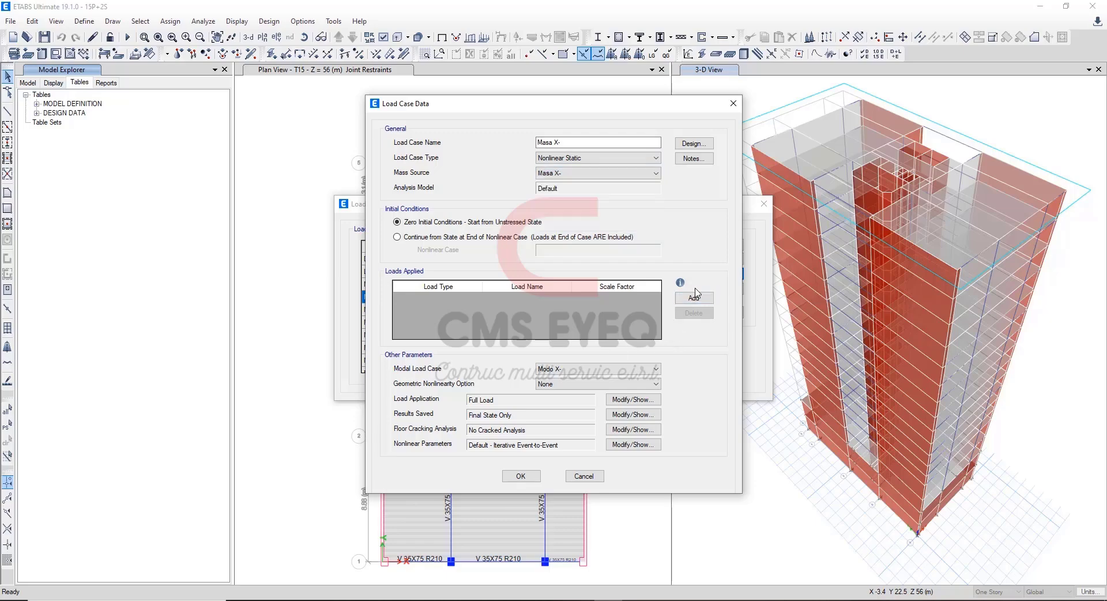
click(589, 478)
Switch to the Word guide and review the missing-load confirmation and the section on creating four modal cases.
click(580, 600)
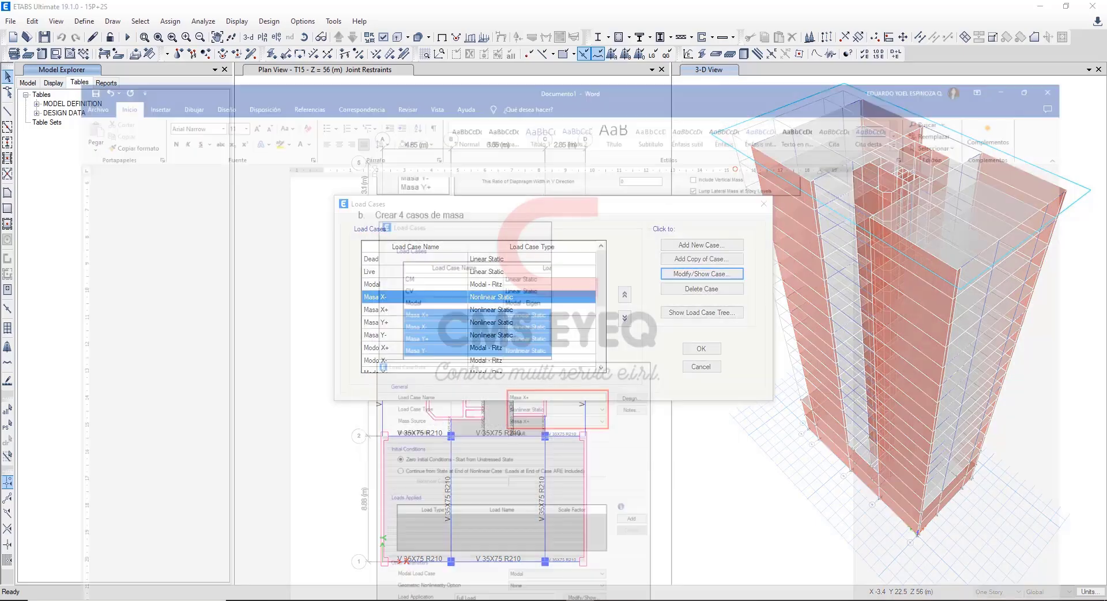
scroll(507, 437, down, 5)
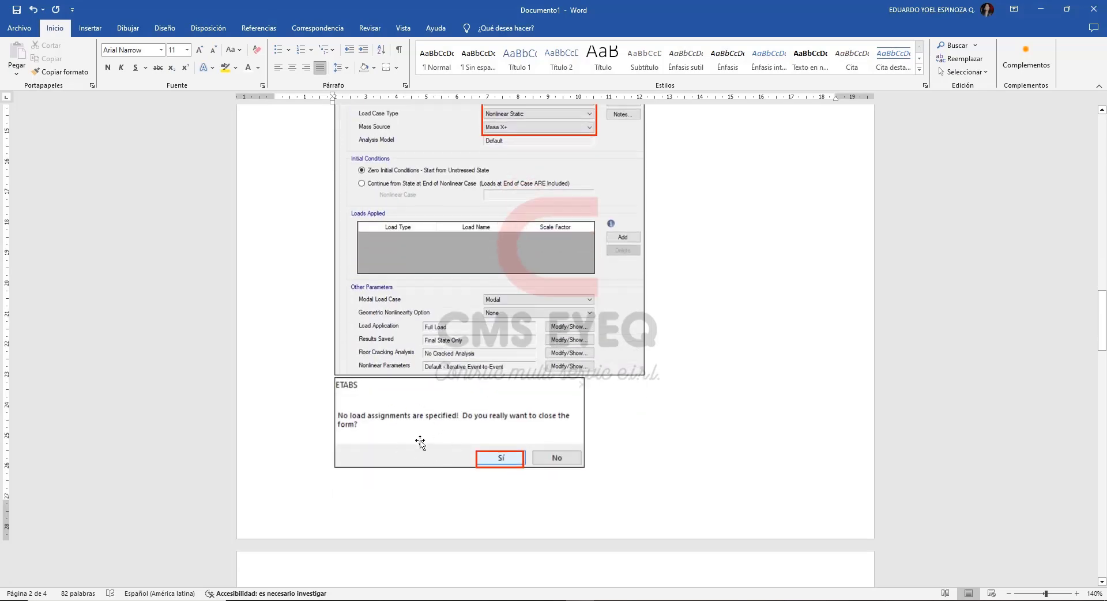
click(421, 443)
click(1043, 10)
click(579, 600)
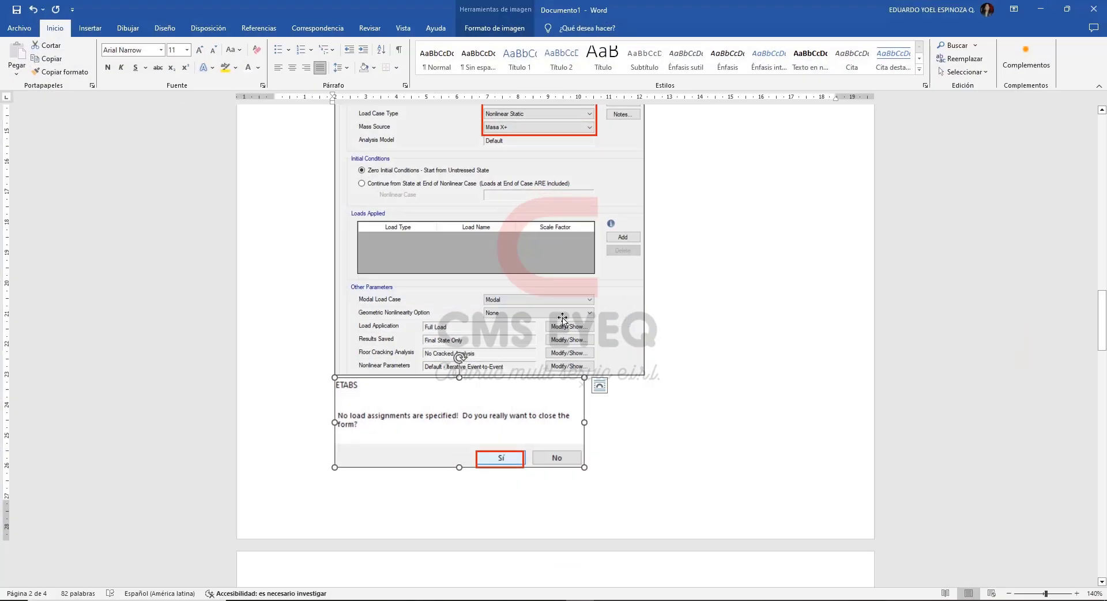
drag(1102, 309, 1104, 367)
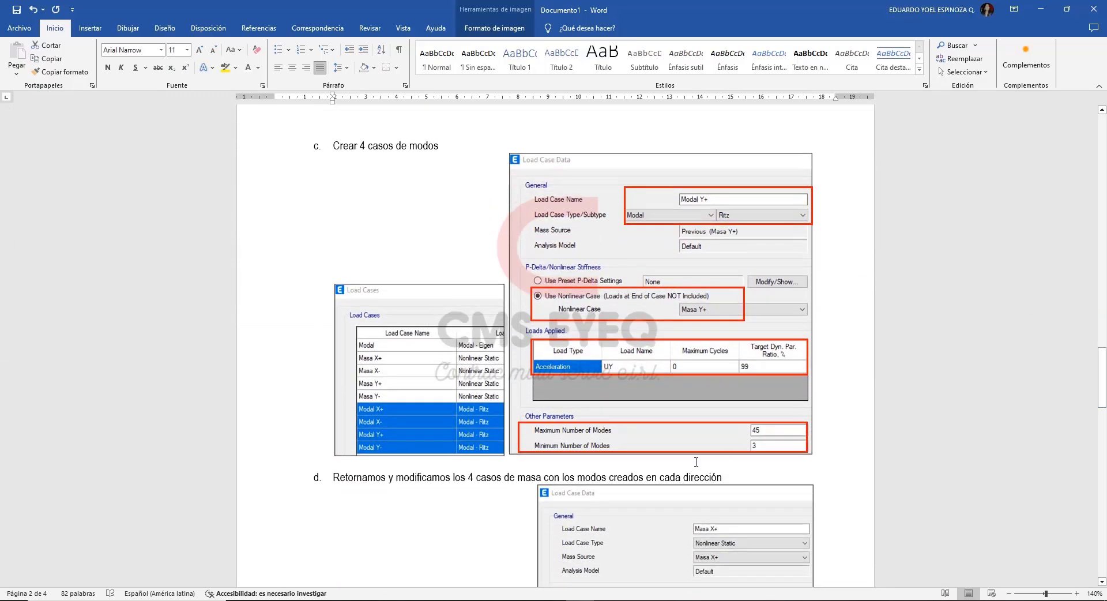
Switch to ETABS and inspect the Modo X+ case's modal subtype options and nonlinear case choices.
key(alt+Tab)
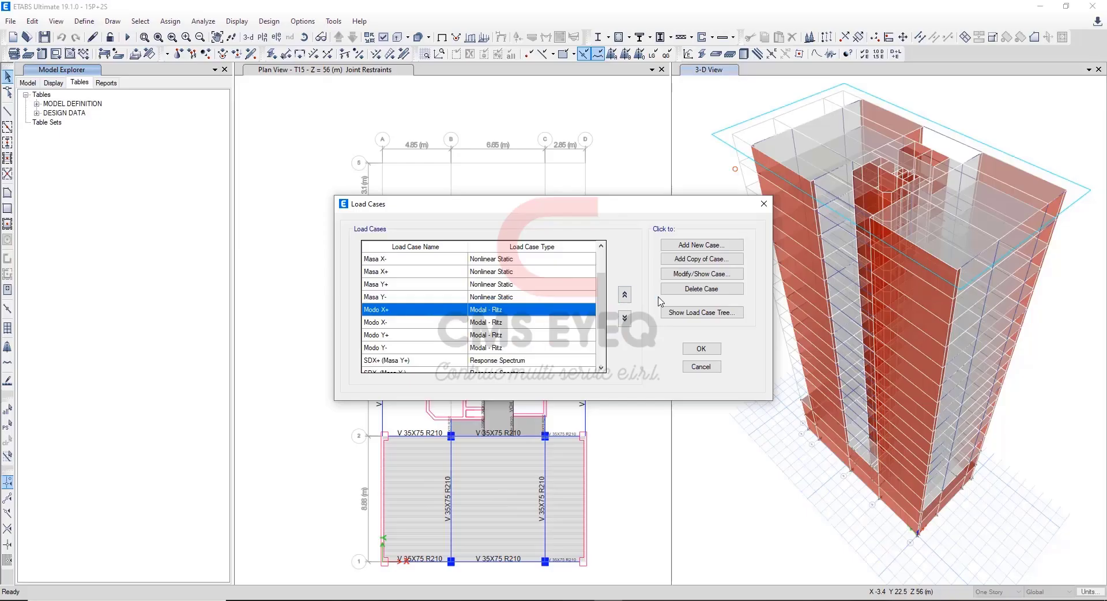
click(709, 274)
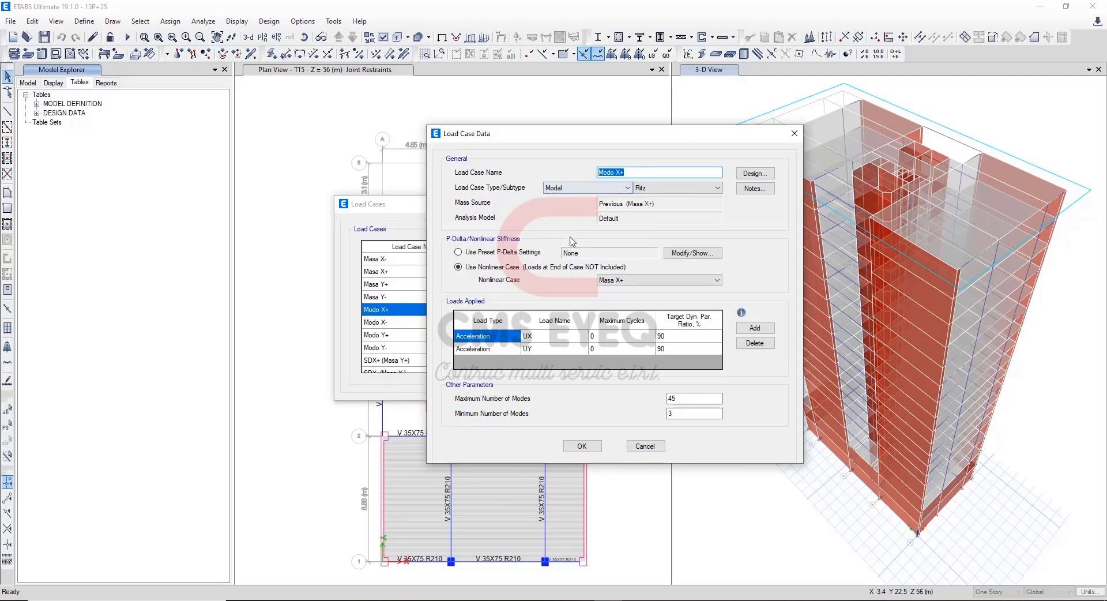
click(687, 193)
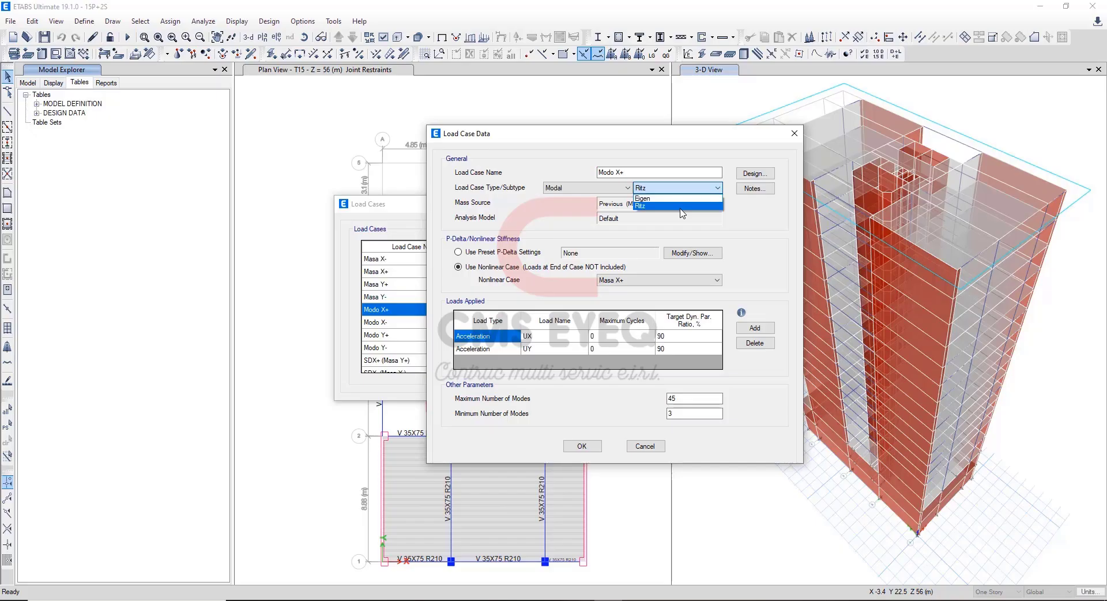
click(775, 227)
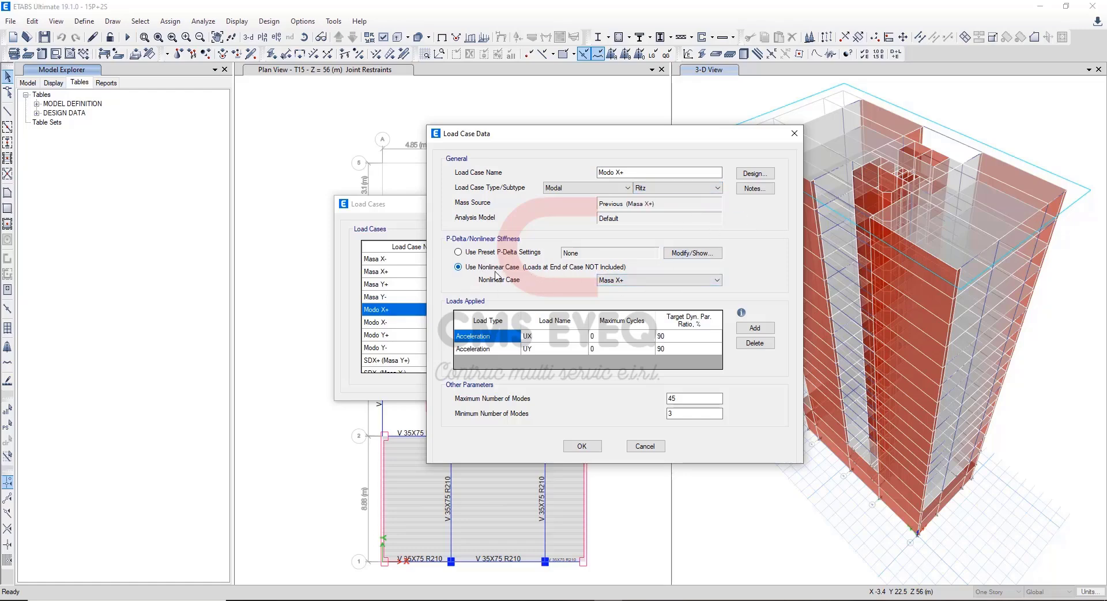
click(655, 280)
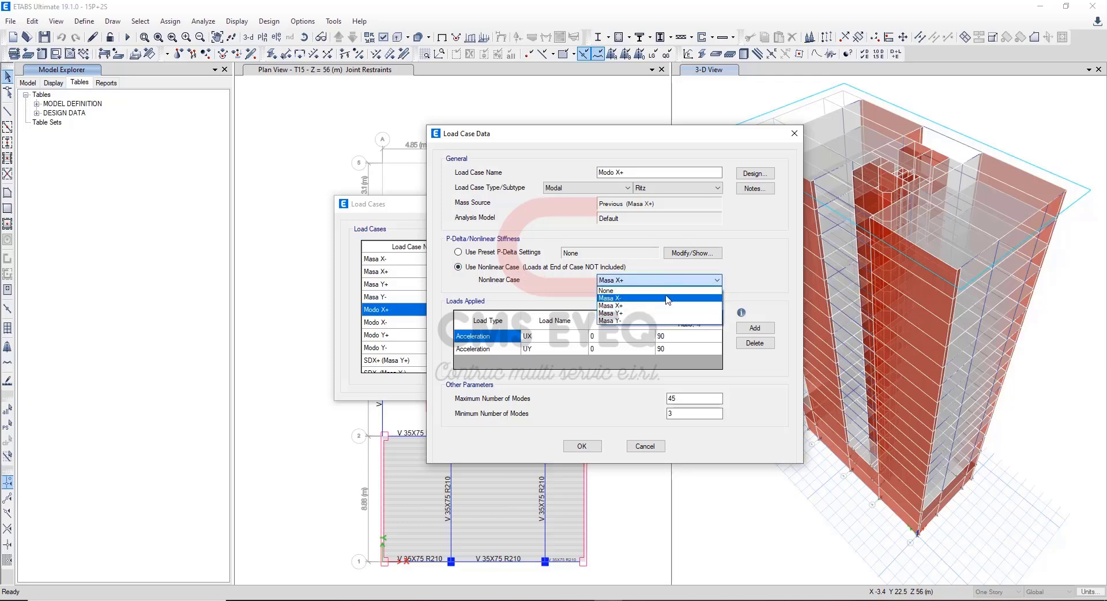
click(757, 268)
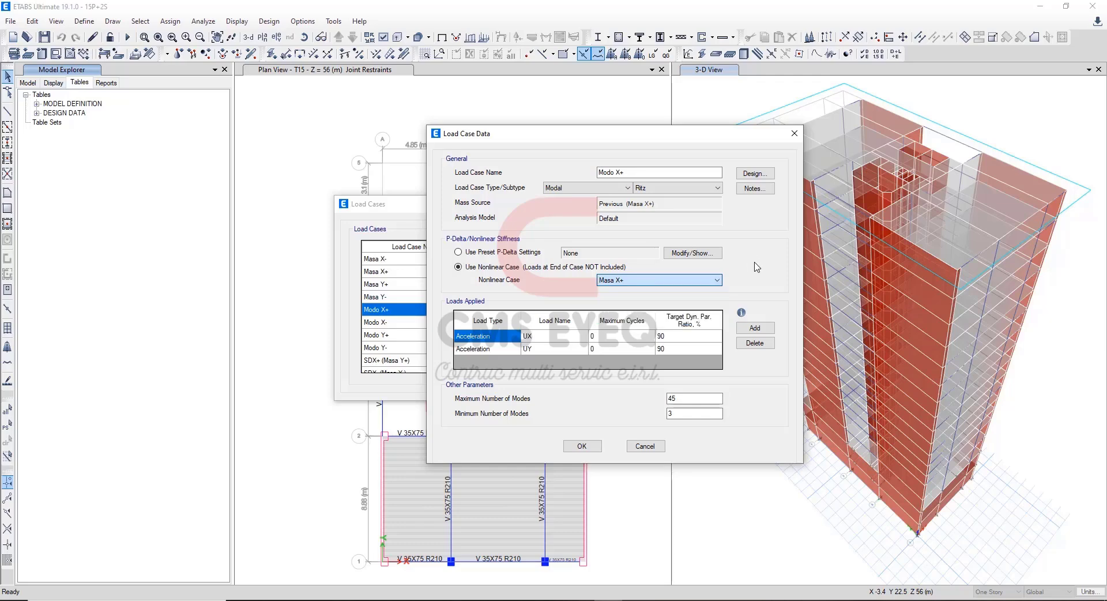
Inspect the UX and UY acceleration loads and their target participation ratios in Modo X+, and close the case.
click(545, 337)
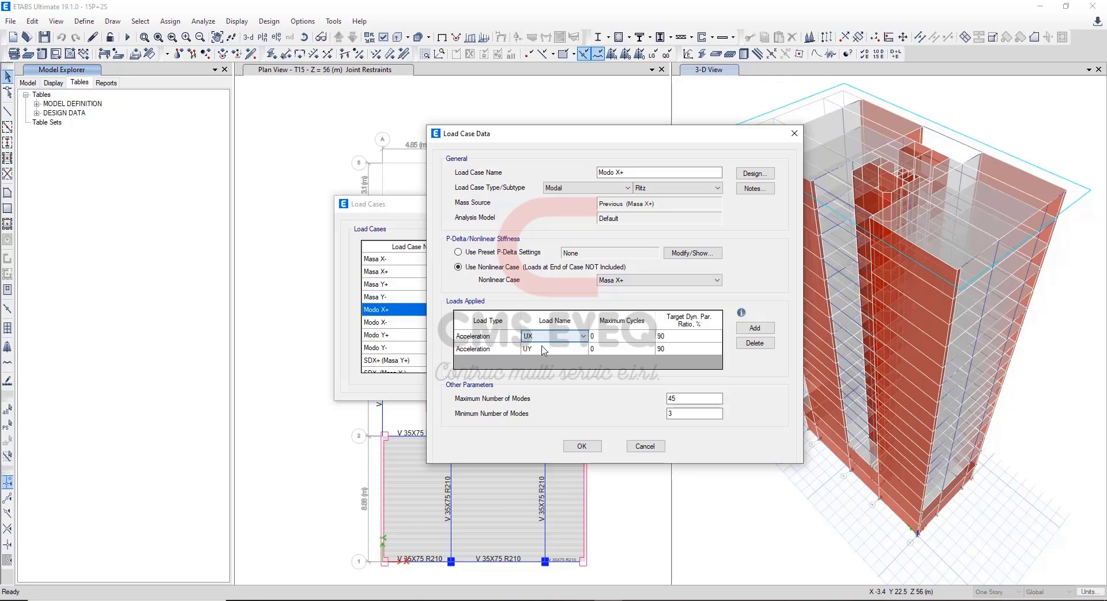
click(544, 347)
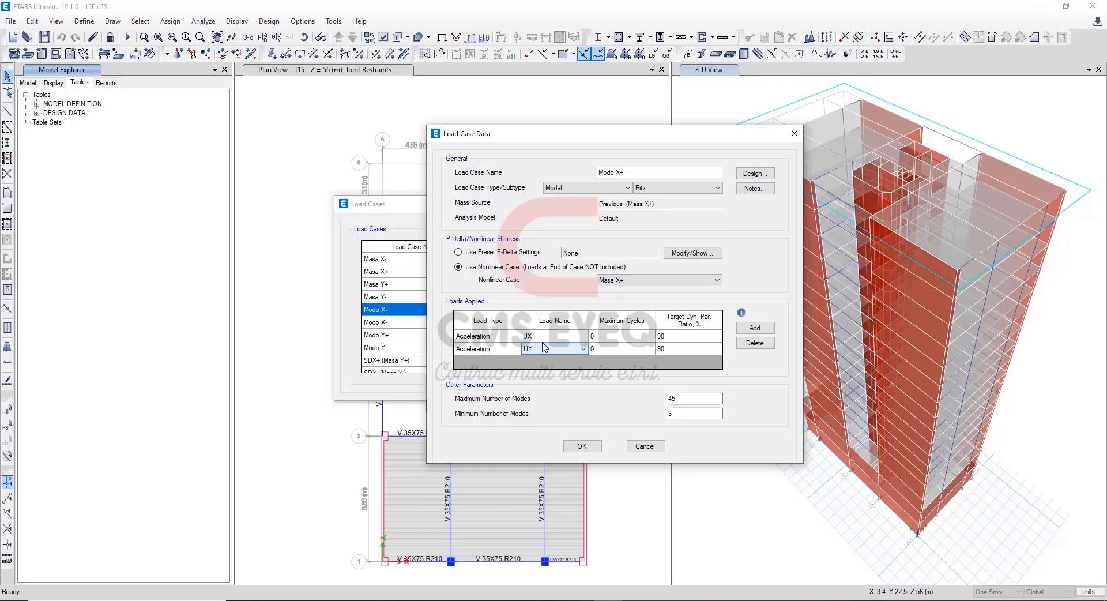
click(685, 342)
click(582, 445)
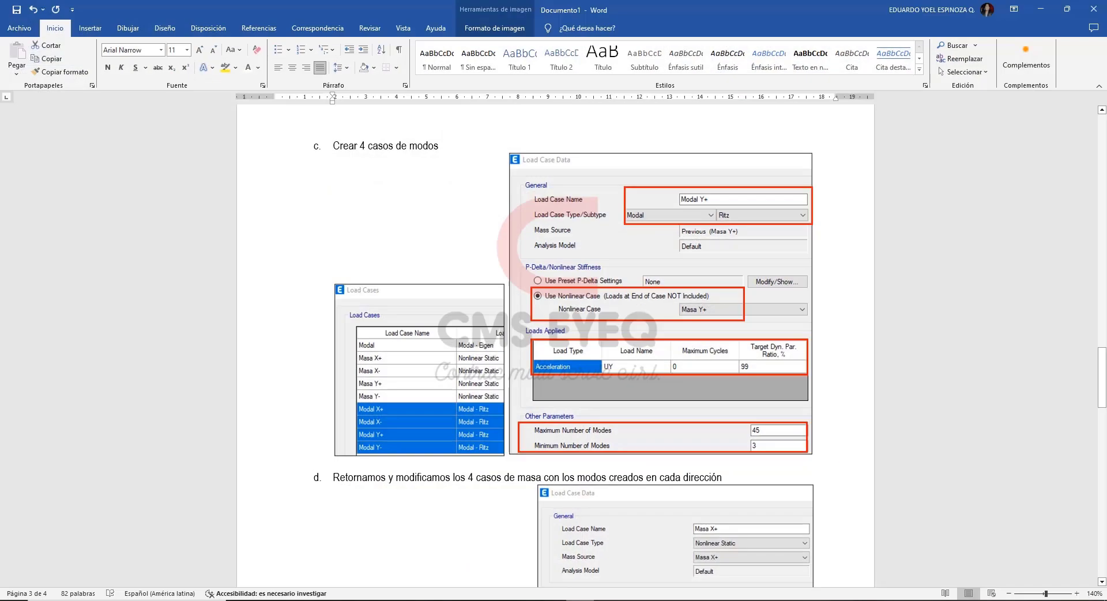
Switch to the Word guide, review the section on assigning modal cases to the four mass cases, and return to ETABS.
scroll(519, 398, down, 5)
scroll(512, 395, up, 2)
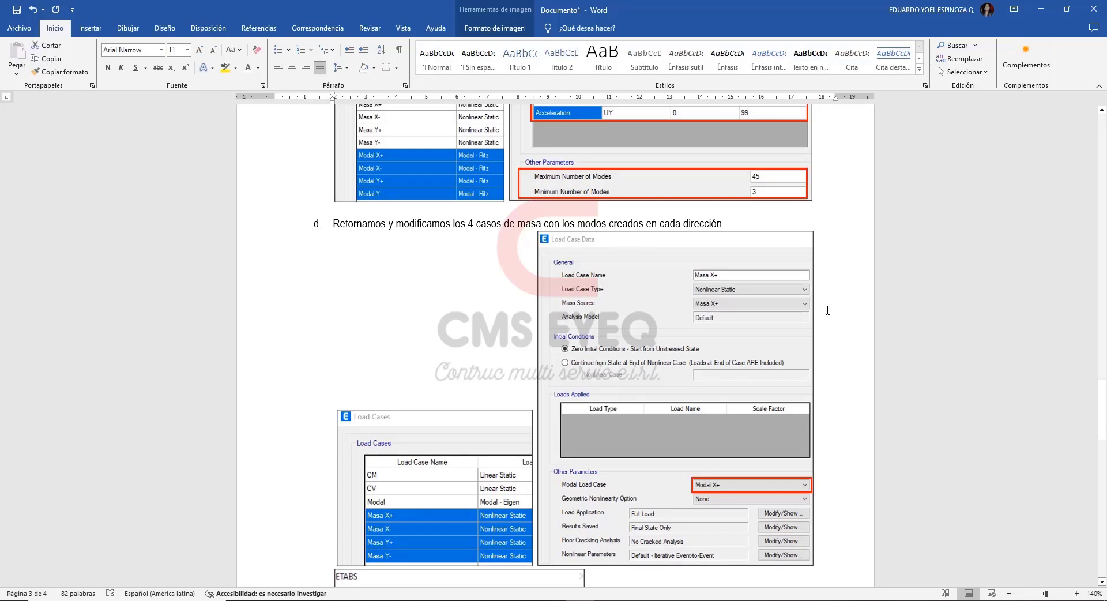
scroll(827, 310, down, 2)
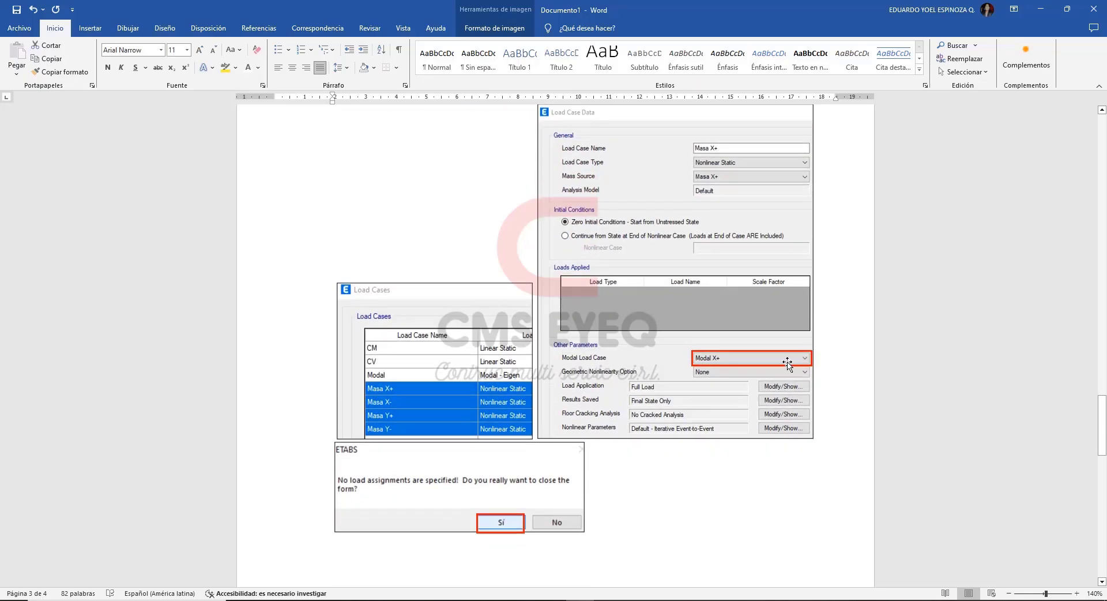
click(715, 364)
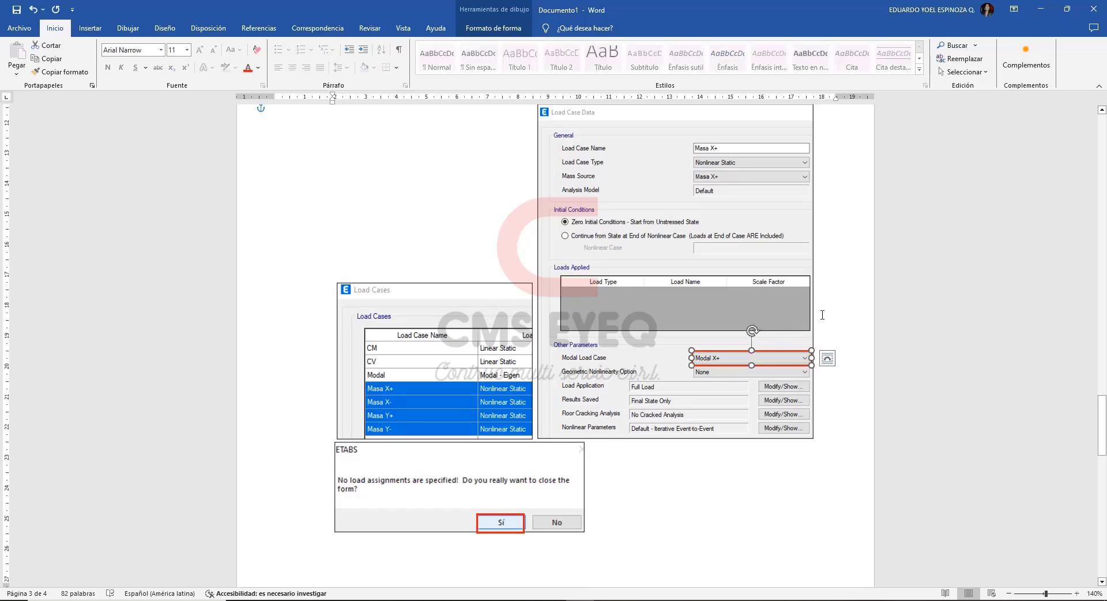
click(838, 290)
click(1041, 9)
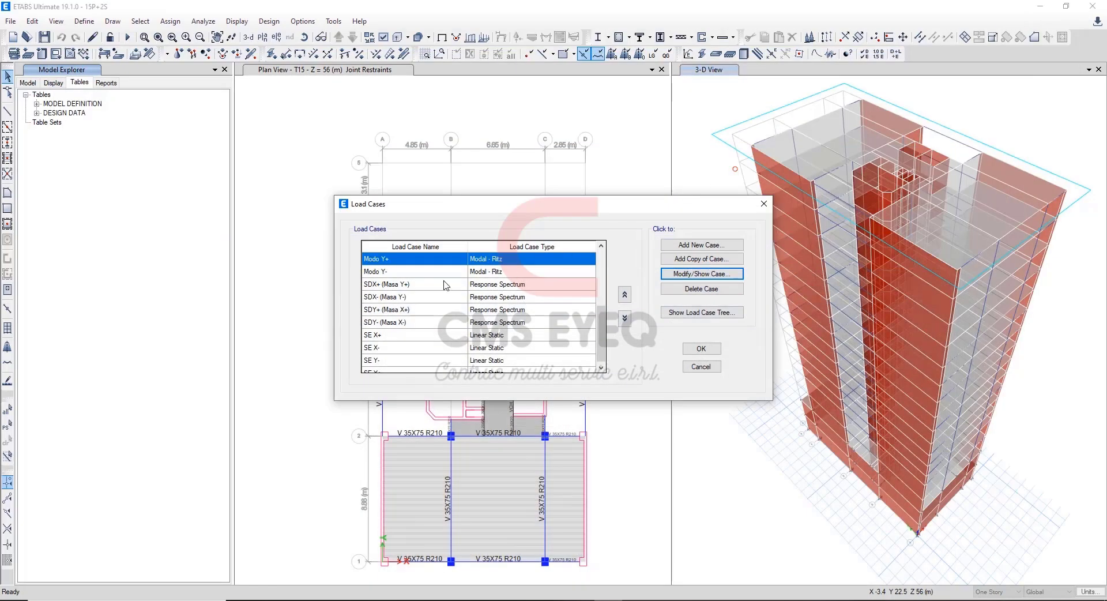
Inspect the modal load case choices of the Masa X- case, keep Modo X-, and cancel out of the case.
scroll(450, 294, up, 3)
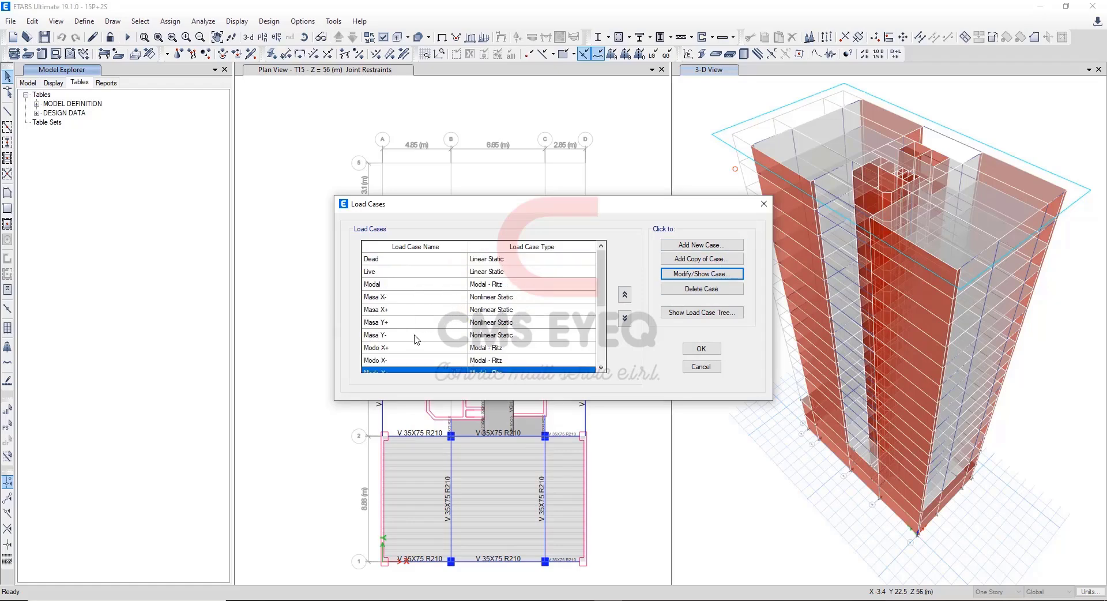
click(422, 297)
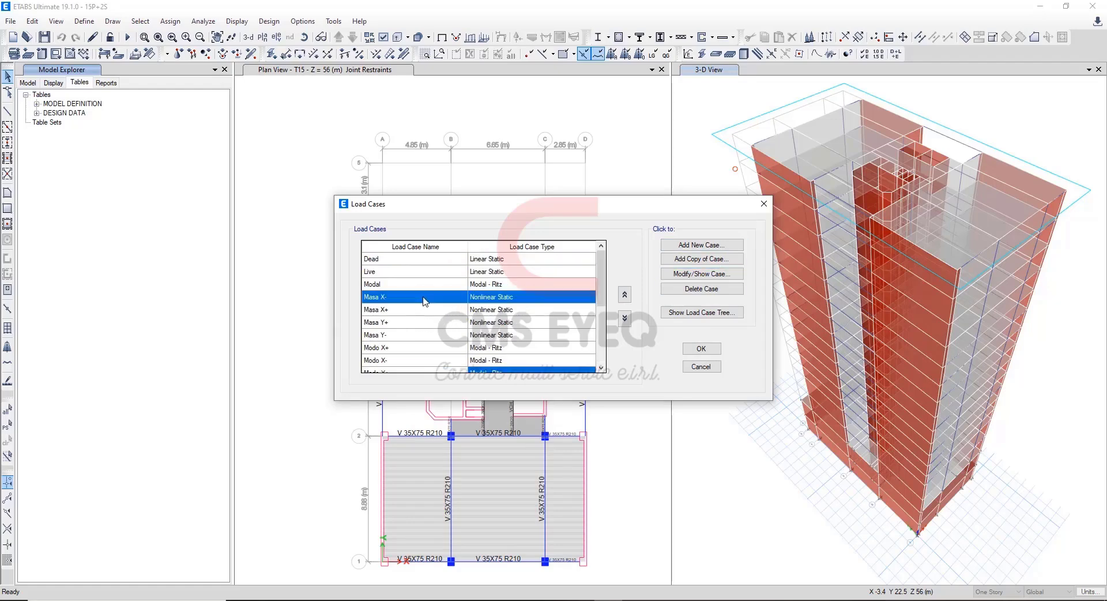
click(679, 274)
click(649, 370)
click(706, 371)
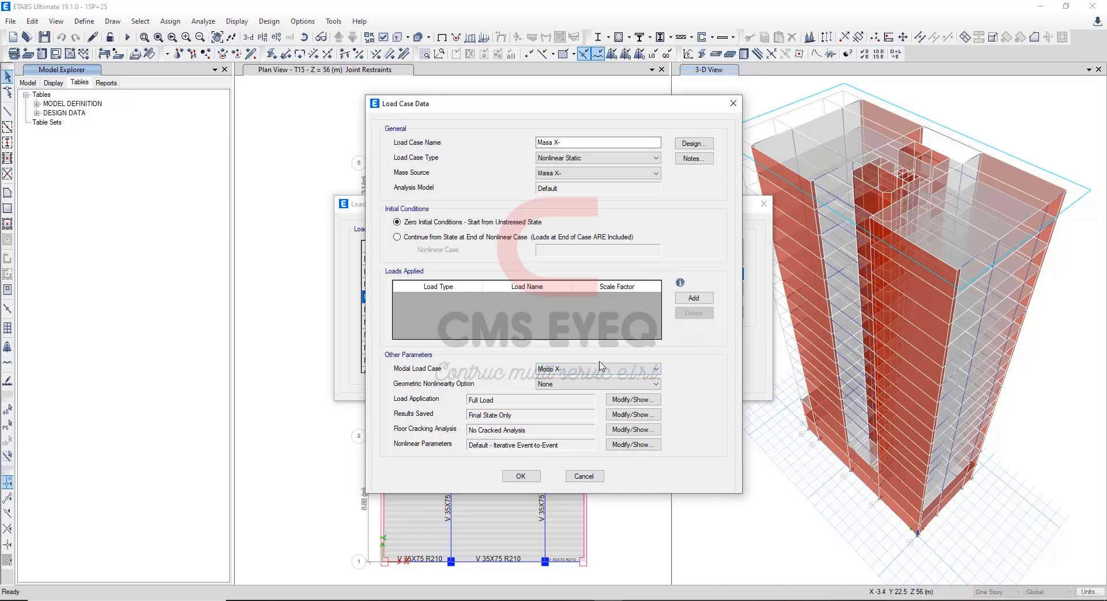
click(596, 372)
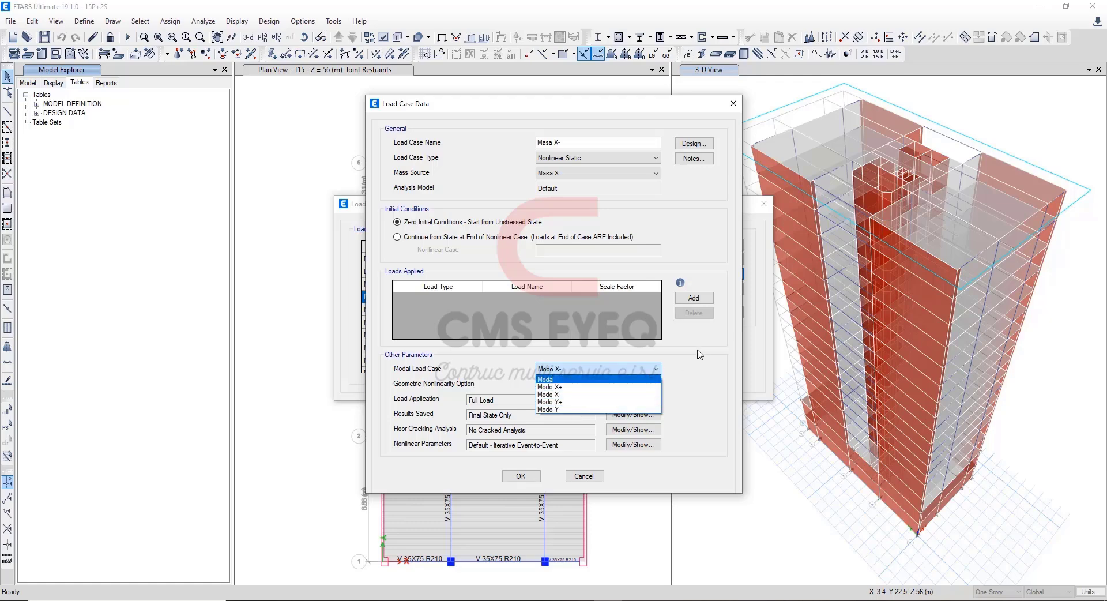
click(601, 396)
click(584, 476)
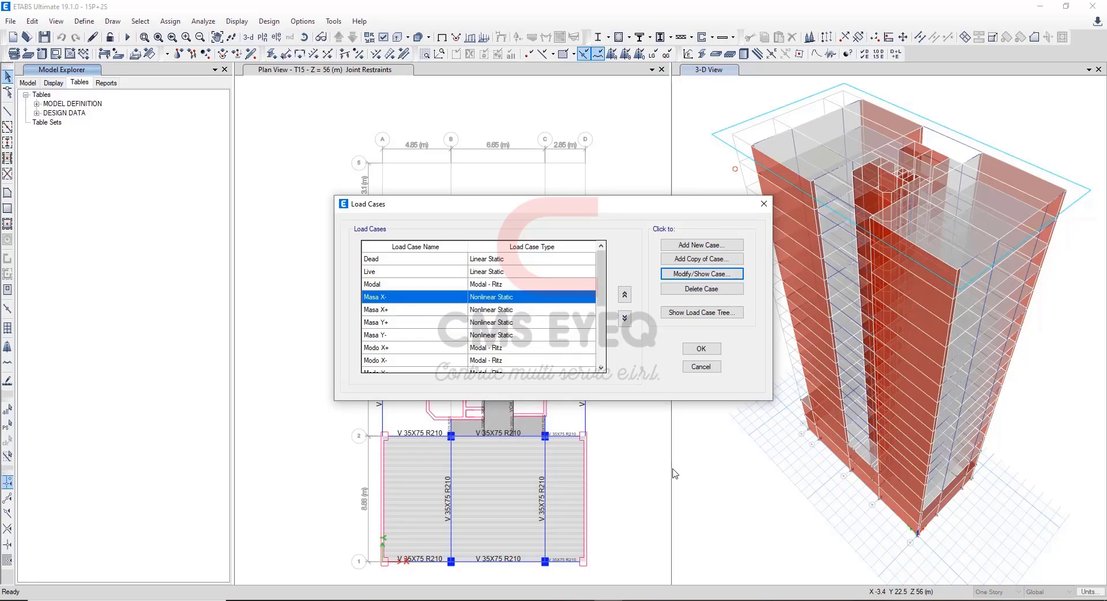
Highlight the four response spectrum cases SDX+, SDX-, SDY+ and SDY- in the load case list.
click(580, 600)
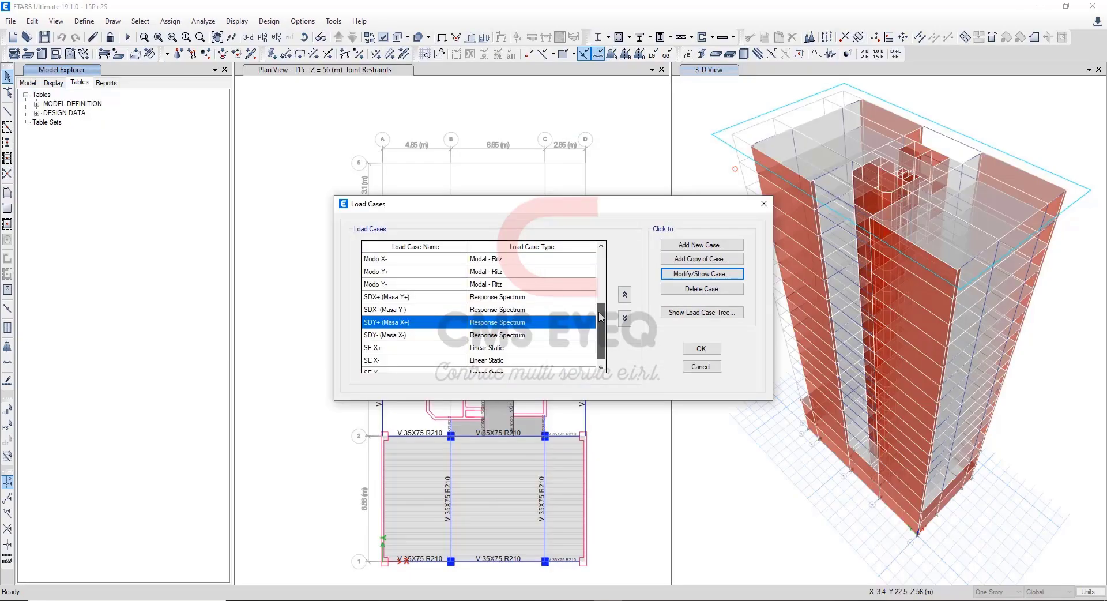
drag(599, 315, 599, 326)
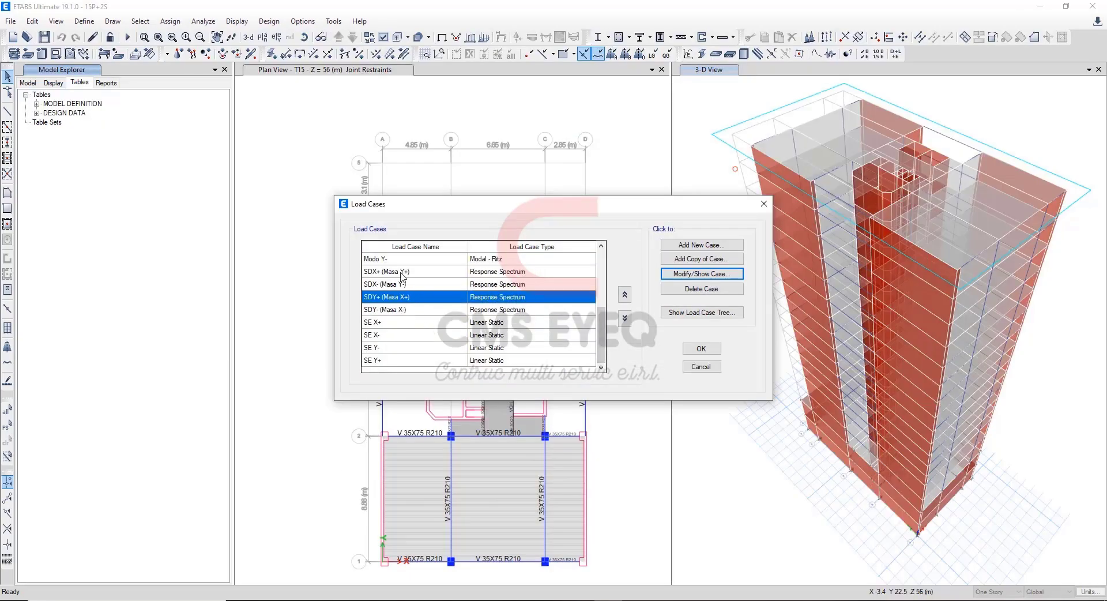
drag(403, 275, 506, 315)
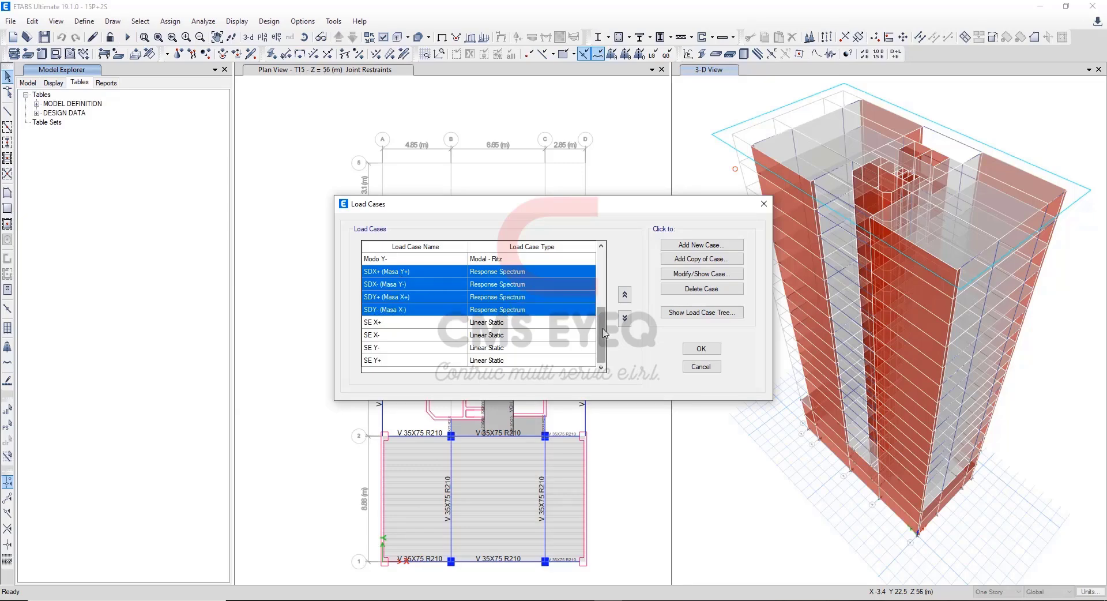
drag(604, 332, 597, 329)
Open the SDX+ (Masa Y+) case and inspect its name and load case type options.
click(409, 300)
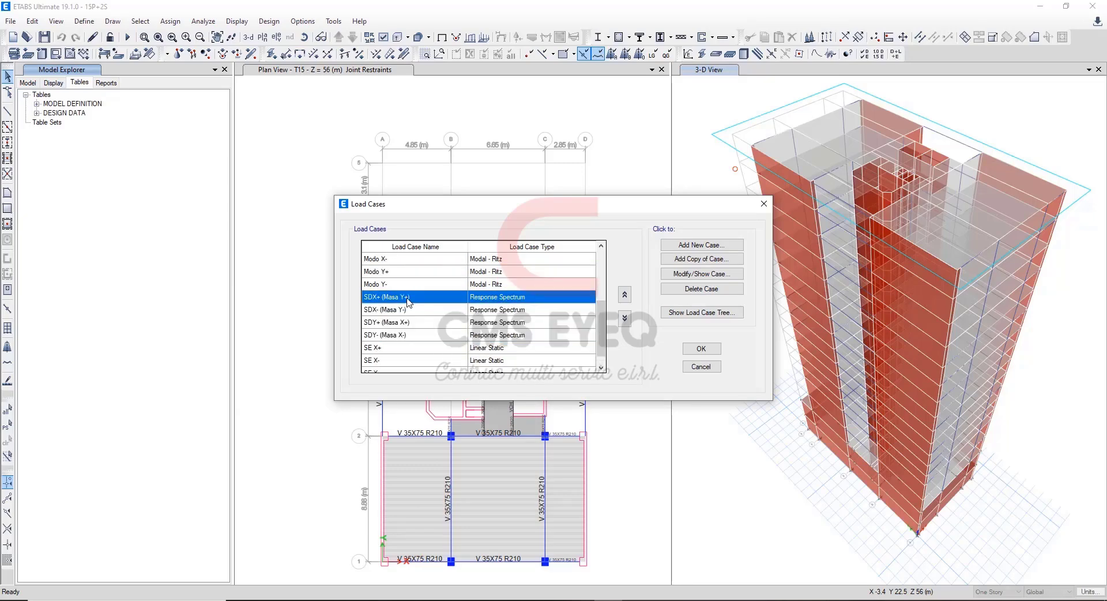
click(693, 280)
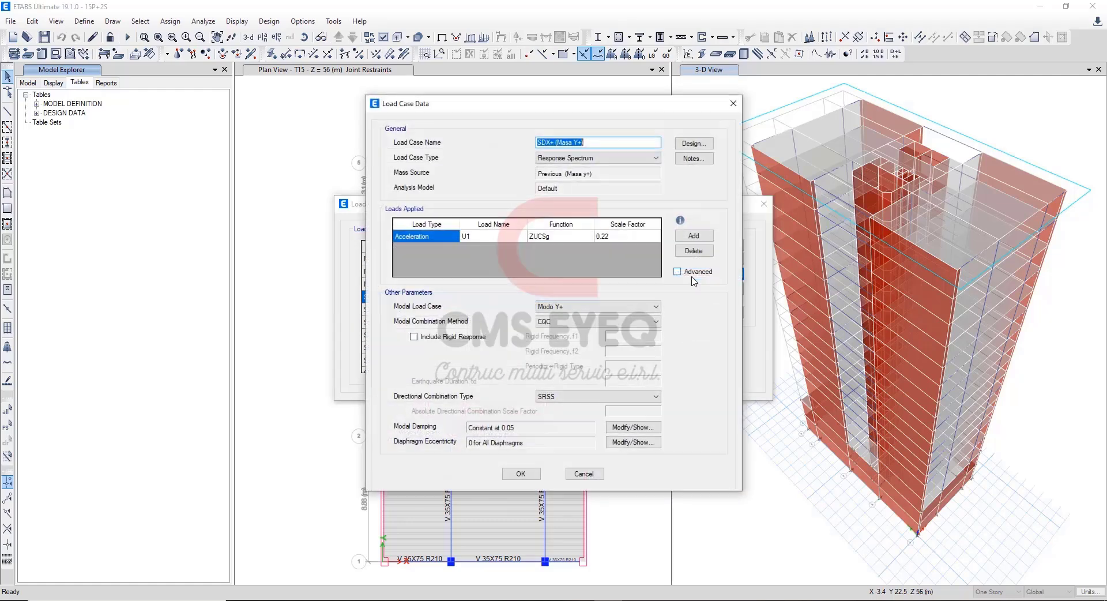
click(556, 142)
drag(555, 142, 566, 143)
click(590, 142)
click(592, 158)
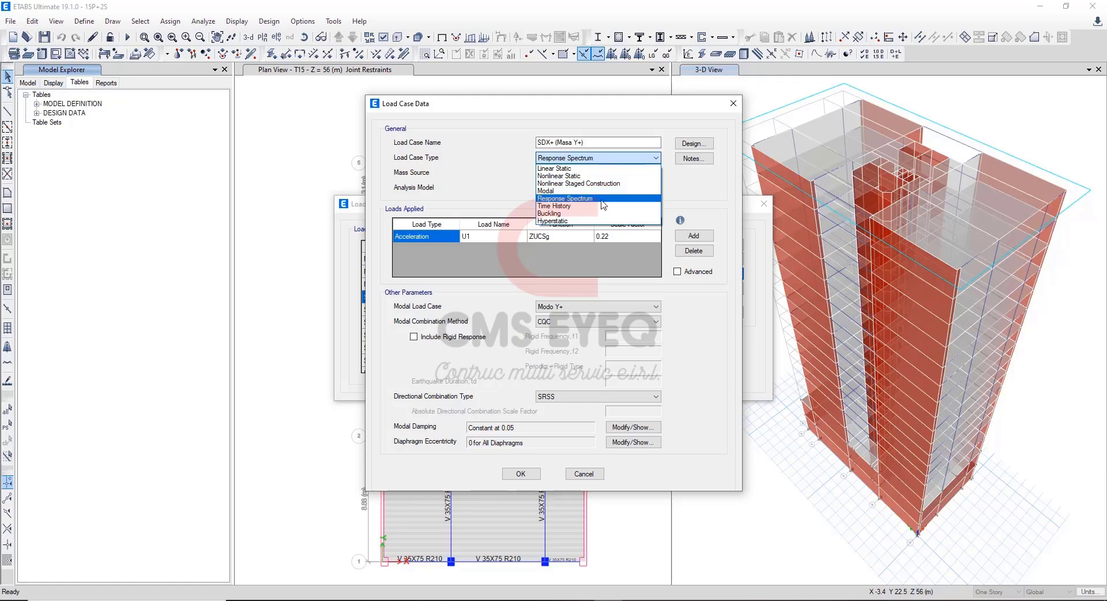
click(680, 202)
Inspect the applied load type and direction choices of SDX+ (Masa Y+), keeping Acceleration and U1.
click(447, 237)
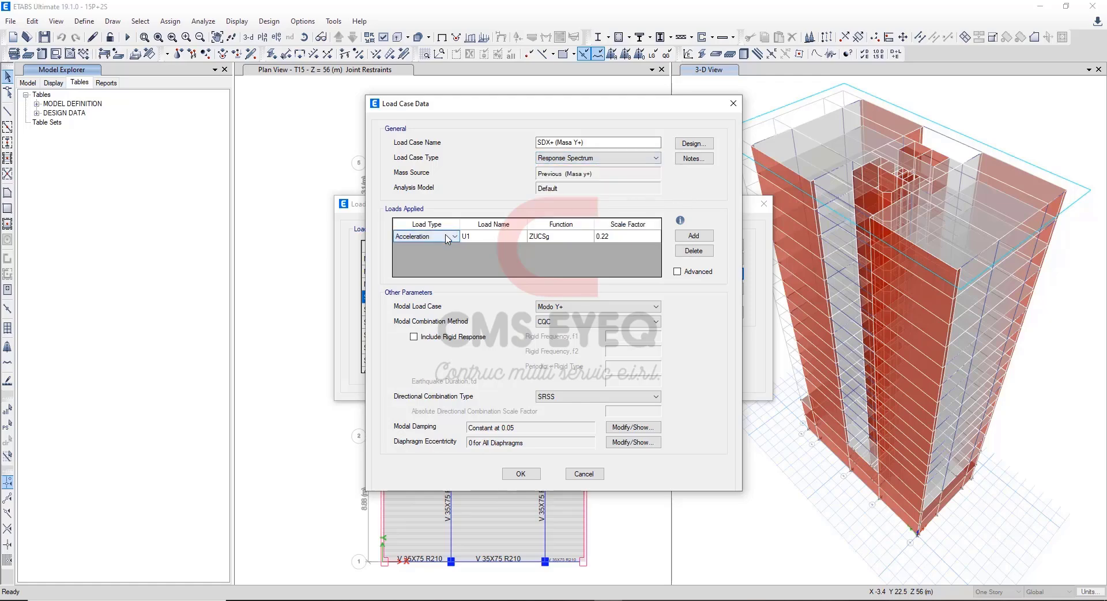
click(454, 237)
click(454, 237)
click(484, 238)
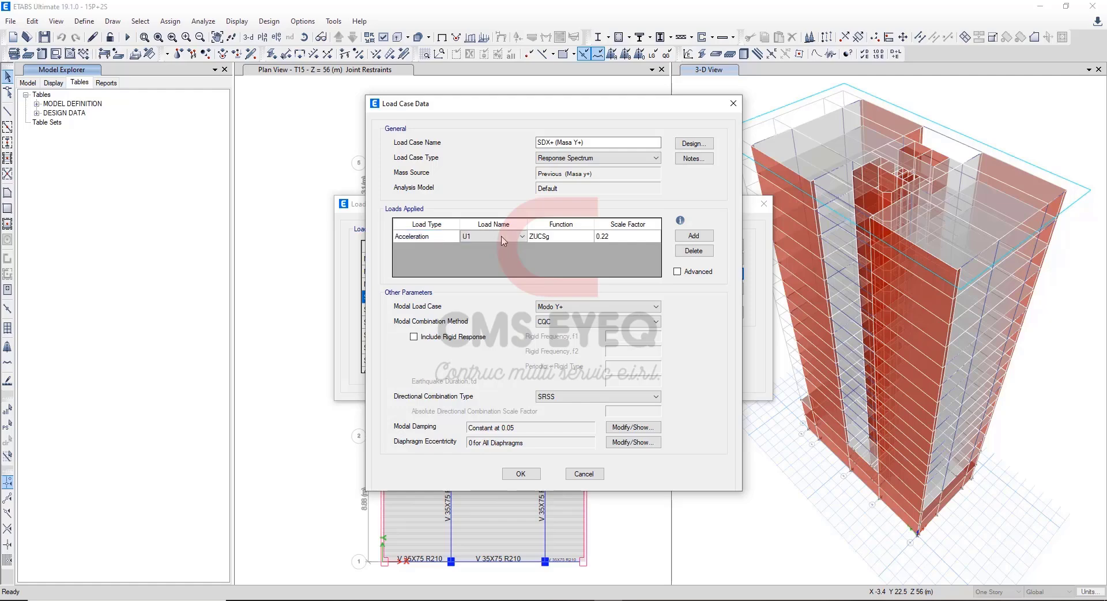
click(515, 241)
click(515, 243)
click(515, 242)
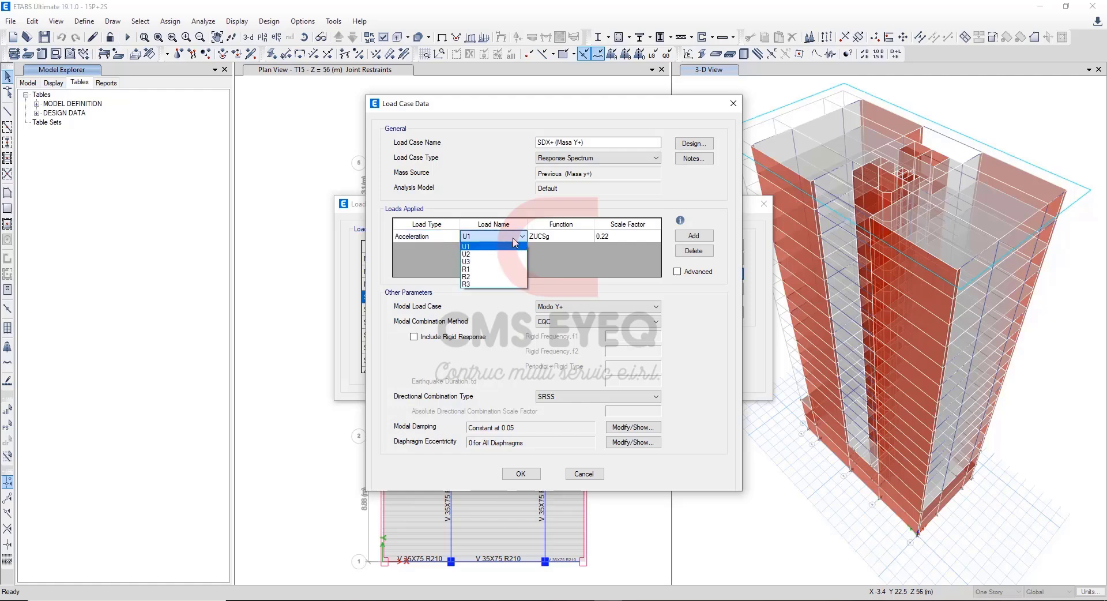
click(475, 248)
Check the ZUCSg function of SDX+ (Masa Y+) and compare its scale factor with the 1/R scale in the Excel spectrum sheet.
click(555, 238)
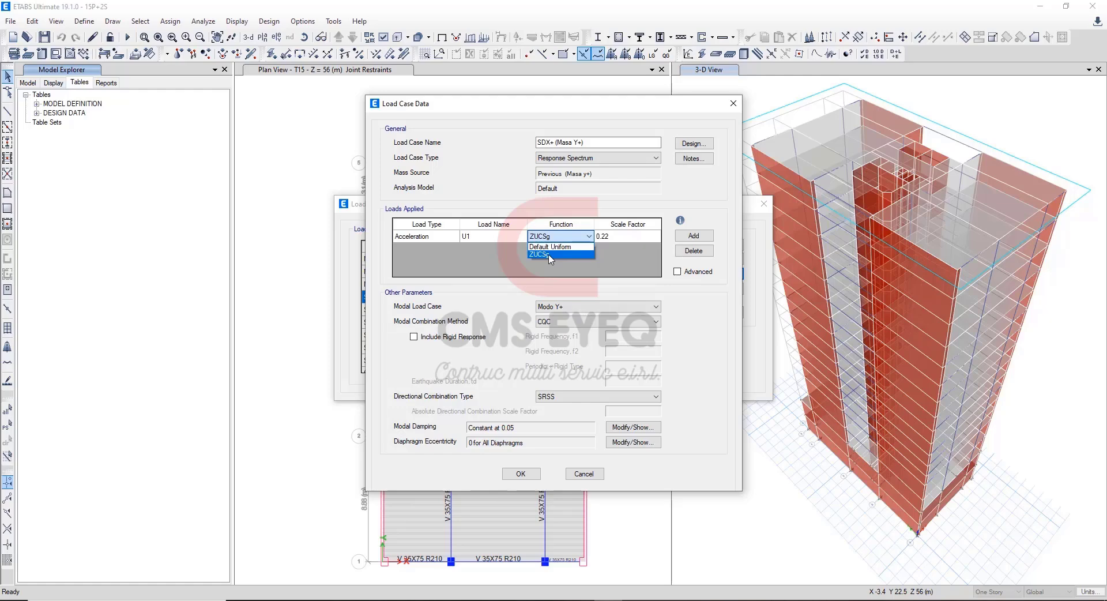
click(626, 257)
click(629, 239)
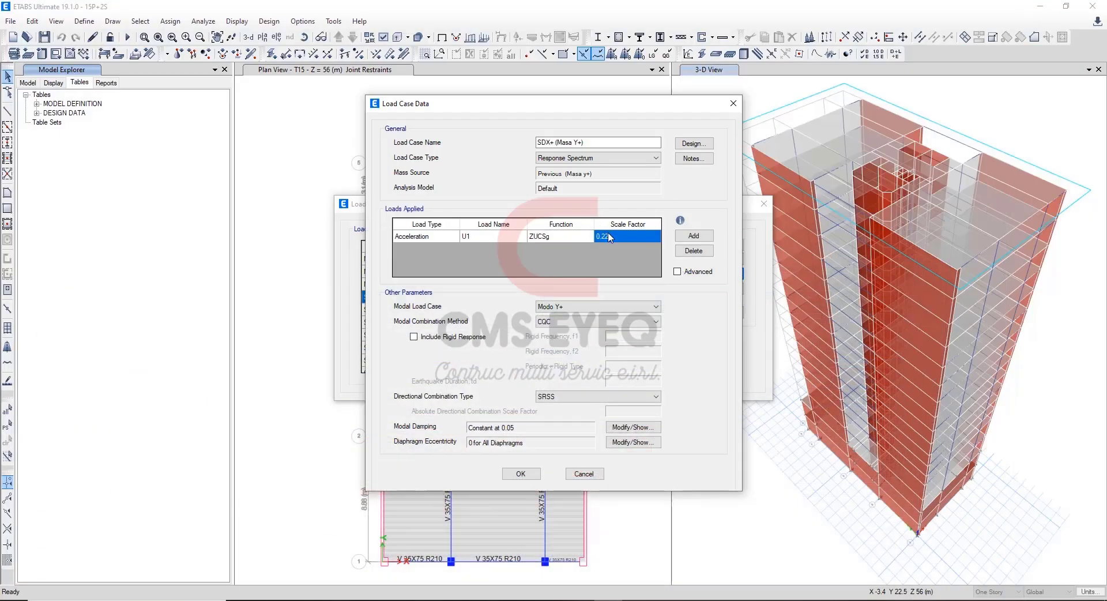
click(610, 237)
Inspect the modal load case choices of SDX+ (Masa Y+) and cancel out of the case.
click(586, 311)
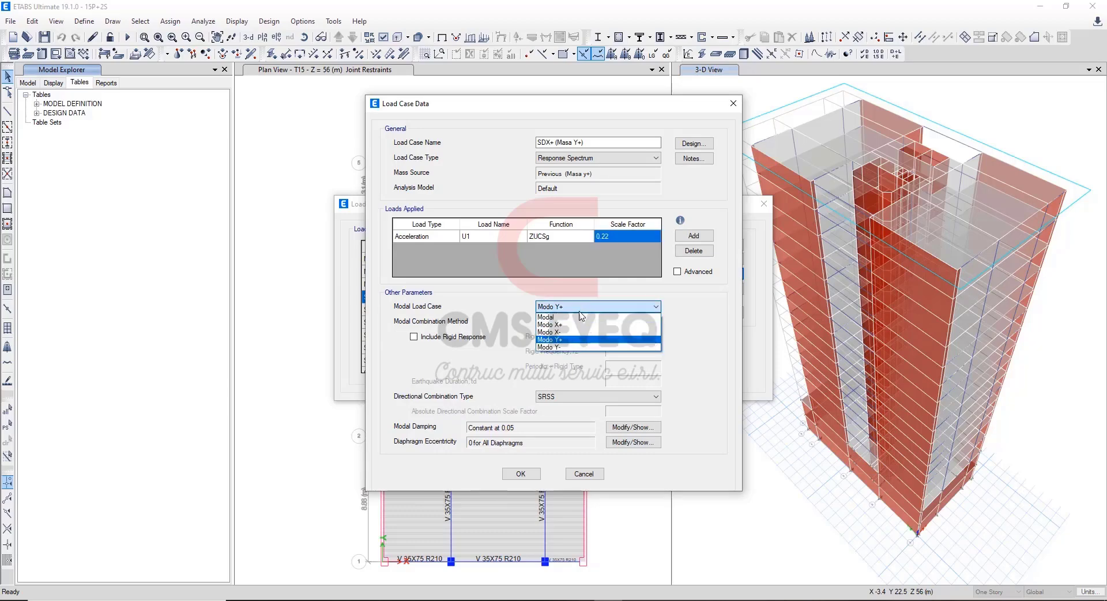
click(684, 298)
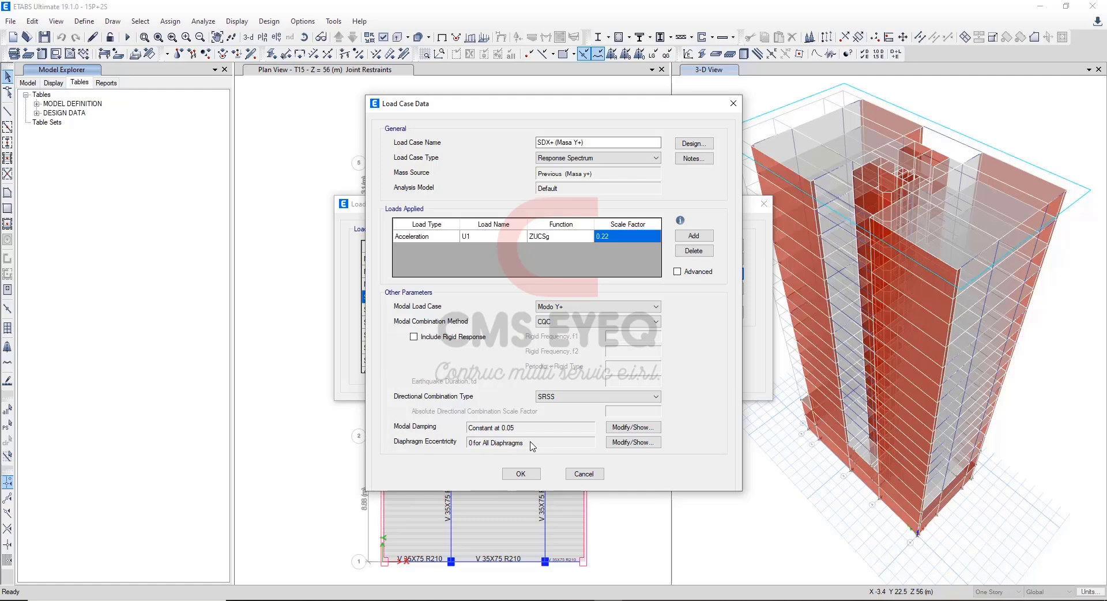
click(594, 472)
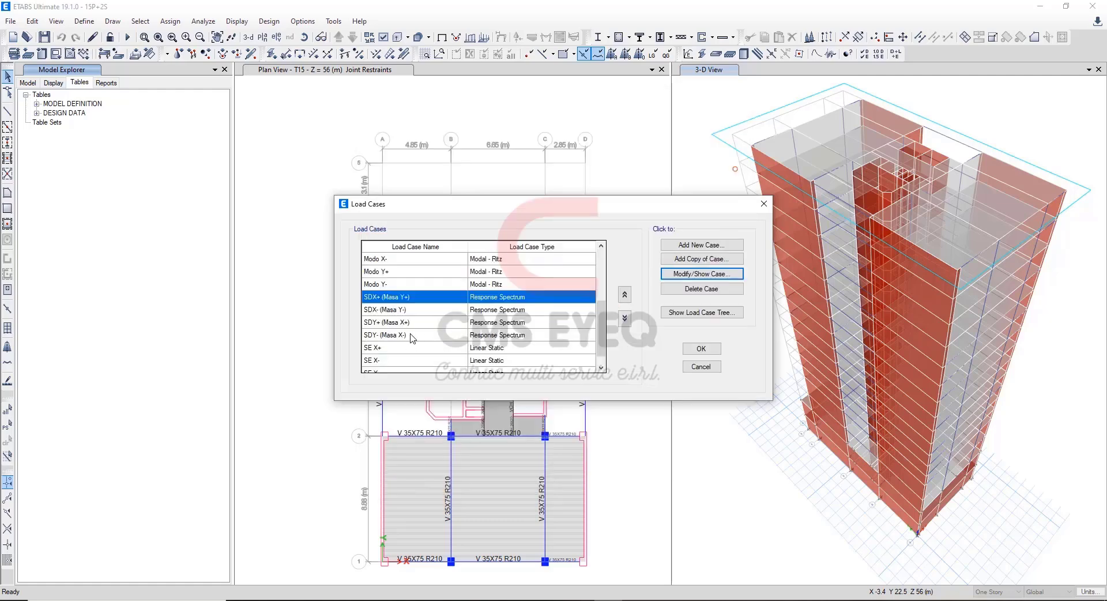
Open the SDY+ (Masa X+) case and inspect its name and load case type options, keeping Response Spectrum.
click(395, 325)
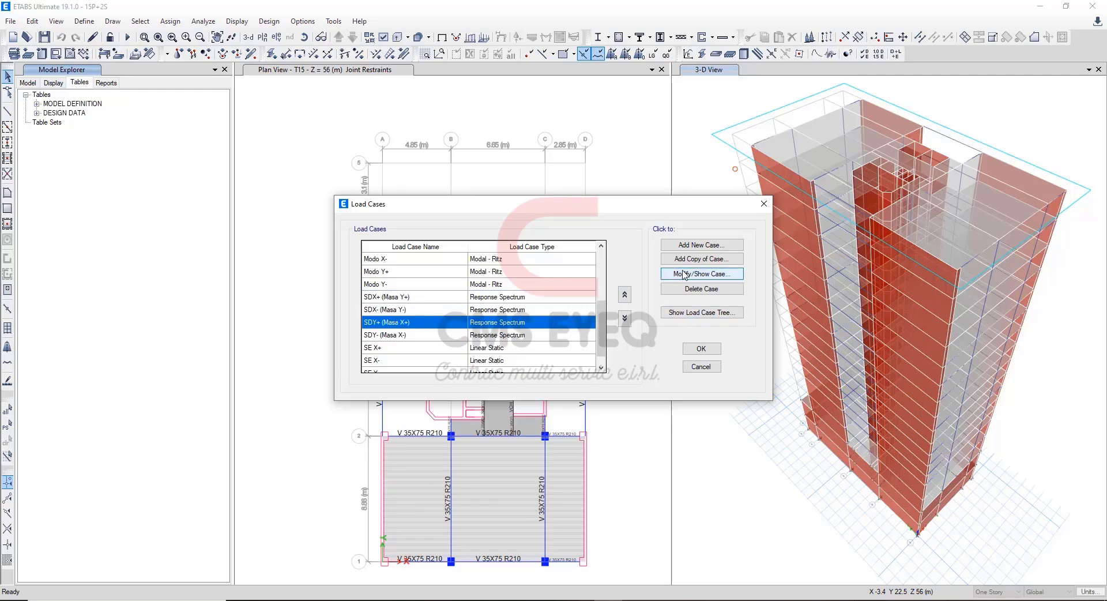
click(663, 279)
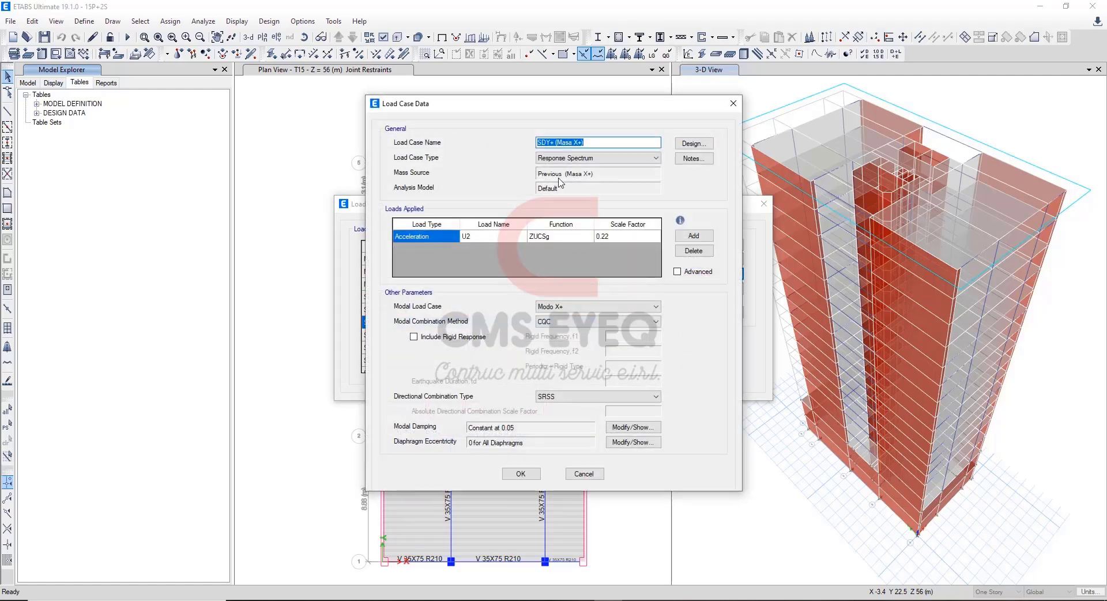
click(557, 142)
drag(555, 142, 585, 142)
click(554, 143)
click(633, 161)
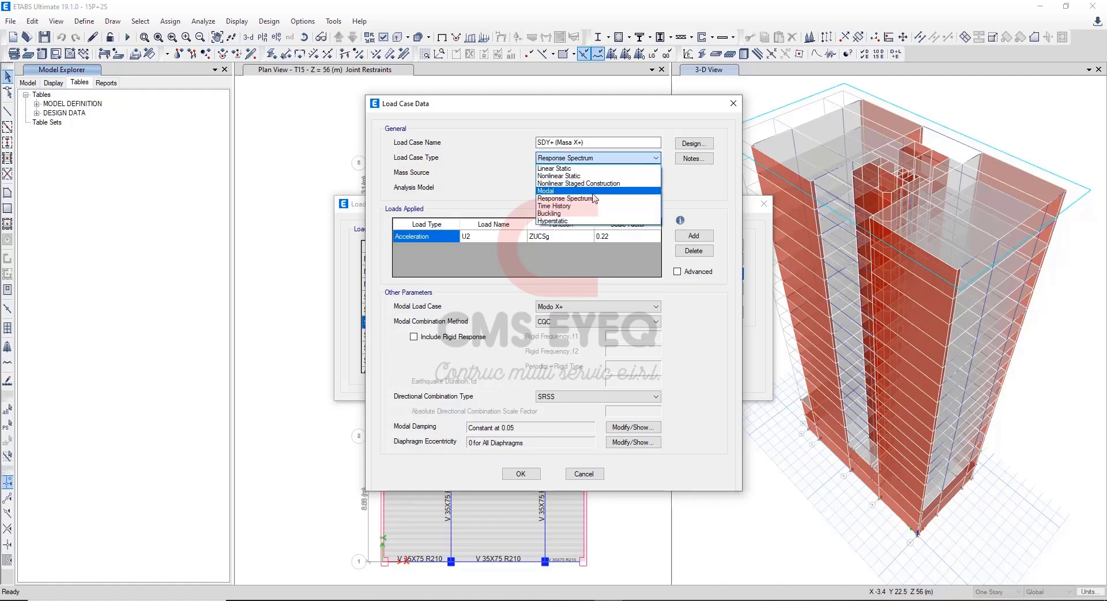
click(692, 192)
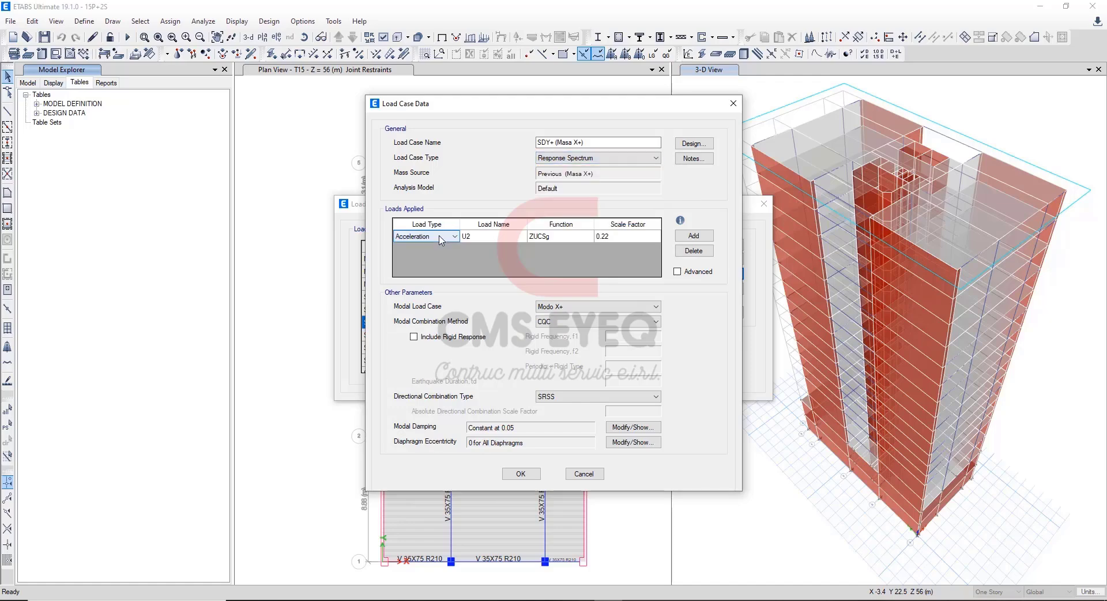
Inspect the load name and function choices applied in SDY+ (Masa X+), keeping U2 and ZUCSg.
click(516, 239)
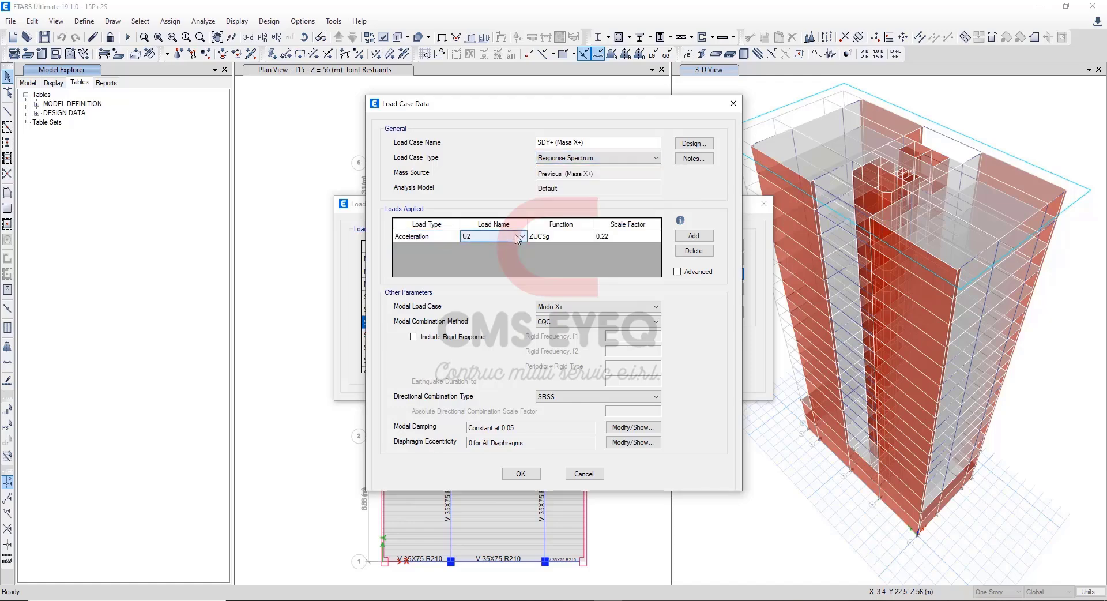
click(521, 236)
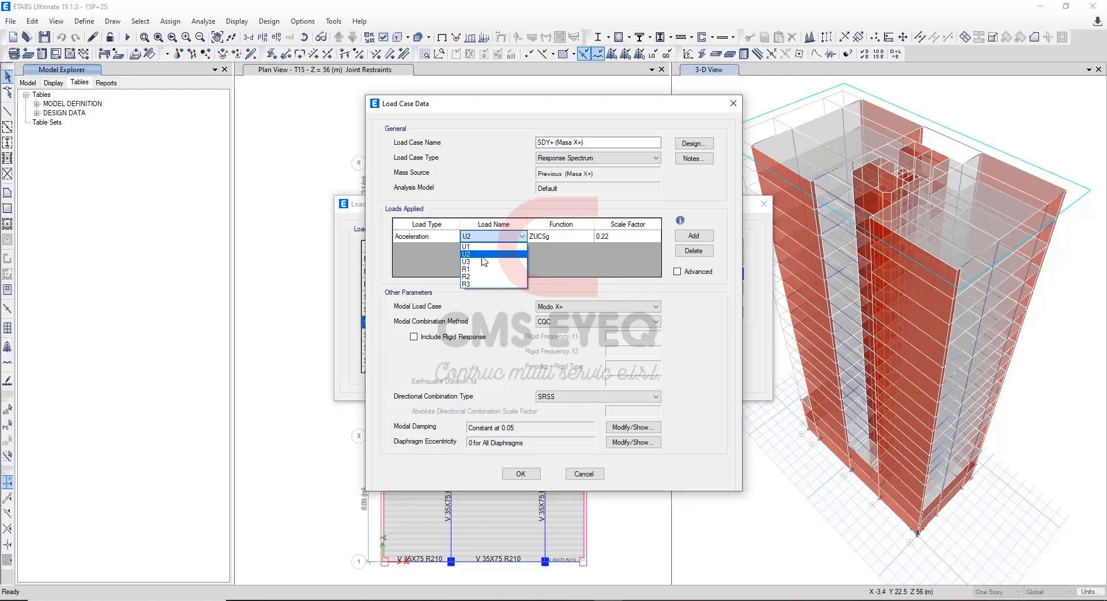
click(569, 239)
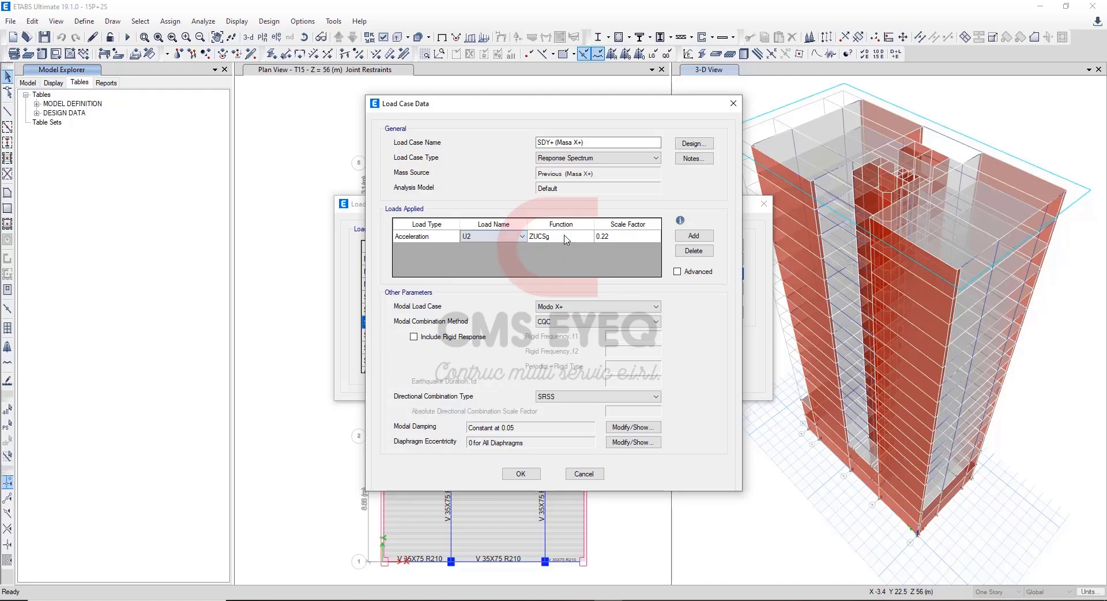
click(571, 238)
click(575, 238)
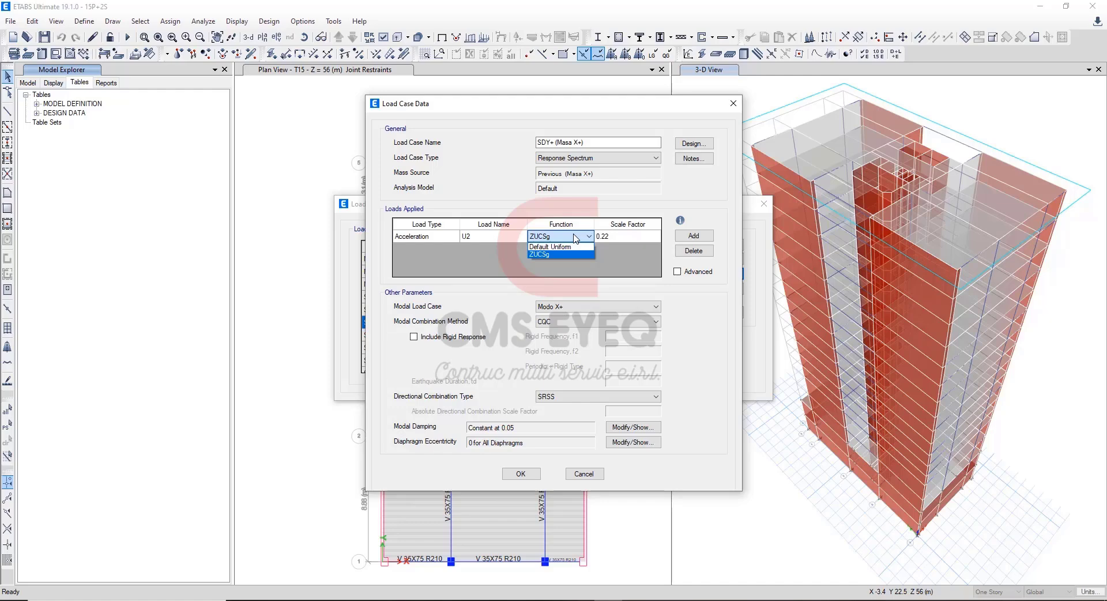
click(575, 238)
Compare the scale factor of SDY+ (Masa X+) with the Y-Y direction 1/R scale in the Excel spectrum sheet.
click(625, 239)
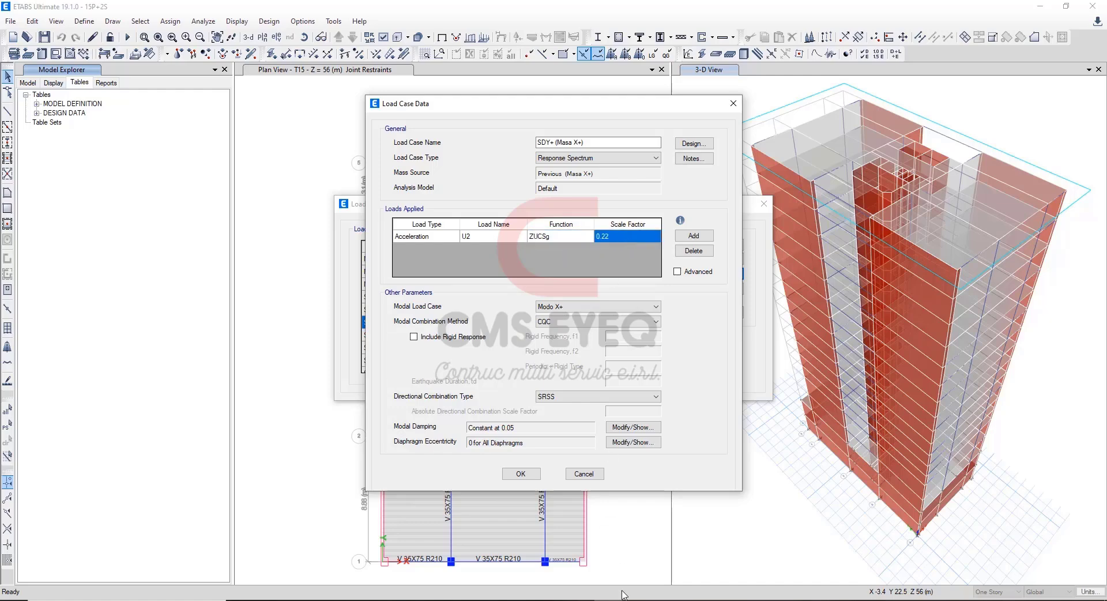
click(524, 600)
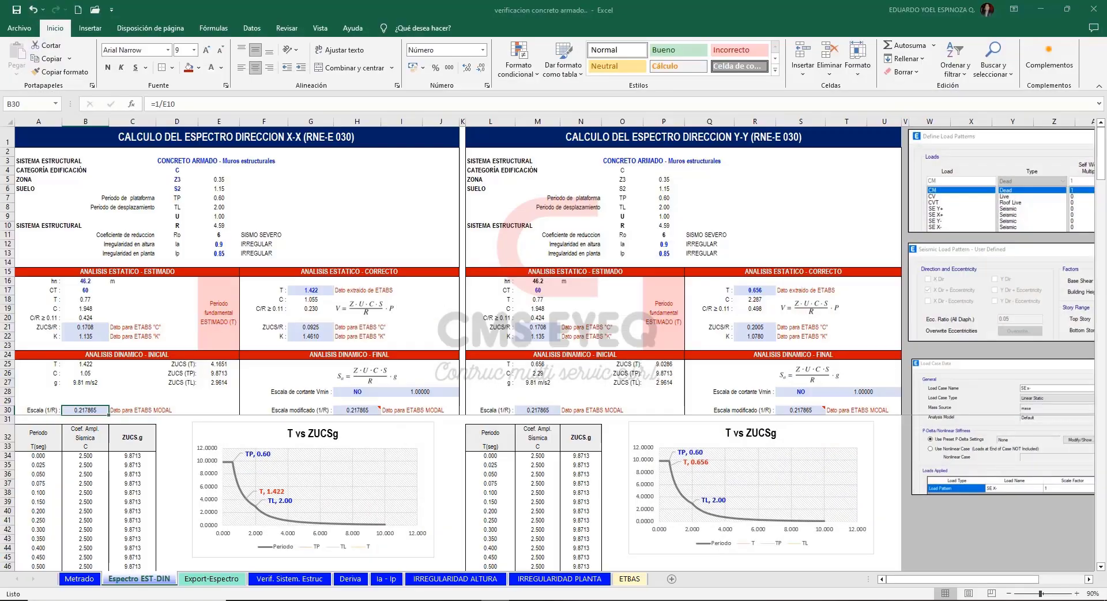
right_click(496, 600)
click(578, 333)
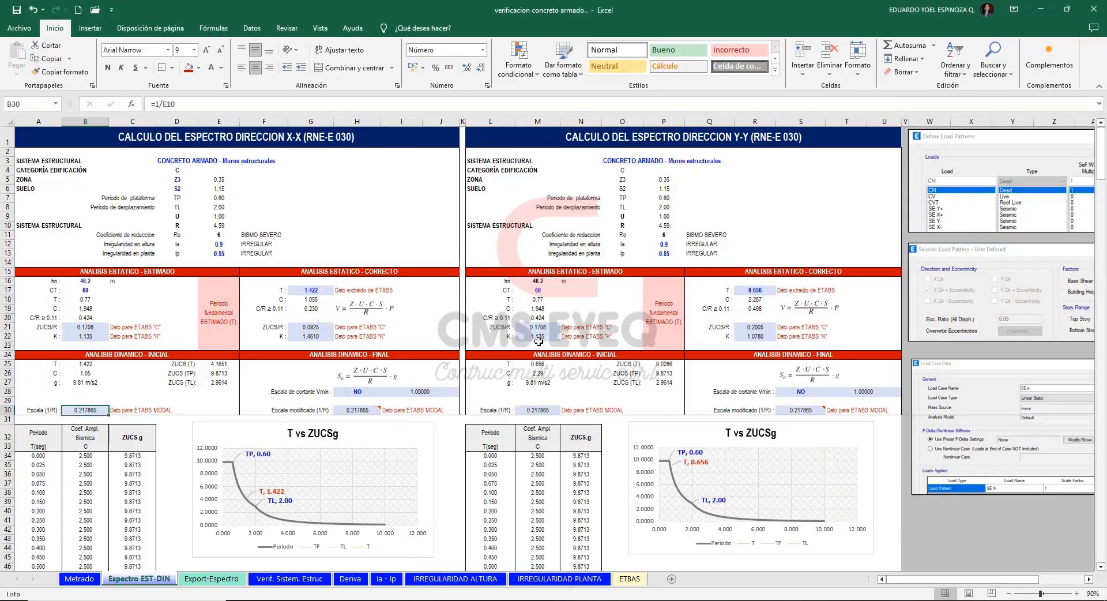
click(546, 412)
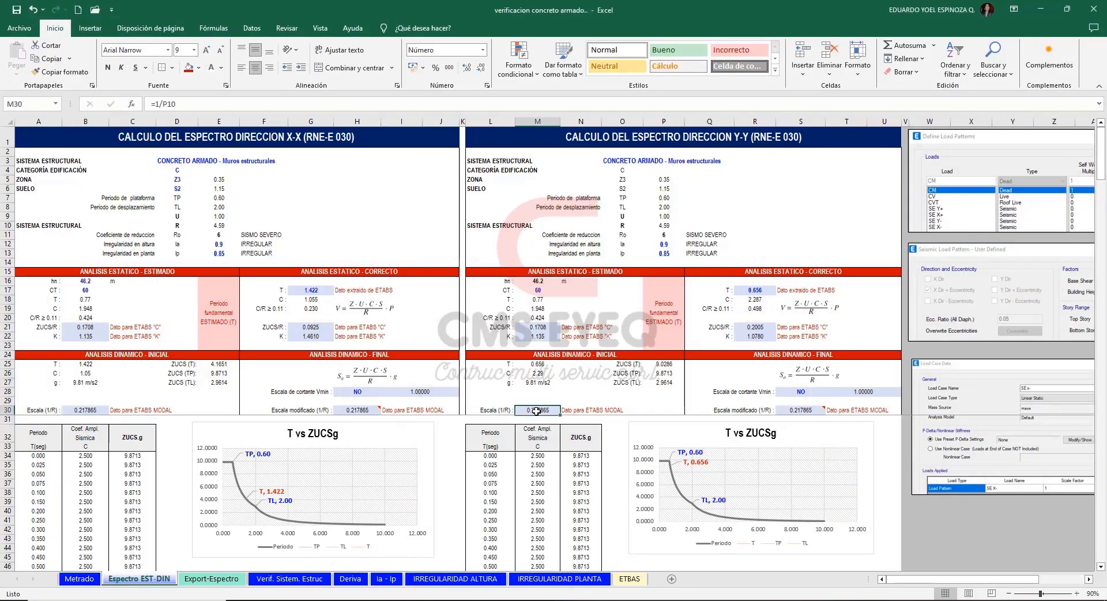
click(1041, 10)
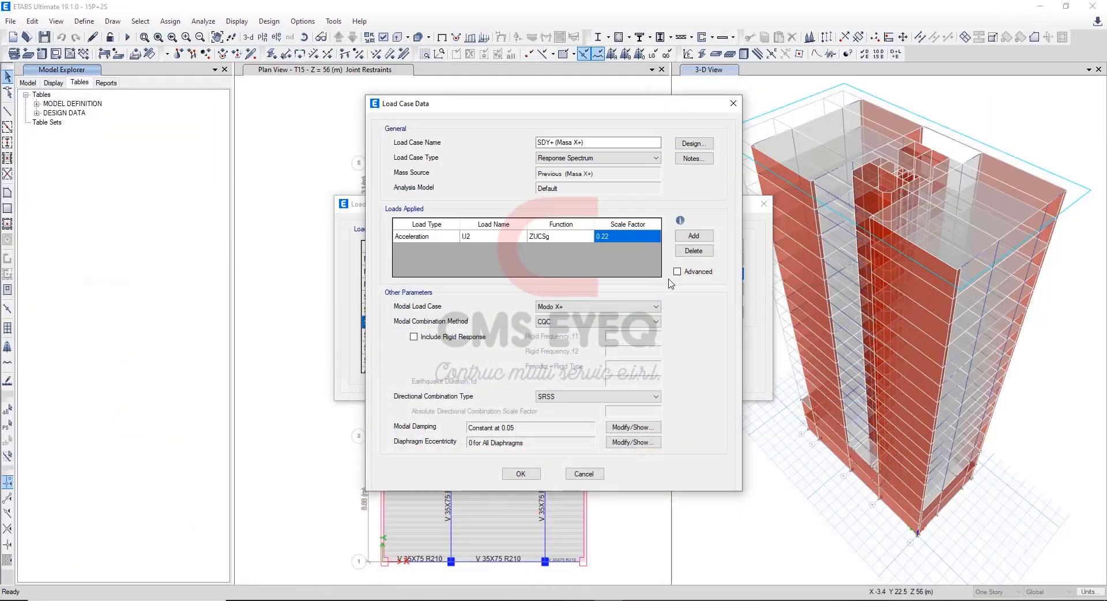
Inspect the modal load case choices of SDY+ (Masa X+), cancel out of the case and close the load case list.
click(589, 307)
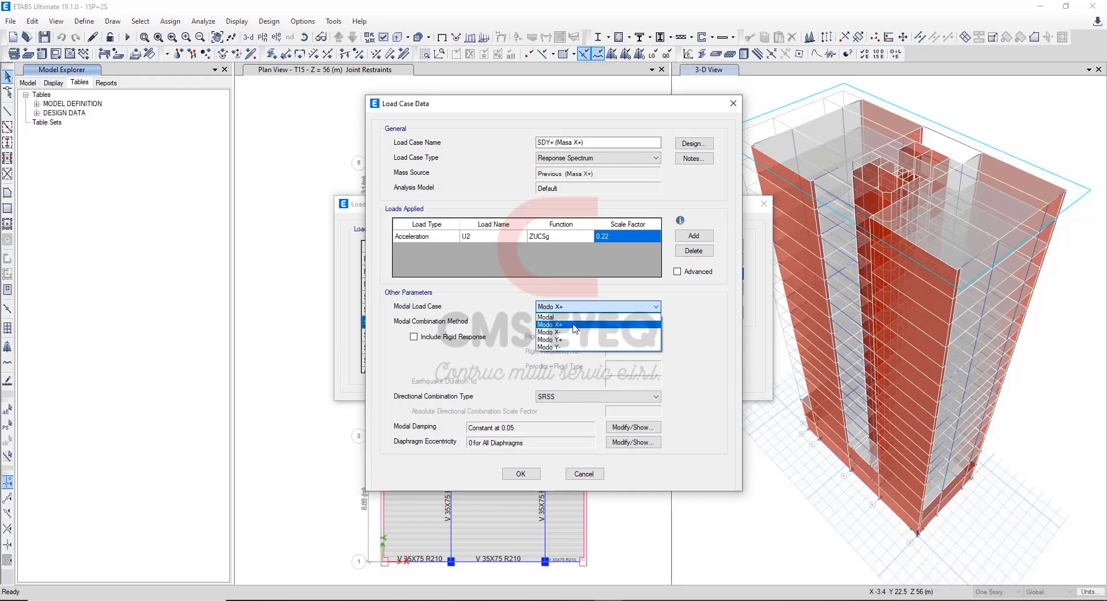
click(703, 362)
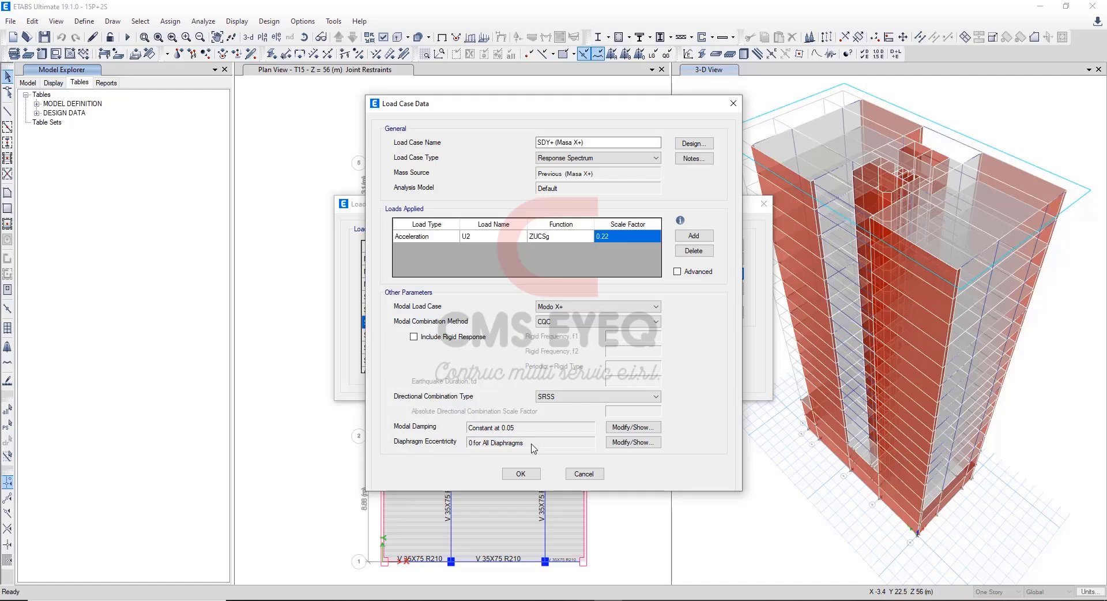
click(567, 474)
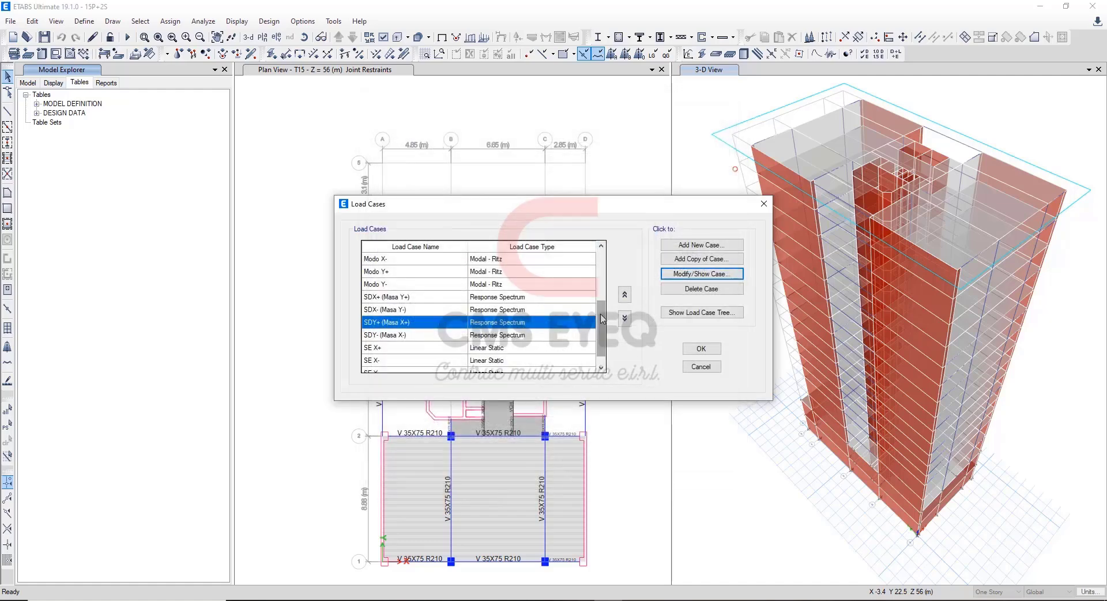
scroll(598, 335, down, 1)
key(Escape)
click(641, 191)
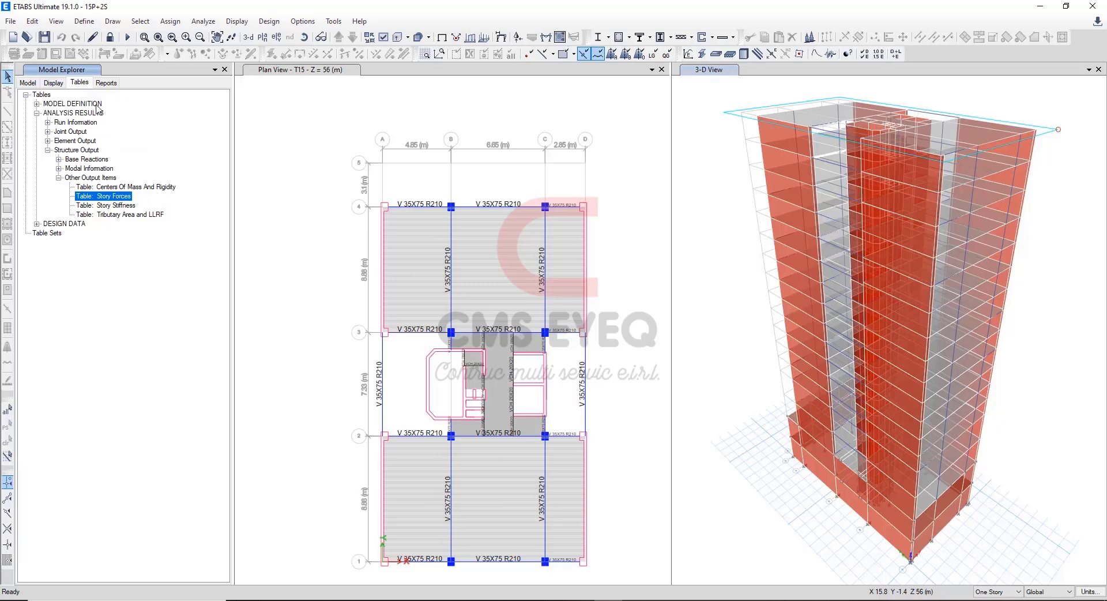
Open the Story Forces table from the structure output of the analysis results.
click(80, 83)
click(75, 113)
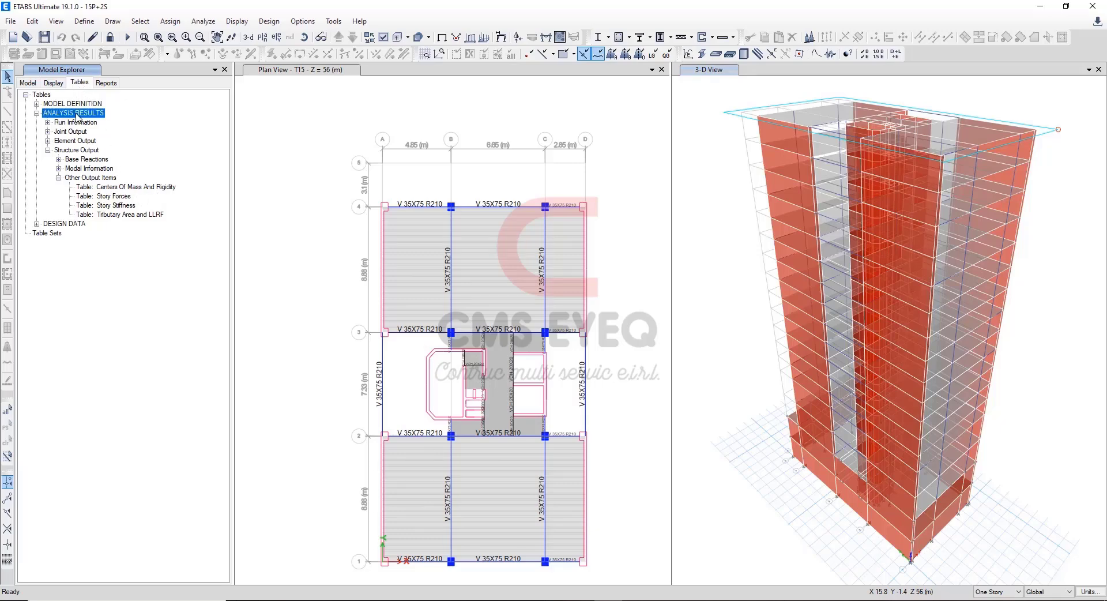
click(84, 151)
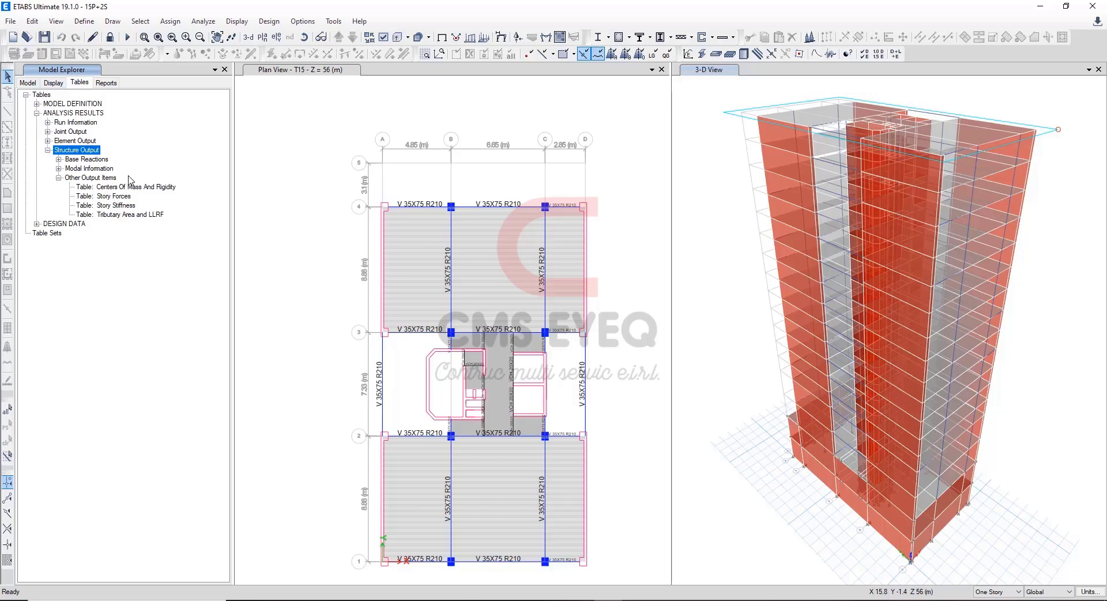
click(121, 197)
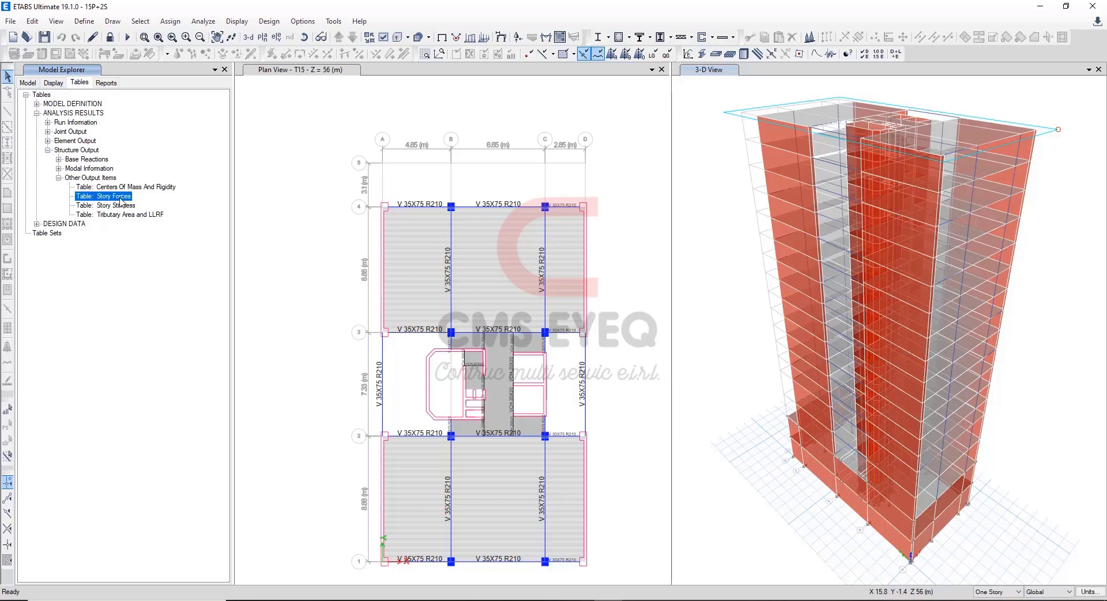
right_click(121, 202)
click(141, 203)
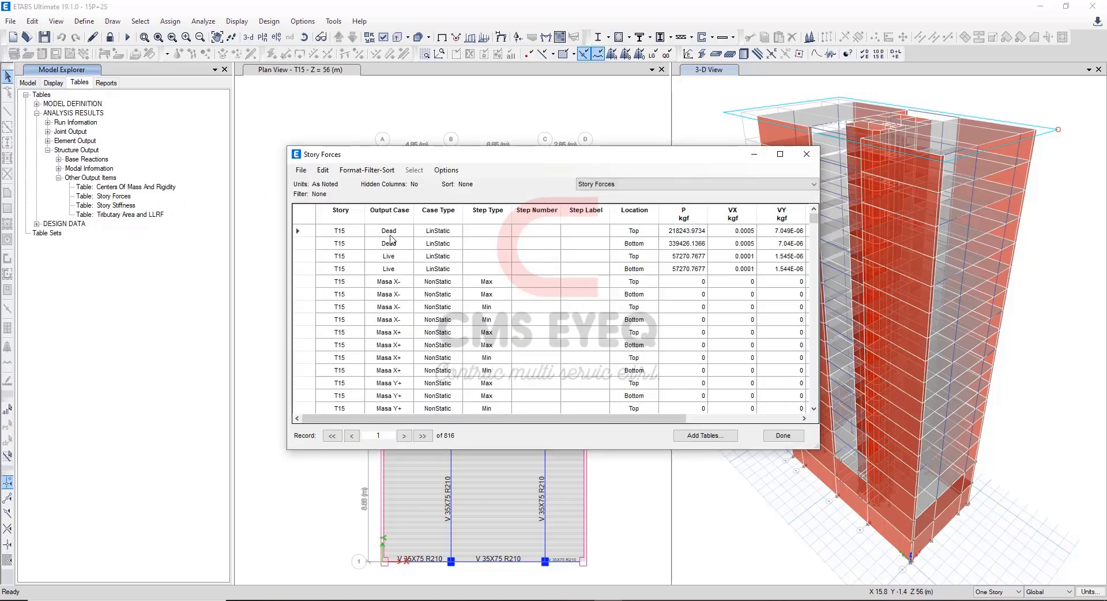
Filter the Story Forces table to story T1 and location Bottom.
click(341, 219)
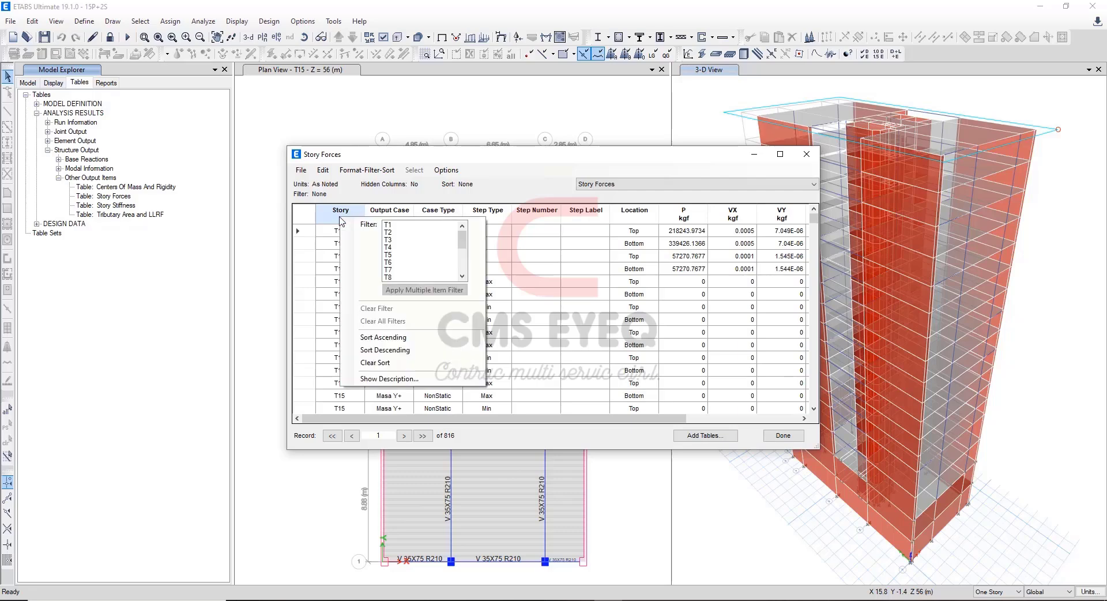
click(390, 225)
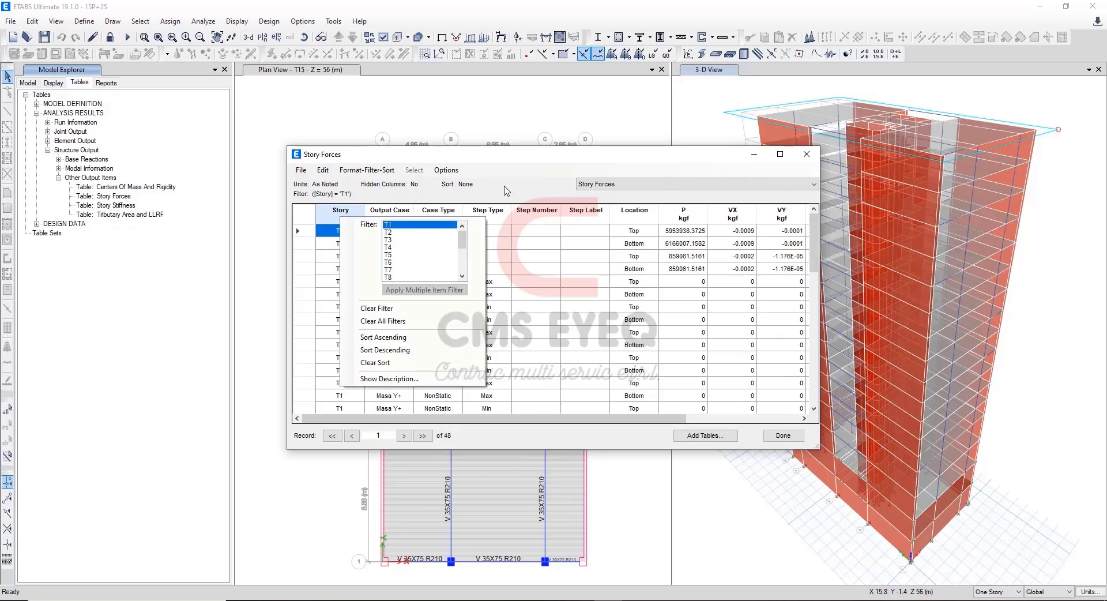
click(634, 211)
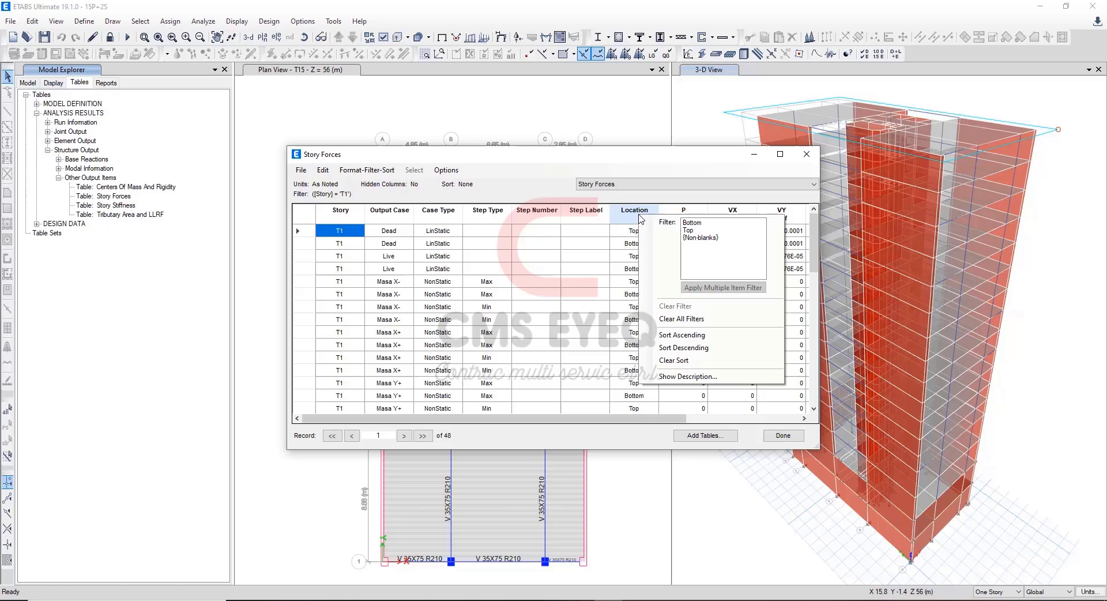
click(691, 222)
click(503, 181)
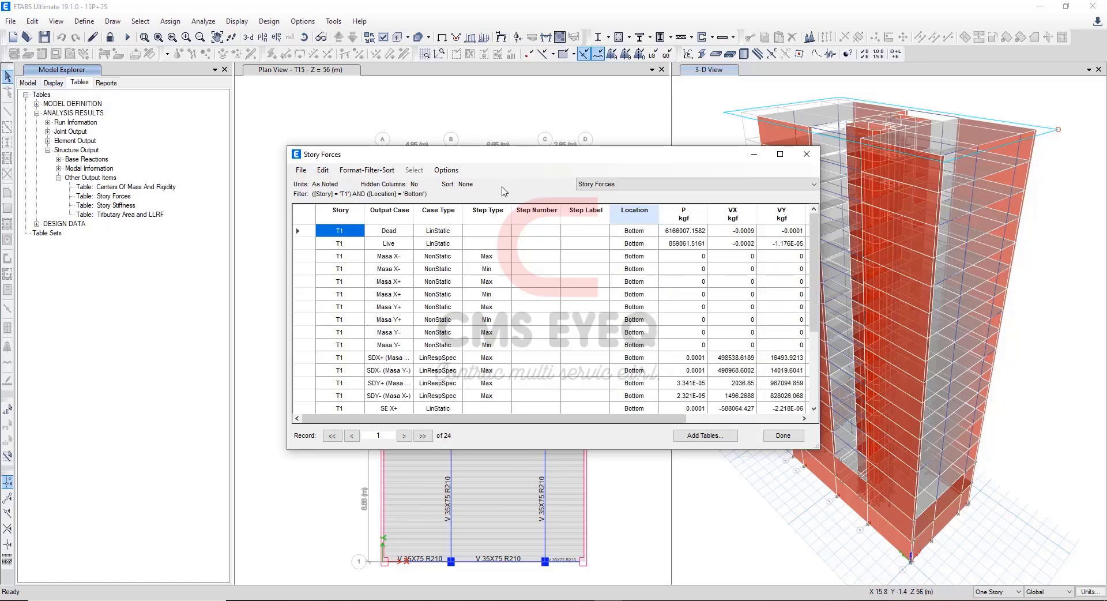
Filter the Story Forces output cases to SE X-, SE X+, SE Y- and SE Y+.
click(397, 216)
drag(518, 232, 518, 266)
drag(453, 242, 456, 261)
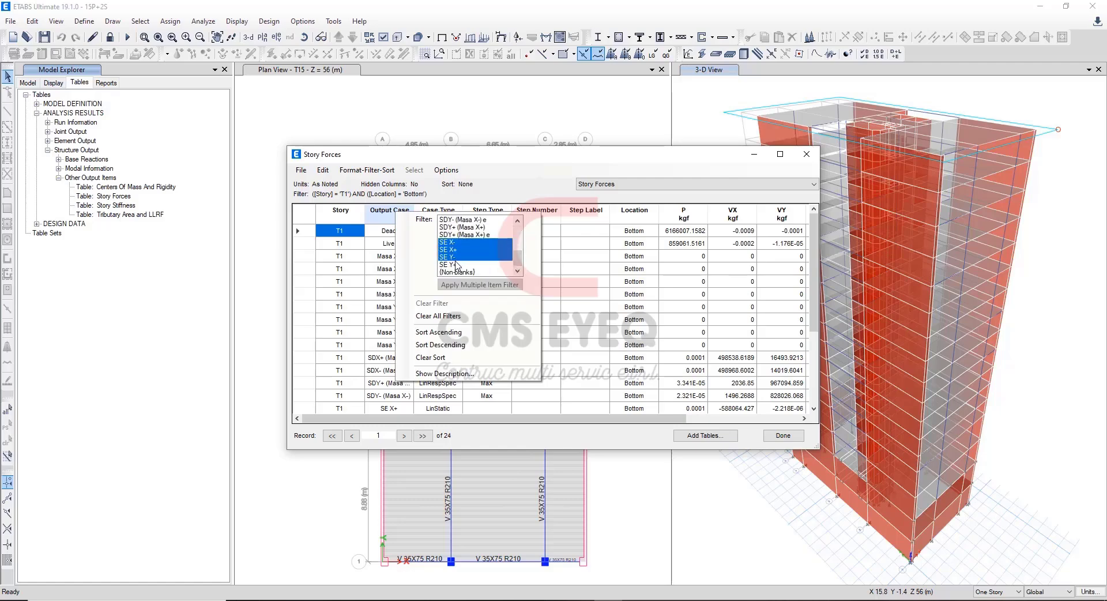
ctrl+click(455, 264)
click(480, 284)
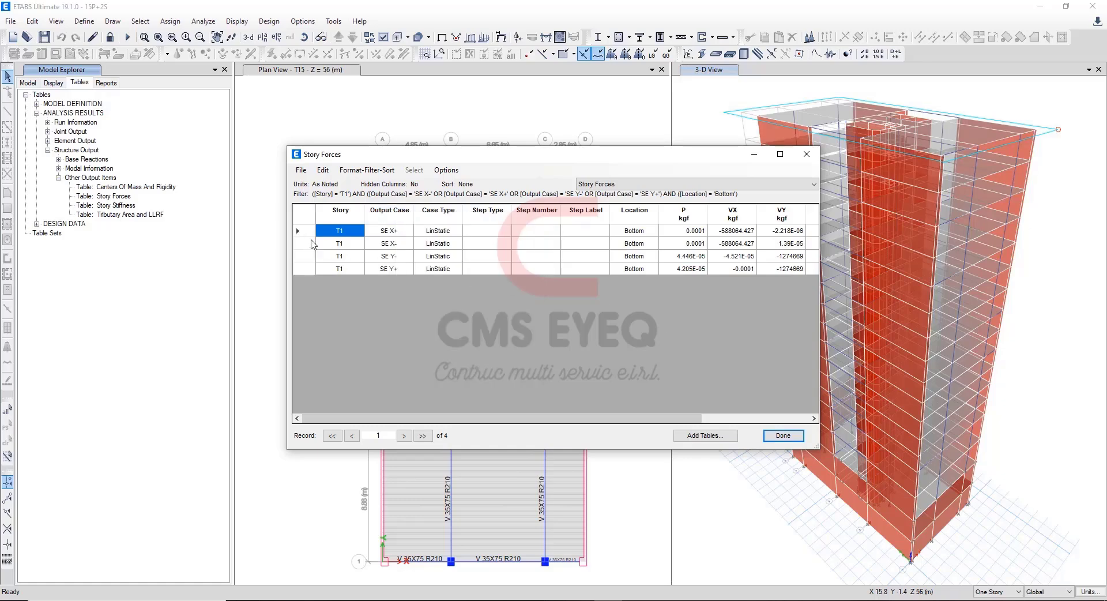
Copy the SE X- shear VX into the static X-X (+) V total cell B9 in Excel as positive 588064.427.
drag(326, 234, 743, 245)
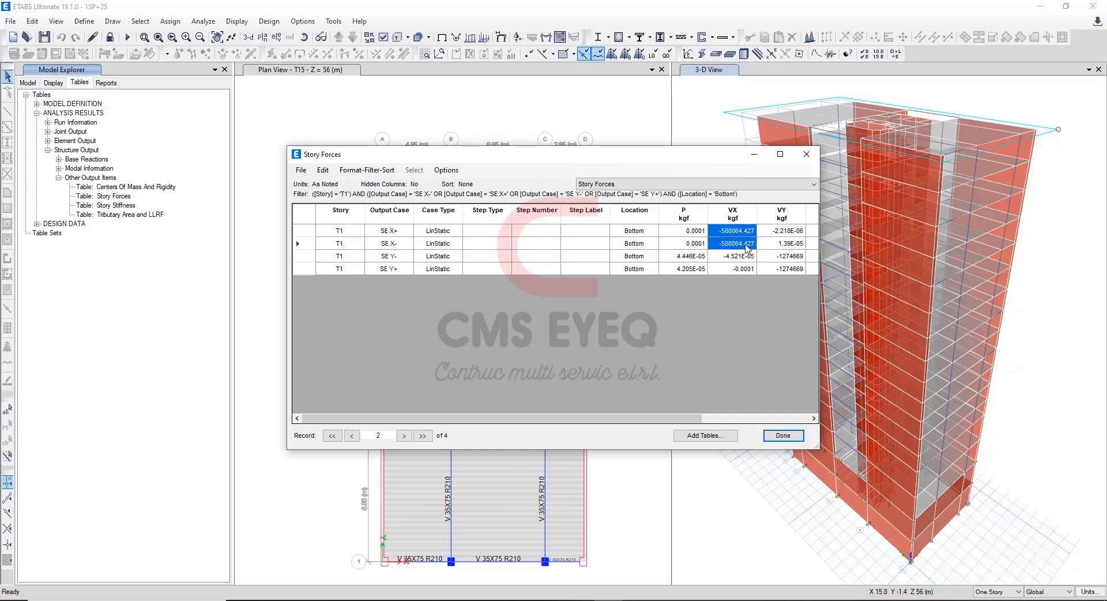
click(747, 247)
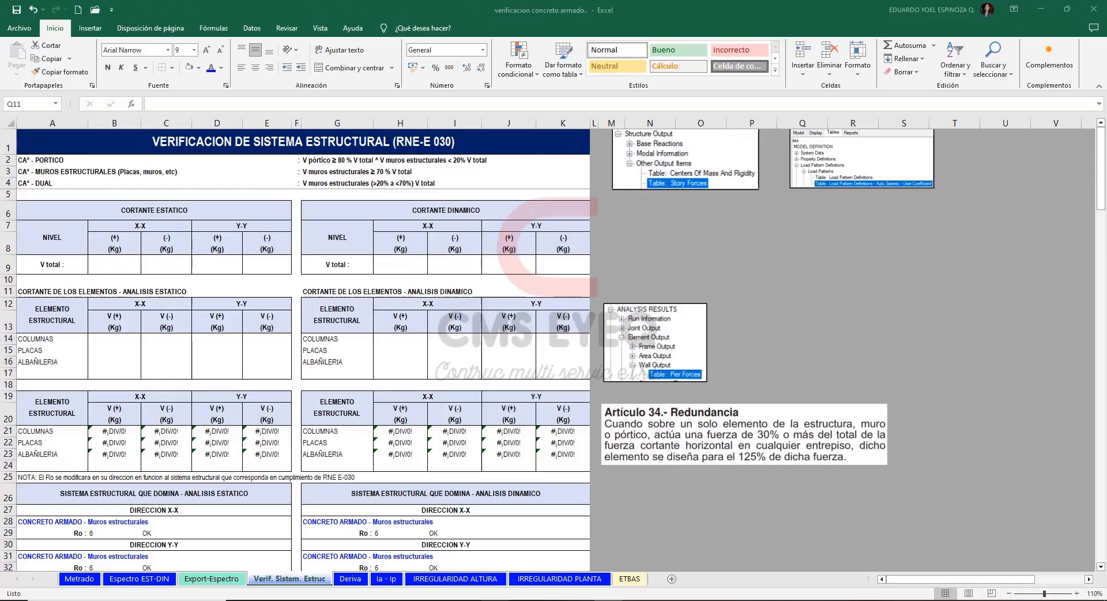
key(alt+Tab)
click(107, 264)
text(-588064.427)
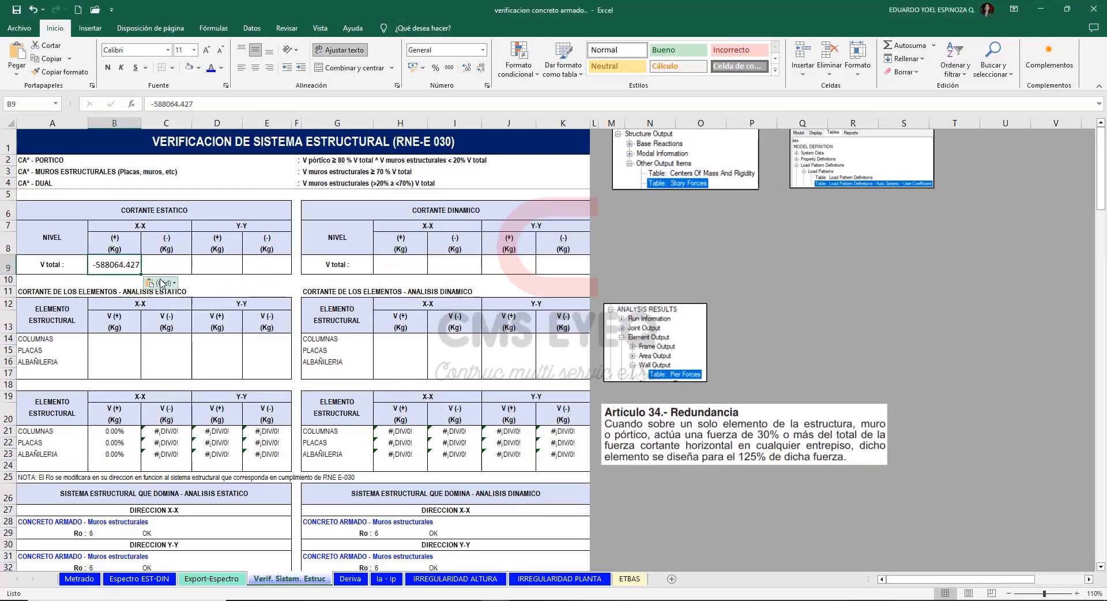
click(155, 104)
key(BackSpace)
key(Return)
Copy the static X-X (+) V total from B9 into the X-X (-) cell C9.
click(124, 265)
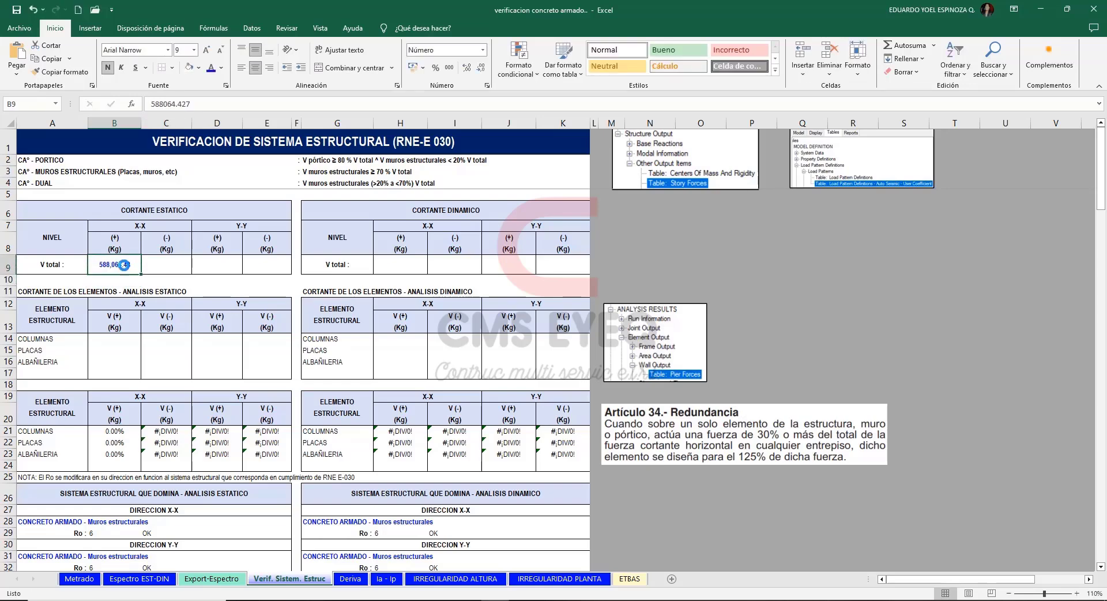
key(ctrl+c)
click(168, 265)
key(ctrl+v)
key(Escape)
Copy the SE Y+ shear VY from the ETABS Story Forces table into Excel's static Y-Y (+) V total cell D9 as positive 1274669.
click(215, 267)
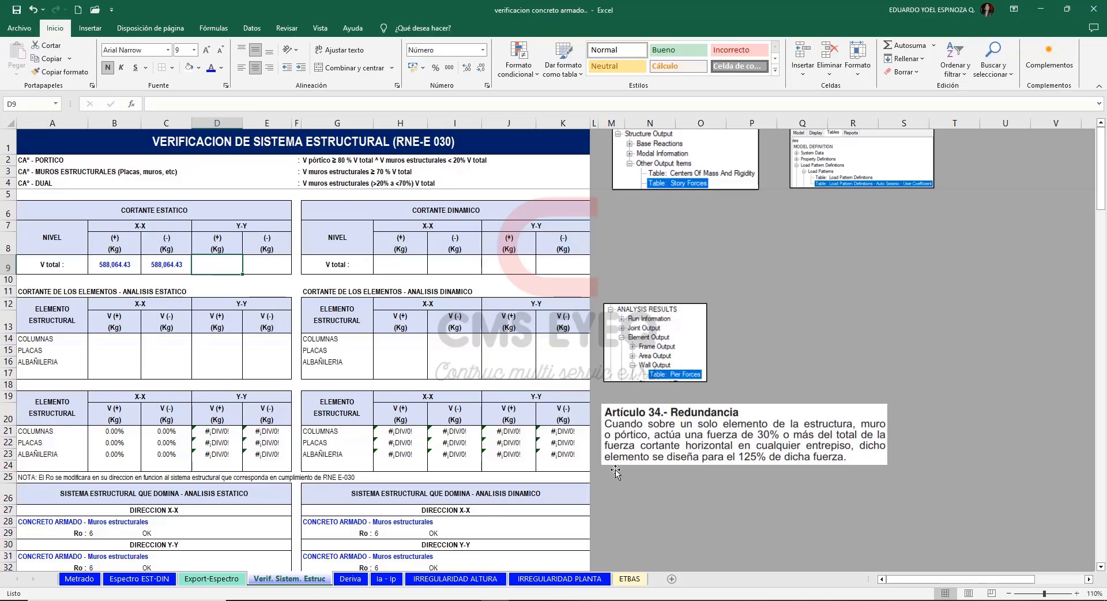
click(609, 600)
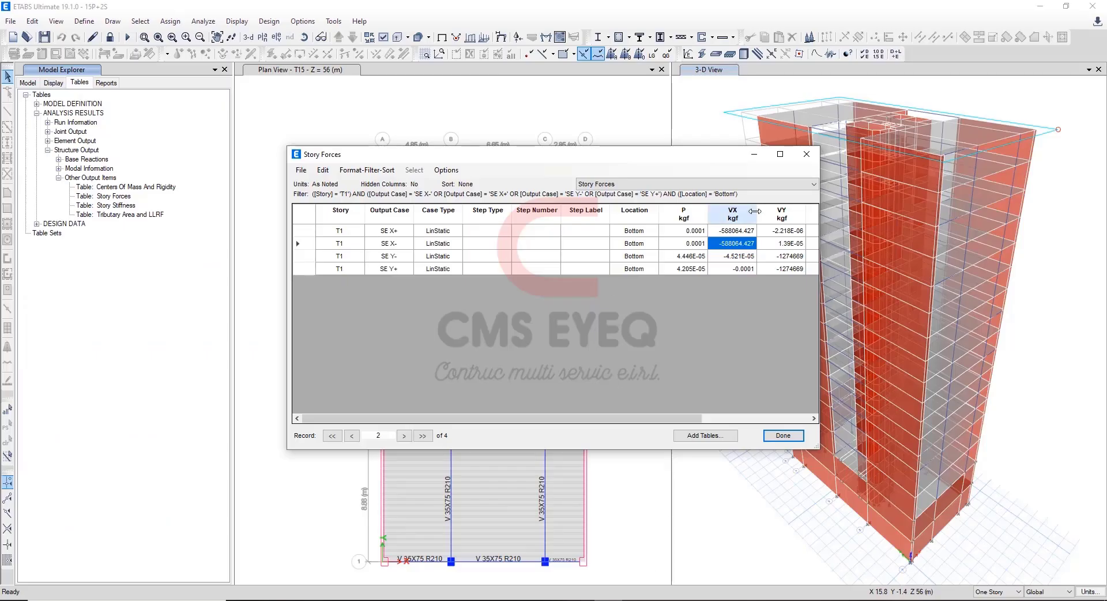
click(302, 257)
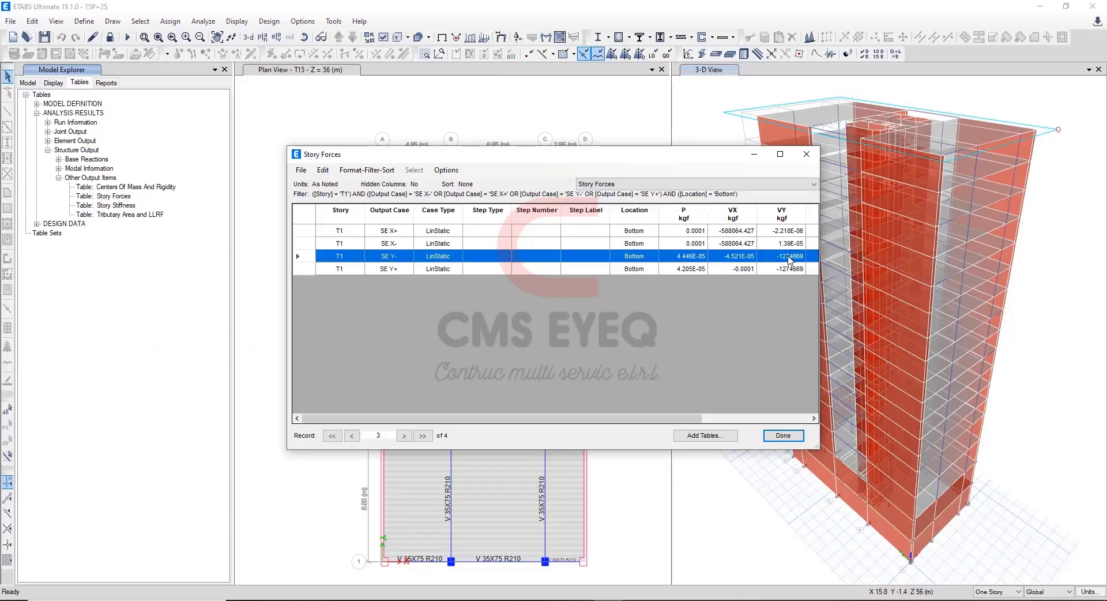
drag(789, 257, 800, 270)
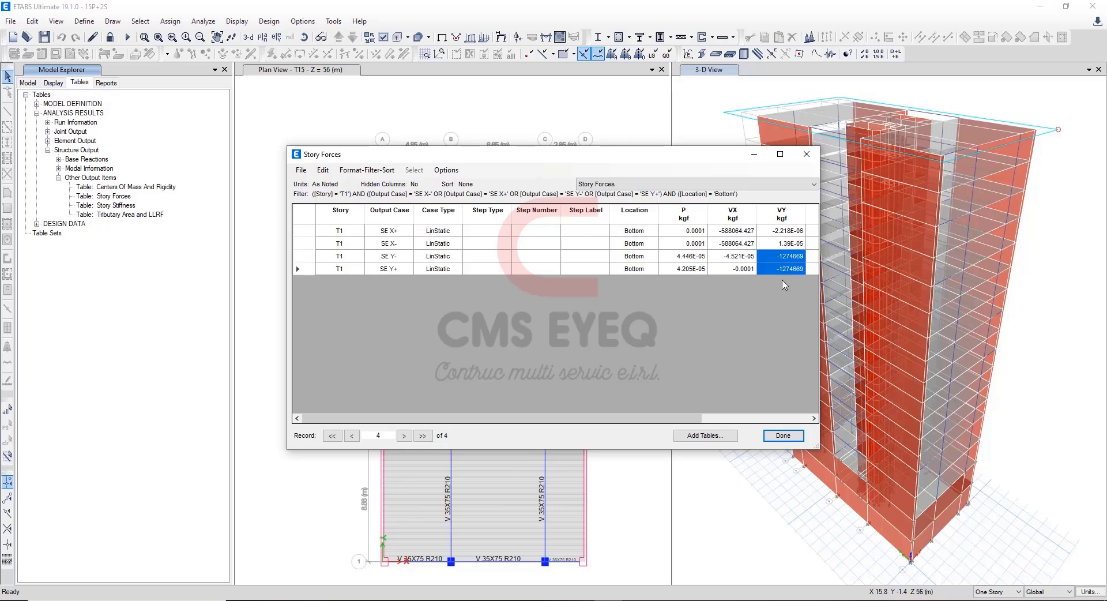
click(788, 271)
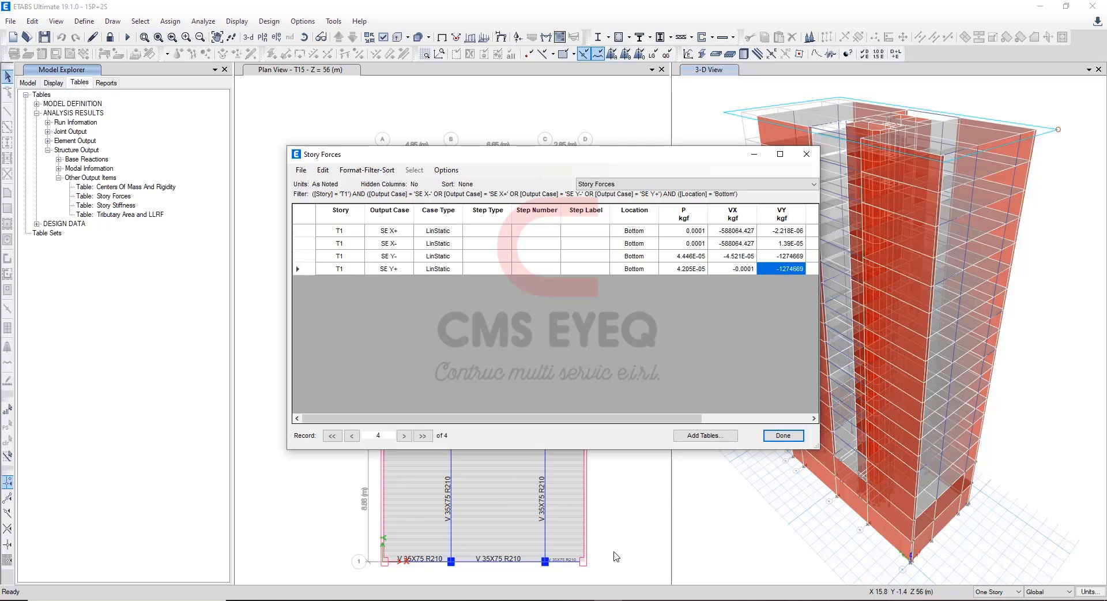
key(alt+Tab)
key(ctrl+v)
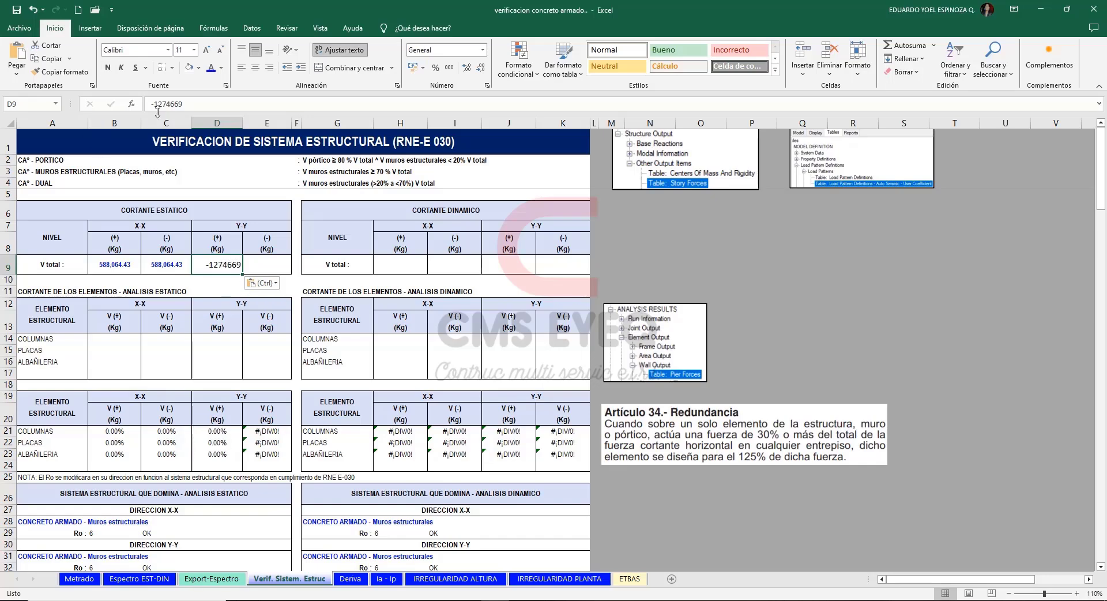
key(ctrl)
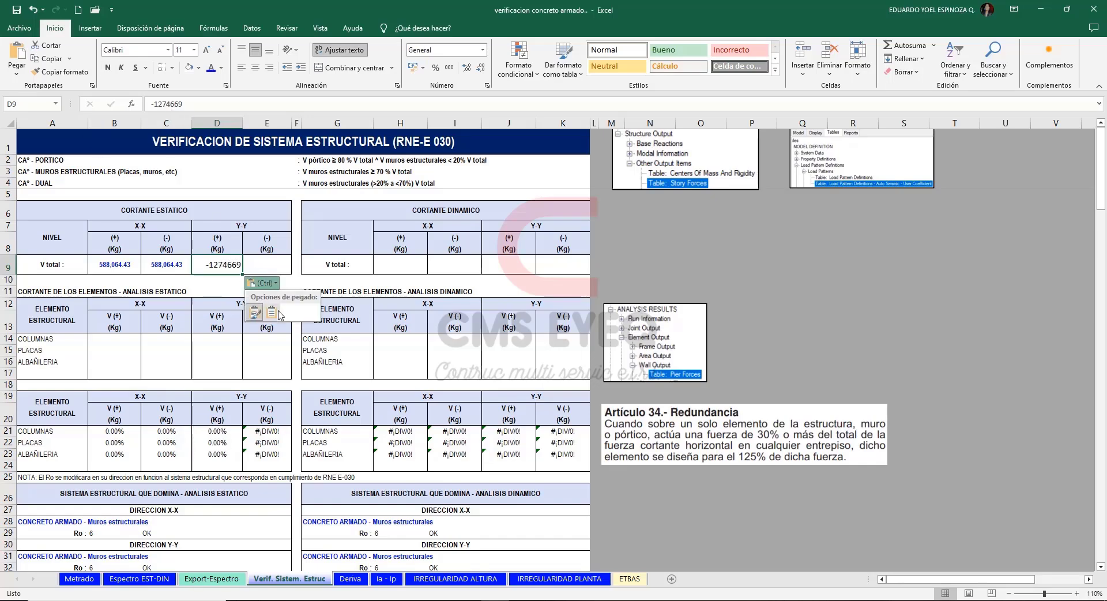
key(m)
click(157, 105)
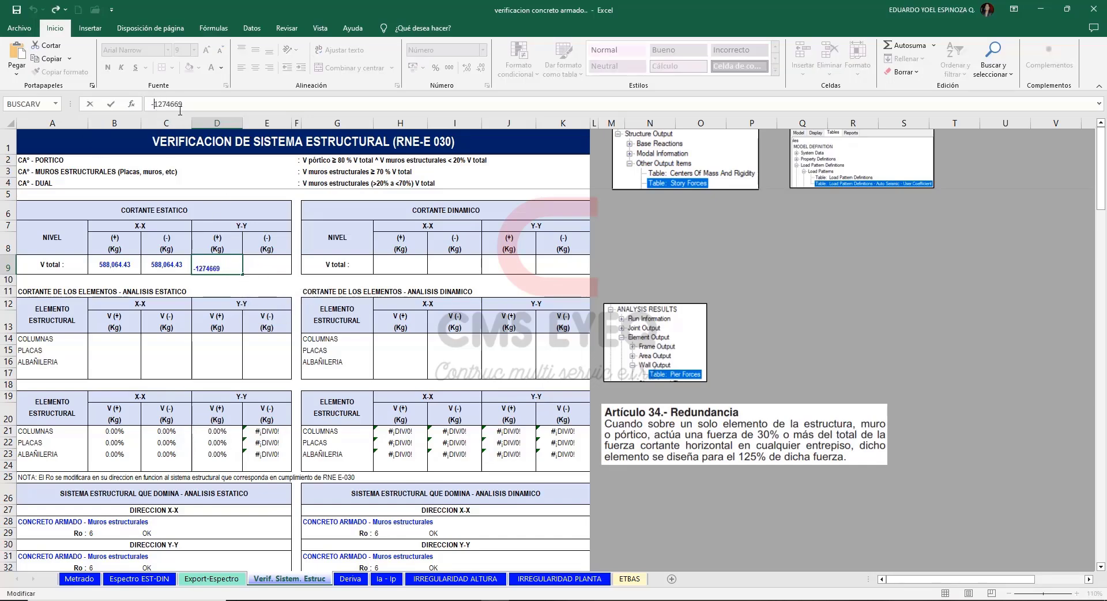
key(BackSpace)
key(Return)
Copy the static Y-Y (+) V total from D9 into the Y-Y (-) cell E9.
click(215, 266)
key(ctrl+c)
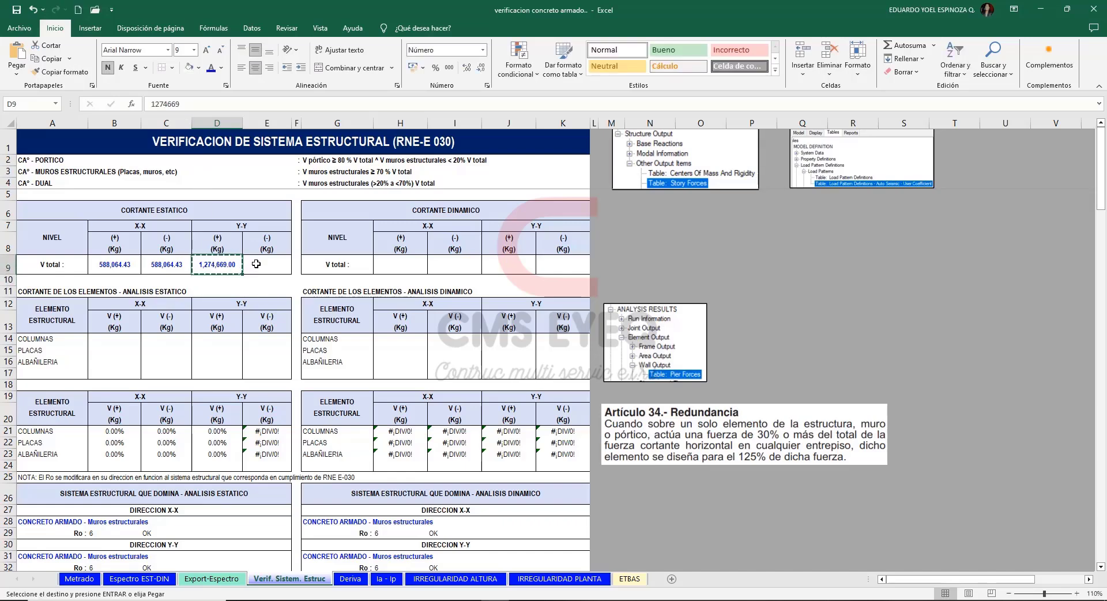
click(260, 266)
key(ctrl+v)
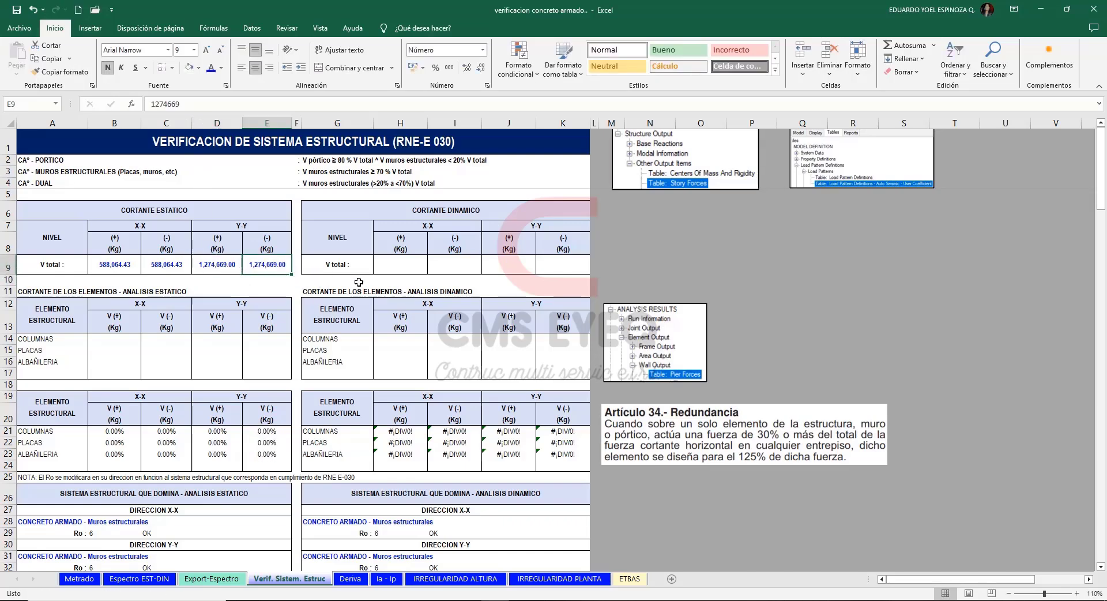
click(720, 263)
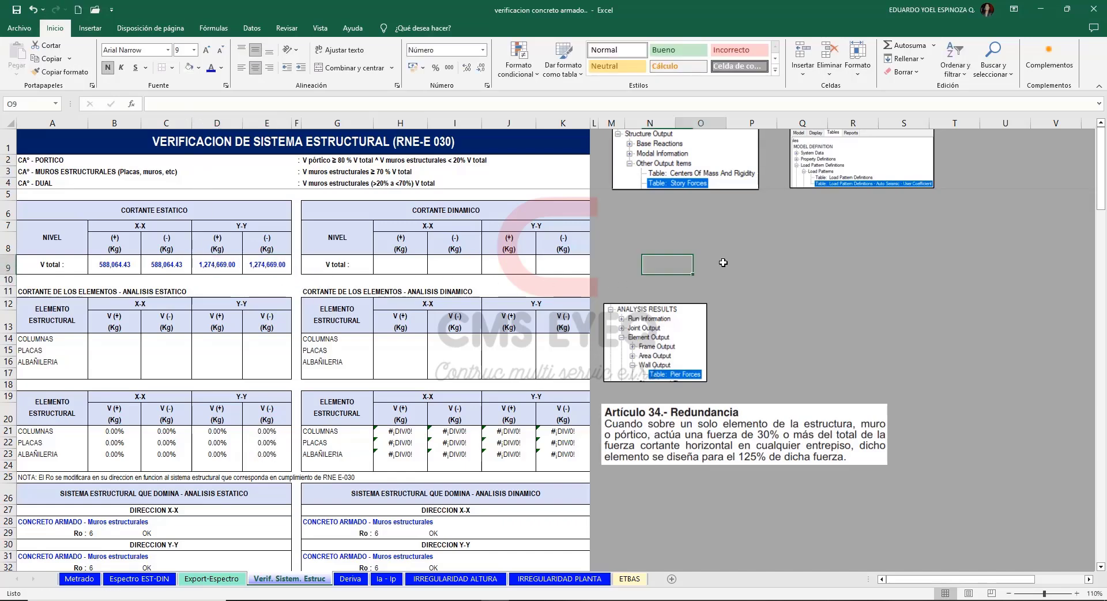
Filter the ETABS Story Forces output cases to SDX- (Masa Y-), SDX+ (Masa Y+), SDY- (Masa X-) and SDY+ (Masa X+).
click(411, 266)
key(alt+Tab)
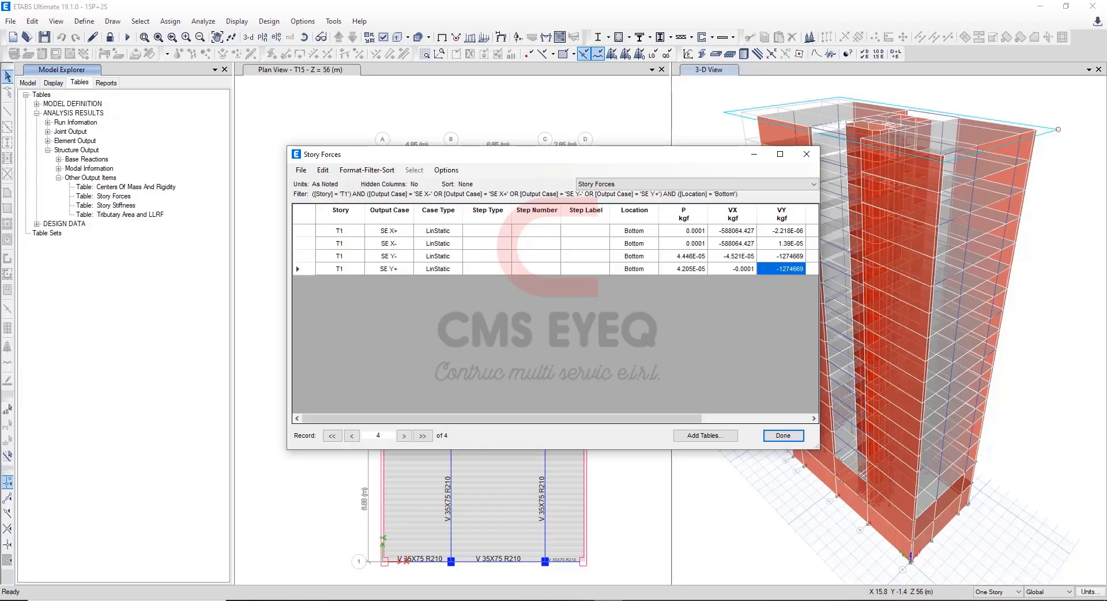
click(396, 221)
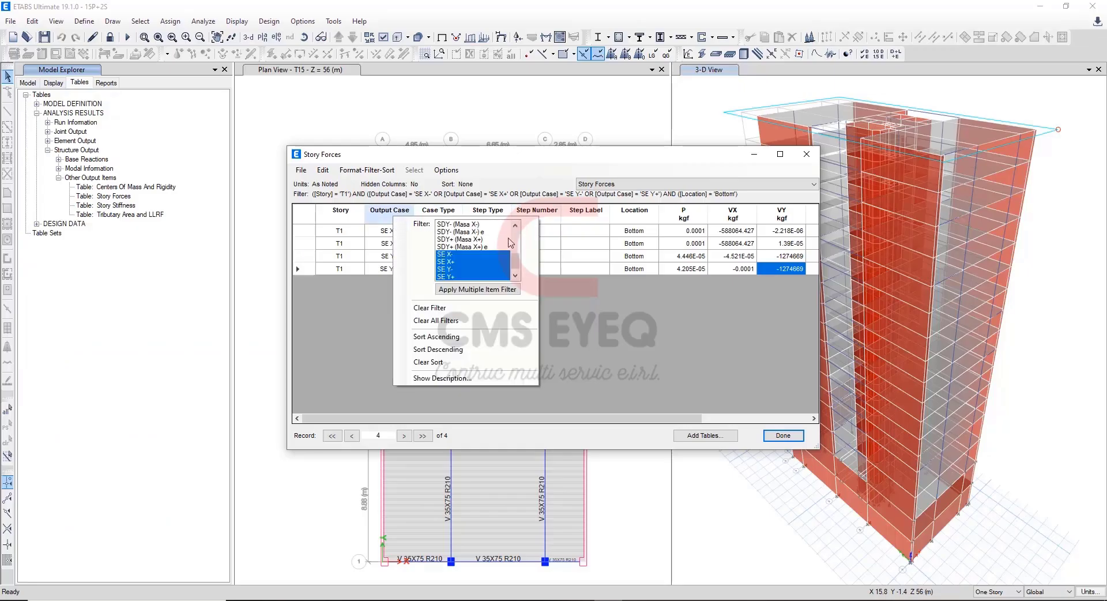
scroll(517, 256, up, 3)
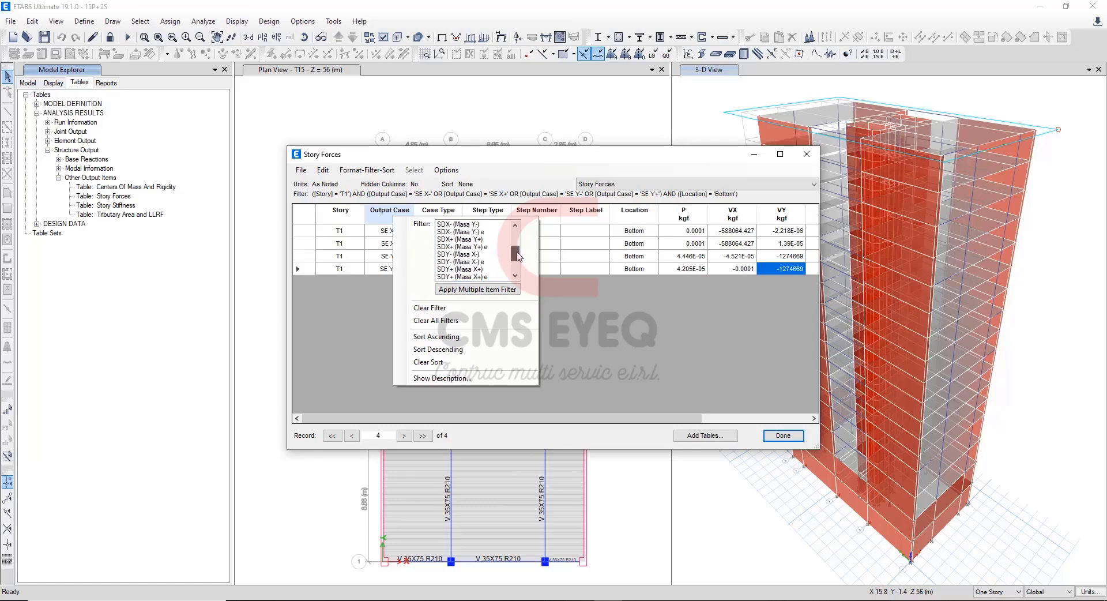
drag(517, 256, 521, 248)
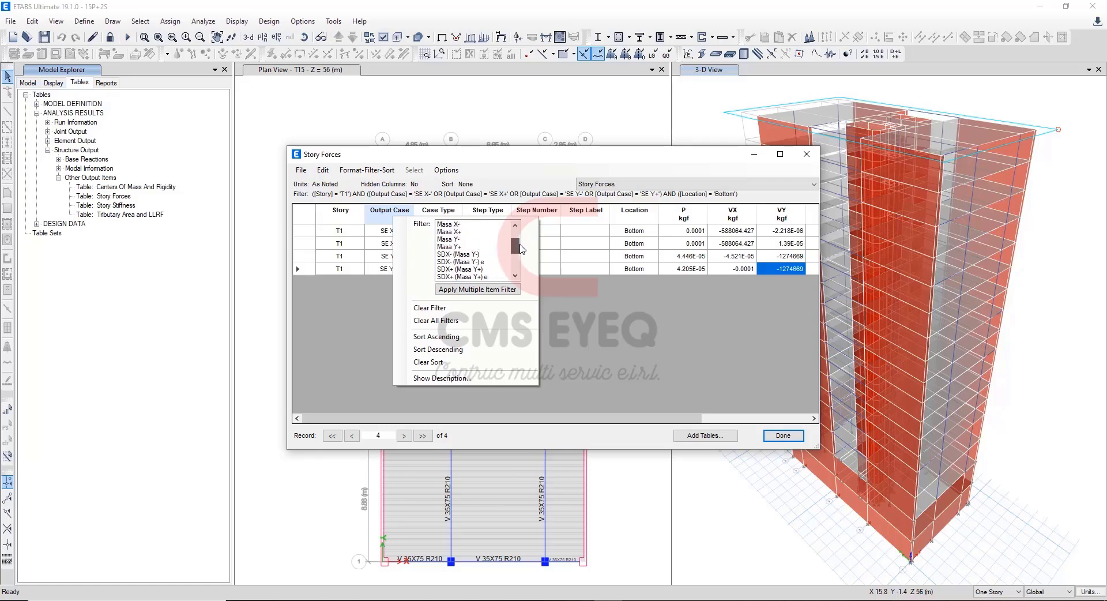
click(488, 254)
scroll(511, 243, down, 1)
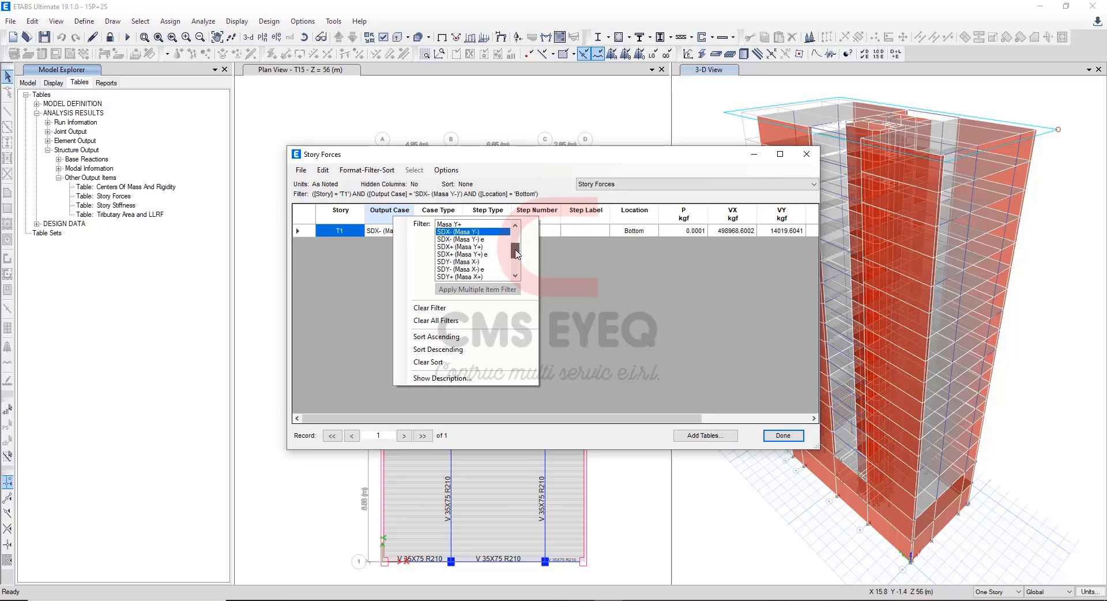
ctrl+click(509, 247)
scroll(514, 254, down, 1)
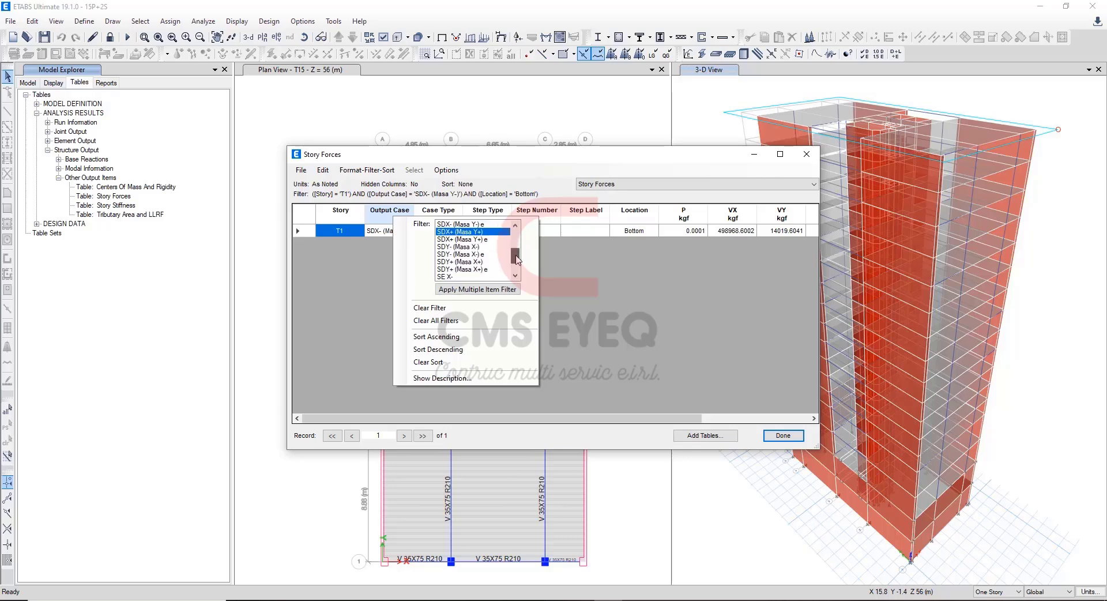
ctrl+click(483, 247)
ctrl+click(485, 263)
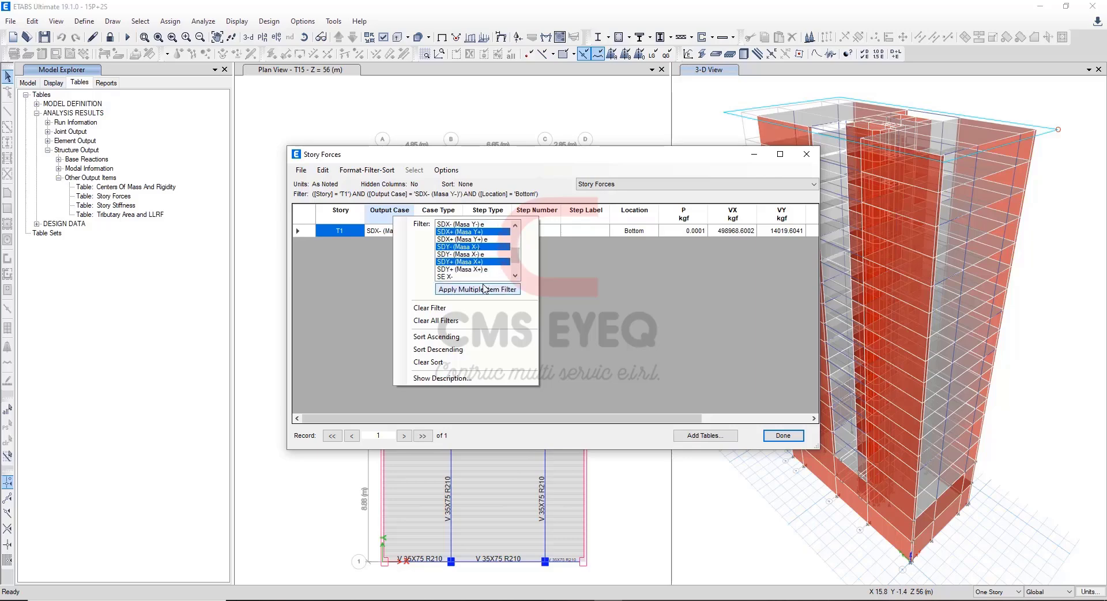
click(484, 289)
Copy the SDX+ (Masa Y+) shear VX, 498538.6189, into Excel's dynamic X-X (+) V total cell H9, keeping the cell's formatting.
click(323, 234)
click(311, 233)
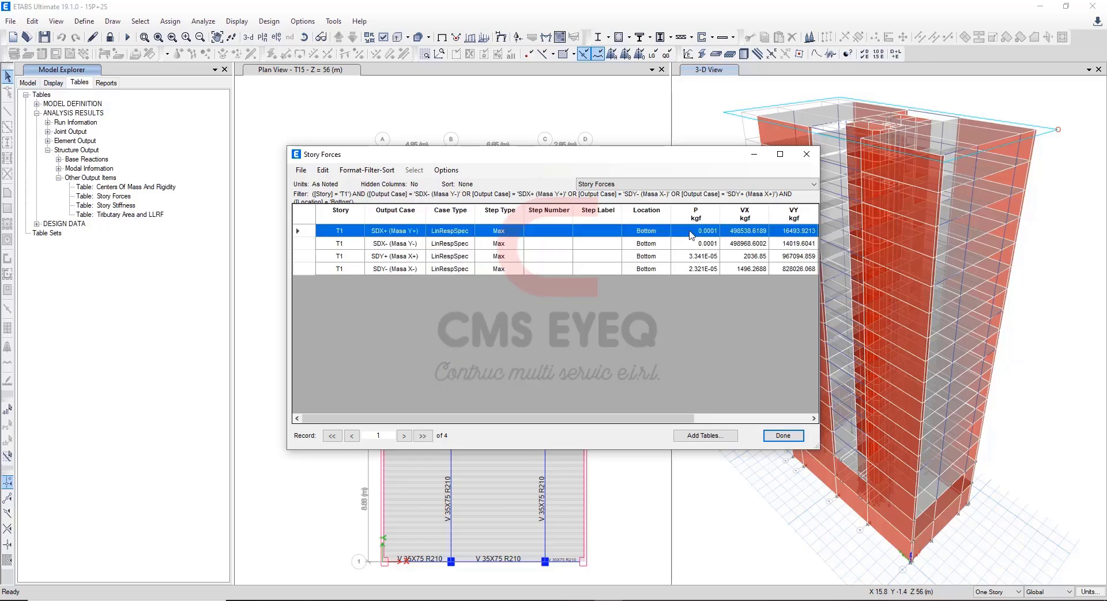
click(762, 232)
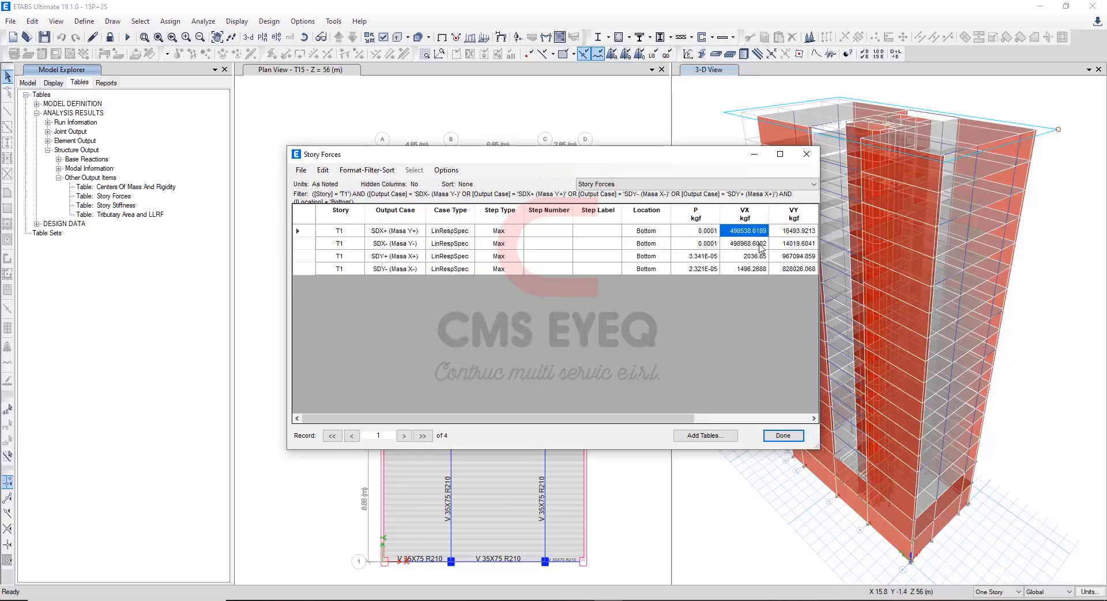
key(alt+Tab)
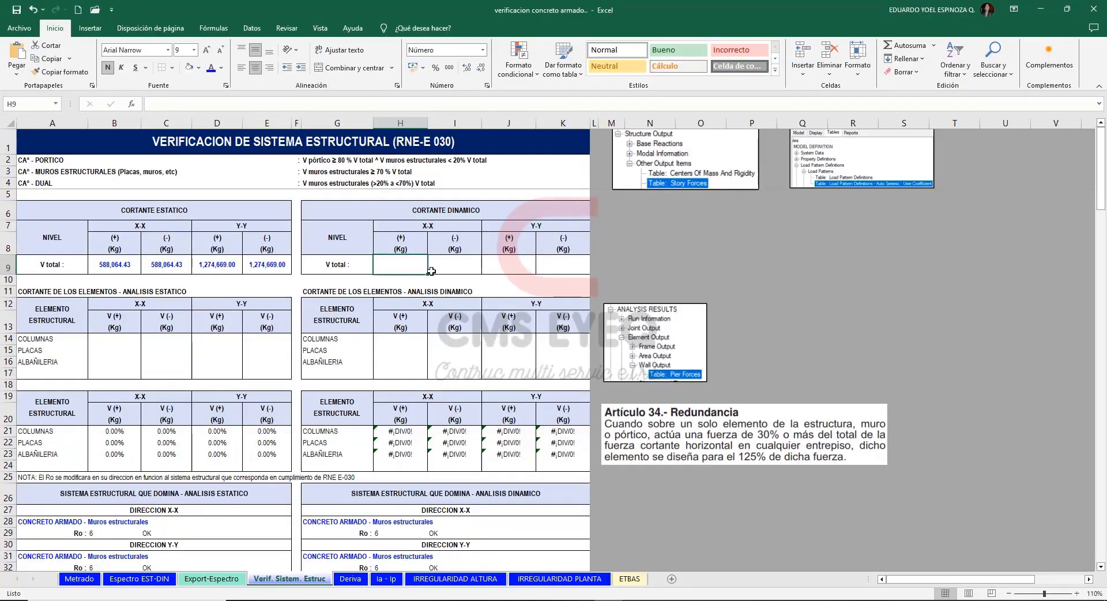
text(498538.6189)
click(448, 283)
click(478, 315)
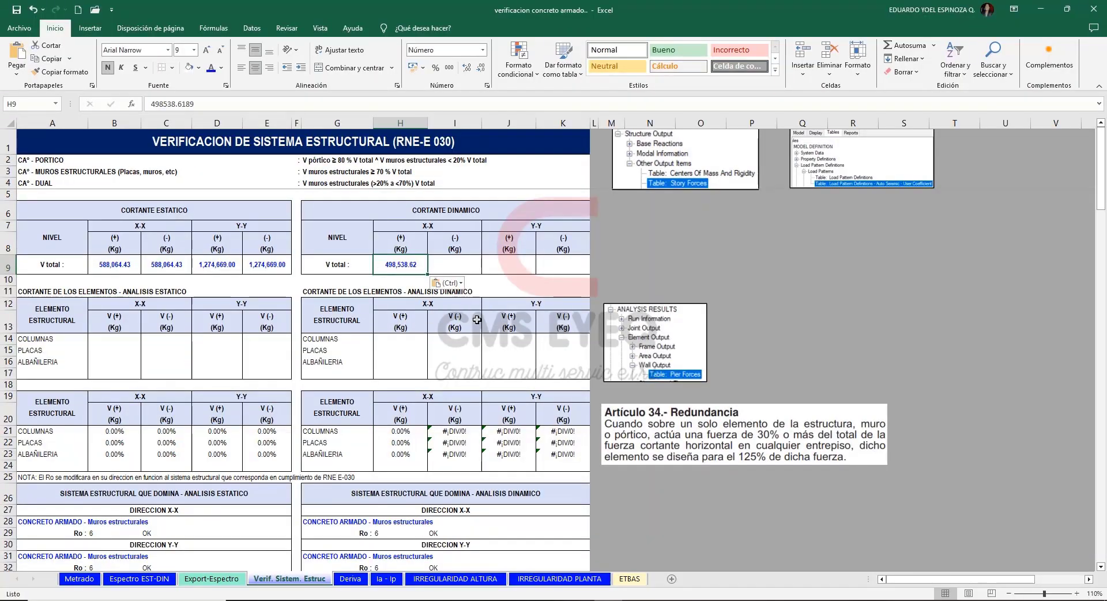
Copy the SDX- (Masa Y-) shear VX, 498968.6002, from ETABS into Excel's dynamic X-X (-) V total cell I9, keeping the cell's formatting.
key(alt+Tab)
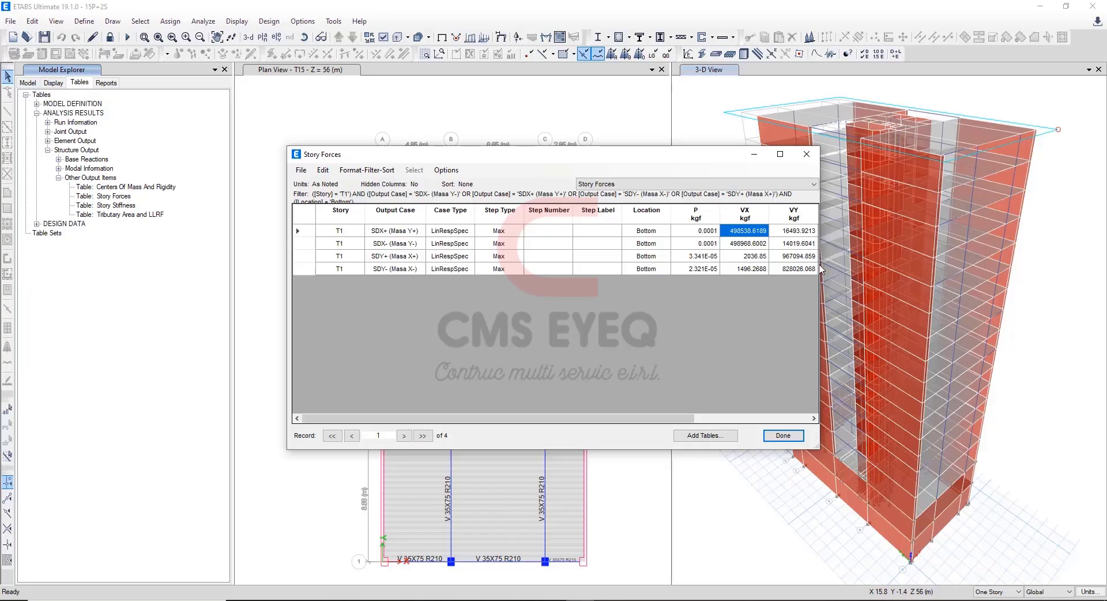
click(755, 245)
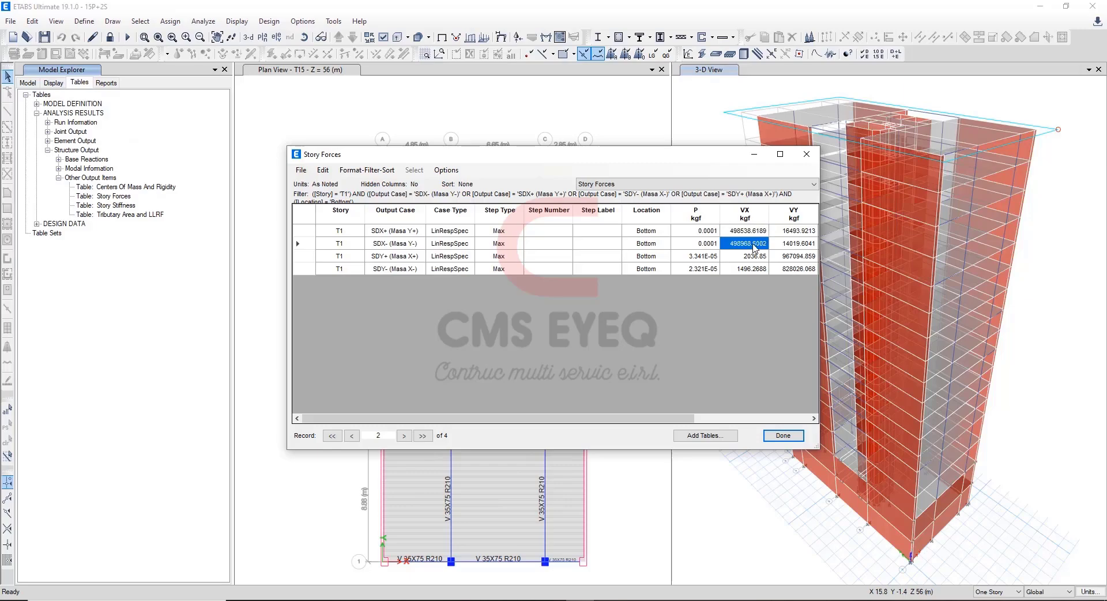
key(alt+Tab)
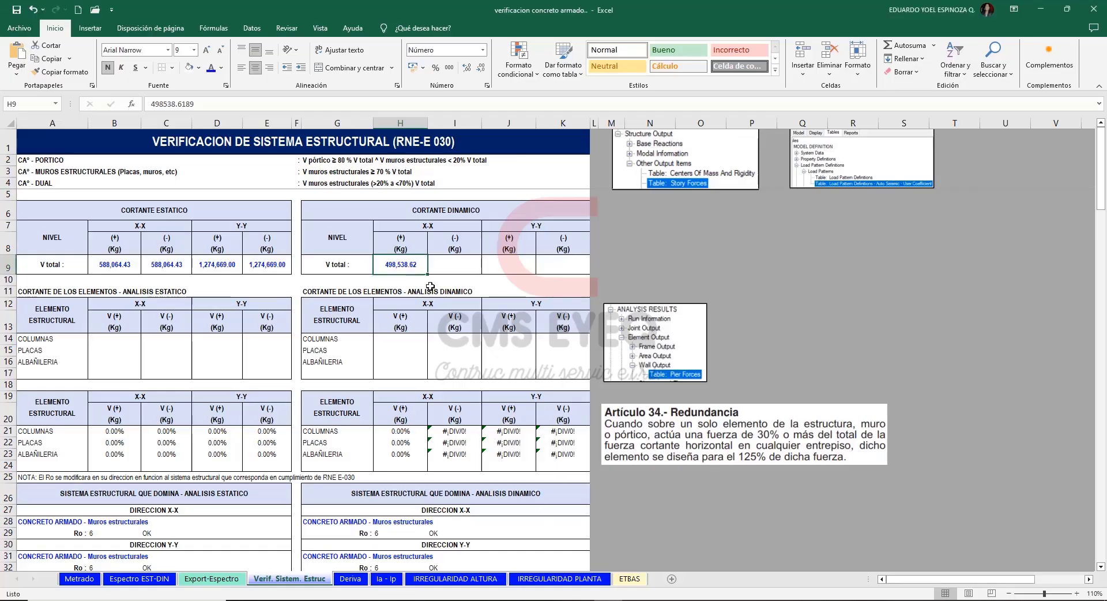
click(447, 268)
text(498968.6002)
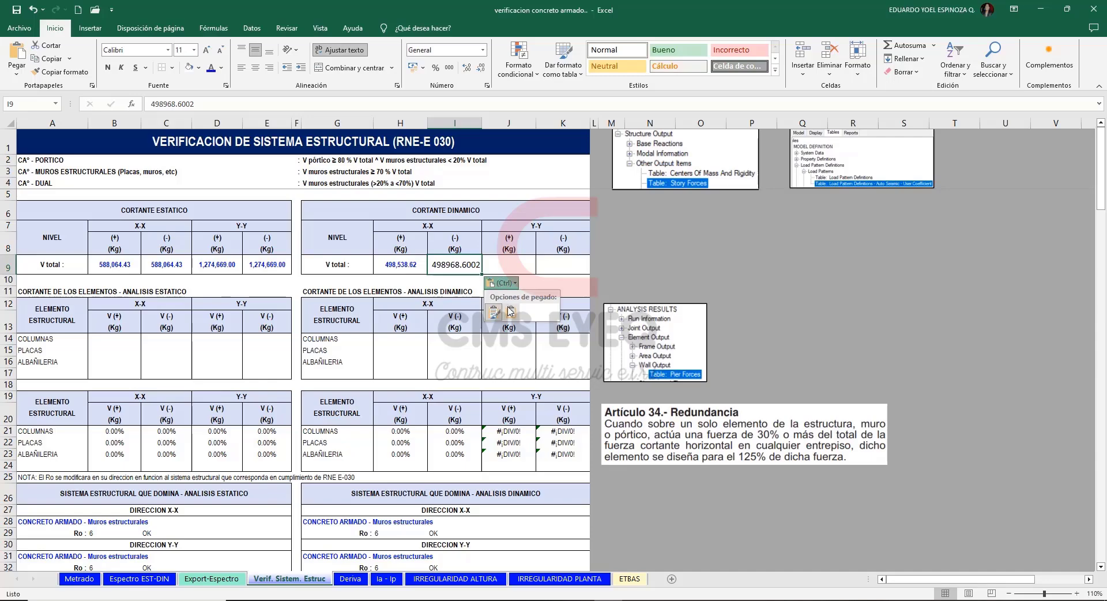
Copy the SDY+ (Masa X+) shear VY, 967094.859, from ETABS into Excel's dynamic Y-Y (+) V total cell J9, keeping the cell's formatting.
click(507, 265)
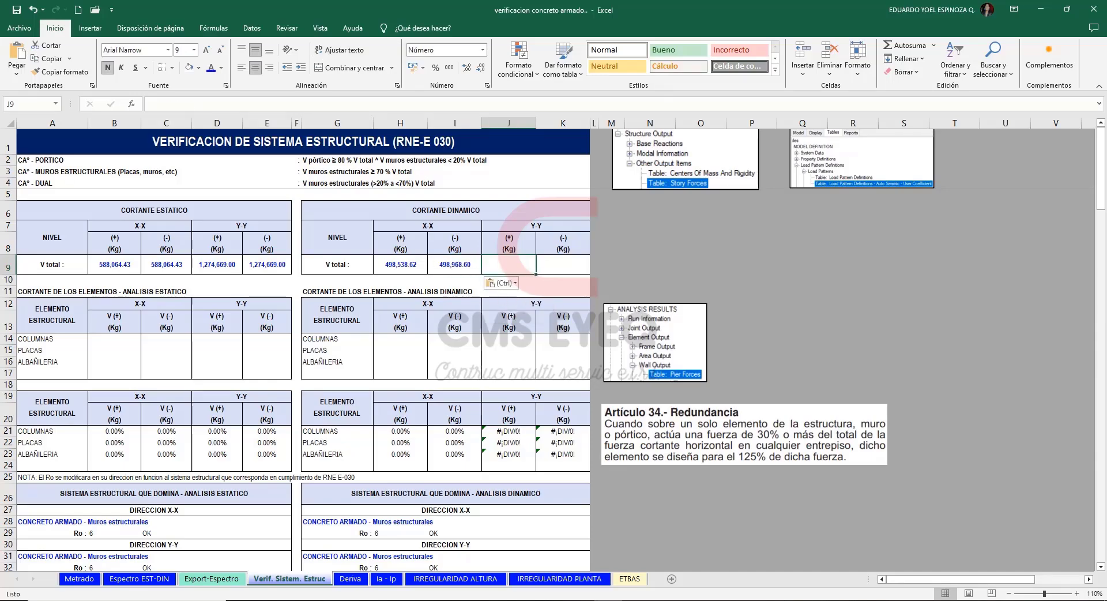
key(alt+Tab)
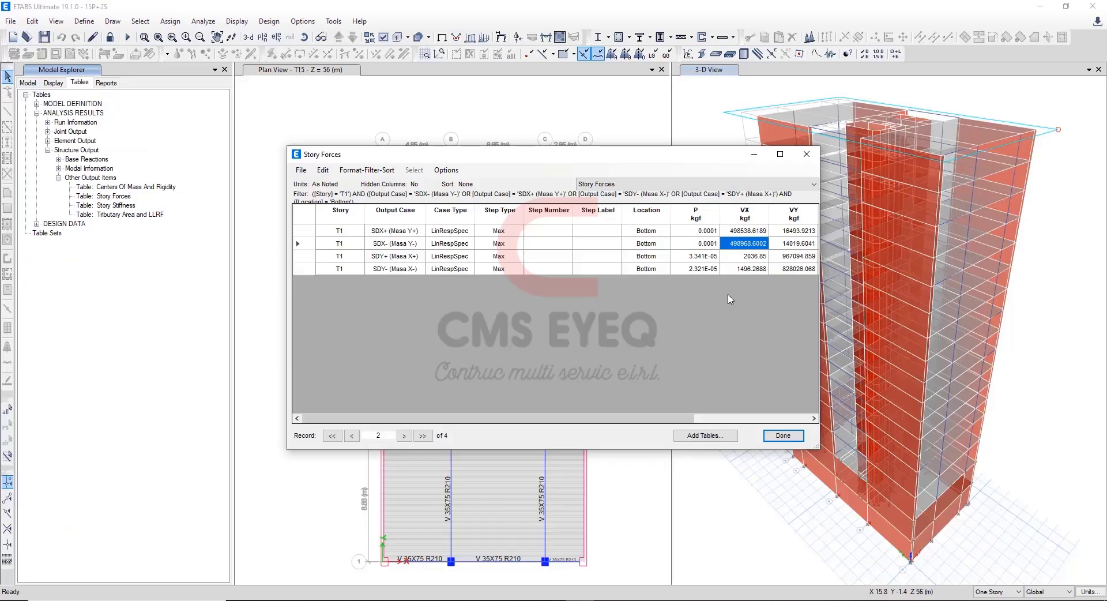
click(307, 257)
click(794, 259)
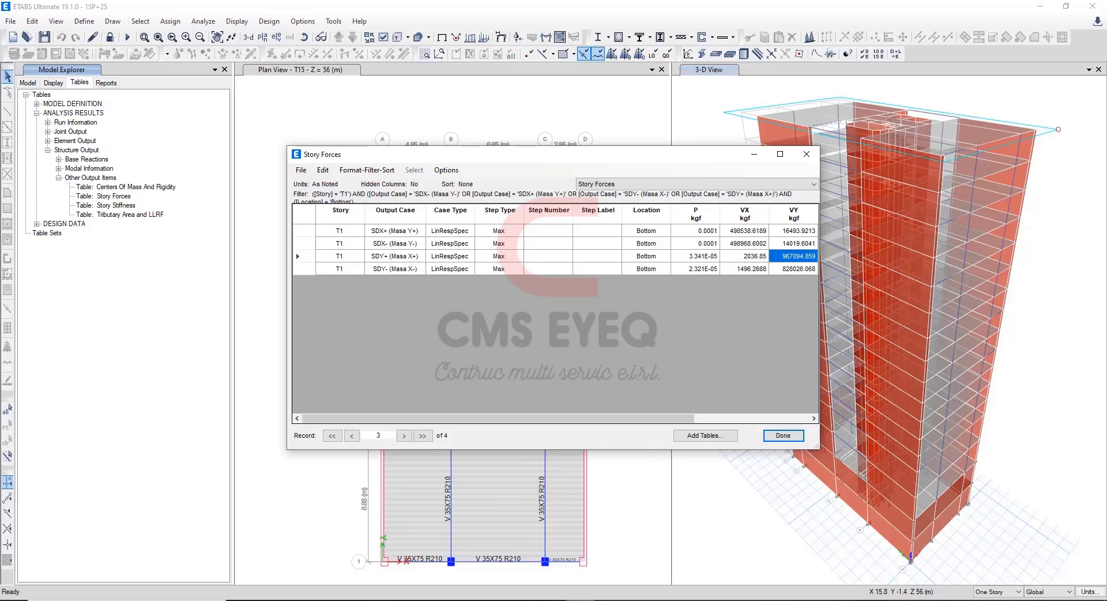
key(alt+Tab)
text(967094.859)
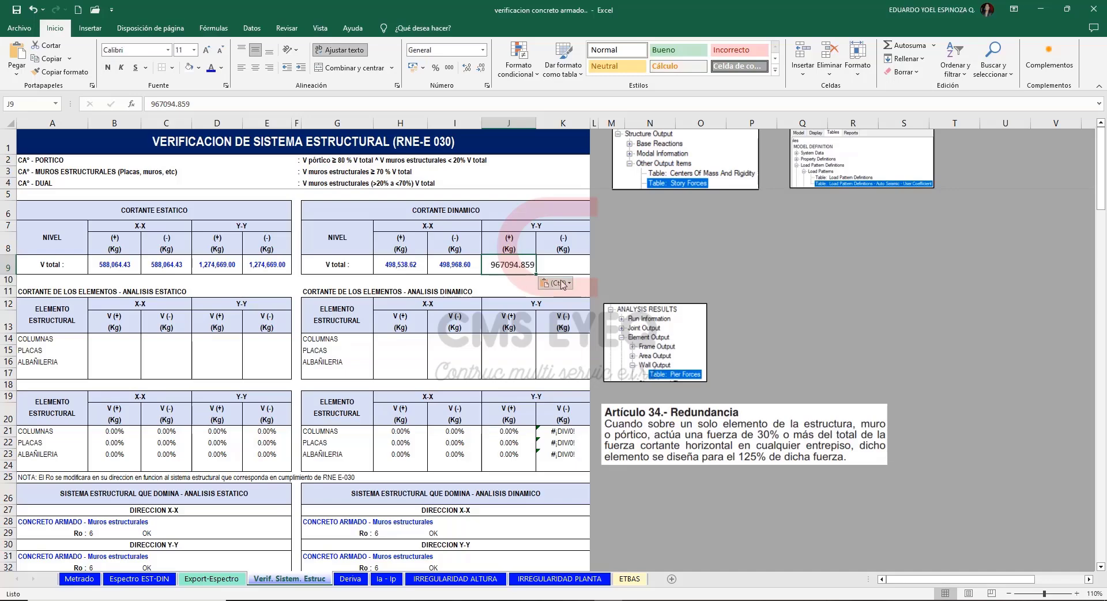
click(562, 283)
click(566, 313)
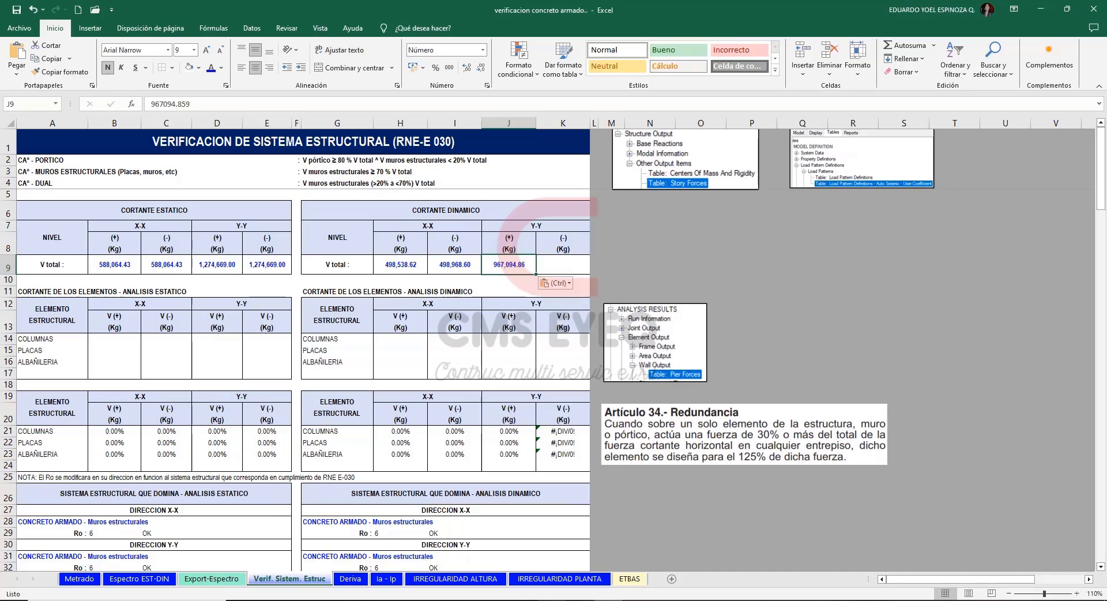
Copy the SDY- (Masa X-) shear VY, 828026.068, from ETABS into Excel's dynamic Y-Y (-) V total cell K9, keeping the cell's formatting.
key(alt+Tab)
key(alt+Tab)
key(alt+Tab)
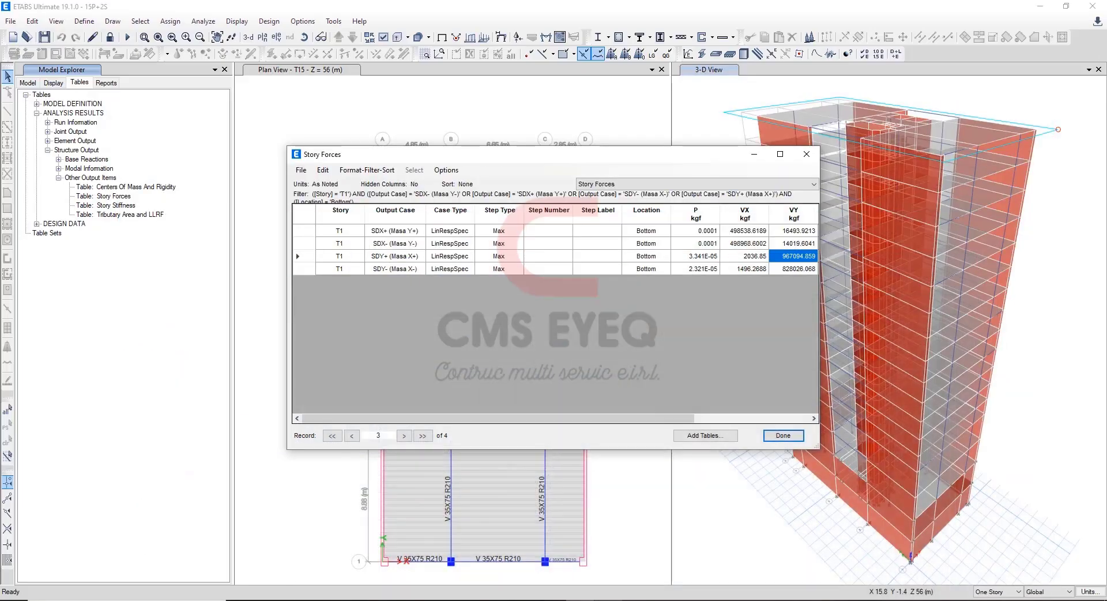
click(785, 271)
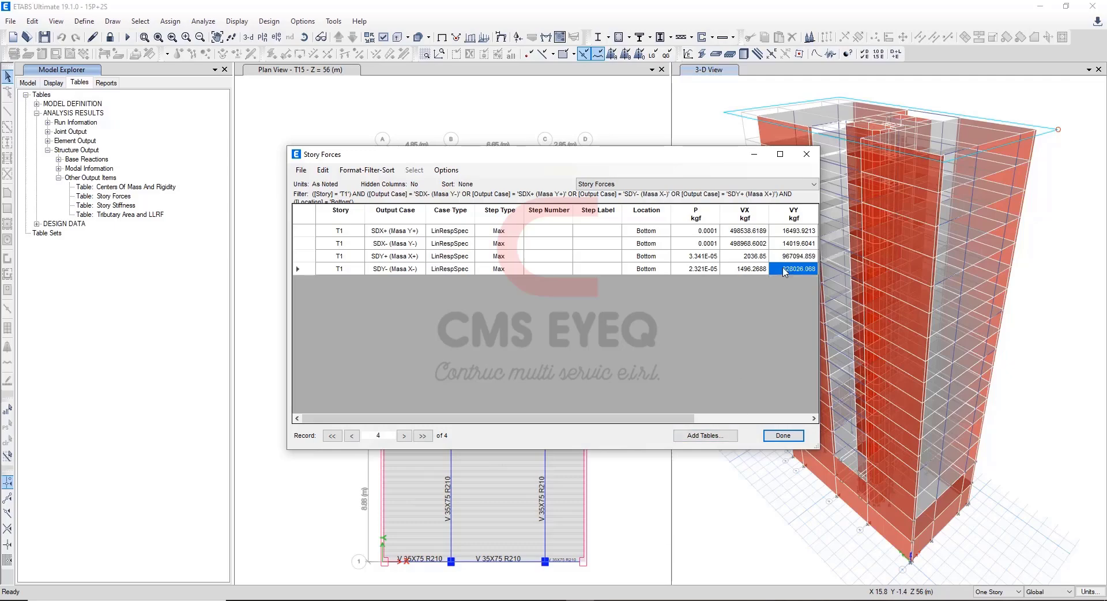
key(alt+Tab)
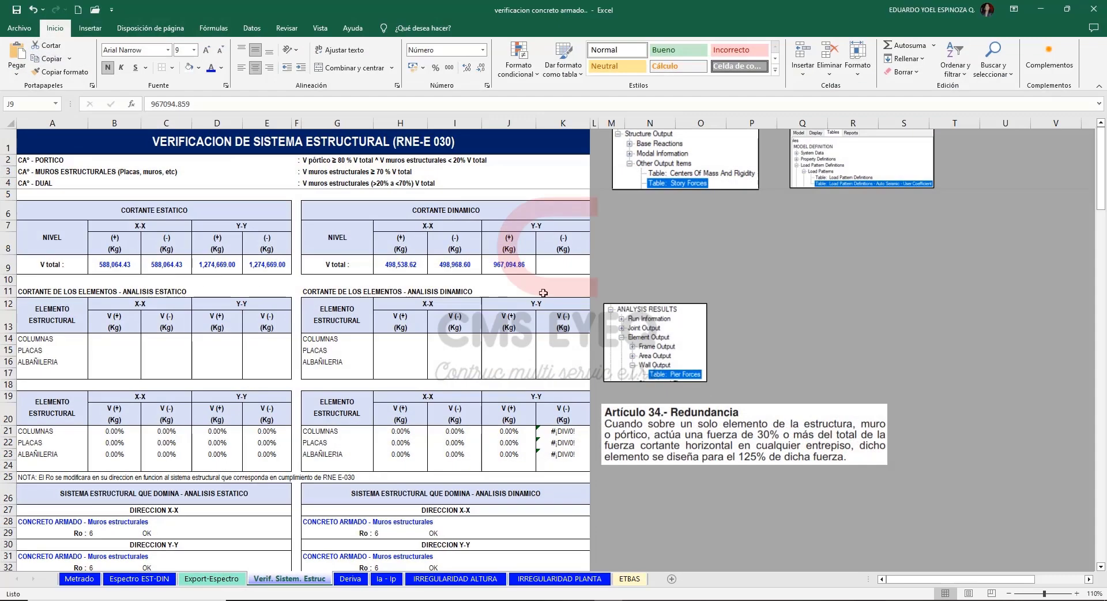
click(552, 267)
text(828026.068)
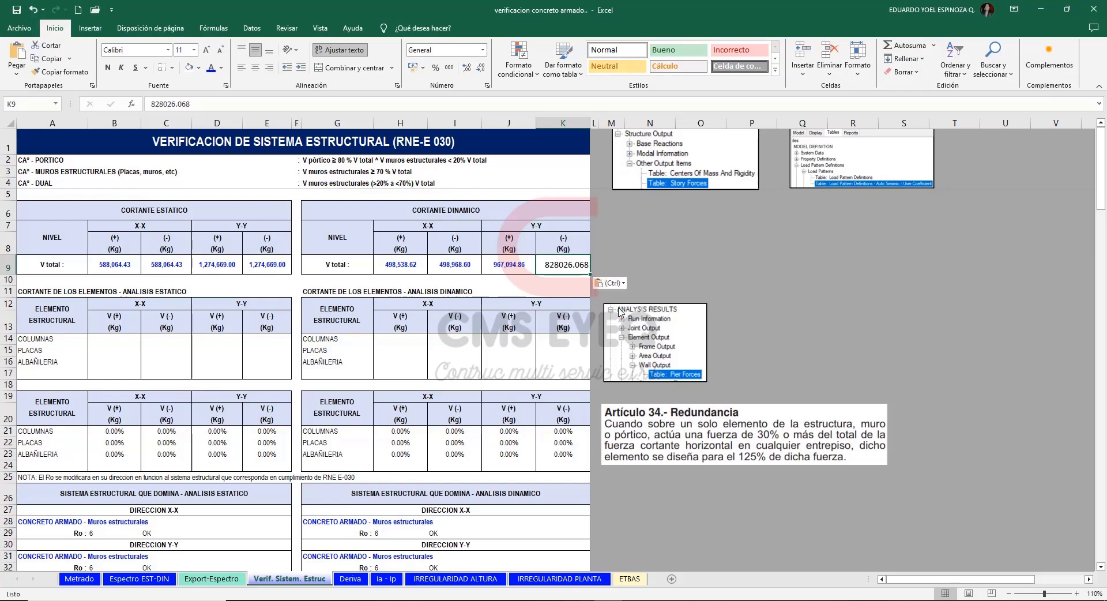
click(664, 245)
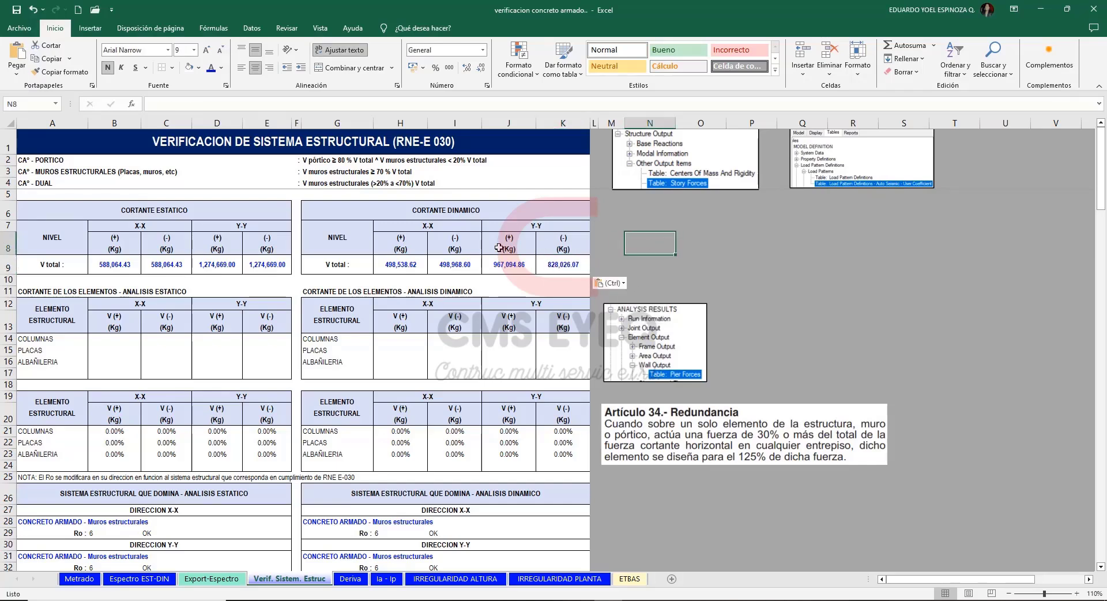
click(691, 262)
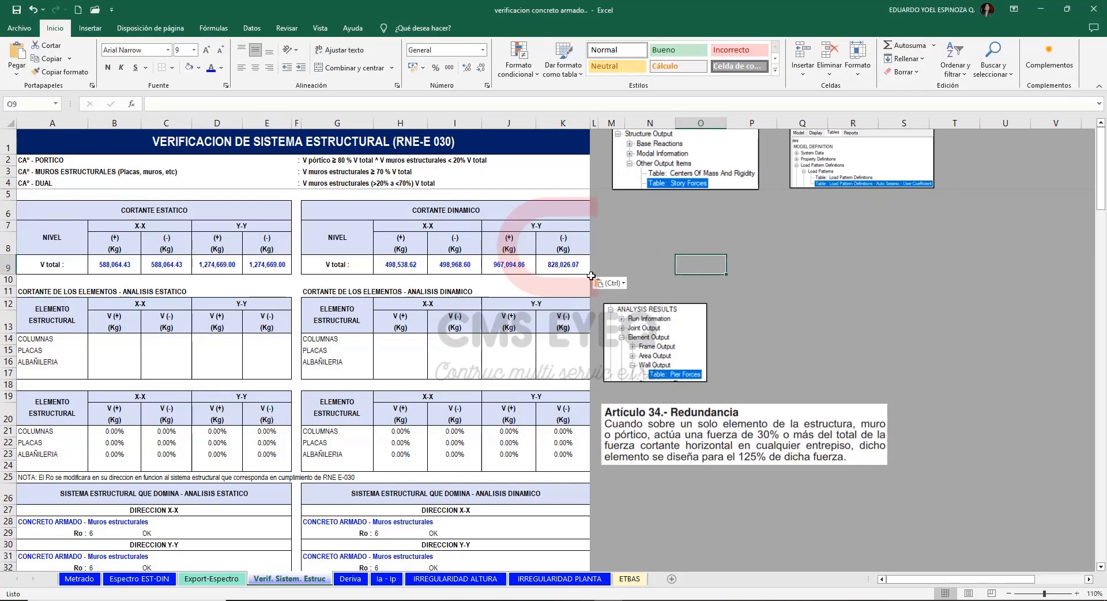
drag(115, 264, 244, 264)
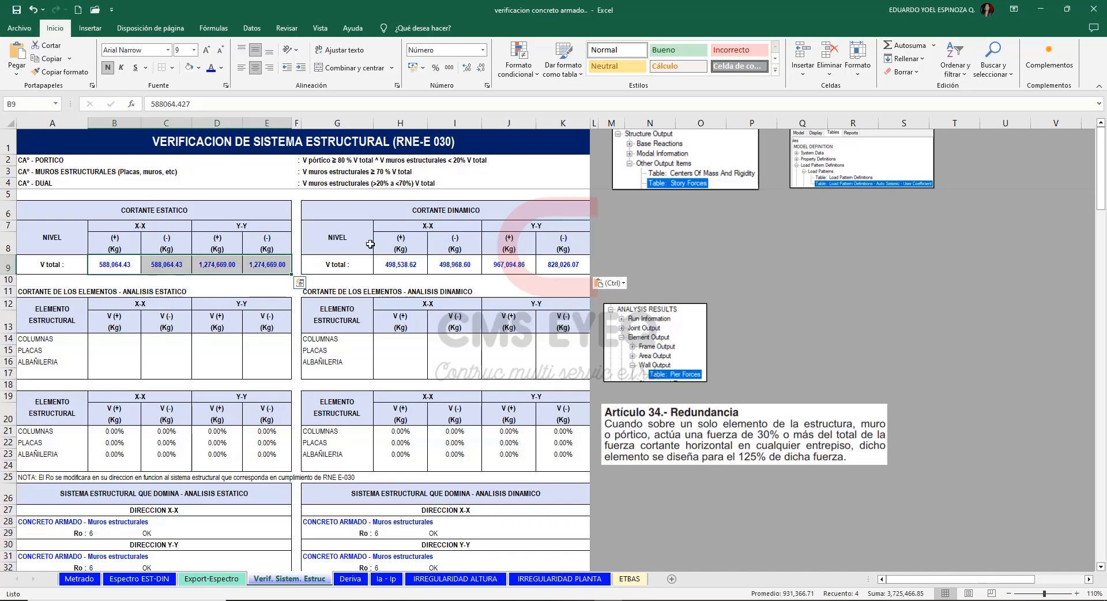
click(653, 268)
click(97, 352)
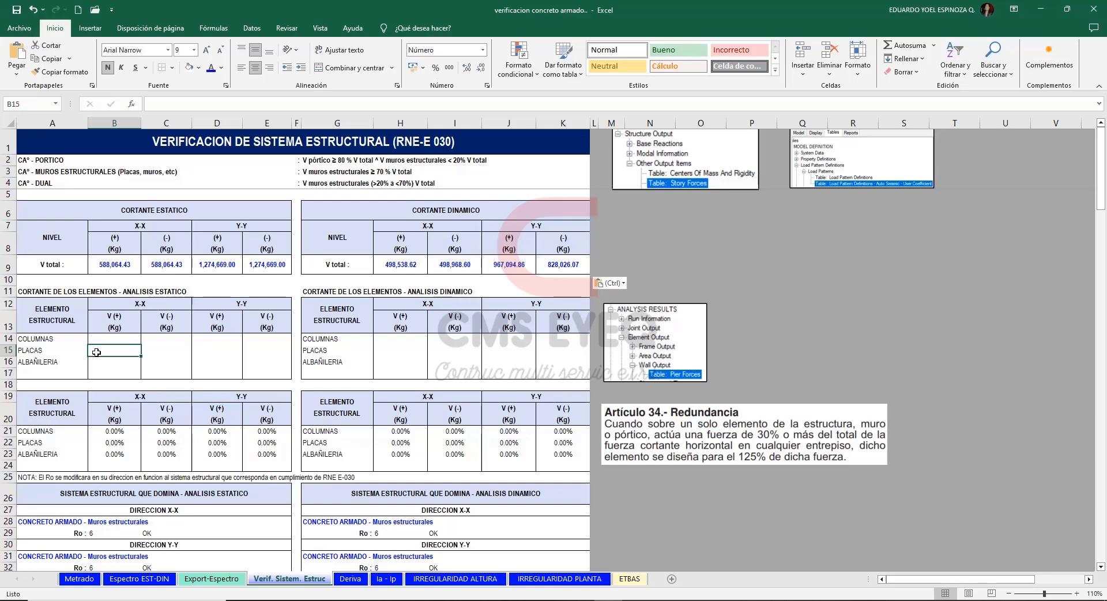
Switch to ETABS and open the Pier Forces table from the wall output analysis results.
mouse_move(580, 600)
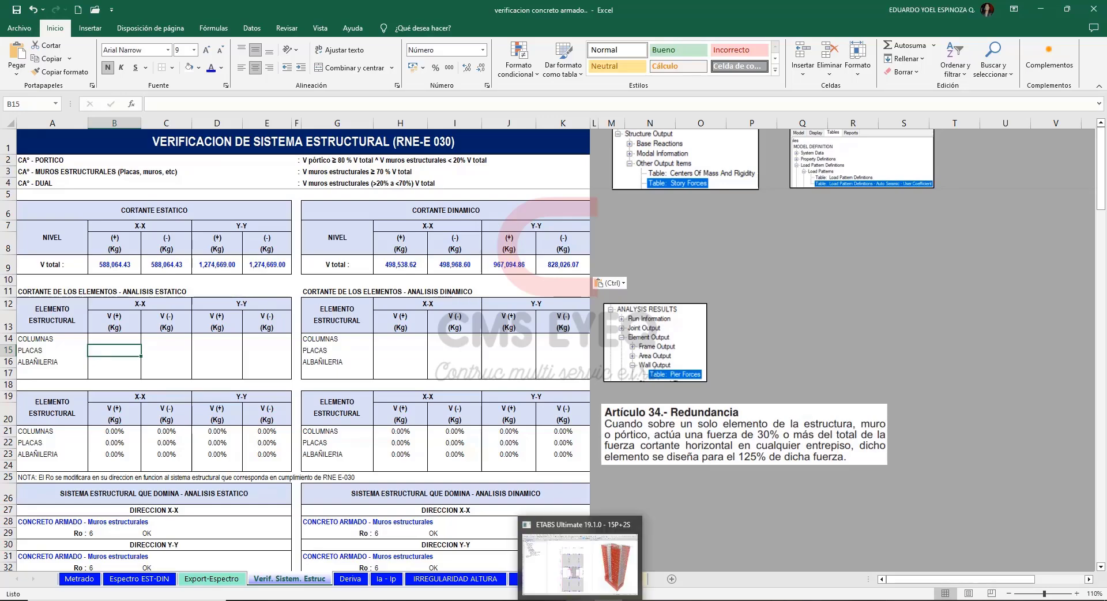
click(581, 562)
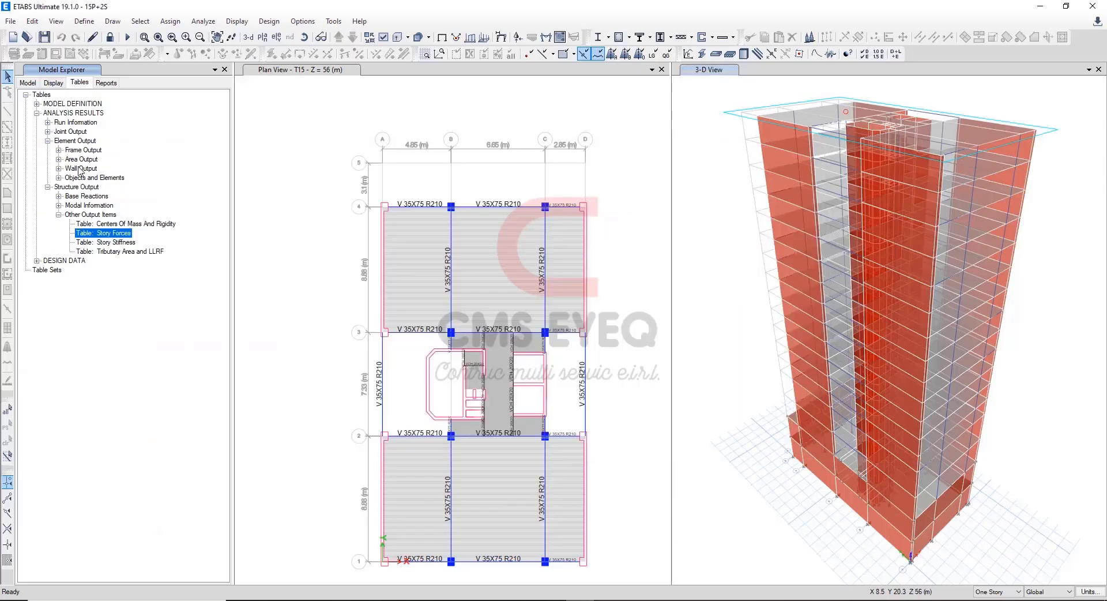
click(58, 168)
click(103, 179)
right_click(112, 184)
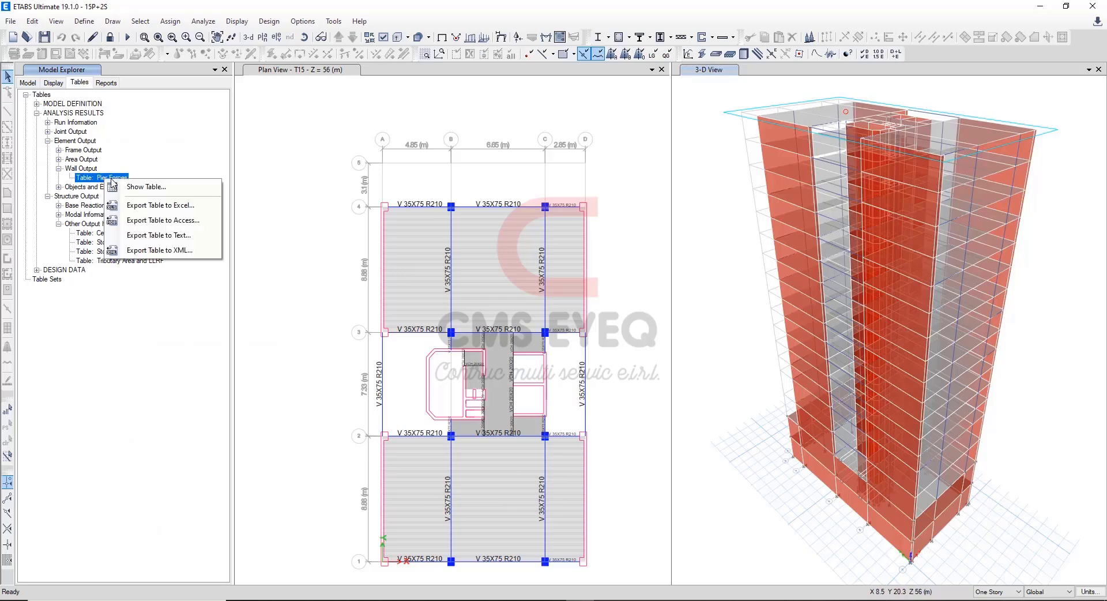
click(138, 187)
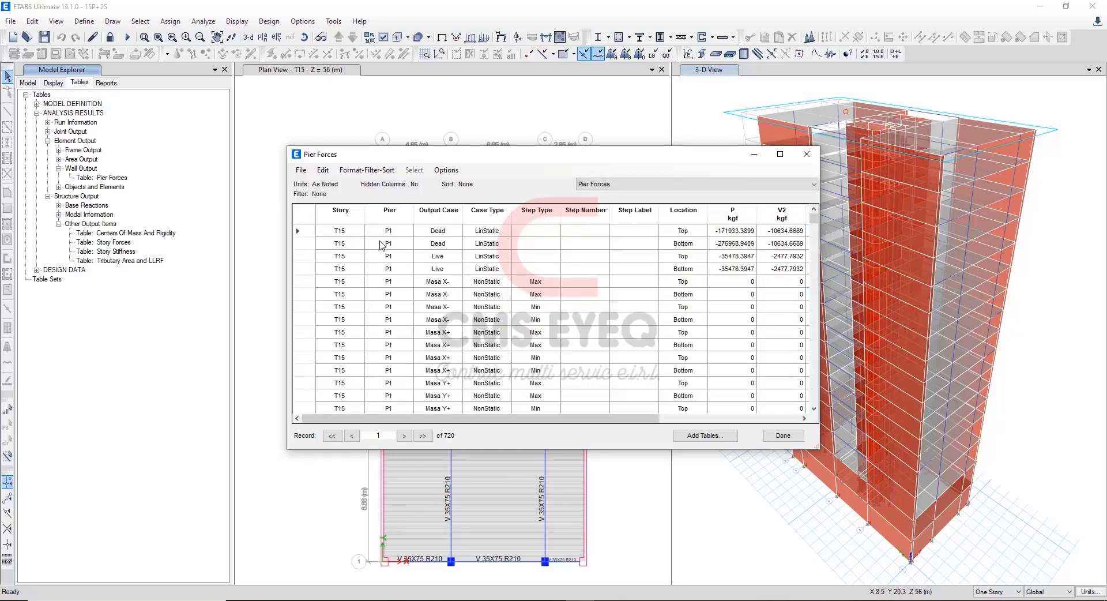
Filter the Pier Forces table to story T1 and location Bottom.
right_click(347, 219)
click(397, 228)
right_click(676, 211)
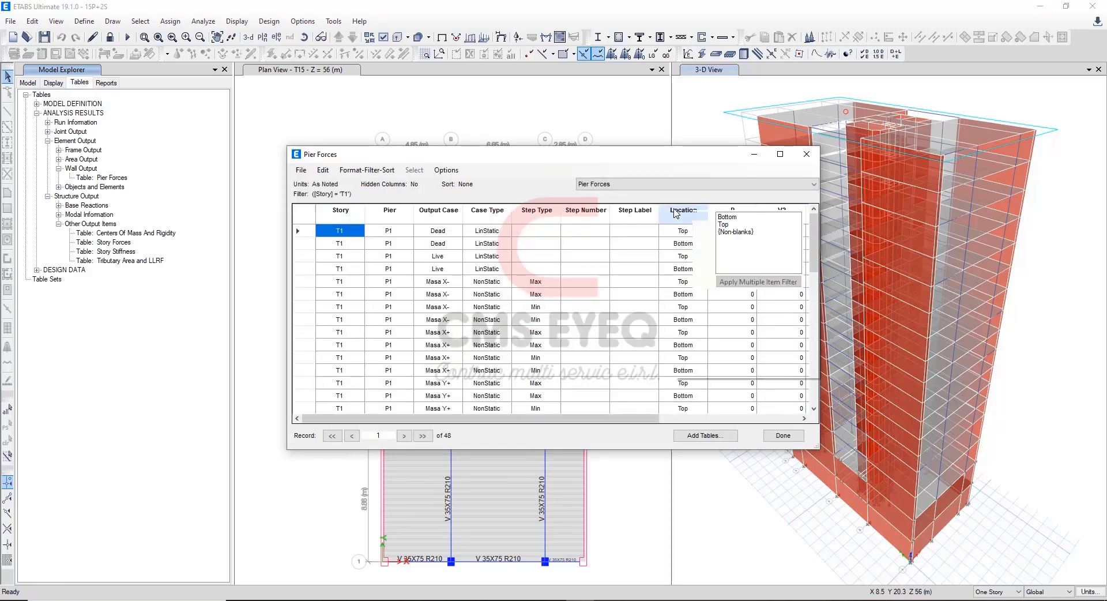
click(732, 217)
Filter the output cases to SE X-, SE X+, SE Y- and SE Y+, and resize the table window to show the V3 column.
right_click(439, 213)
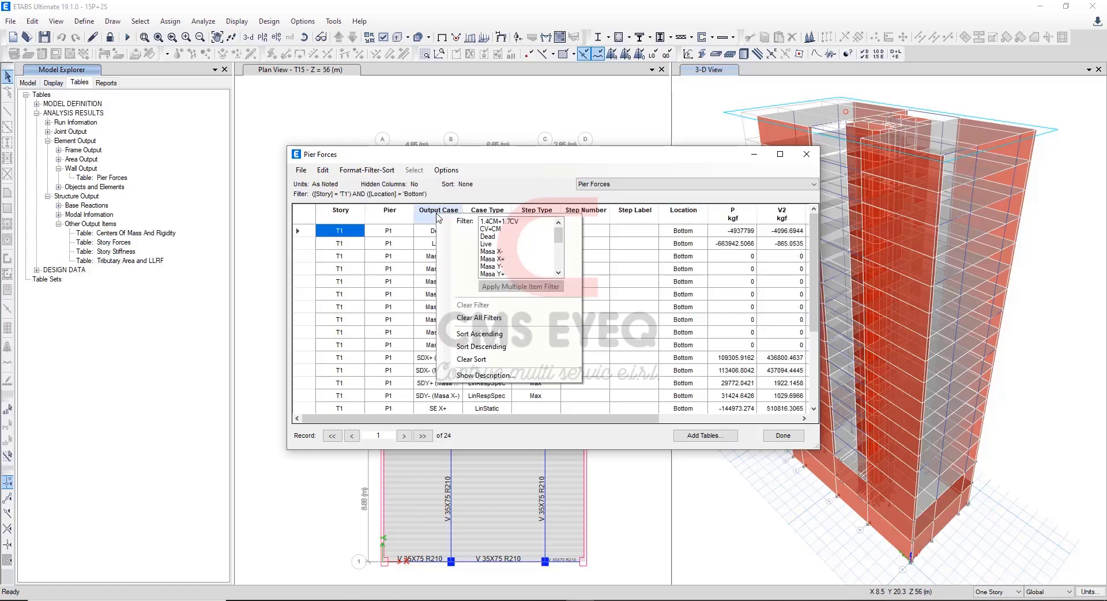
drag(557, 234, 554, 258)
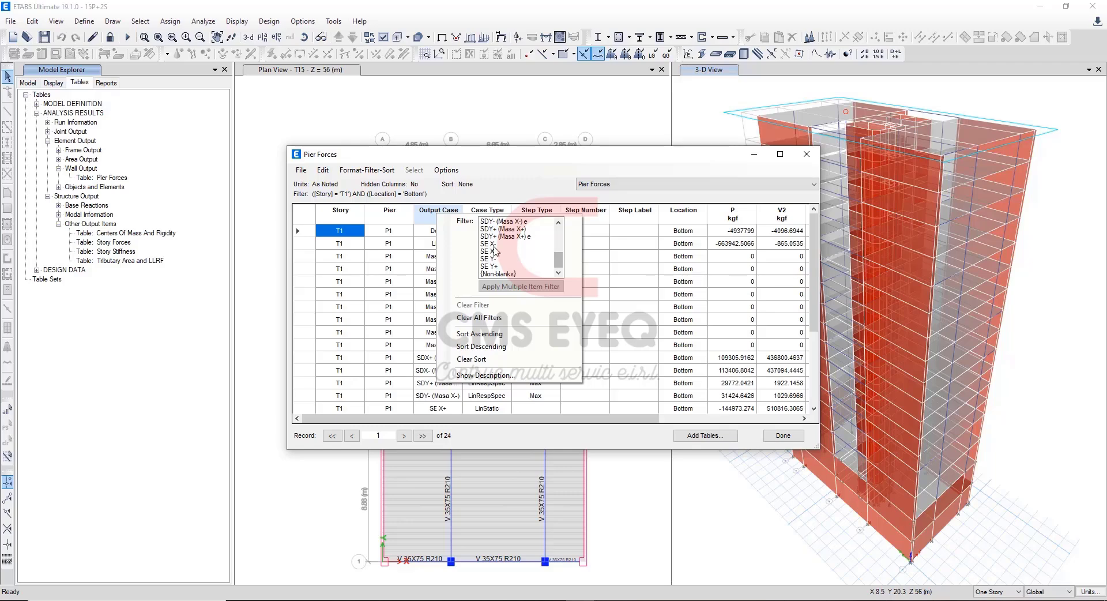
drag(493, 244, 499, 267)
click(518, 287)
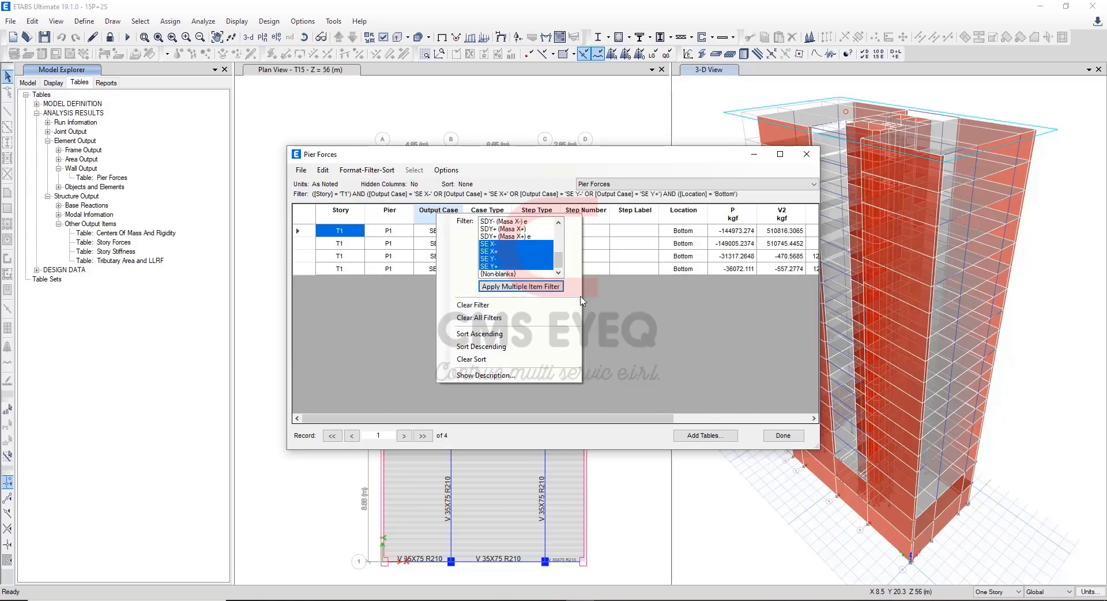
drag(834, 445, 865, 324)
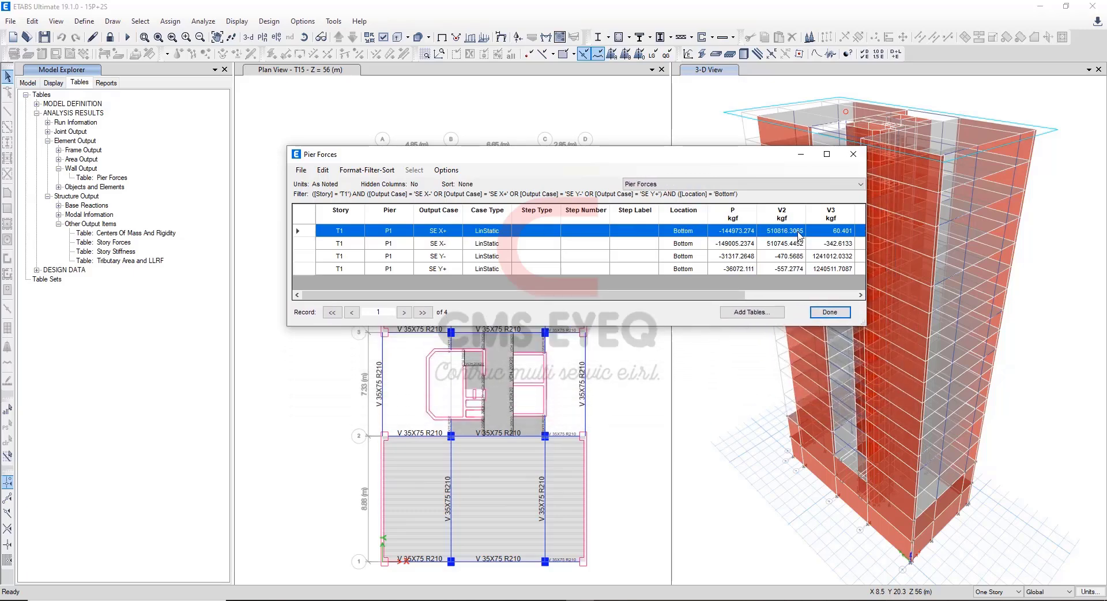
Copy the SE X+ pier shear V2, 510816.3065, into Excel's static X-X (+) PLACAS cell B15, keeping the cell's formatting.
key(alt+Tab)
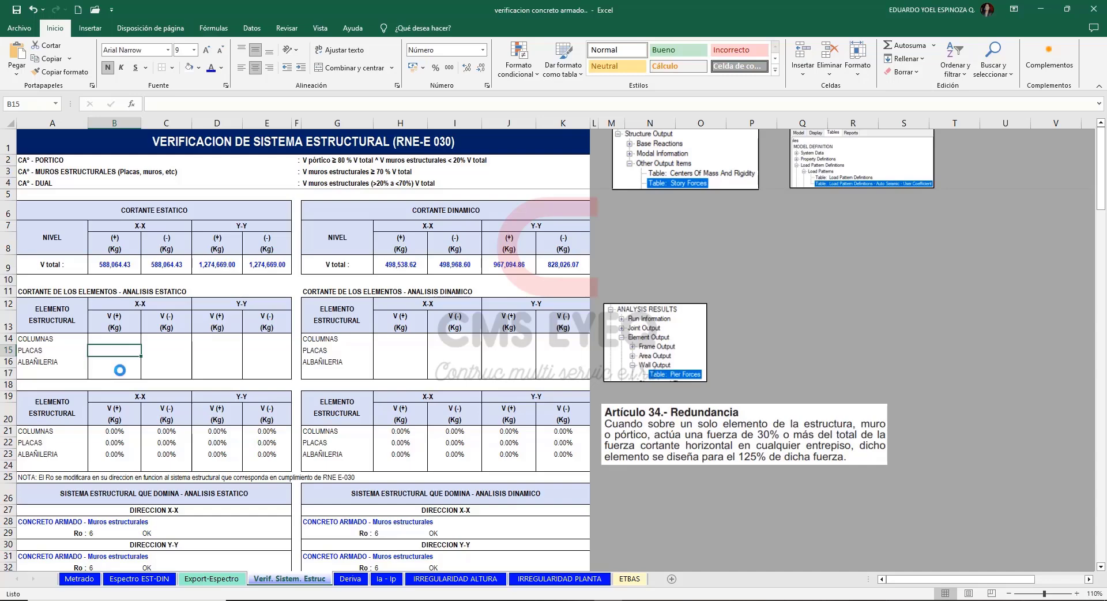
text(510816.3065)
click(151, 367)
click(168, 395)
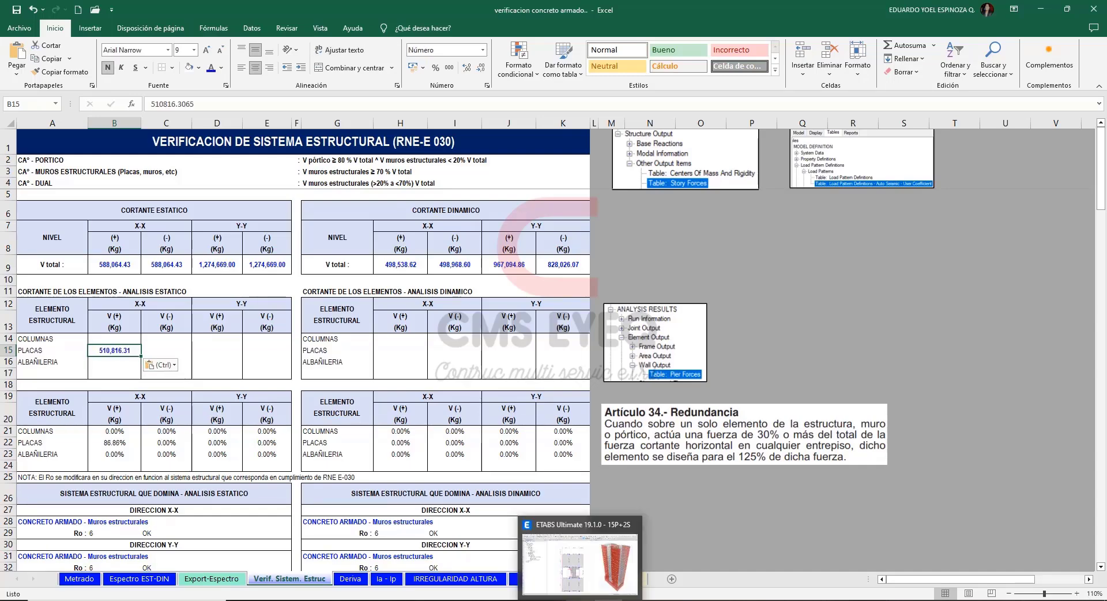
Copy the SE X- pier shear V2, 510745.4452, from ETABS into Excel's static X-X (-) PLACAS cell C15, keeping the cell's formatting.
click(580, 600)
click(786, 244)
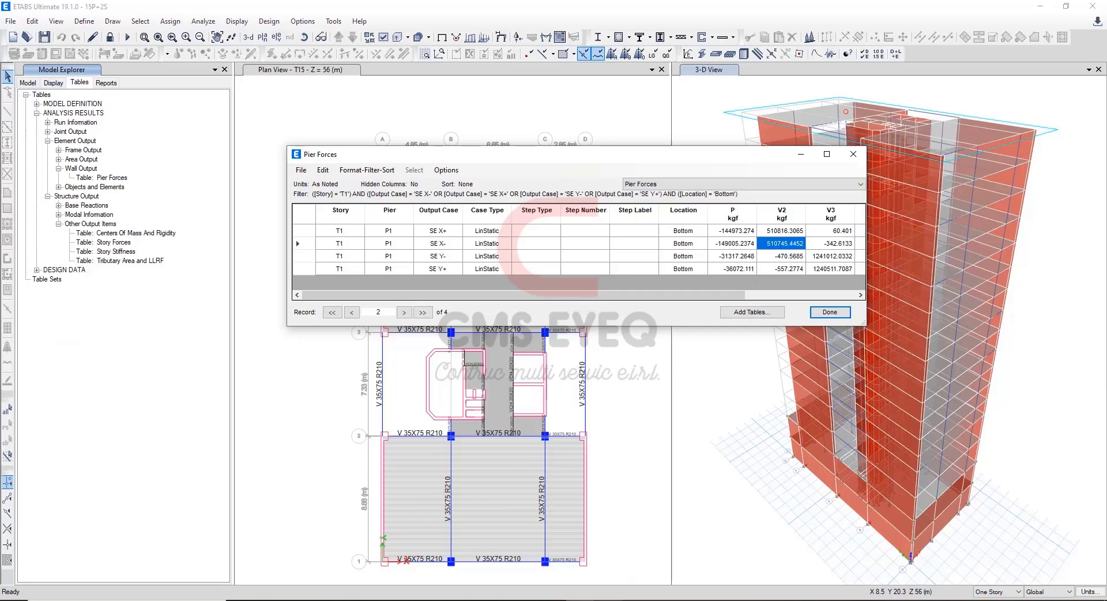
key(ctrl+c)
key(alt+Tab)
click(173, 351)
key(ctrl+v)
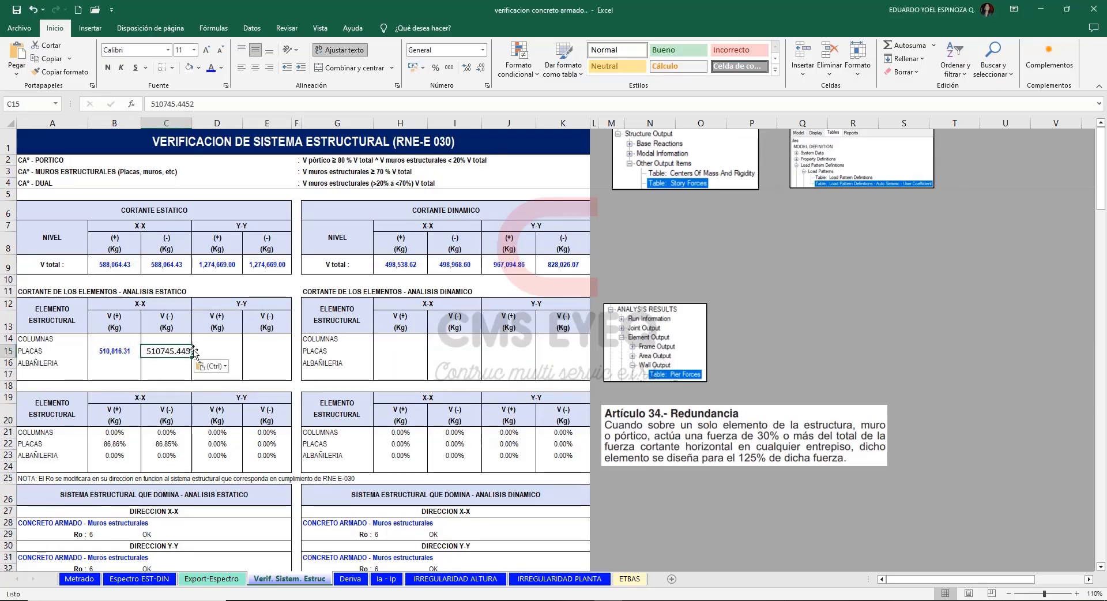
click(213, 366)
click(221, 394)
Copy the SE Y+ pier shear V3, 1240511.7087, from ETABS into Excel's static Y-Y (+) PLACAS cell D15, keeping the cell's formatting.
click(216, 349)
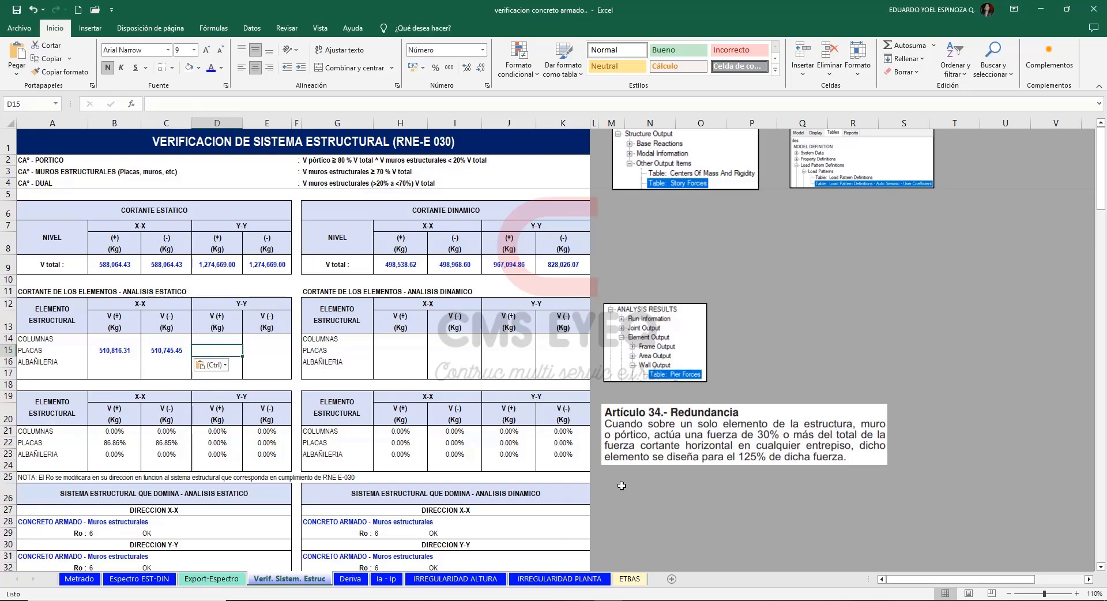
key(alt+Tab)
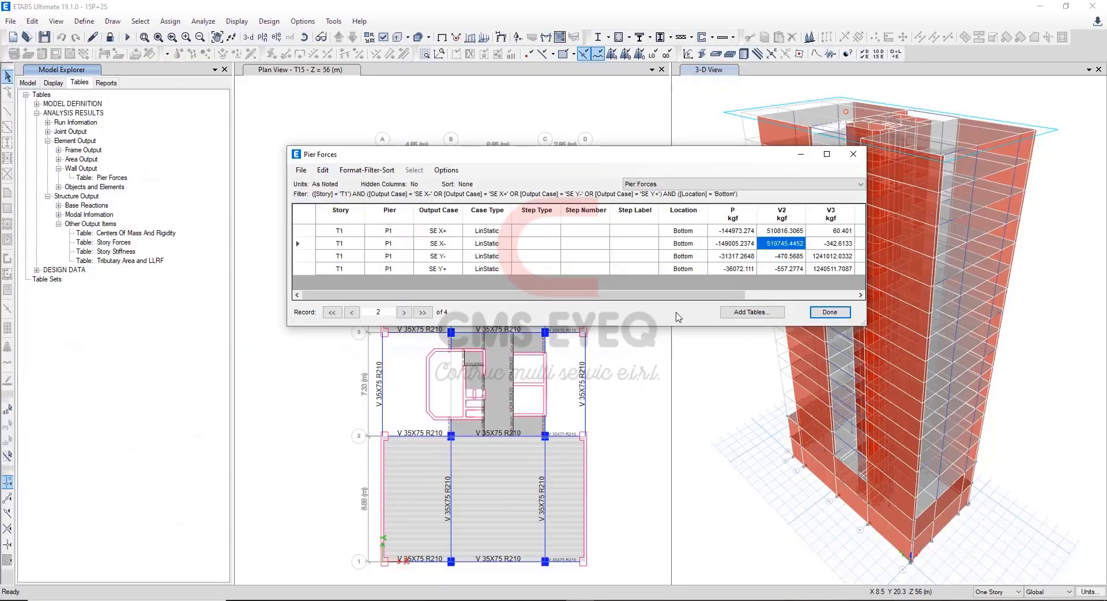
click(308, 257)
click(312, 269)
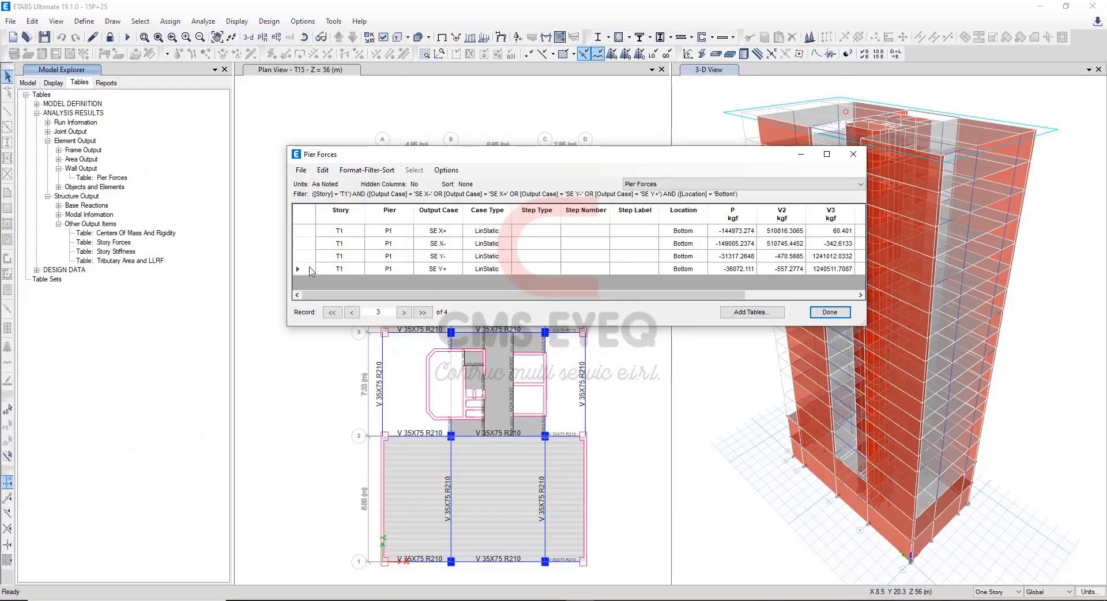
click(819, 270)
key(alt+Tab)
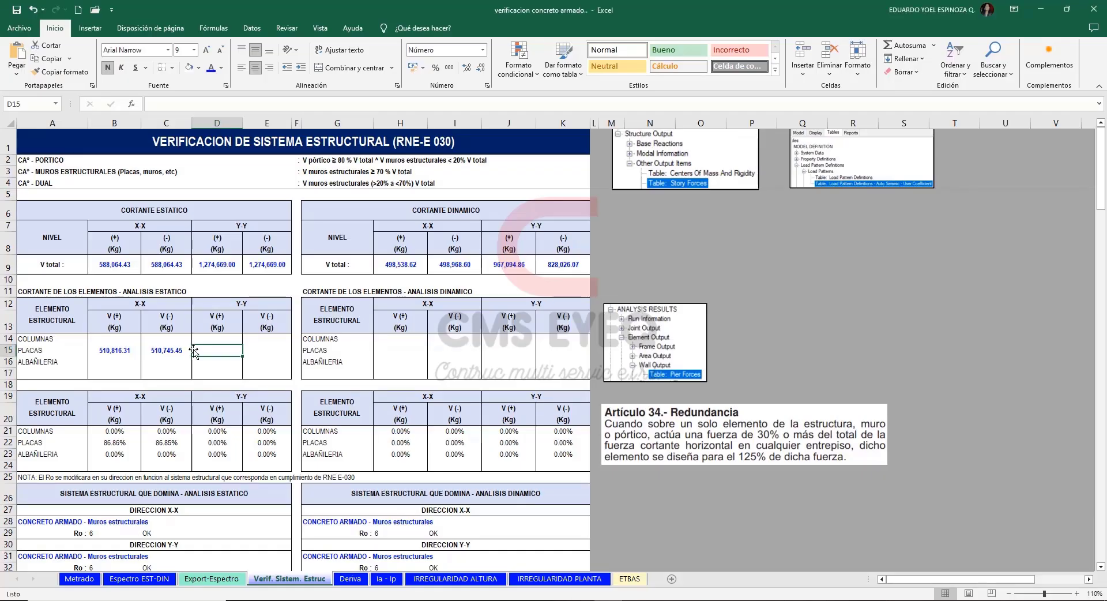
key(ctrl+v)
click(262, 366)
click(271, 395)
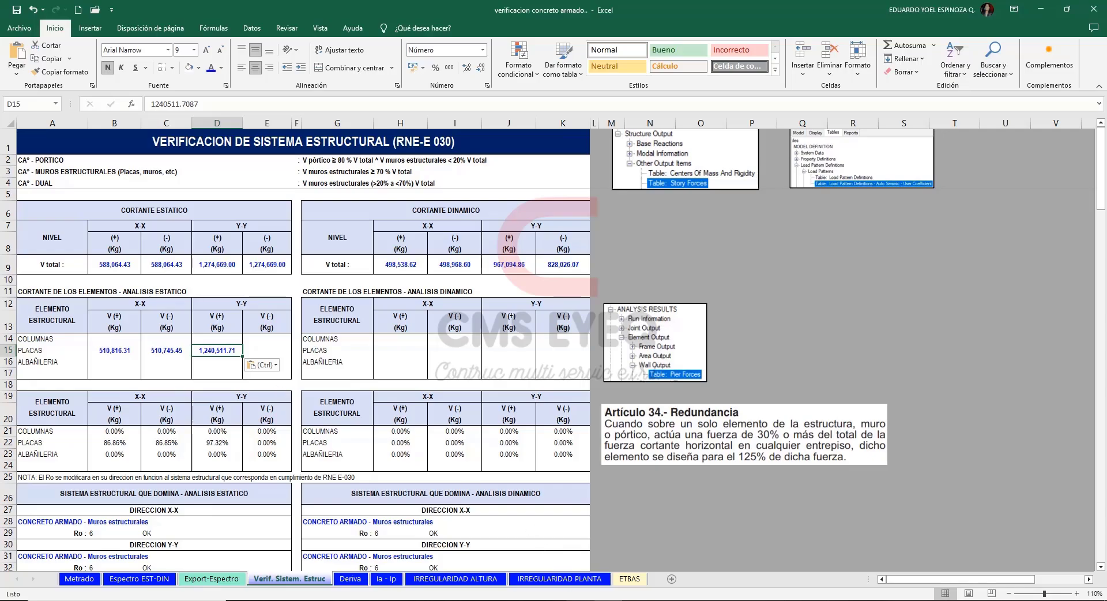
Copy the SE Y- pier shear V3, 1241012.0332, from ETABS into Excel's static Y-Y (-) PLACAS cell E15, keeping the cell's formatting.
key(alt+Tab)
click(834, 259)
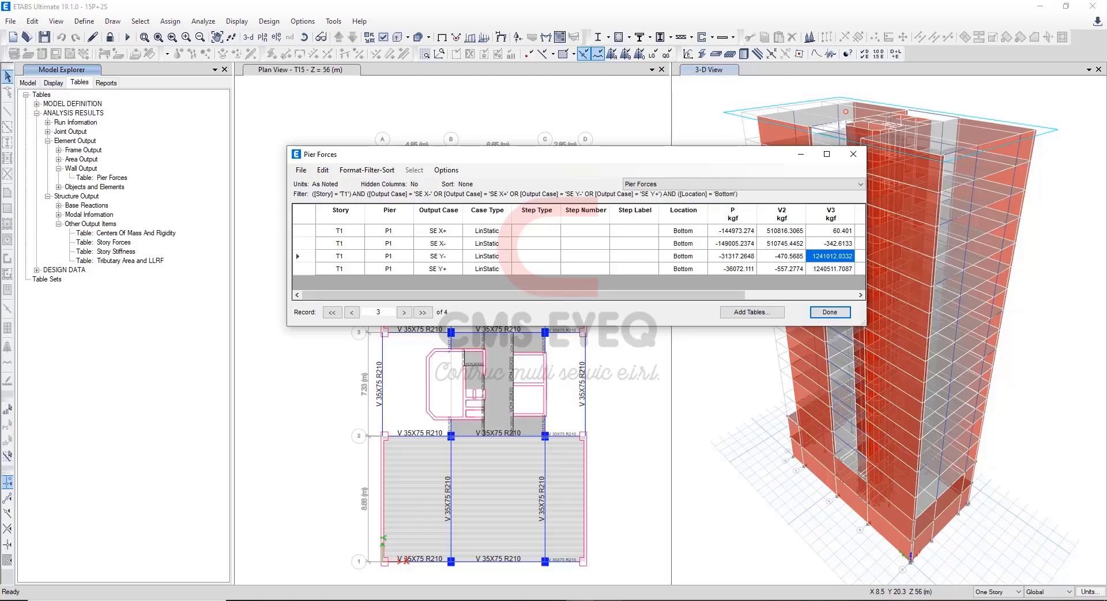
key(alt+Tab)
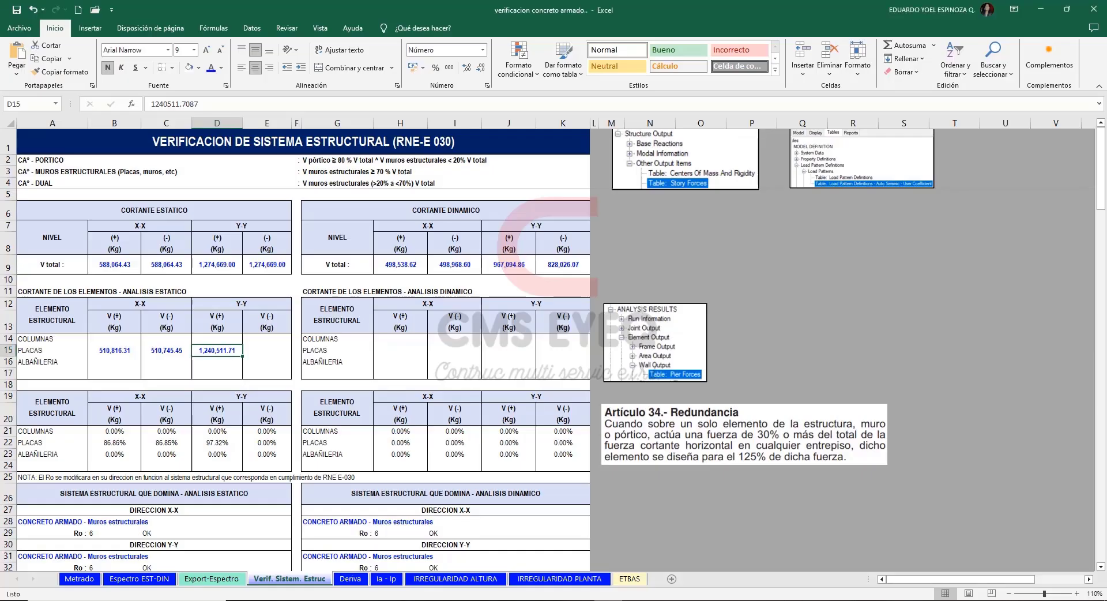
click(269, 352)
key(ctrl+v)
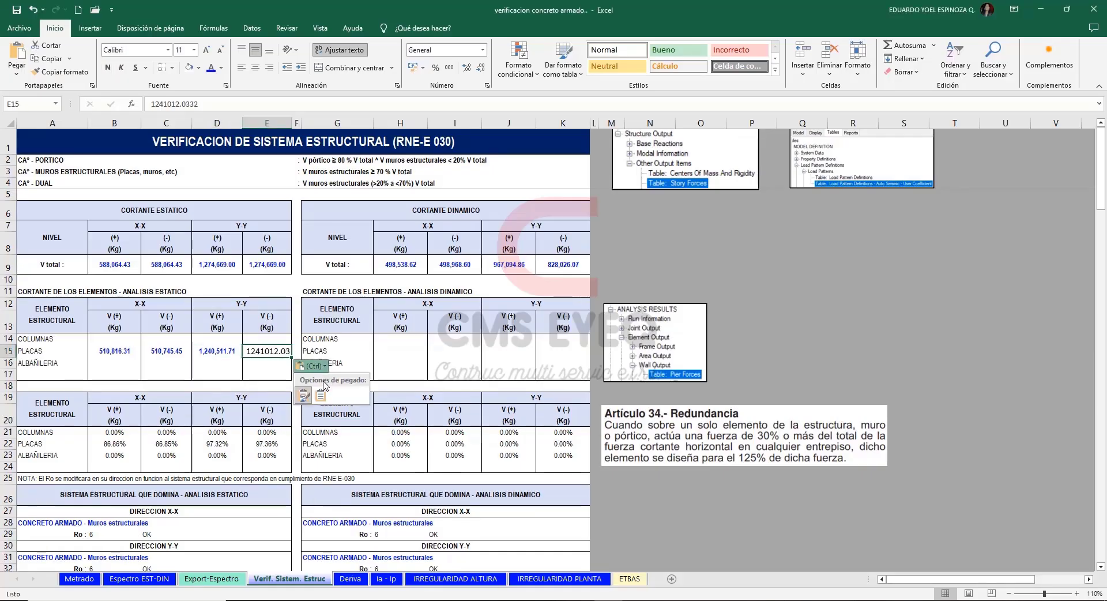
click(802, 304)
drag(640, 293, 684, 290)
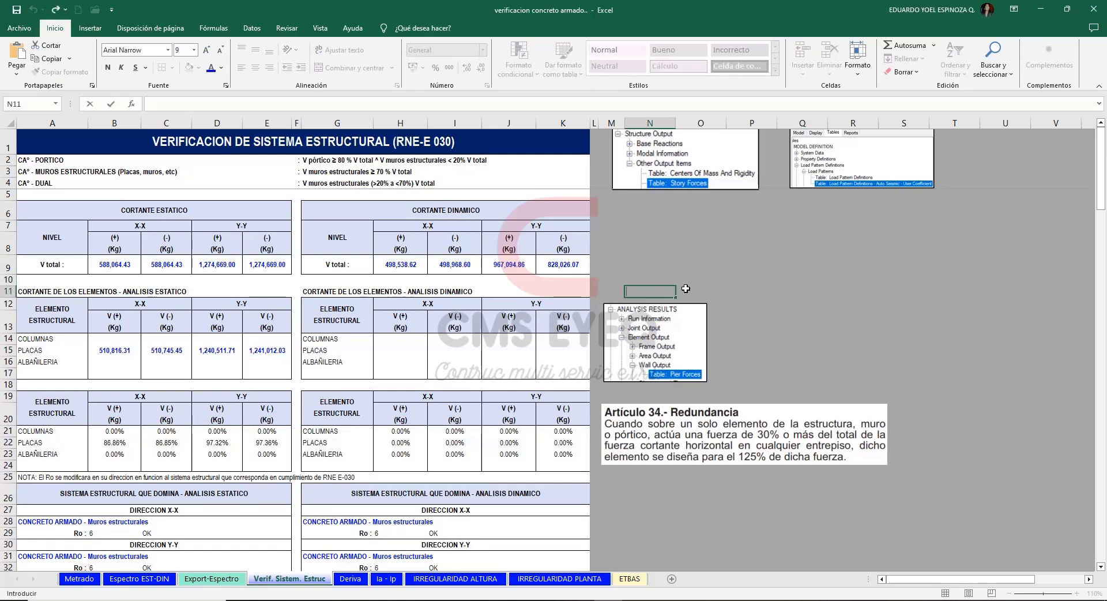
click(750, 289)
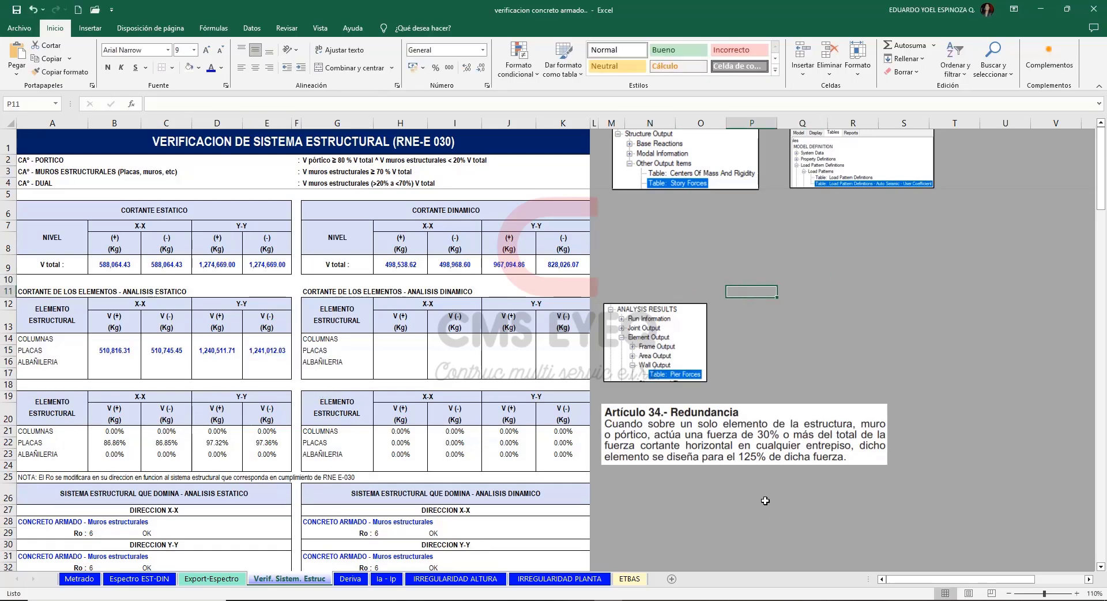
In ETABS, filter the Pier Forces output cases to SDX- (Masa Y-), SDX+ (Masa Y+), SDY- (Masa X-) and SDY+ (Masa X+).
click(1043, 9)
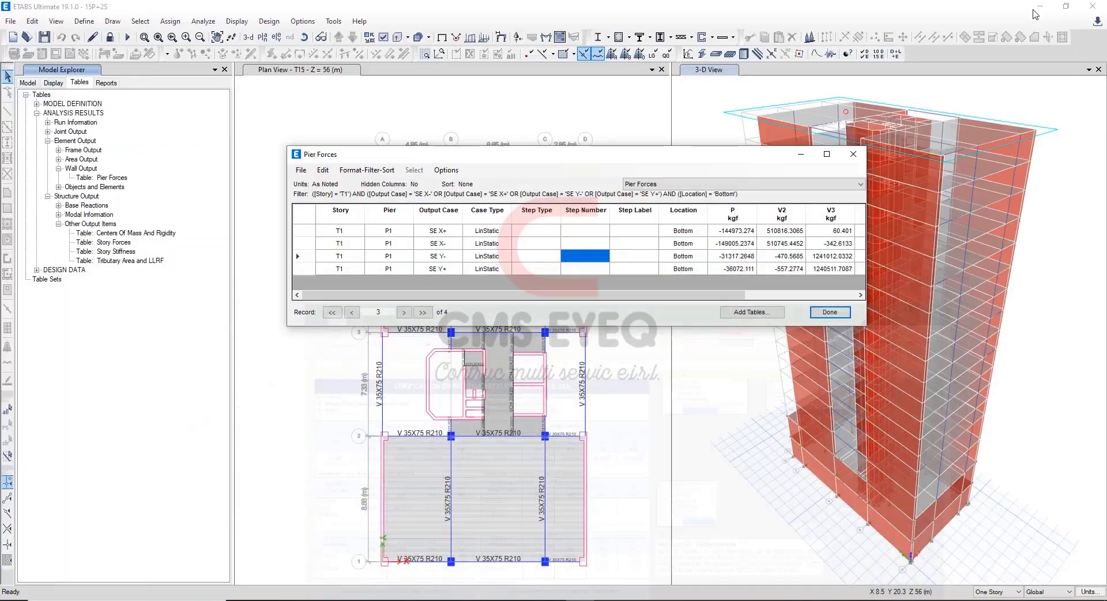
click(438, 211)
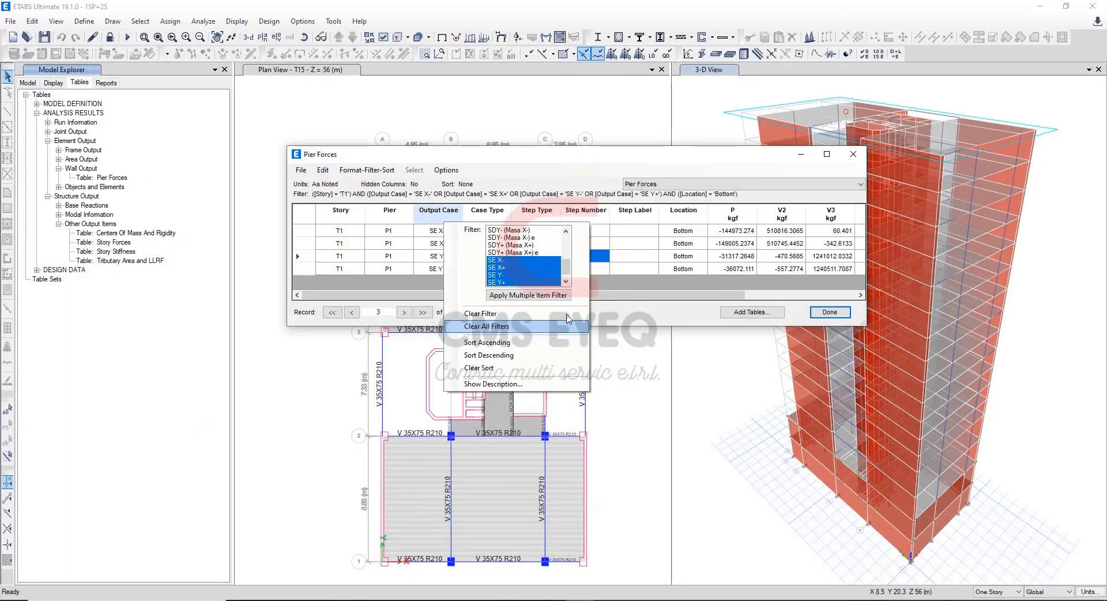
click(555, 246)
drag(565, 265, 563, 249)
scroll(565, 254, down, 1)
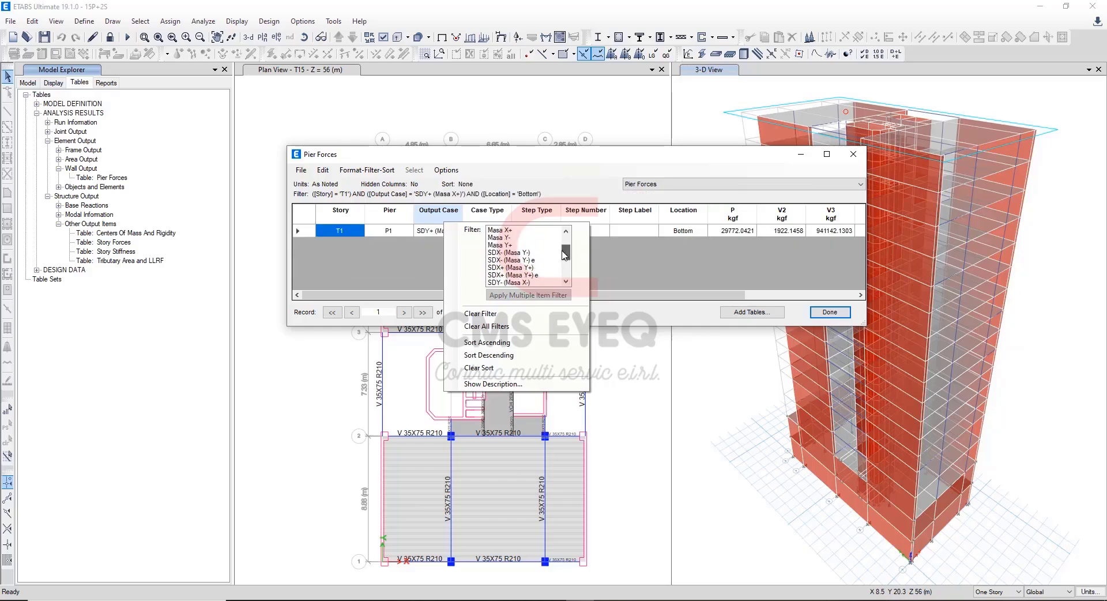
click(510, 252)
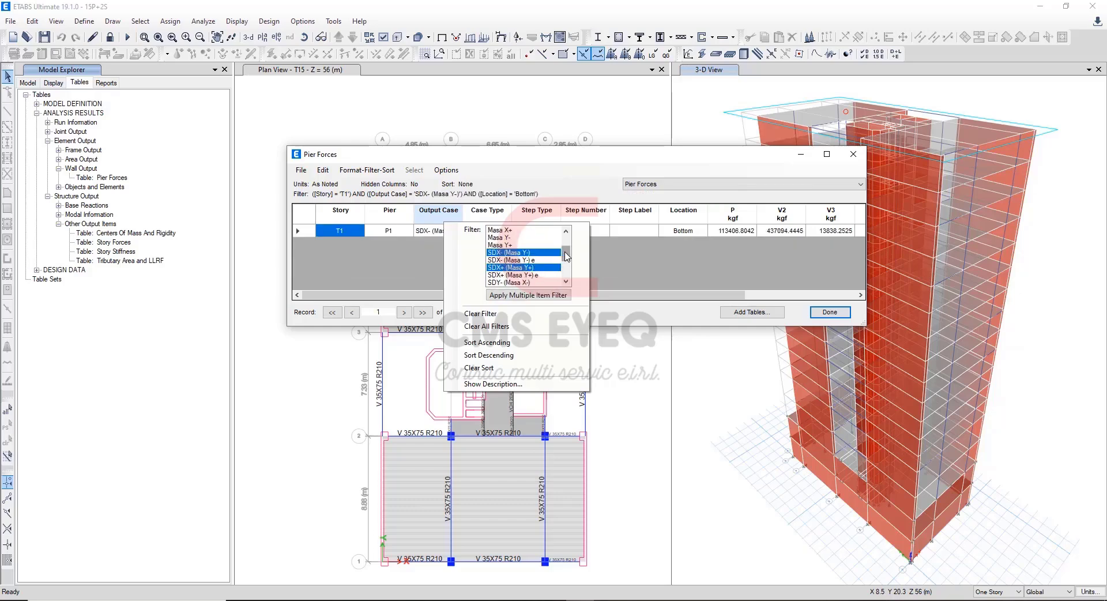
scroll(565, 254, down, 3)
click(537, 260)
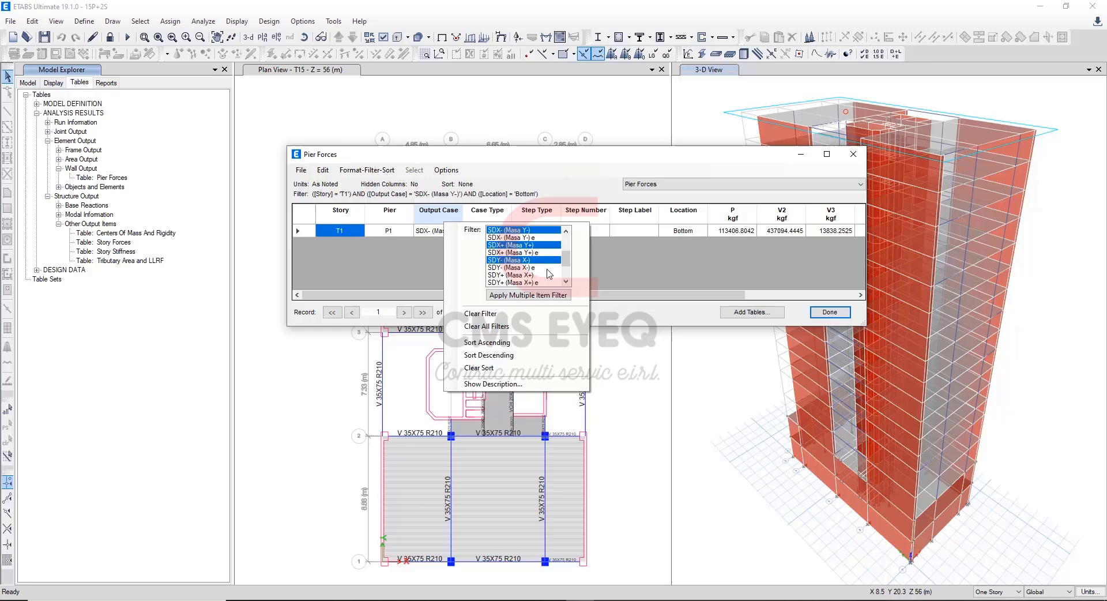
click(544, 276)
click(545, 297)
click(643, 244)
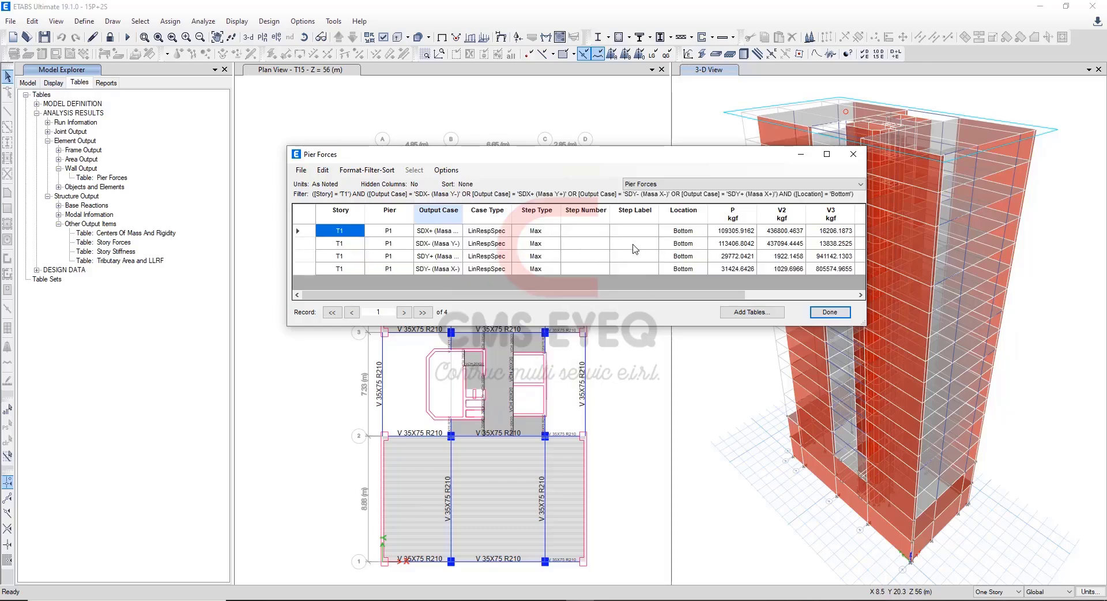
click(643, 244)
Copy the SDX+ (Masa Y+) pier shear V2, 436800.4637, into Excel's dynamic X-X (+) PLACAS cell H15, keeping the cell's formatting.
click(309, 236)
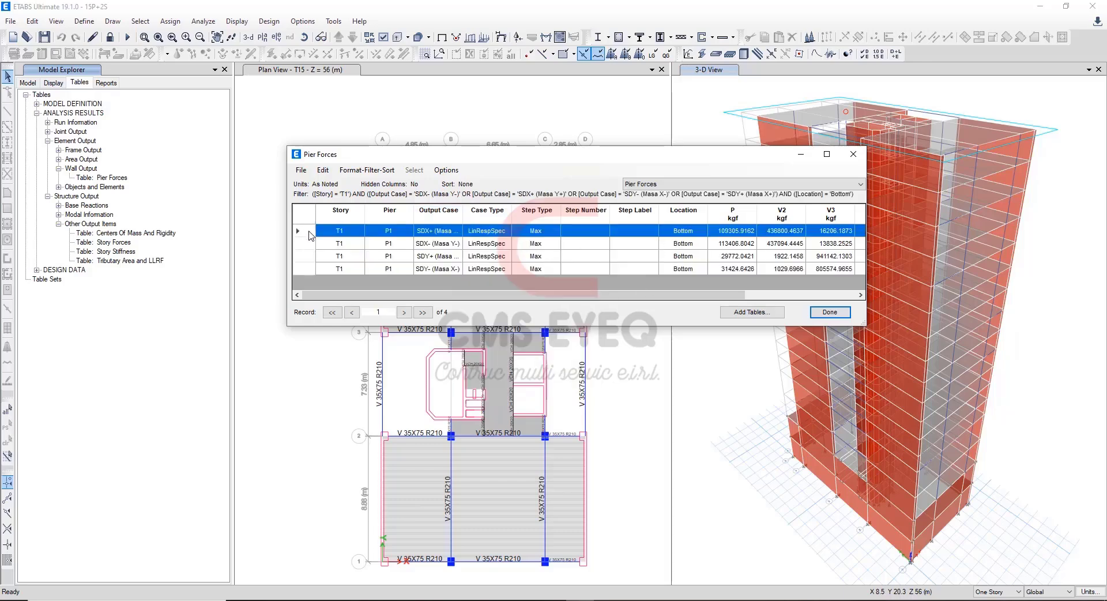
click(784, 232)
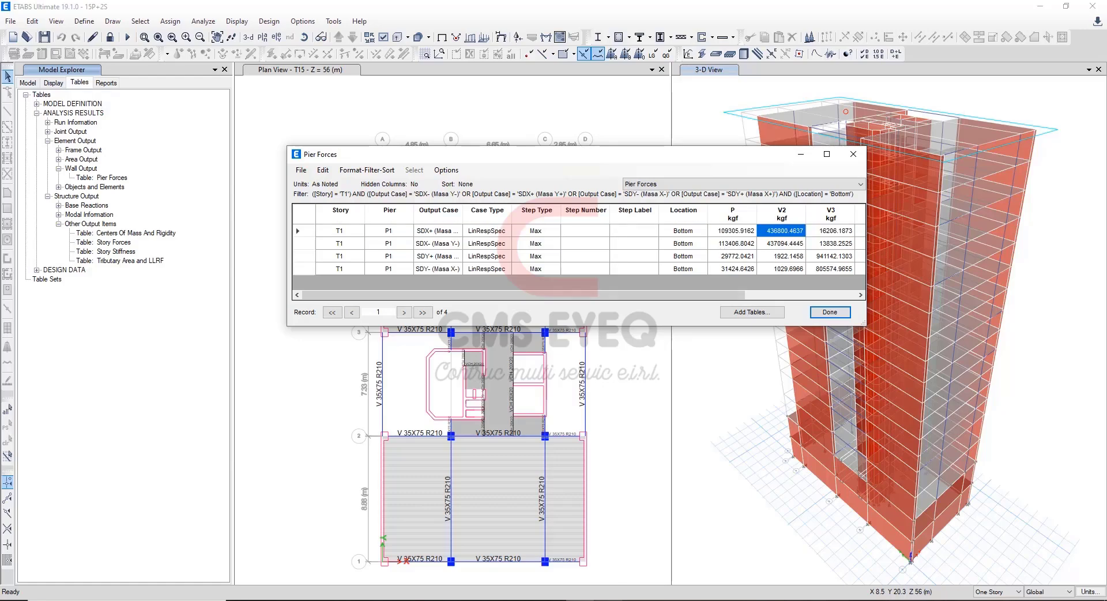
key(ctrl+c)
key(alt+Tab)
click(398, 352)
key(ctrl+v)
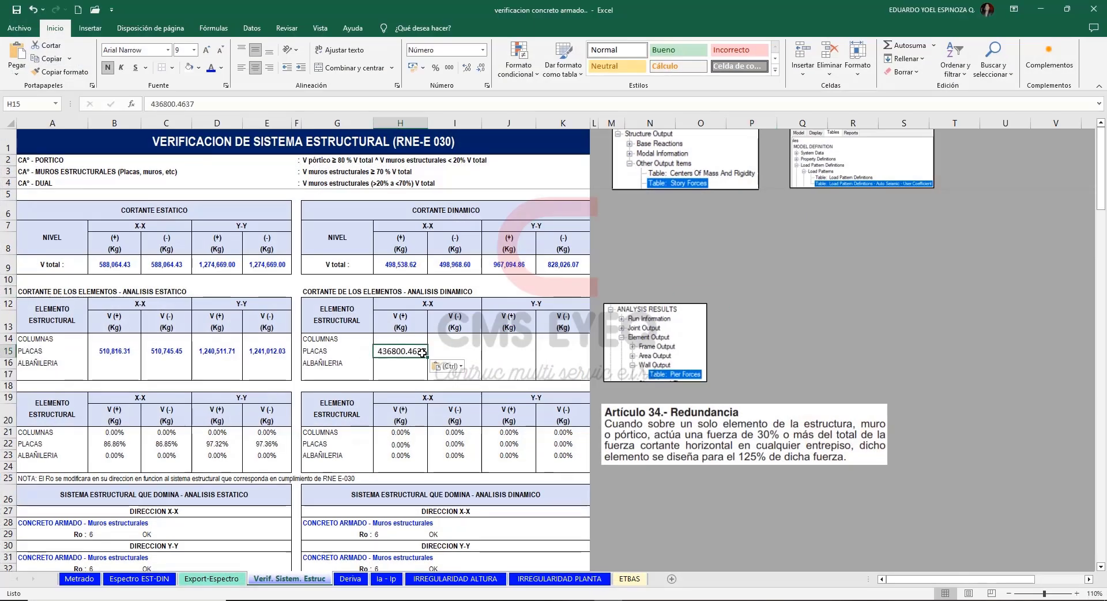
click(449, 366)
click(457, 394)
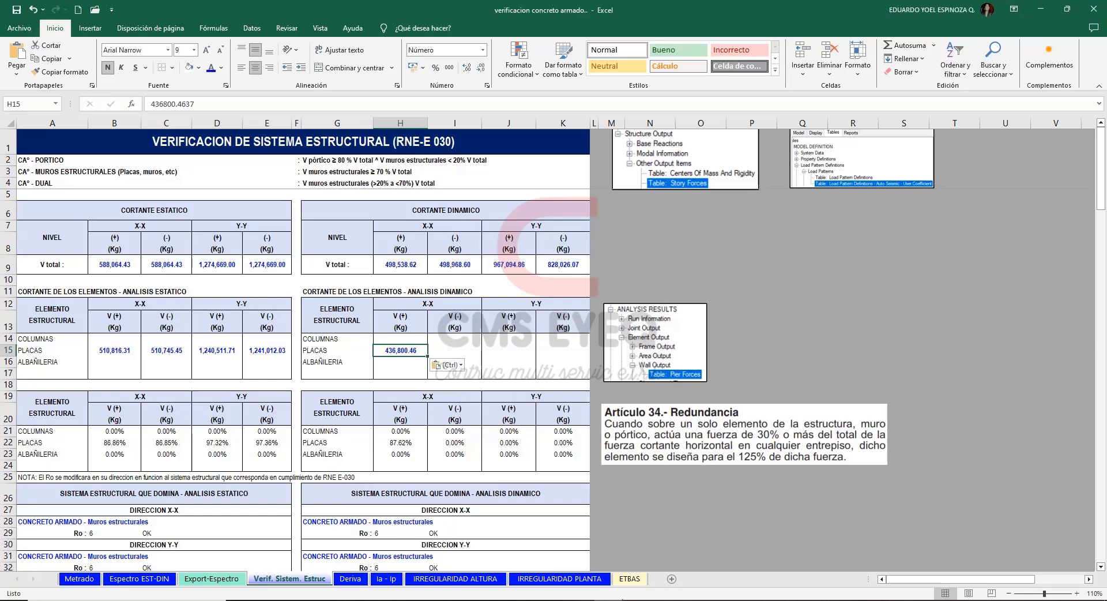
Copy the SDX- (Masa Y-) pier shear V2, 437094.4445, from ETABS into Excel's dynamic X-X (-) PLACAS cell I15, keeping the cell's formatting.
mouse_move(608, 600)
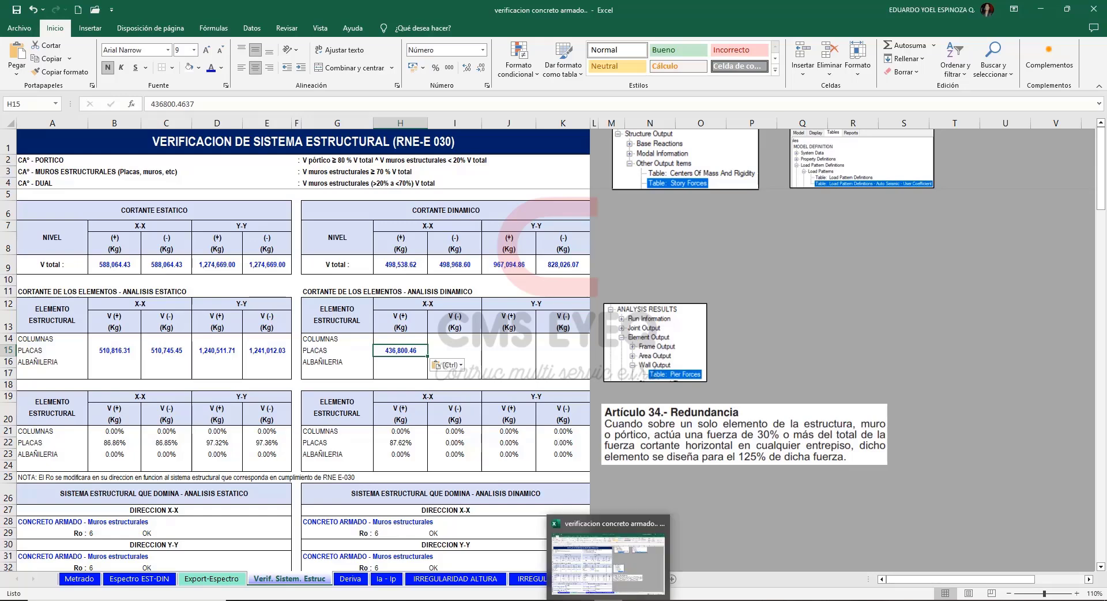
click(582, 600)
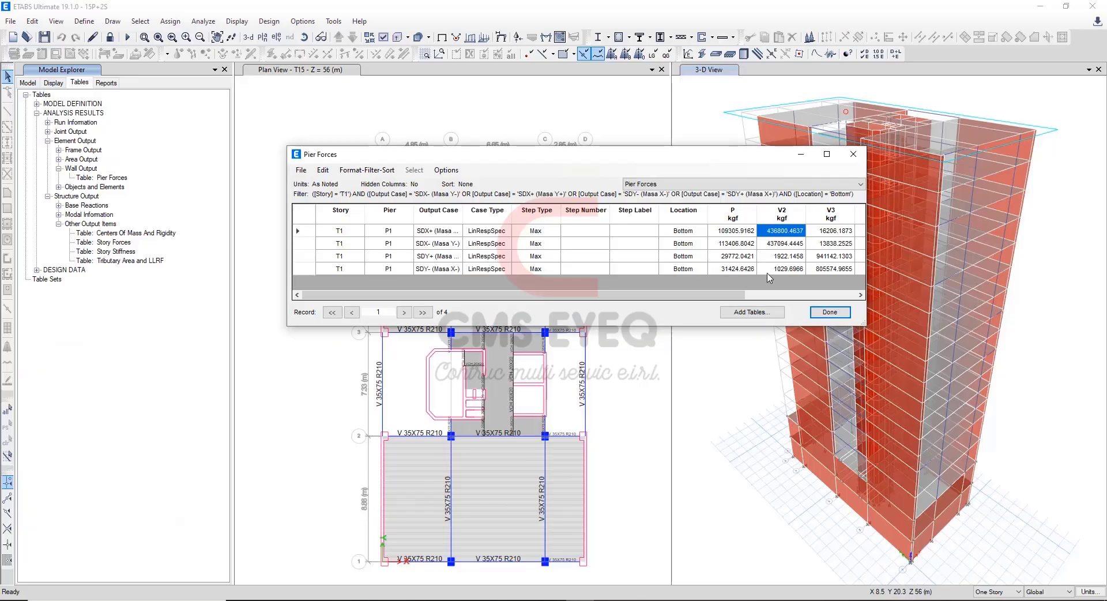
click(791, 247)
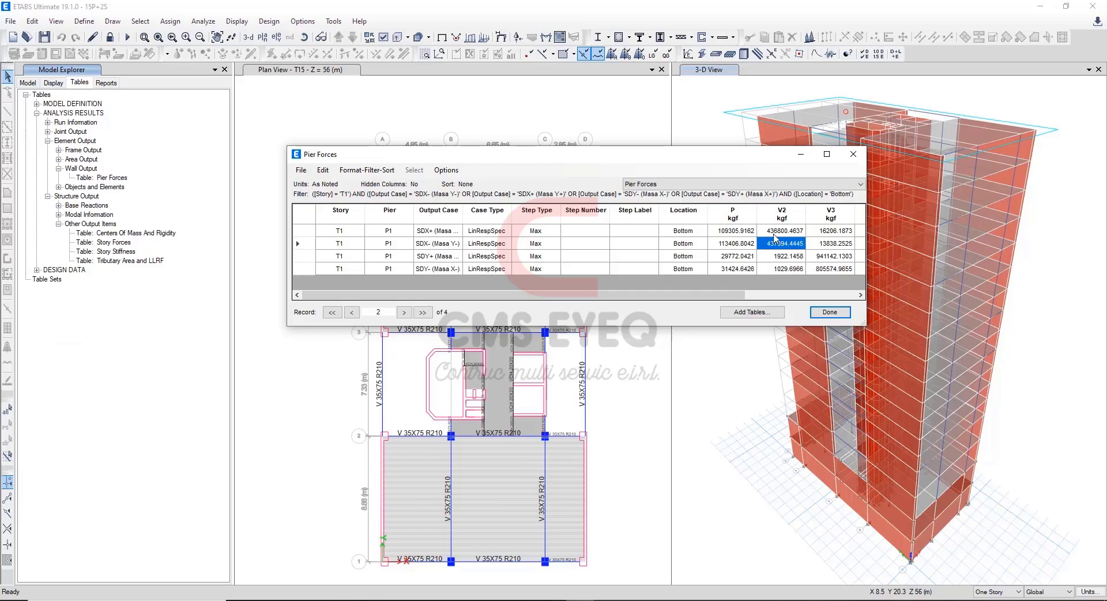
click(609, 600)
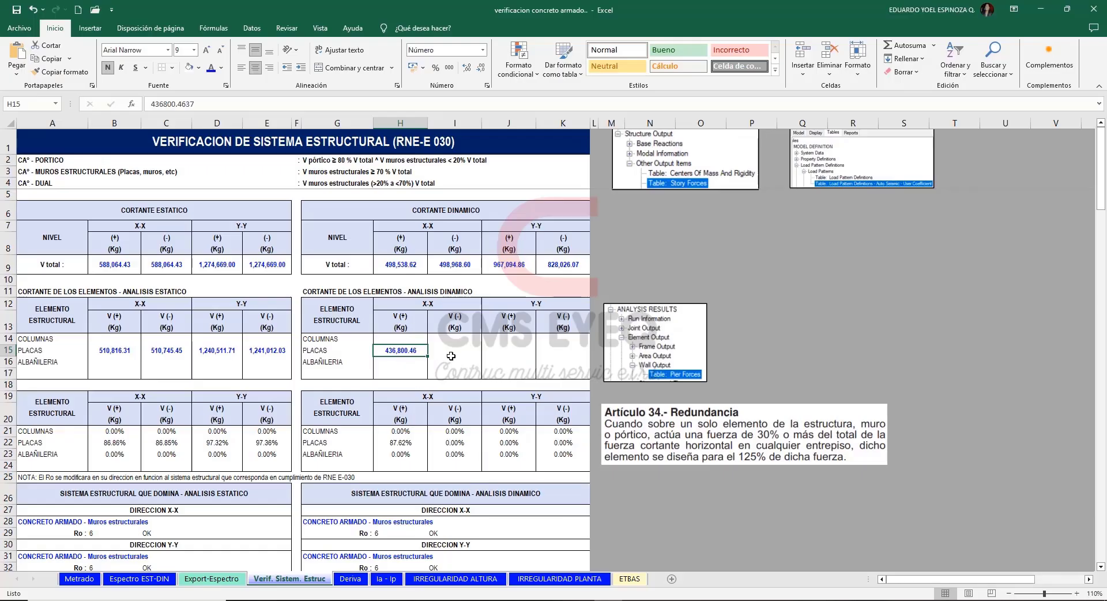
click(450, 350)
key(ctrl+v)
click(504, 366)
click(511, 393)
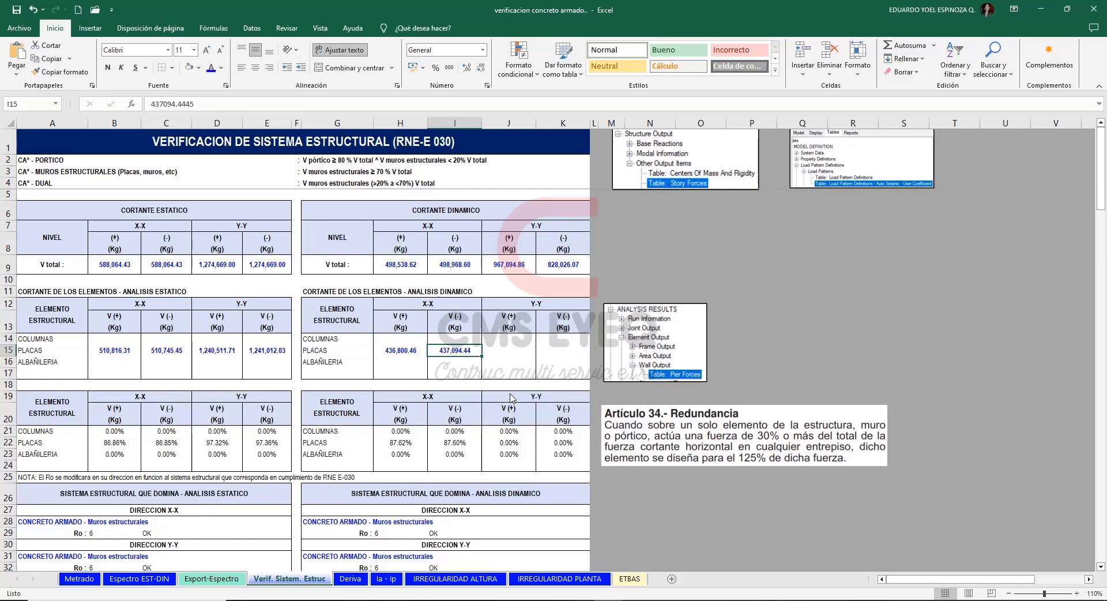
Copy the SDY+ (Masa X+) pier shear V3, 941142.1303, from ETABS into Excel's dynamic Y-Y (+) PLACAS cell J15, keeping the cell's formatting.
click(580, 600)
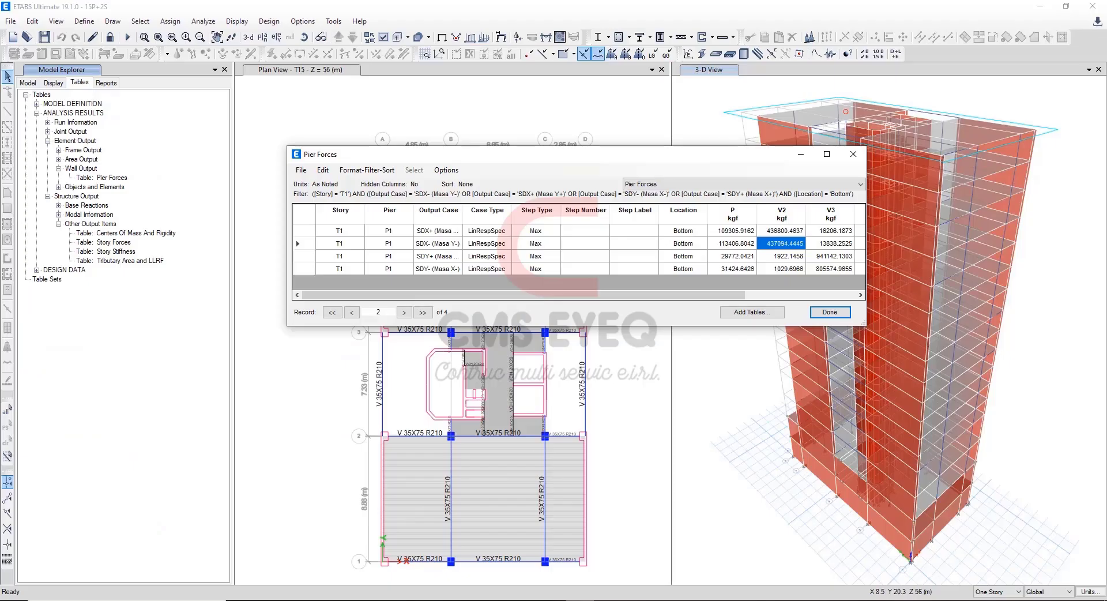
click(306, 257)
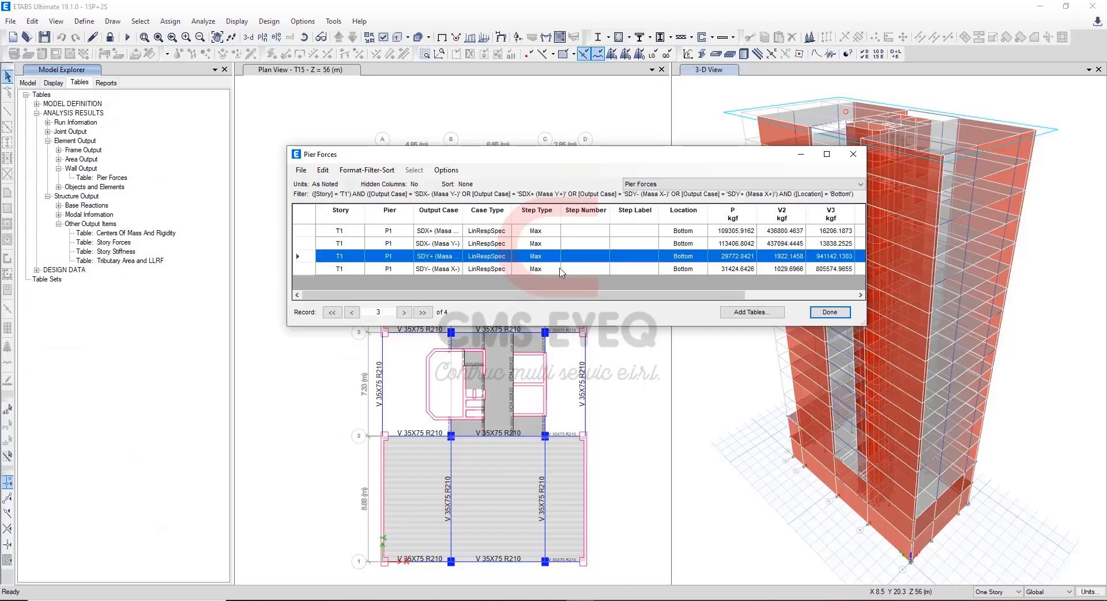
click(833, 257)
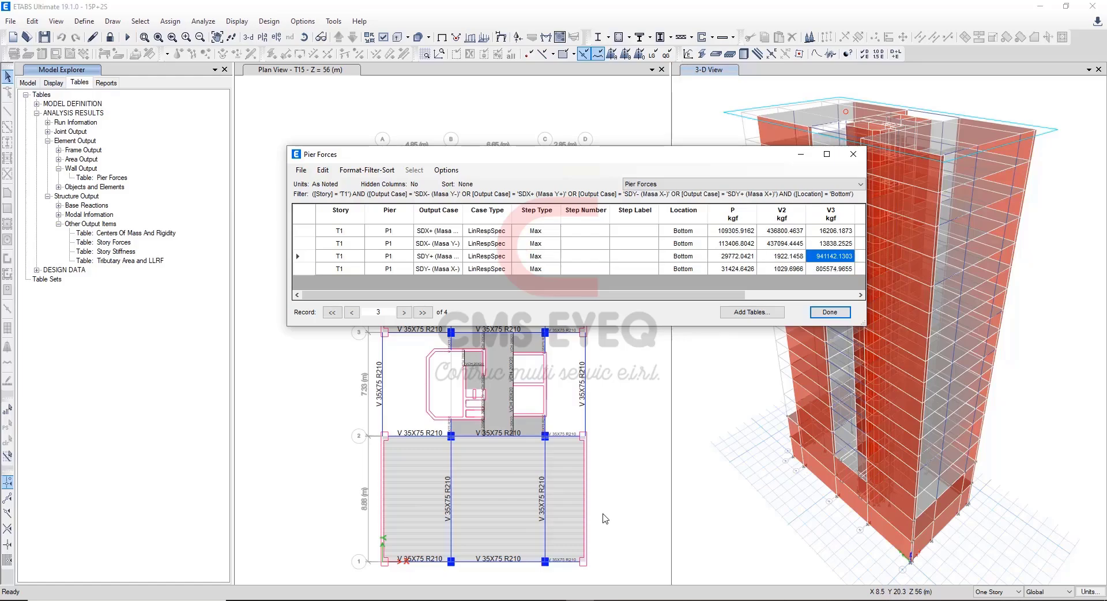
key(ctrl+c)
key(alt+Tab)
key(ctrl+v)
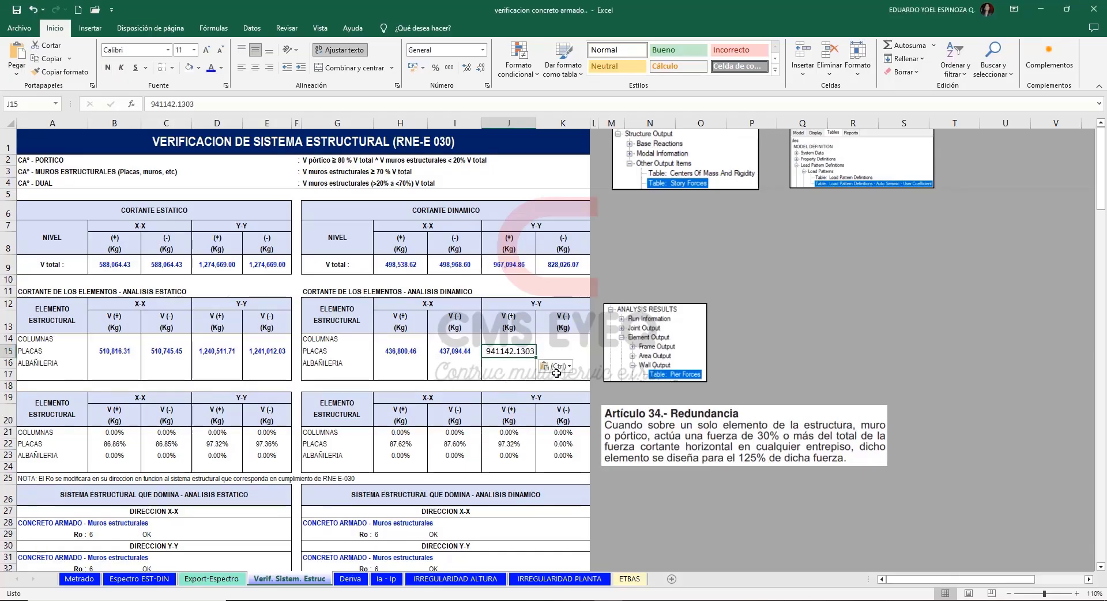
Copy the SDY- (Masa X-) pier shear V3, 805574.9655, from ETABS into Excel's dynamic Y-Y (-) PLACAS cell K15, keeping the cell's formatting.
key(alt+Tab)
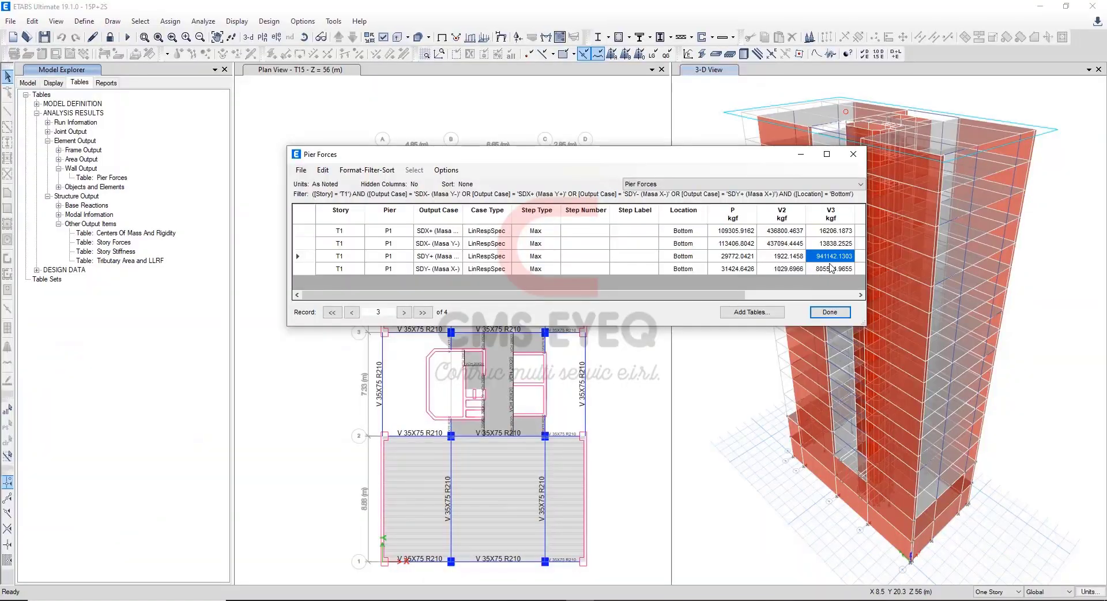
click(829, 269)
key(ctrl+c)
key(alt+Tab)
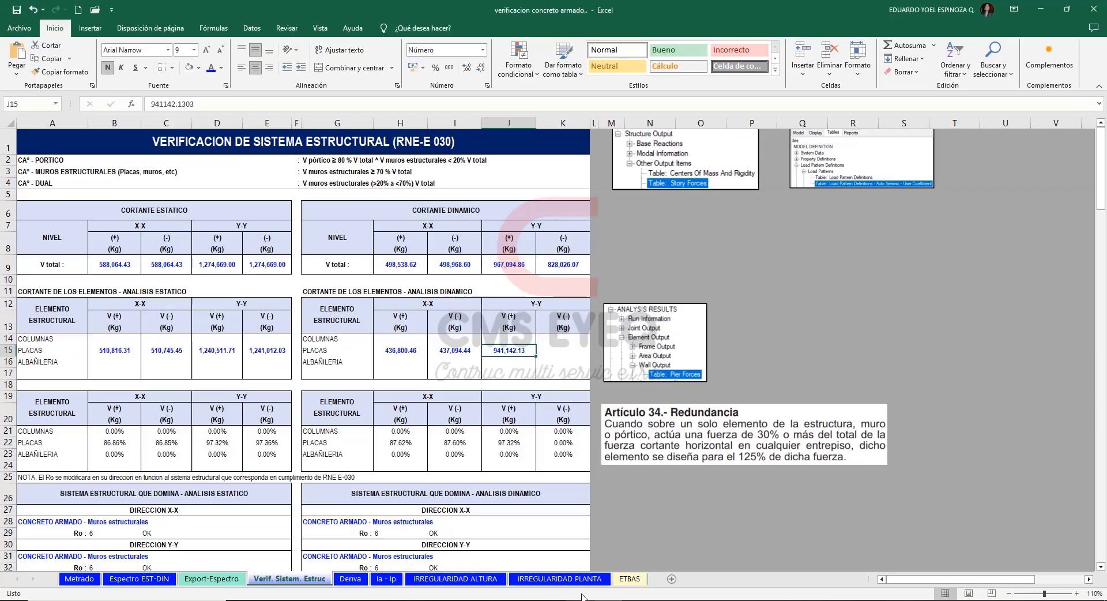
click(558, 353)
key(ctrl+v)
click(604, 366)
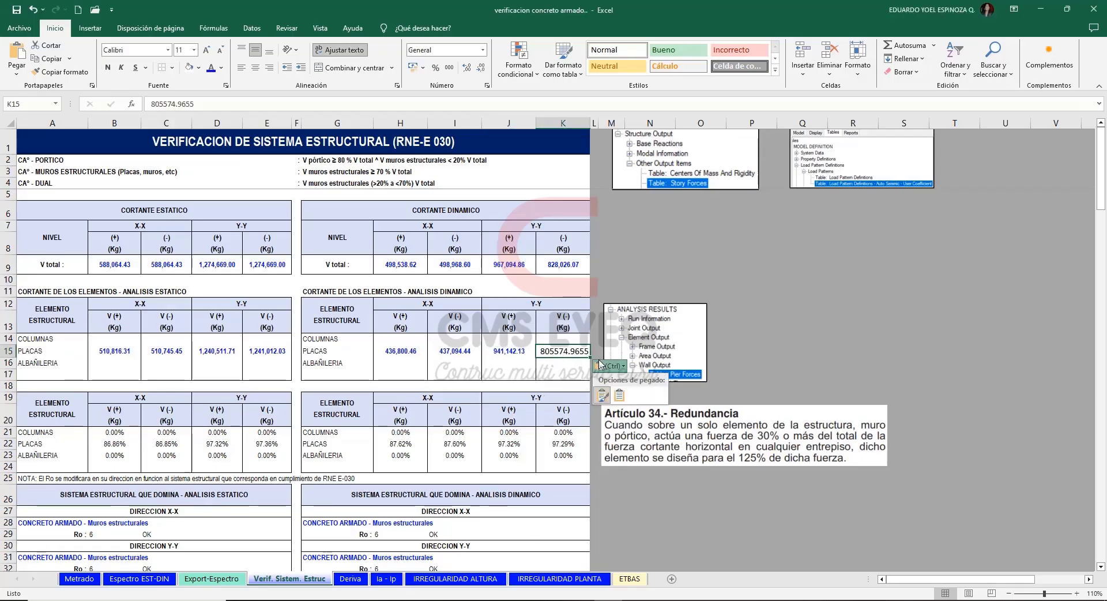
click(620, 396)
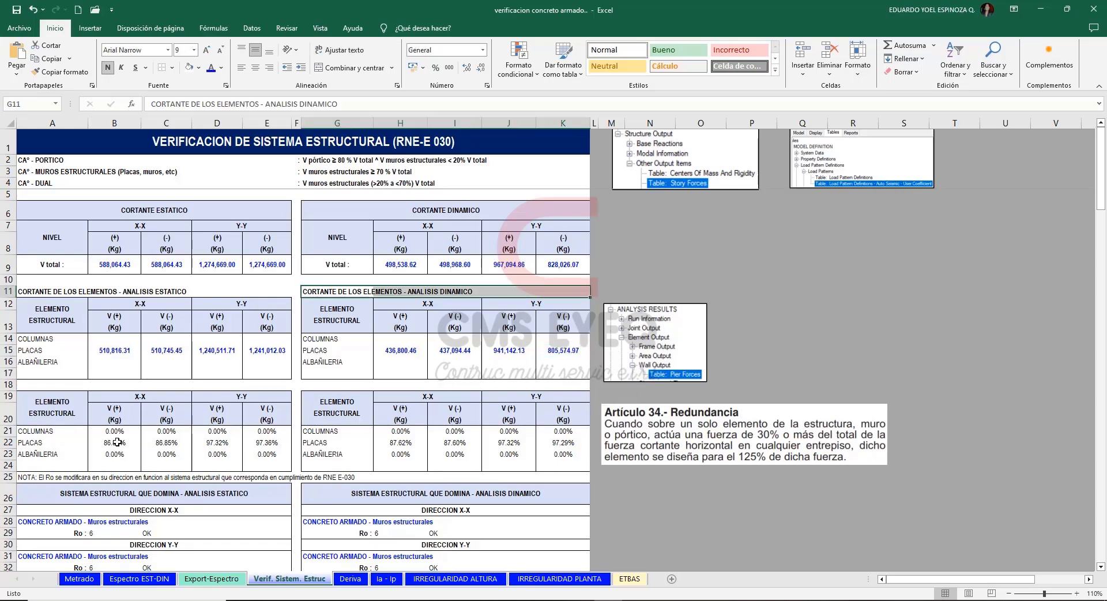
Review the PLACAS shear percentages in row 22 for X-X and Y-Y in both the static and dynamic analyses.
drag(117, 442, 267, 442)
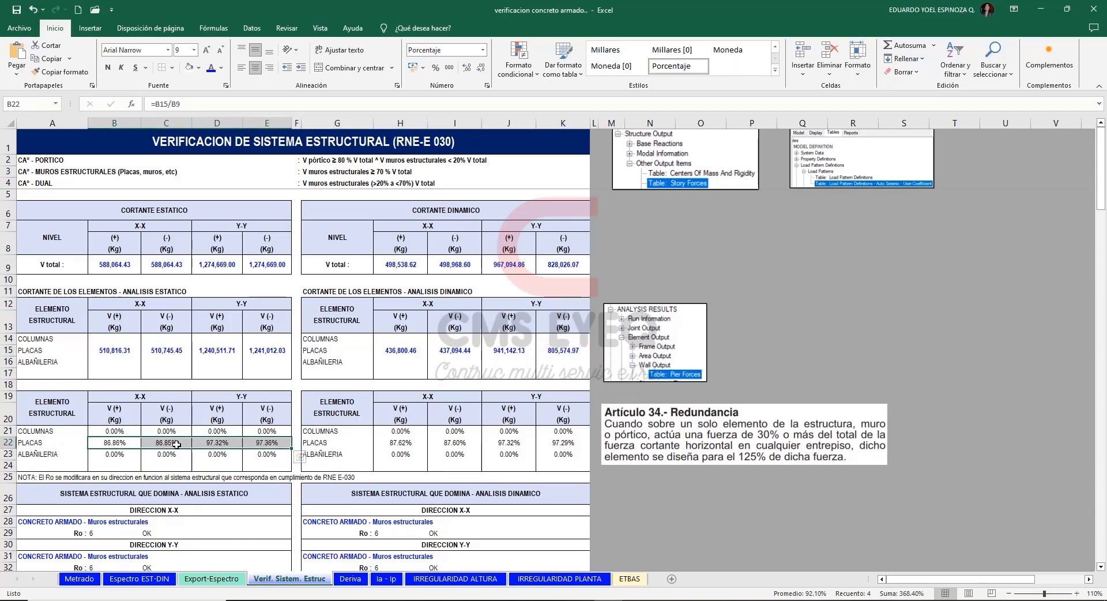
drag(173, 443, 119, 444)
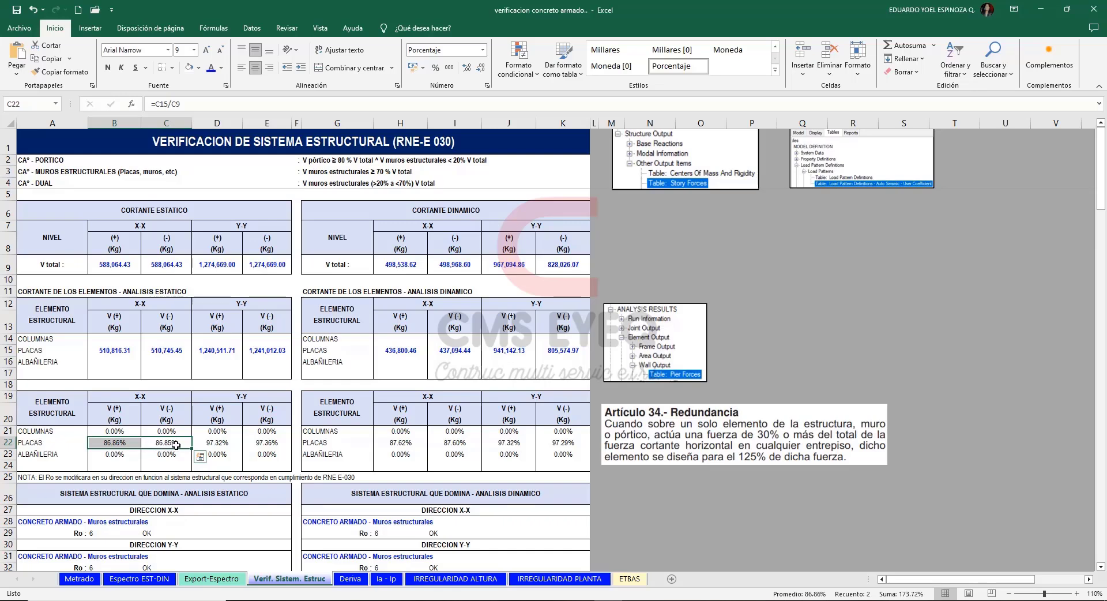
drag(210, 442, 267, 442)
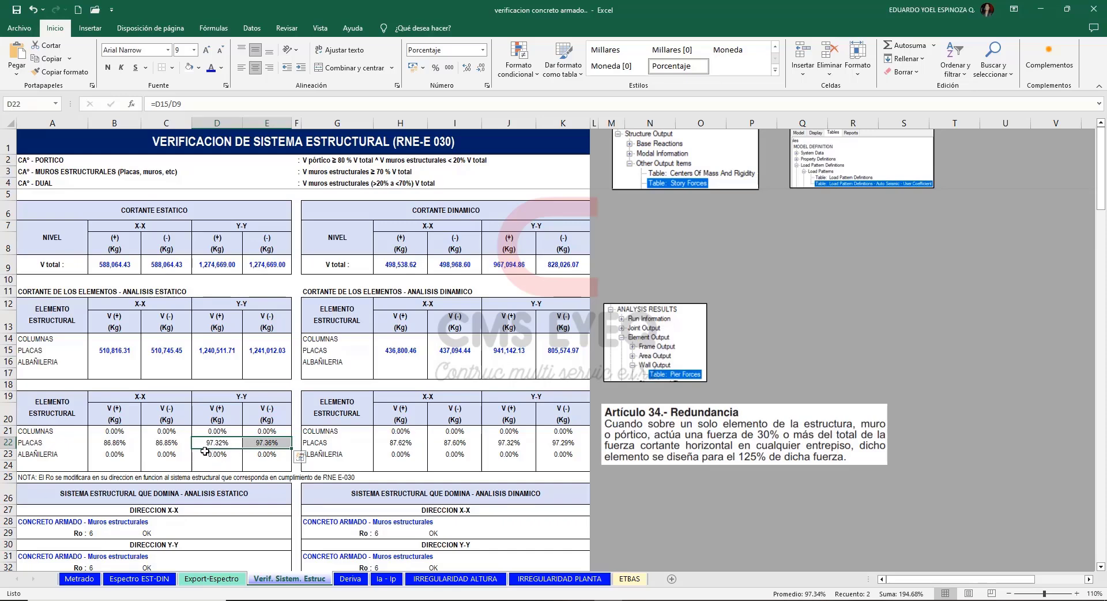
click(411, 443)
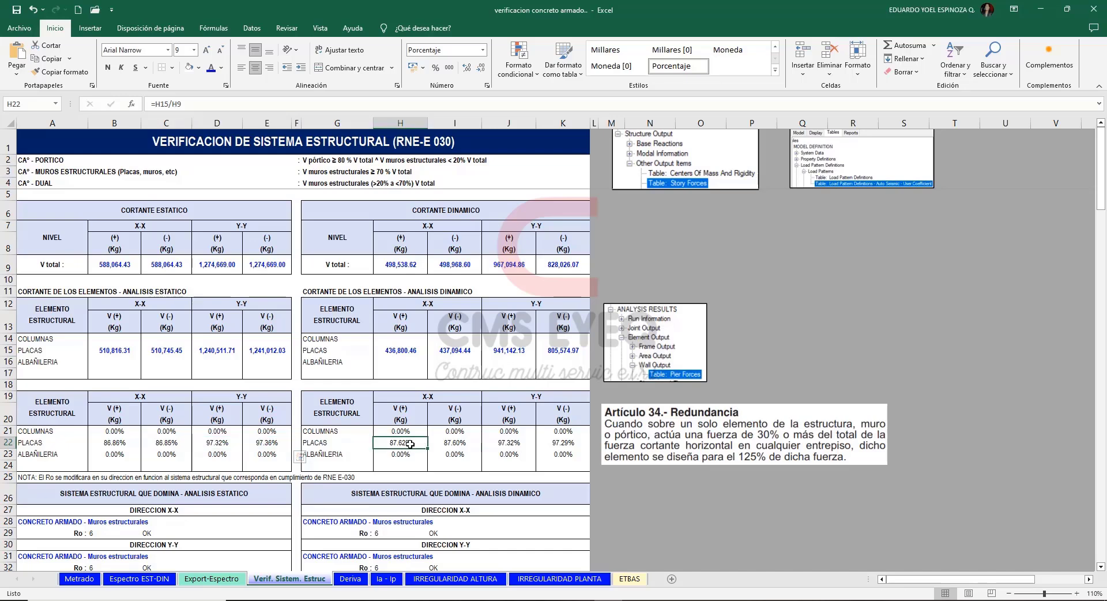
drag(410, 444, 436, 444)
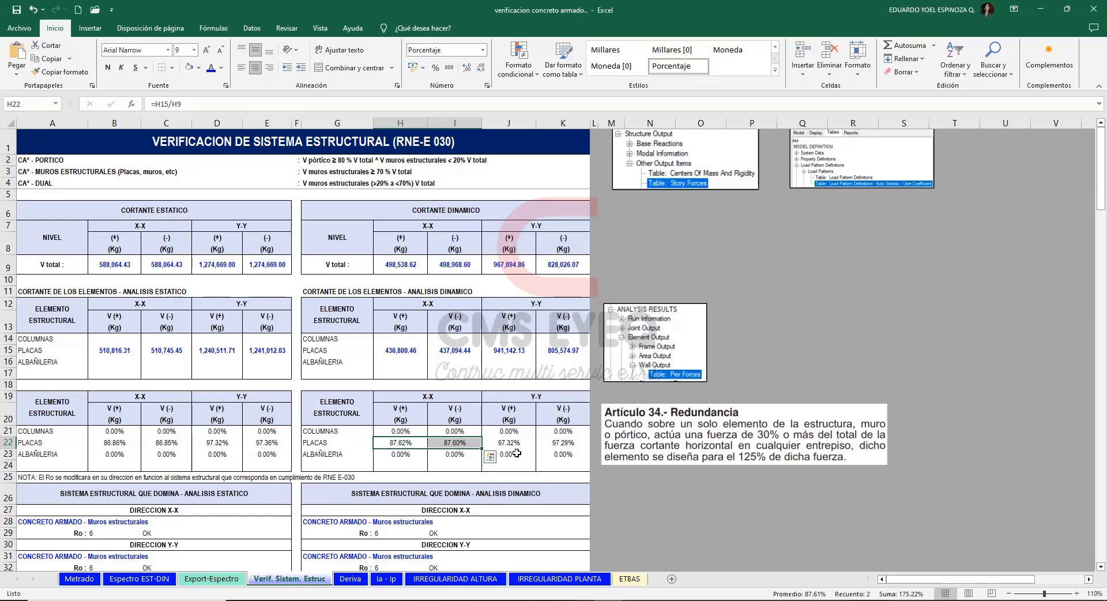
drag(507, 442, 553, 444)
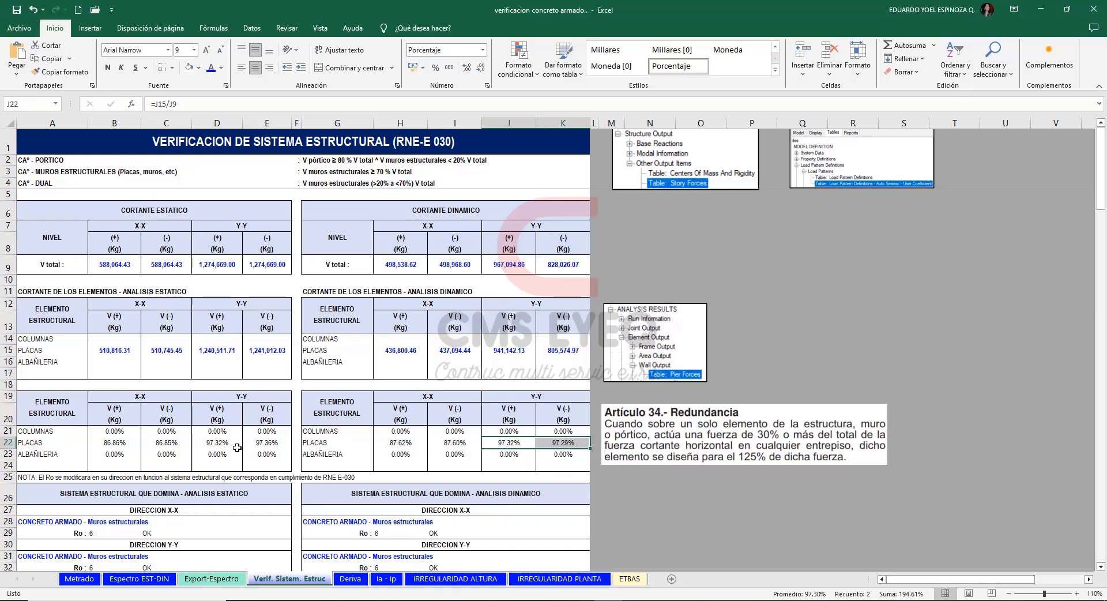
click(751, 321)
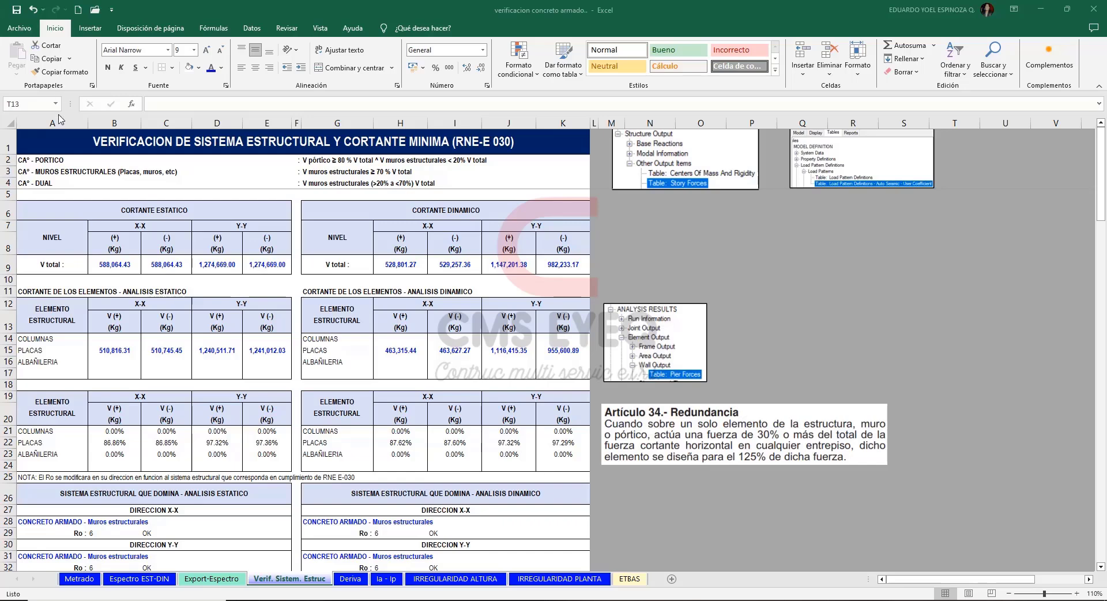
Check the dominant structural system assigned to directions X-X and Y-Y in the static and dynamic analyses.
drag(1102, 185, 1102, 208)
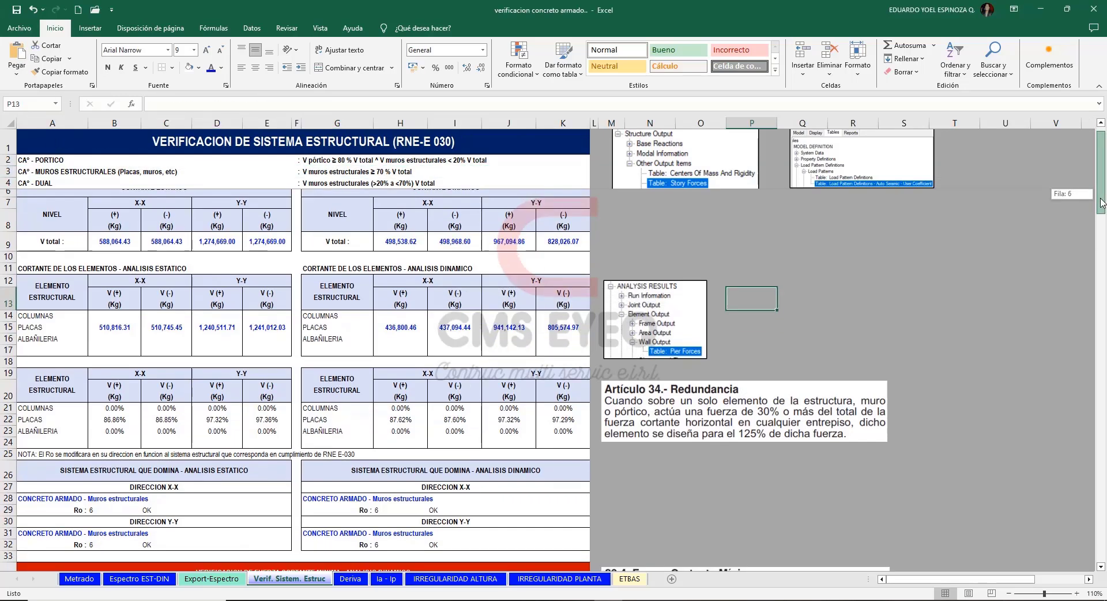
click(151, 490)
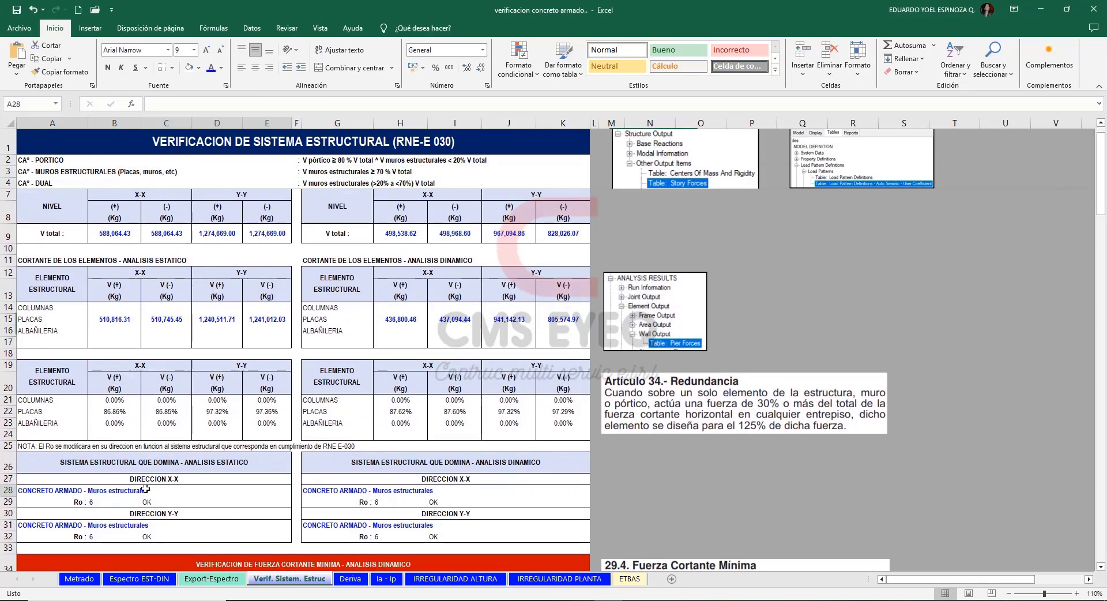
click(138, 525)
click(367, 490)
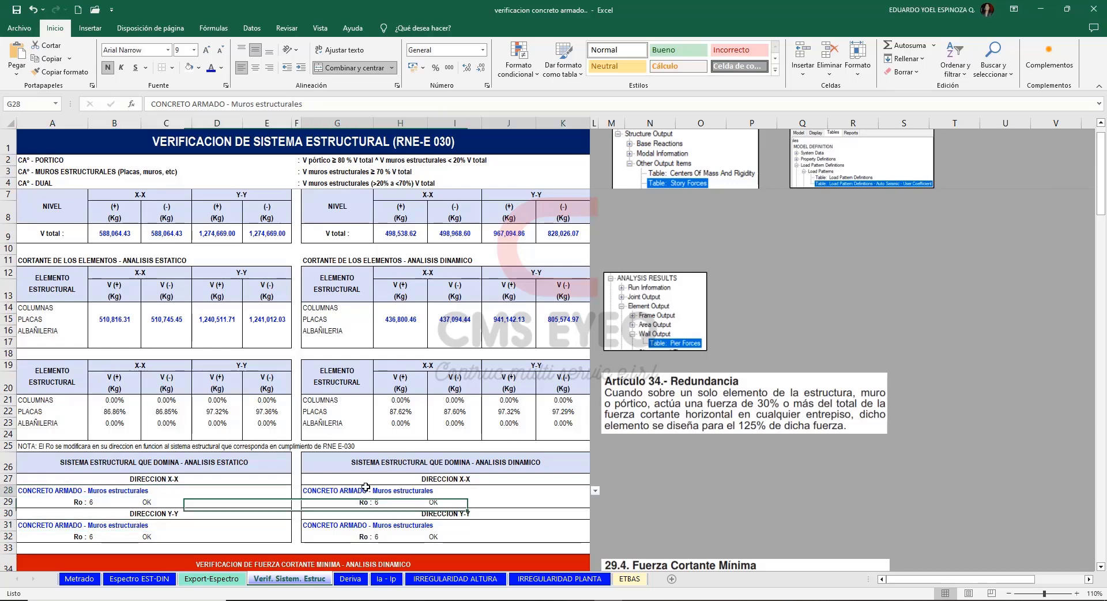
click(398, 524)
click(701, 490)
Examine the dynamic minimum shear verification table, including the structure regularity and scale factors for X-X and Y-Y.
scroll(701, 490, down, 3)
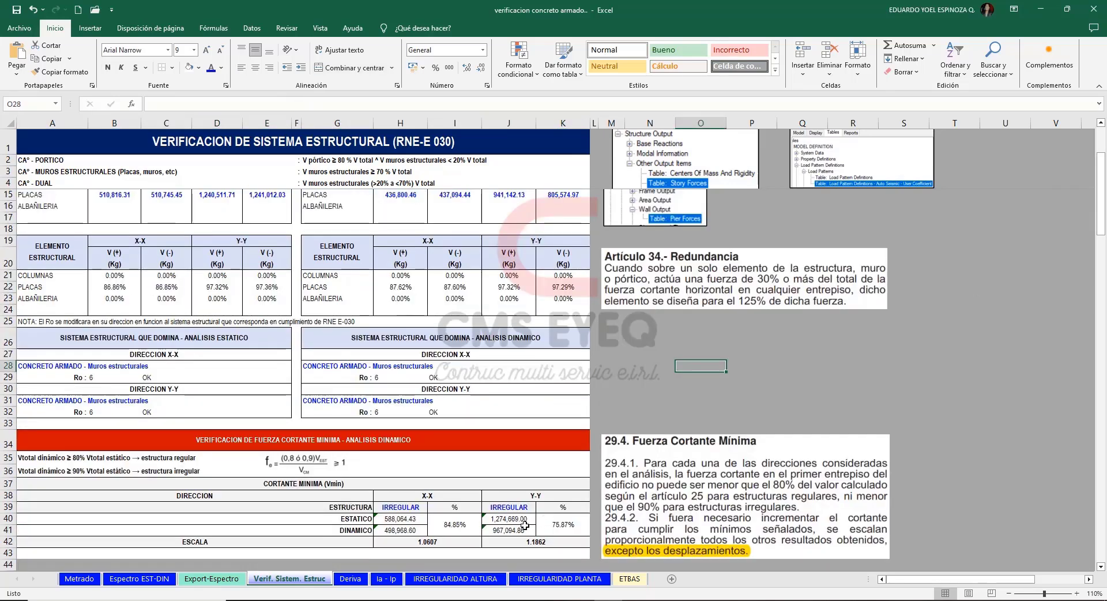
click(509, 507)
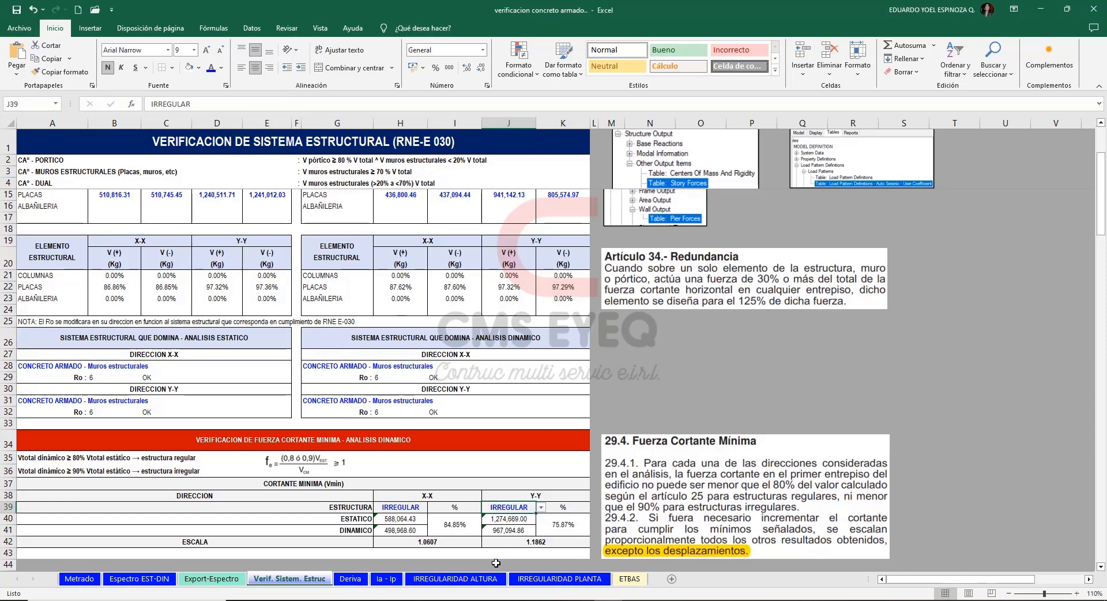
click(453, 562)
click(672, 378)
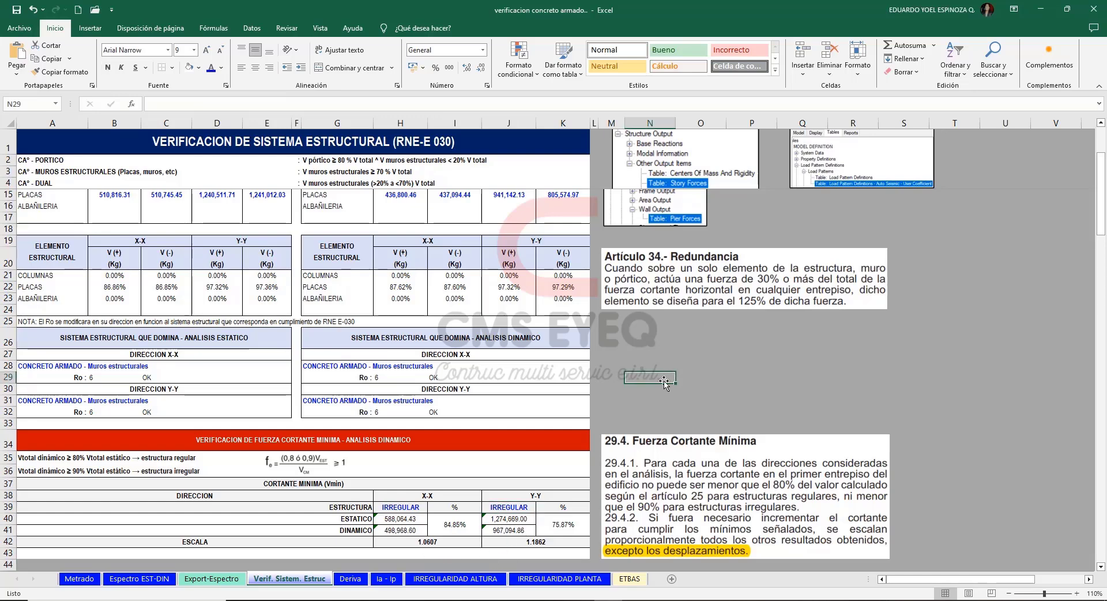
On the Espectro EST-DIN sheet, set Escala de cortante Vmin to SI for both the X-X and Y-Y directions.
click(154, 580)
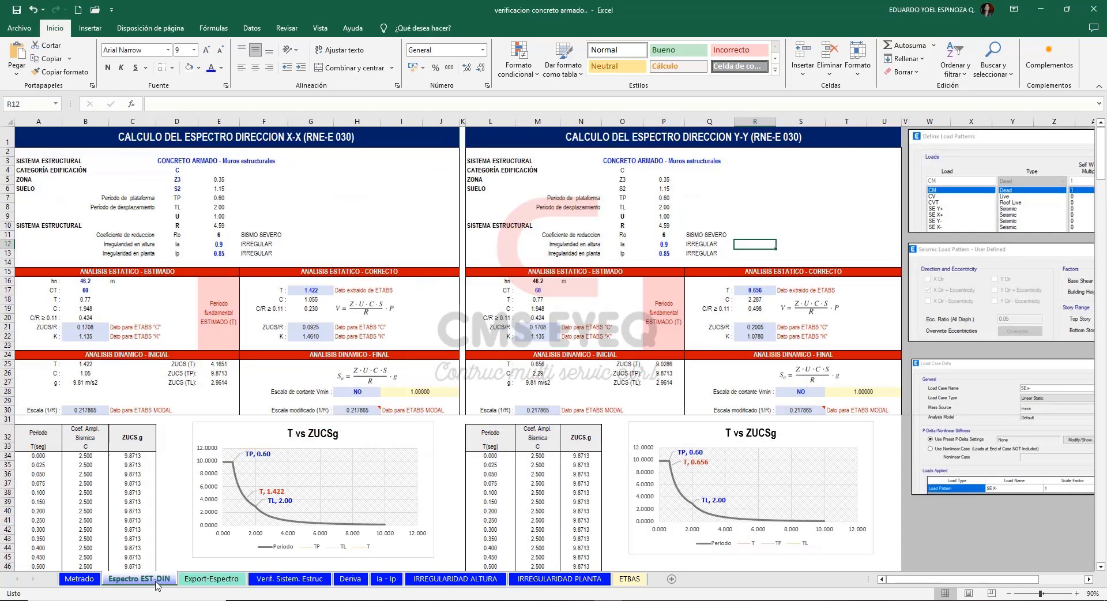
click(364, 392)
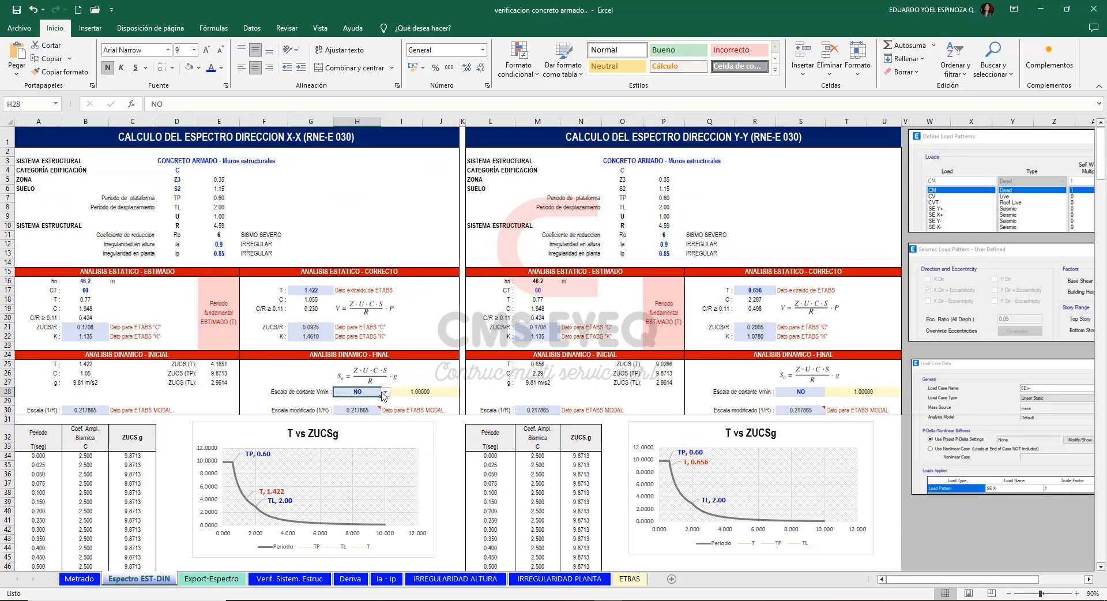
click(385, 392)
click(387, 400)
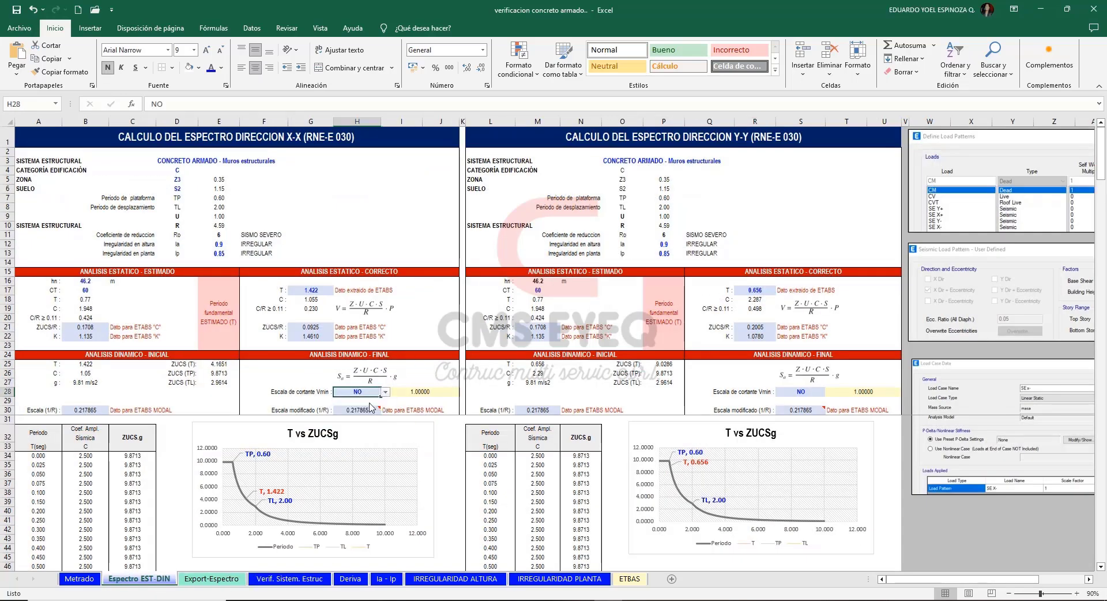
click(804, 392)
click(830, 392)
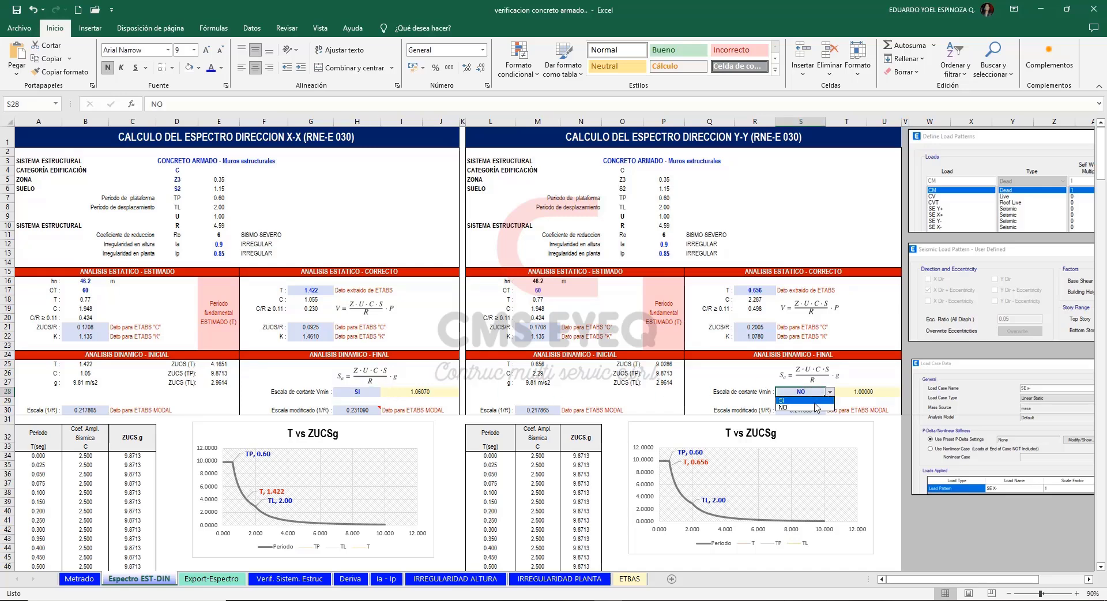
click(801, 399)
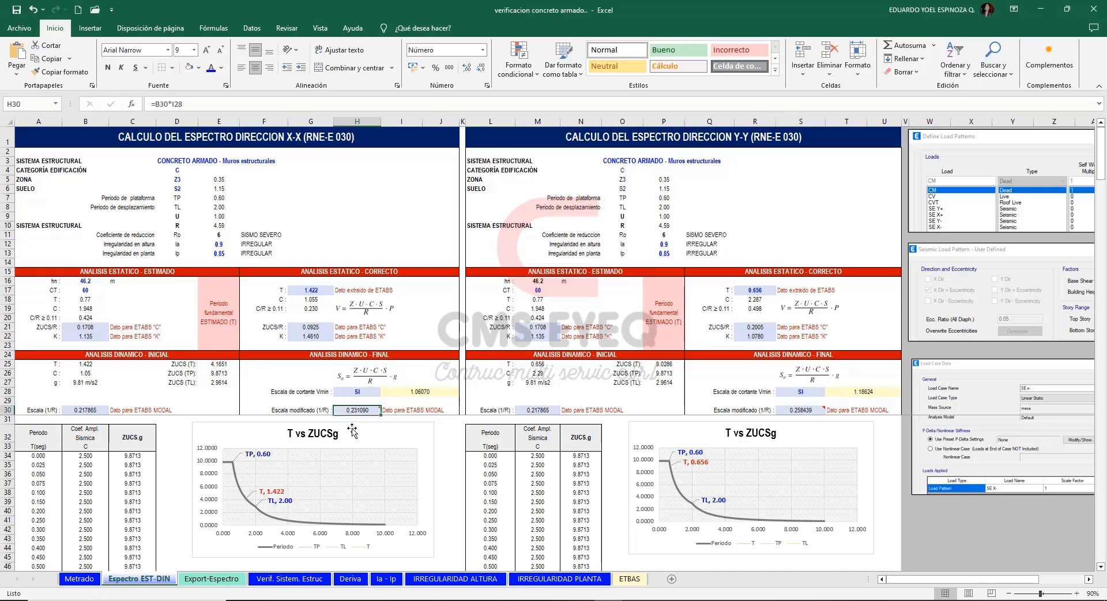
Check the Escala modificado (1/R) values for X-X and Y-Y against the initial Y-Y scale.
click(358, 410)
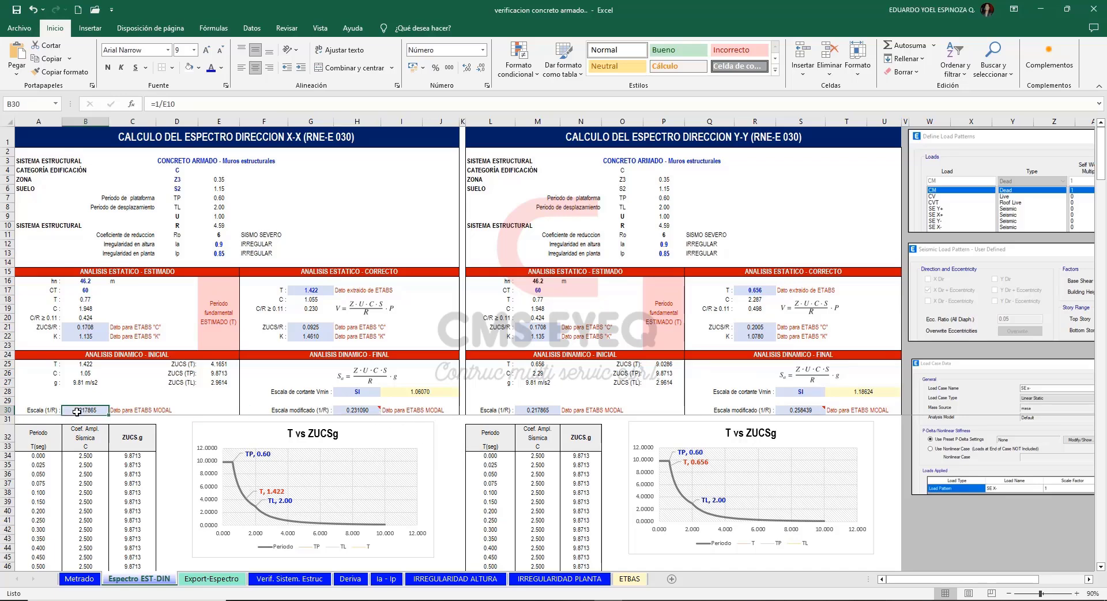
click(549, 410)
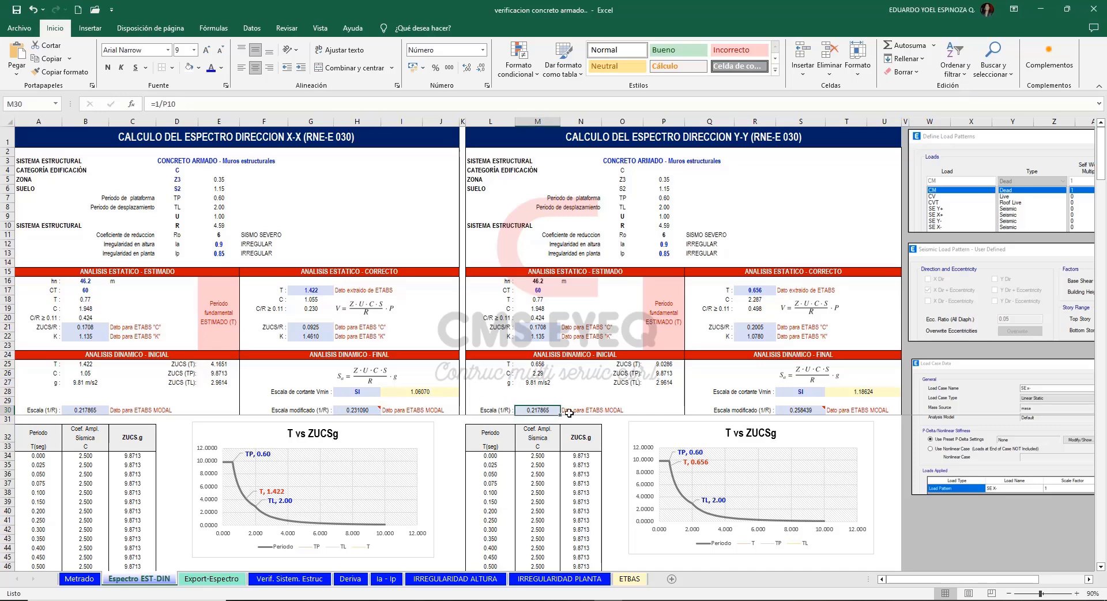
click(813, 410)
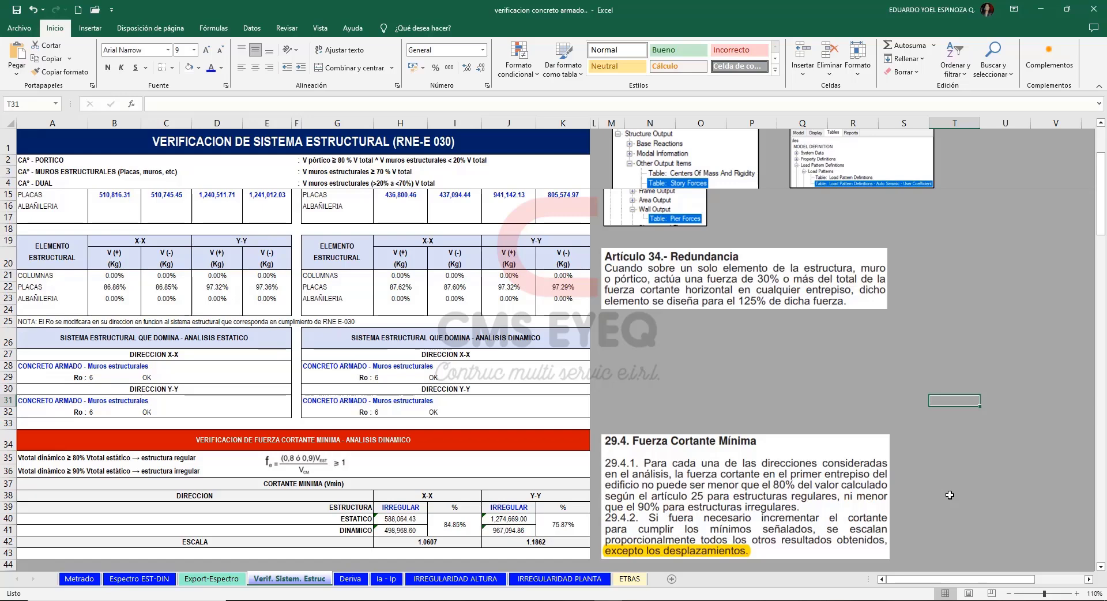
Review the 29.4 Fuerza Cortante Mínima article on the Verif. Sistem. Estruc sheet, and return to the ETABS model.
click(672, 526)
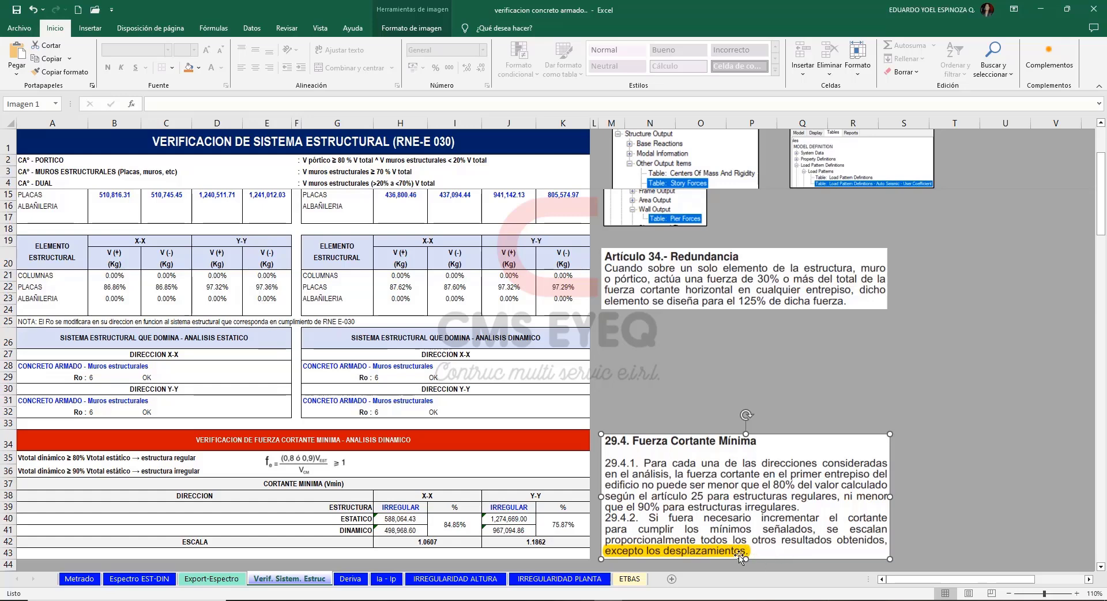
click(701, 378)
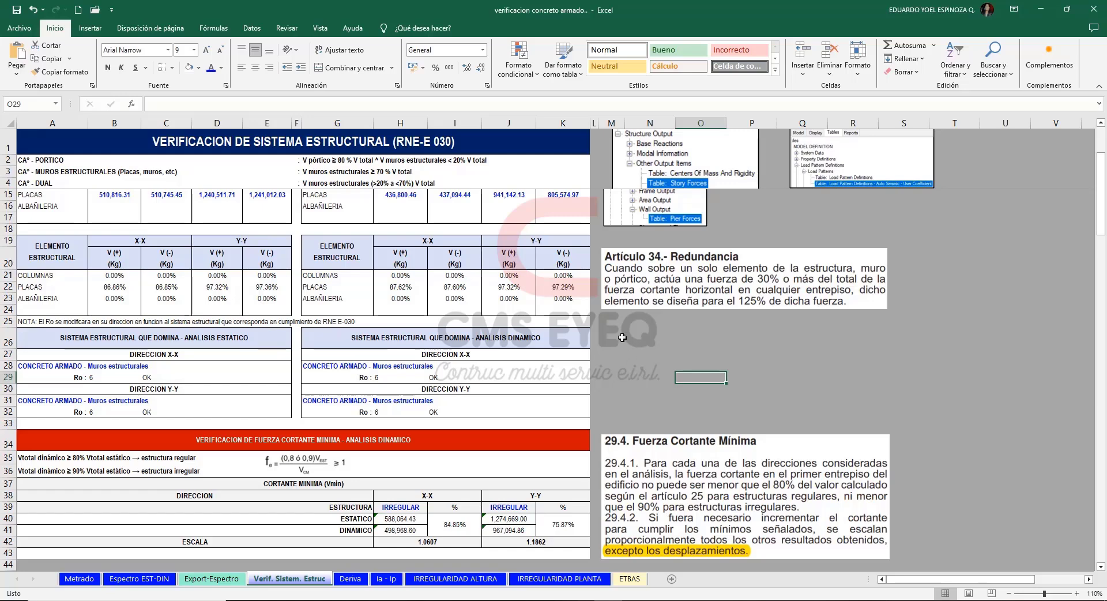
drag(622, 337, 833, 408)
click(940, 341)
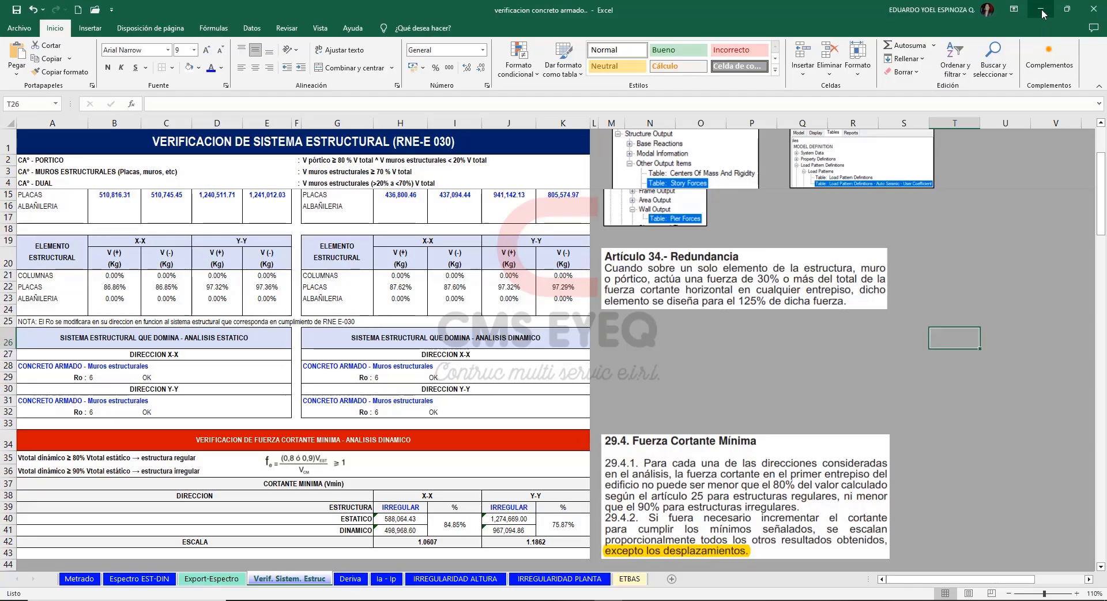
click(1042, 9)
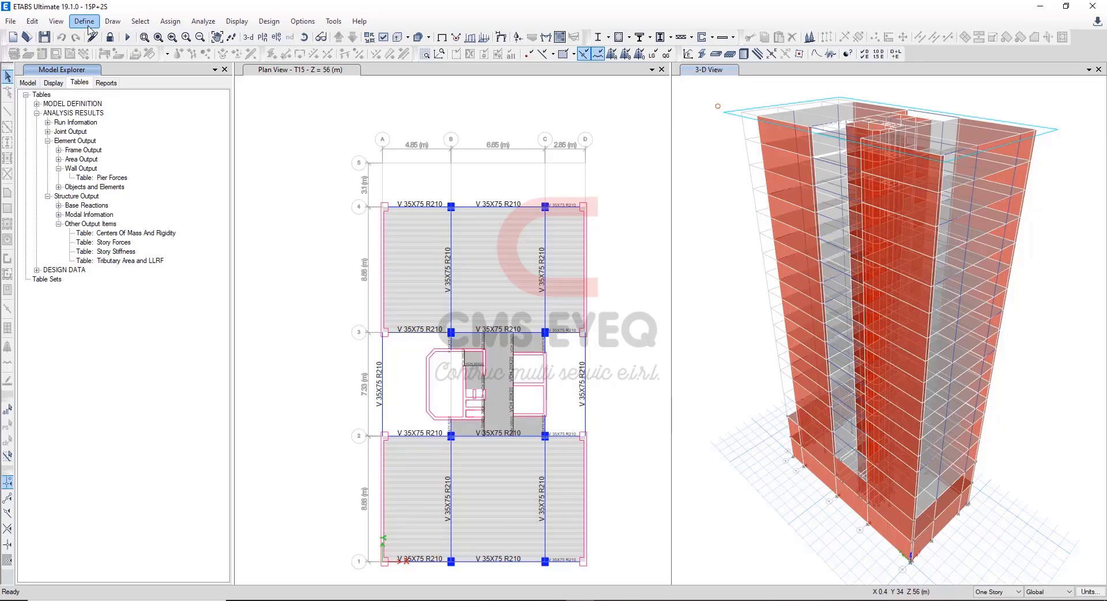
Review the response spectrum cases in the ETABS load case list, including the SDX and SDY cases with the "e" suffix.
click(85, 22)
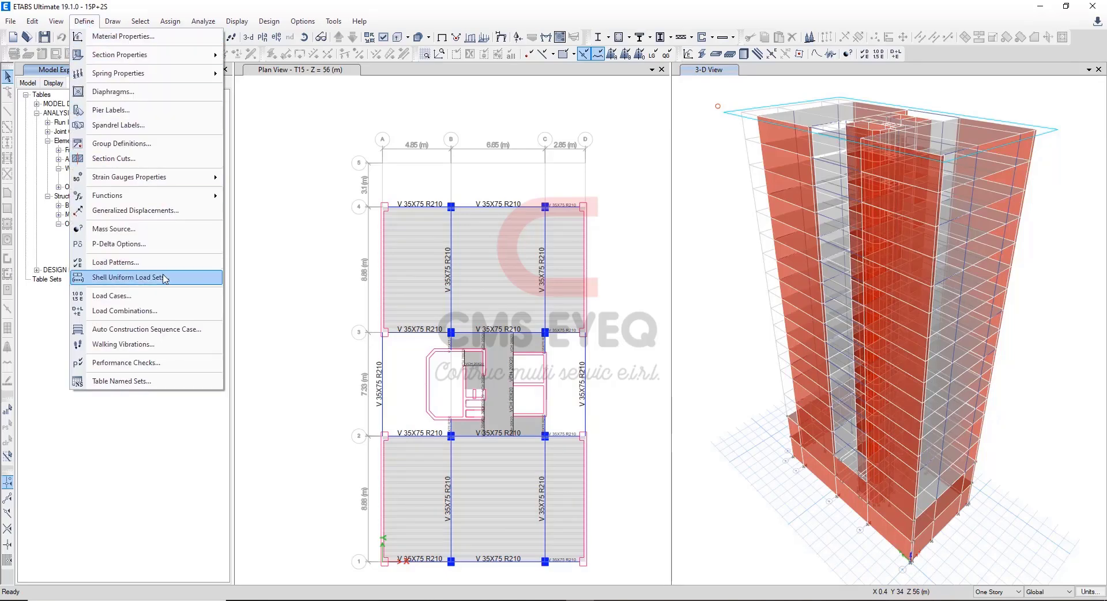
click(162, 296)
scroll(368, 288, down, 3)
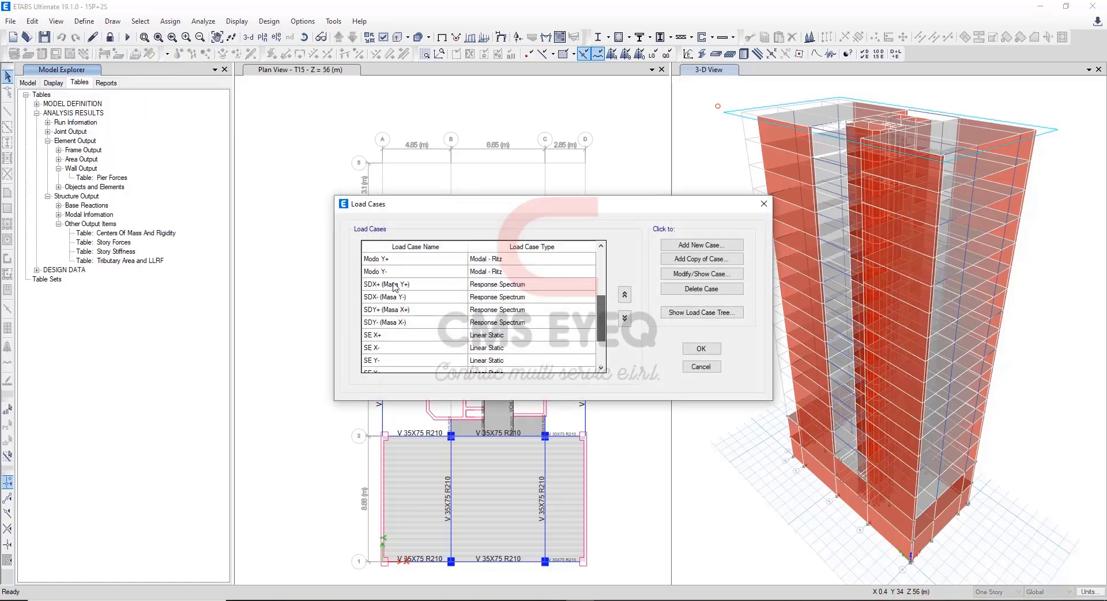
drag(369, 288, 483, 322)
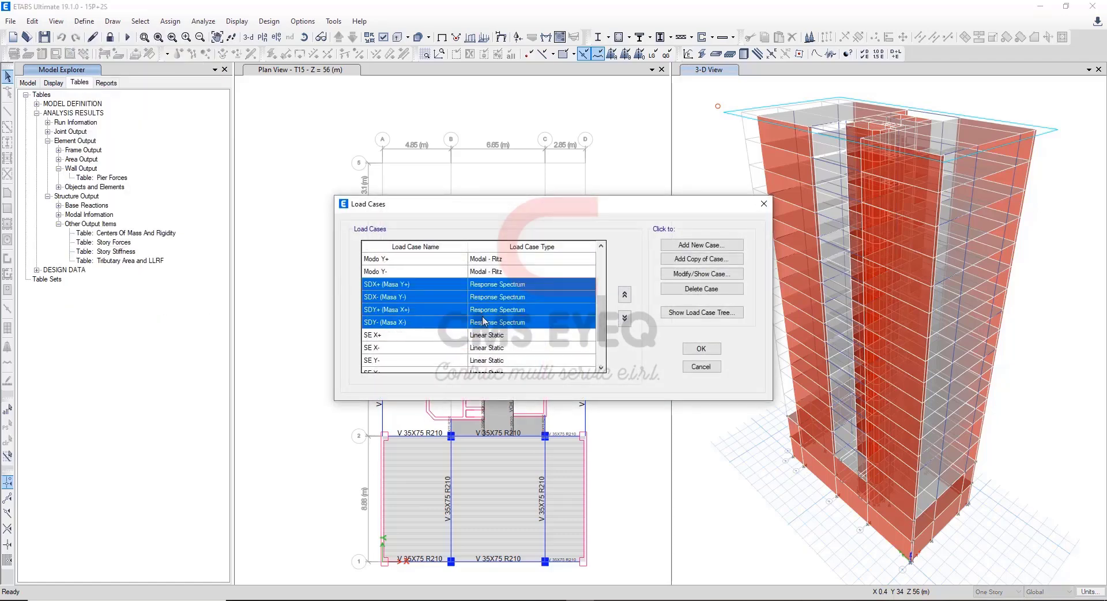
drag(600, 314, 601, 334)
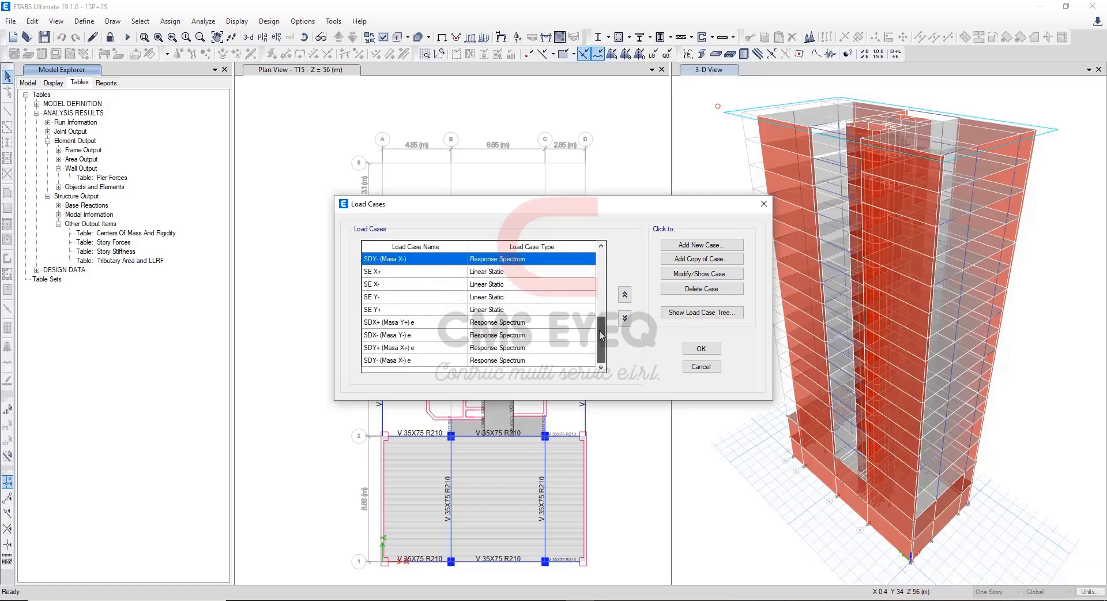
click(433, 327)
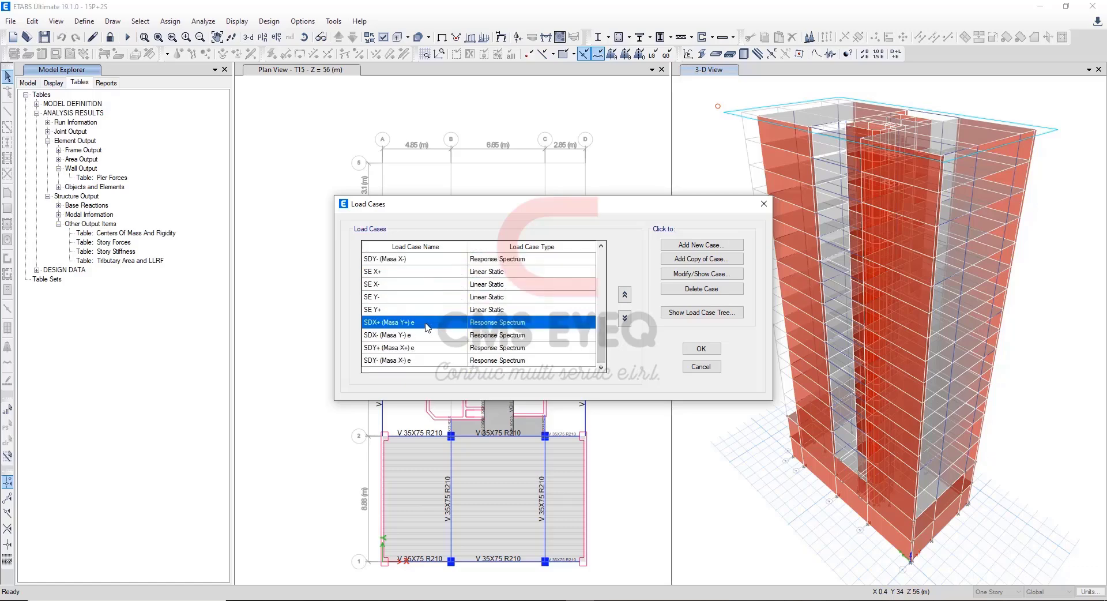
click(418, 335)
click(421, 348)
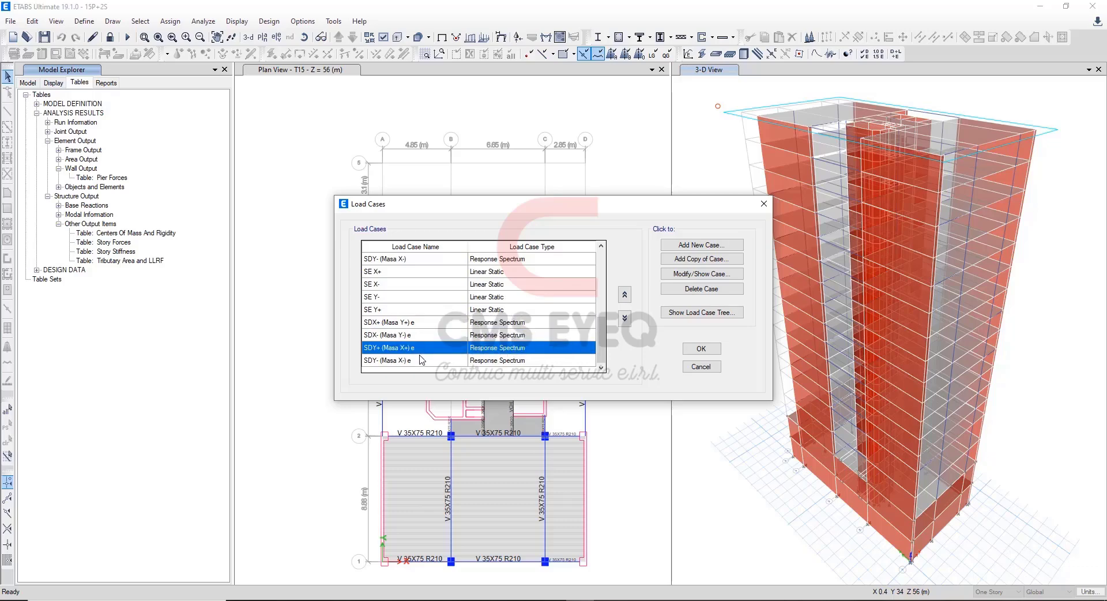
click(421, 359)
Compare the scale factor of load case SDX+ (Masa Y+) e with the X-X Escala modificado (1/R) in the Excel Espectro EST-DIN sheet.
click(461, 325)
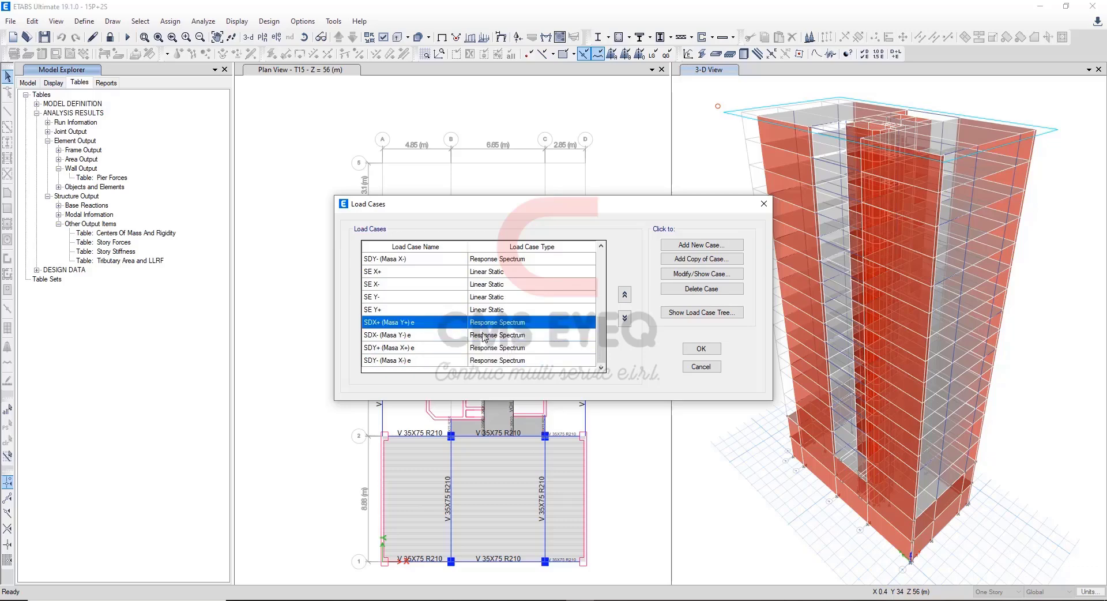
click(695, 276)
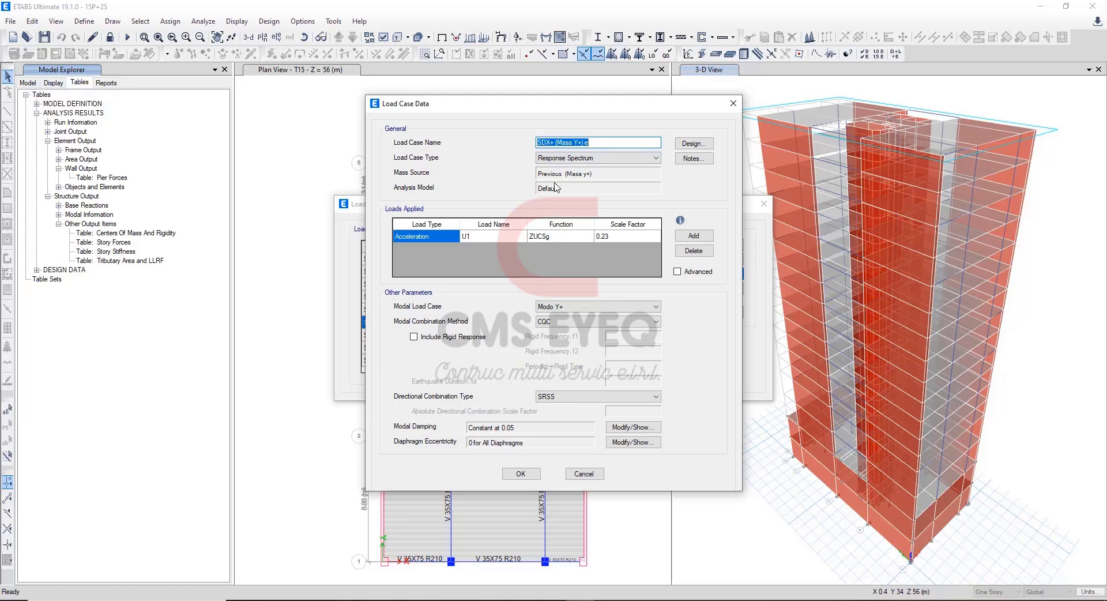
drag(790, 118, 805, 116)
click(843, 245)
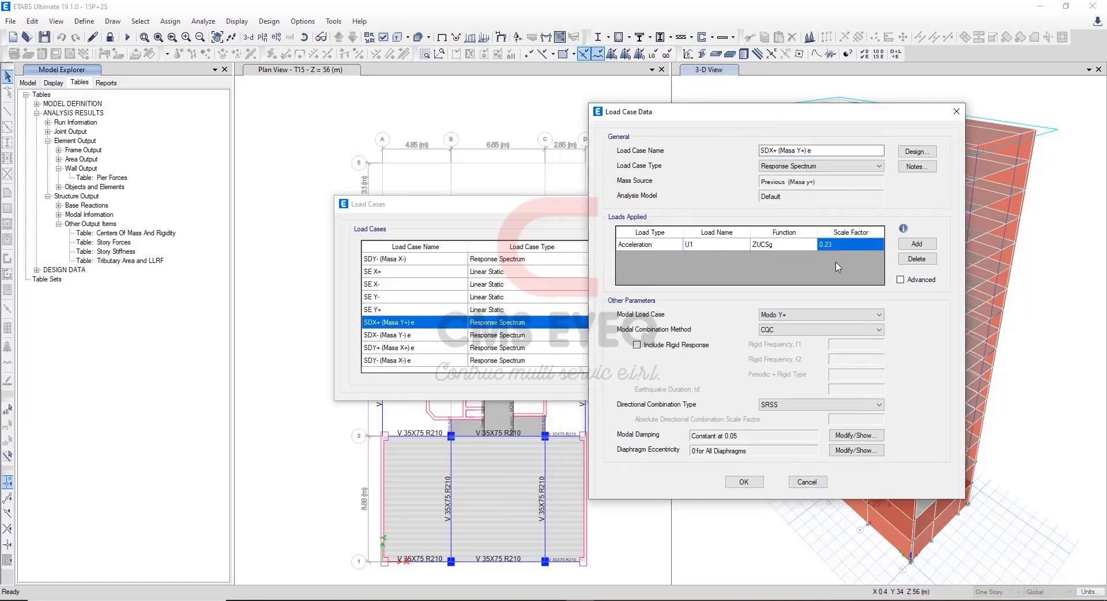
click(606, 600)
click(363, 410)
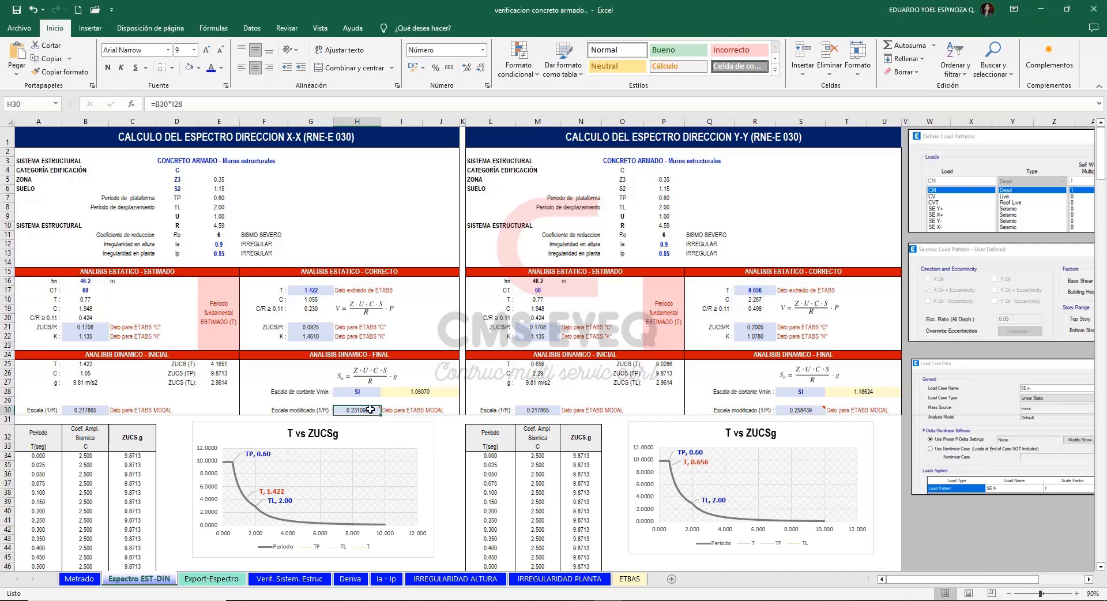
mouse_move(367, 411)
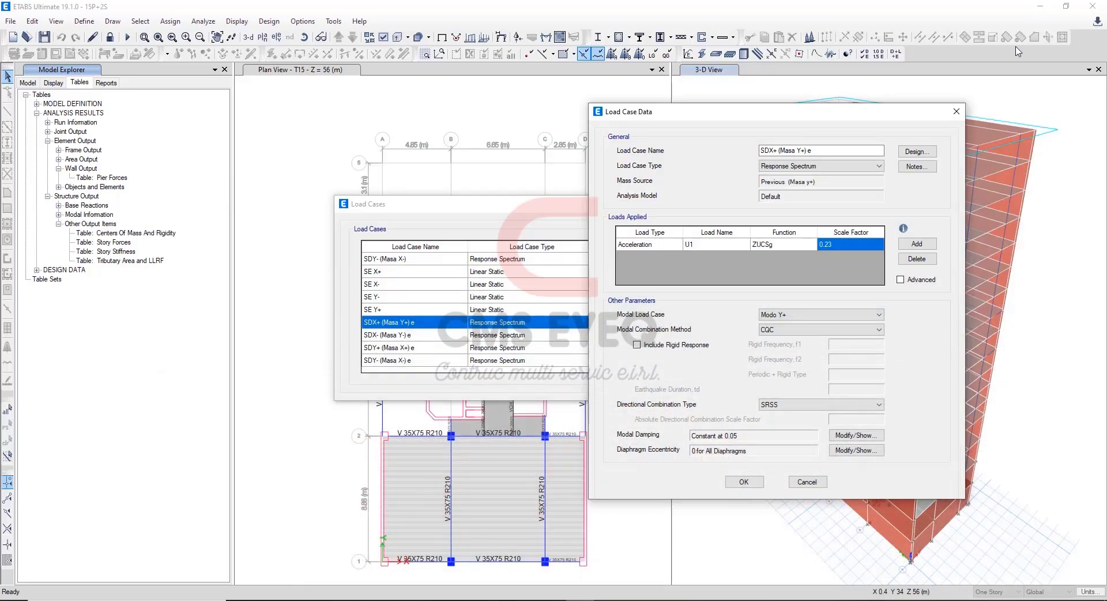
click(1042, 9)
click(808, 482)
Check the scale factor of load case SDY+ (Masa X+) e, and leave the load case definitions without changes.
click(417, 349)
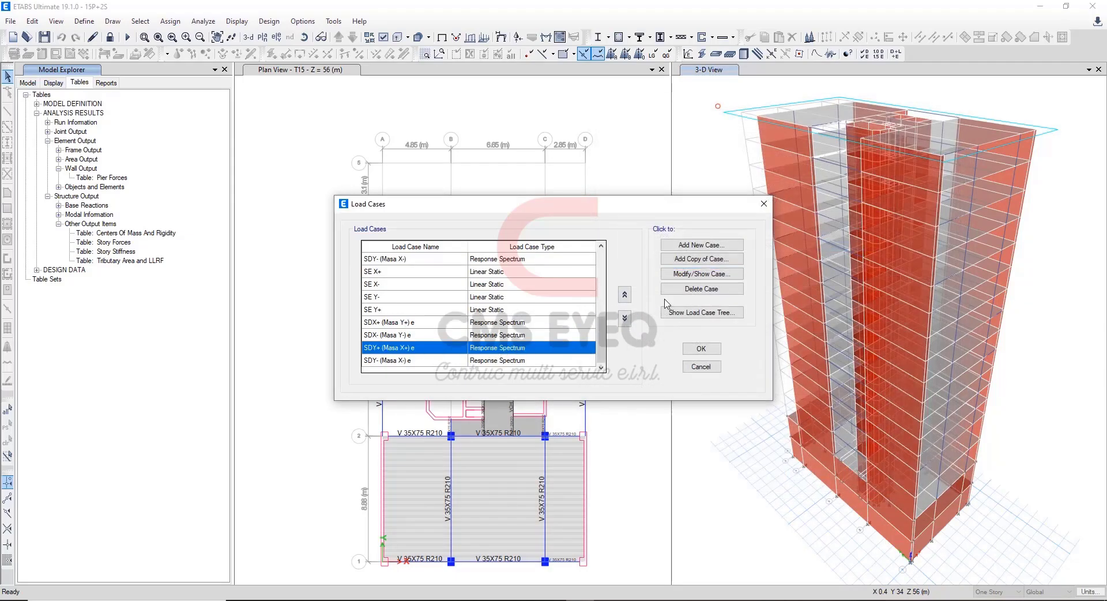
click(685, 275)
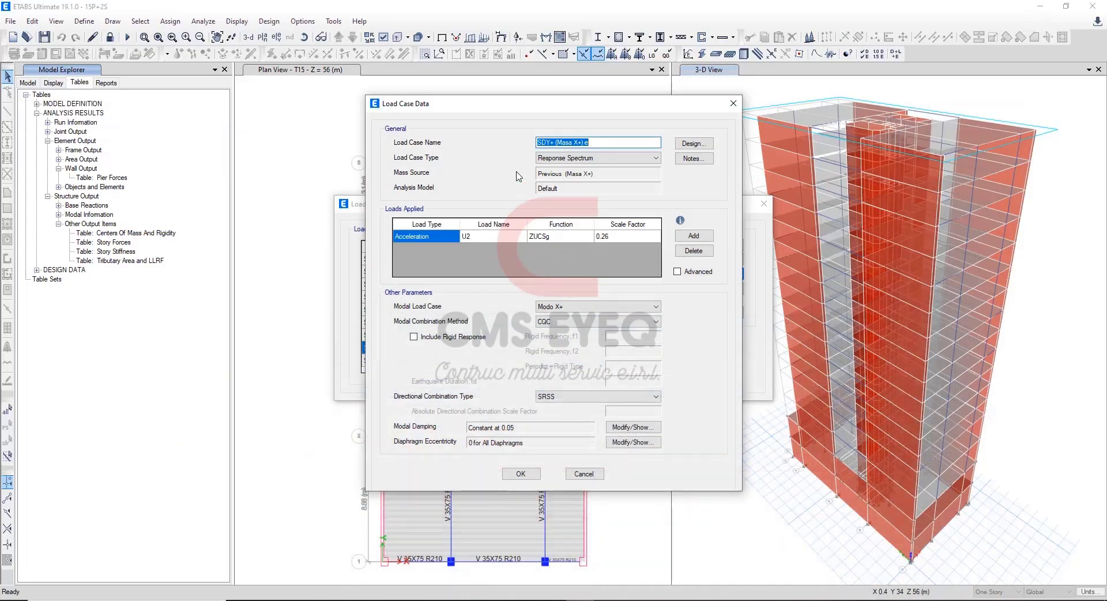
click(583, 474)
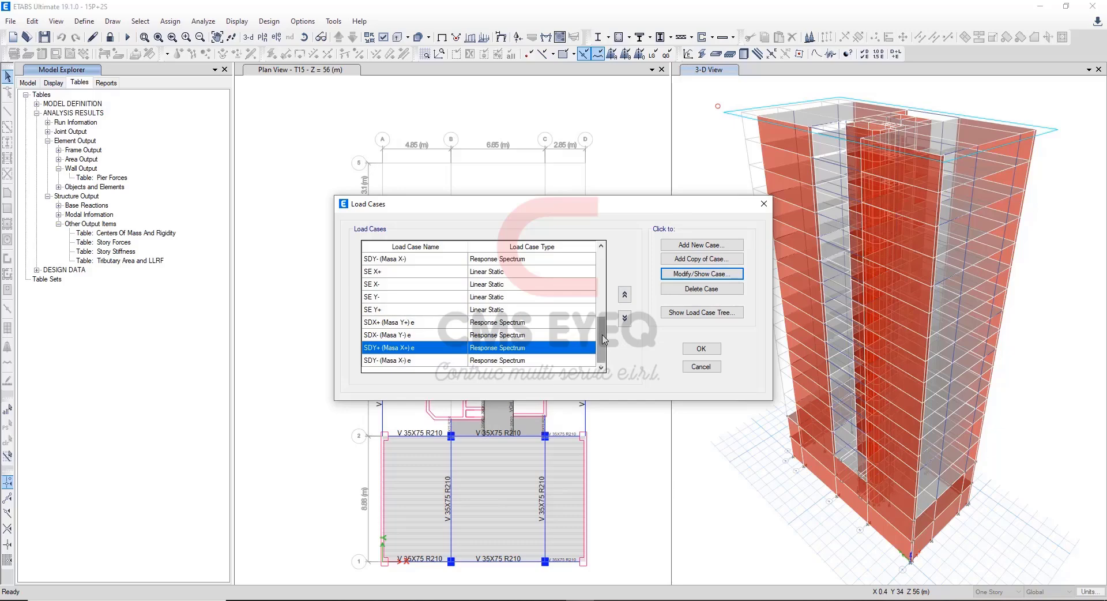
drag(576, 359, 563, 328)
click(564, 328)
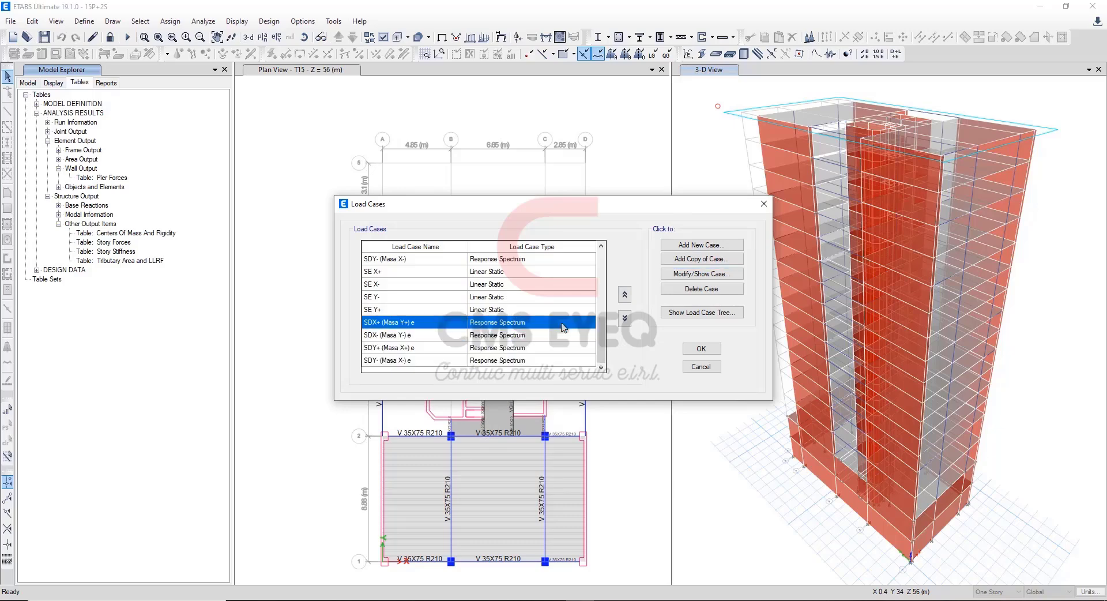
click(701, 367)
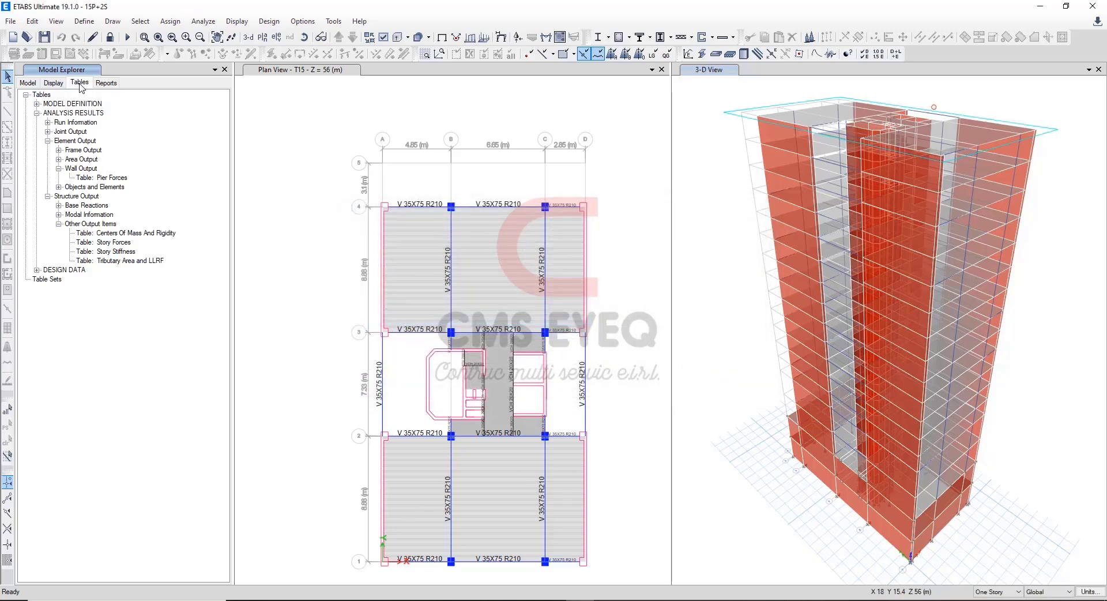
Show the Story Forces table and filter it to story T1 and the Bottom location.
right_click(114, 242)
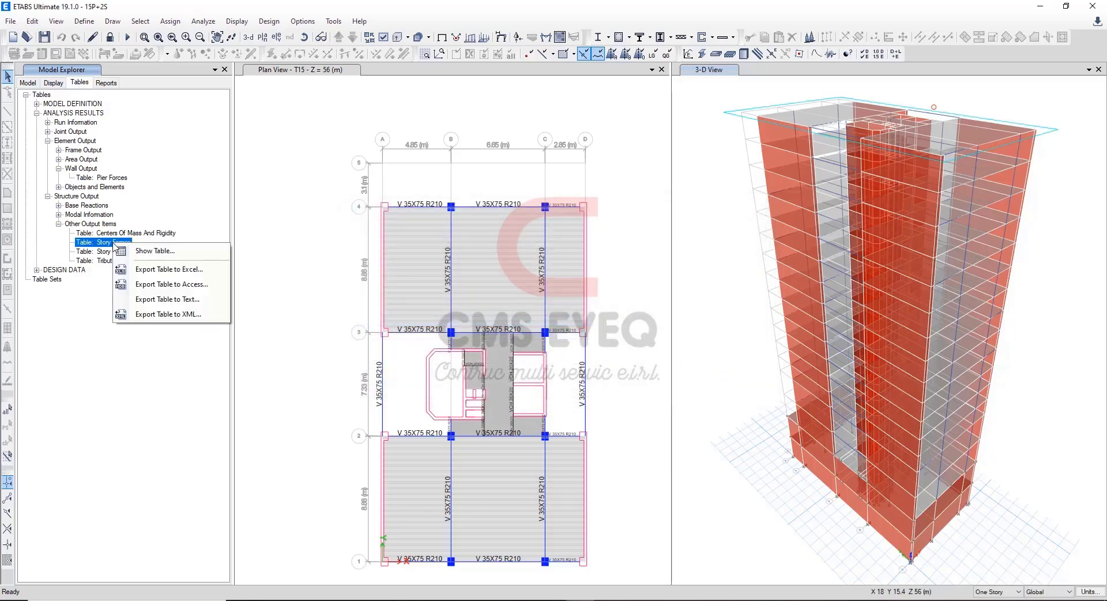
click(155, 252)
click(344, 218)
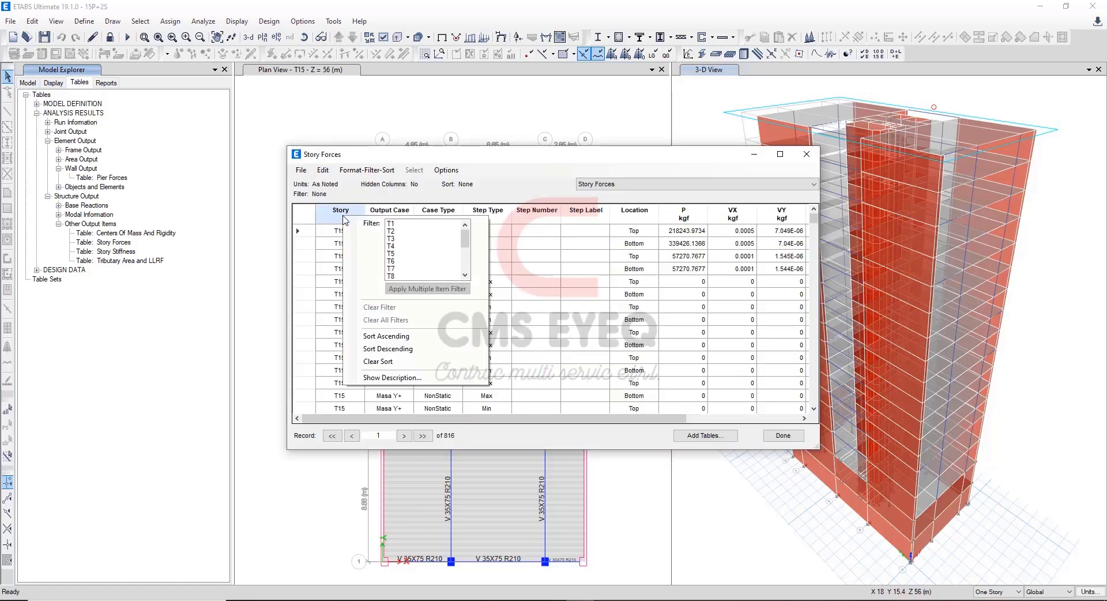
click(391, 224)
click(635, 215)
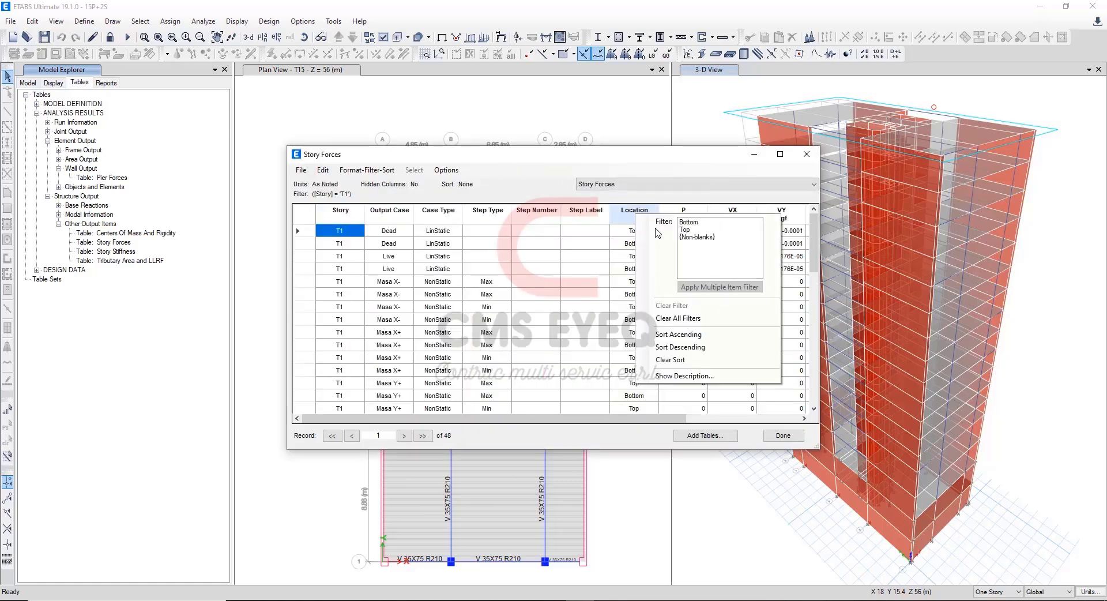
click(685, 223)
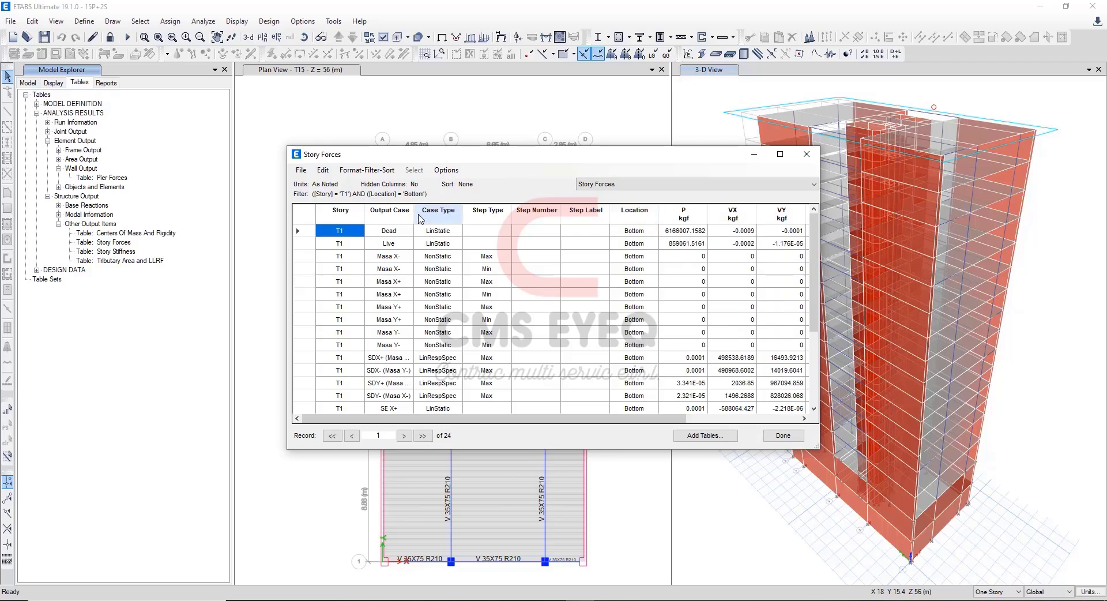
Filter Output Case to SDX- (Masa Y-) e, SDX+ (Masa Y+) e, SDY- (Masa X-) e and SDY+ (Masa X+) e.
click(388, 211)
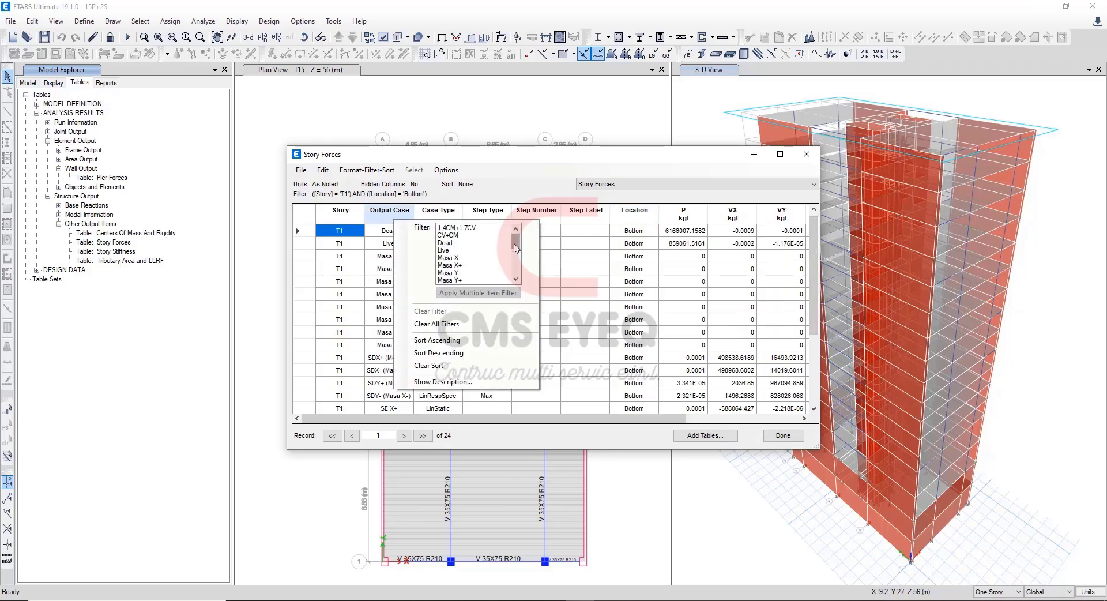
scroll(517, 248, down, 2)
click(486, 258)
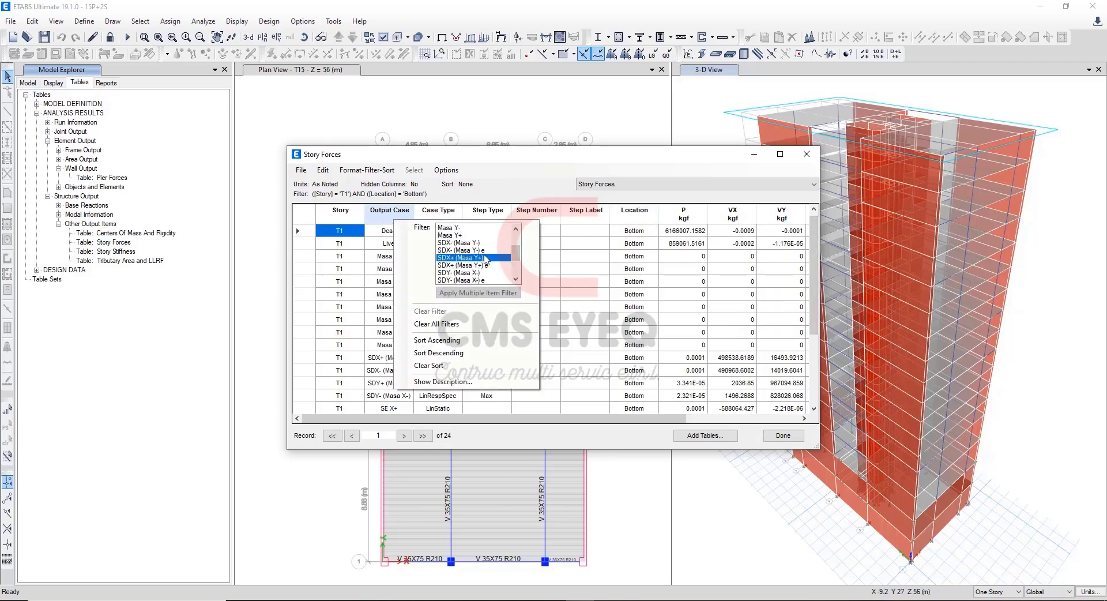
click(487, 250)
ctrl+click(503, 264)
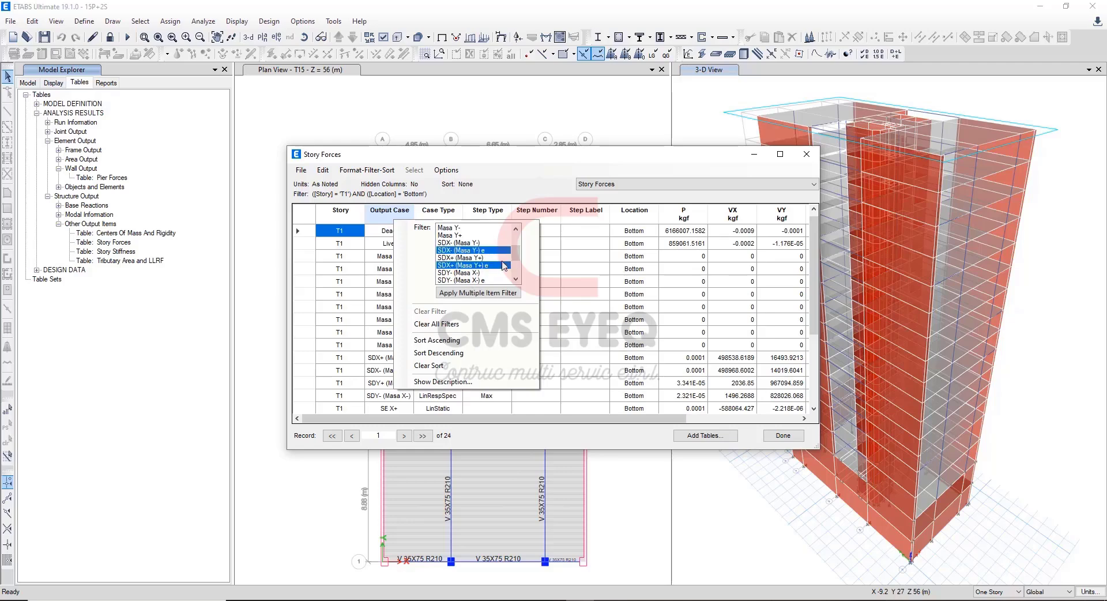
scroll(515, 254, down, 2)
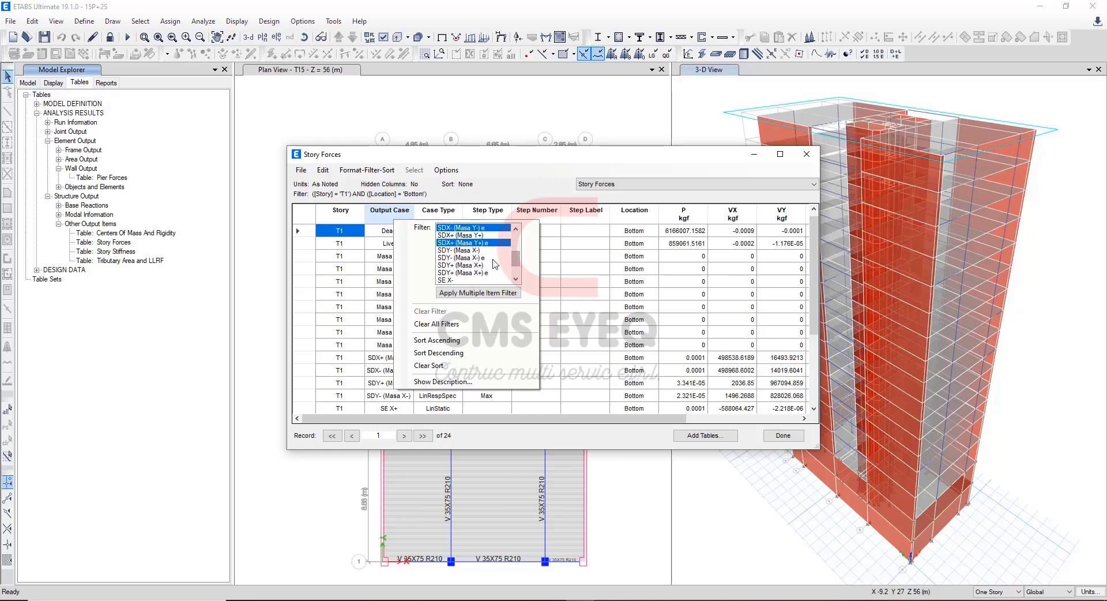
ctrl+click(492, 258)
ctrl+click(490, 273)
click(478, 293)
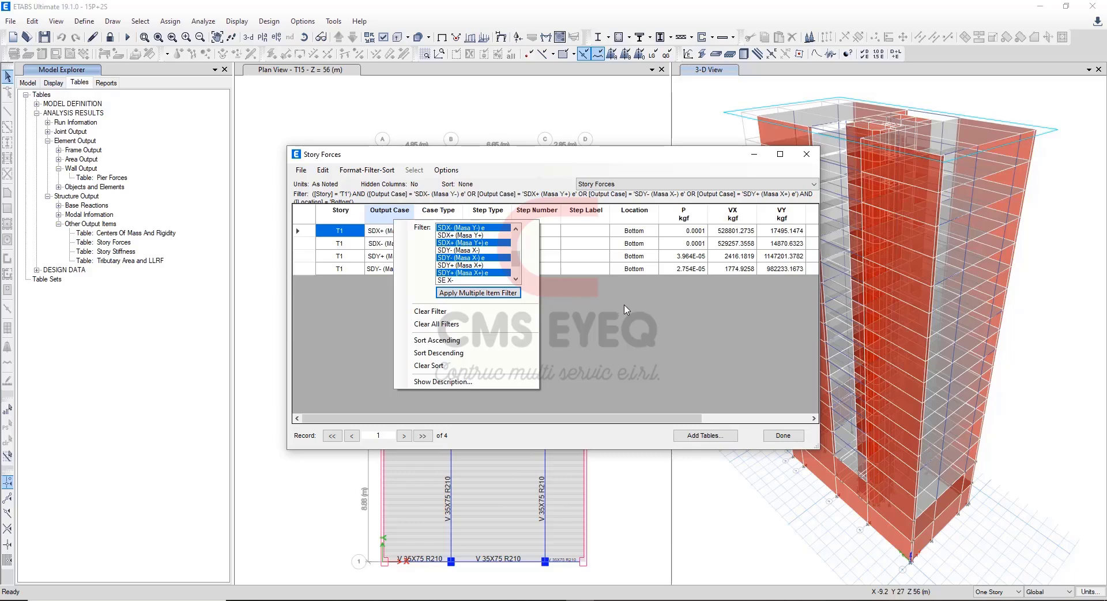
click(625, 305)
Copy the SDX+ (Masa Y+) e VX shear, 528801.2735 kgf, into the dynamic X-X (+) V total in Excel's Verif. Sistem. Estruc sheet.
click(301, 233)
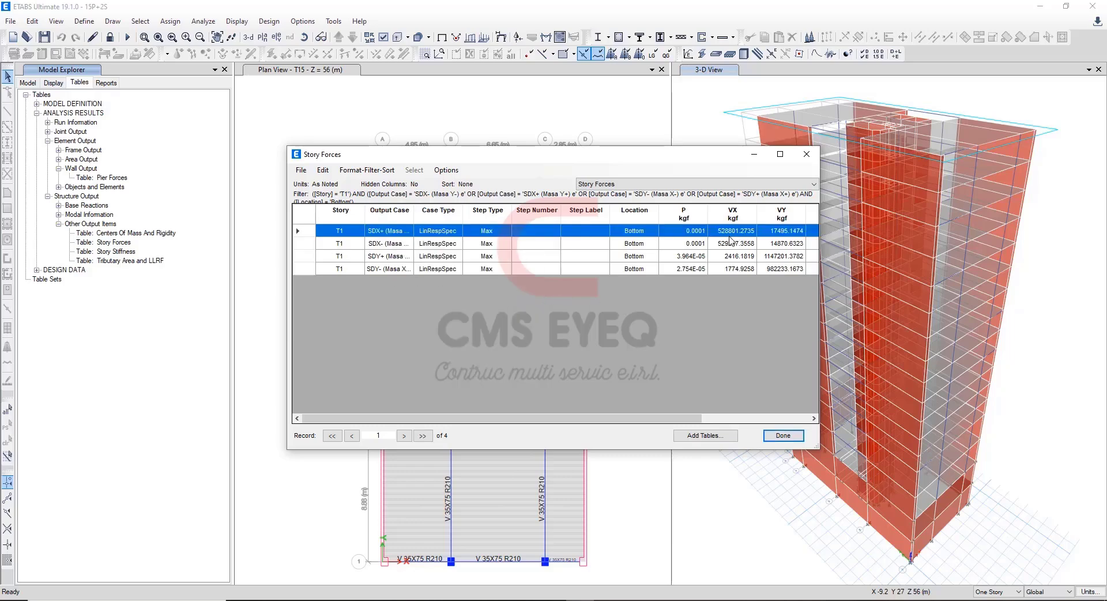
click(748, 233)
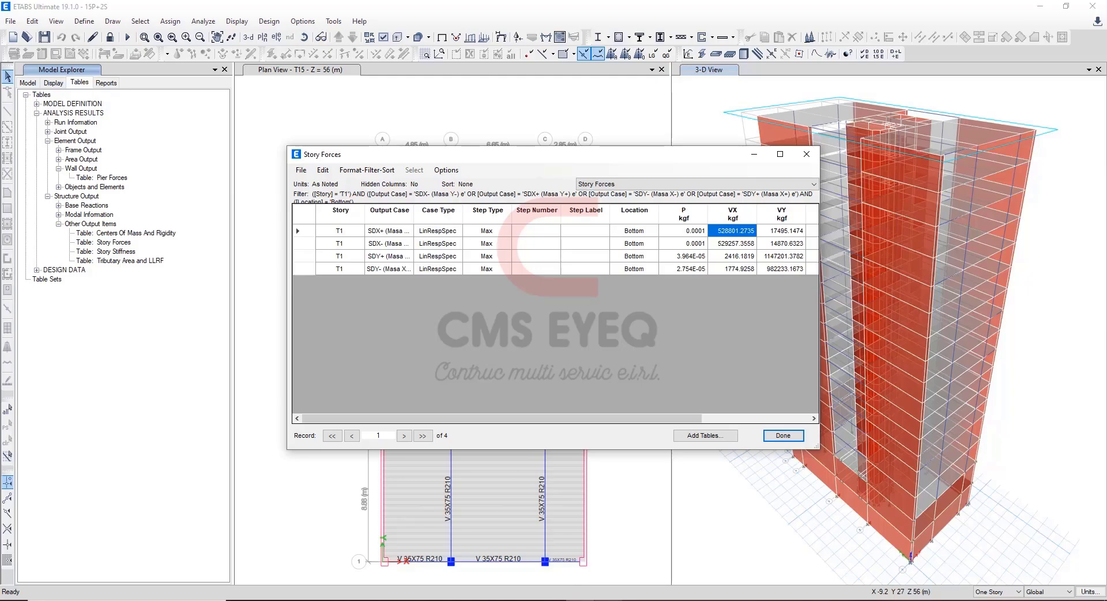
key(alt+Tab)
text(528801.2735)
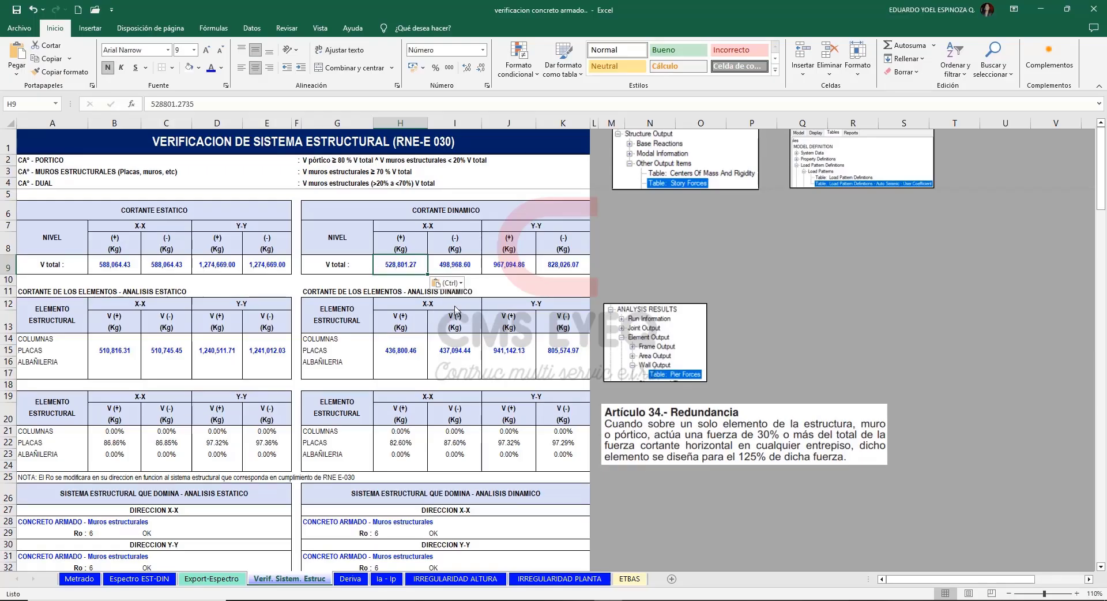
Copy the SDX- (Masa Y-) e VX shear, 529257.3558 kgf, from ETABS into Excel's dynamic X-X (-) V total, matching the destination formatting.
key(alt+Tab)
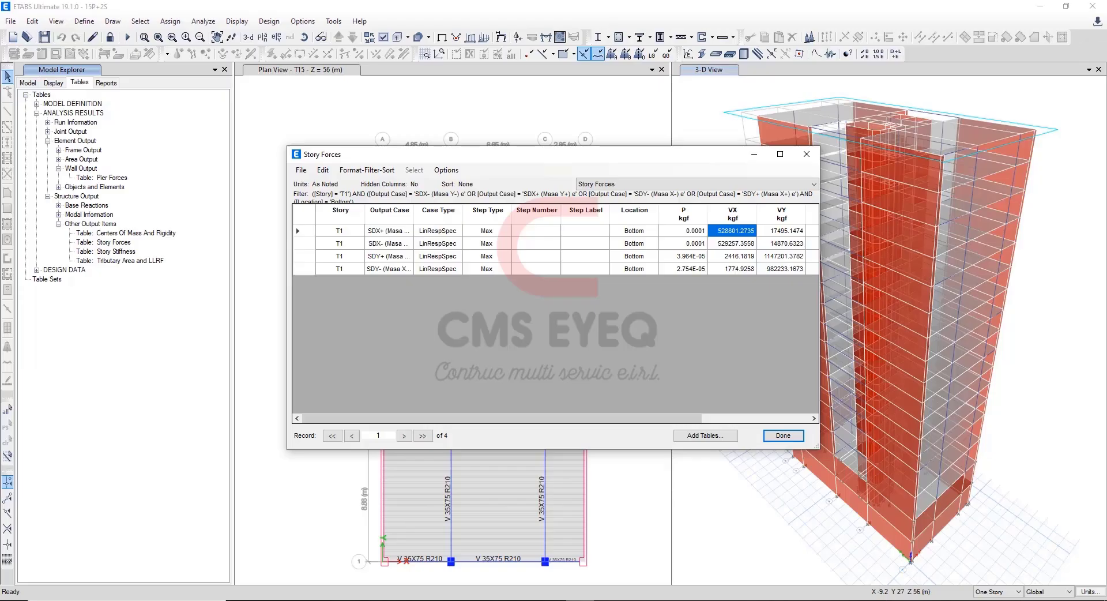
click(747, 249)
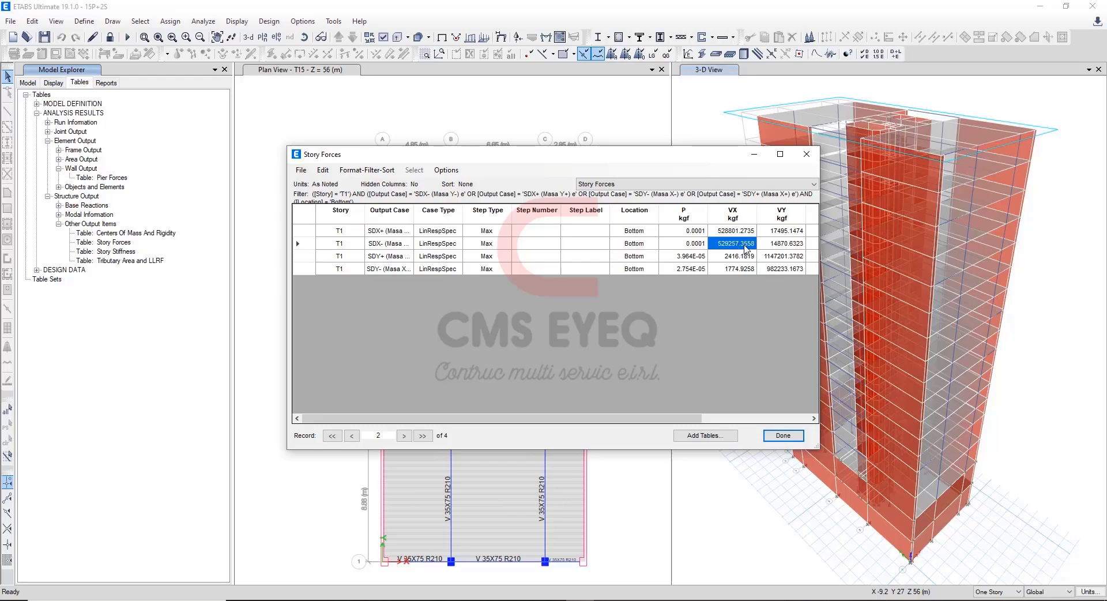
key(ctrl+c)
key(alt+Tab)
click(447, 268)
key(ctrl+v)
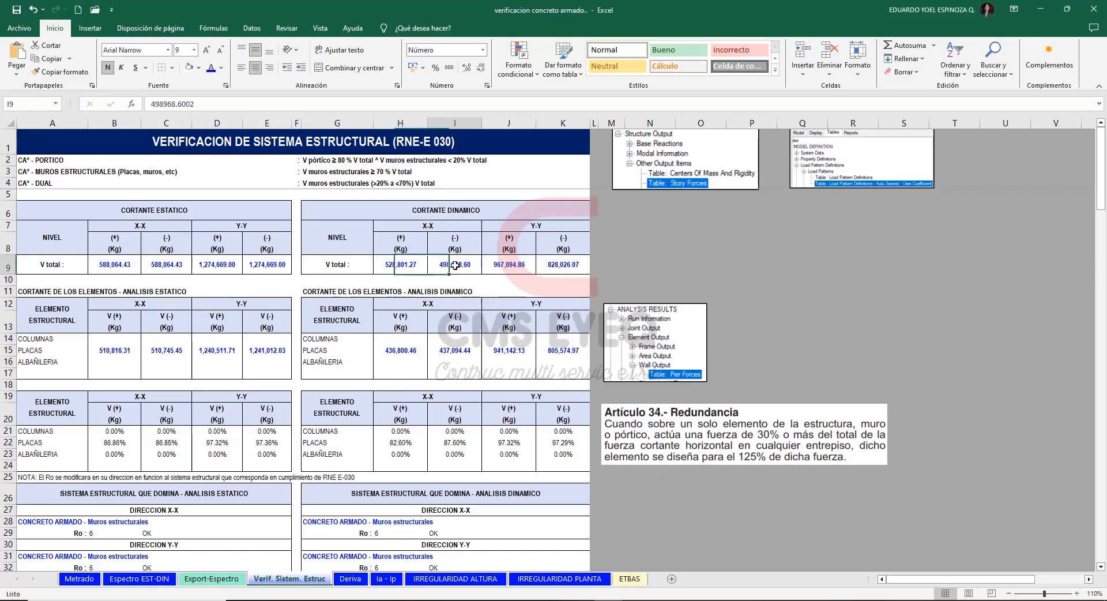
click(501, 283)
click(495, 316)
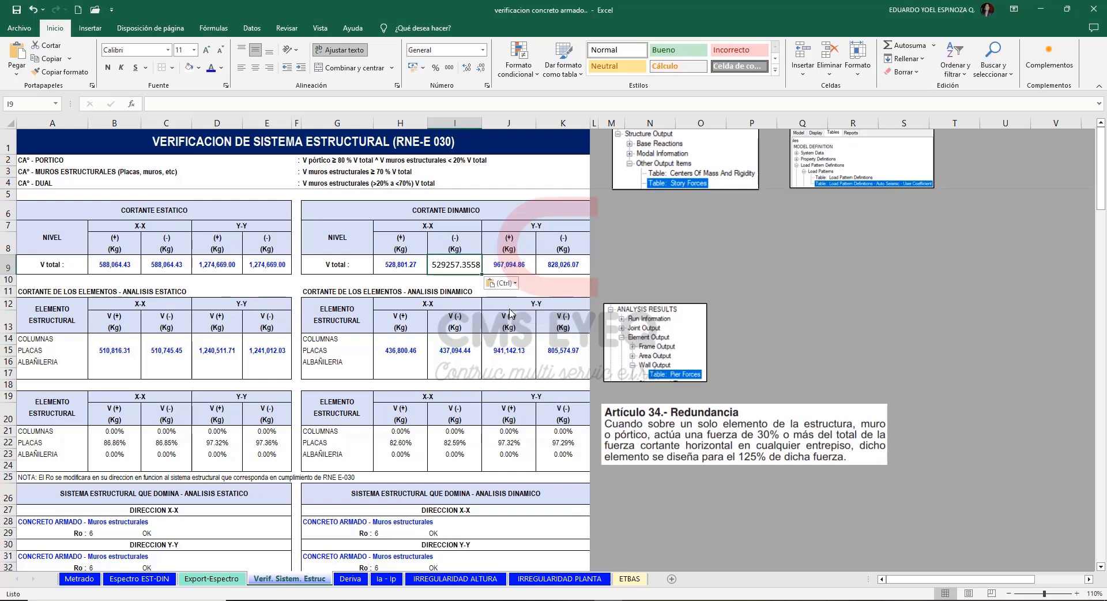
Copy the SDY+ (Masa X+) e VY shear, 1147201.3782 kgf, from ETABS into Excel's dynamic Y-Y (+) V total.
click(519, 263)
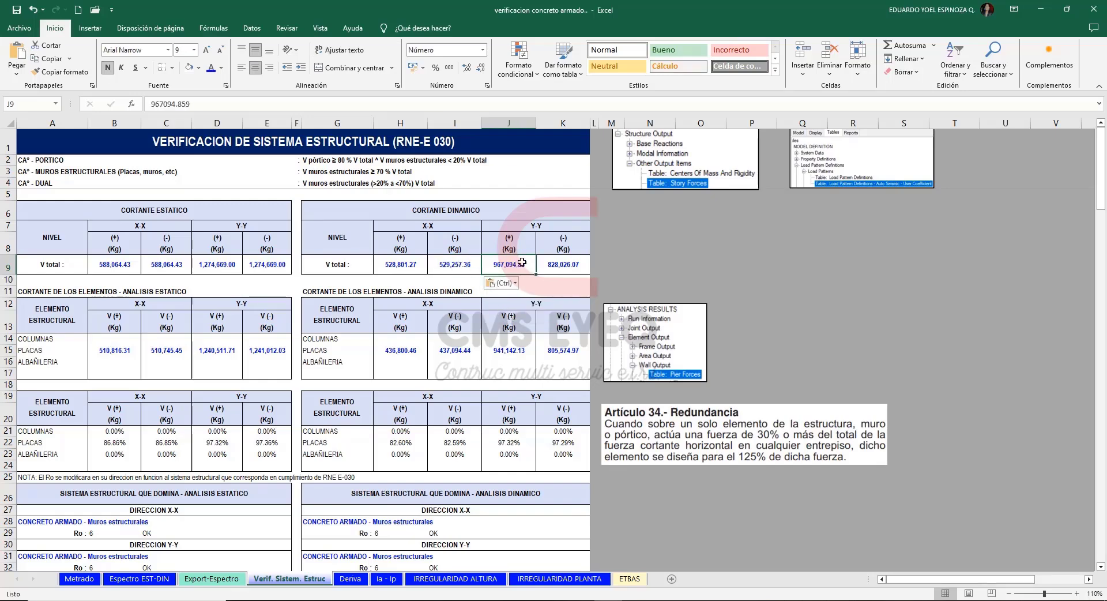
key(alt+Tab)
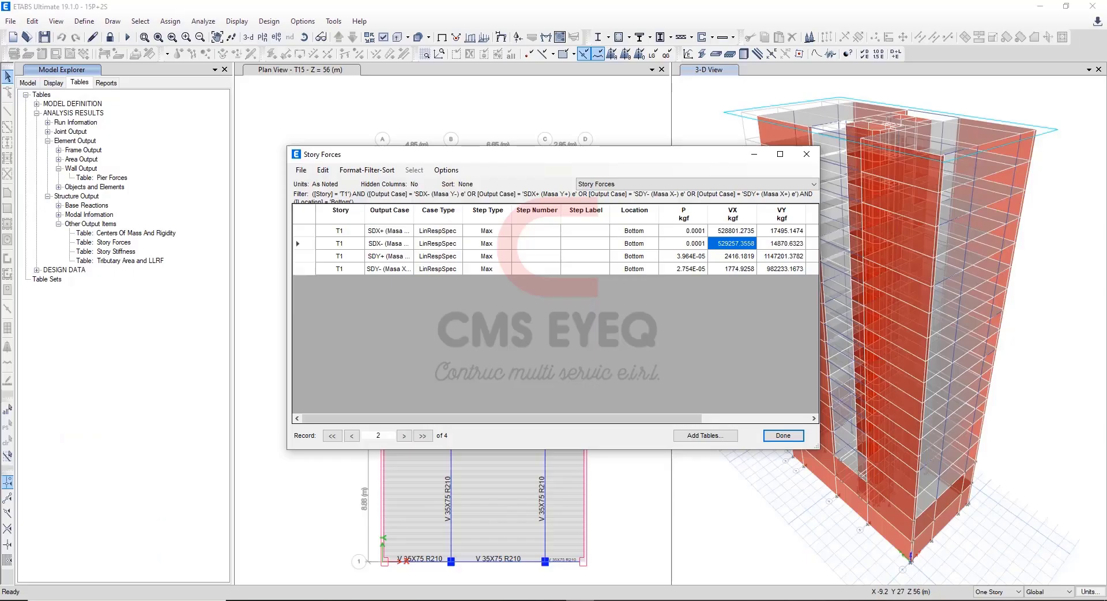
click(305, 261)
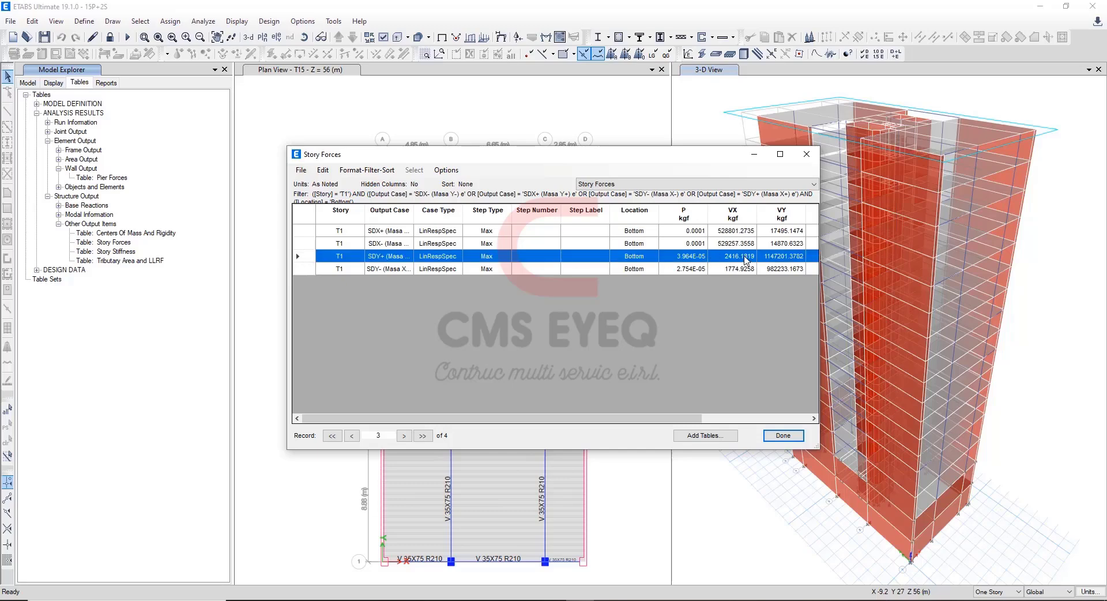
click(780, 258)
key(ctrl+c)
key(alt+Tab)
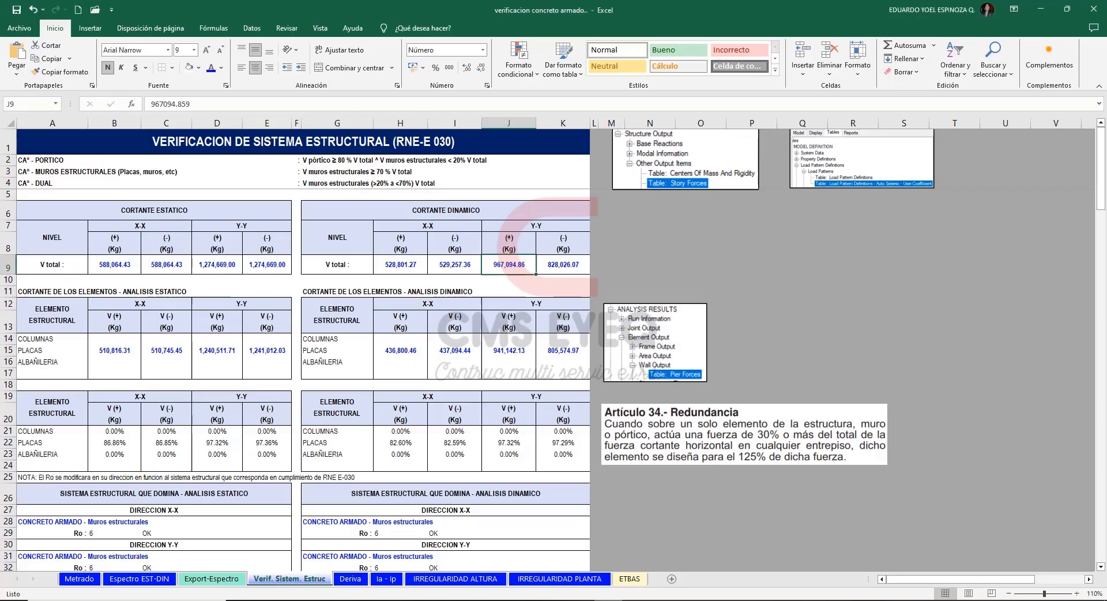
key(ctrl+v)
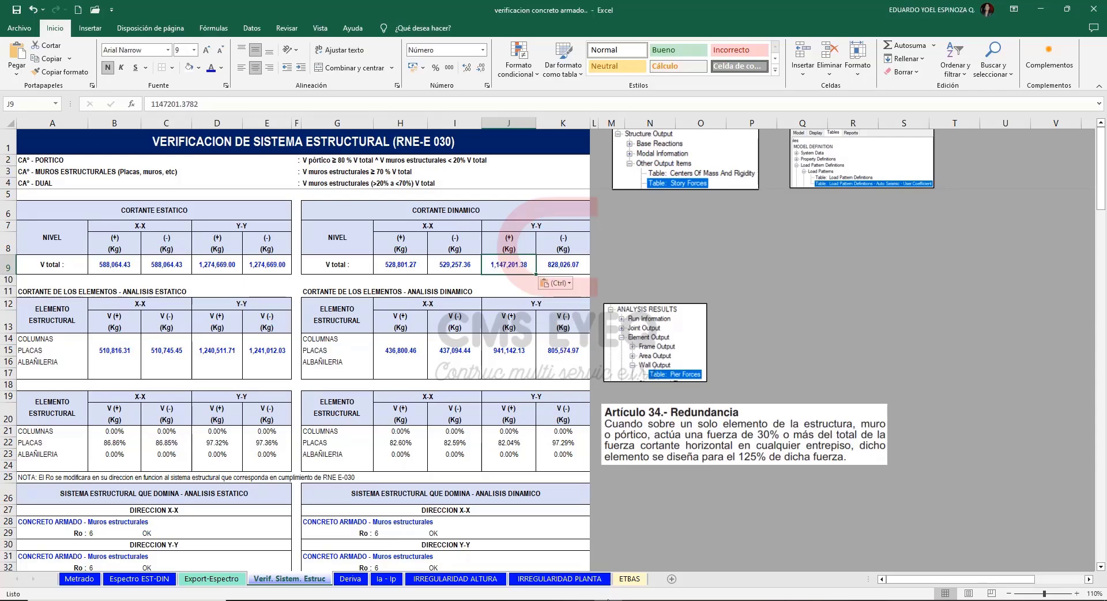
Copy the SDY- (Masa X-) e VY shear, 982233.1673 kgf, from ETABS into Excel's dynamic Y-Y (-) V total, matching the destination formatting.
key(alt+Tab)
click(784, 269)
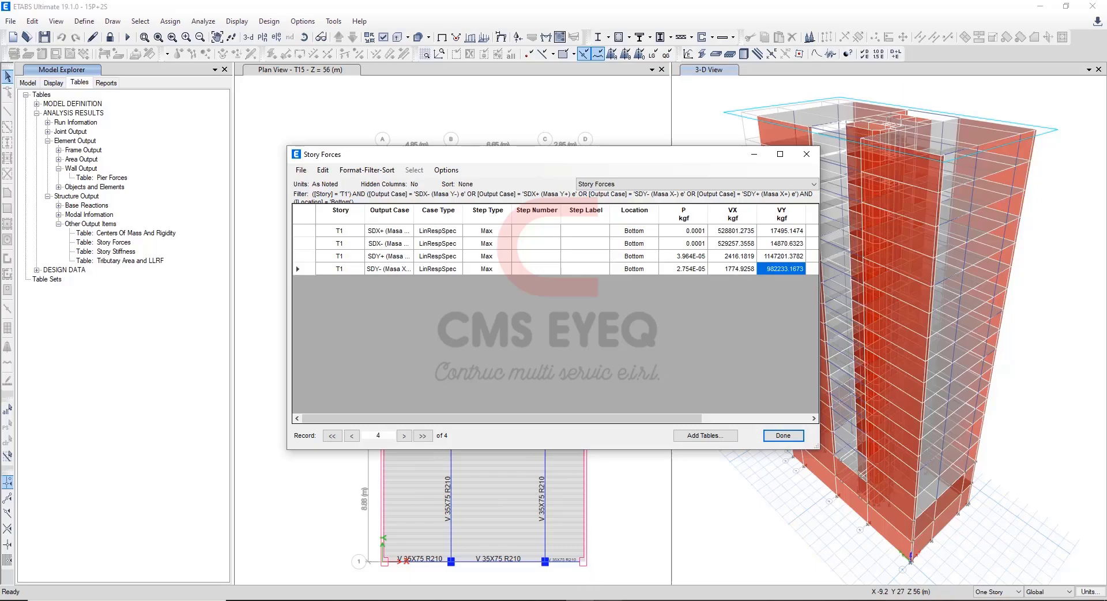
key(alt+Tab)
click(548, 268)
key(ctrl+v)
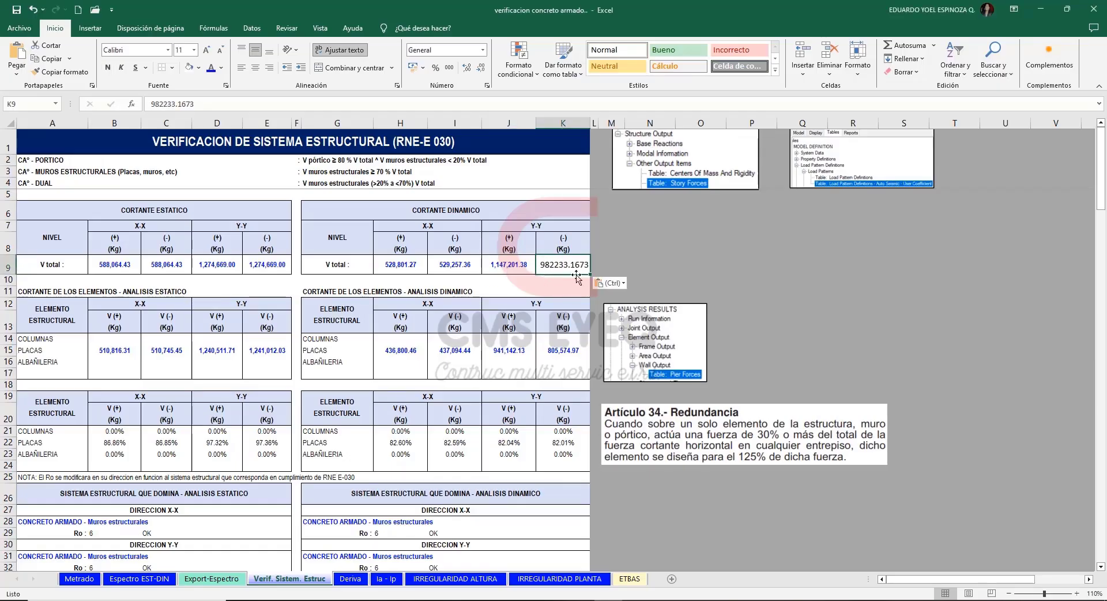
click(612, 283)
click(619, 312)
click(644, 267)
Review the X-X and Y-Y scale factors of the minimum shear check and the static and dynamic Placas shears.
scroll(600, 358, down, 3)
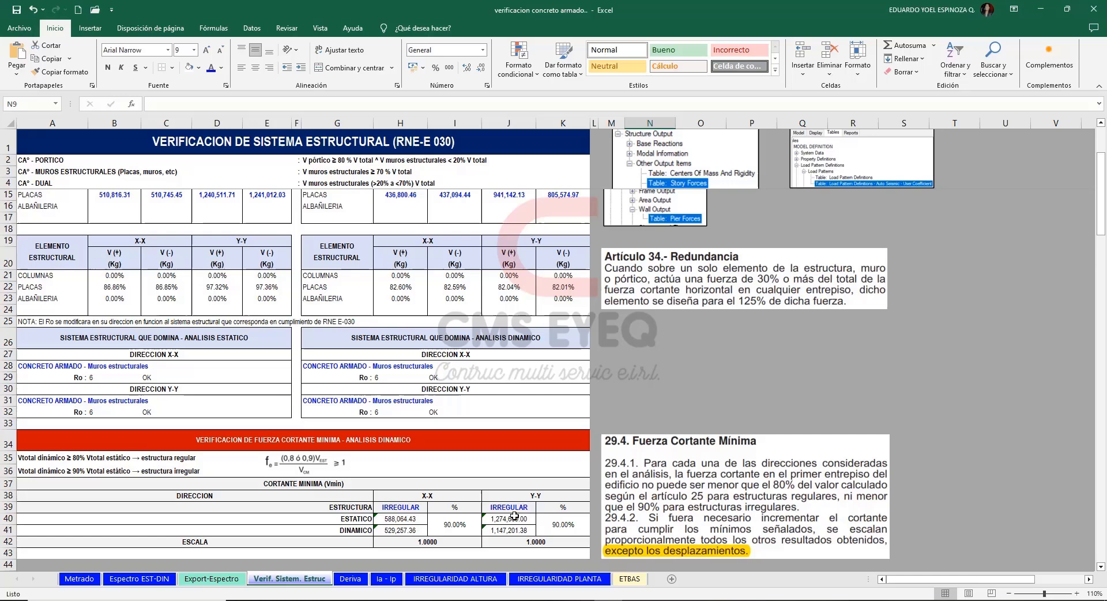
click(446, 541)
drag(510, 545, 404, 543)
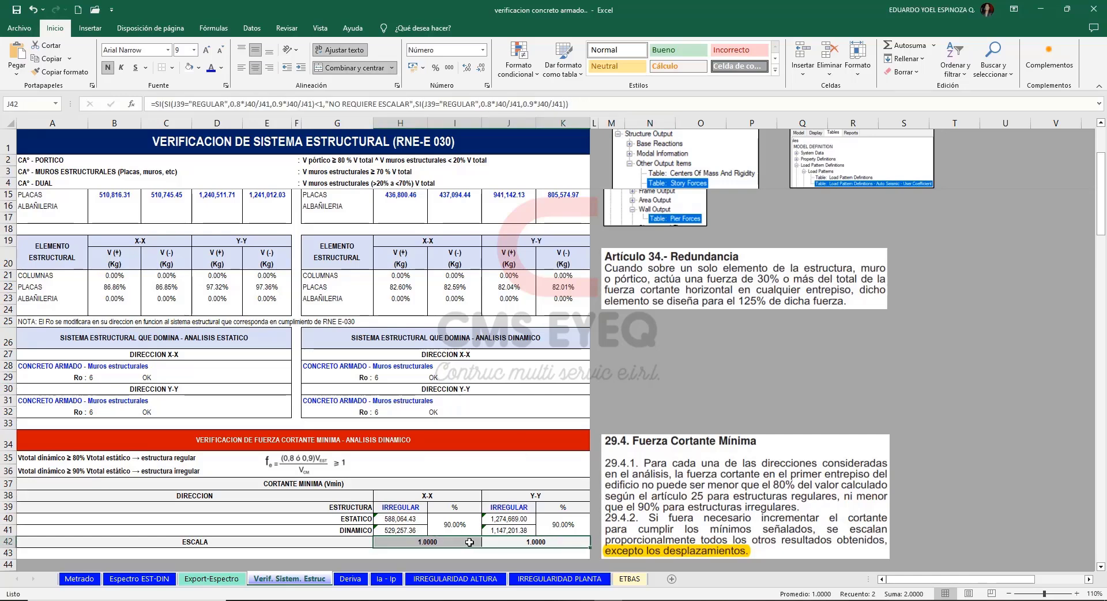
click(648, 378)
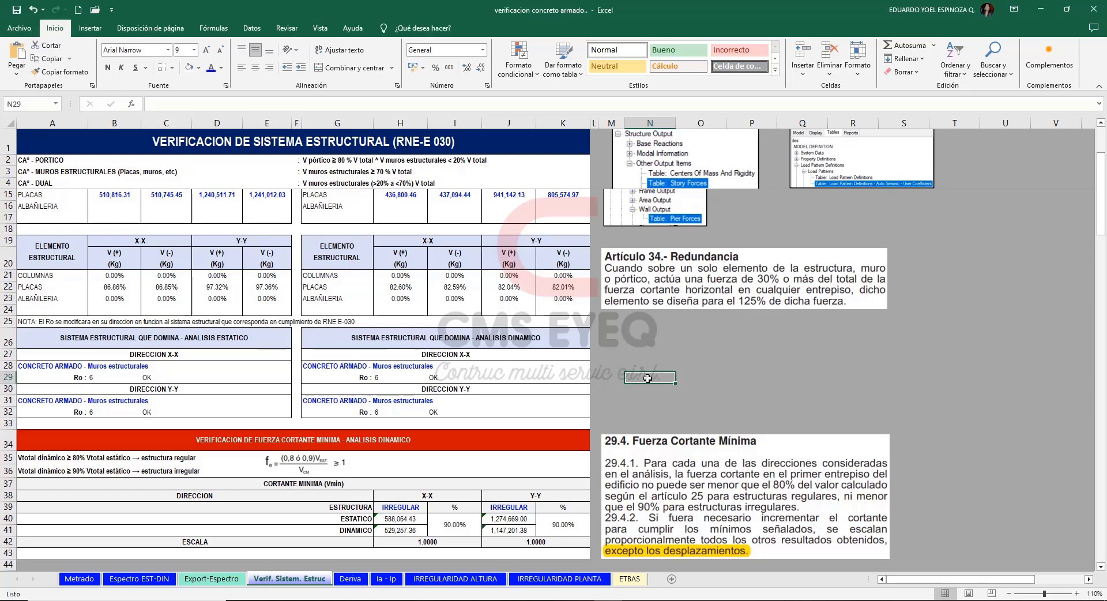
drag(1101, 222, 1101, 194)
drag(102, 350, 267, 350)
drag(395, 349, 563, 350)
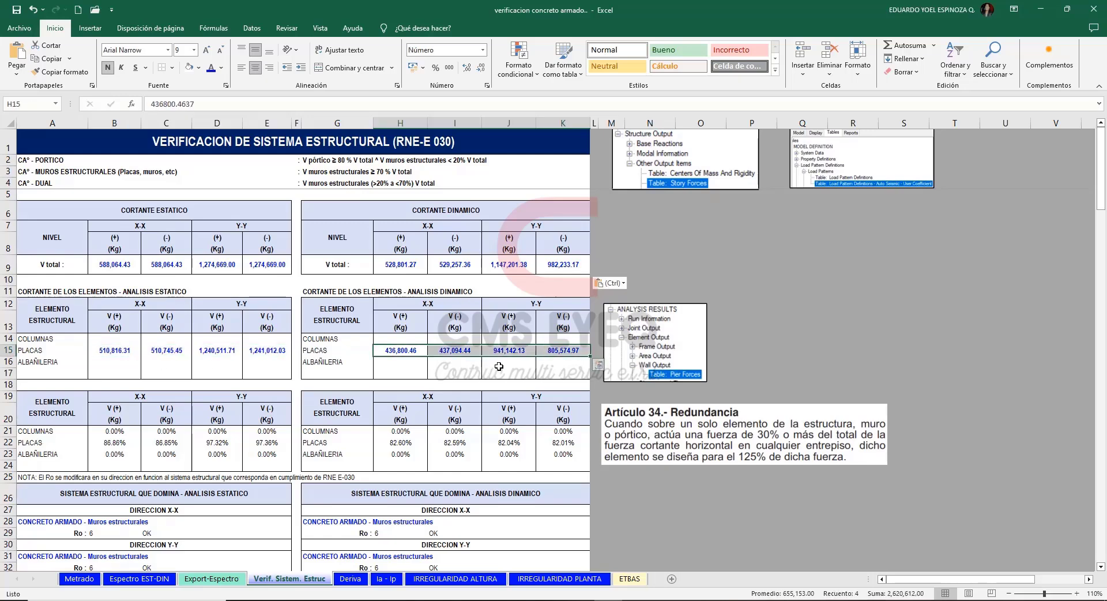
Switch to ETABS, show the Pier Forces table and filter it to story T1 and the Bottom location.
key(alt+Tab)
click(119, 178)
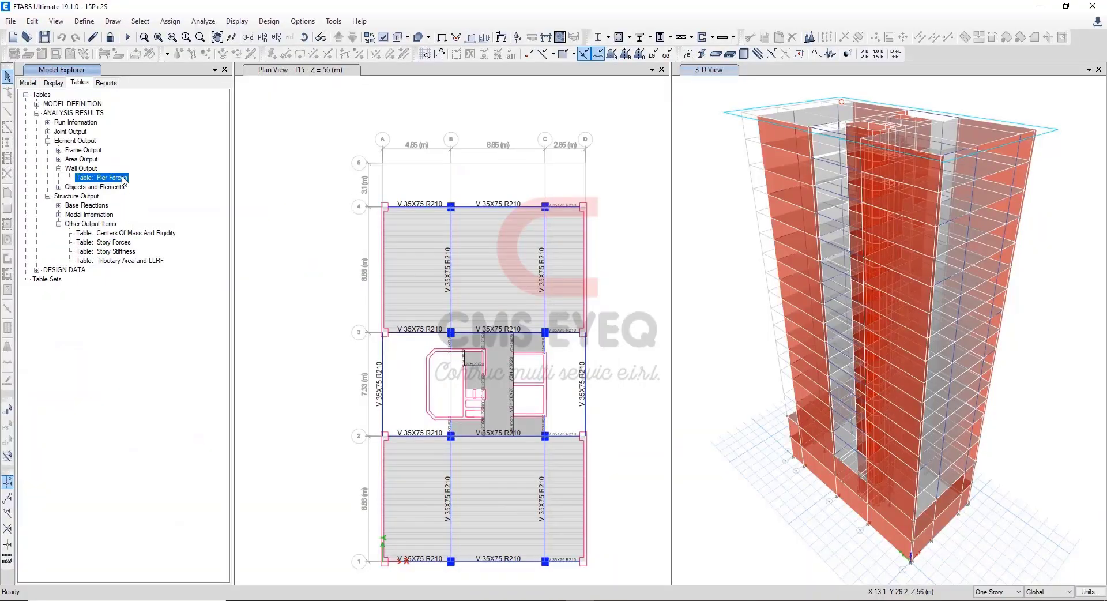
double_click(124, 181)
click(341, 212)
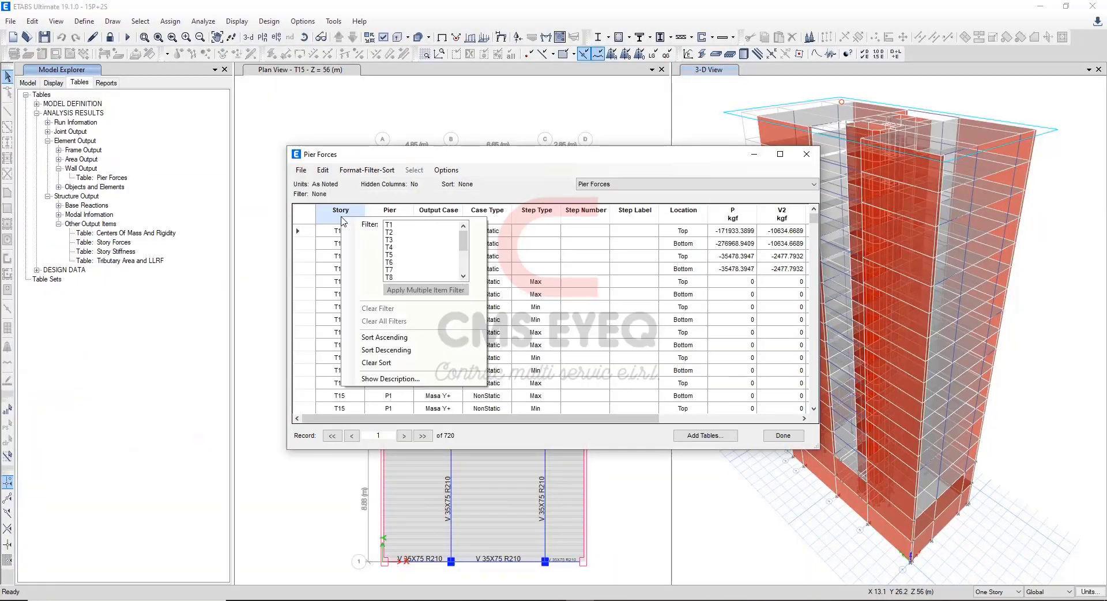
click(386, 227)
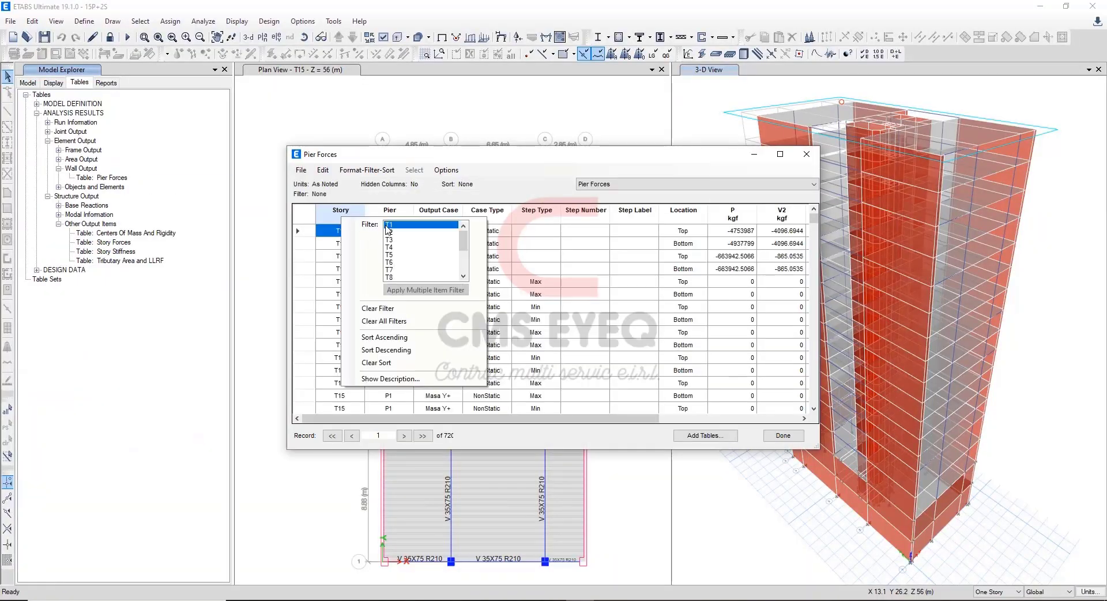
click(679, 221)
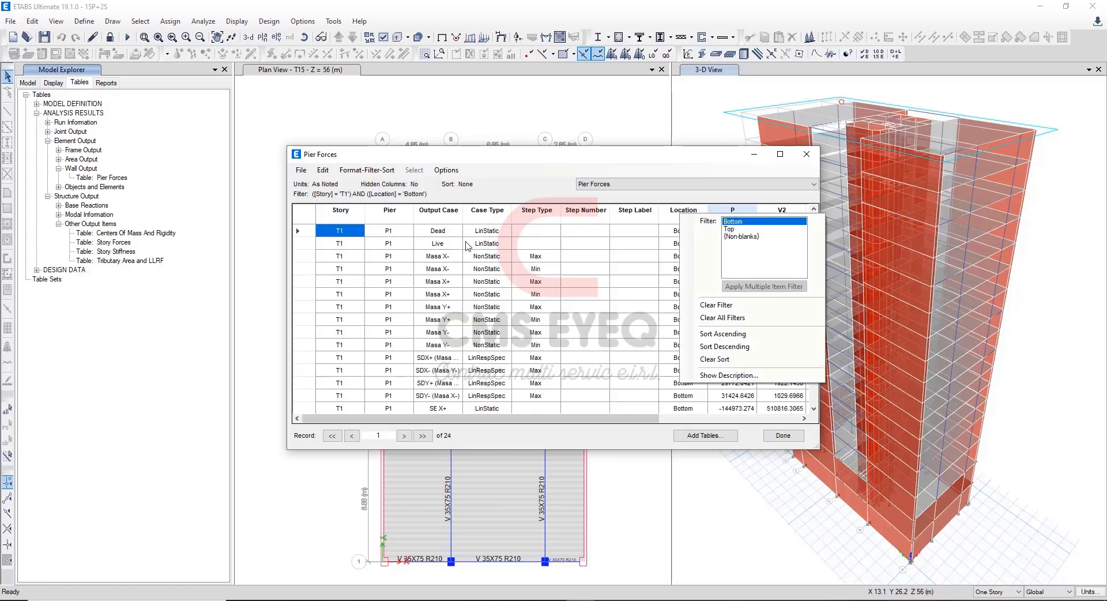
Filter the pier forces' Output Case to SDX- (Masa Y-) e, SDX+ (Masa Y+) e, SDY- (Masa X-) e and SDY+ (Masa X+) e.
click(445, 221)
drag(564, 231, 566, 261)
click(537, 239)
ctrl+click(537, 254)
ctrl+click(534, 254)
ctrl+click(534, 269)
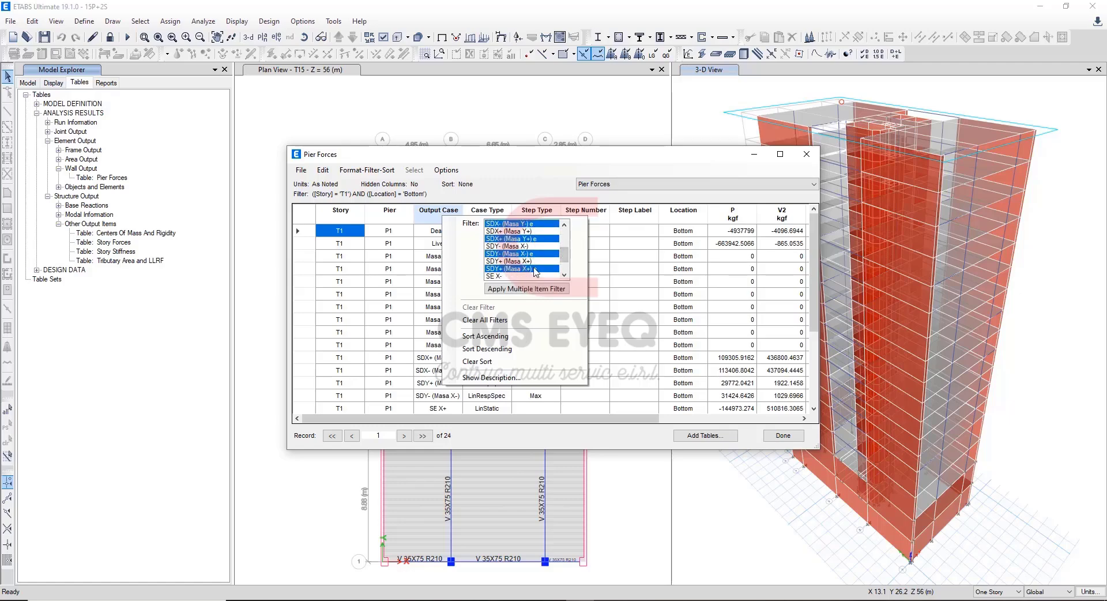
click(543, 292)
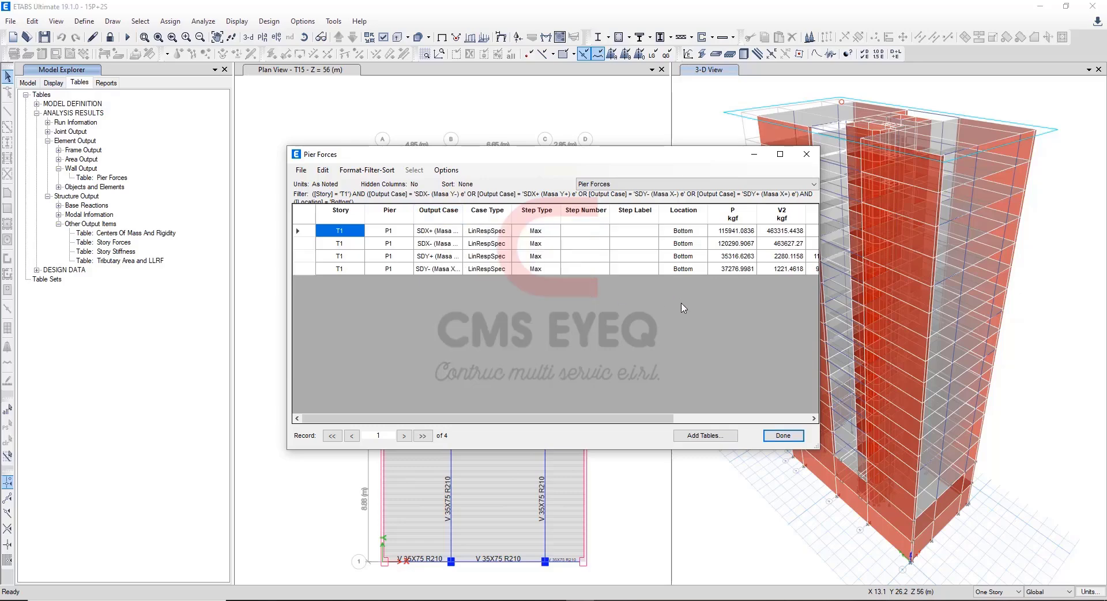
Copy the SDX+ and SDX- pier V2 shears, 463315.4438 and 463627.27 kgf, into Excel's dynamic X-X (+) and (-) Placas cells.
click(547, 232)
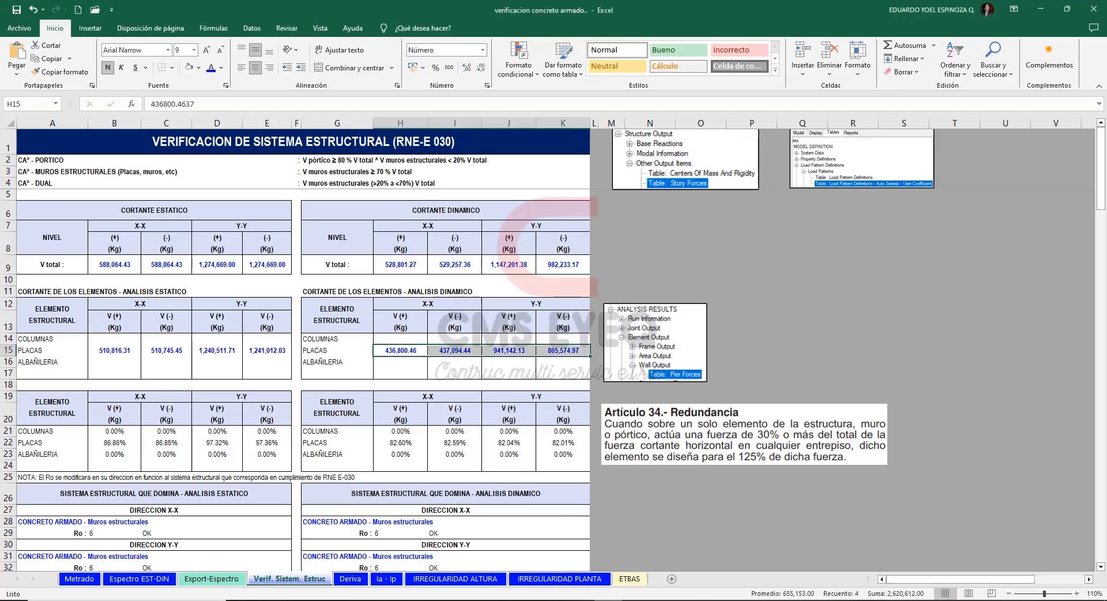
click(398, 350)
text(463315.4438)
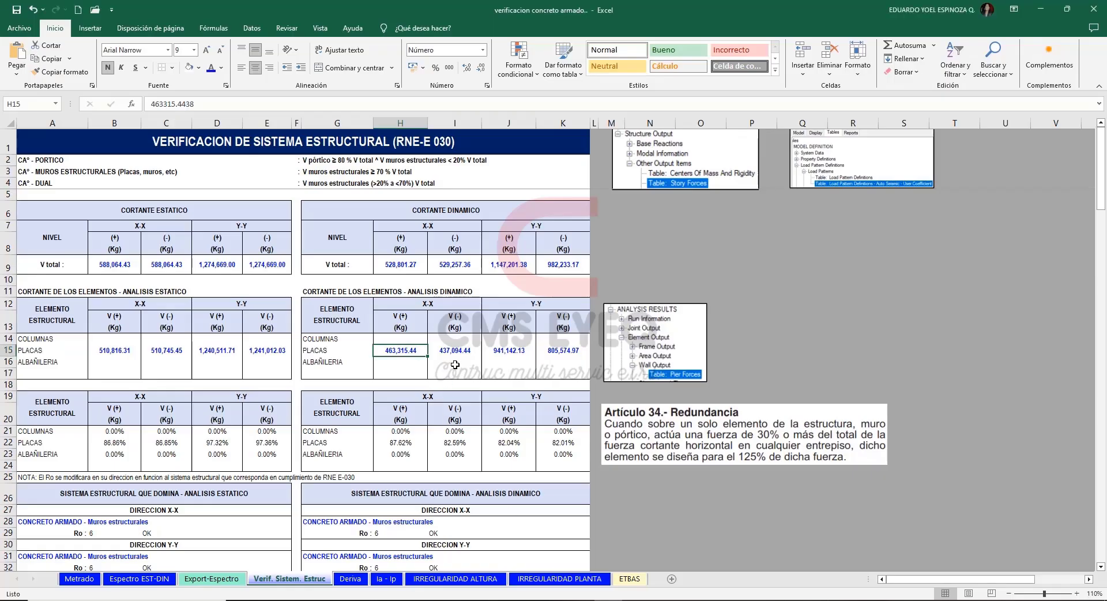
click(464, 352)
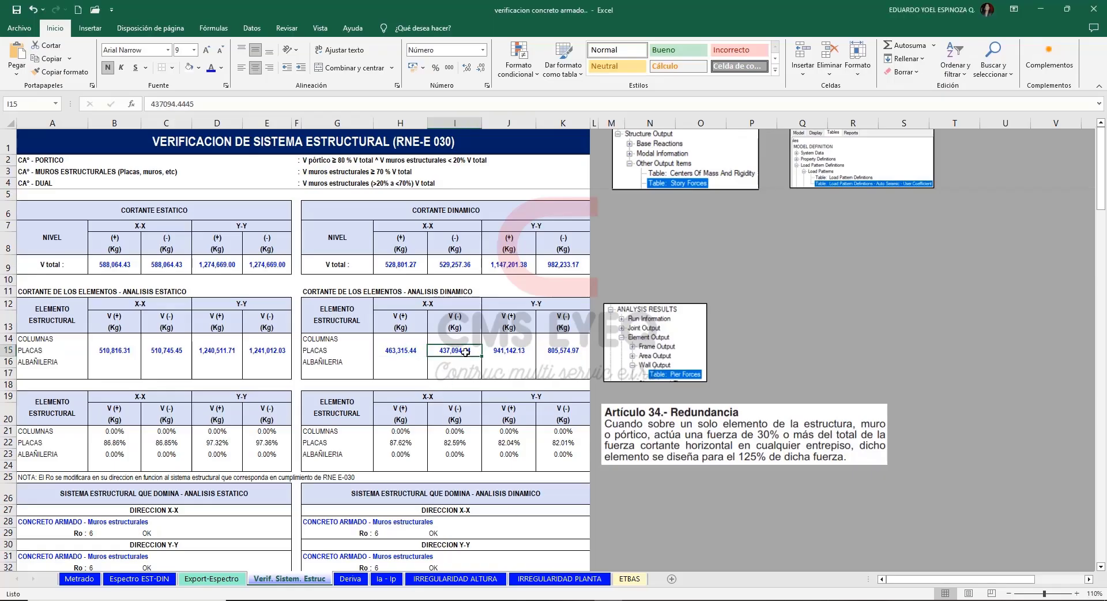
text(463627.27)
Copy the SDY+ (Masa X+) e pier V3 shear, 1116415.3536 kgf, into Excel's dynamic Y-Y (+) Placas cell, matching the destination formatting.
key(alt+Tab)
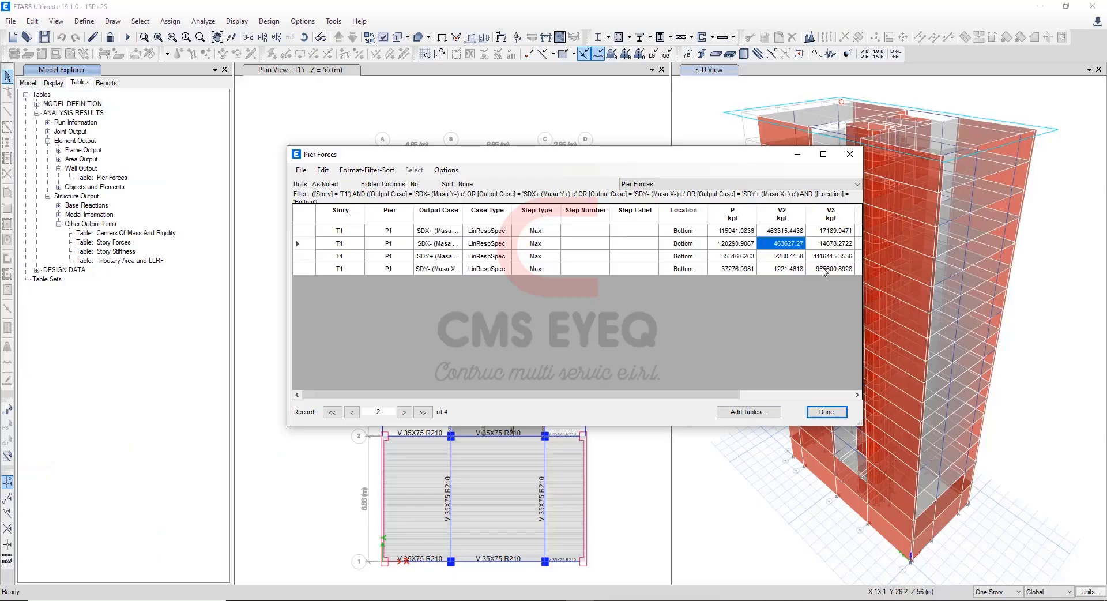
click(828, 257)
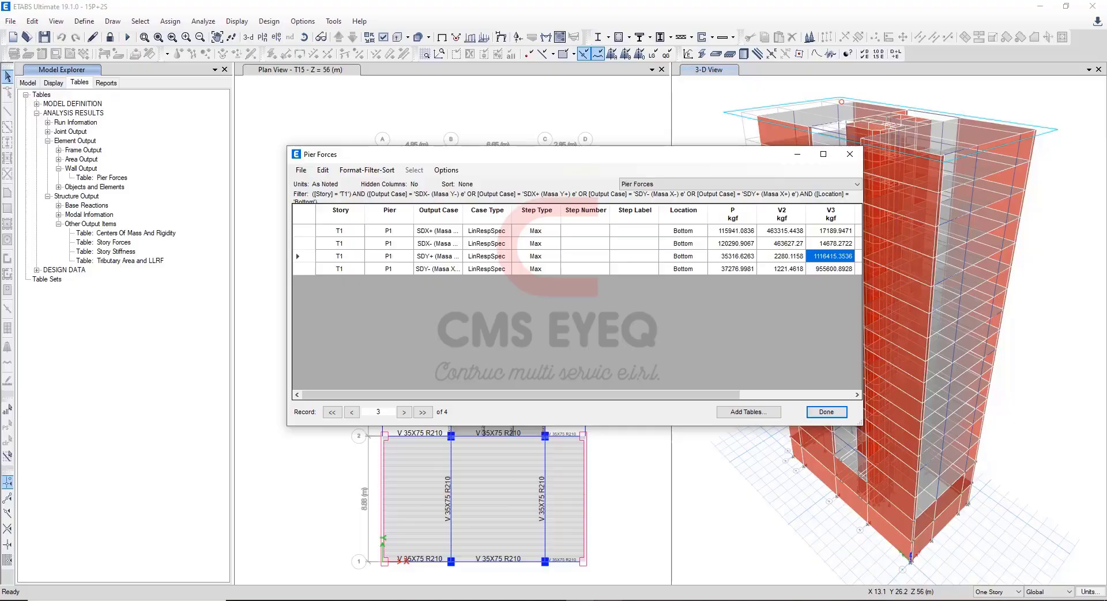
key(alt+Tab)
click(506, 350)
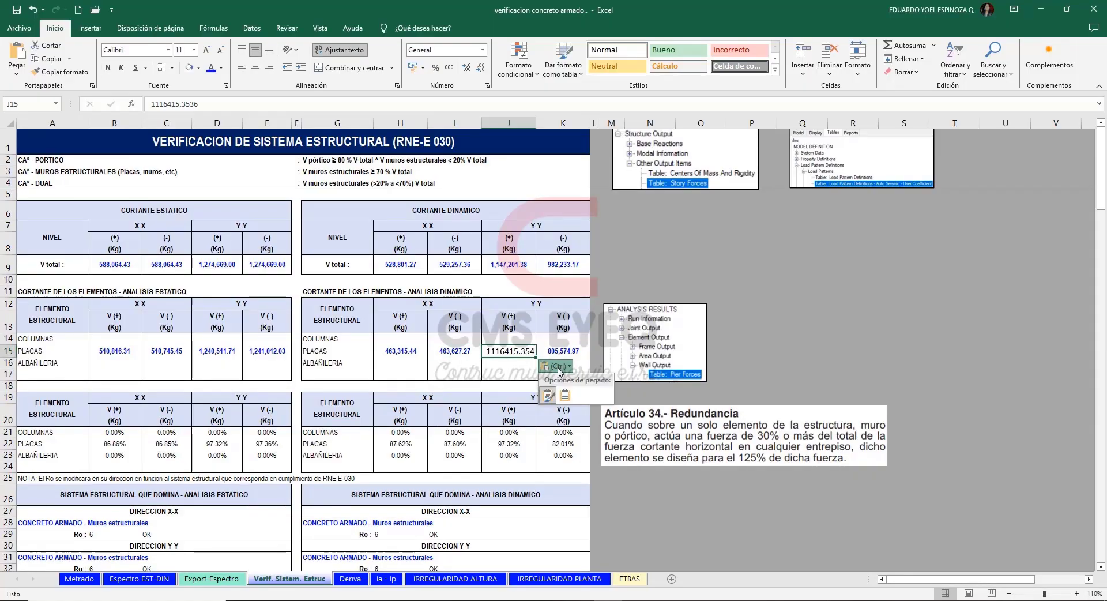
Copy the SDY- (Masa X-) e pier V3 shear, 955600.8928 kgf, into Excel's dynamic Y-Y (-) Placas cell, matching the destination formatting.
key(alt+Tab)
key(alt+Tab)
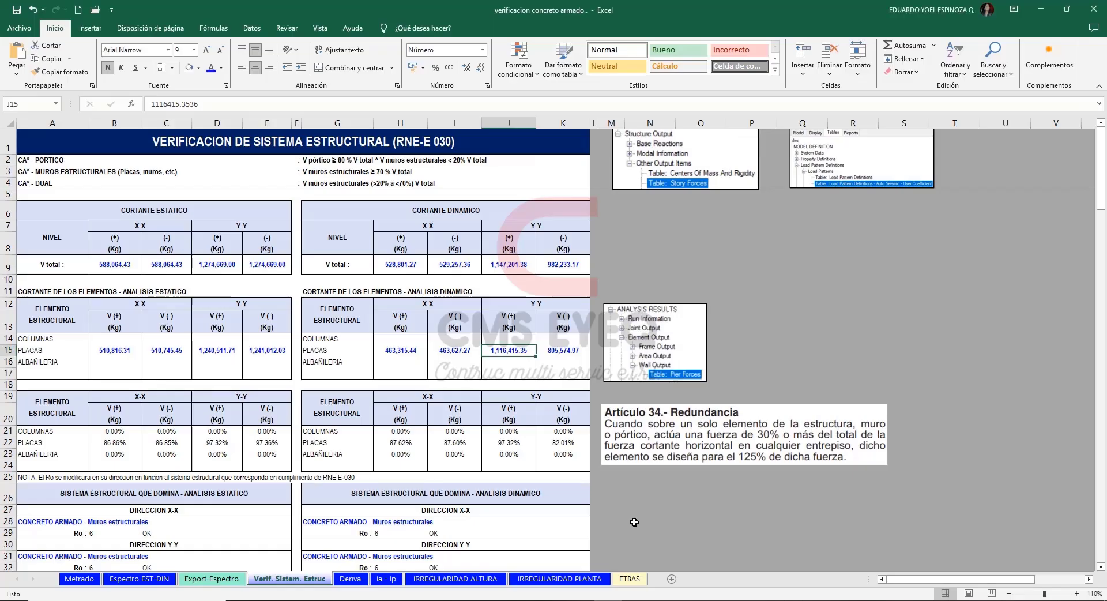
click(559, 351)
text(955600.8928)
click(601, 367)
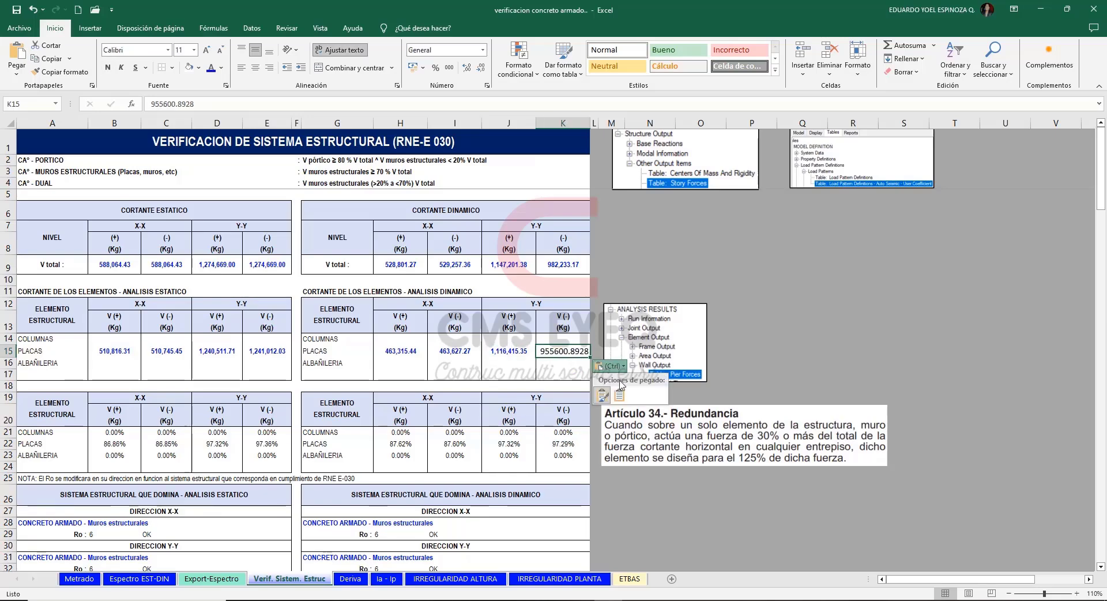
click(620, 394)
click(768, 350)
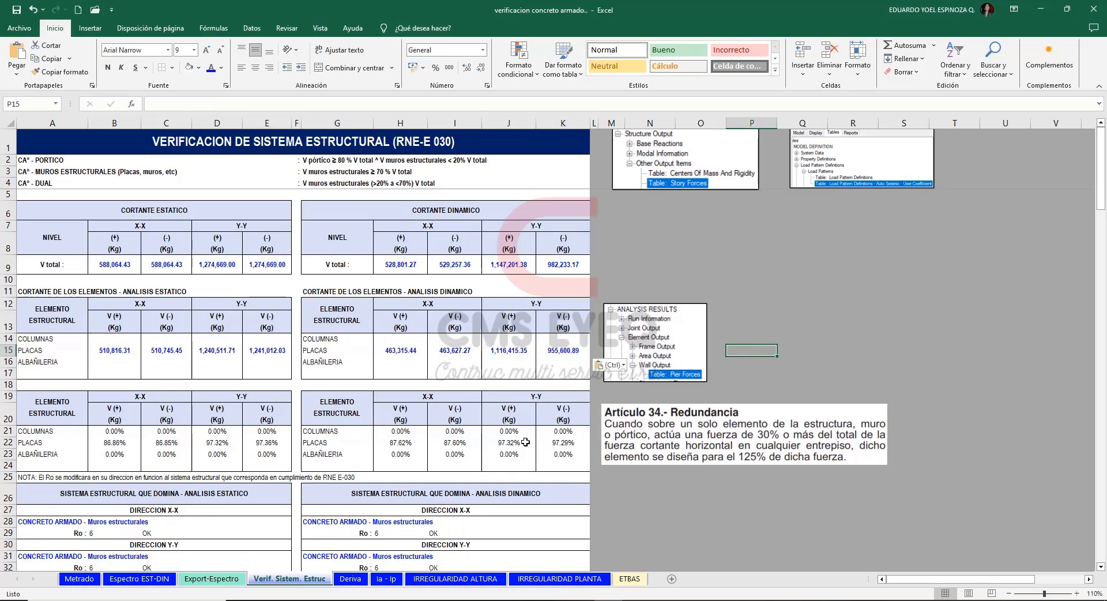
Review the dynamic analysis shear percentages taken by the Placas in both directions.
click(403, 442)
drag(514, 441, 554, 442)
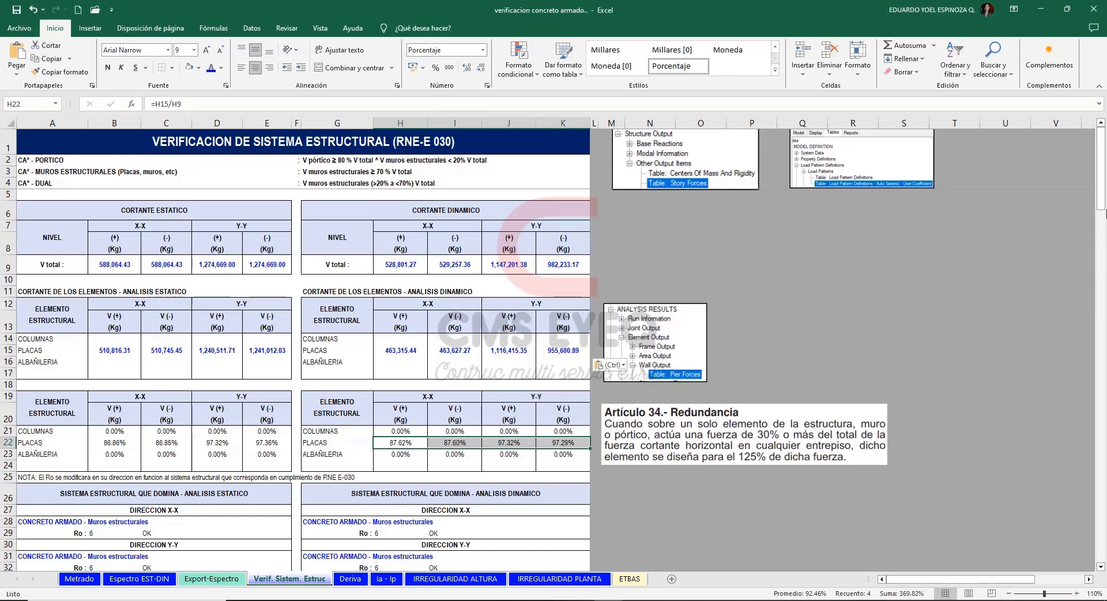
drag(1103, 206, 1104, 221)
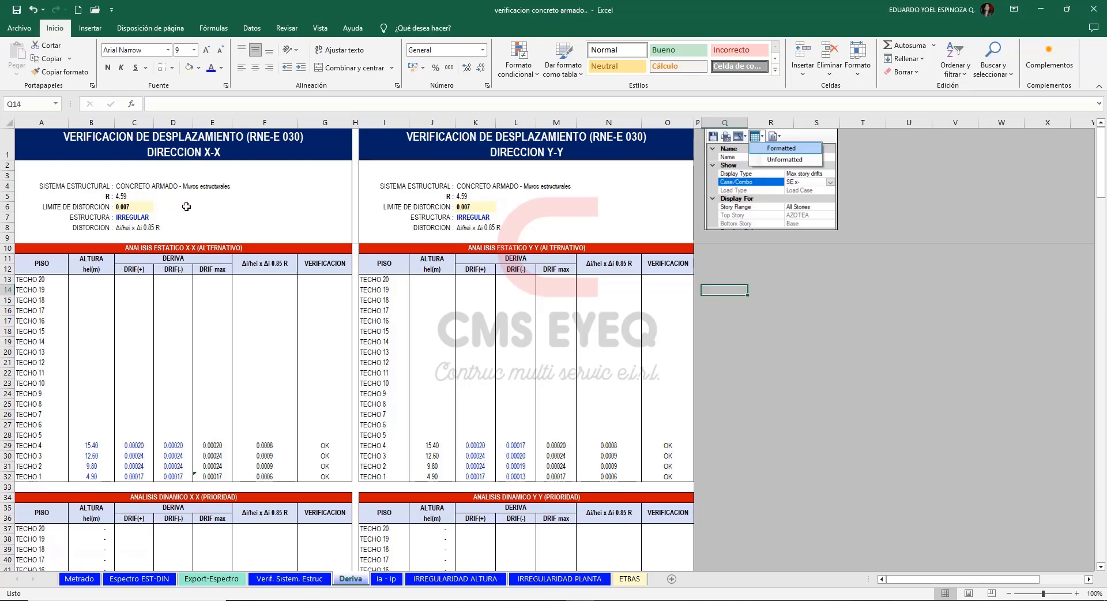
In the Deriva sheet, check the X-X distortion limit, try REGULAR as the X-X structure type and restore IRREGULAR.
click(134, 206)
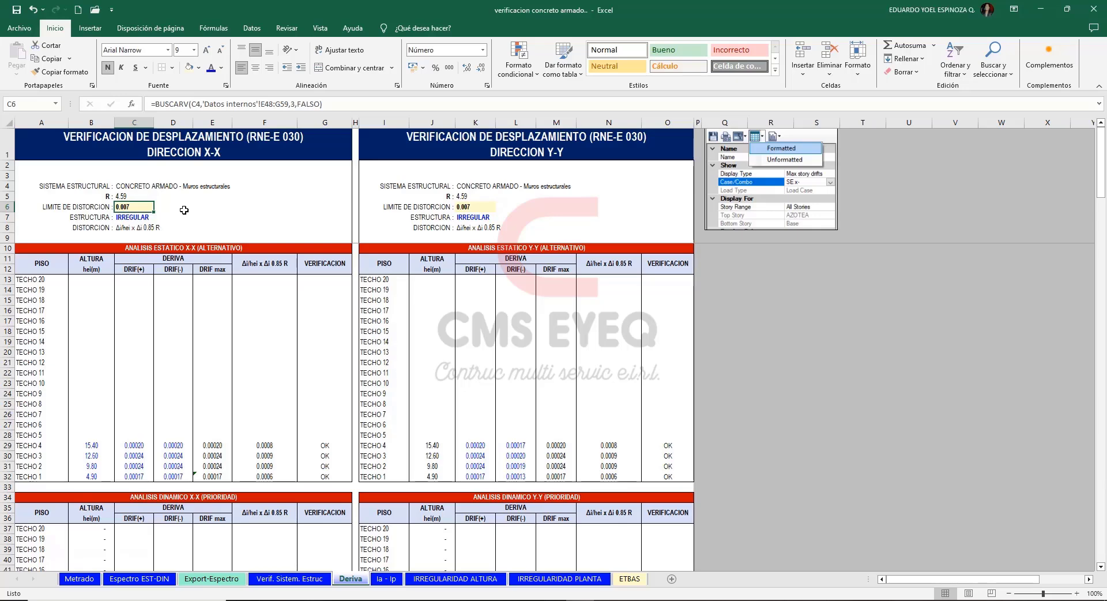
click(191, 215)
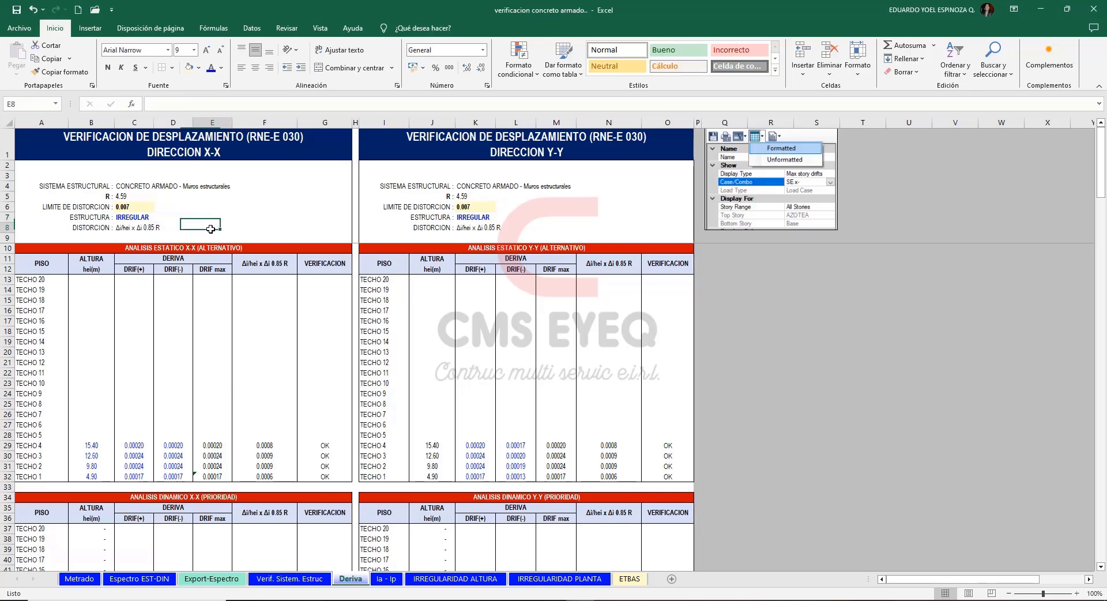
click(150, 218)
click(159, 218)
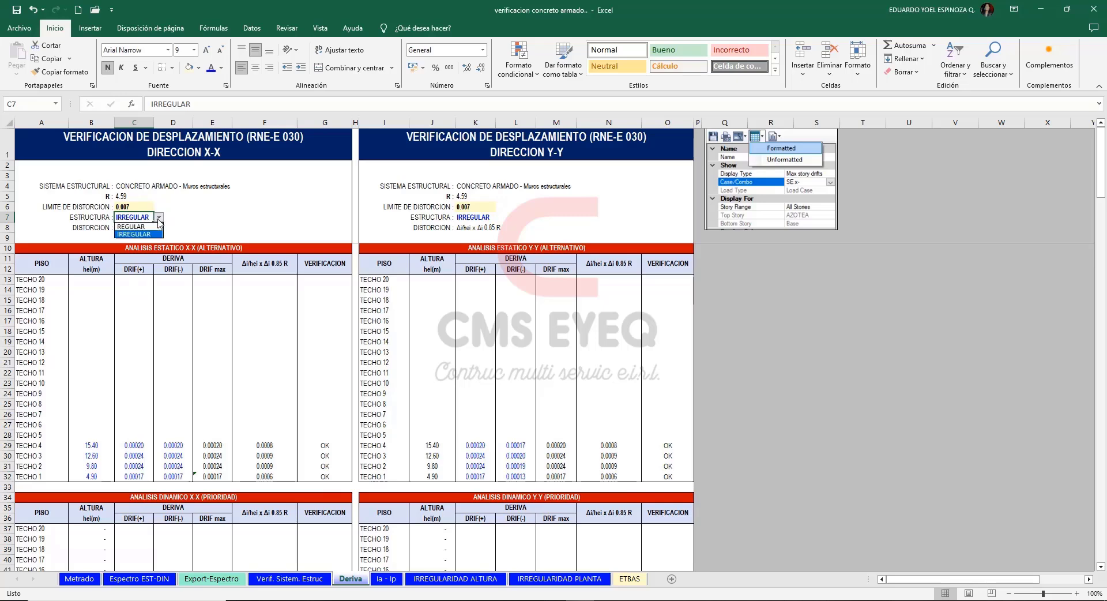
click(136, 225)
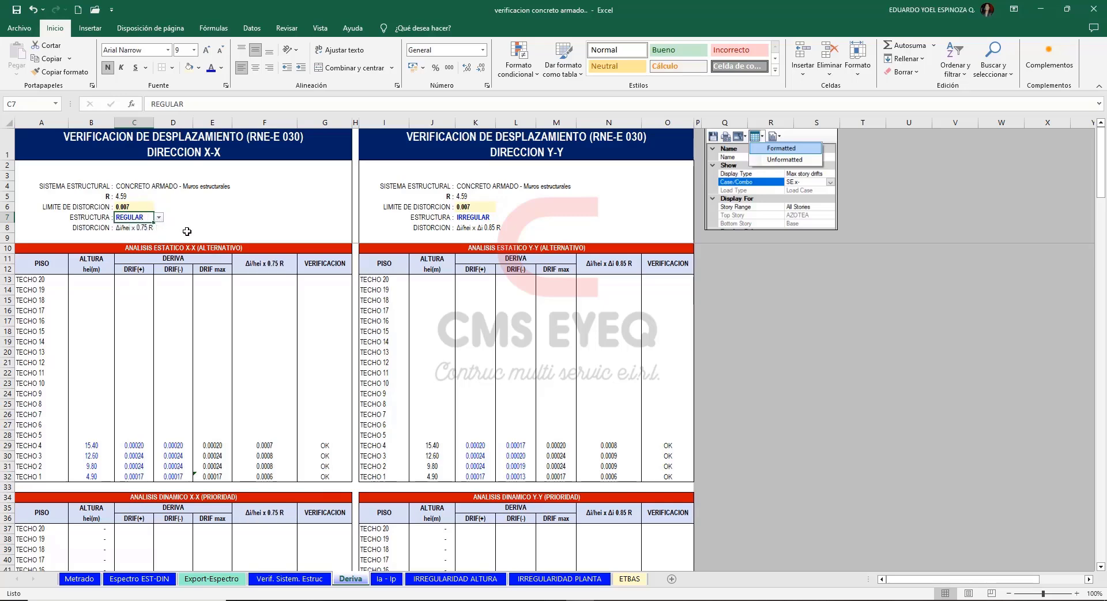
click(157, 218)
click(153, 235)
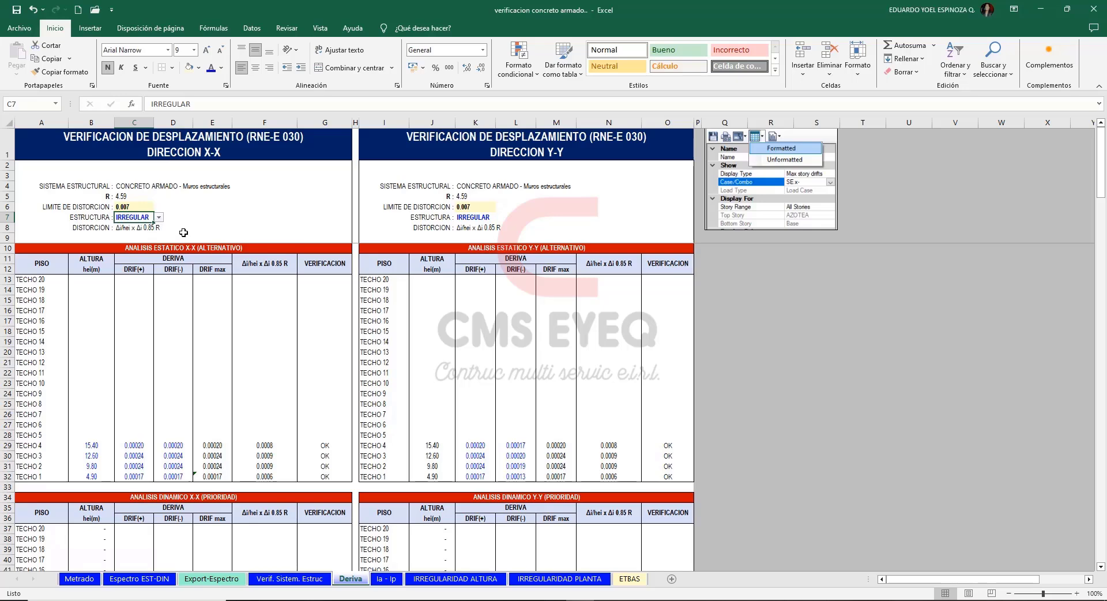
click(222, 226)
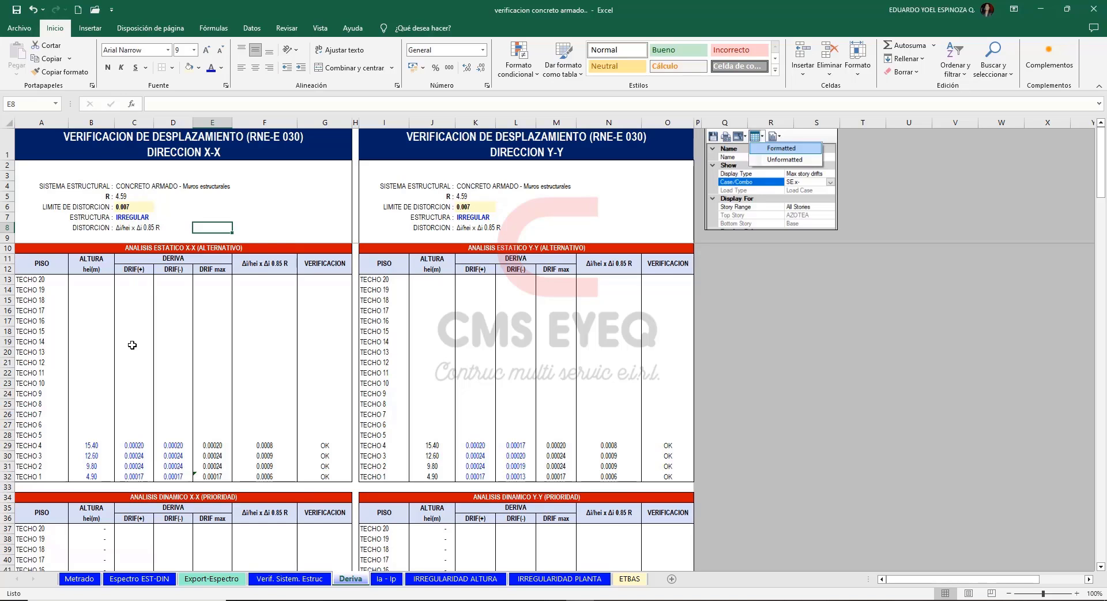
click(833, 465)
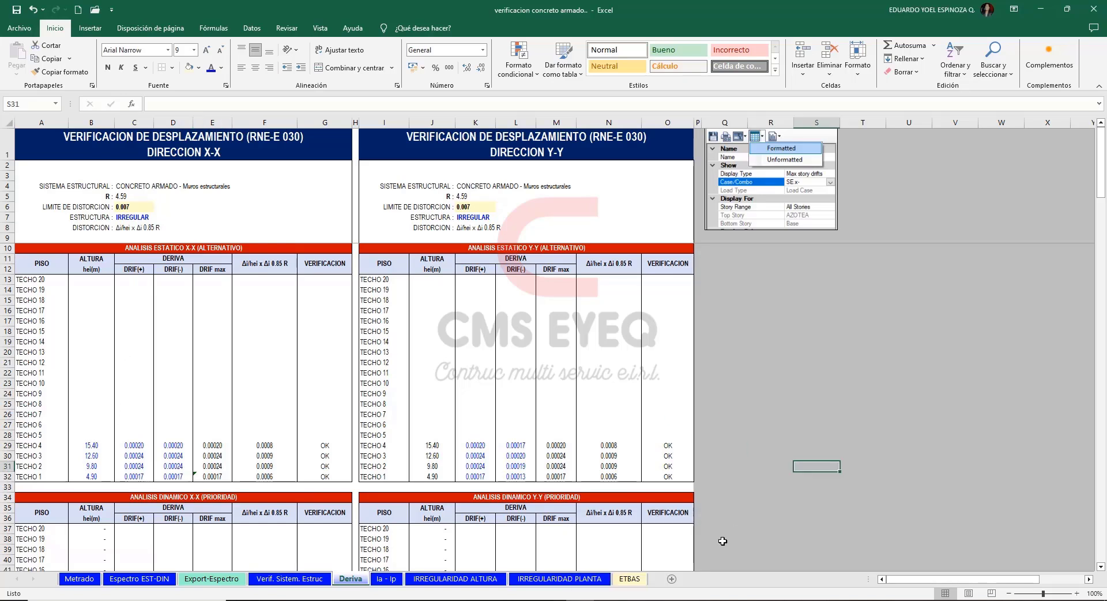
Switch to ETABS and review the story heights from T15 down to TS2 in the story data, leaving them unmodified.
click(649, 600)
right_click(711, 189)
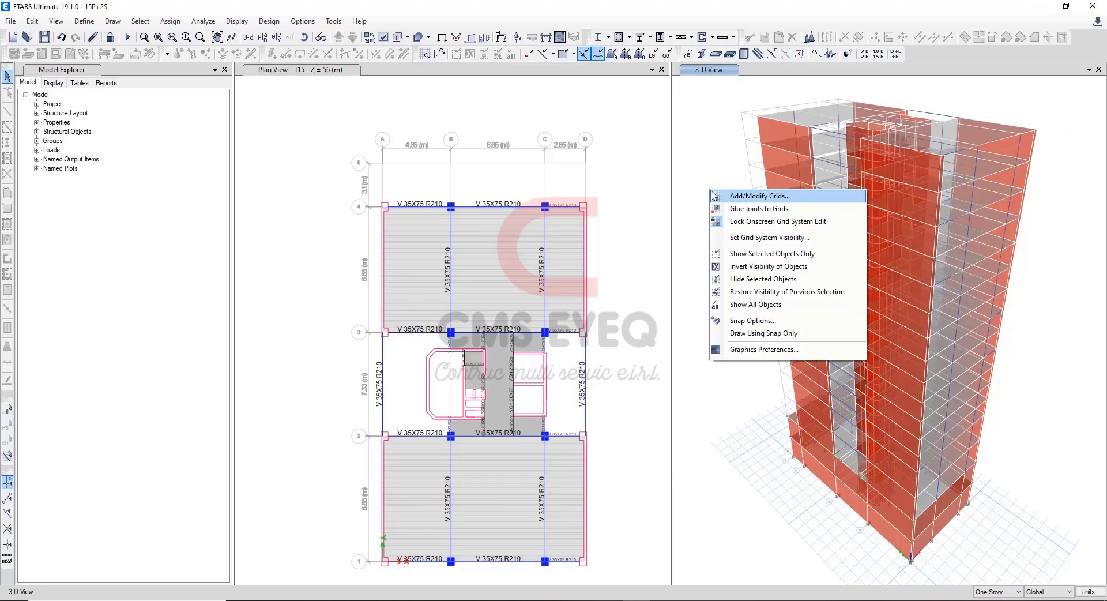
click(756, 196)
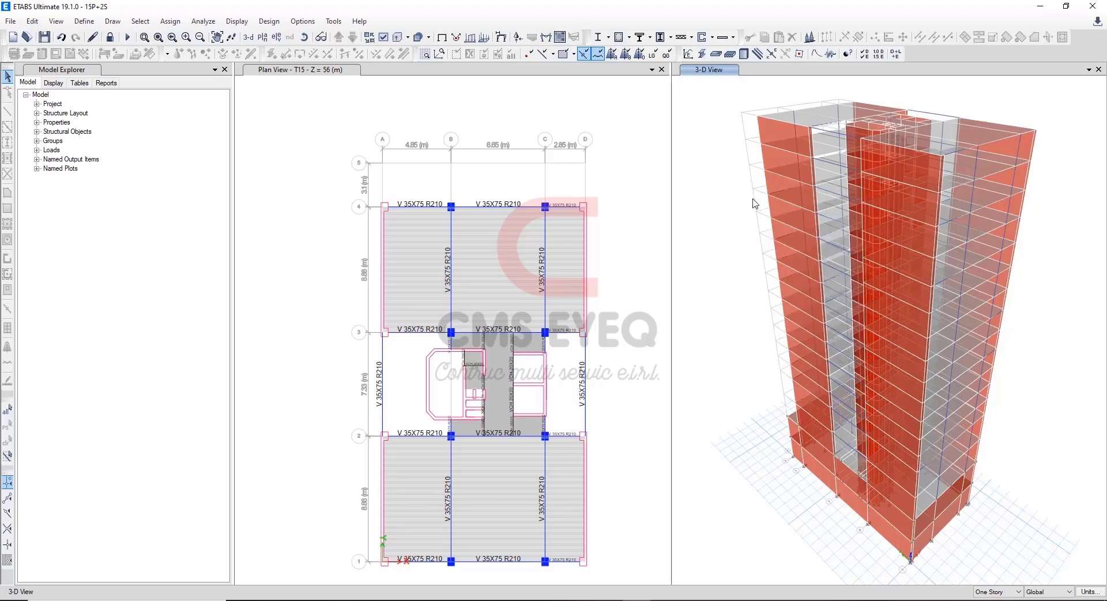
click(617, 188)
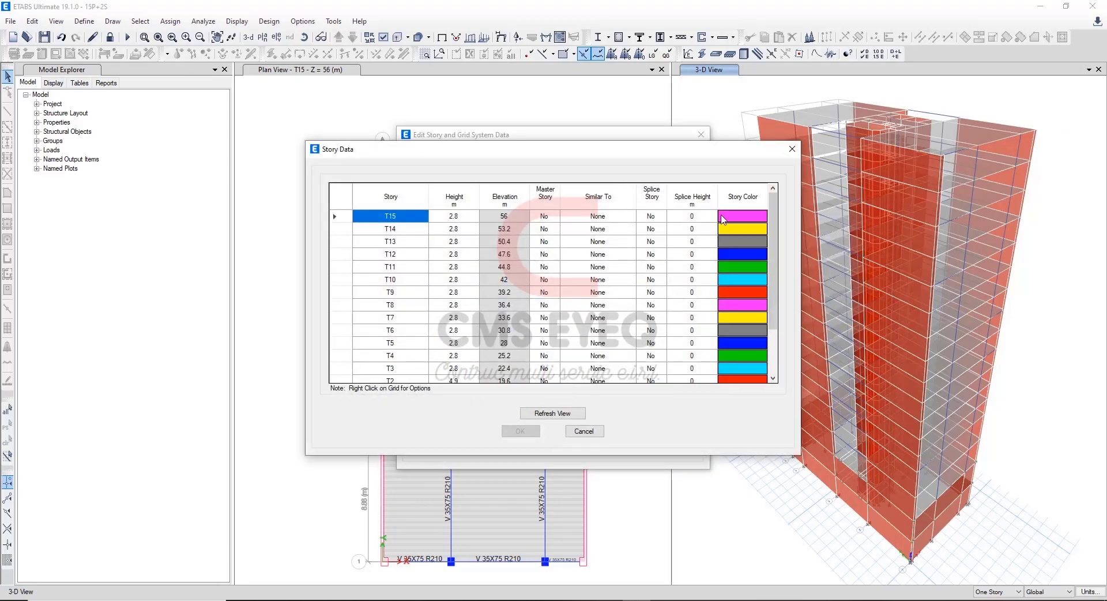
drag(773, 213, 772, 256)
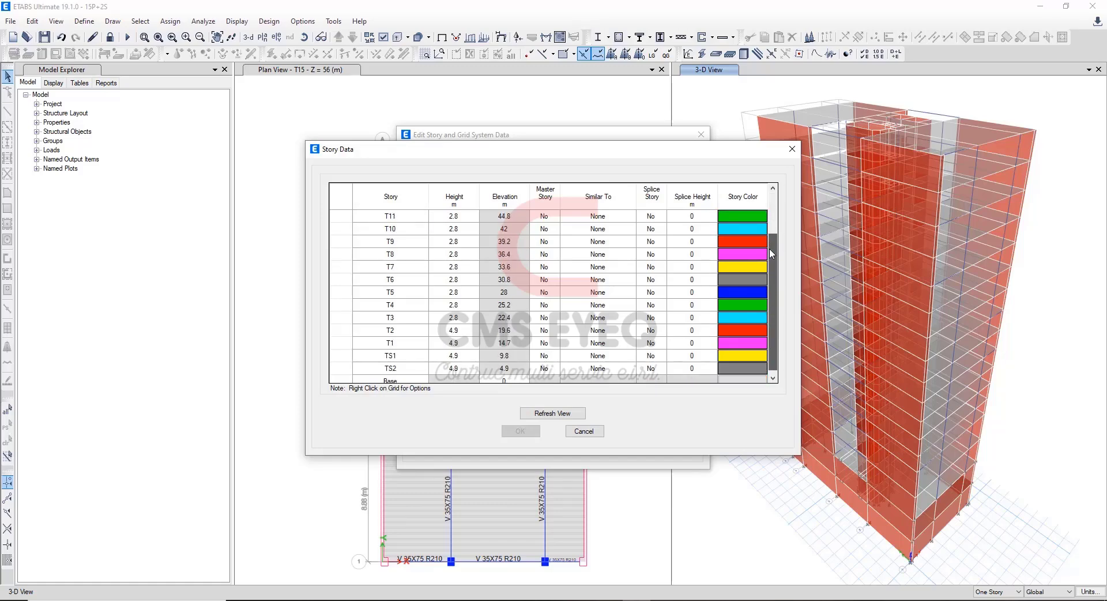
drag(446, 344, 452, 337)
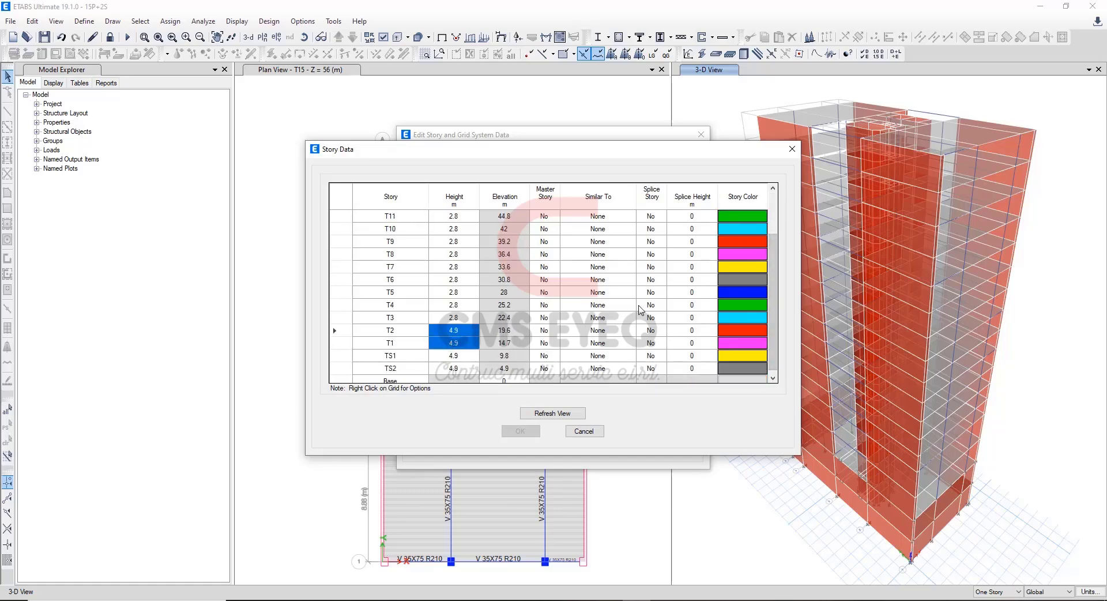
drag(774, 325, 768, 271)
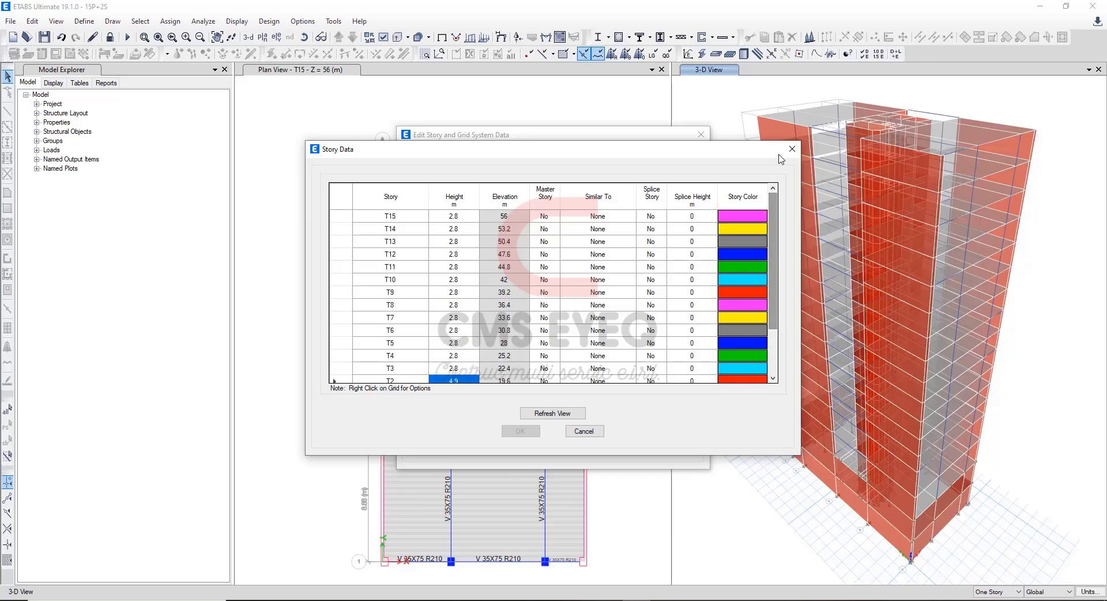
click(792, 148)
click(701, 134)
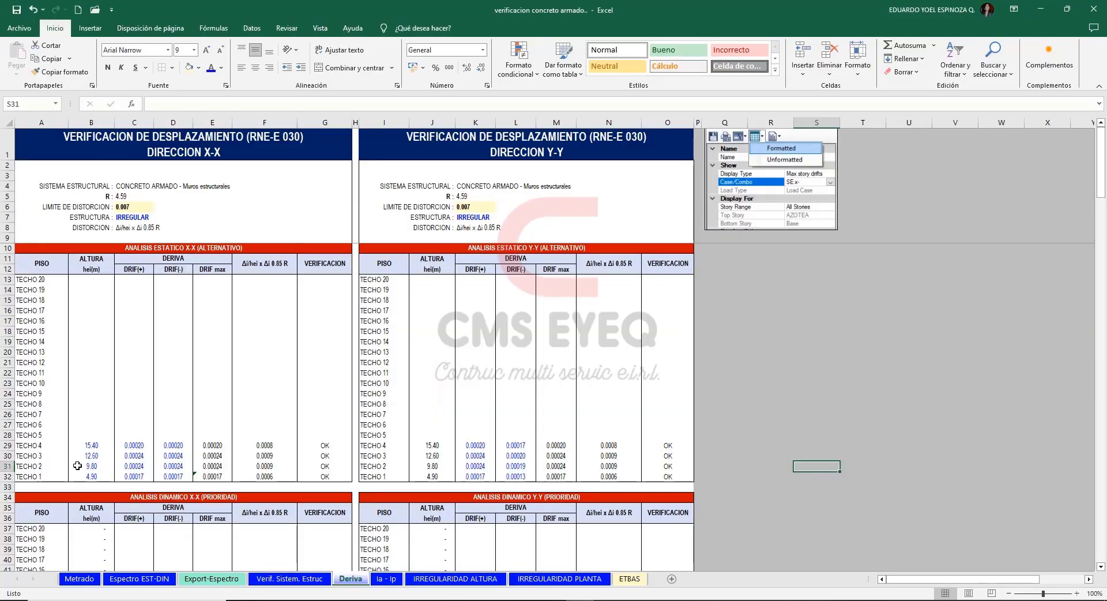
Check the static X-X height formulas in Excel and extend TECHO 3's formula =2.8+B31 up to TECHO 15.
click(95, 477)
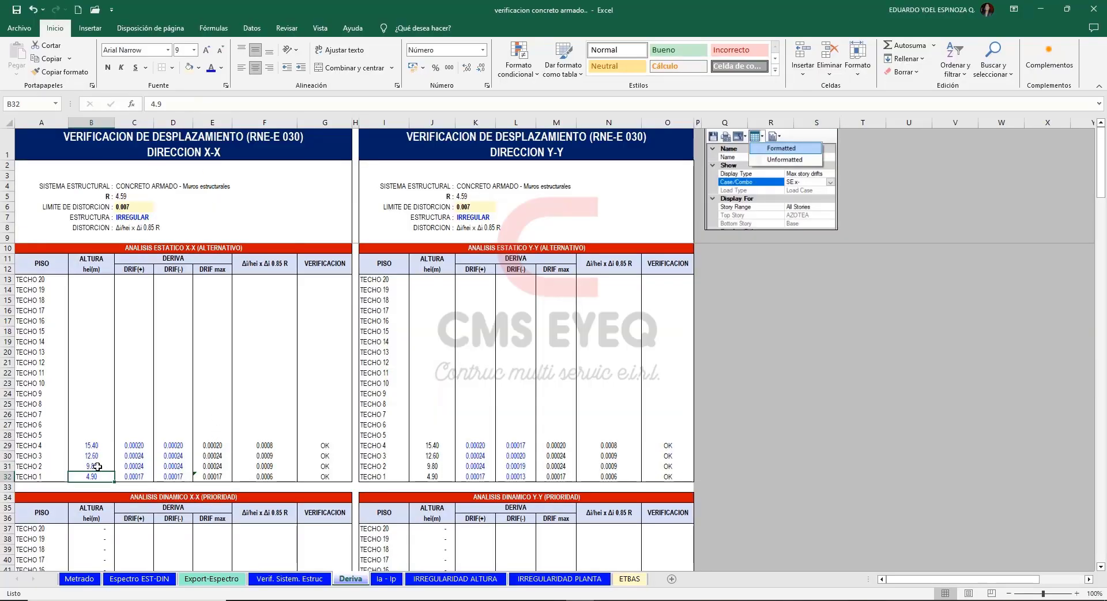
click(98, 467)
click(212, 101)
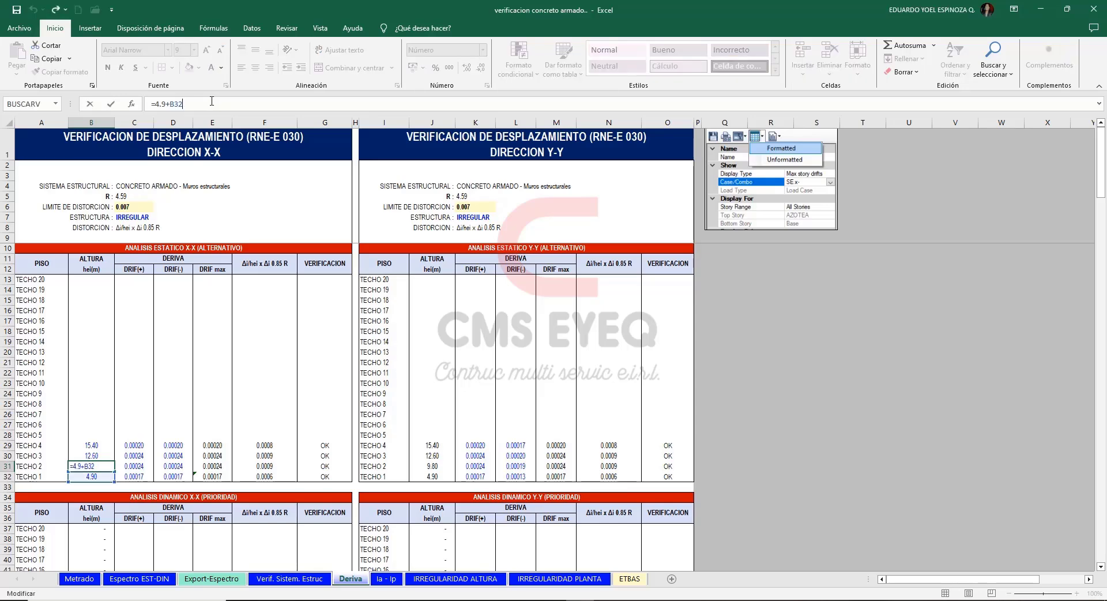
key(Escape)
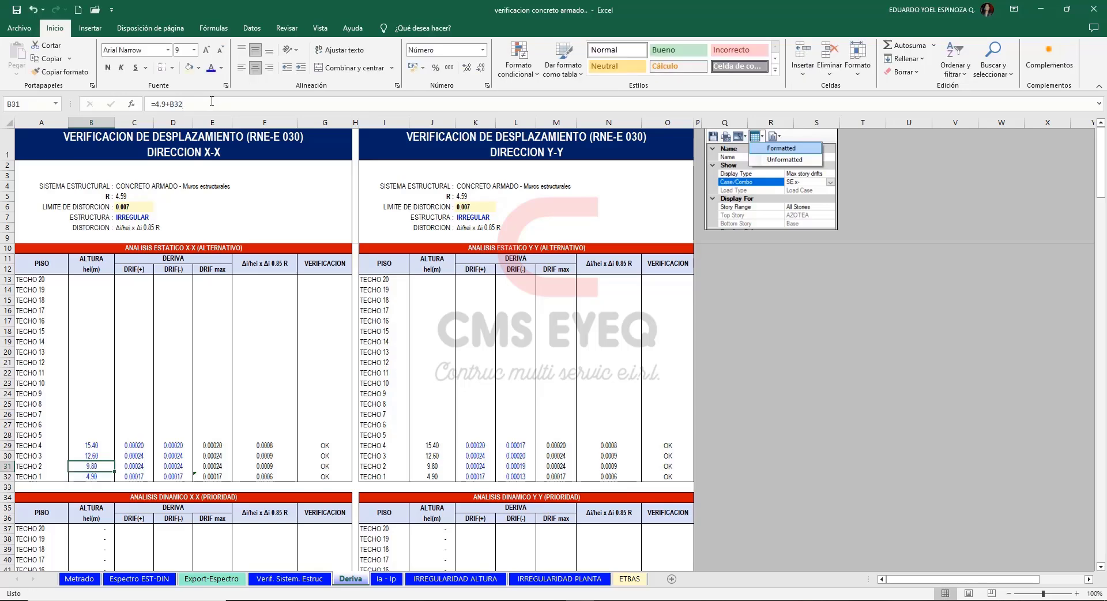
key(Up)
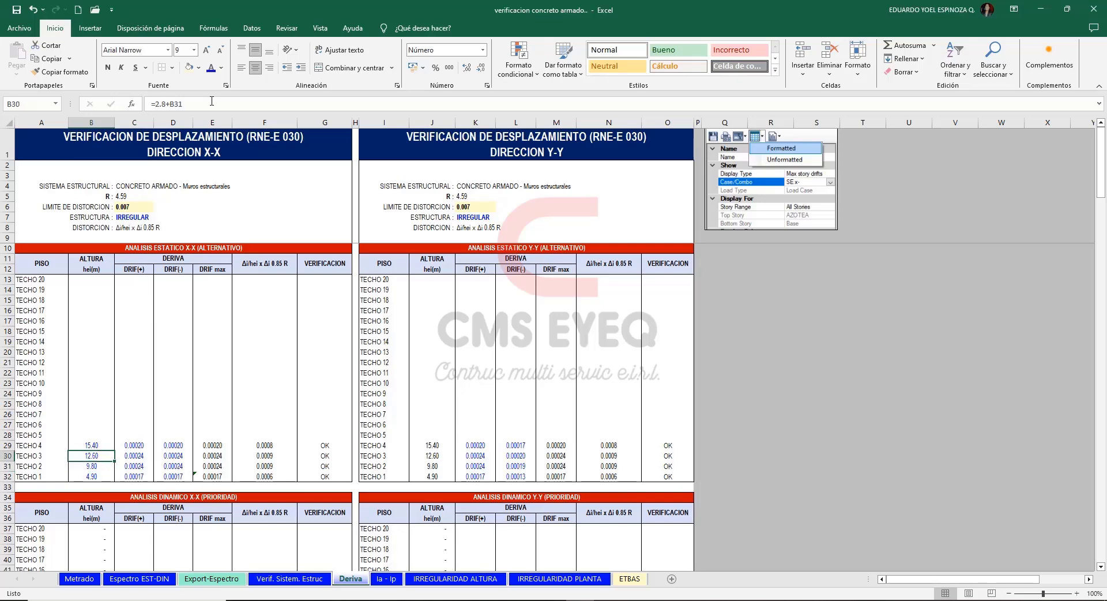
click(212, 102)
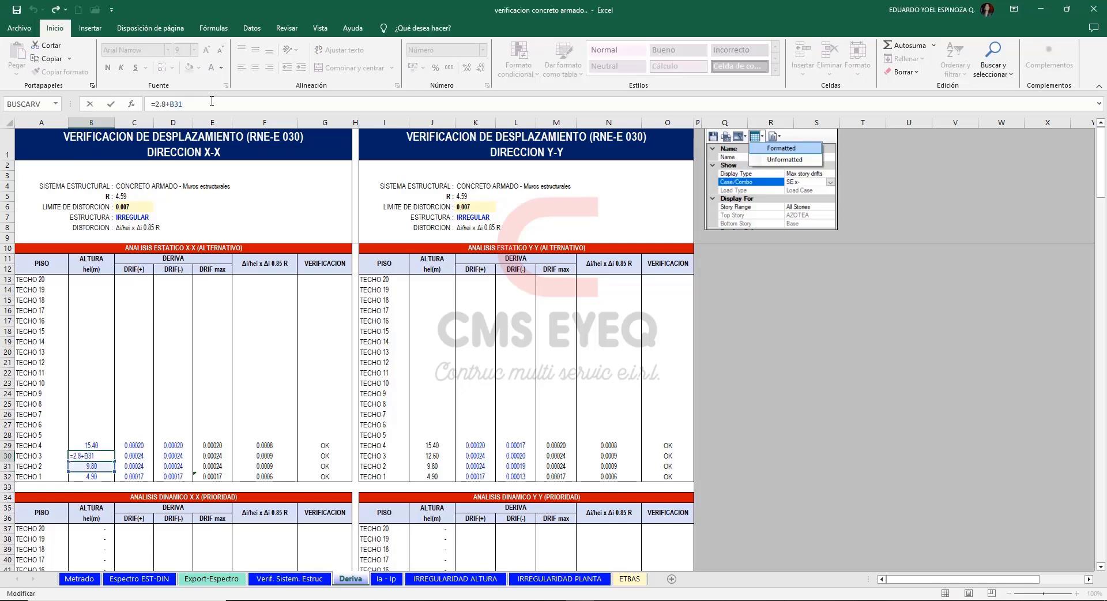
key(Escape)
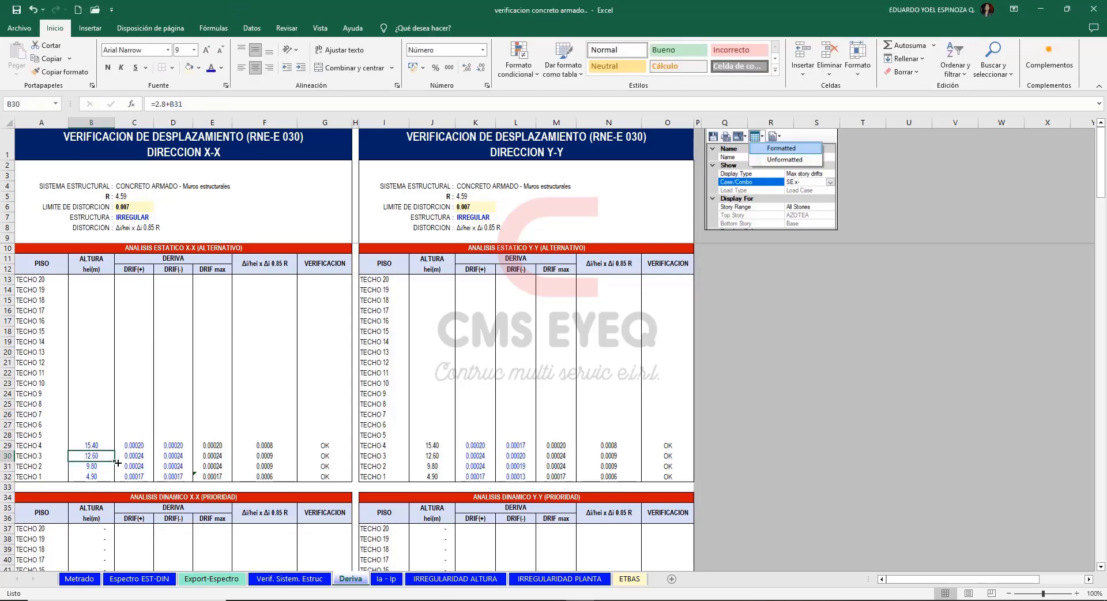
drag(115, 463, 102, 329)
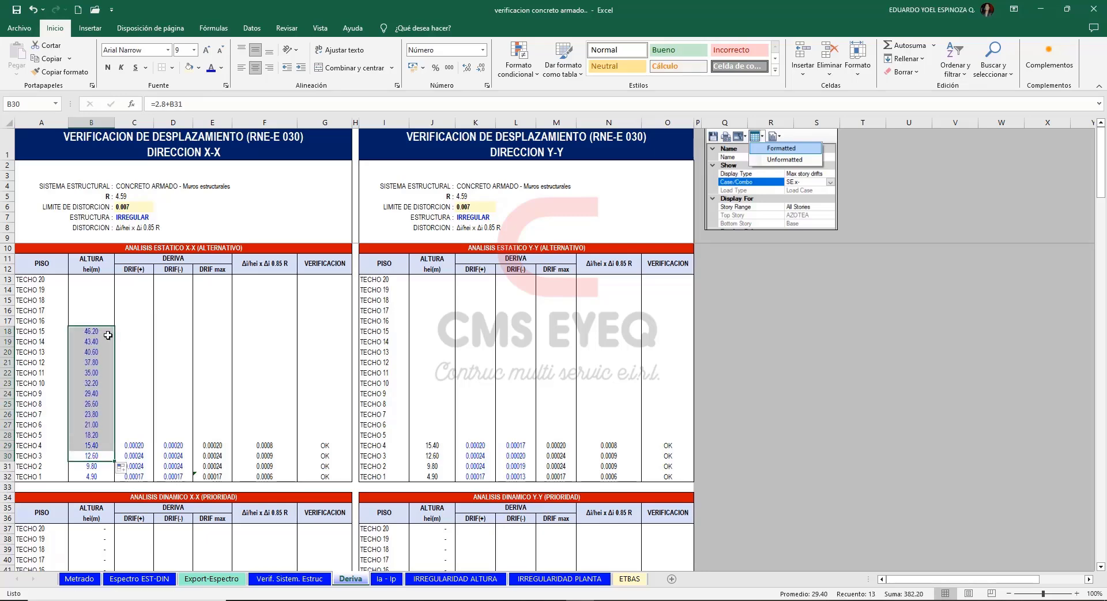
click(133, 321)
click(852, 343)
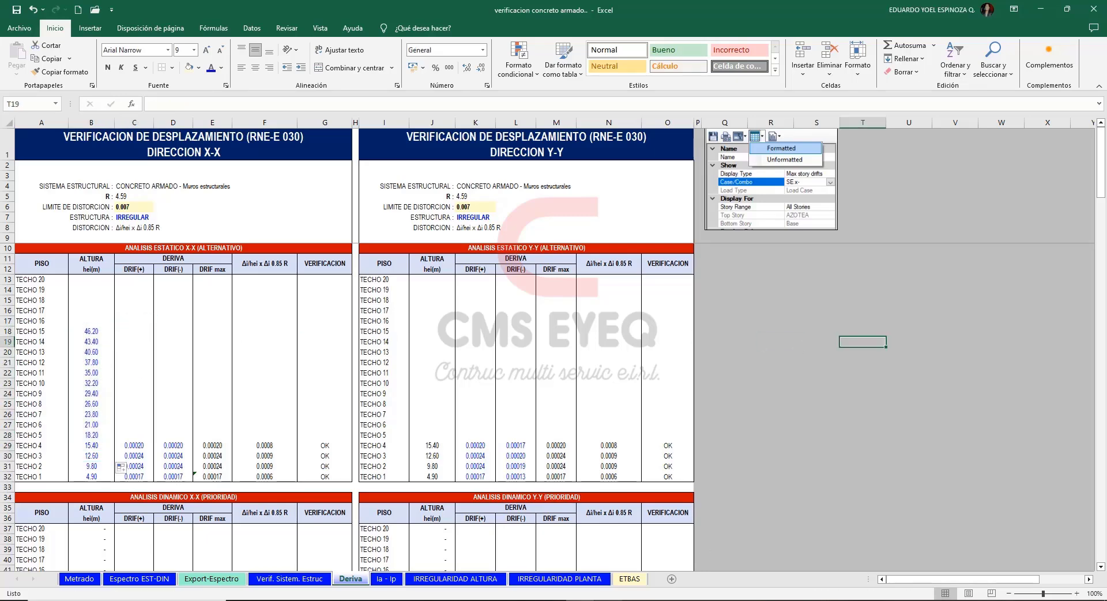
Switch to ETABS and open a story response plot showing the max story drifts.
click(636, 600)
click(237, 21)
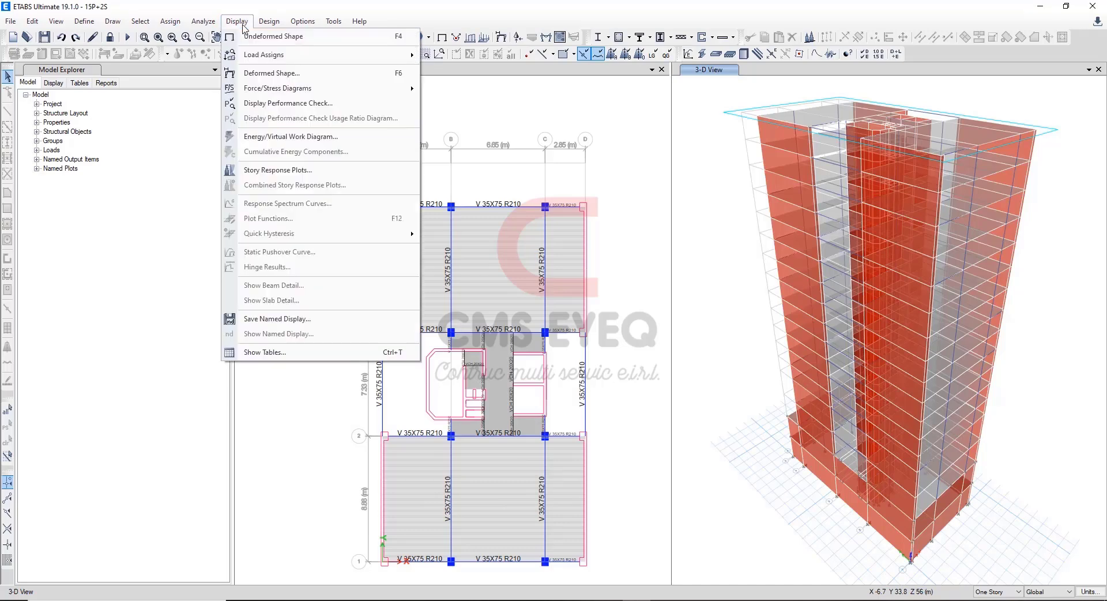
click(261, 169)
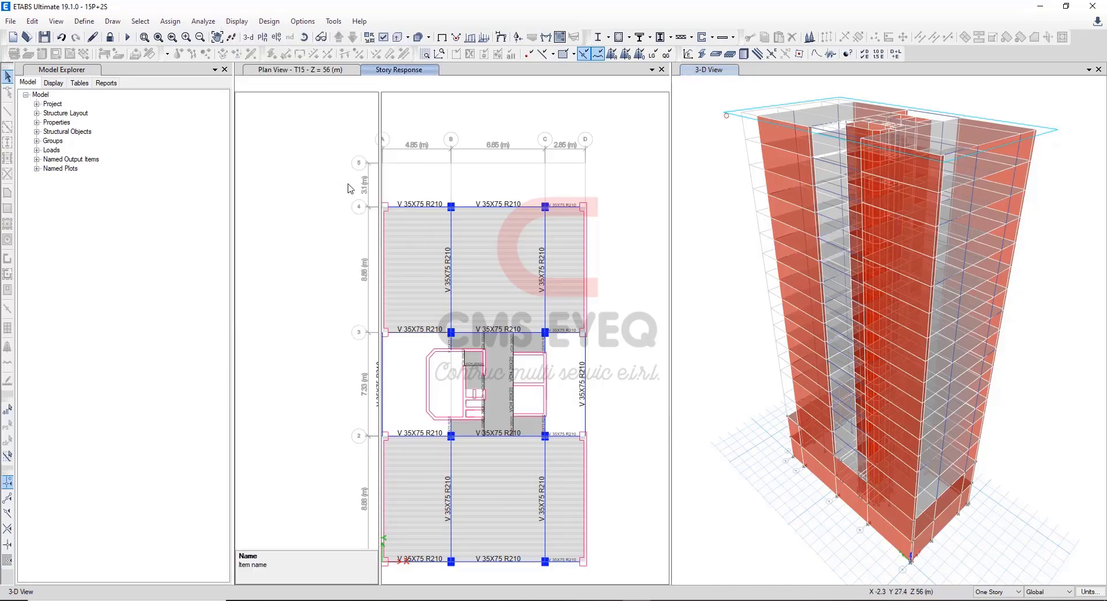
click(370, 125)
click(372, 126)
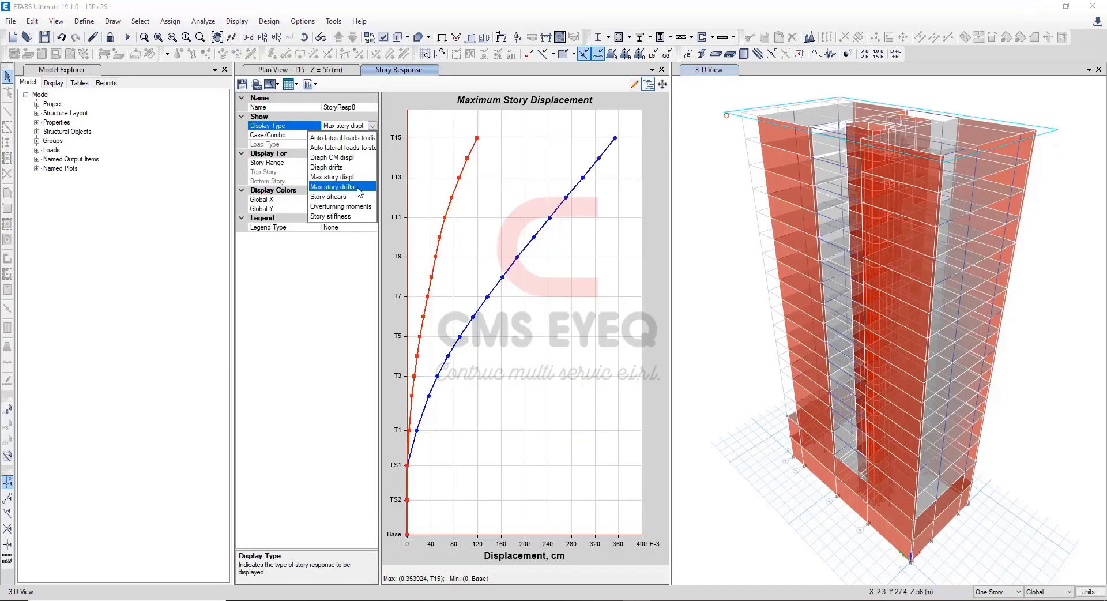
click(358, 189)
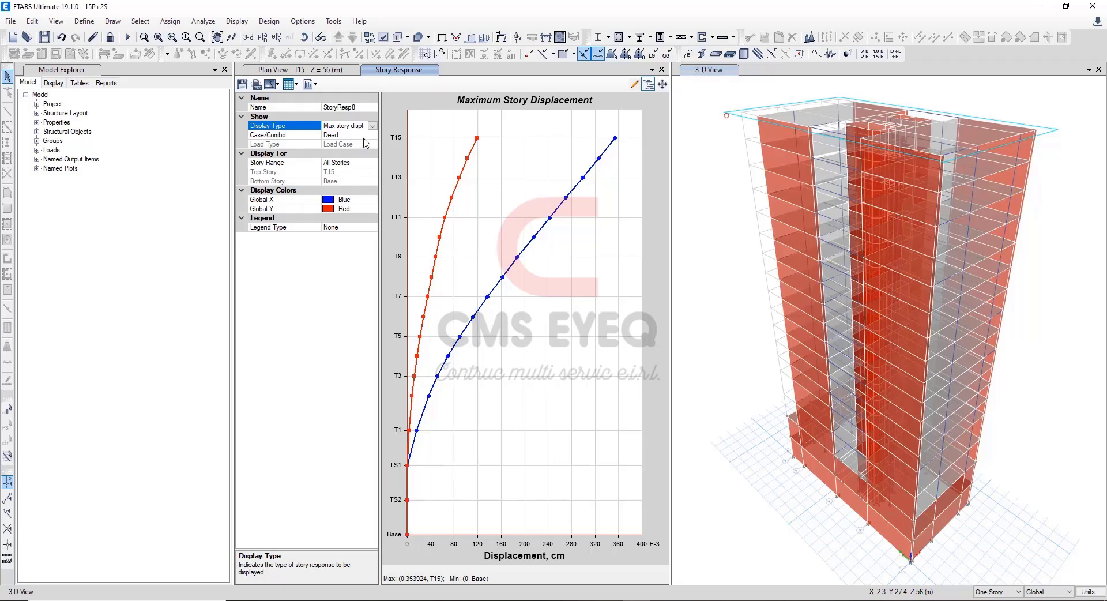
Copy the SE X+ X-Dir drifts for T15 to T1 into Excel's static X-X DRIF(+) column, matching the destination formatting.
click(369, 134)
scroll(365, 182, down, 3)
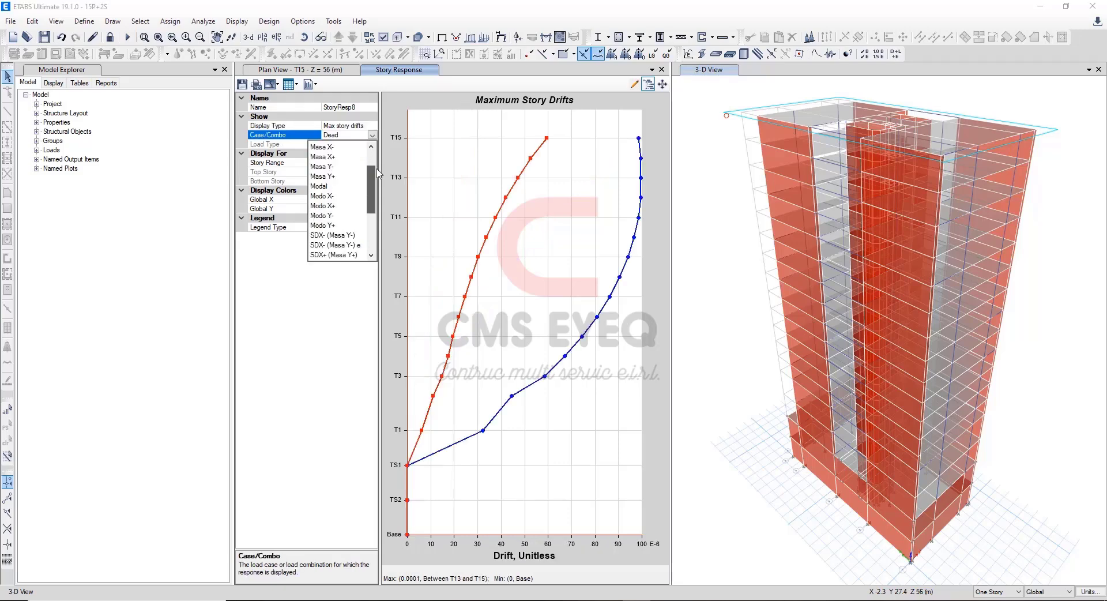
scroll(365, 182, down, 3)
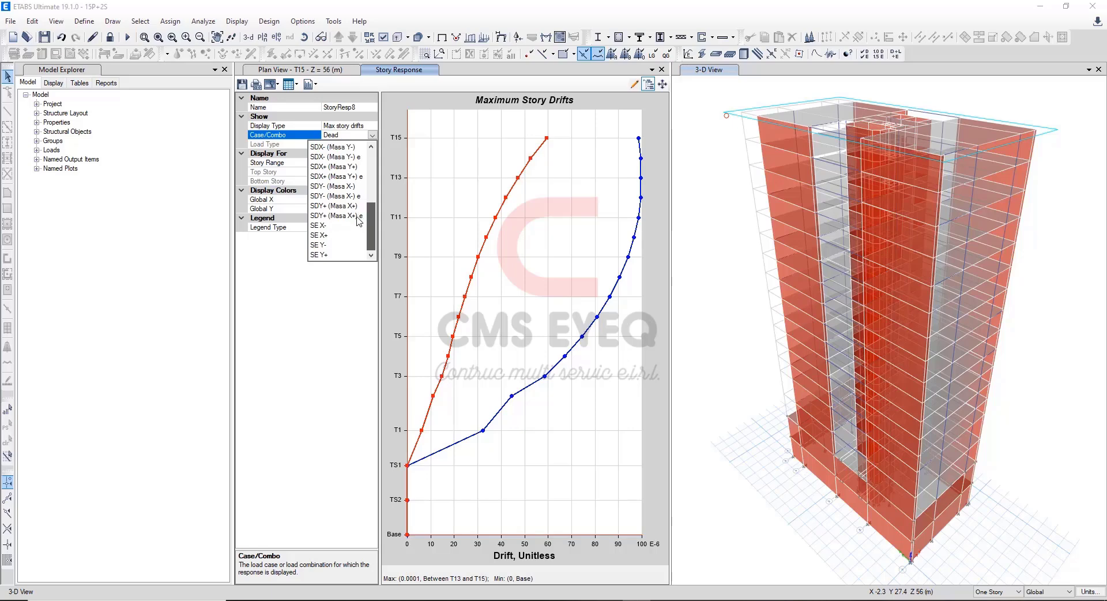
click(337, 246)
click(295, 87)
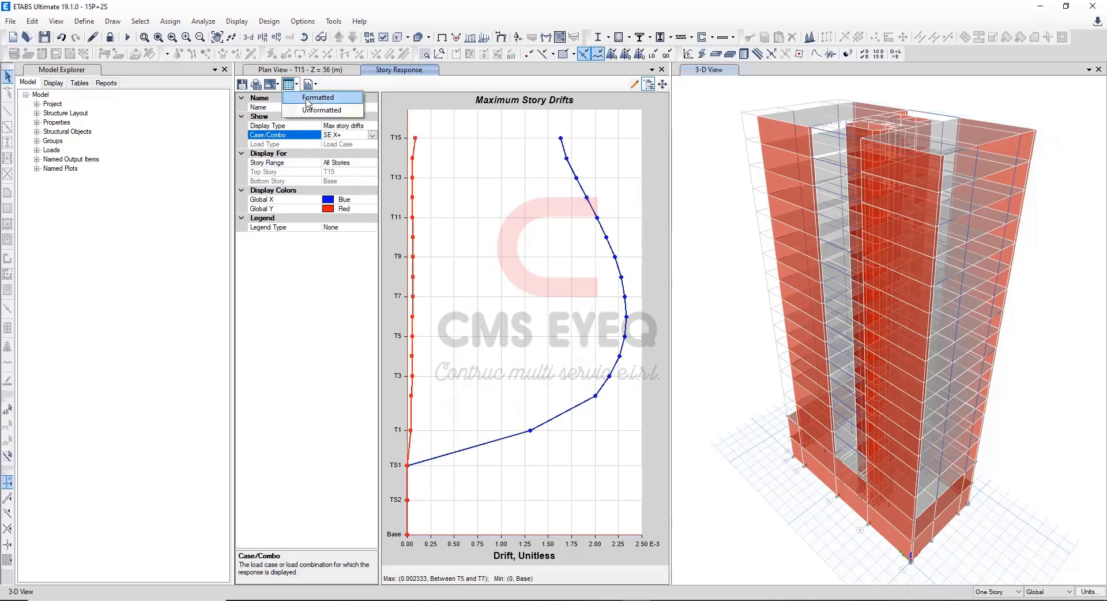
click(311, 105)
drag(609, 238, 598, 355)
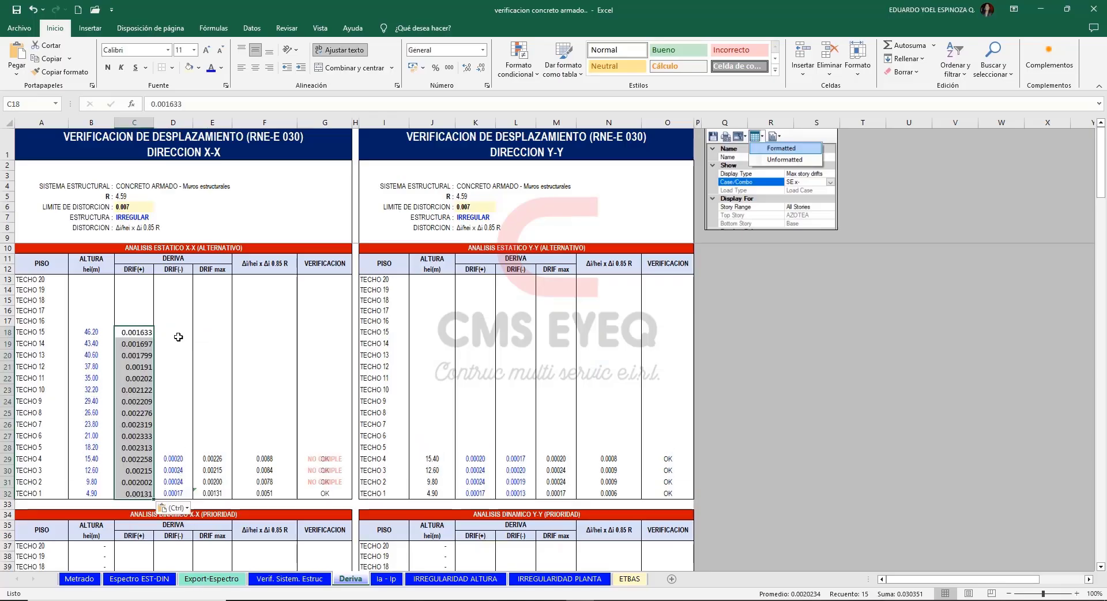
text(0.001633 0.001697 0.001799 0.00191 0.00202 0.002122 0.002209 0.002276 0.002319 0.002333 0.002313 0.002258 0.00215 0.002002 0.00131)
click(182, 537)
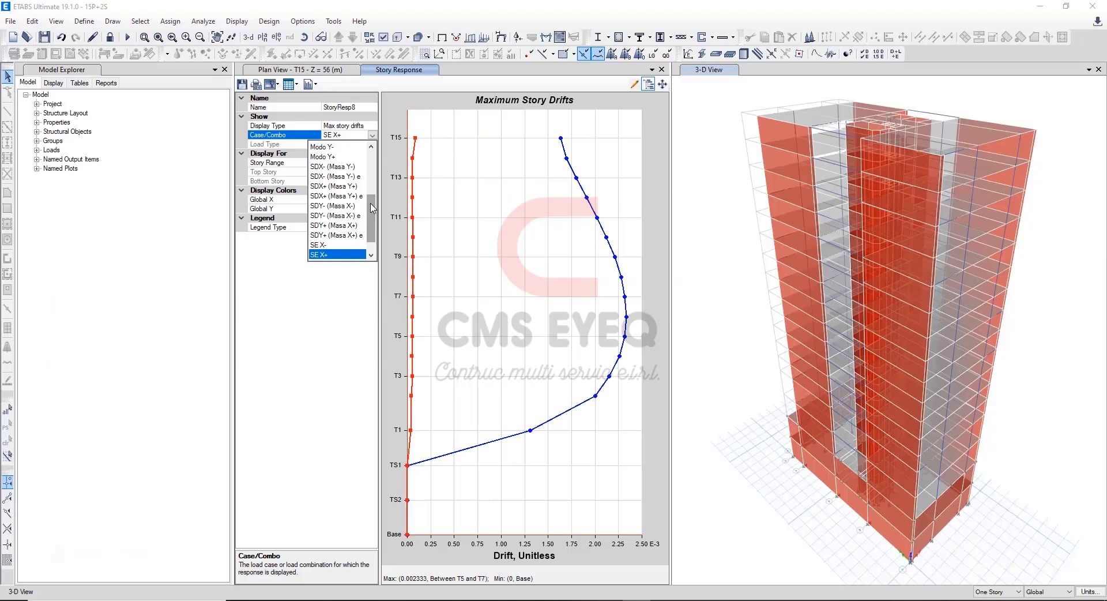
Copy the SE X- X-Dir drifts for T15 to T1 into Excel's static X-X DRIF(-) column, matching the destination formatting.
scroll(344, 229, down, 3)
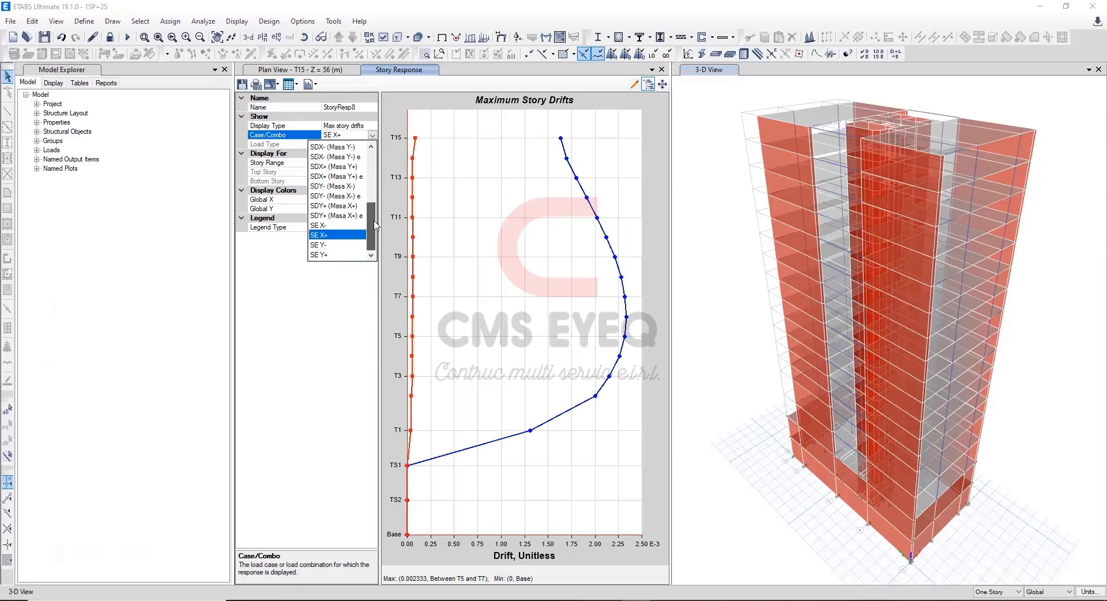
click(343, 225)
click(291, 85)
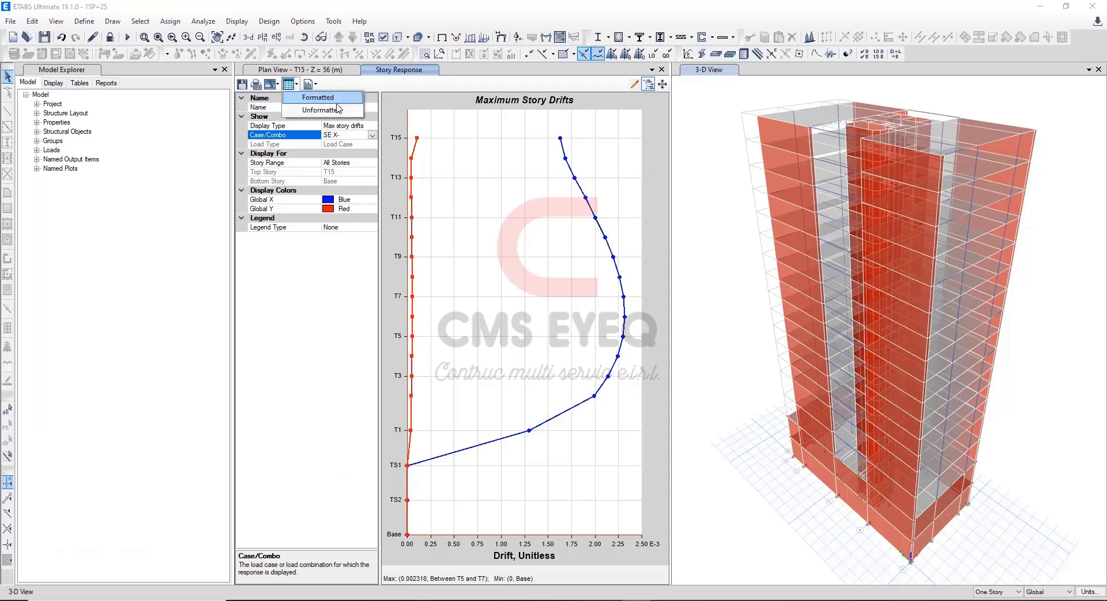
click(333, 97)
drag(594, 236, 609, 357)
key(alt+Tab)
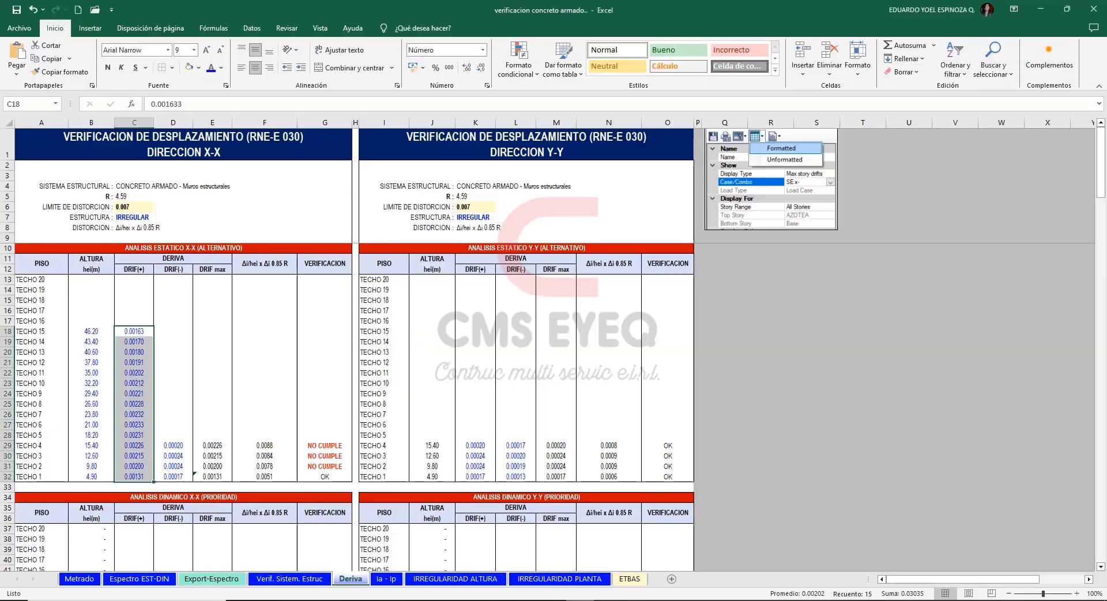
click(166, 329)
text(0.001626 0.001681 0.001783 0.001895 0.002005 0.002107 0.002194 0.002261 0.002304 0.002318 0.002299 0.002245 0.002139 0.001993 0.001297)
click(224, 510)
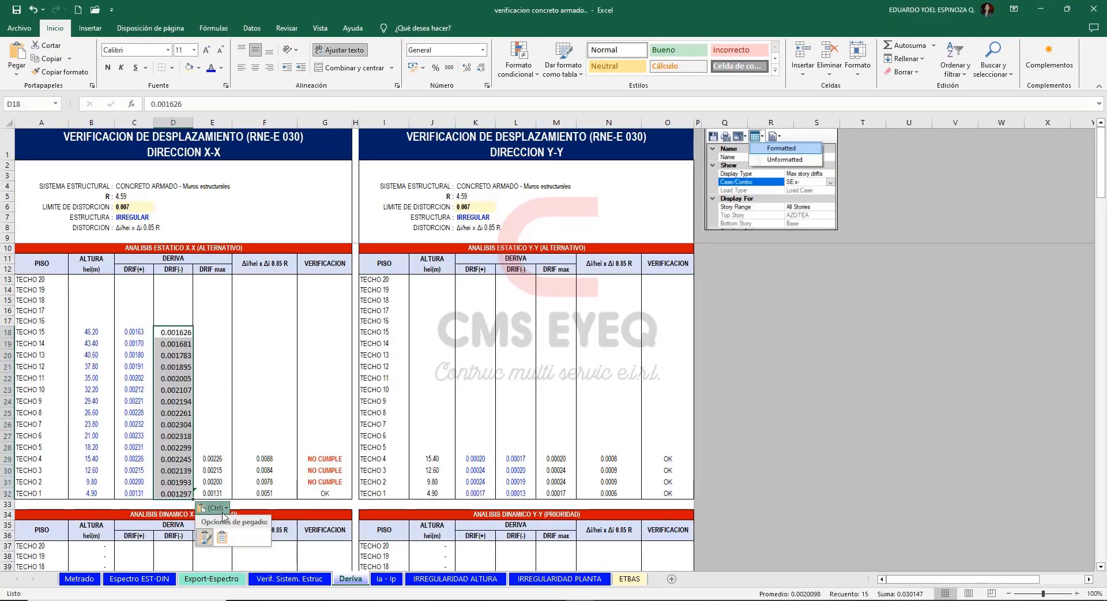
click(222, 537)
Extend TECHO 4's DRIF max, distortion and verification formulas up to TECHO 15 in the static X-X table.
drag(212, 447, 343, 333)
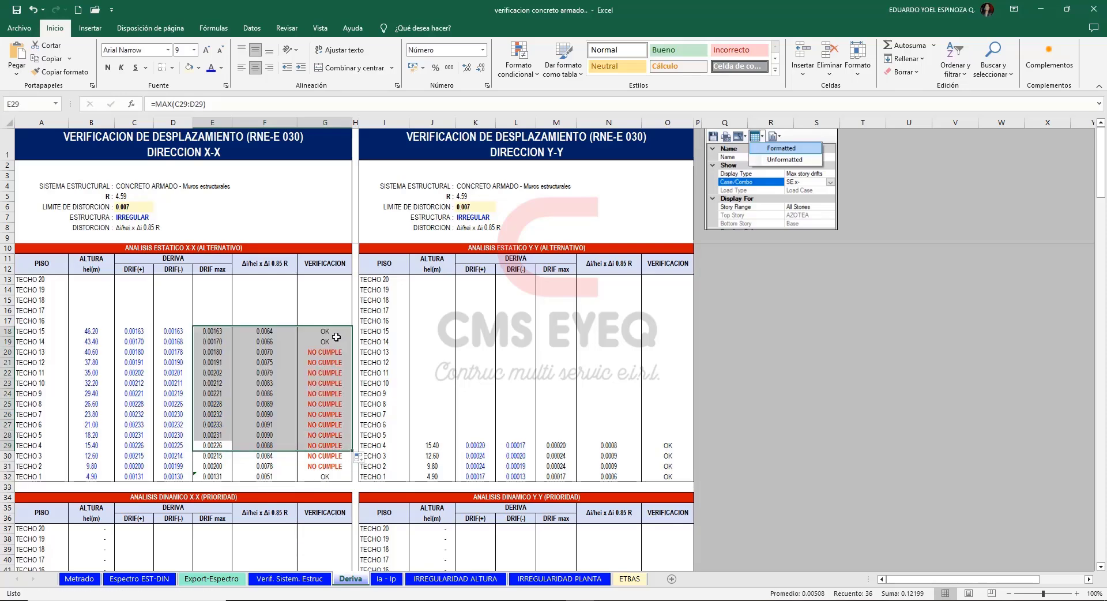
click(335, 338)
click(724, 332)
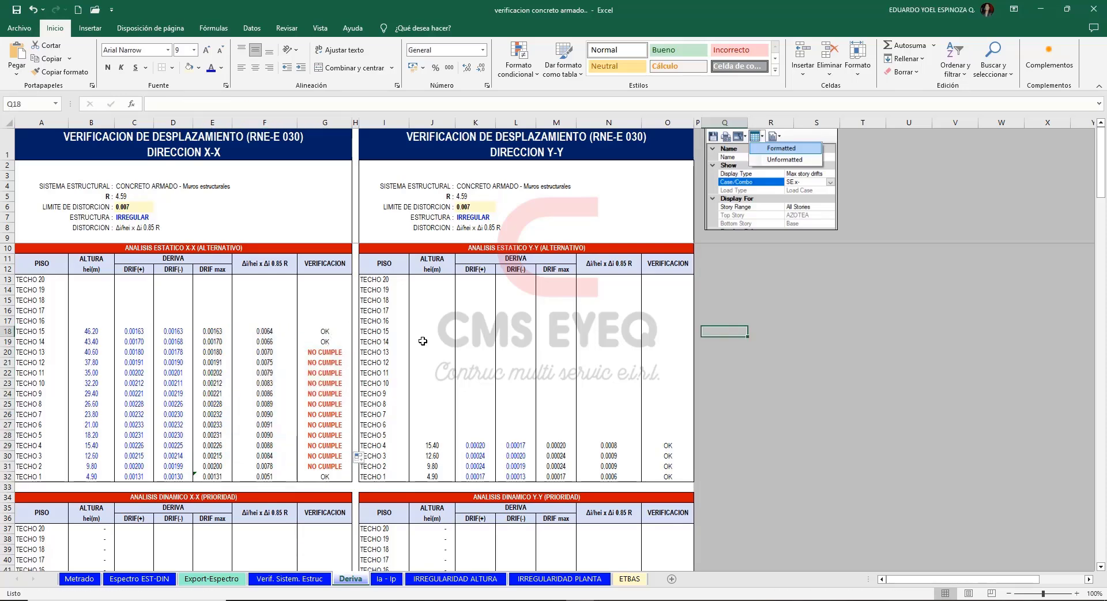
Switch to ETABS, tabulate the max story drifts for SE Y+ in formatted form, and copy the Y-Dir values for T15 to T1.
mouse_move(639, 600)
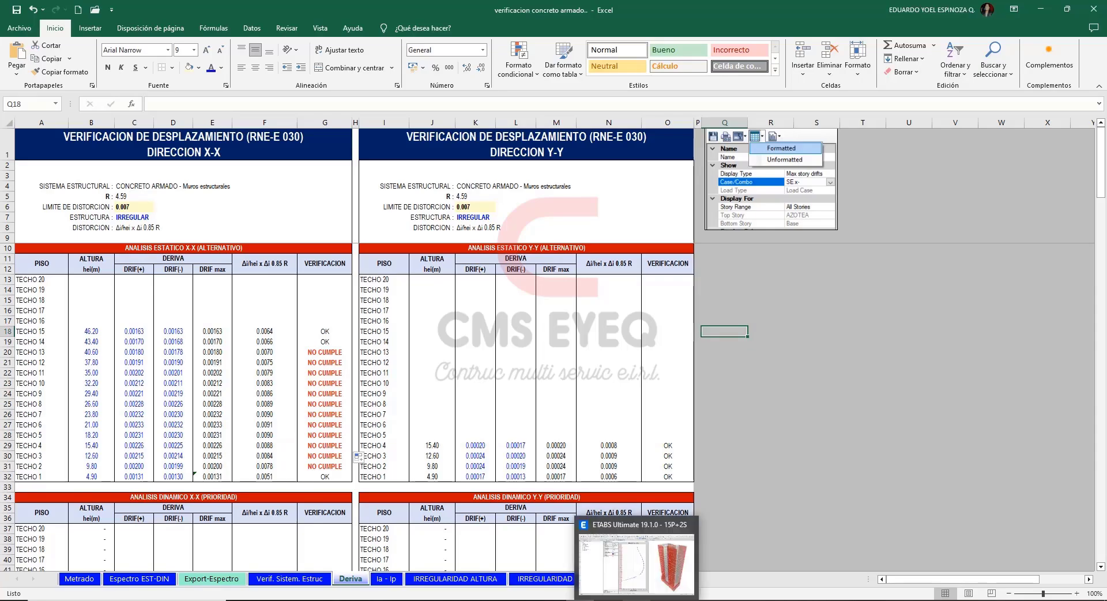
click(641, 580)
click(674, 180)
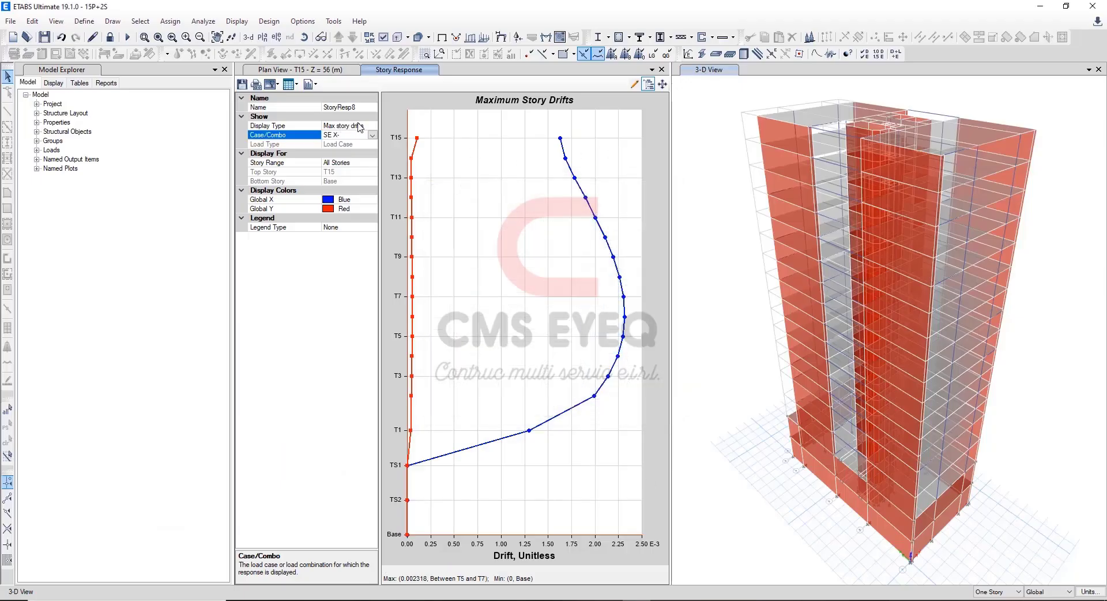
click(373, 135)
scroll(376, 230, down, 1)
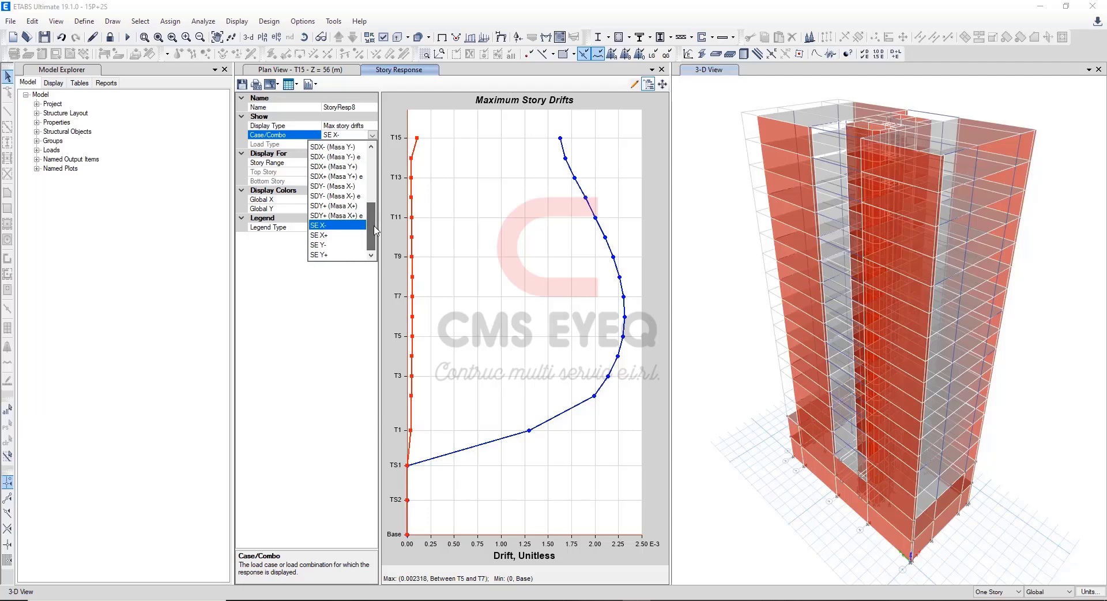
click(337, 255)
click(294, 84)
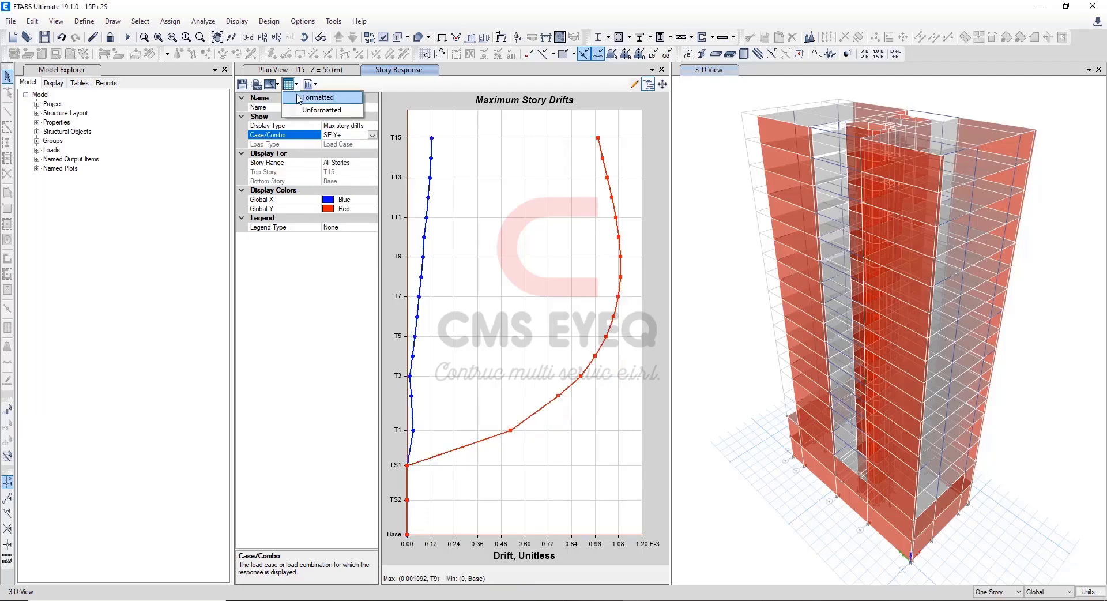
click(300, 99)
drag(634, 236, 642, 356)
key(ctrl+c)
scroll(642, 332, up, 2)
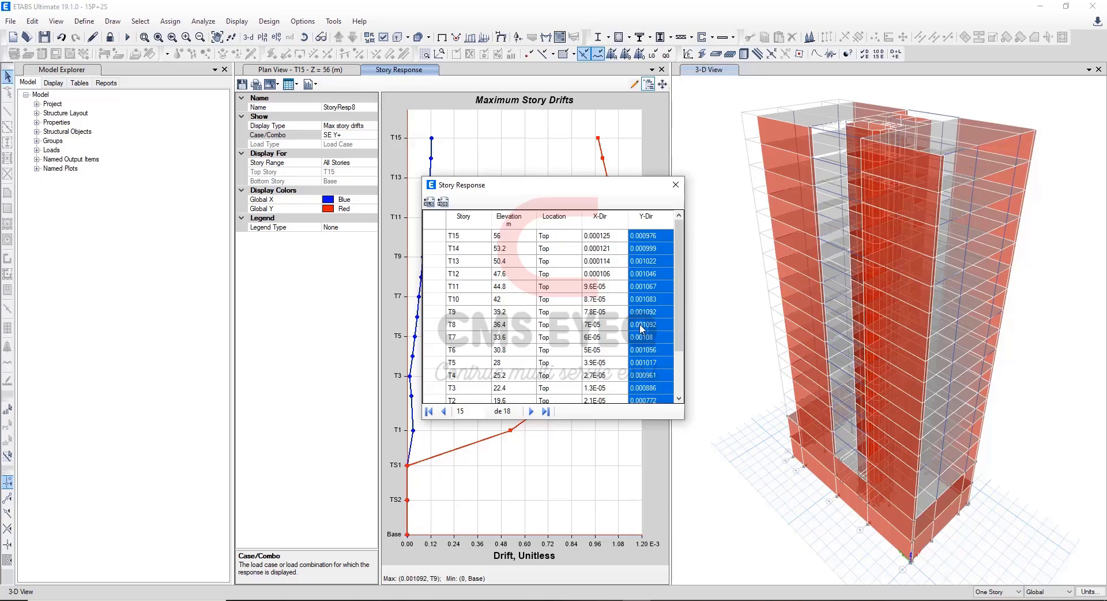
Paste the SE Y+ drifts into Excel's static Y-Y DRIF(+) column from TECHO 15 down, matching the destination formatting.
click(578, 600)
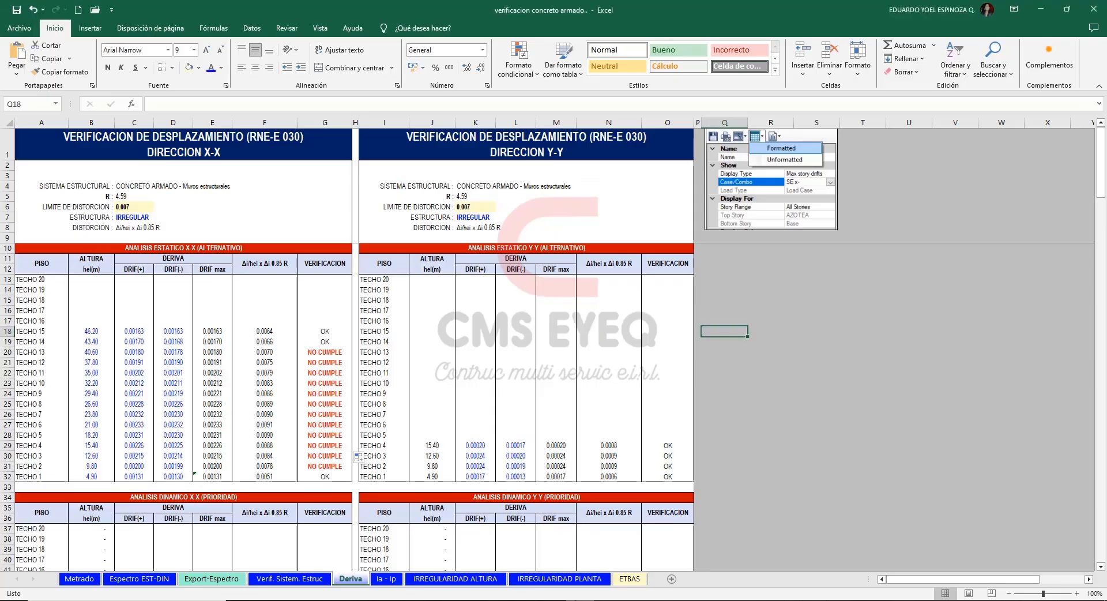
click(477, 332)
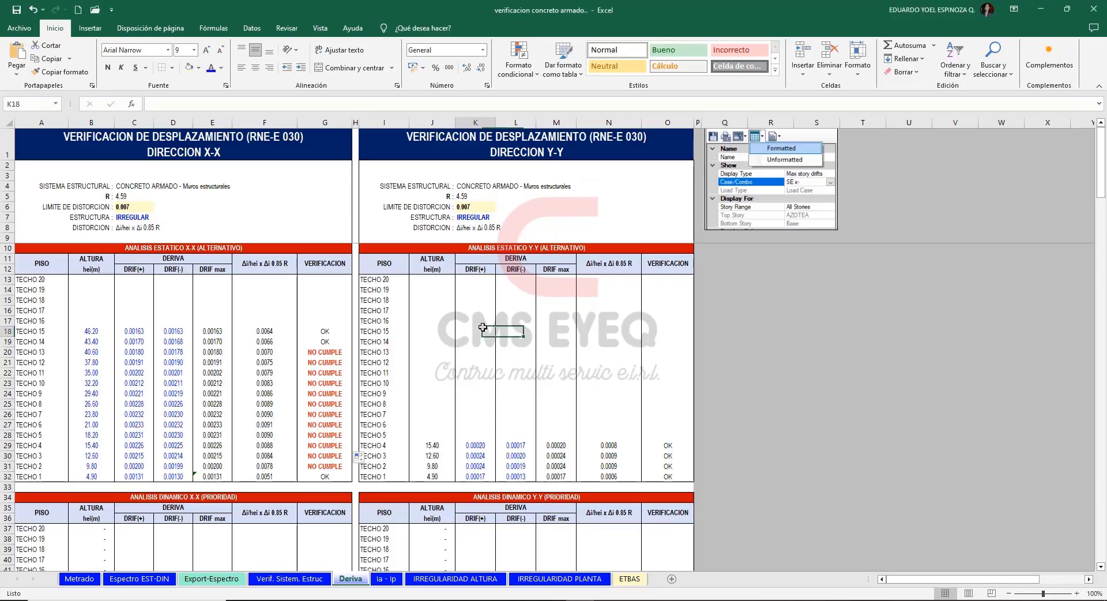
key(ctrl+v)
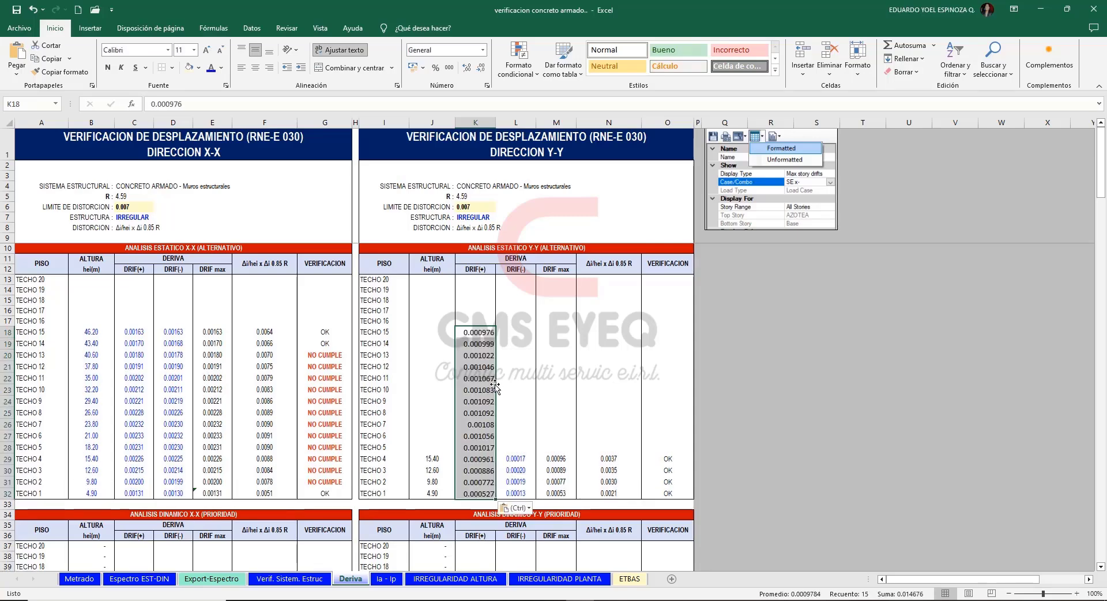
click(515, 507)
click(531, 537)
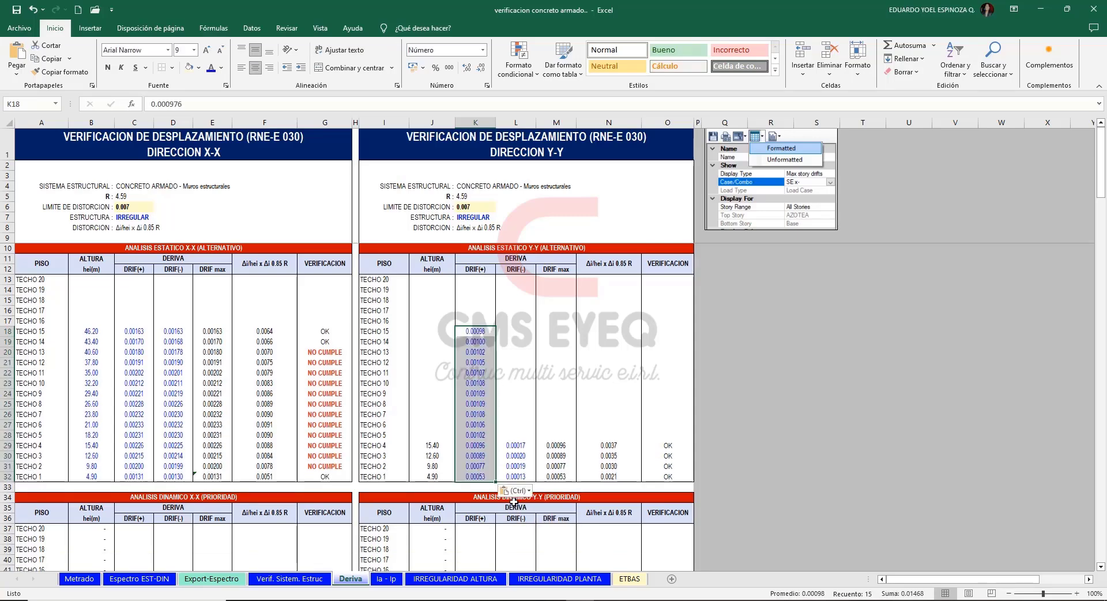
Switch the ETABS story response to SE Y-, open its formatted table, and copy the Y-Dir drifts for T15 to T1.
click(625, 600)
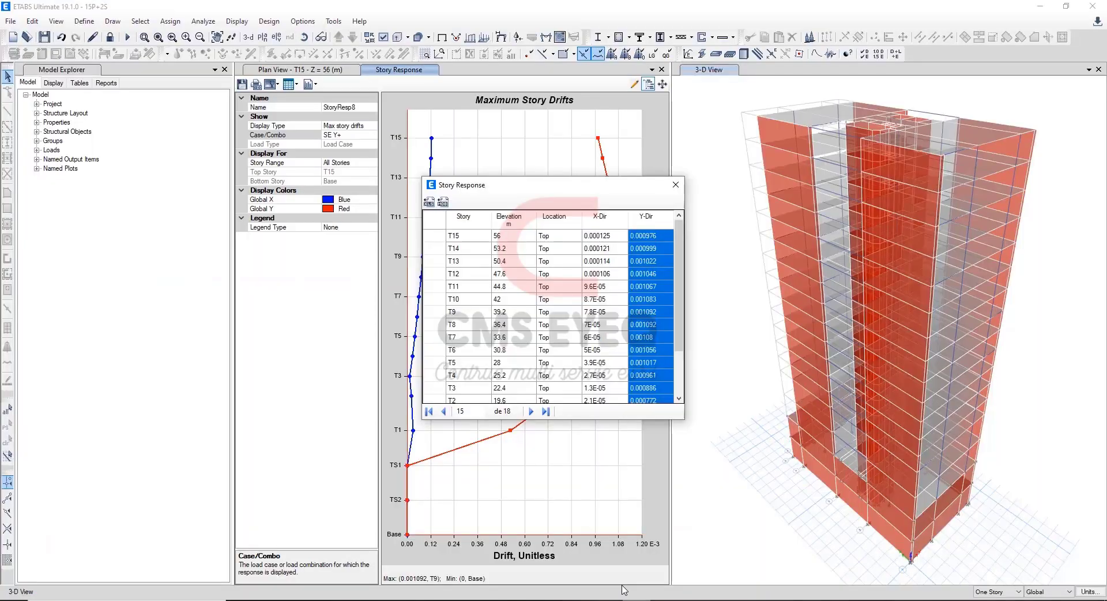
click(676, 184)
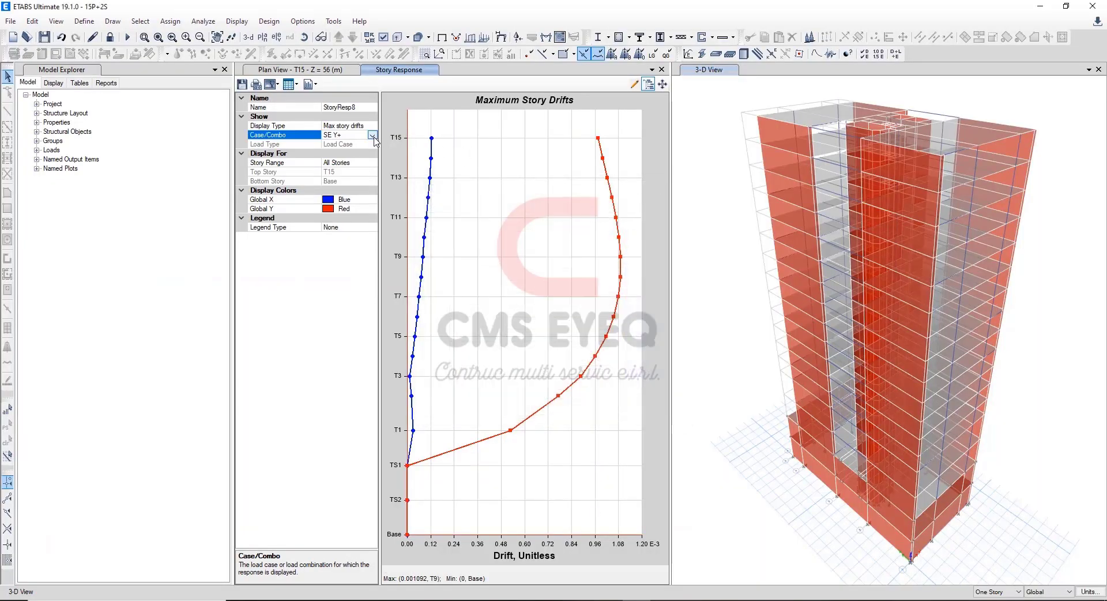
click(372, 135)
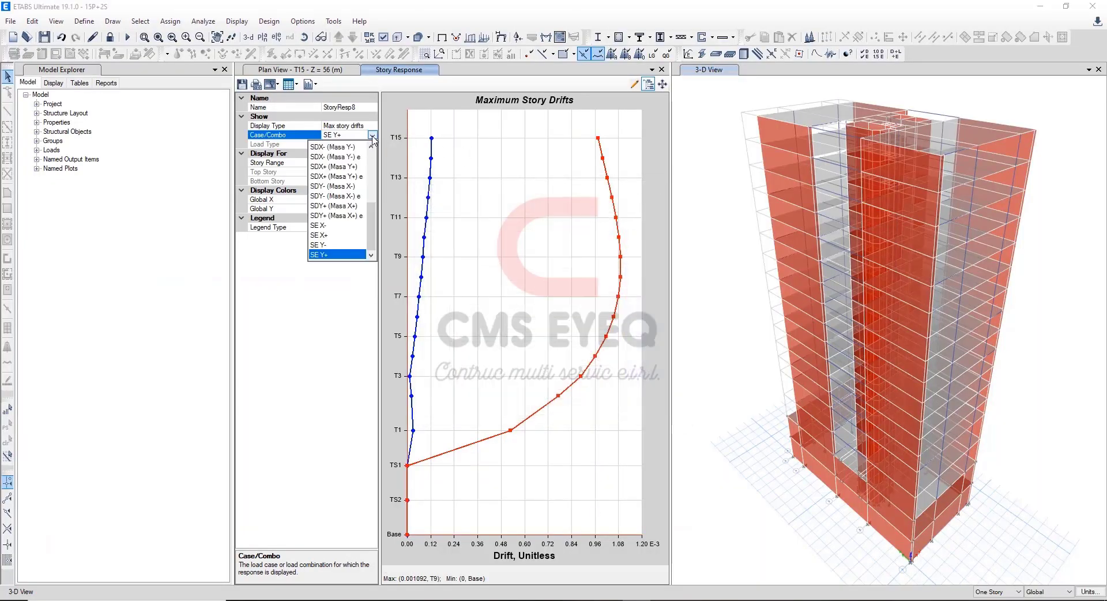
click(335, 246)
click(295, 84)
click(294, 84)
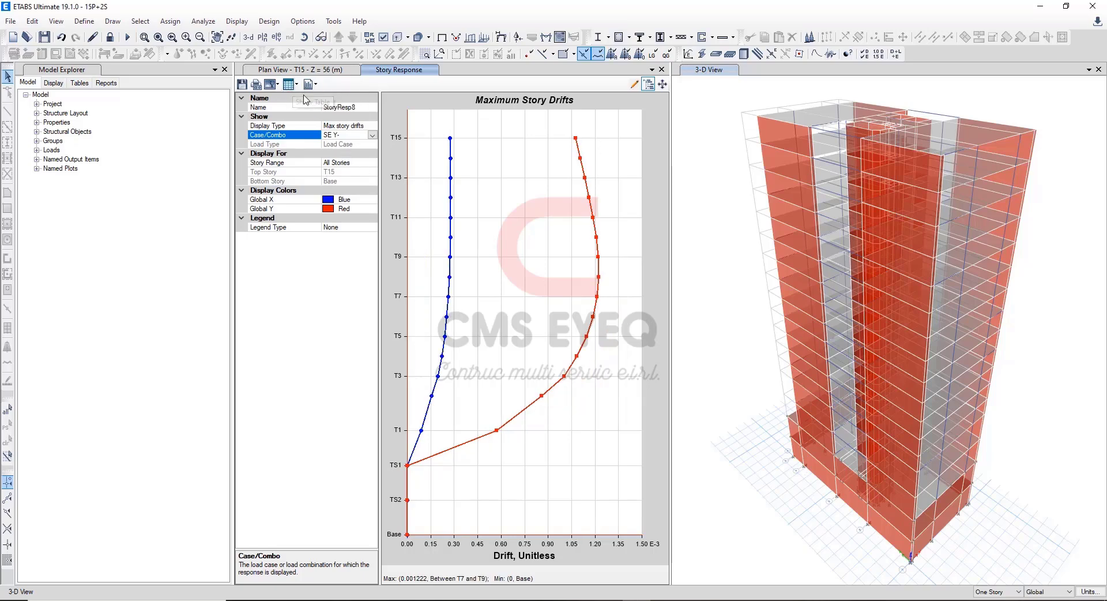
click(295, 84)
click(318, 96)
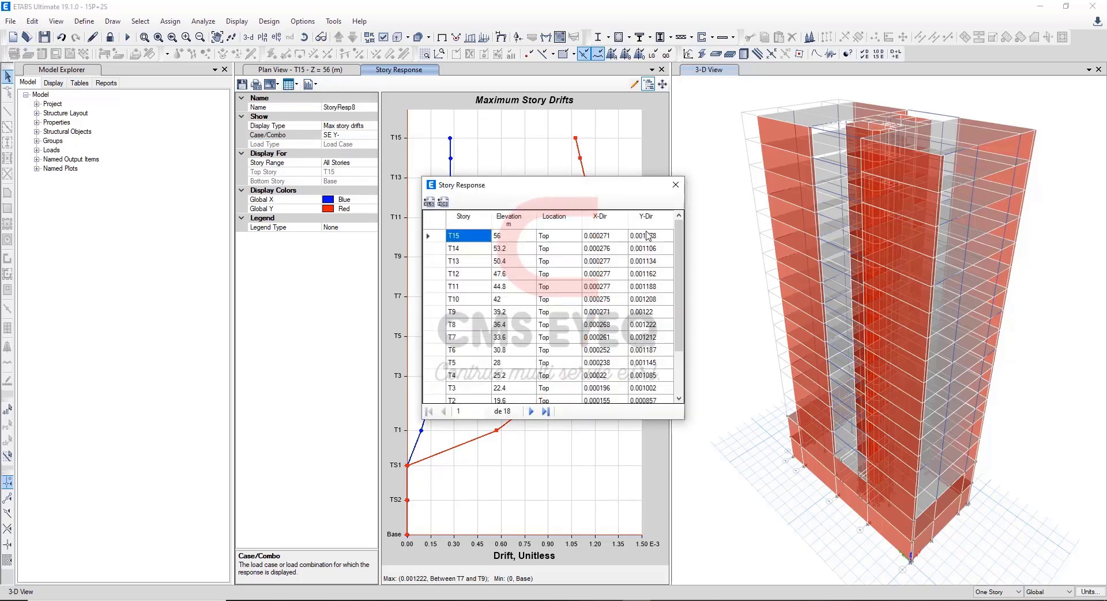
drag(649, 235, 647, 361)
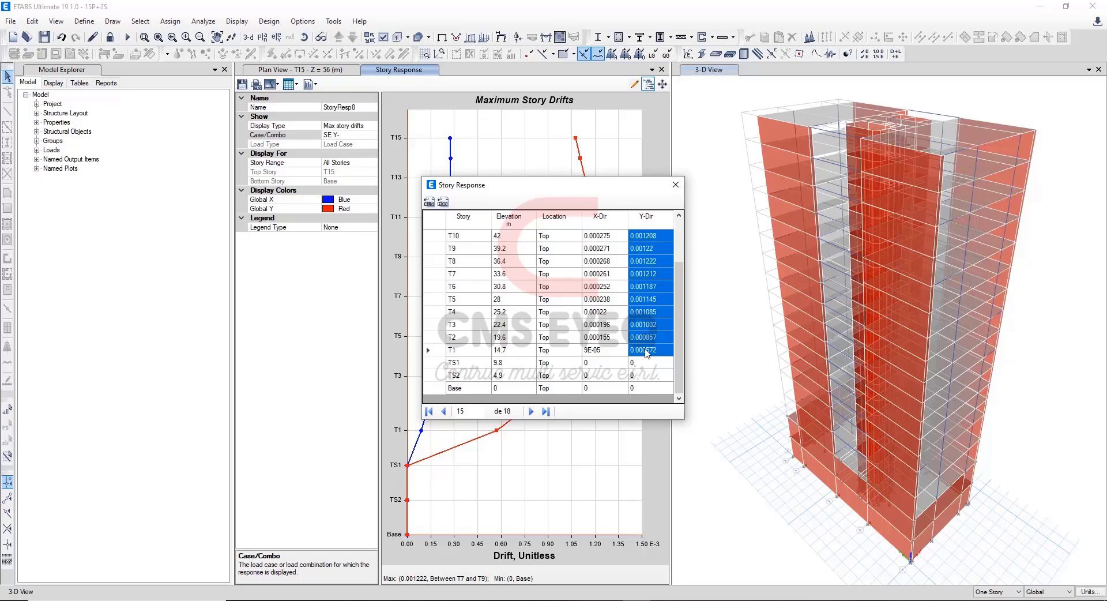
Paste the SE Y- drifts into Excel's static Y-Y DRIF(-) column from TECHO 15 down, matching the destination formatting.
key(alt+Tab)
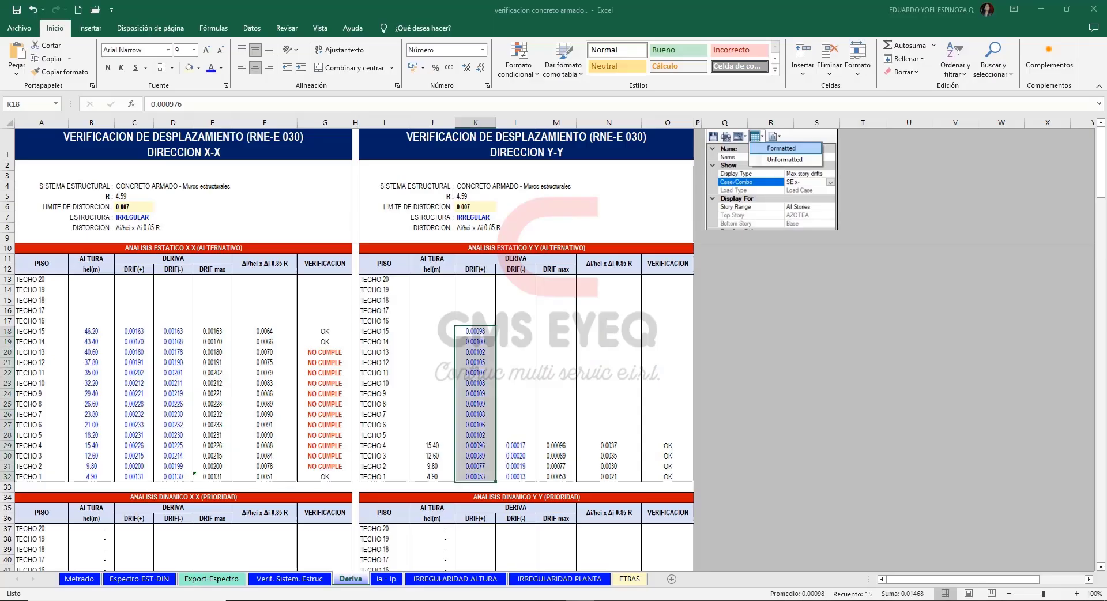
click(513, 330)
text(0.00108 0.00111 0.00113 0.00116 0.00119 0.00121 0.00122 0.00122 0.00121 0.00119 0.00115 0.00109 0.00100 0.00086 0.00057)
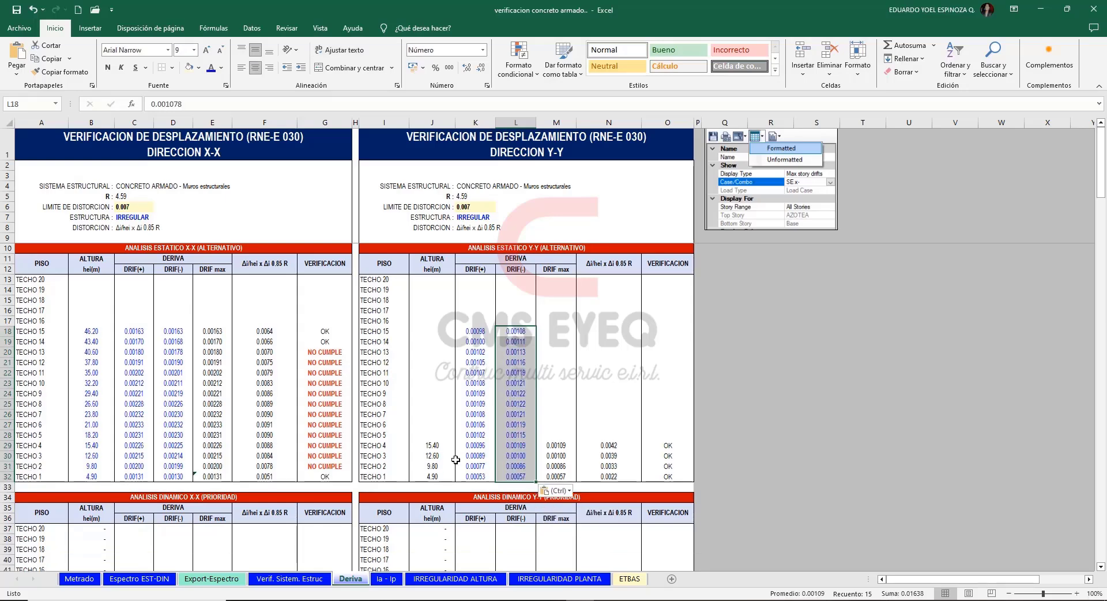
Extend TECHO 4's height, DRIF max, distortion and verification formulas up to TECHO 15 in the static Y-Y table.
click(431, 446)
drag(455, 454, 446, 331)
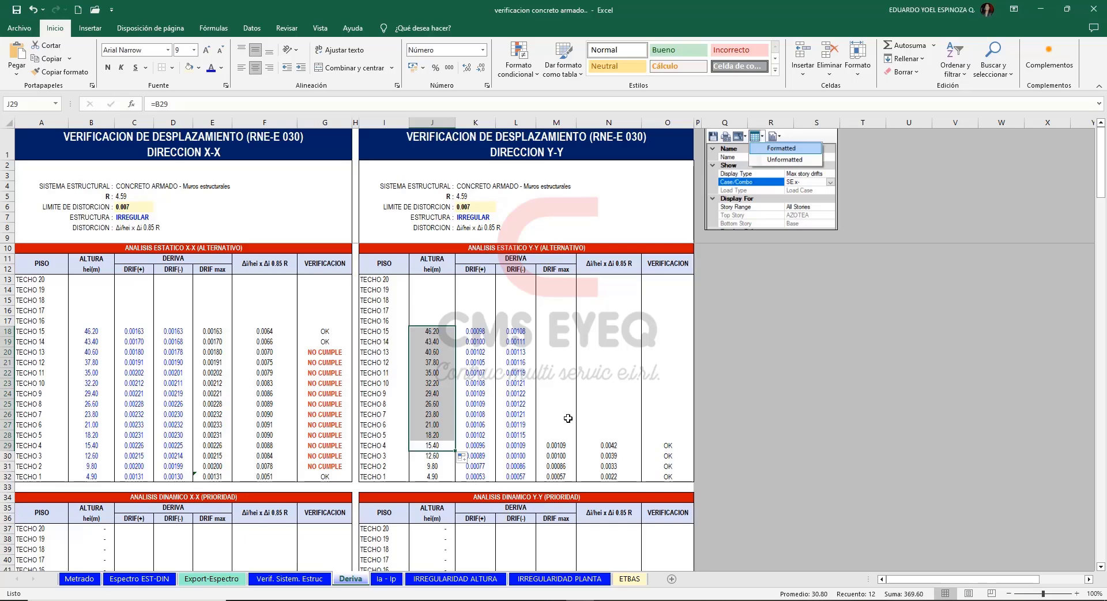
drag(557, 446, 684, 332)
click(724, 341)
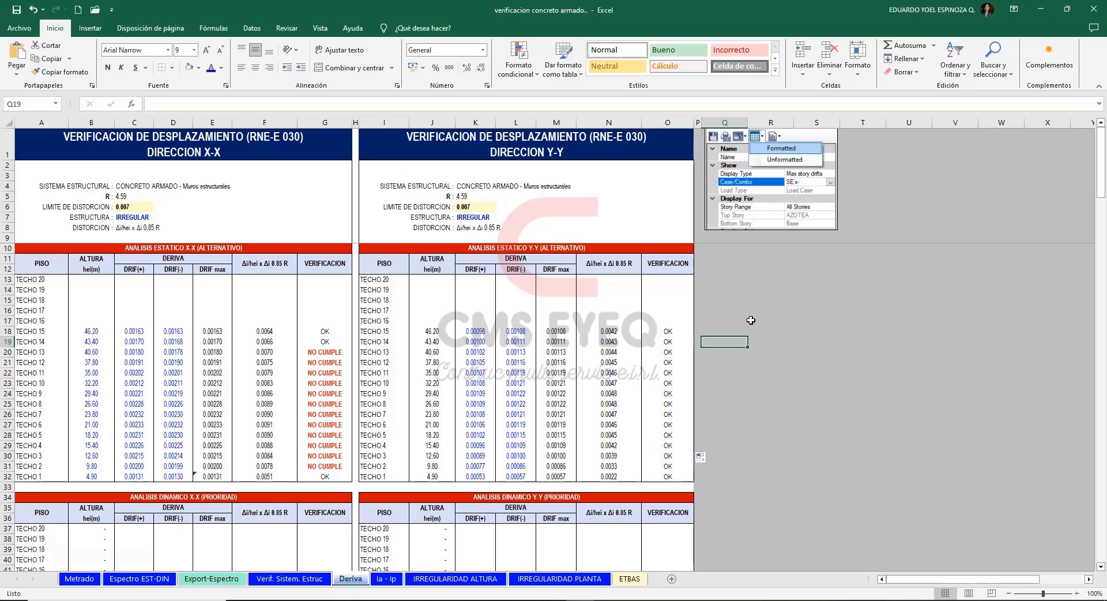
key(Right)
key(Right)
key(Right)
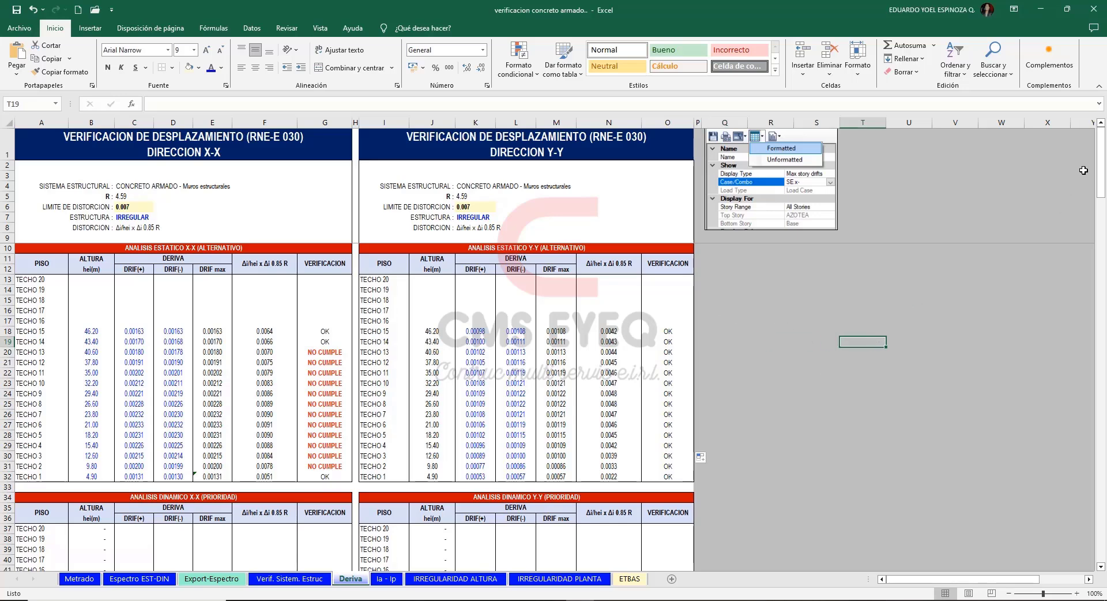
In ETABS, tabulate the max story drifts for SDX+ (Masa Y+) in formatted form and copy the X-Dir values for T15 to T1.
drag(1100, 168, 1094, 212)
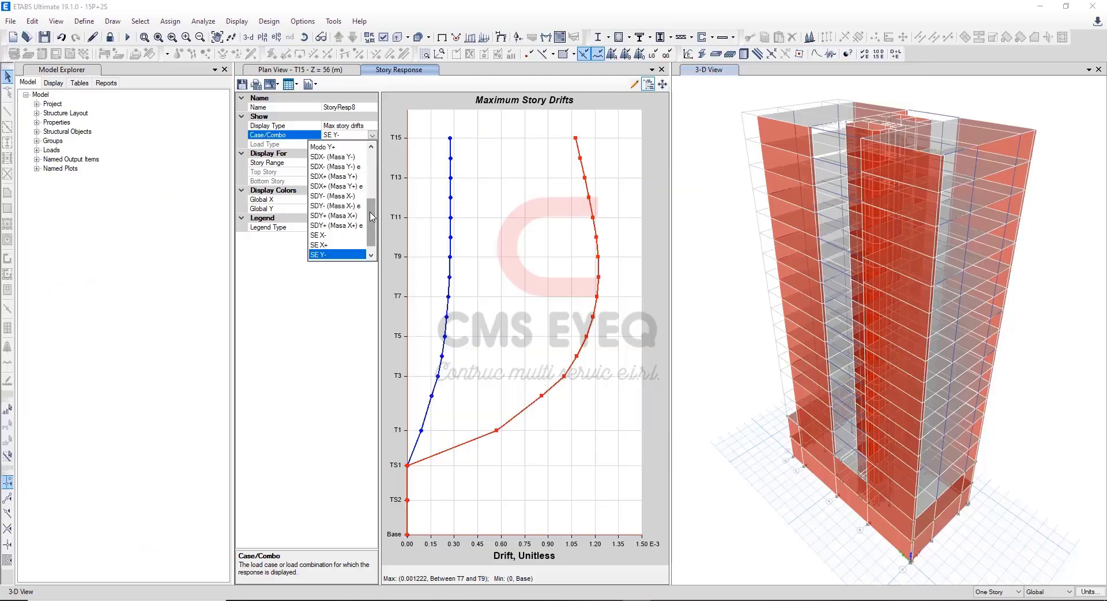
drag(372, 216, 372, 208)
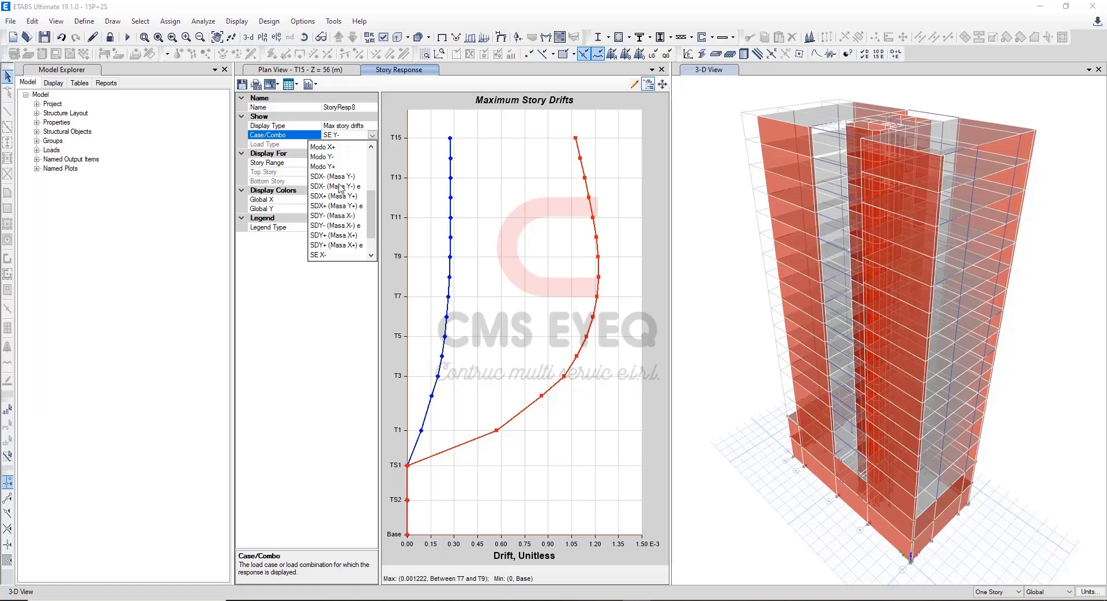
click(352, 200)
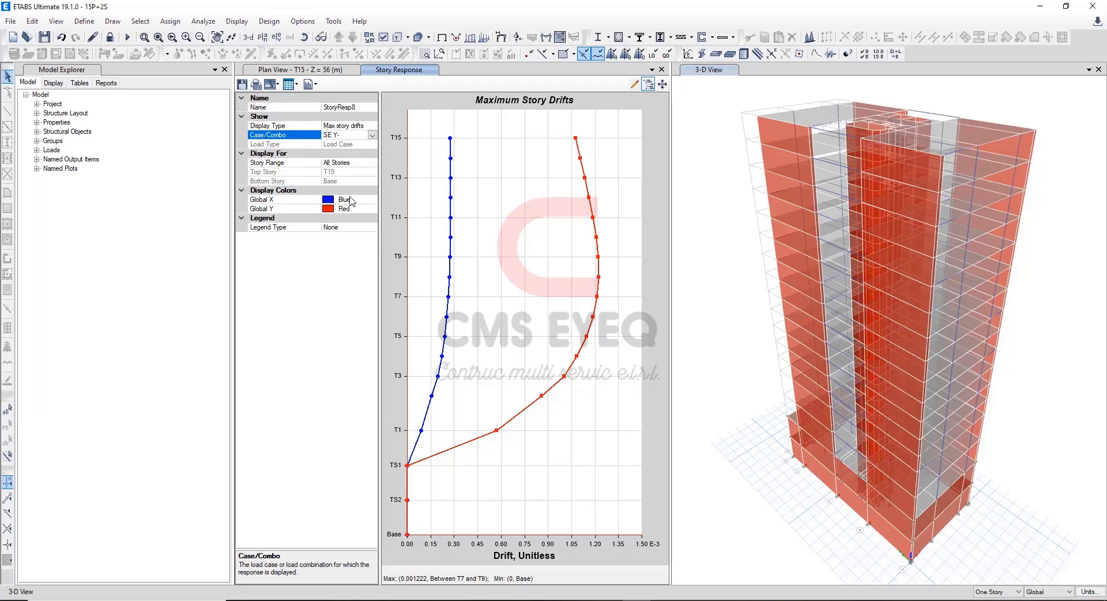
click(292, 84)
click(301, 98)
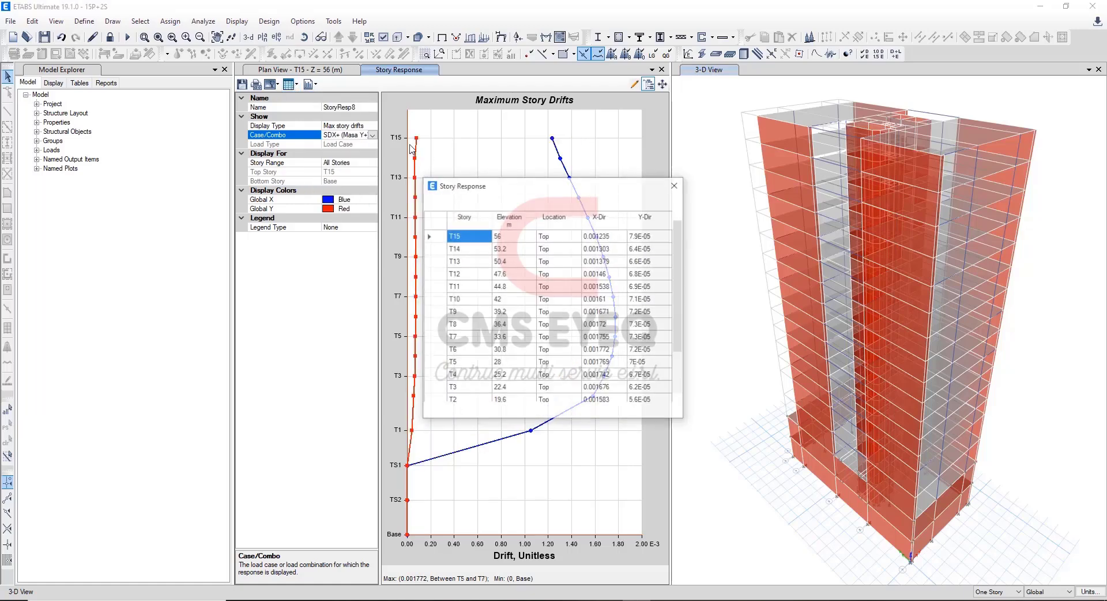
click(604, 237)
drag(604, 236, 600, 355)
key(ctrl+c)
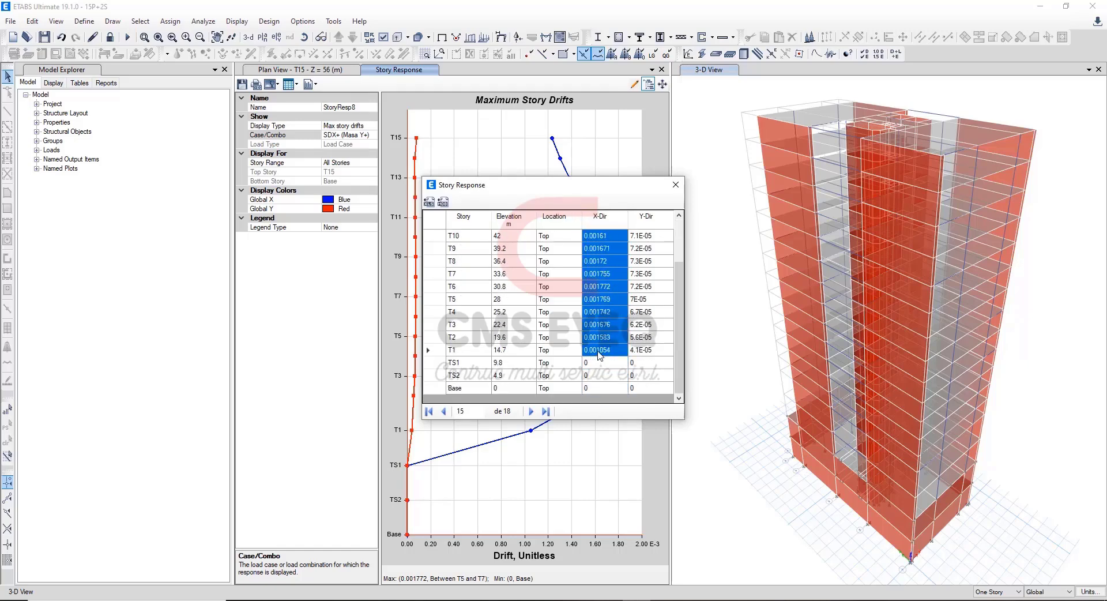
Paste the SDX+ (Masa Y+) drifts into Excel's dynamic X-X DRIF(+) column from TECHO 15 down, matching the destination formatting.
key(alt+Tab)
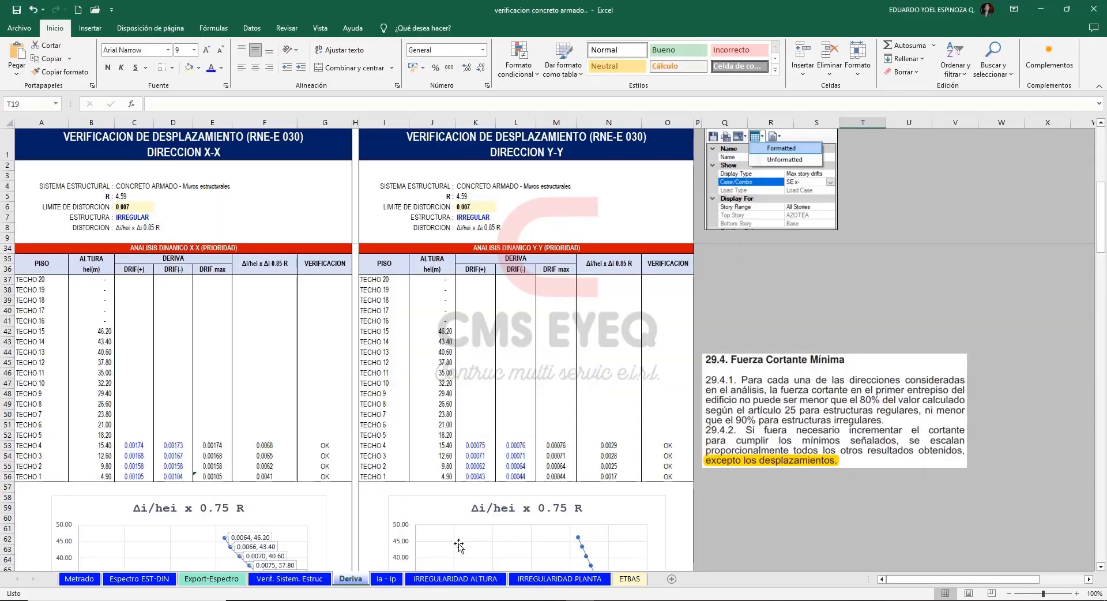
click(131, 331)
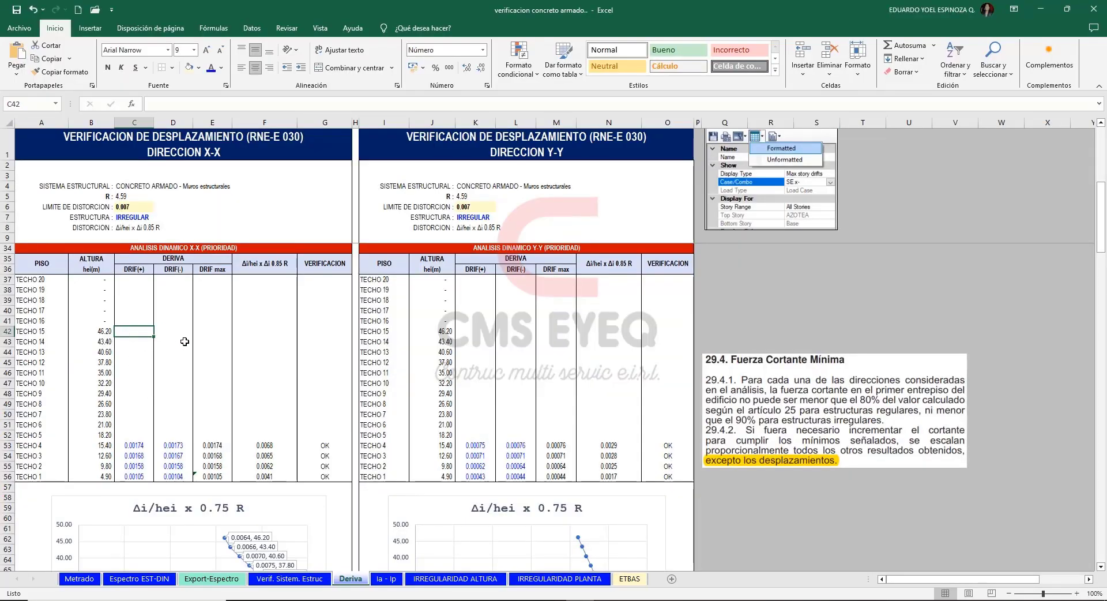
key(ctrl+v)
click(172, 508)
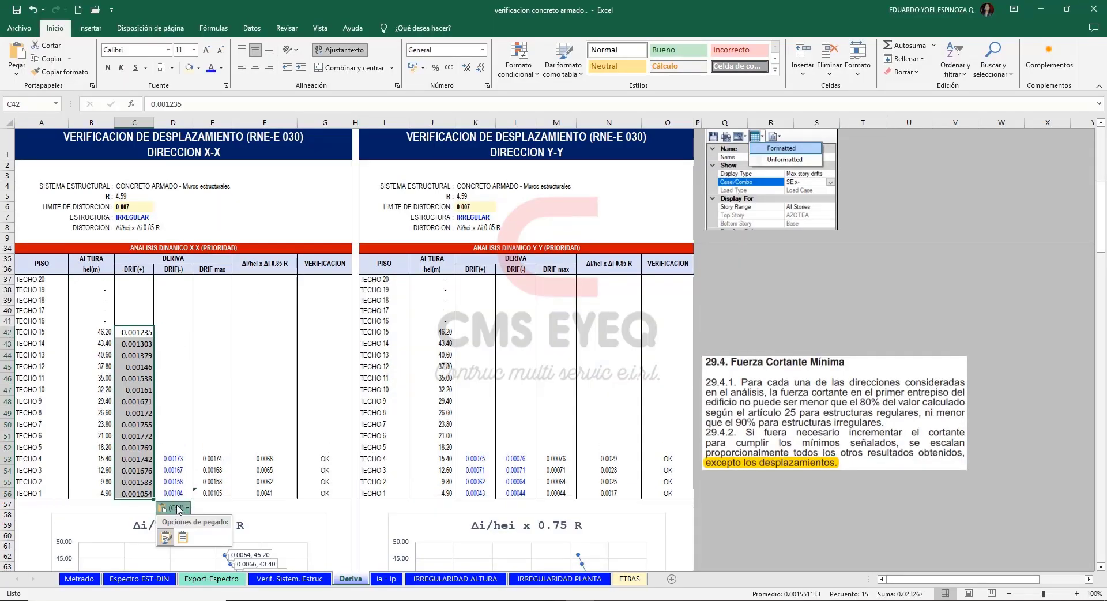
click(185, 536)
Switch the ETABS story response to SDX- (Masa Y-), open its formatted table, and copy the X-Dir drifts for T15 to T1.
key(alt+Tab)
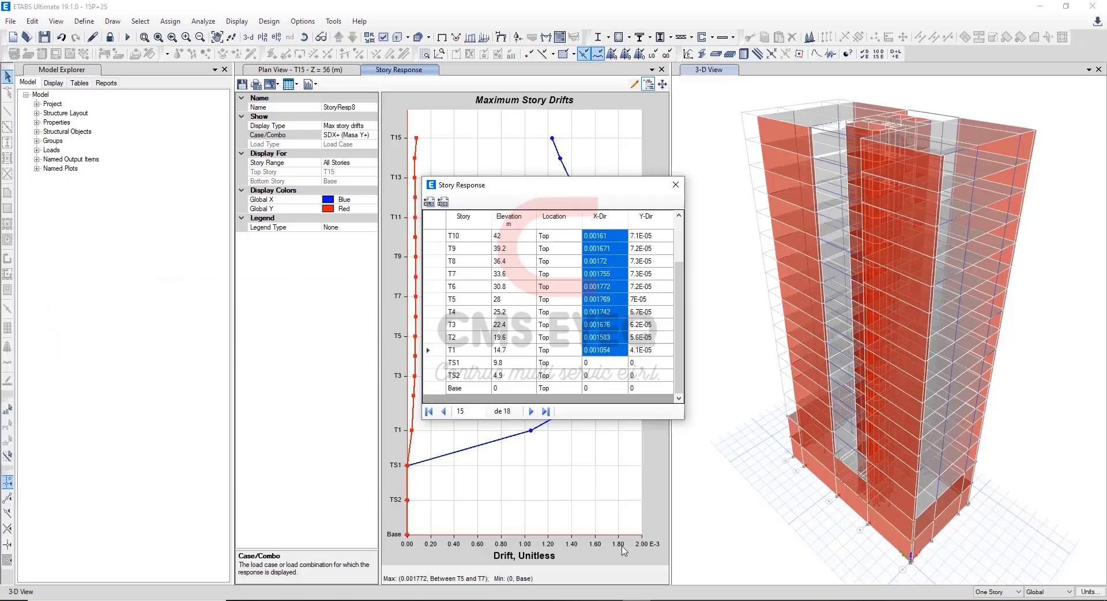
click(676, 185)
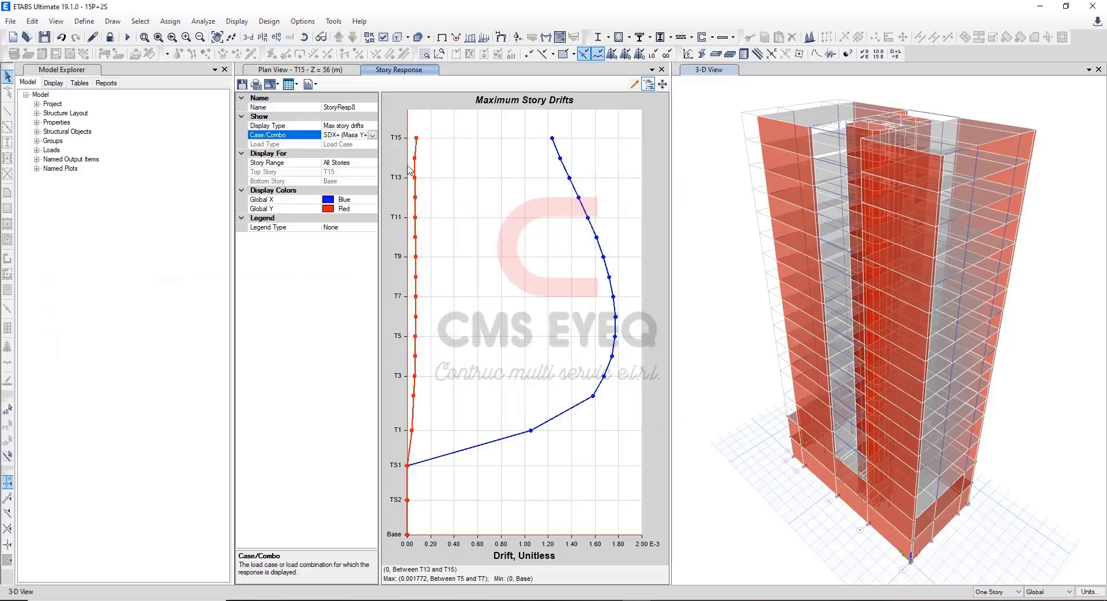
click(372, 135)
drag(370, 190, 370, 211)
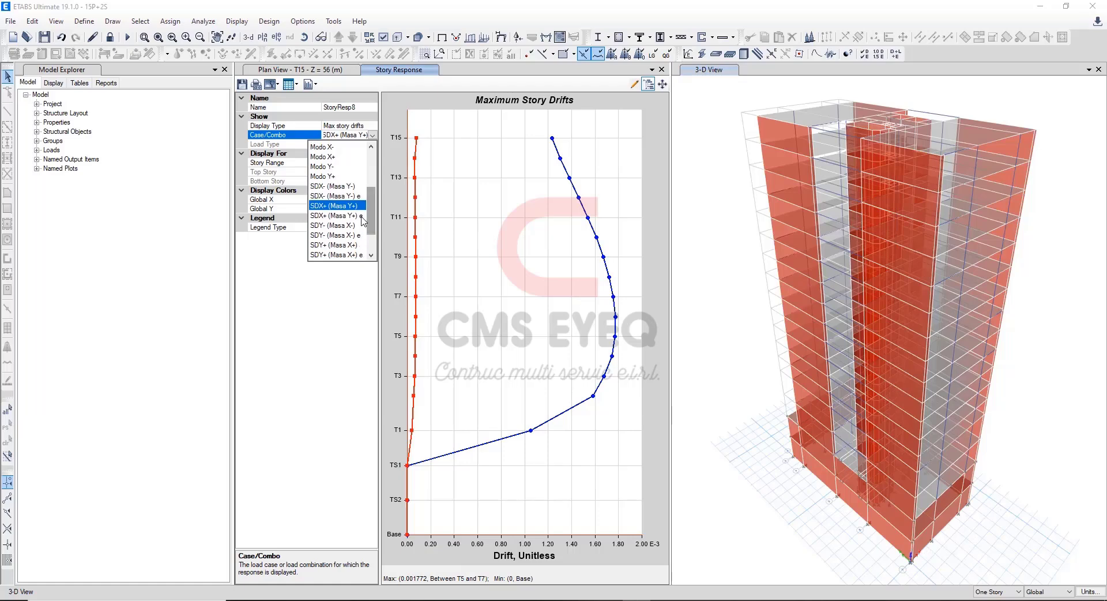
click(355, 186)
click(291, 84)
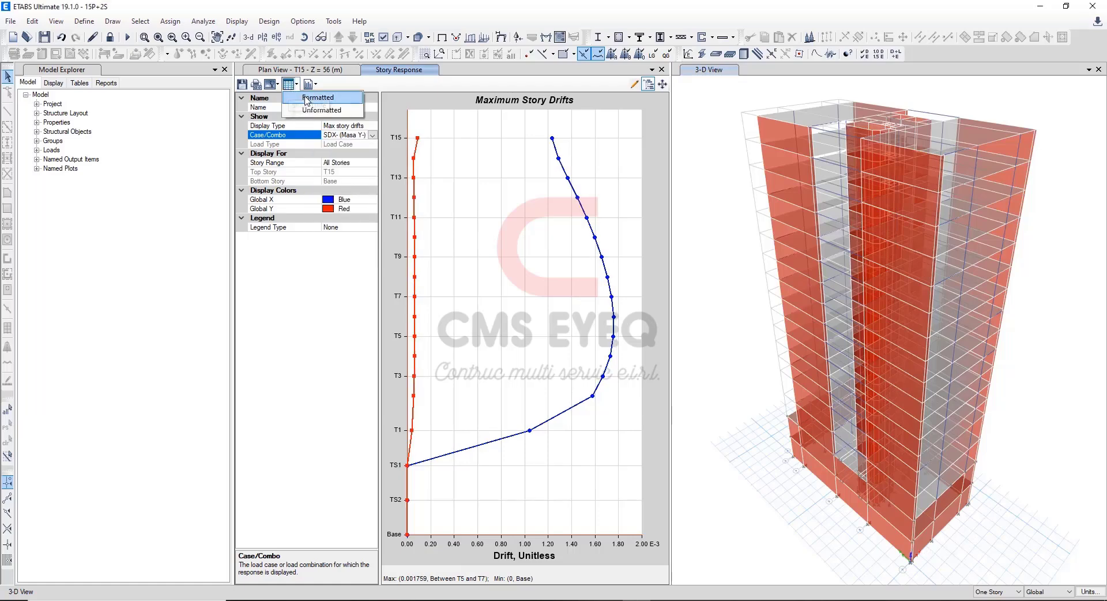
click(305, 98)
mouse_move(601, 237)
mouse_down()
mouse_move(603, 407)
mouse_move(610, 376)
mouse_up()
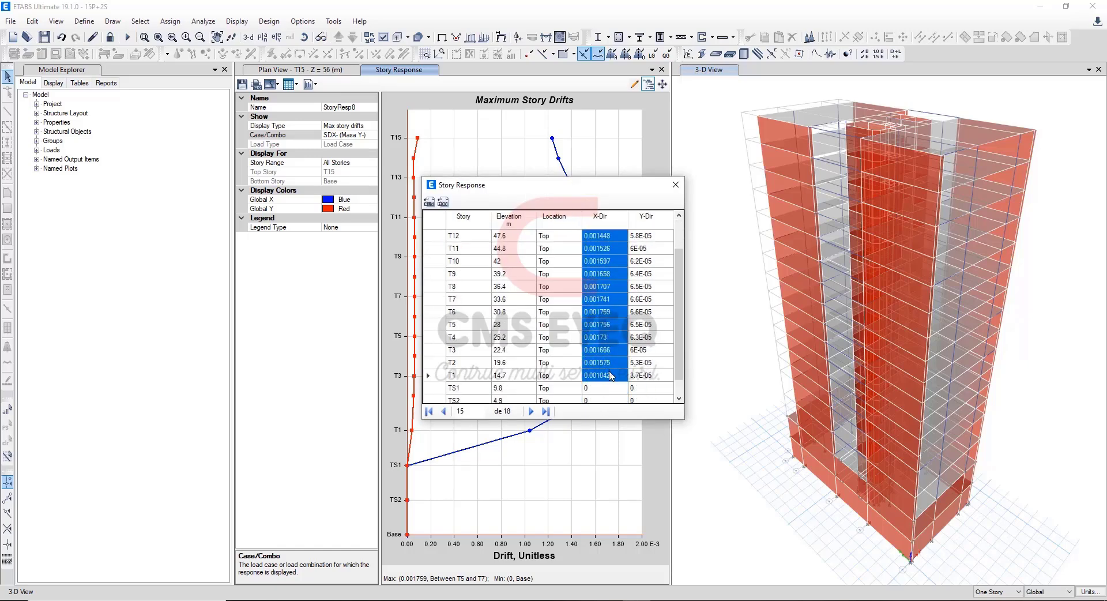
Paste the copied SDX- (Masa Y-) drifts into Excel's dynamic X-X DRIF(-) column from TECHO 15 down, matching the destination formatting.
click(544, 600)
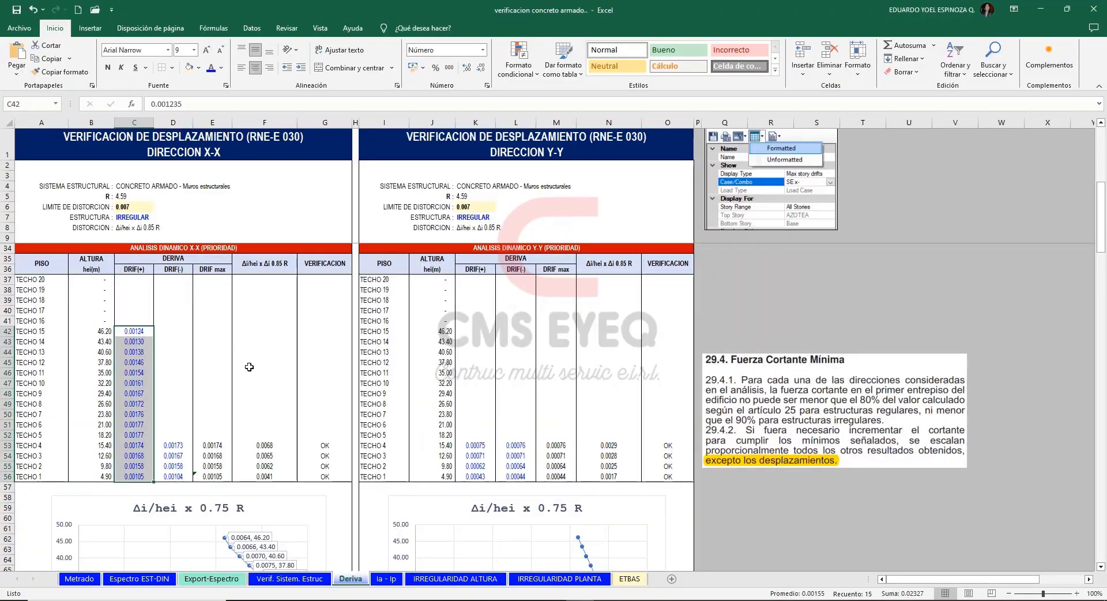
click(172, 330)
text(0.001232 0.00129 0.001367 0.001448 0.001526 0.001597 0.001658 0.001707 0.001741 0.001759 0.001756 0.00173 0.001666 0.001575 0.001042)
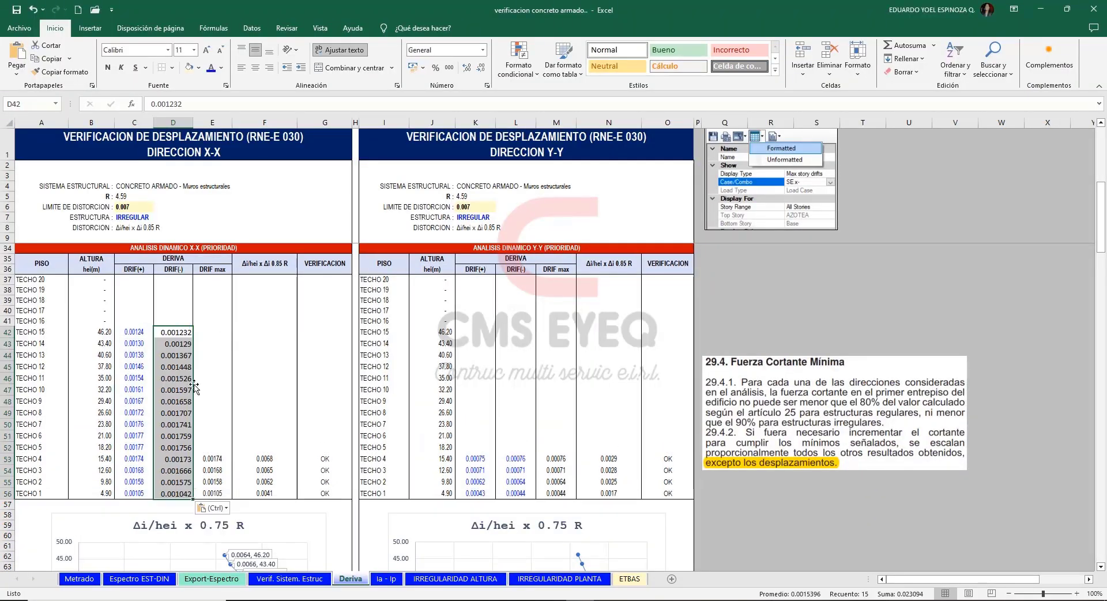
click(225, 508)
click(223, 536)
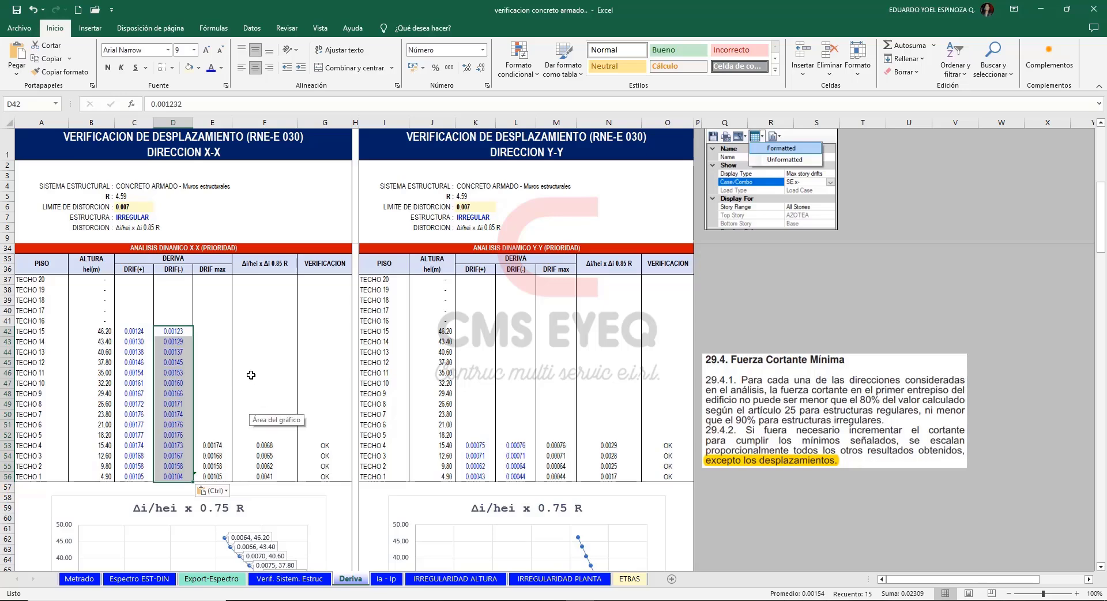
In ETABS, switch the story response to SDY+ (Masa X+), open its formatted table, and copy the Y-Dir drifts for T15 to T1.
click(636, 600)
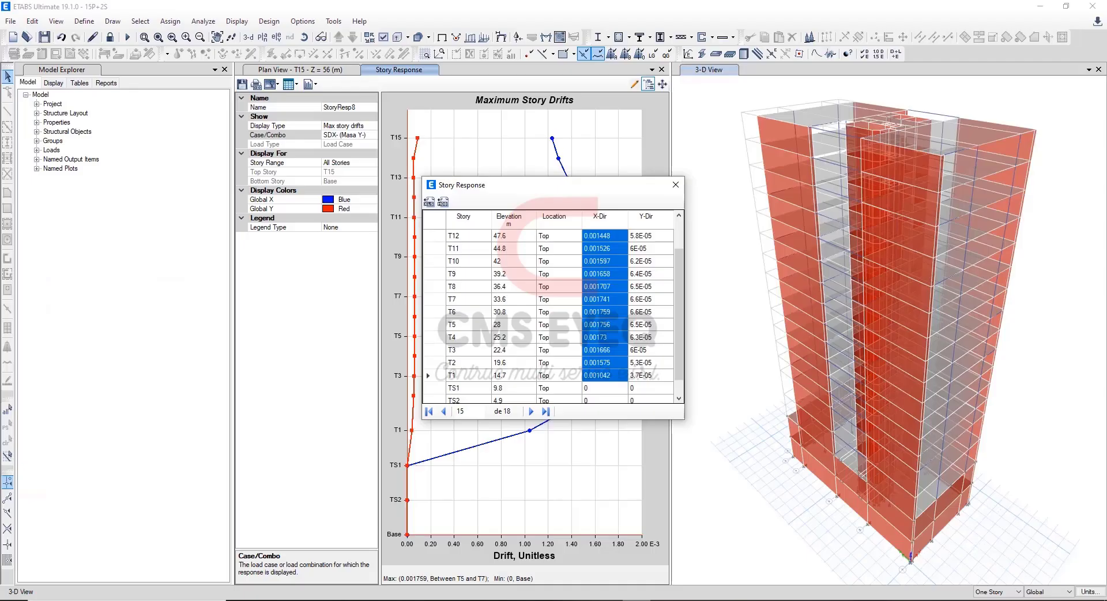
click(676, 184)
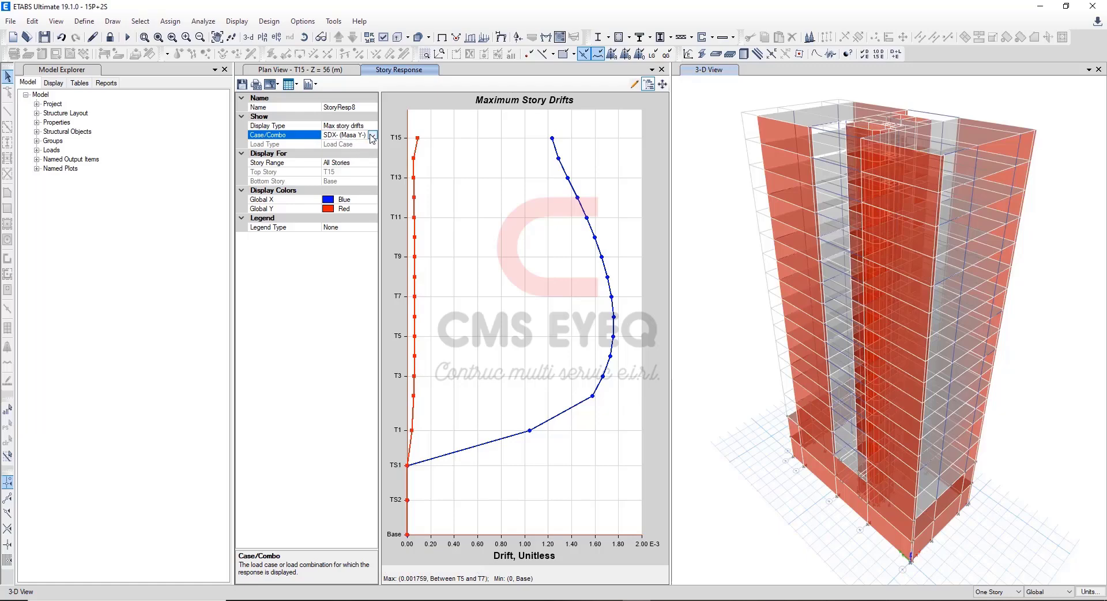
click(373, 137)
drag(371, 176, 370, 208)
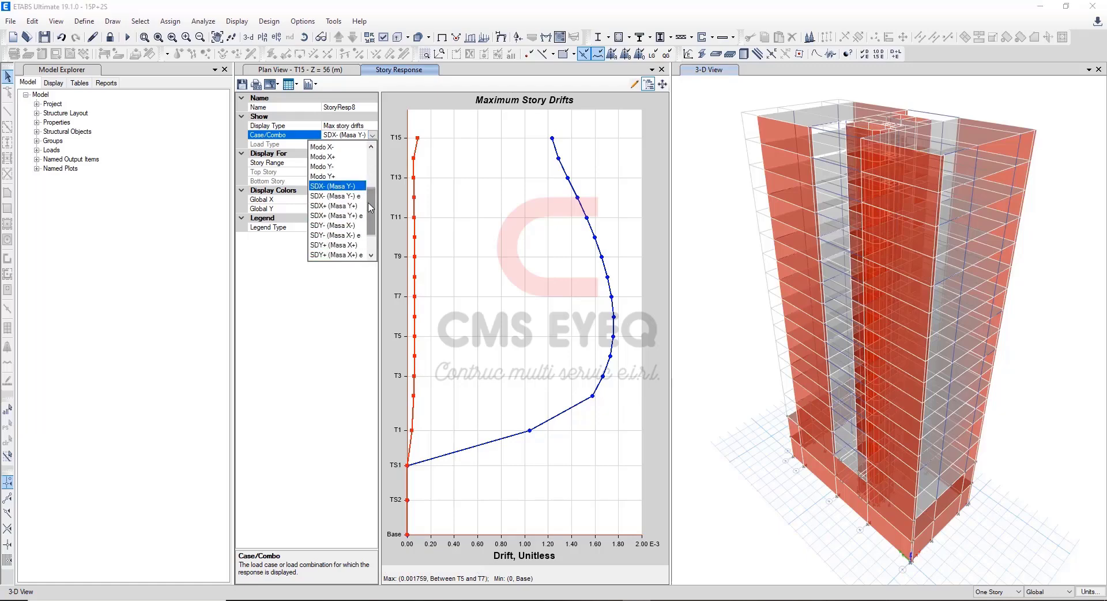
click(353, 247)
click(292, 84)
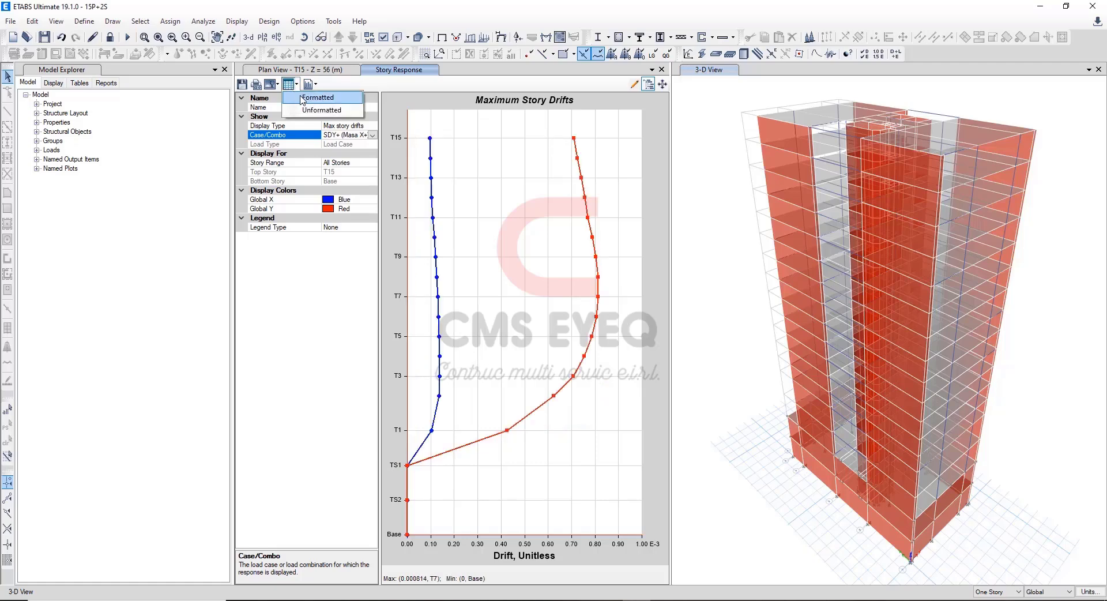
click(302, 98)
drag(645, 236, 650, 353)
key(ctrl+c)
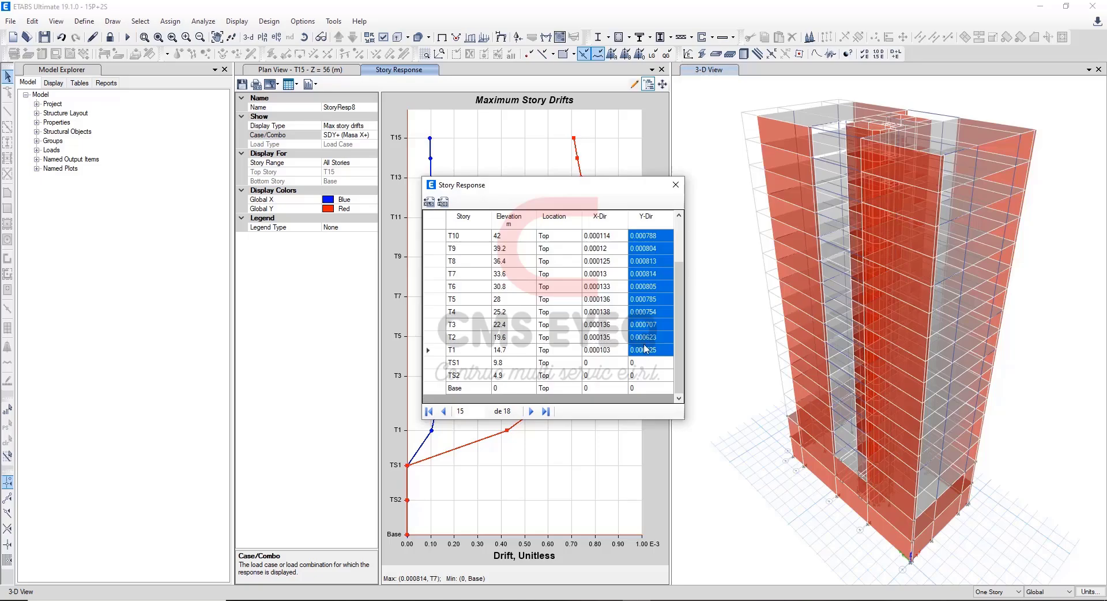
scroll(644, 340, up, 2)
Paste the SDY+ (Masa X+) drifts into Excel's dynamic Y-Y DRIF(+) column from TECHO 15 down, matching the destination formatting.
key(alt+Tab)
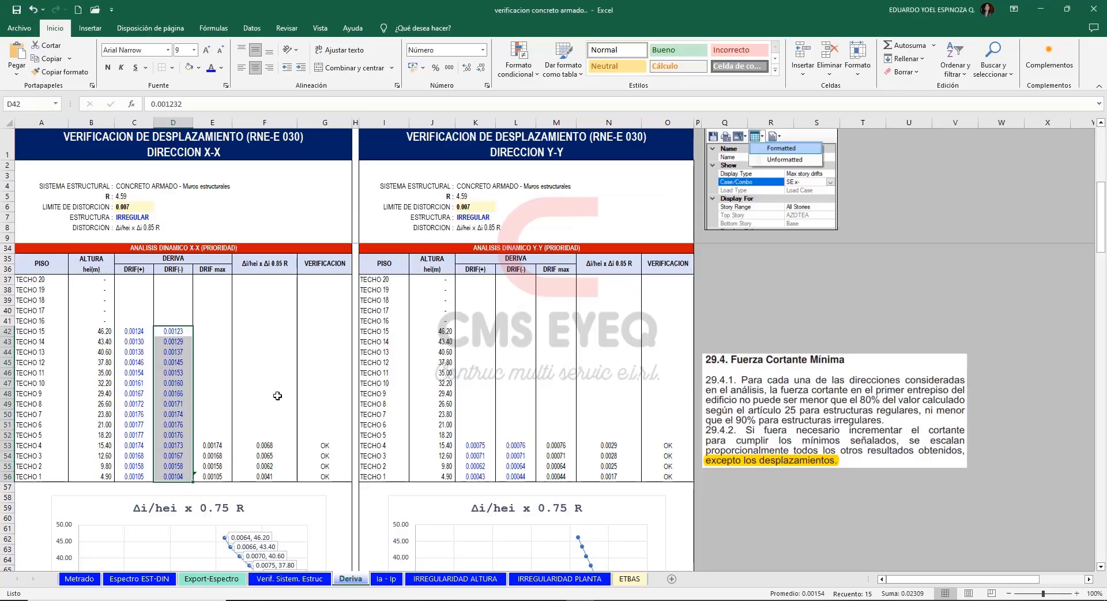
click(474, 332)
key(ctrl+v)
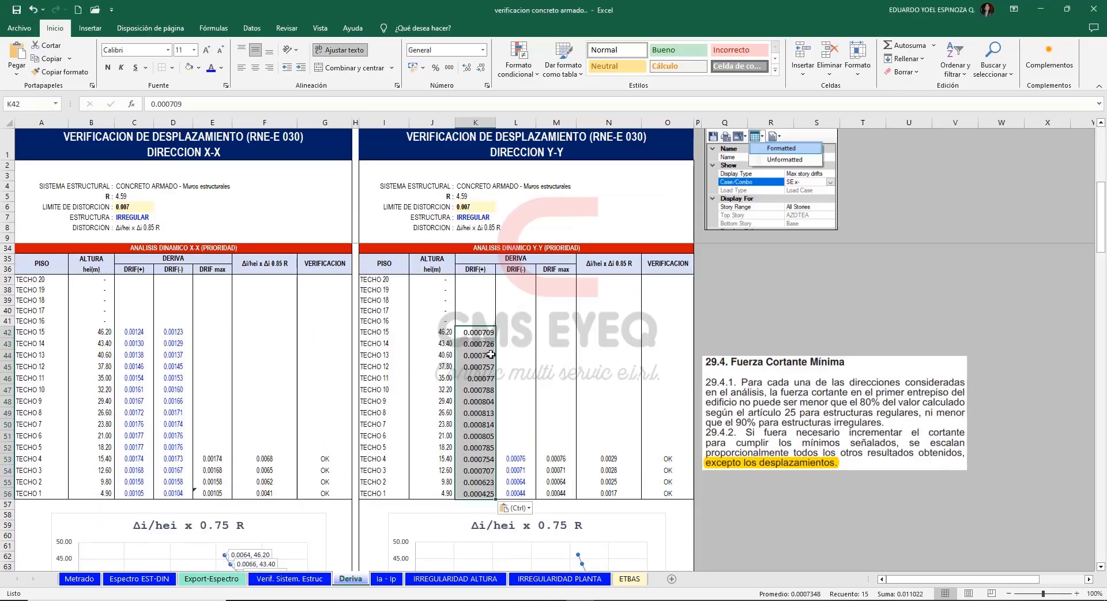
click(525, 540)
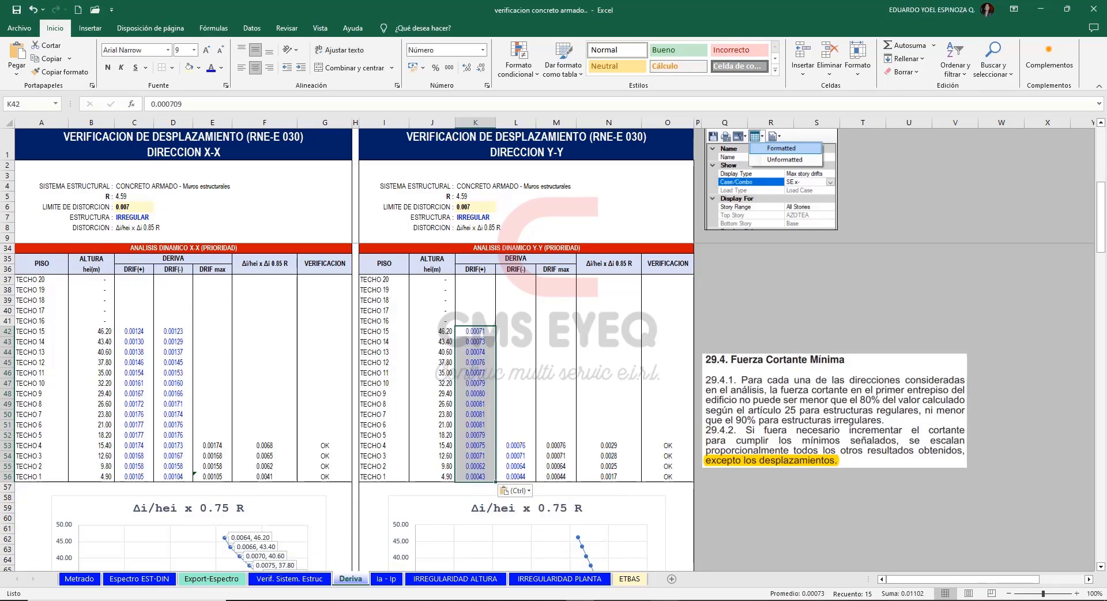
Switch the ETABS story response to SDY- (Masa X-), open its formatted table, and copy the Y-Dir drifts for T15 to T1.
key(alt+Tab)
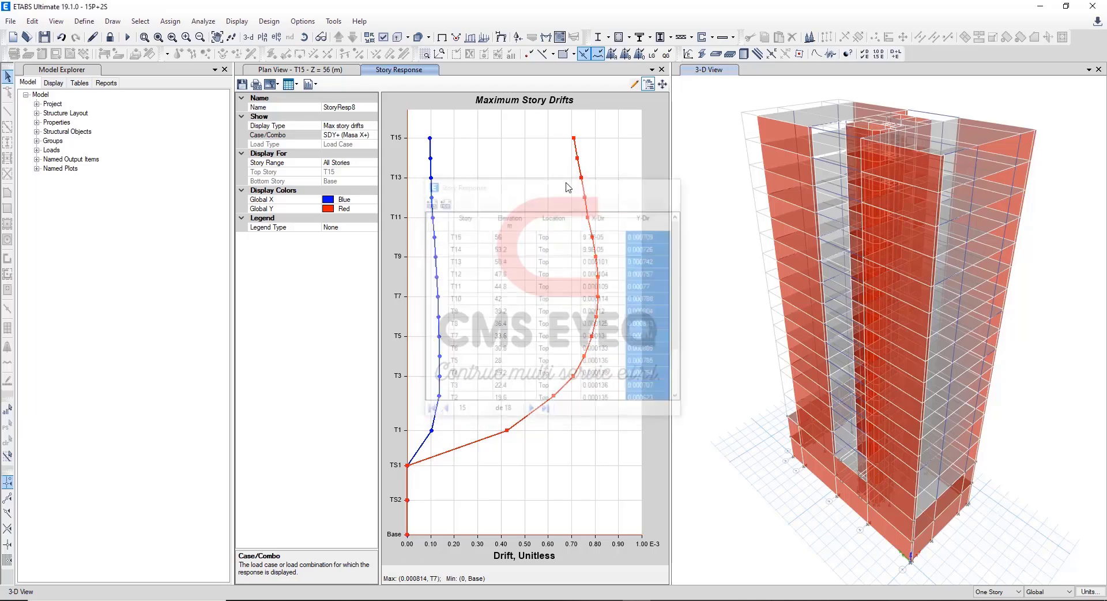
click(370, 135)
click(372, 136)
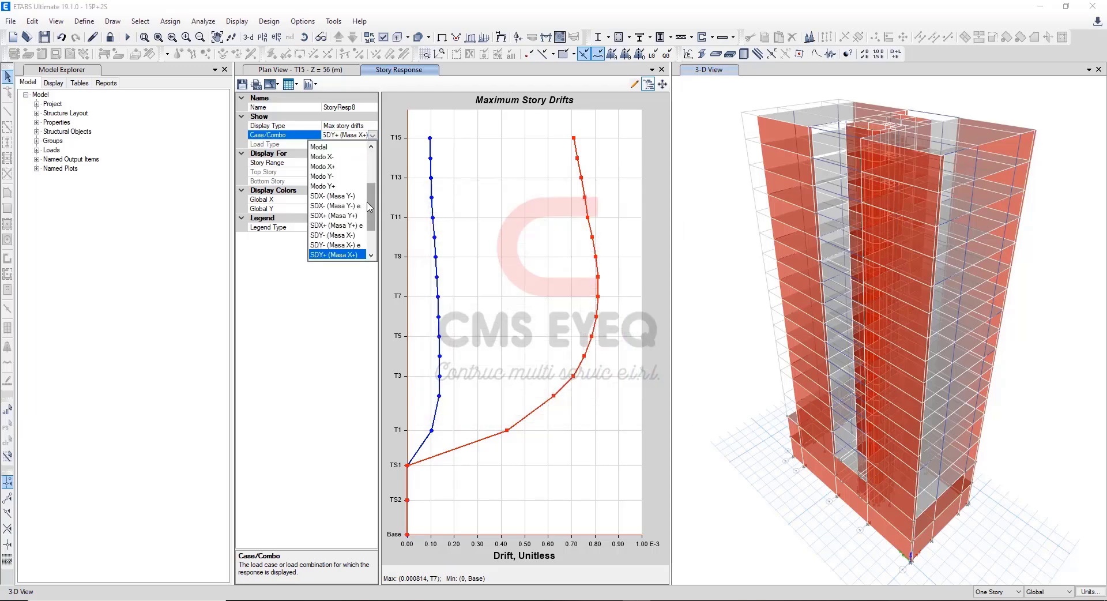
scroll(372, 217, down, 2)
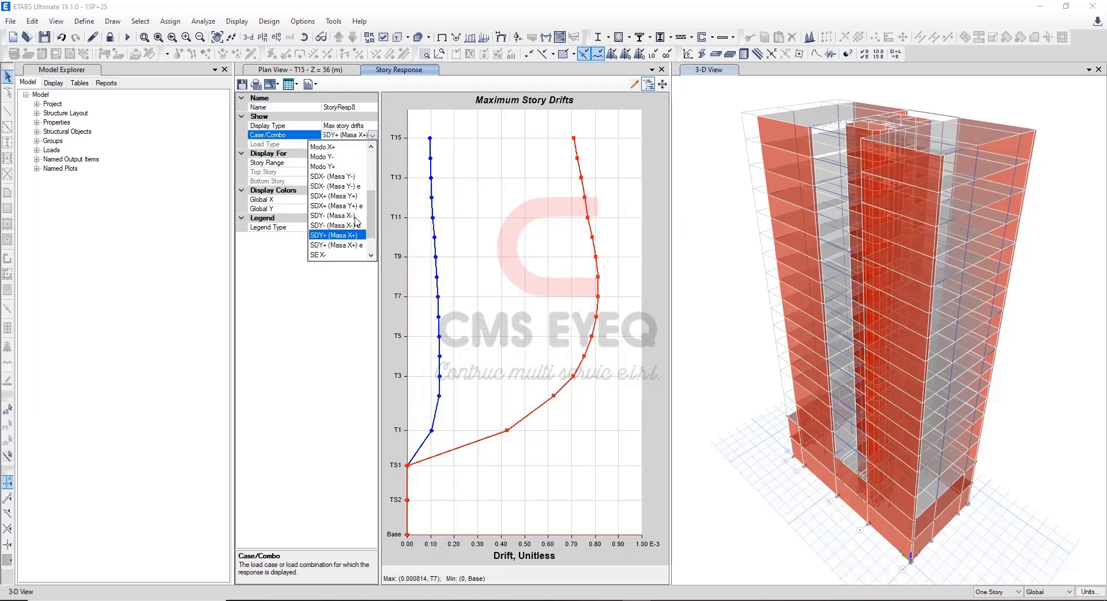
click(352, 217)
click(291, 85)
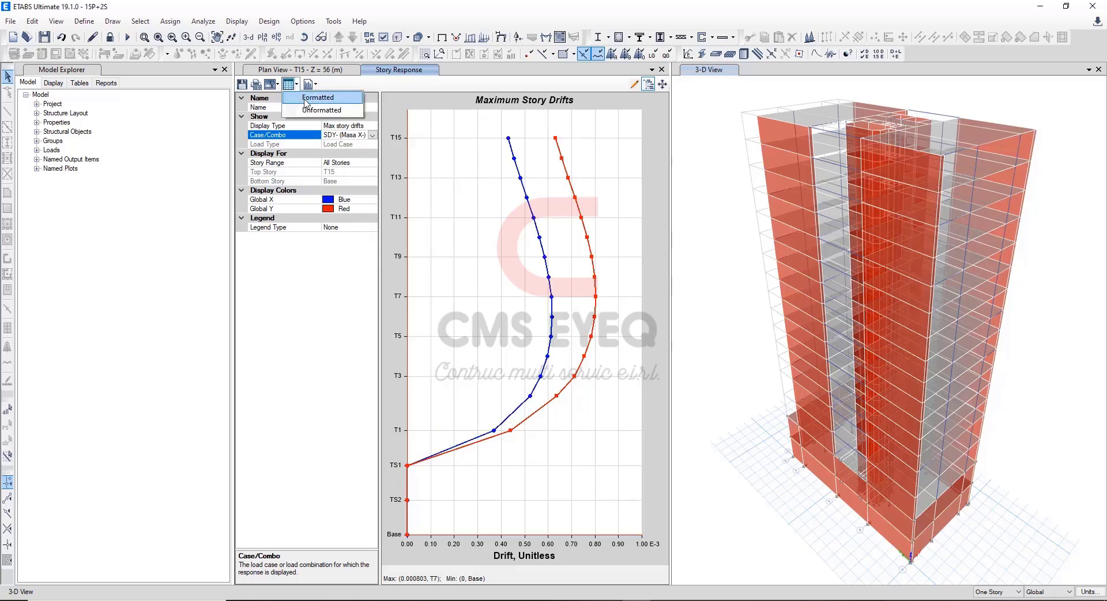
click(306, 98)
drag(643, 235, 652, 349)
key(ctrl+c)
Paste the SDY- (Masa X-) drifts into Excel's dynamic Y-Y DRIF(-) column from TECHO 15 down, matching the destination formatting.
key(alt+Tab)
click(513, 332)
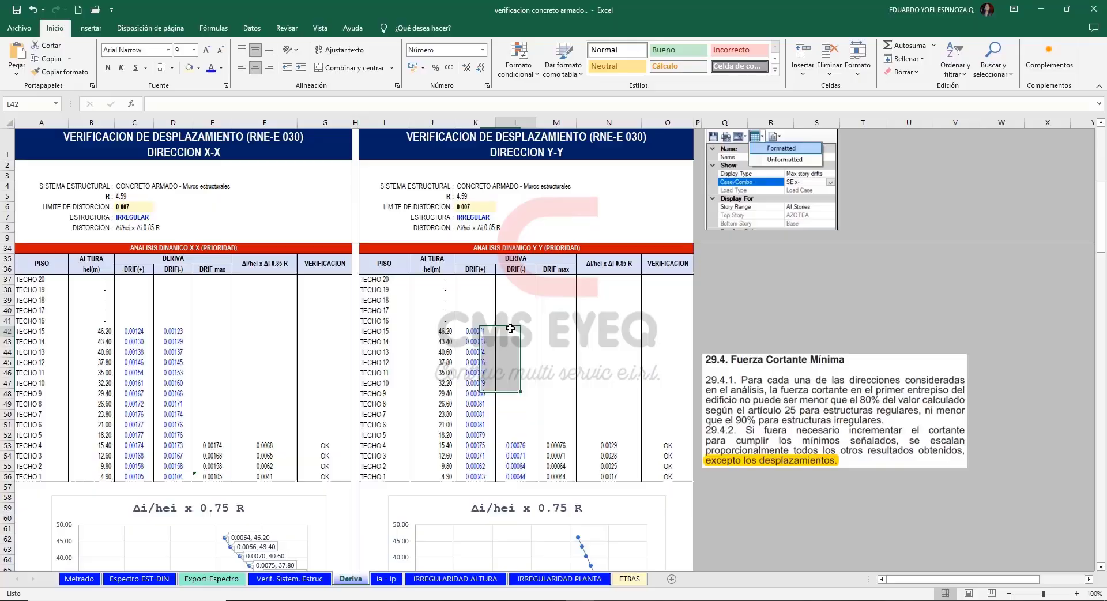
key(ctrl+v)
click(558, 508)
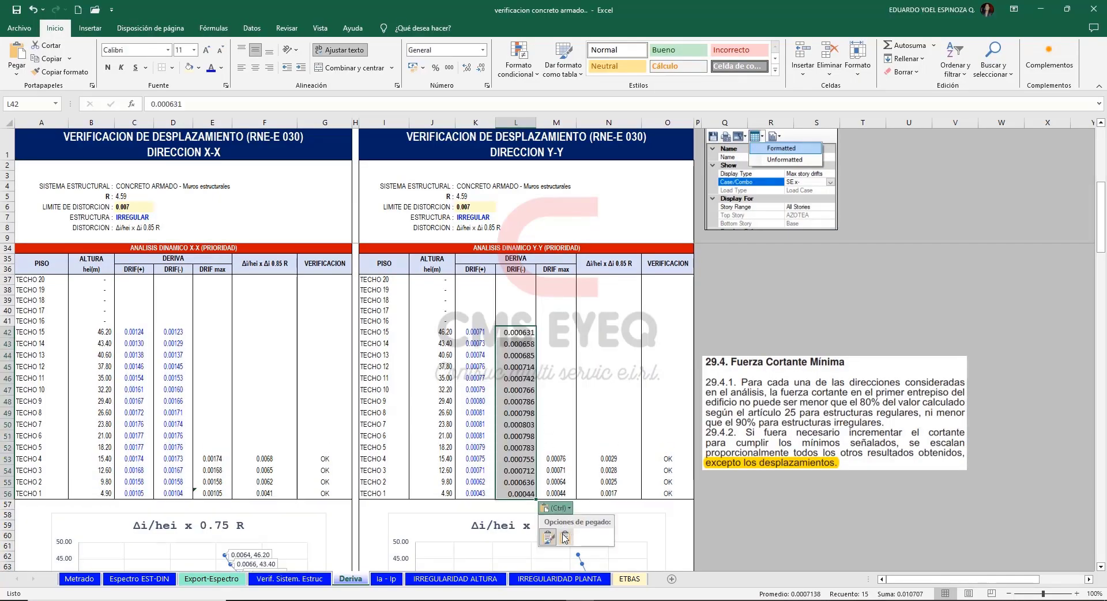
click(569, 531)
Extend TECHO 4's DRIF max, distortion and verification formulas up to TECHO 15 in both the dynamic X-X and Y-Y tables.
drag(219, 446, 327, 331)
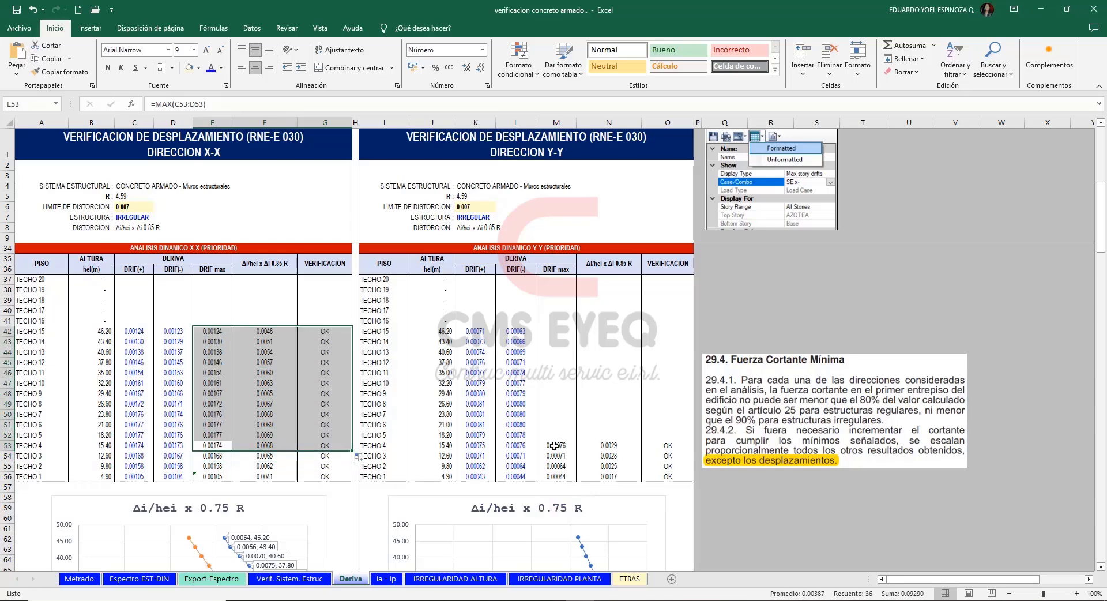
drag(555, 445, 693, 329)
click(797, 321)
Compare the static and dynamic distortion curves in the X-X and Y-Y charts below the dynamic drift tables.
drag(1102, 222, 1102, 281)
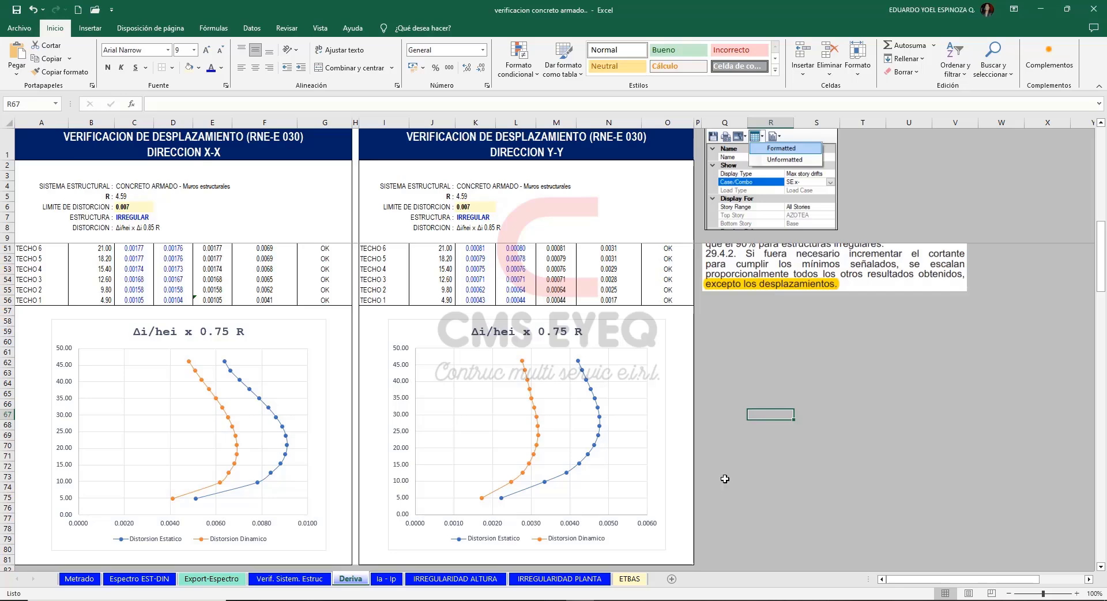
click(718, 560)
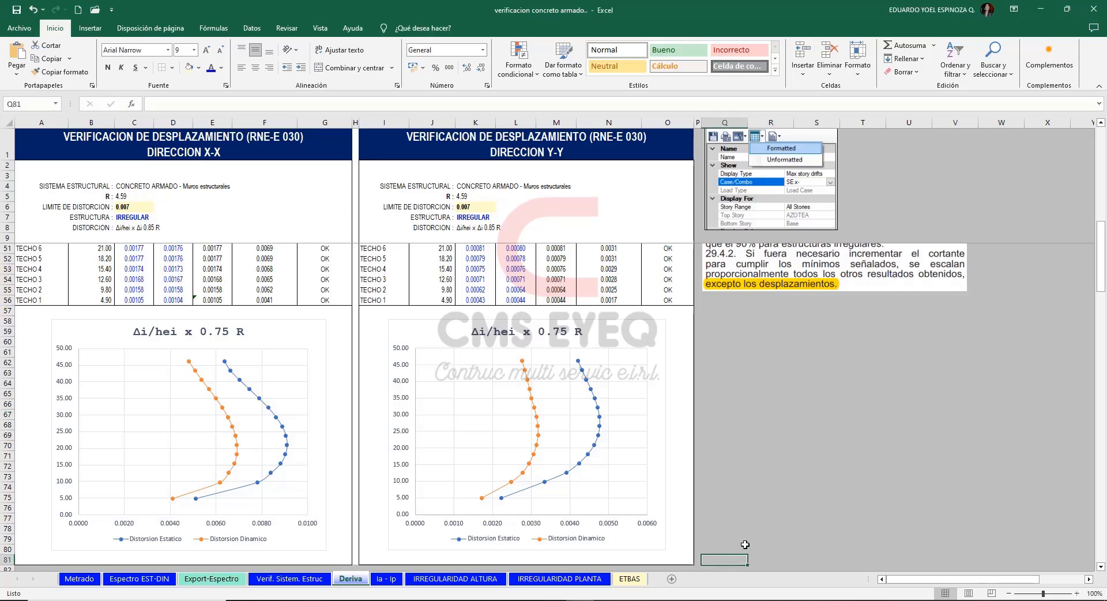
click(757, 558)
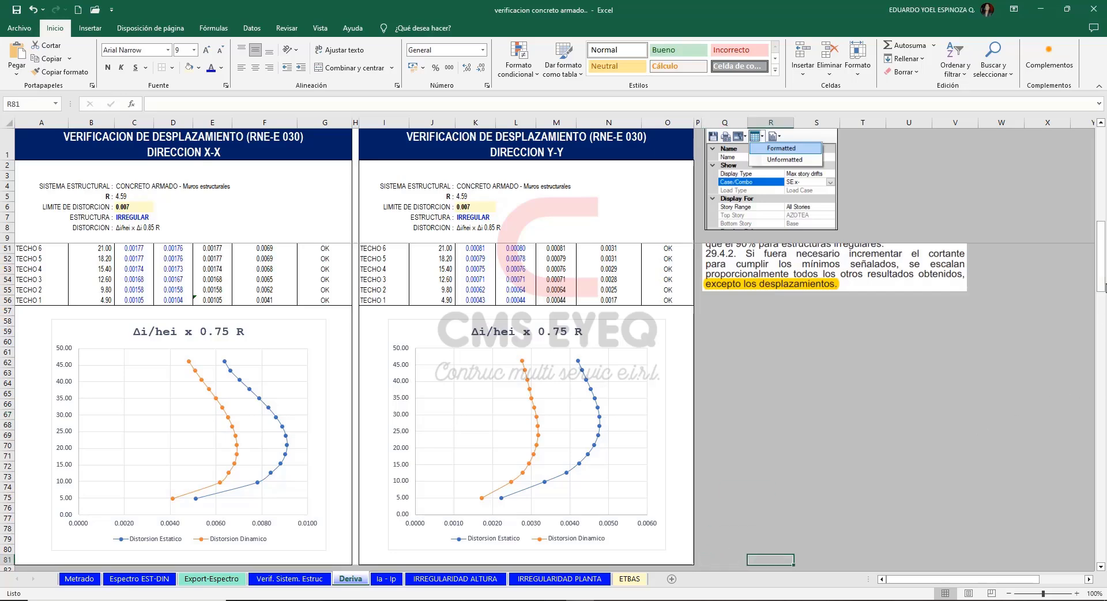
drag(1102, 270, 1094, 231)
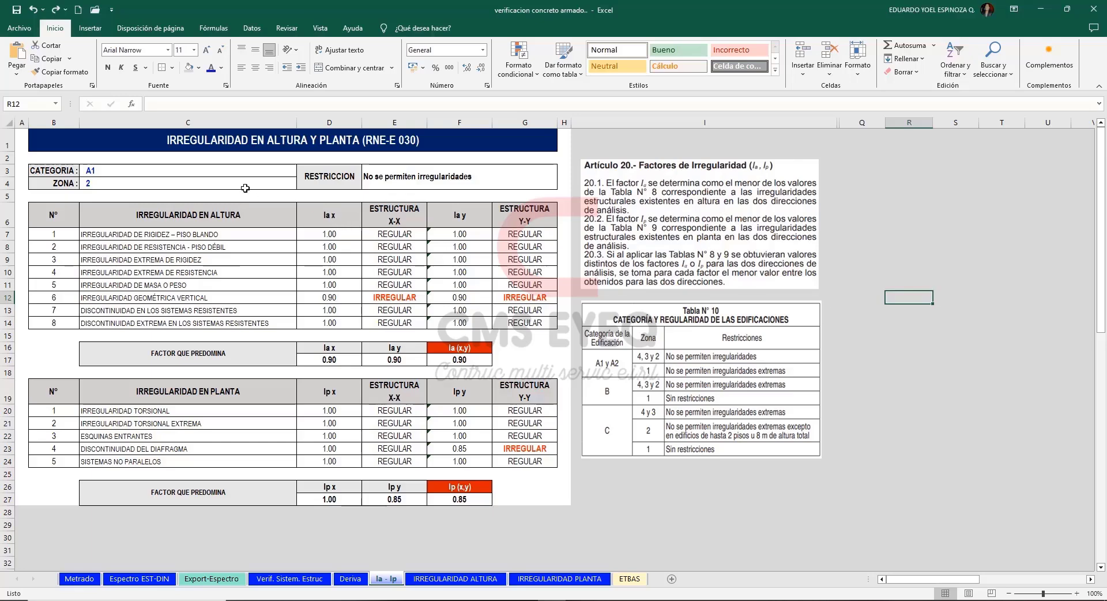
On the Ia - Ip sheet, set the building category to C and the seismic zone to 3.
click(234, 174)
click(301, 170)
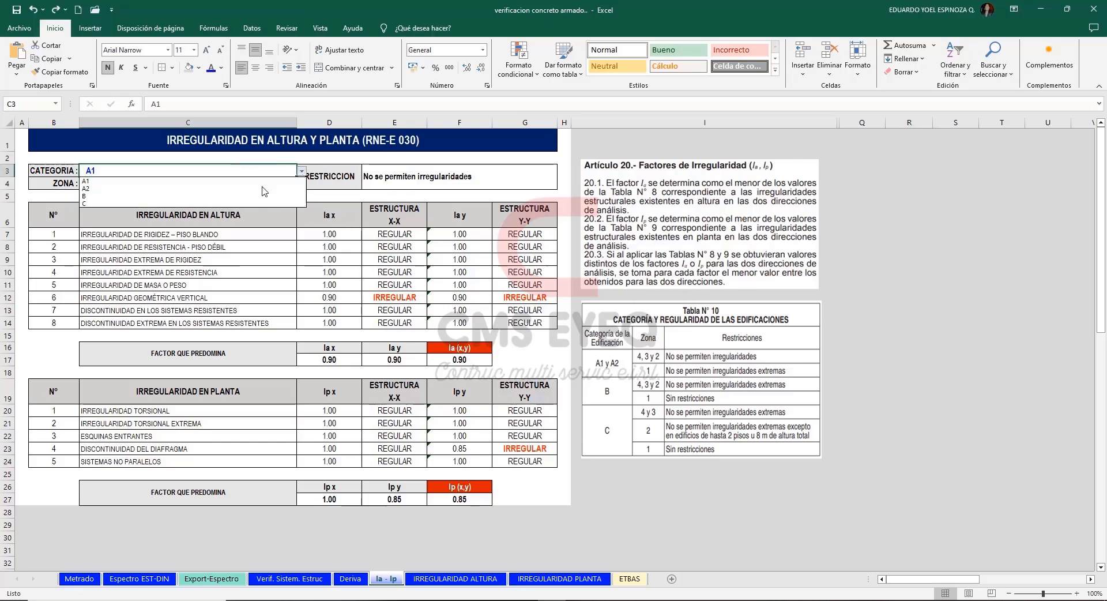
click(220, 204)
click(228, 183)
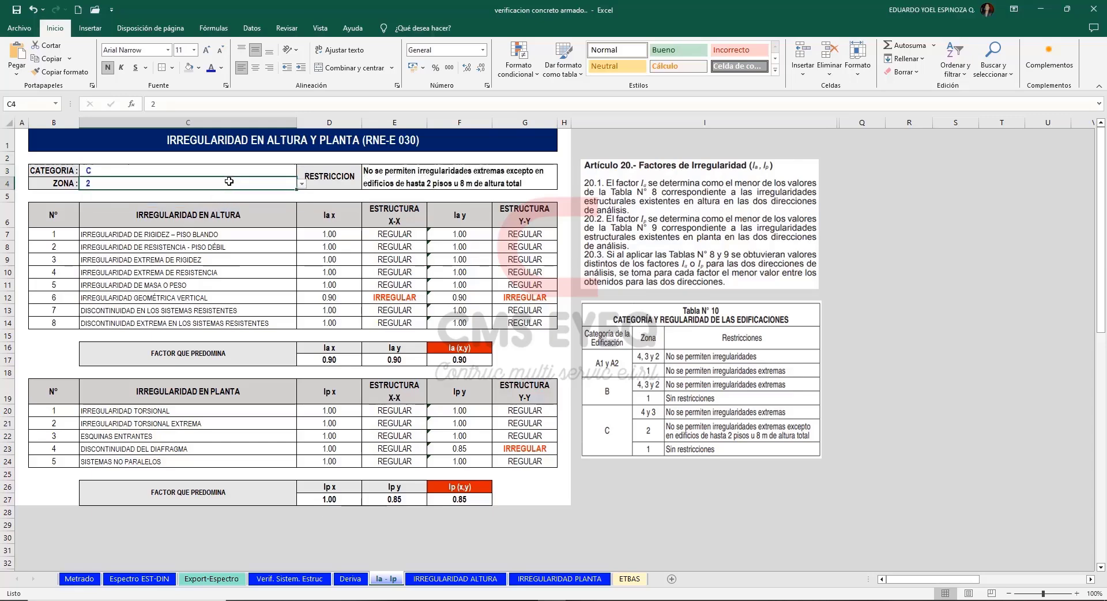
click(302, 184)
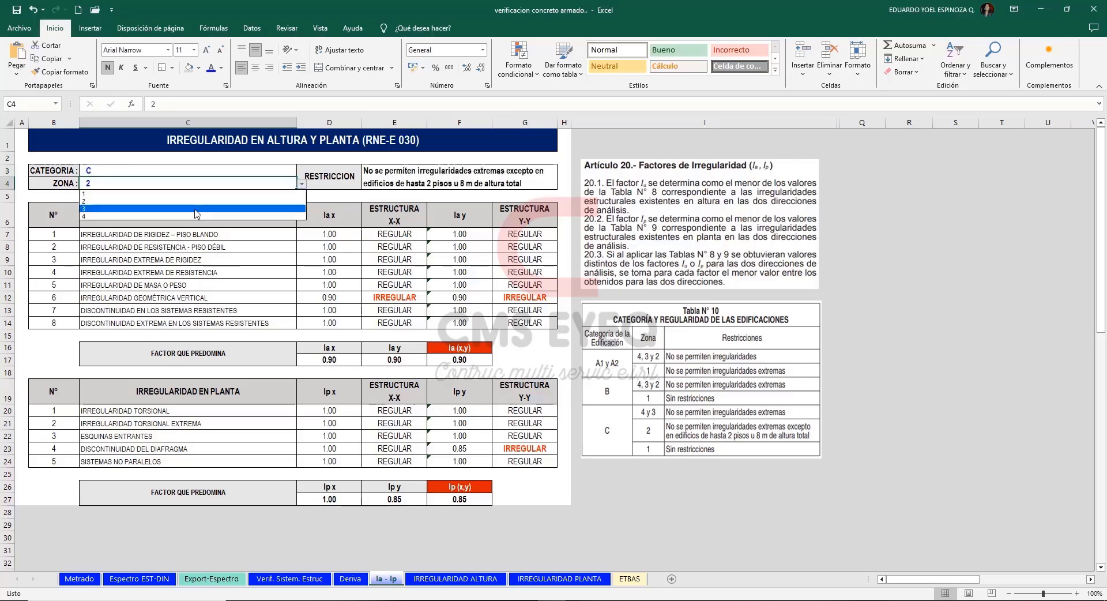
click(277, 200)
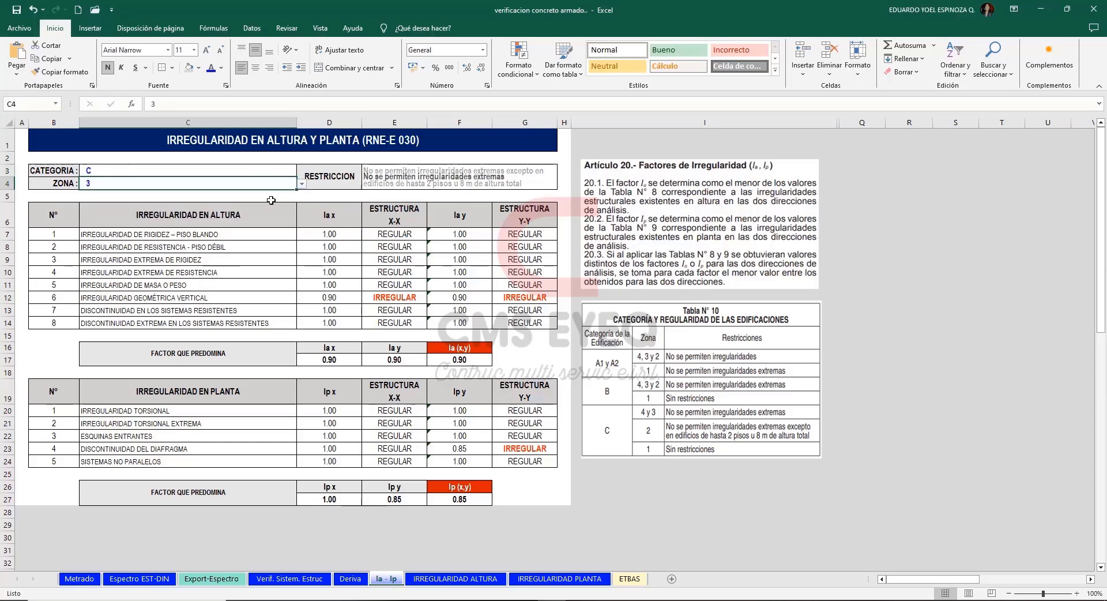
Examine the irregularity restriction, the Article 20 text and the predominant Ia and Ip factors, and open the IRREGULARIDAD ALTURA sheet.
click(338, 181)
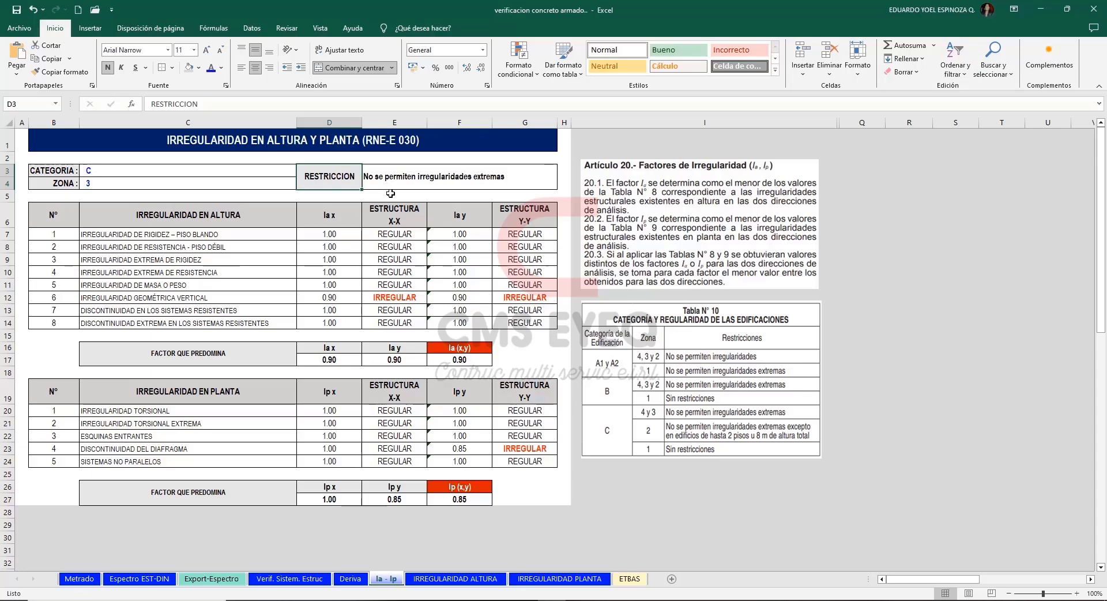
click(730, 230)
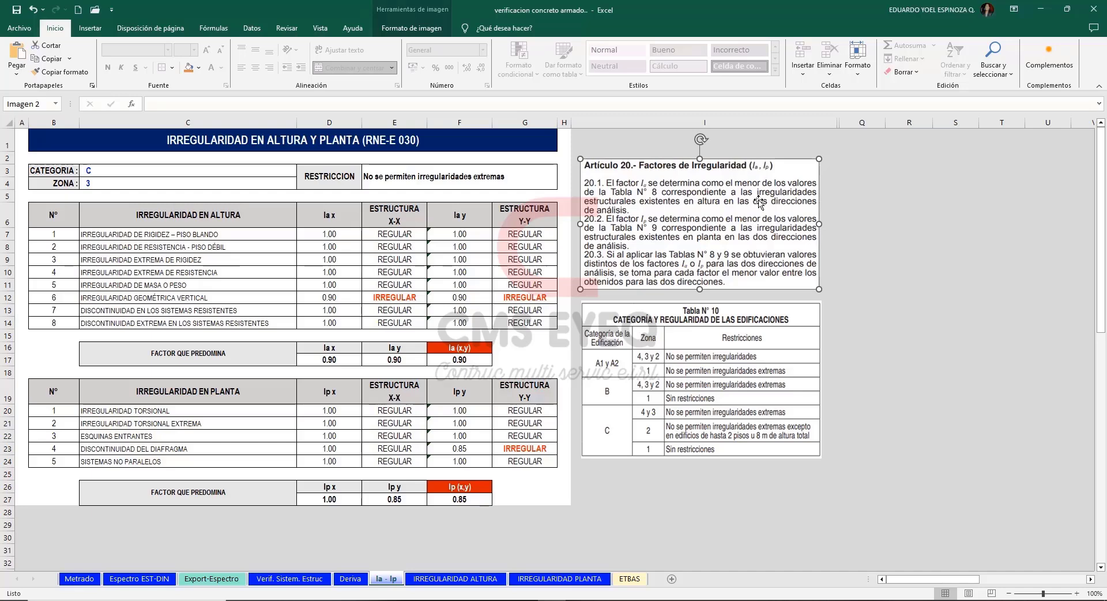
click(323, 186)
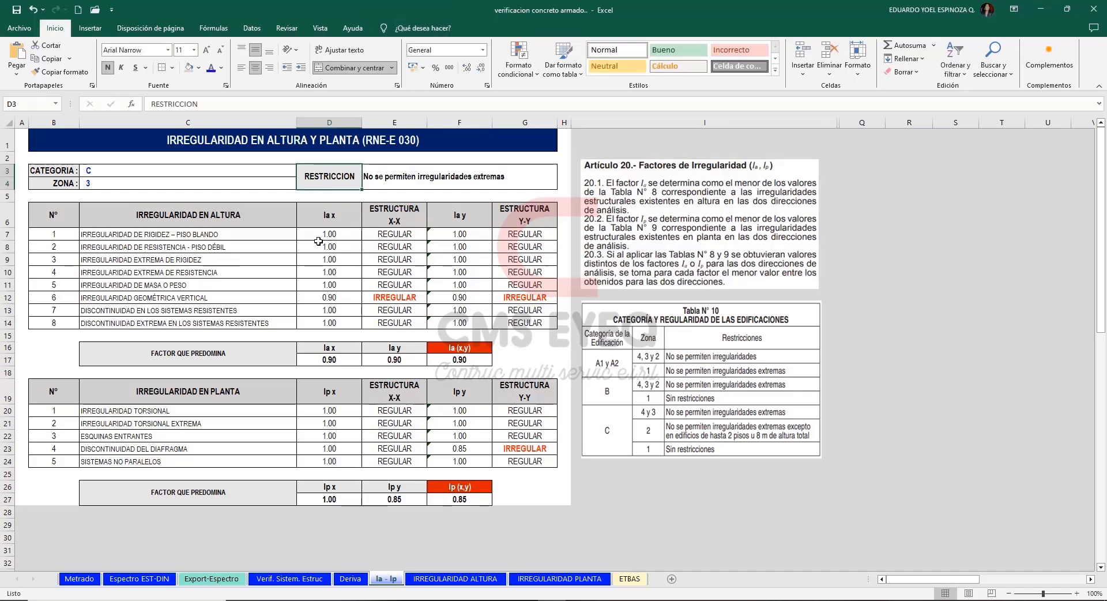
drag(332, 233, 322, 327)
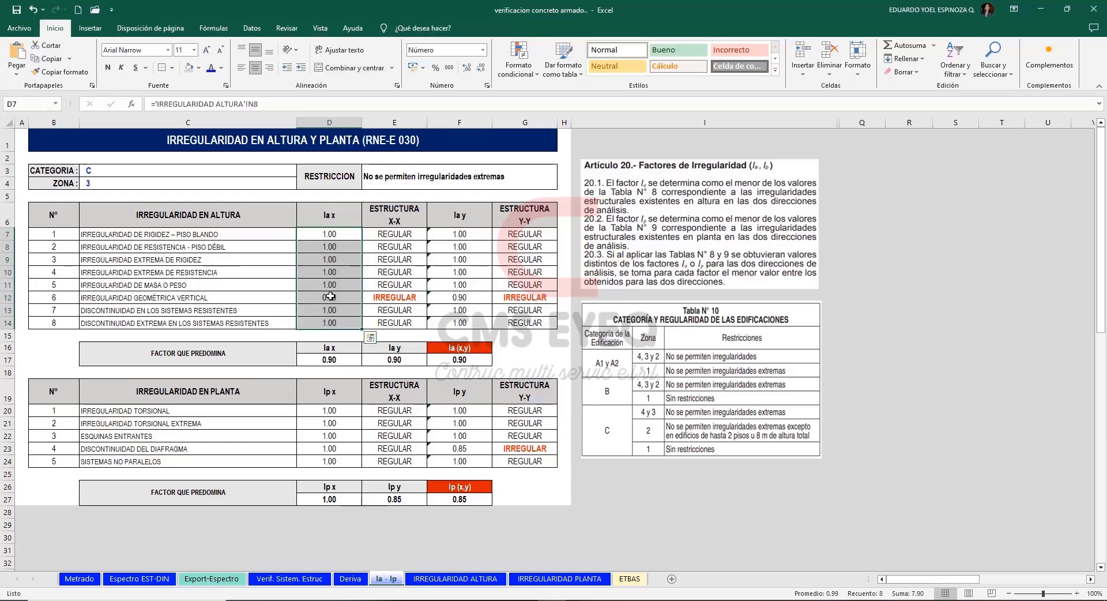
drag(459, 233, 456, 324)
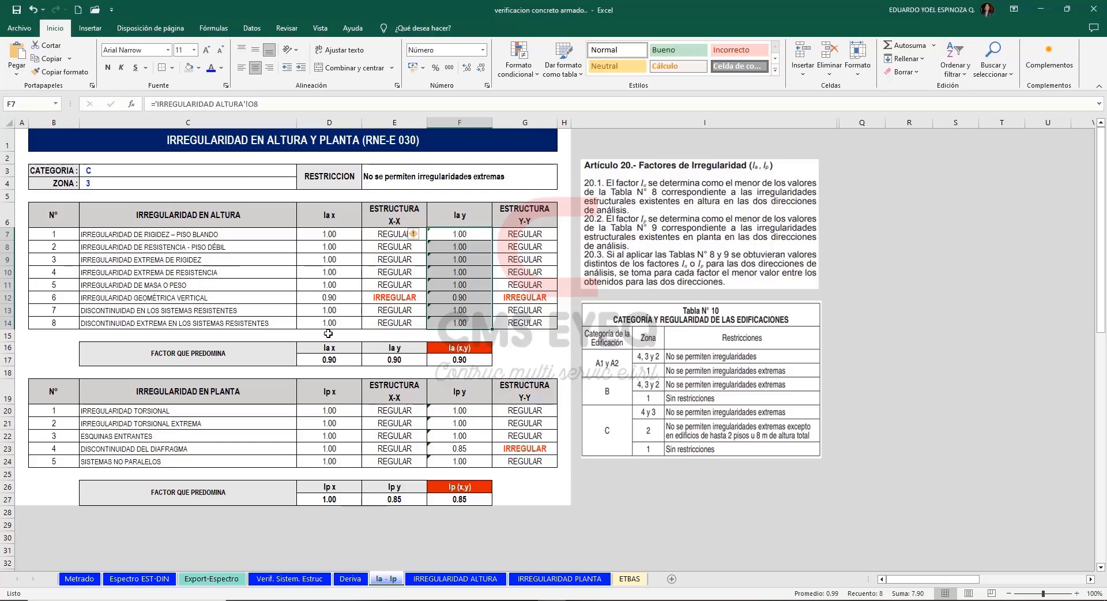
drag(339, 361, 383, 360)
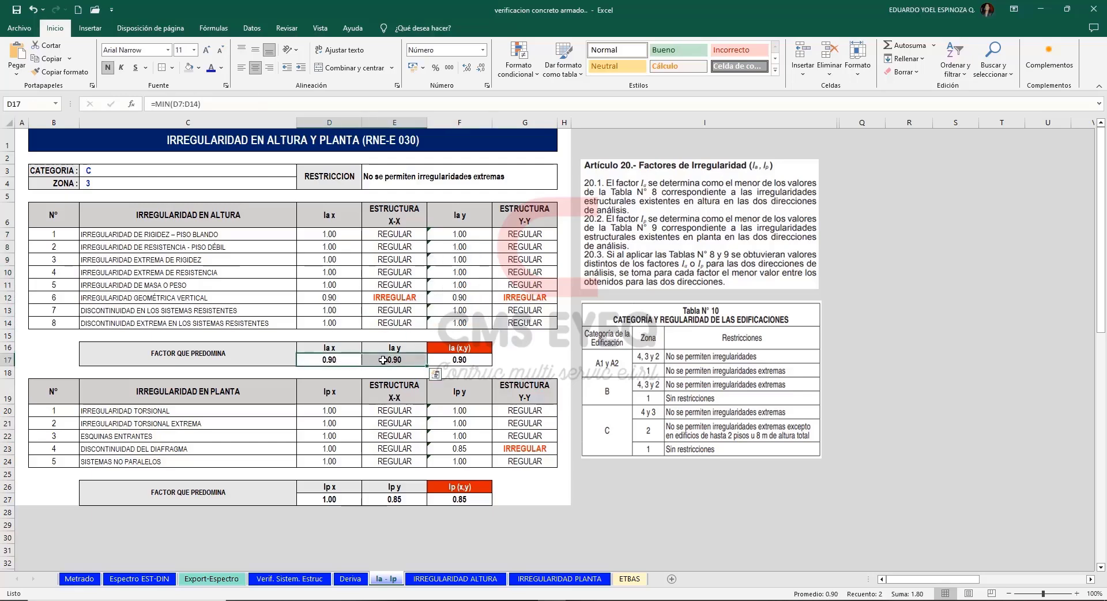
click(462, 360)
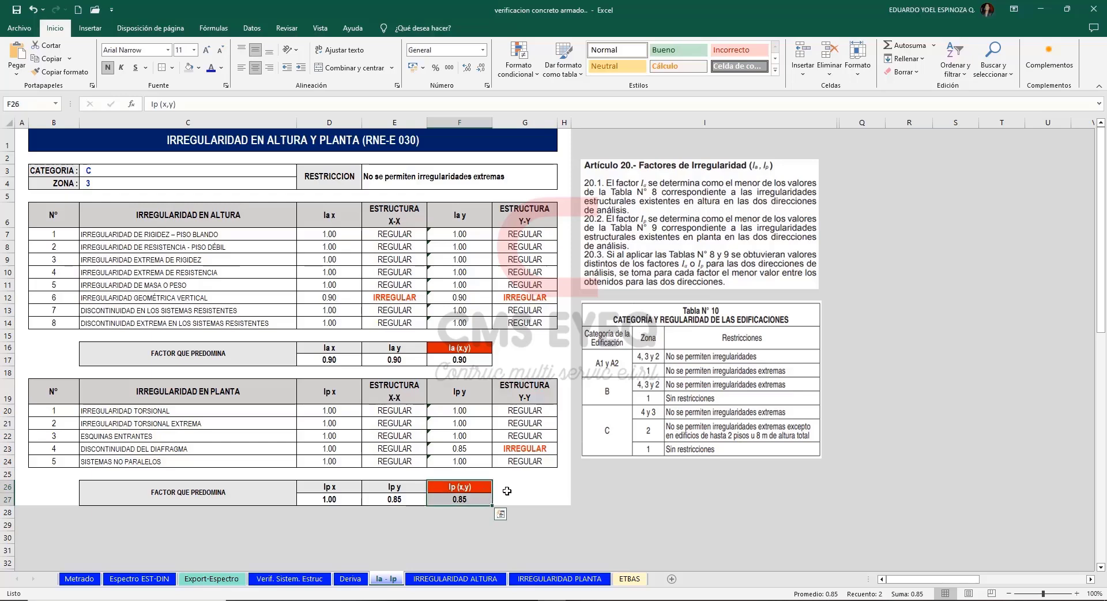
mouse_move(461, 551)
mouse_down()
mouse_move(587, 563)
mouse_move(462, 563)
mouse_up()
click(460, 562)
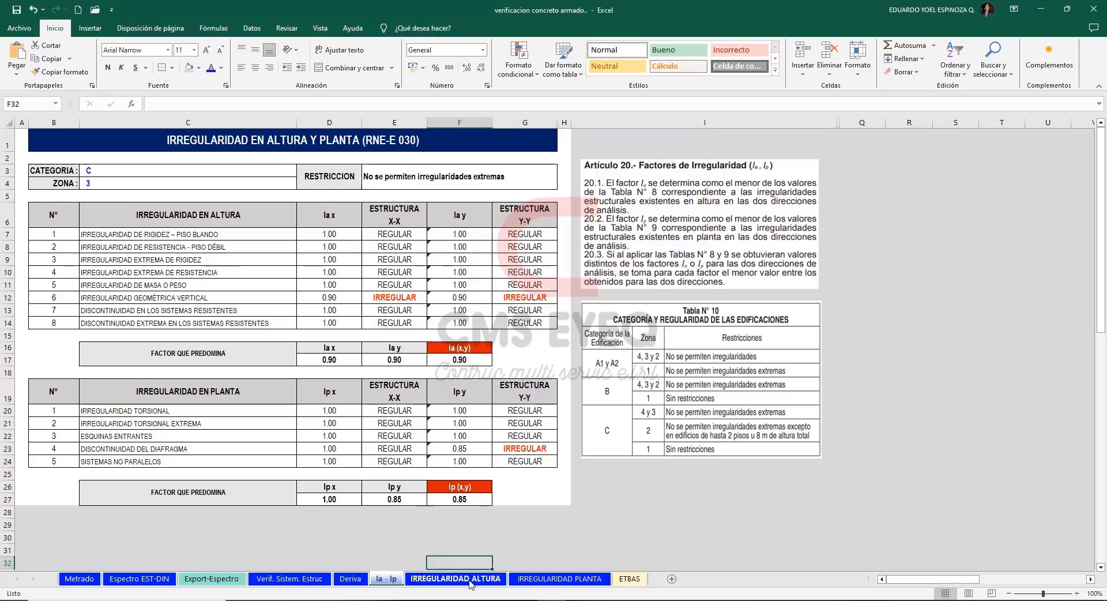
click(470, 580)
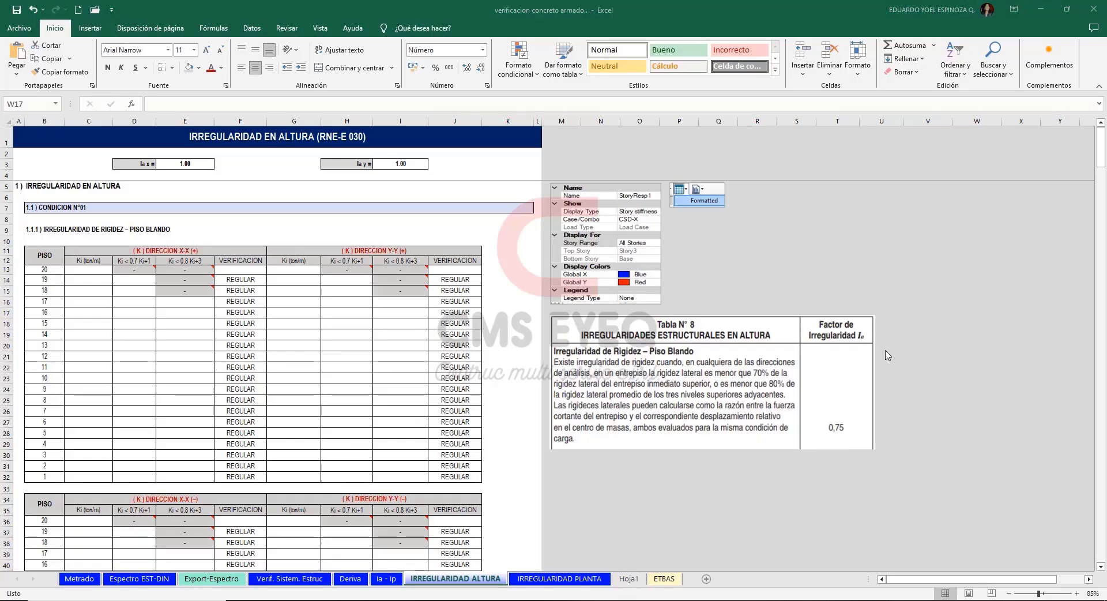
Examine the soft-story irregularity section: its heading, the Tabla N° 8 criteria and the 0.7 and 0.8 stiffness-ratio columns of the X-X (+) table.
click(43, 186)
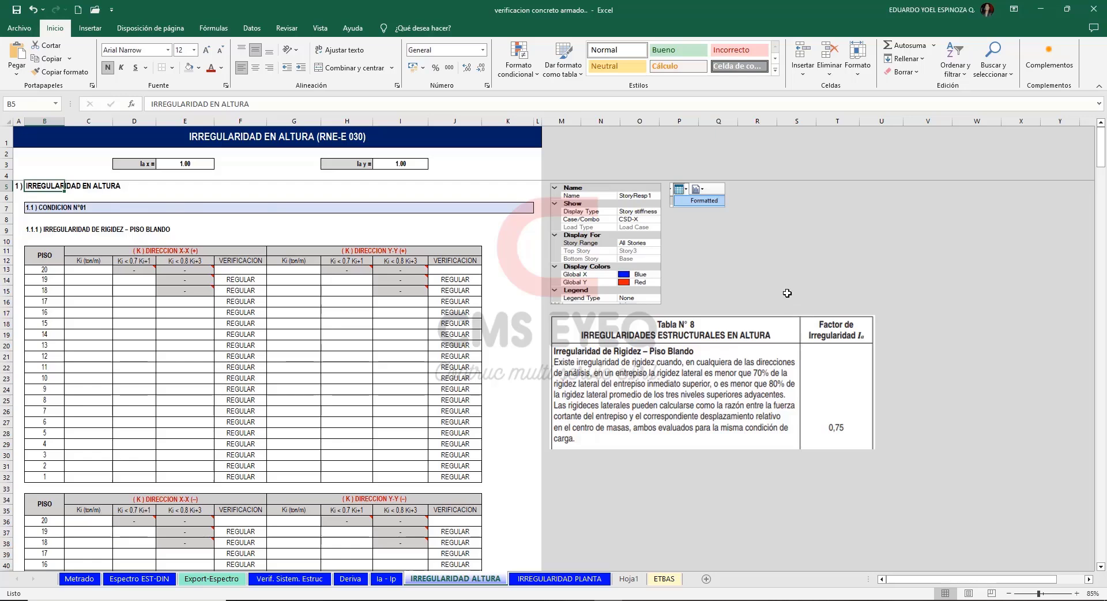
click(745, 372)
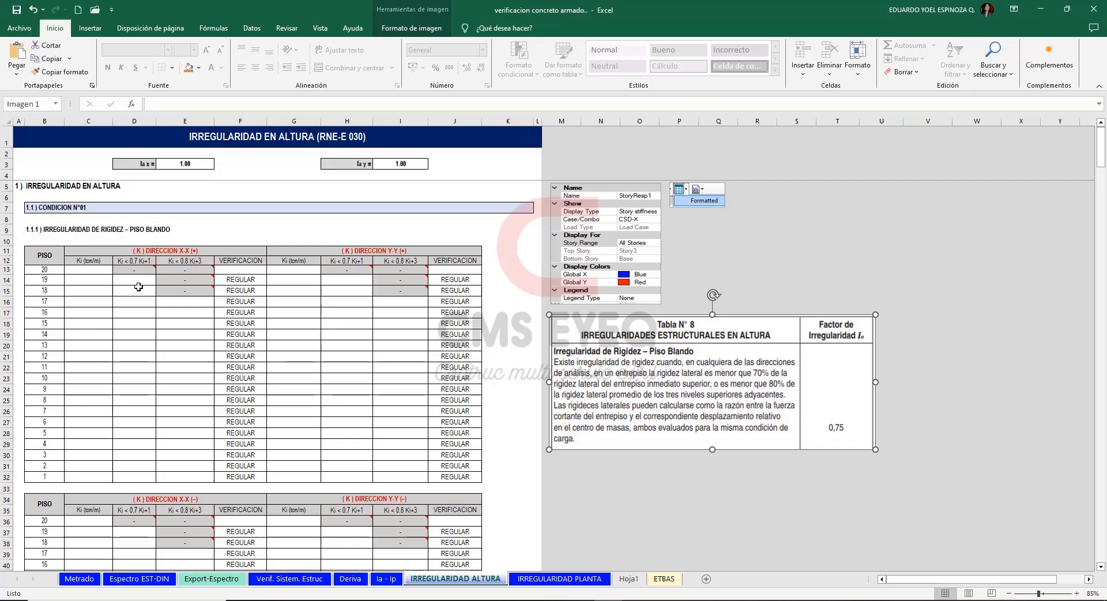
drag(137, 280, 137, 478)
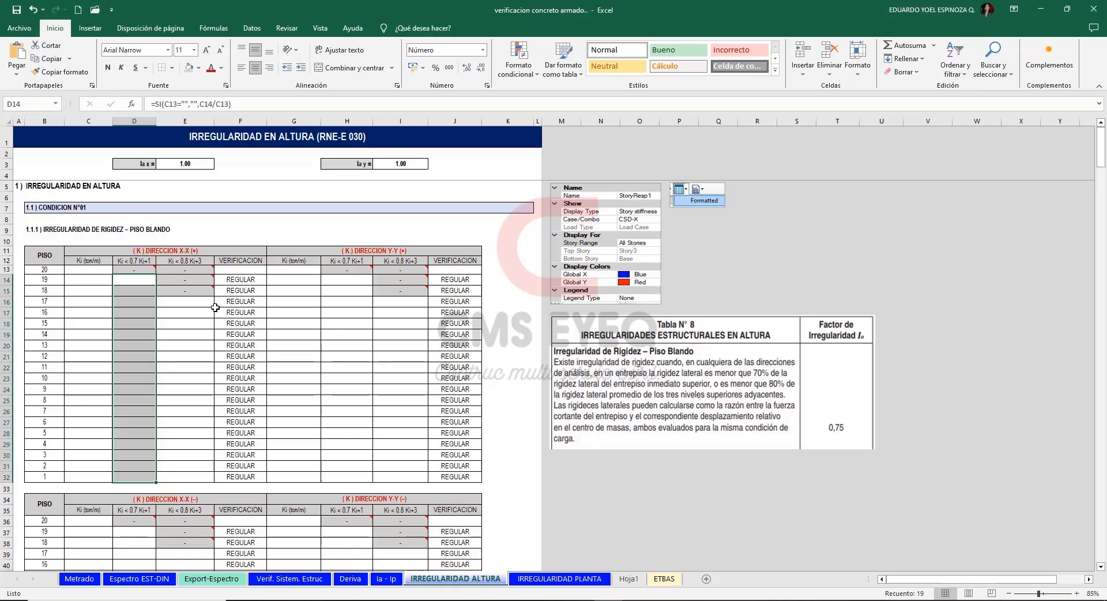
drag(201, 303, 194, 473)
click(601, 521)
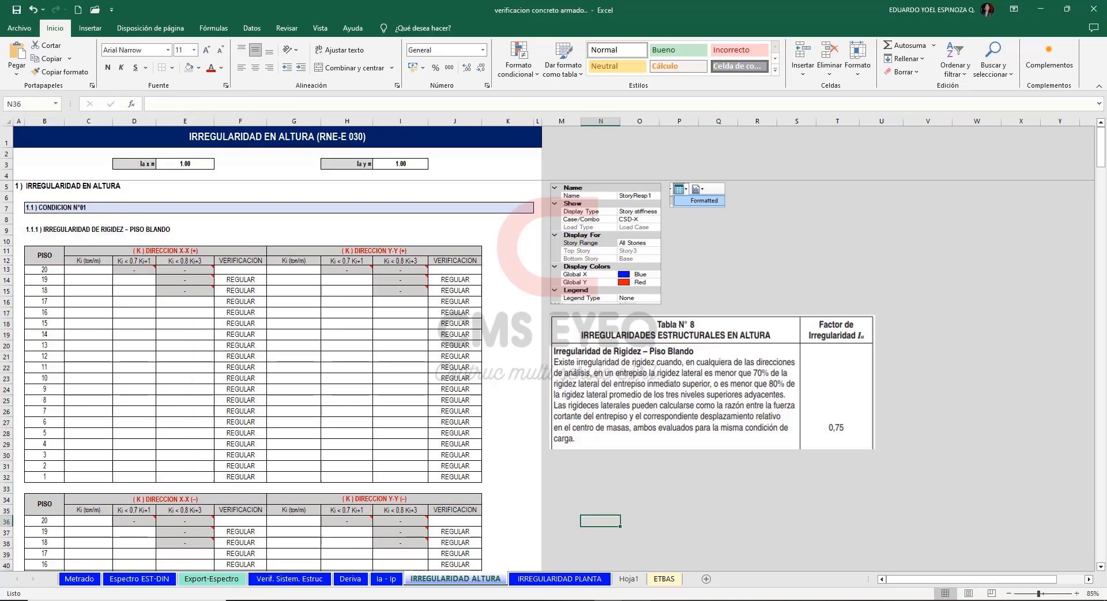
Switch to ETABS and plot the story response as Story stiffness for the load case SDX+ (Masa Y+) e.
key(alt+Tab)
click(237, 21)
click(277, 170)
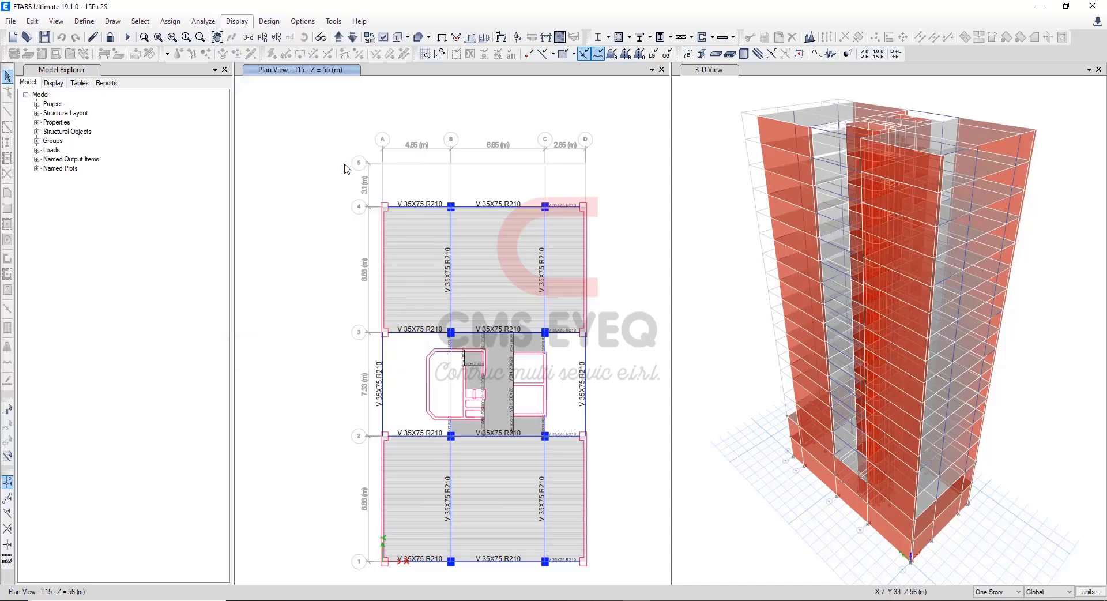
click(373, 126)
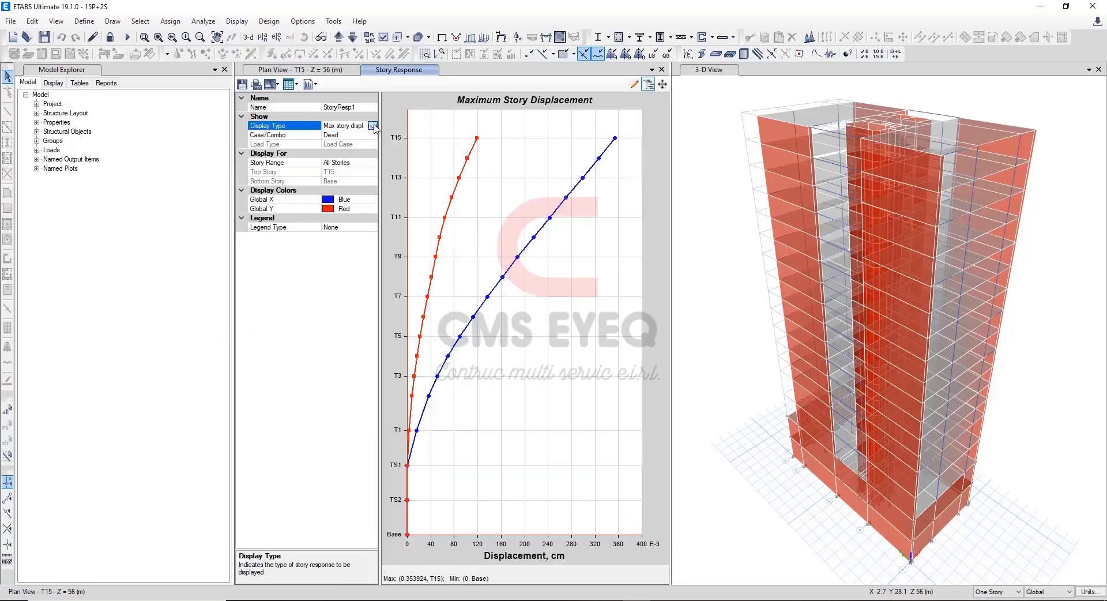
click(373, 126)
click(340, 216)
click(372, 135)
drag(376, 178, 374, 219)
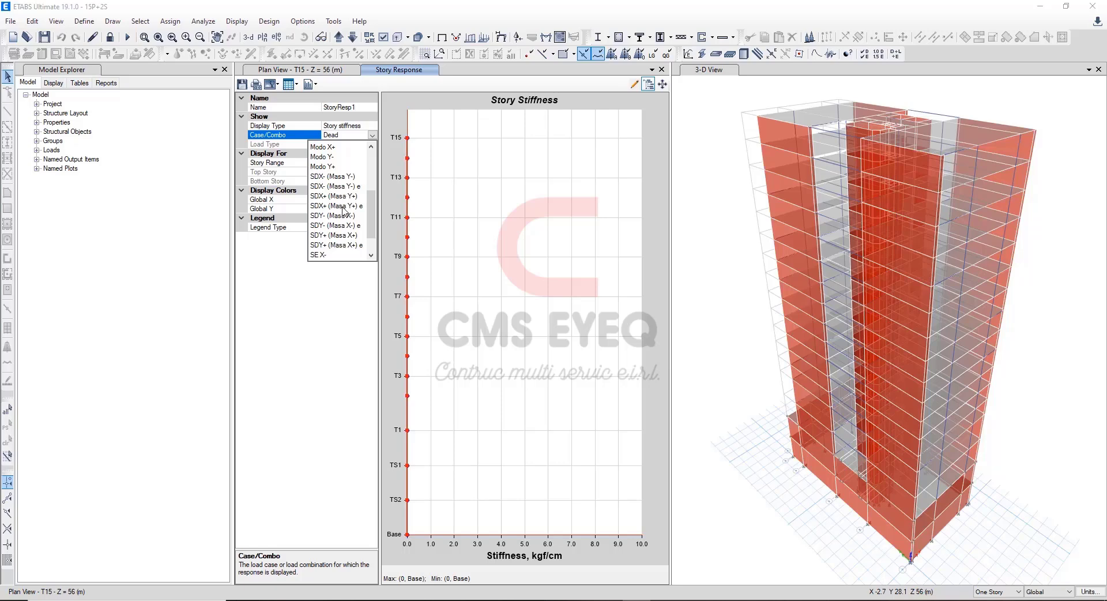
click(342, 207)
Copy the X-Dir stiffnesses of T15 to T1 from the ETABS response table into Excel's X-X (+) table, floors 15 to 1, matching destination formatting.
click(293, 85)
click(323, 99)
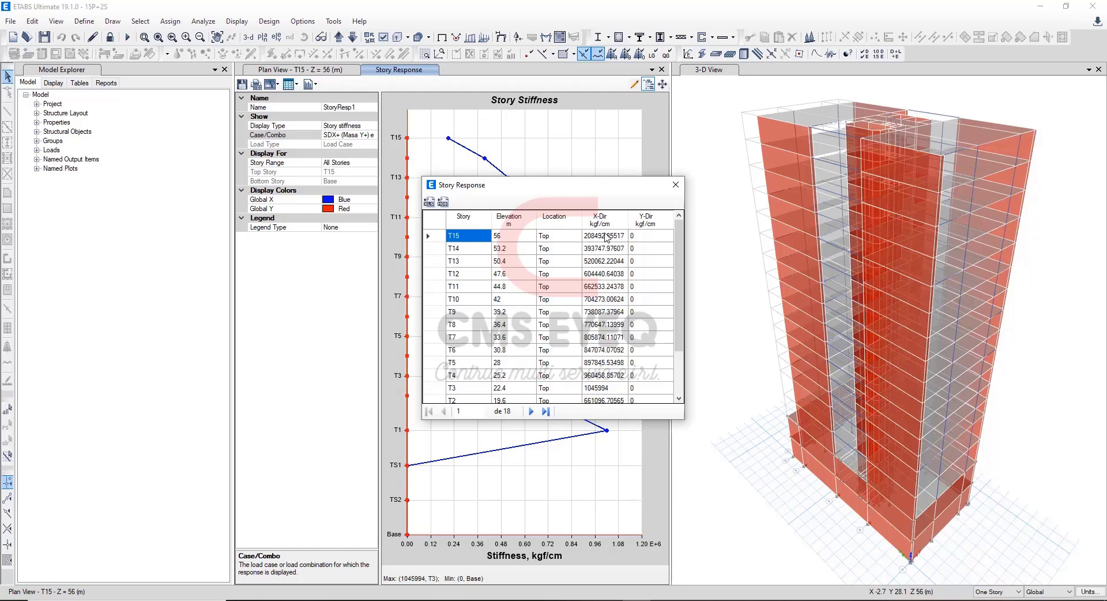
drag(607, 236, 606, 375)
scroll(612, 340, up, 1)
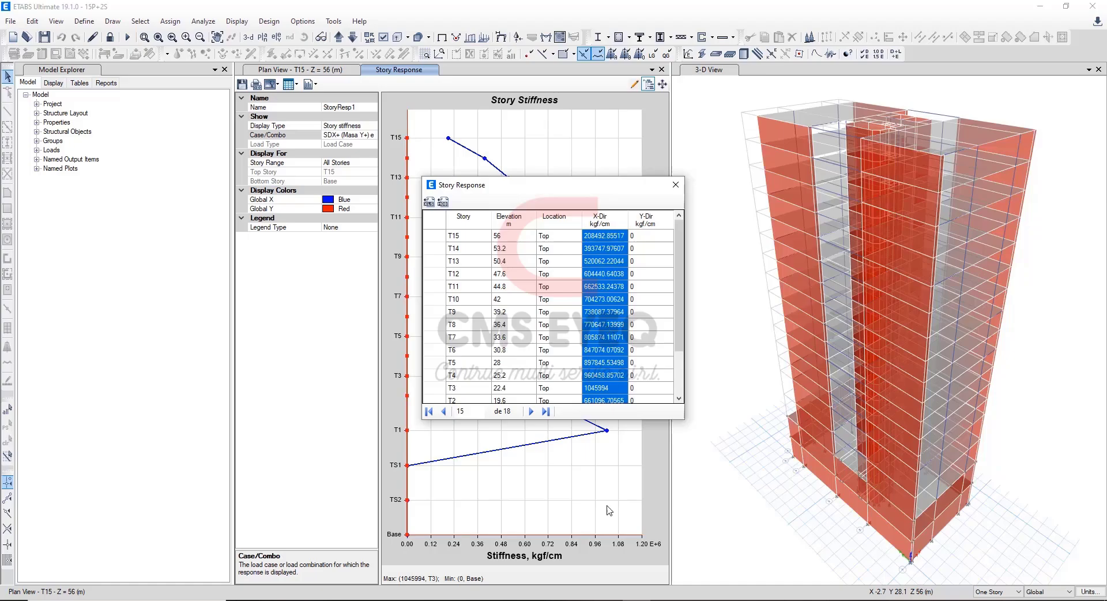
key(alt+Tab)
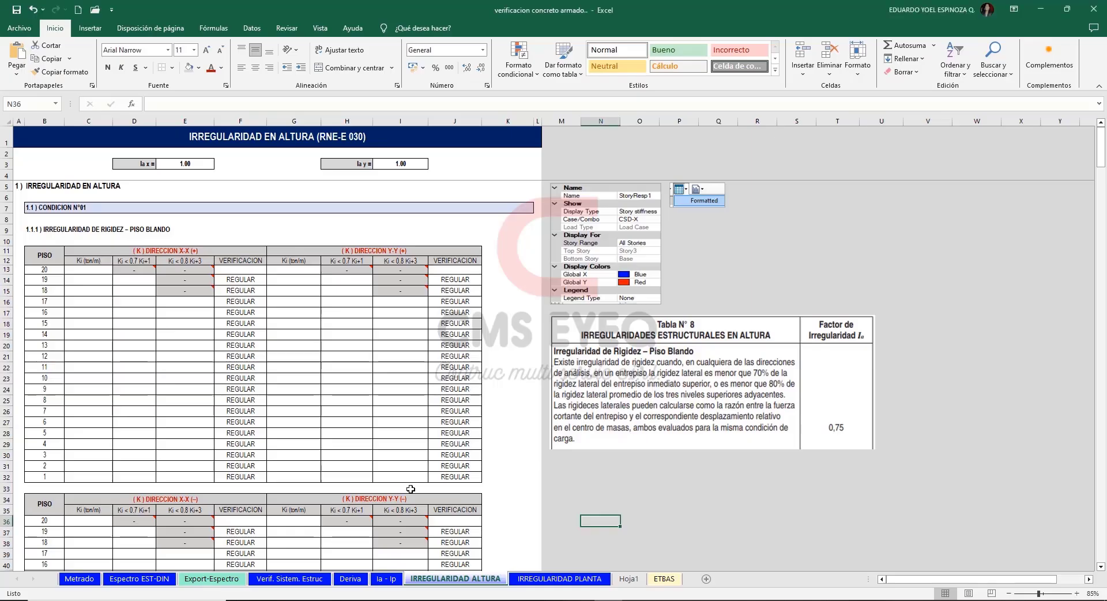
click(90, 325)
text(208492.8552 393747.9761 520062.2204 604440.6404 662533.2438 704273.0062 738087.3796 770647.14 805874.1107 847074.0709 897845.535 960458.857 1045994 661096.7057 1021262)
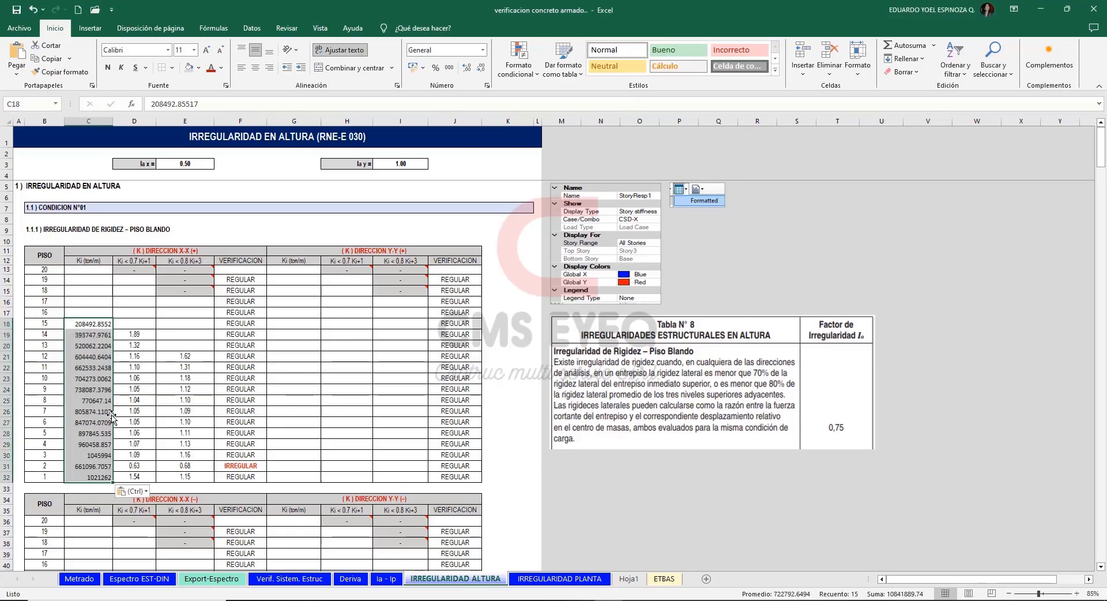
click(131, 491)
click(141, 519)
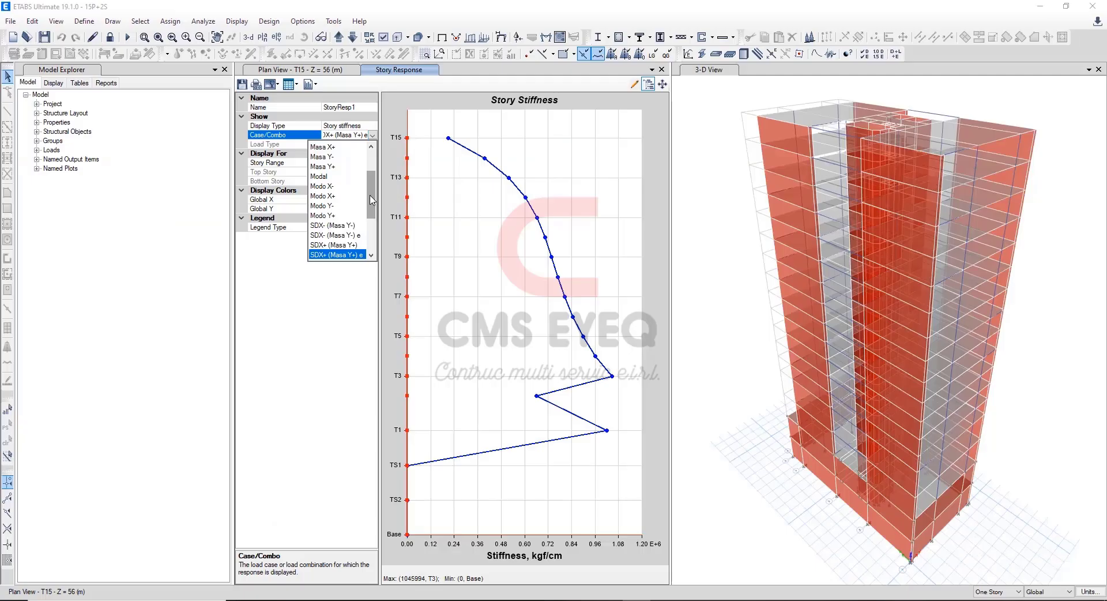
Copy the T15 to T1 X-Dir stiffnesses for SDX- (Masa Y-) e from ETABS into Excel's X-X (–) table, matching destination formatting.
scroll(368, 219, down, 2)
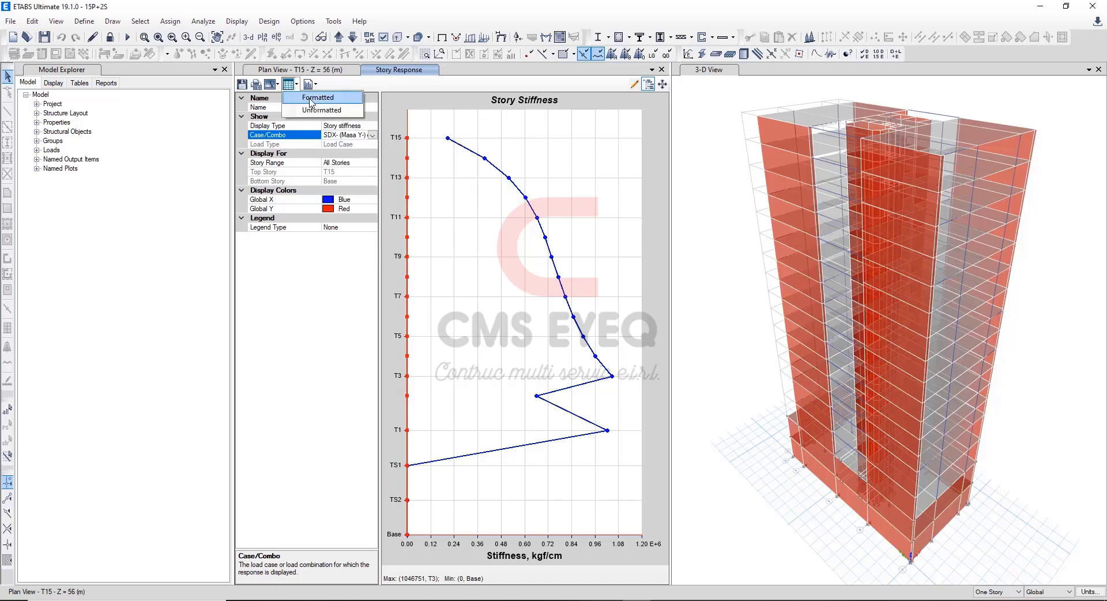
click(308, 99)
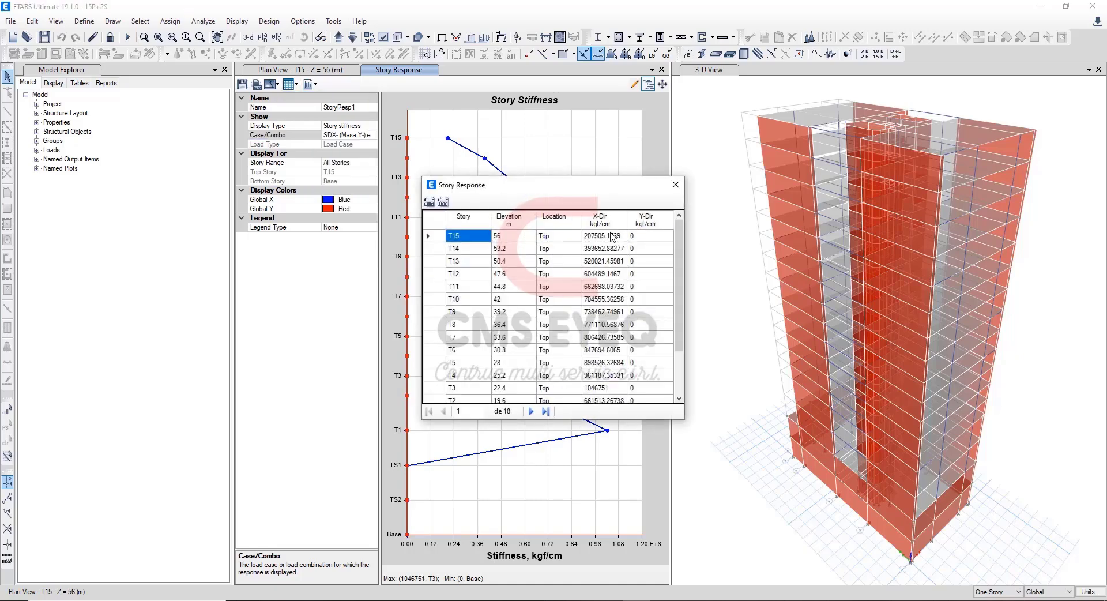
drag(612, 236, 606, 412)
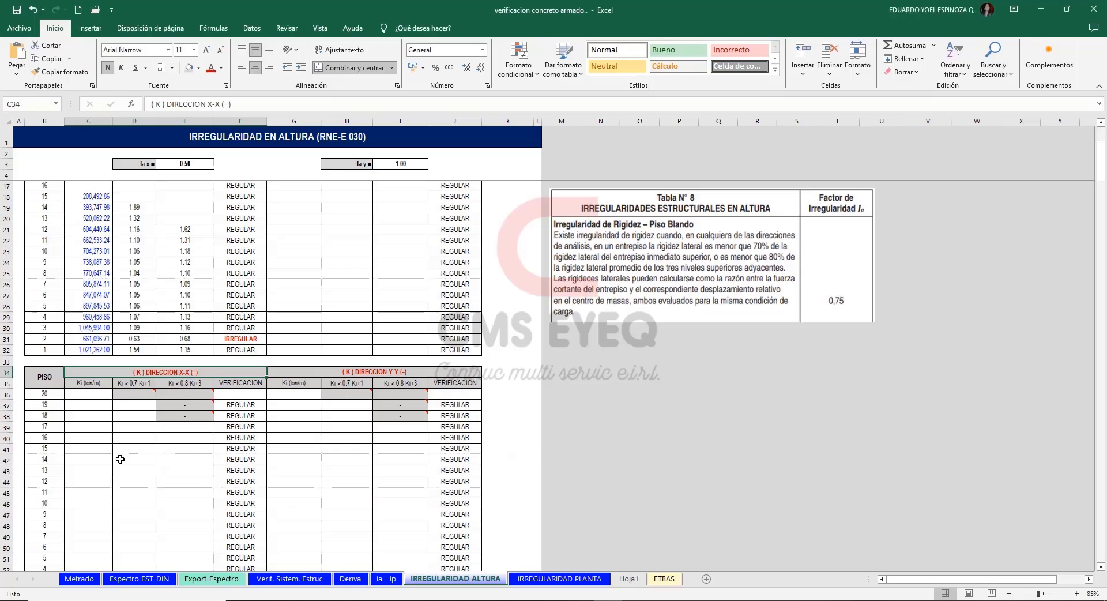
click(89, 448)
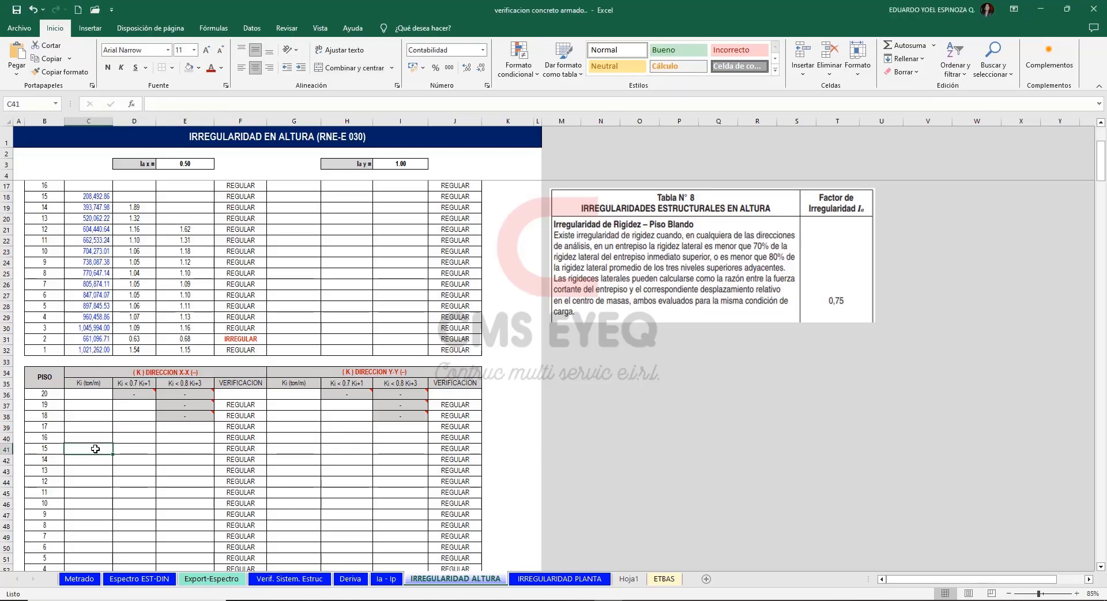
key(ctrl+v)
click(139, 564)
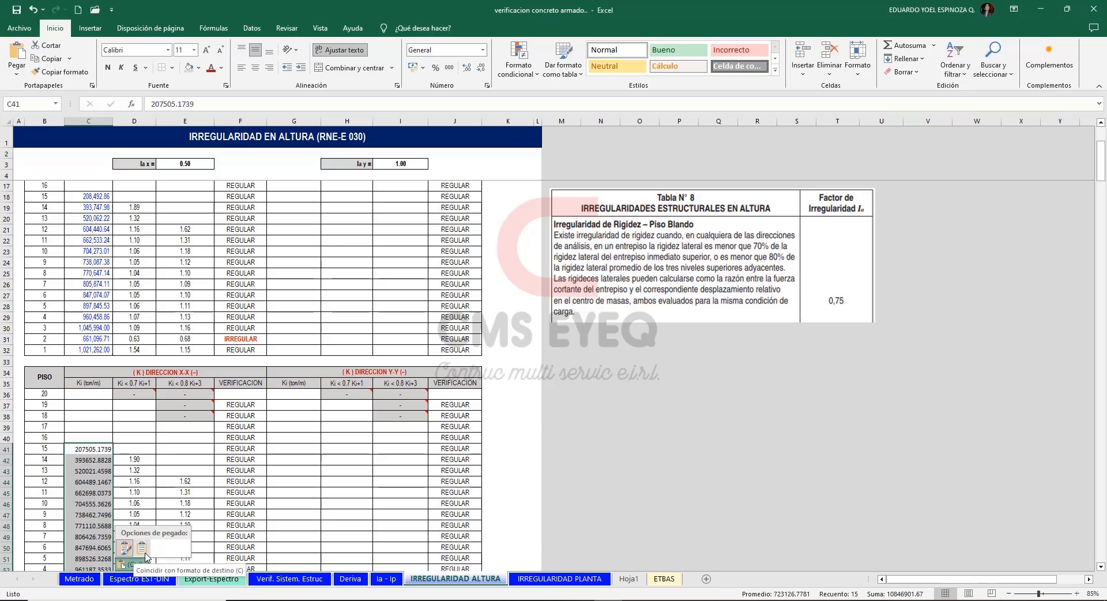
click(142, 549)
click(640, 362)
scroll(611, 370, up, 4)
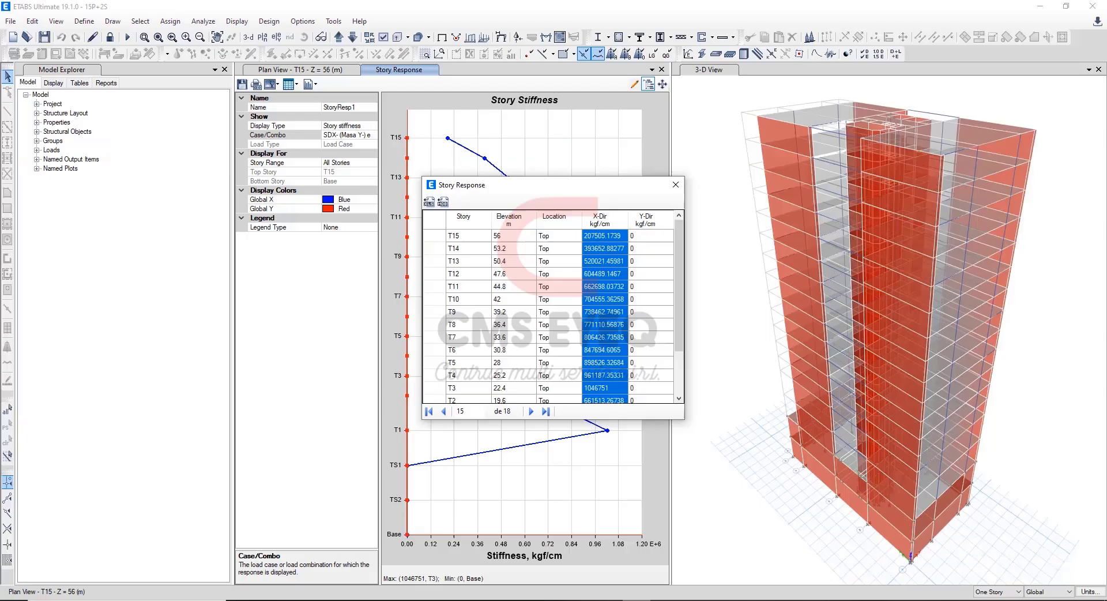
Copy the T15 to T1 Y-Dir stiffnesses for SDY+ (Masa X+) e from ETABS into Excel's Y-Y (+) table, matching destination formatting.
click(372, 135)
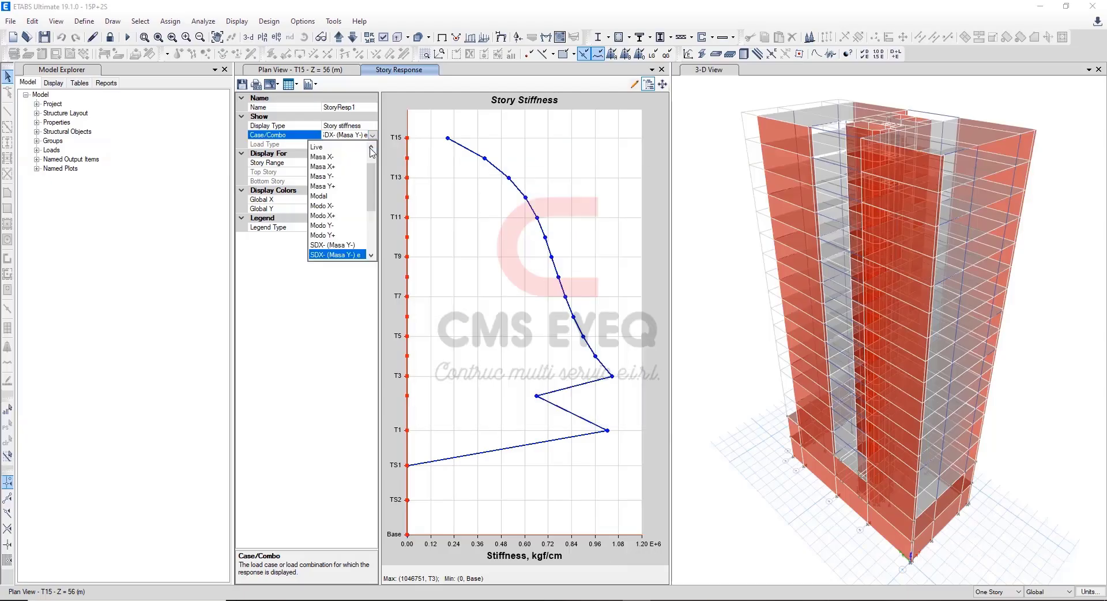
drag(372, 159, 368, 193)
drag(368, 193, 368, 196)
click(336, 254)
click(293, 85)
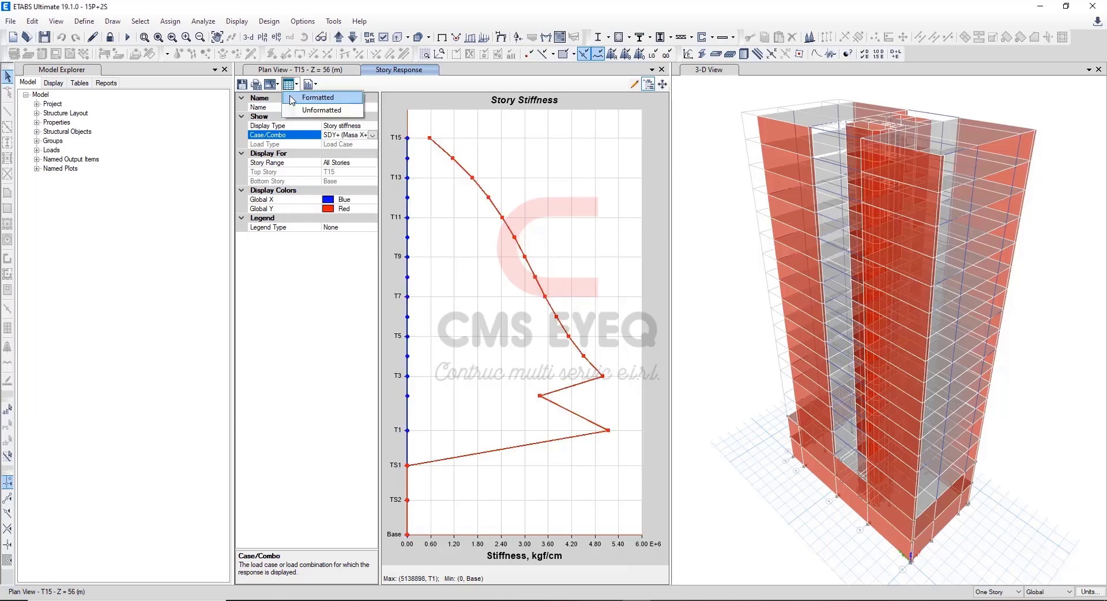
click(323, 98)
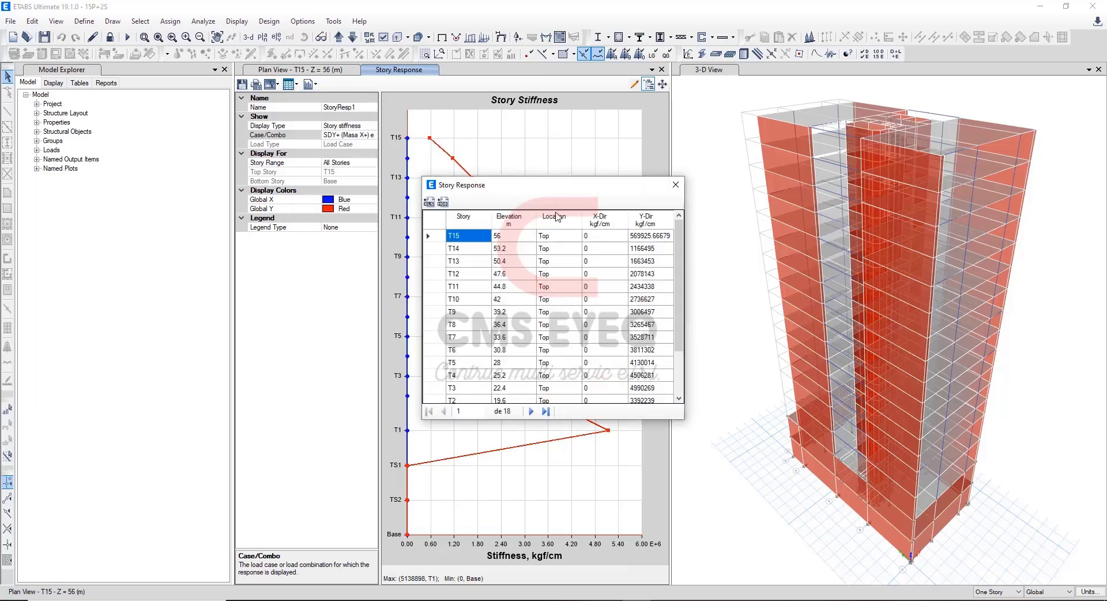
drag(644, 241, 643, 372)
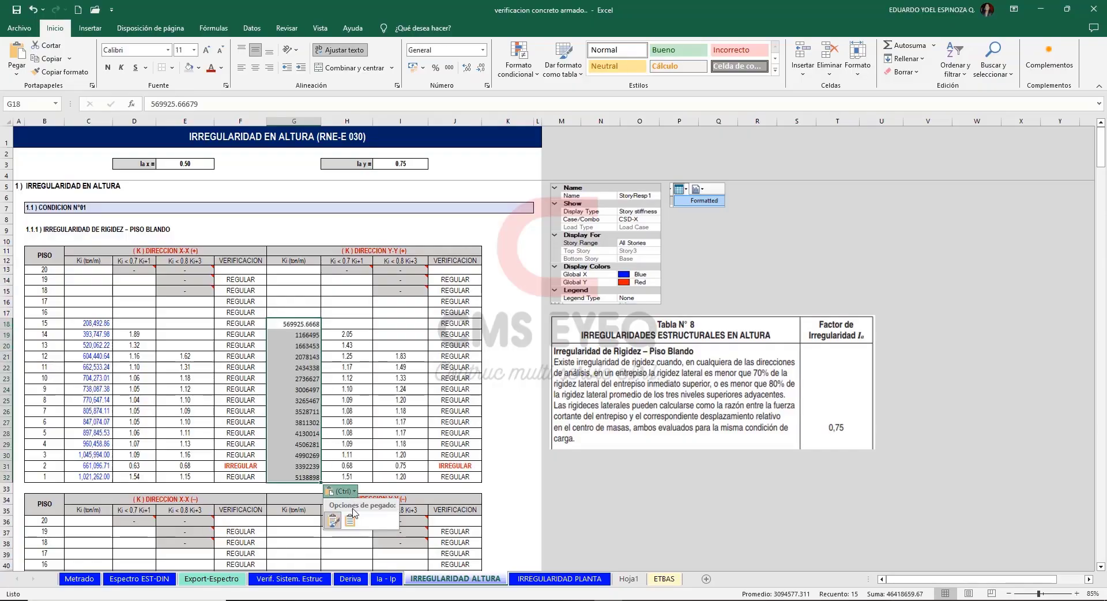
In ETABS, set the story stiffness case to SDY- (Masa X-) e and copy its Y-Dir values for T15 to T1.
drag(1101, 161, 1102, 180)
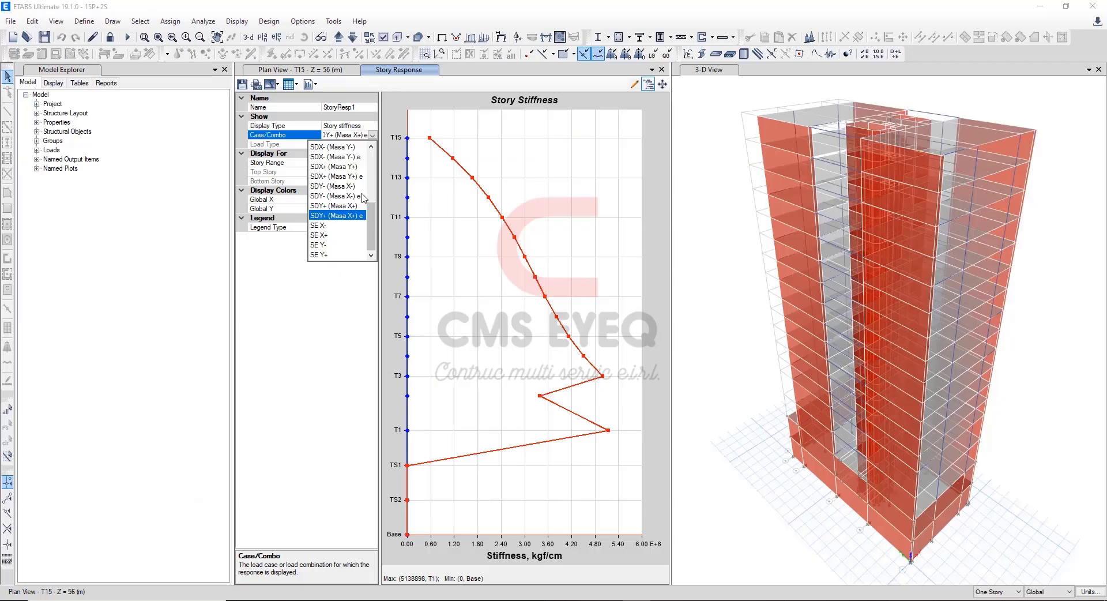
click(349, 196)
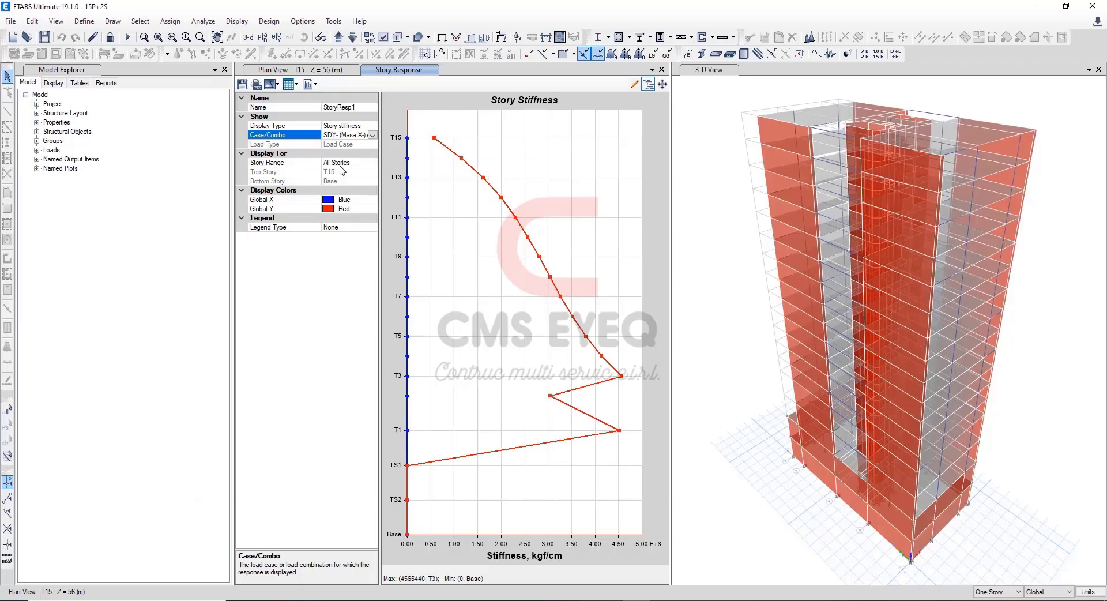
click(296, 85)
click(310, 98)
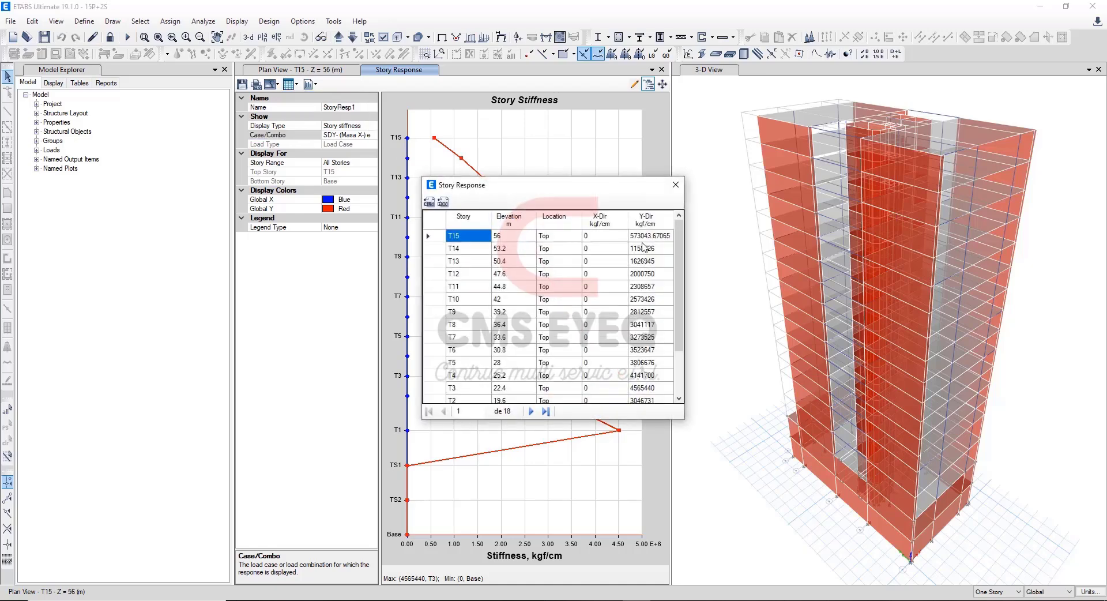
drag(652, 240, 644, 376)
key(ctrl+c)
Switch to Excel and paste the copied stiffnesses into floors 15 to 1 of the Y-Y (–) table, matching destination formatting.
key(alt+Tab)
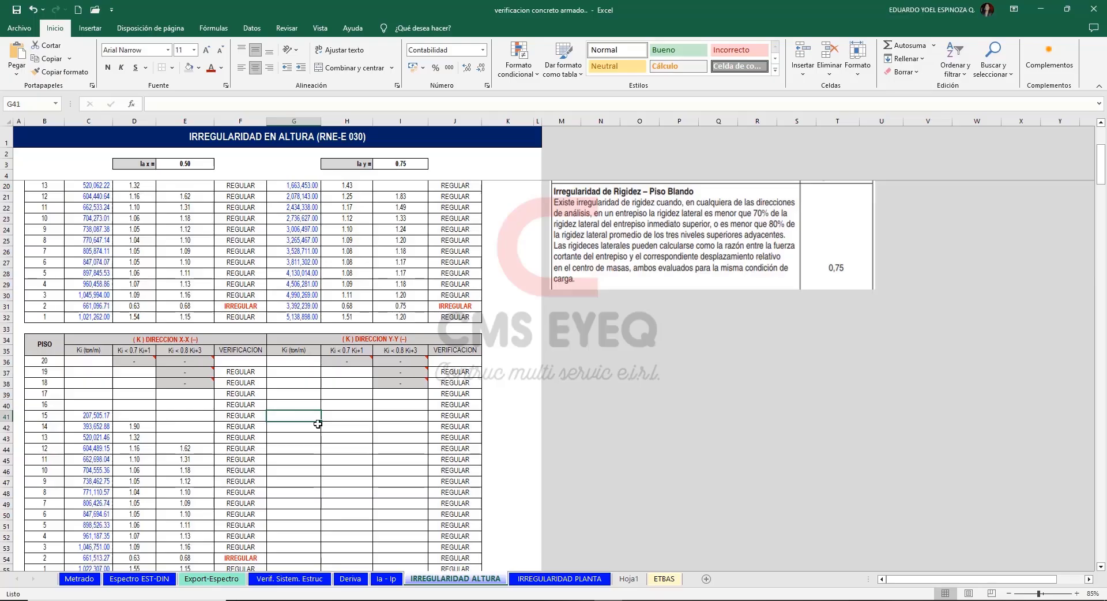
key(ctrl+v)
click(355, 564)
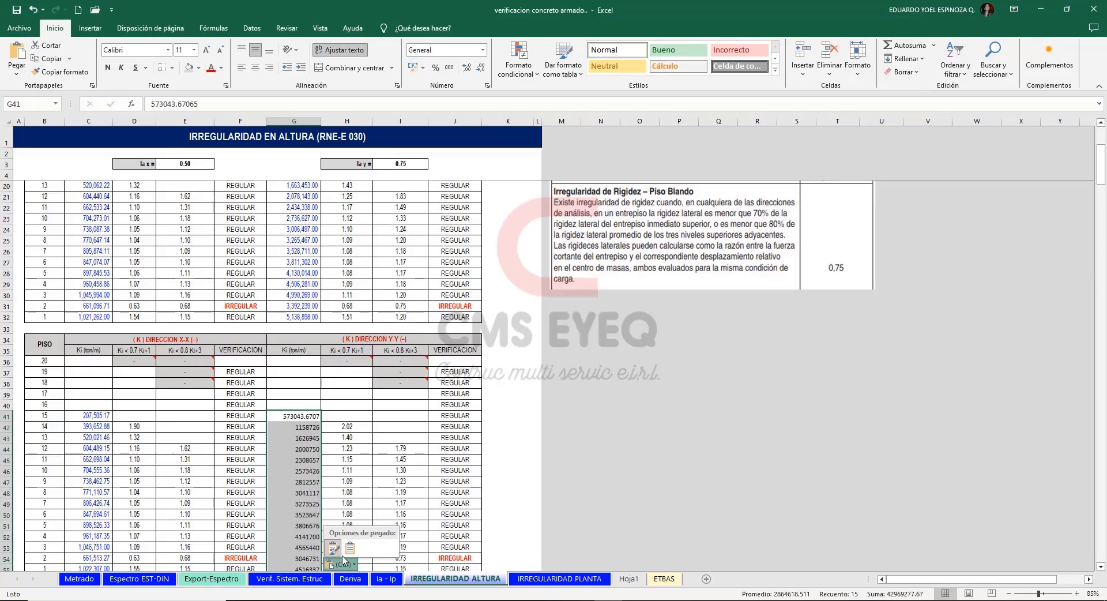
click(350, 545)
click(673, 383)
Examine floor 2's stiffness ratios, their formulas and the verification results in the X-X and Y-Y tables for the (+) and (–) cases.
scroll(673, 383, up, 1)
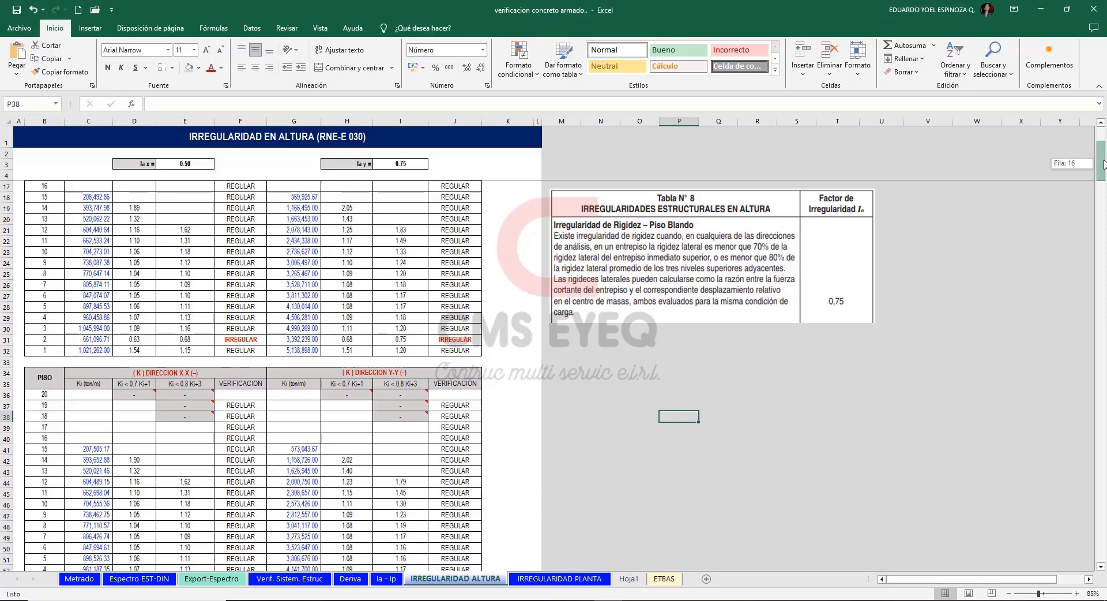
mouse_move(1102, 164)
mouse_down()
mouse_move(1102, 178)
mouse_move(1103, 152)
mouse_up()
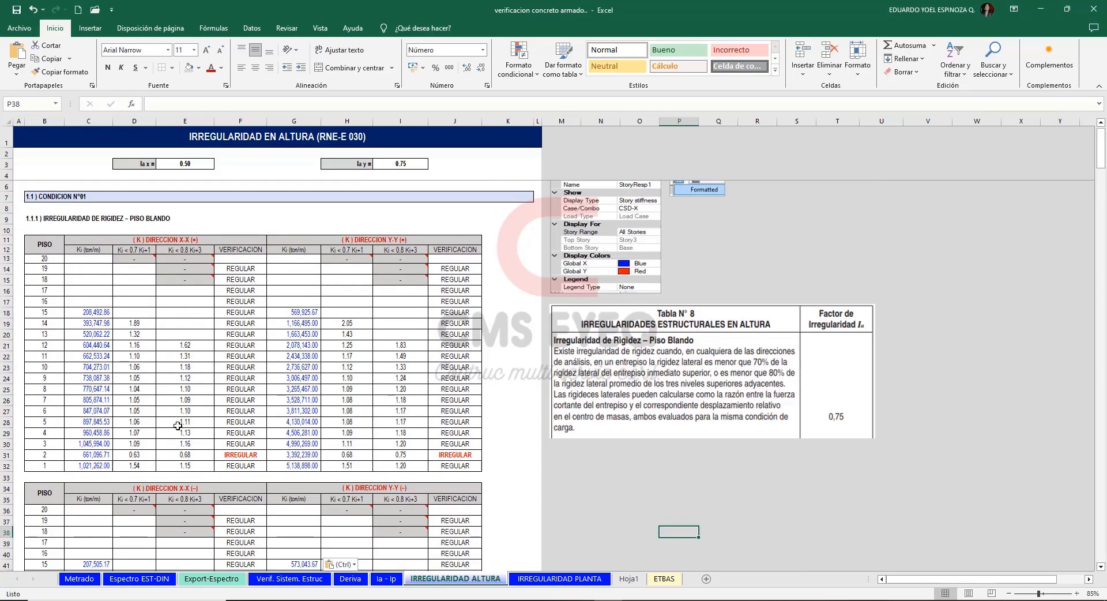
click(183, 237)
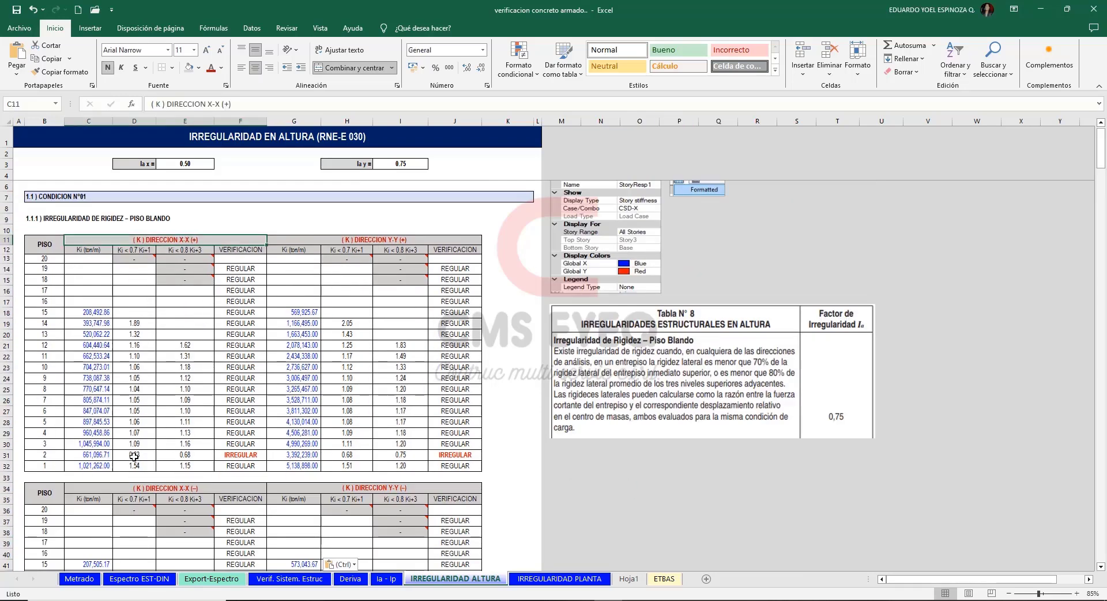
drag(134, 455, 221, 452)
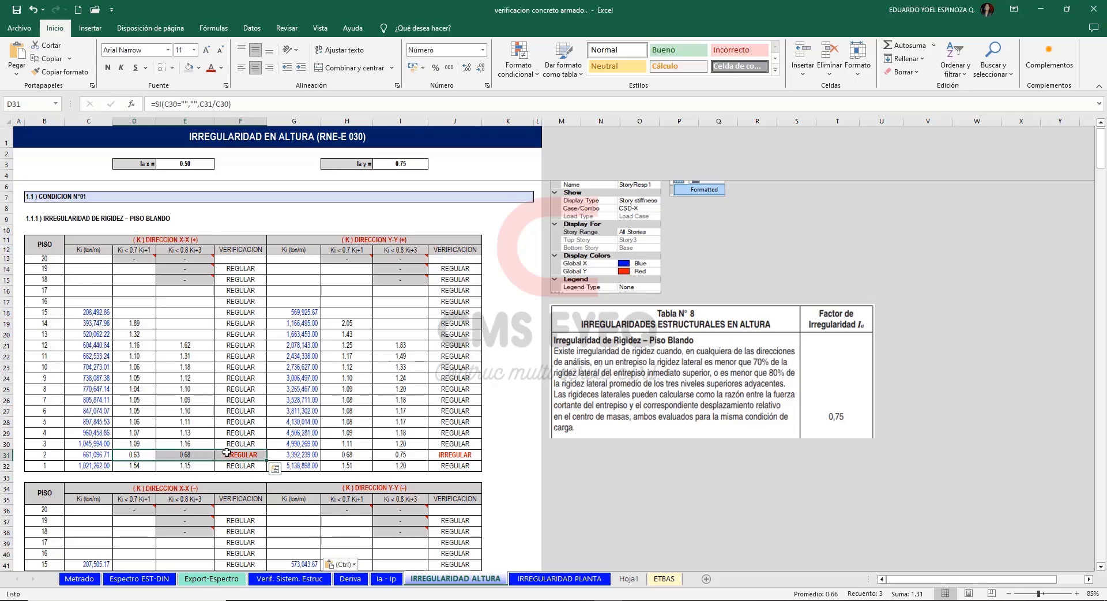
click(147, 456)
scroll(153, 461, up, 1)
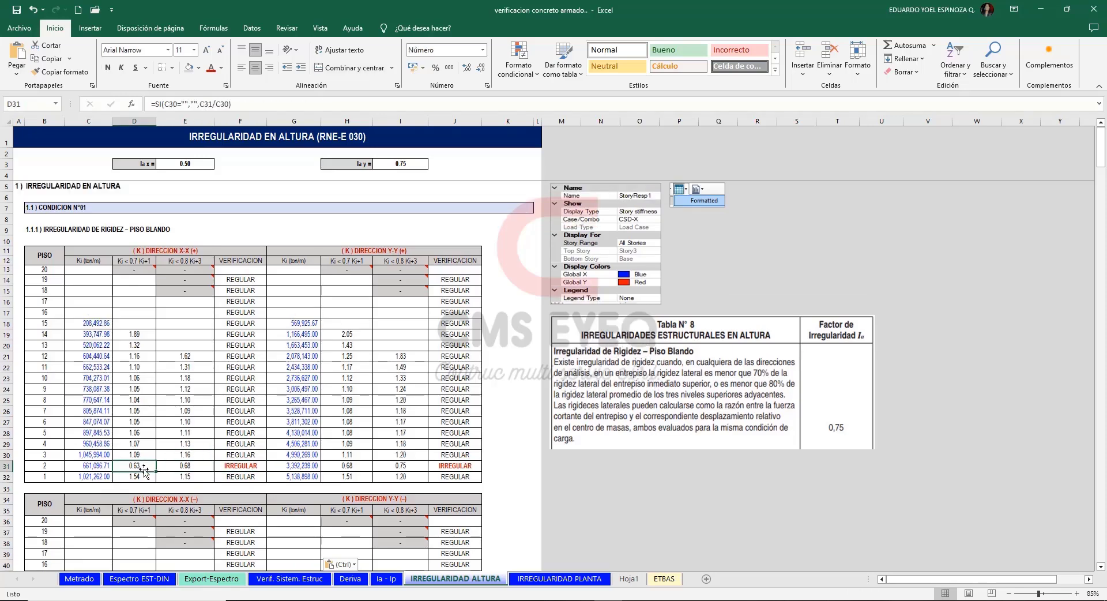
click(178, 467)
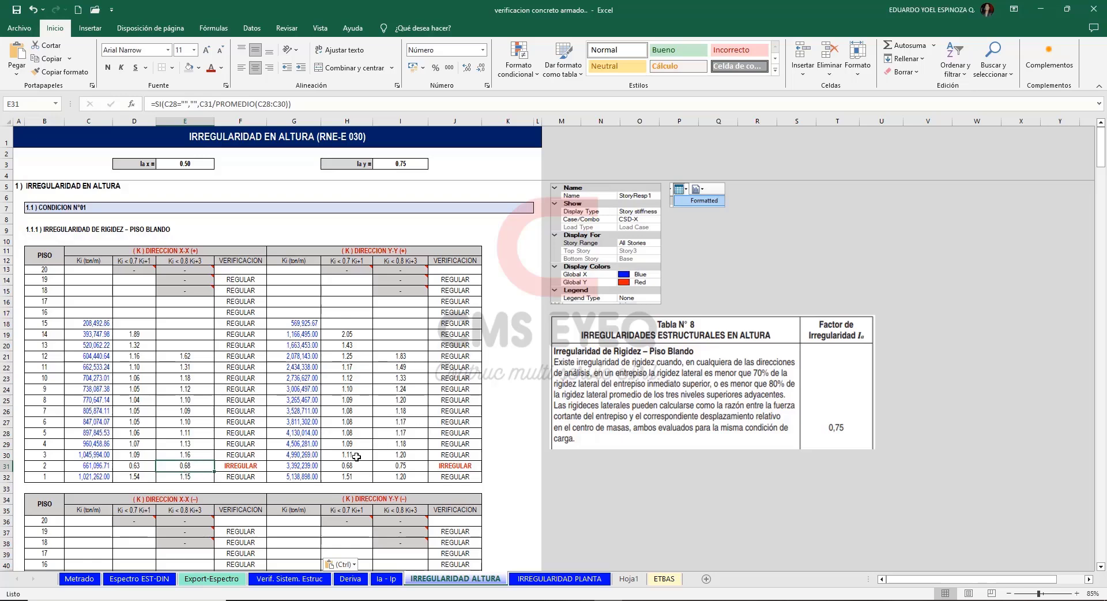
drag(276, 464, 454, 466)
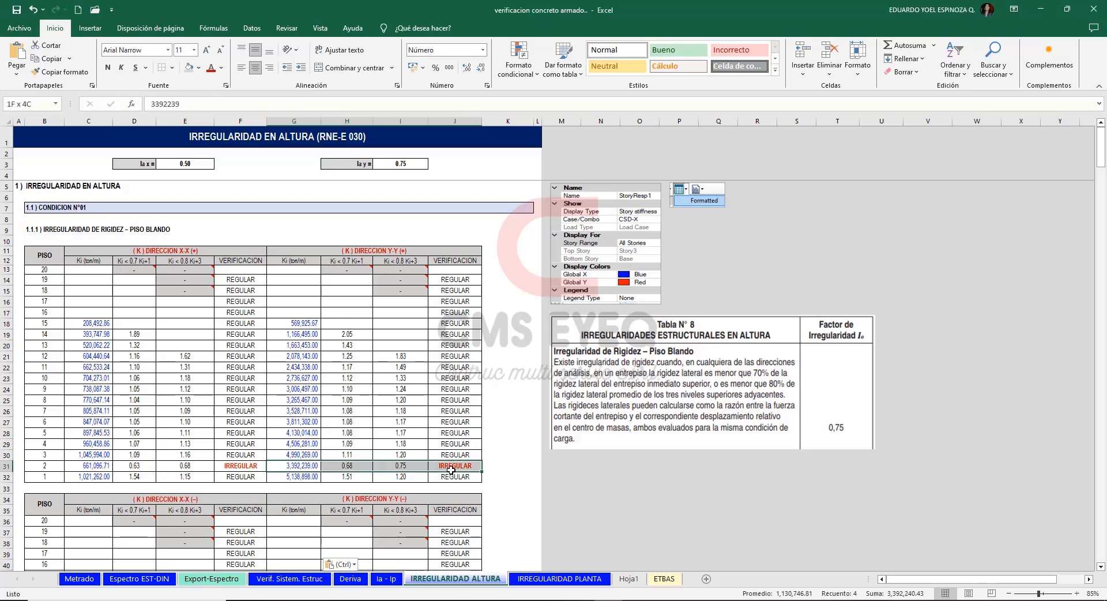
scroll(306, 432, down, 6)
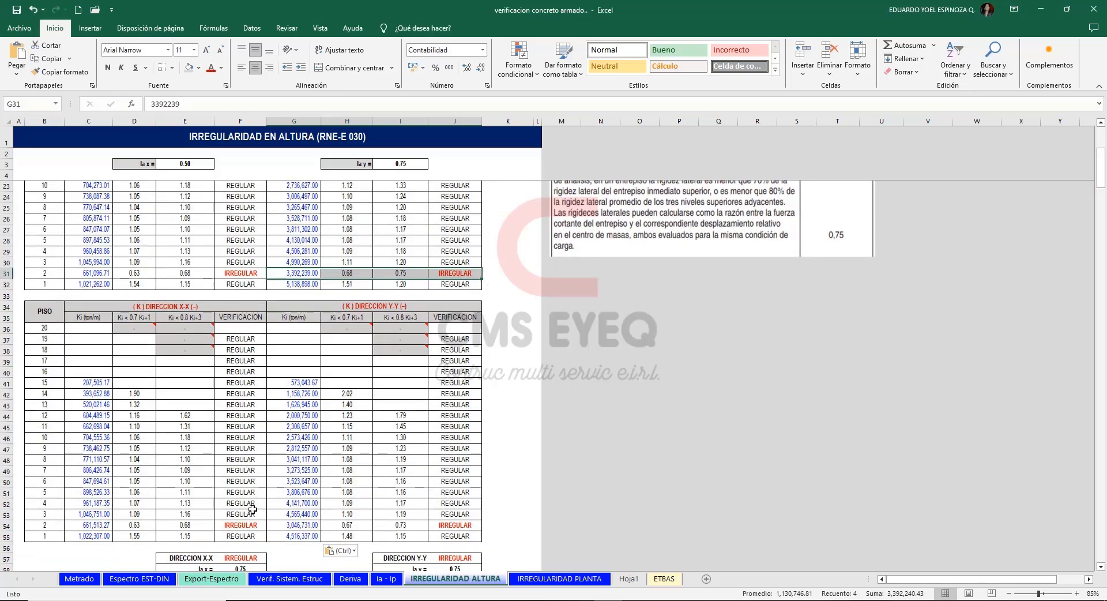
drag(36, 527, 461, 527)
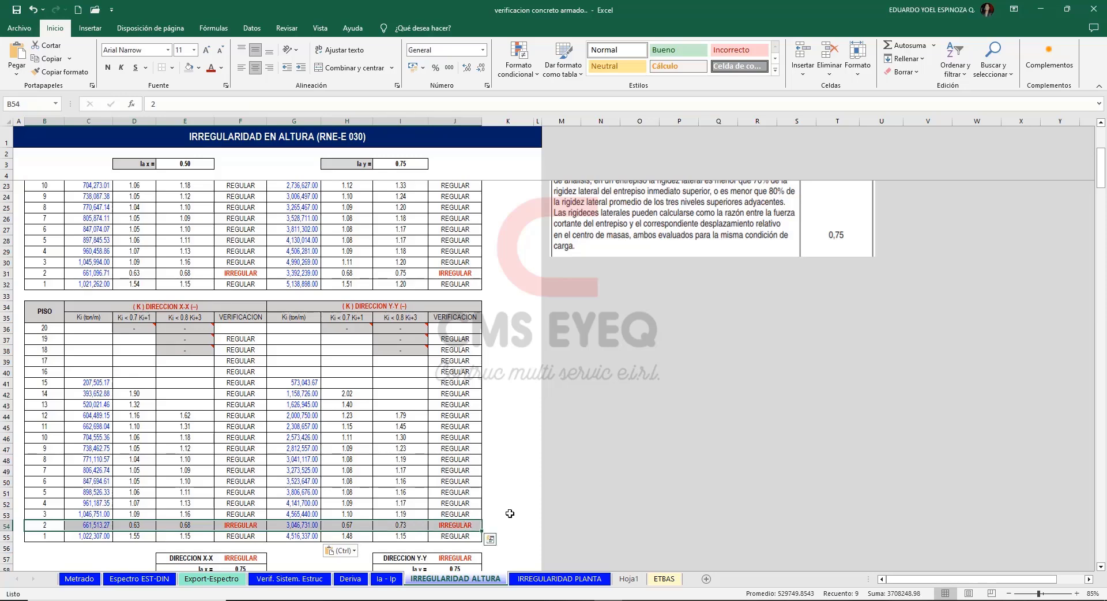
Go to section 1.1.2 on weak-story resistance irregularity and read the Tabla N° 8 criteria beside it.
click(568, 392)
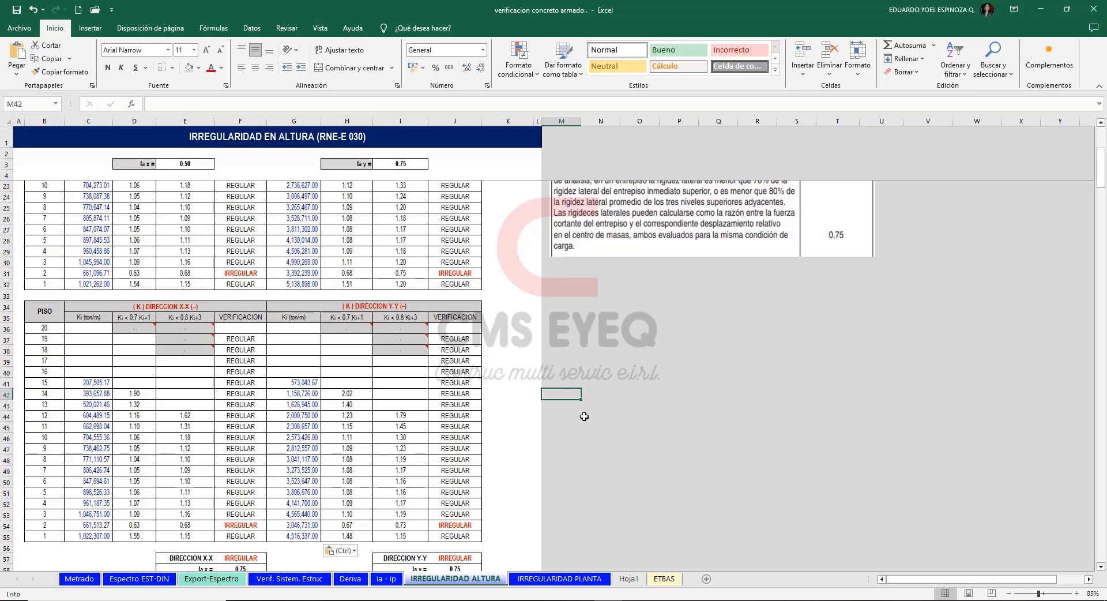
drag(1101, 173, 1097, 163)
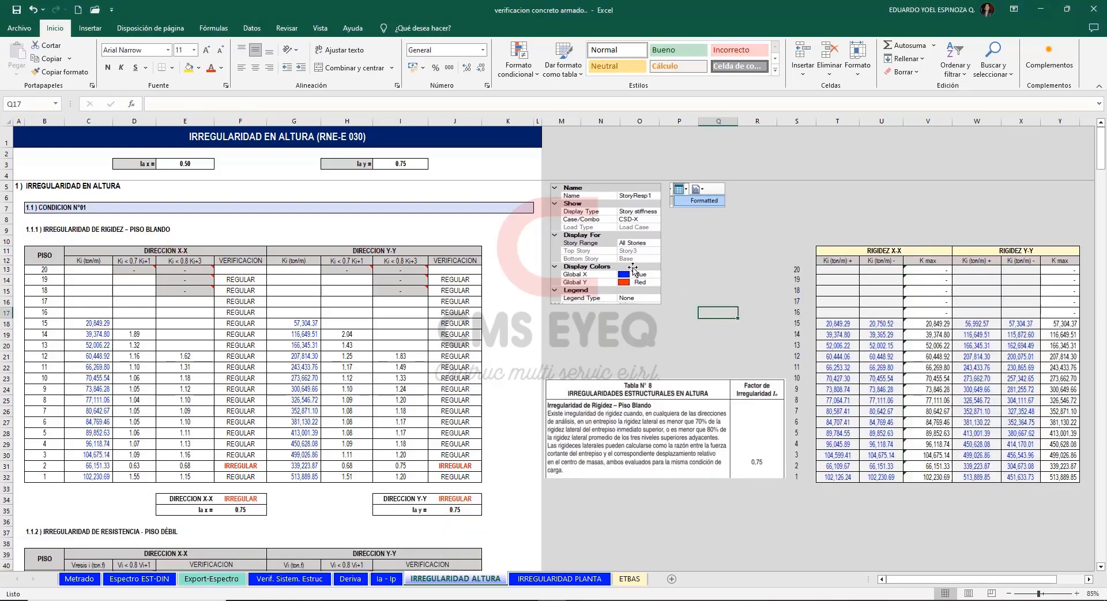
scroll(45, 185, down, 10)
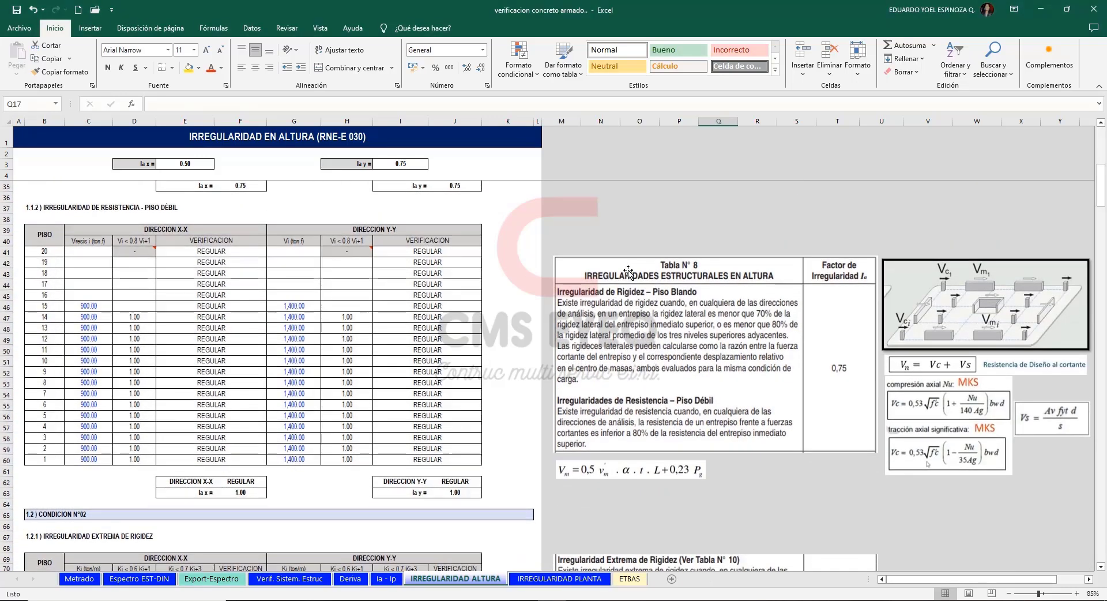
click(701, 219)
click(740, 340)
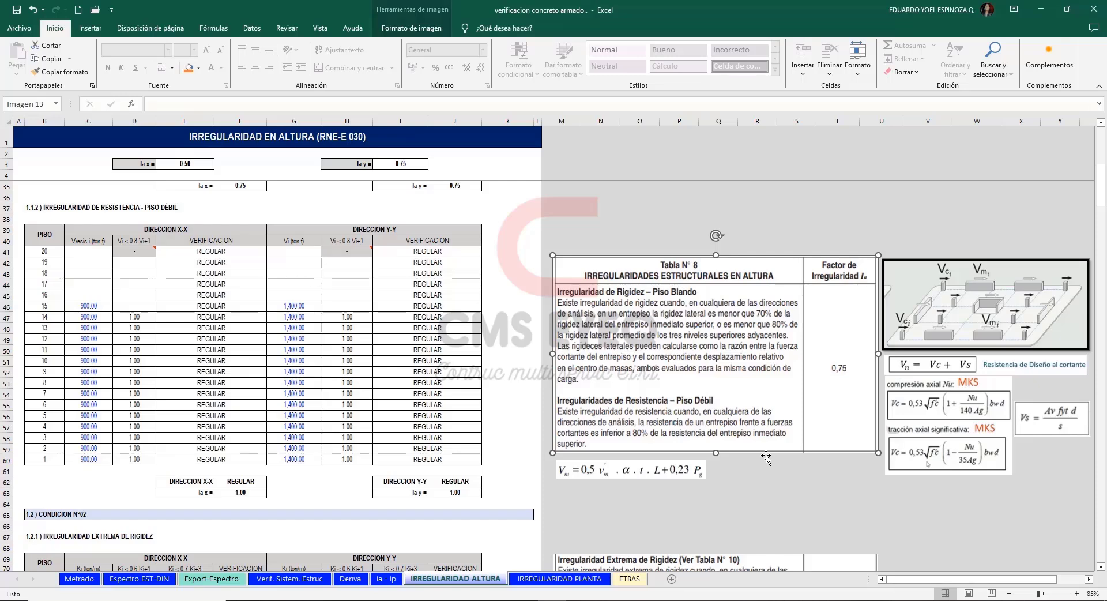
click(754, 472)
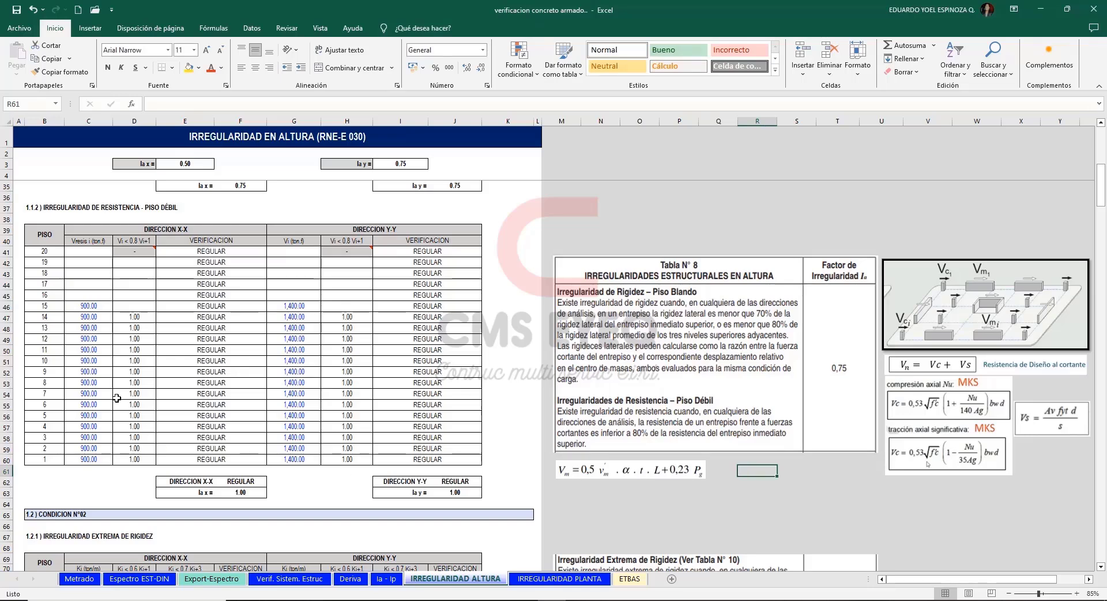
Review the weak-story table's X-X story resistances against the Vm formula and the Vn = Vc + Vs design shear strength formulas.
click(87, 273)
drag(86, 272, 76, 459)
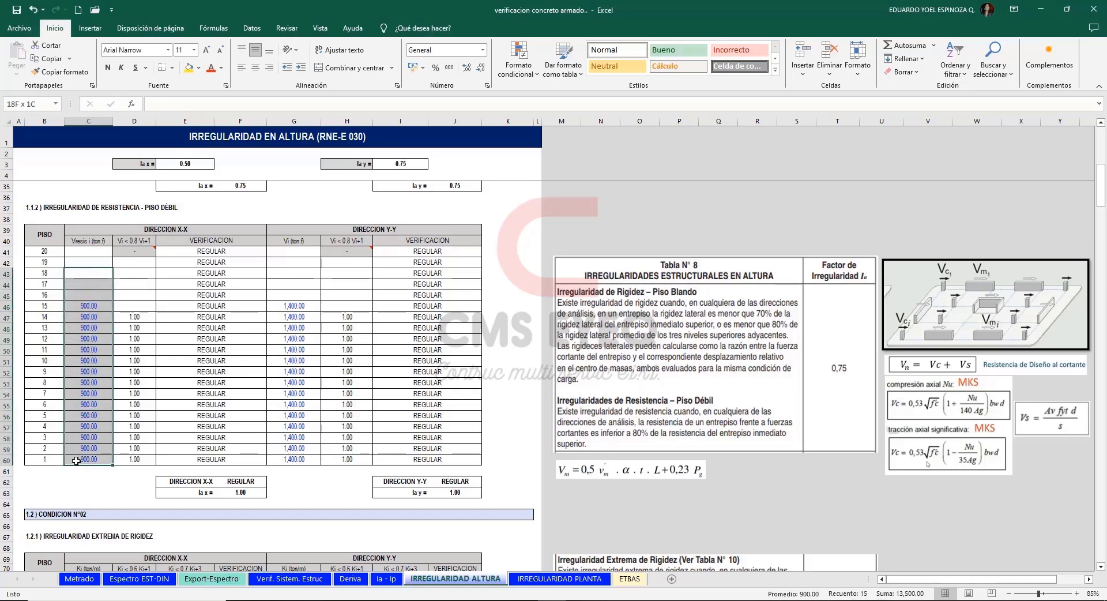
click(762, 470)
drag(87, 273, 77, 460)
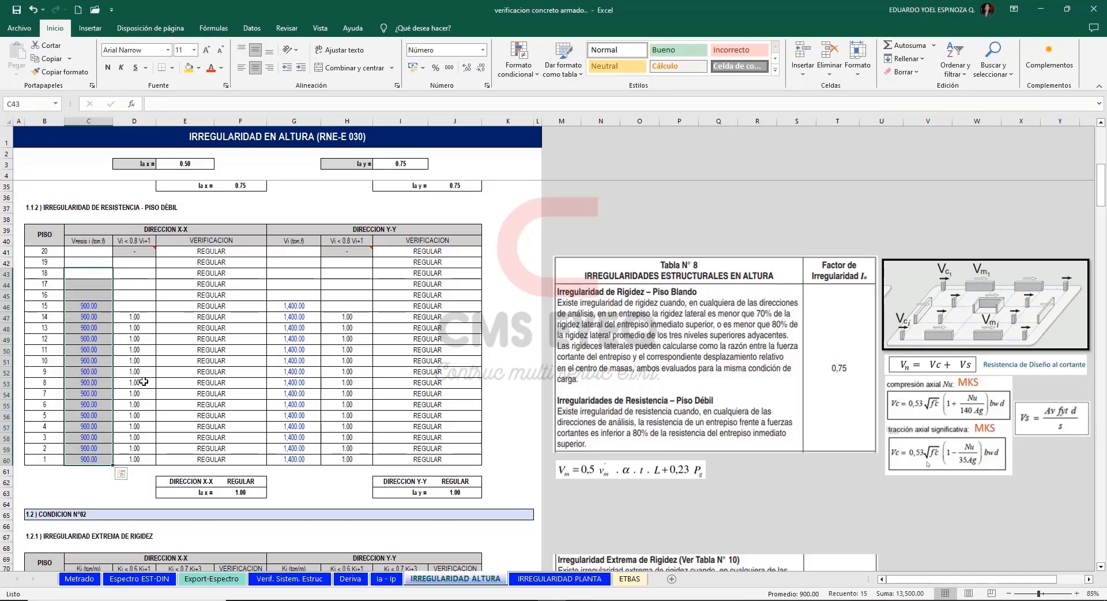
click(772, 467)
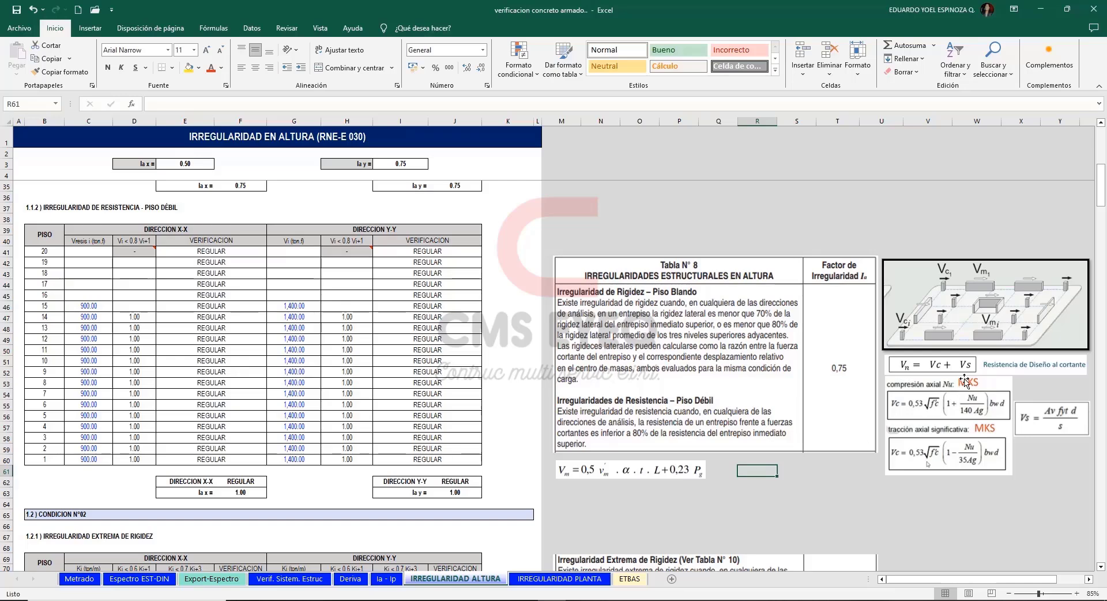
click(982, 365)
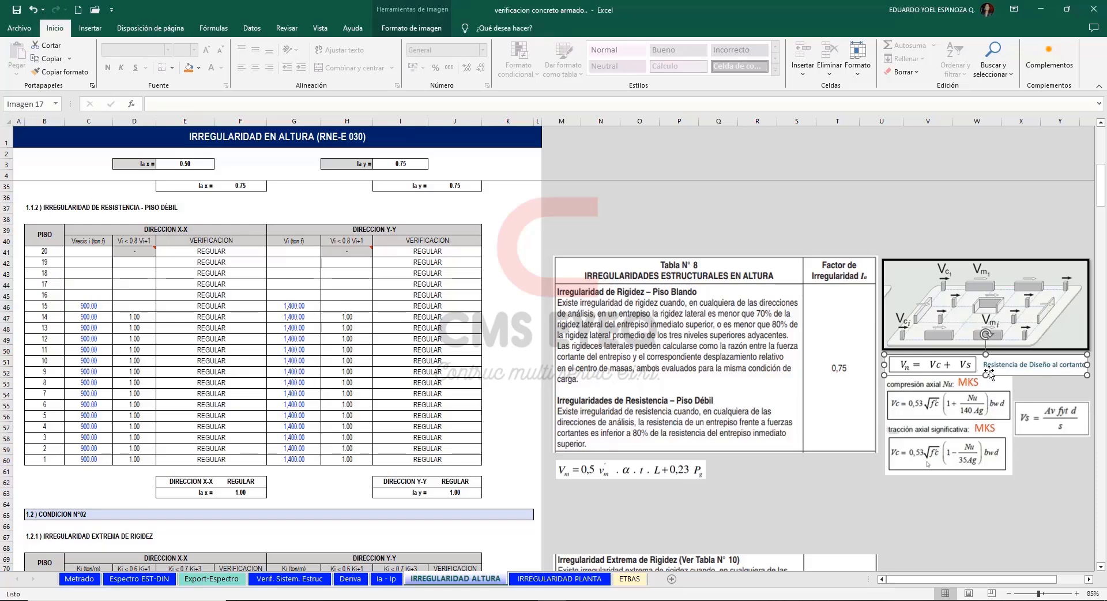
click(782, 491)
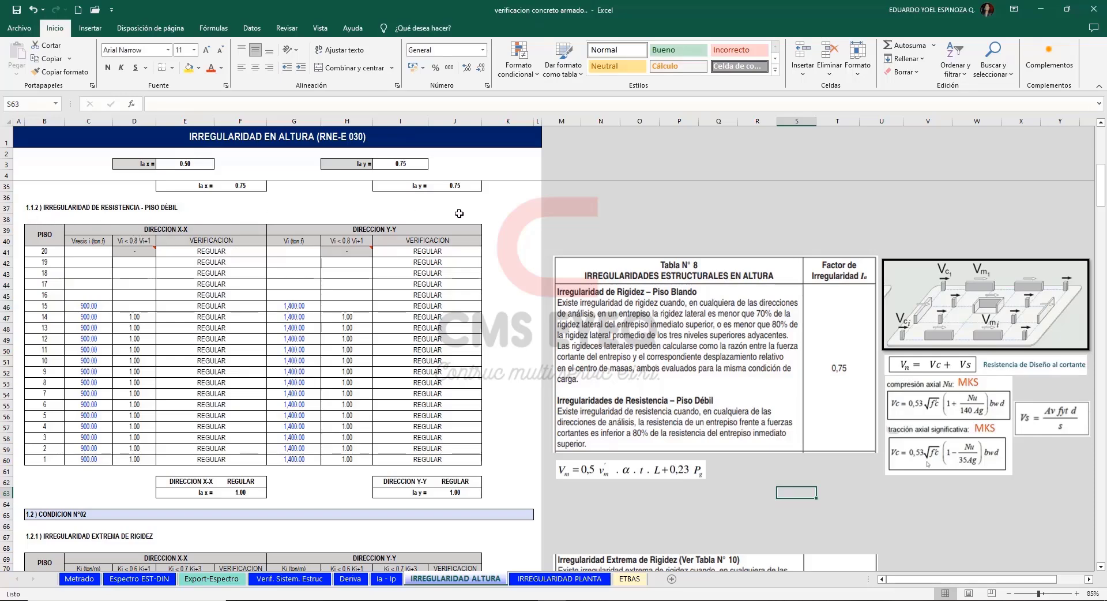
click(617, 211)
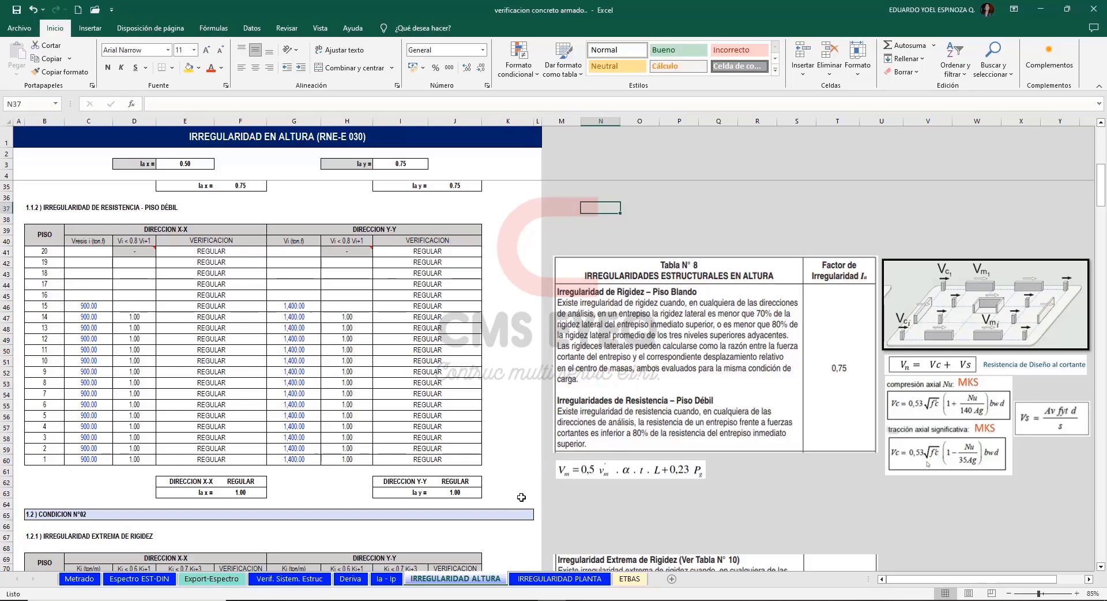
mouse_move(521, 495)
mouse_down()
mouse_move(151, 392)
mouse_move(22, 212)
mouse_up()
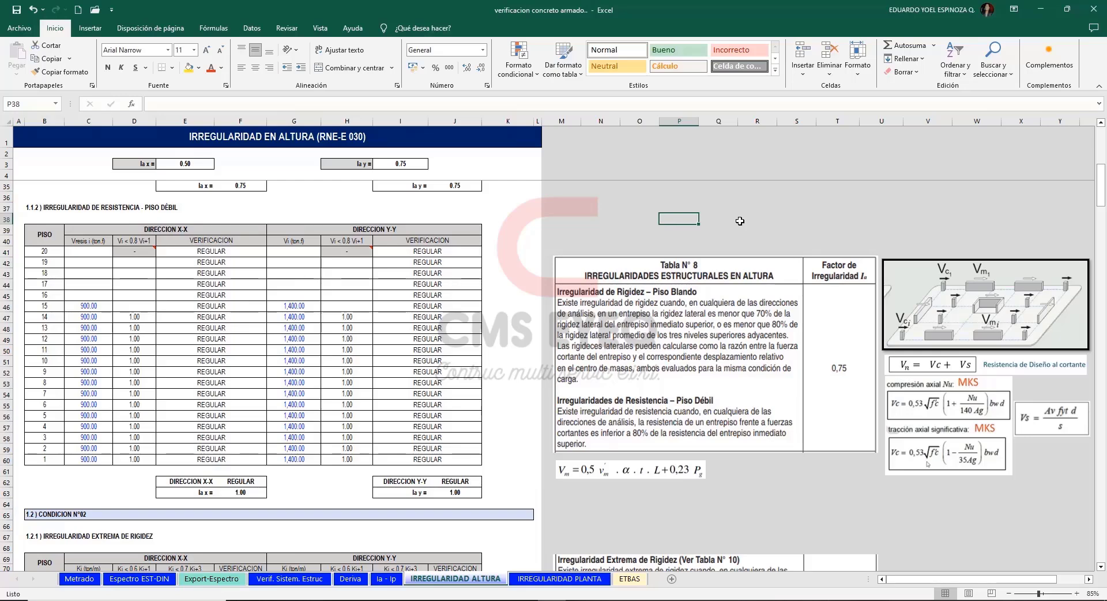
Examine section 1.2.1's extreme stiffness table, comparing the 60% and 70% criteria with floor 2's ratios and verification formulas.
drag(1102, 206, 1066, 239)
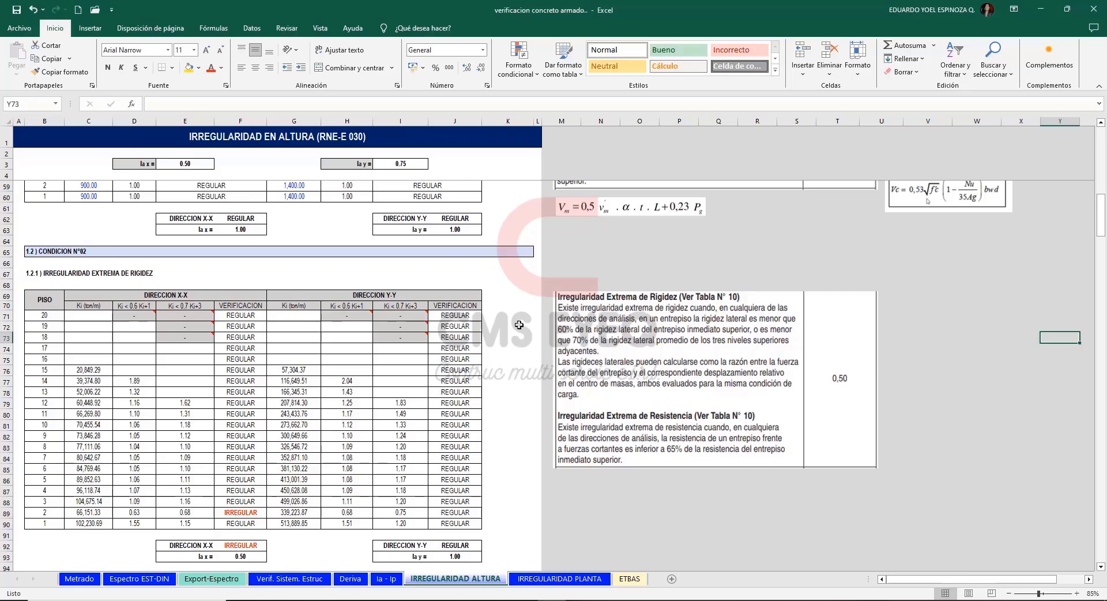
click(125, 304)
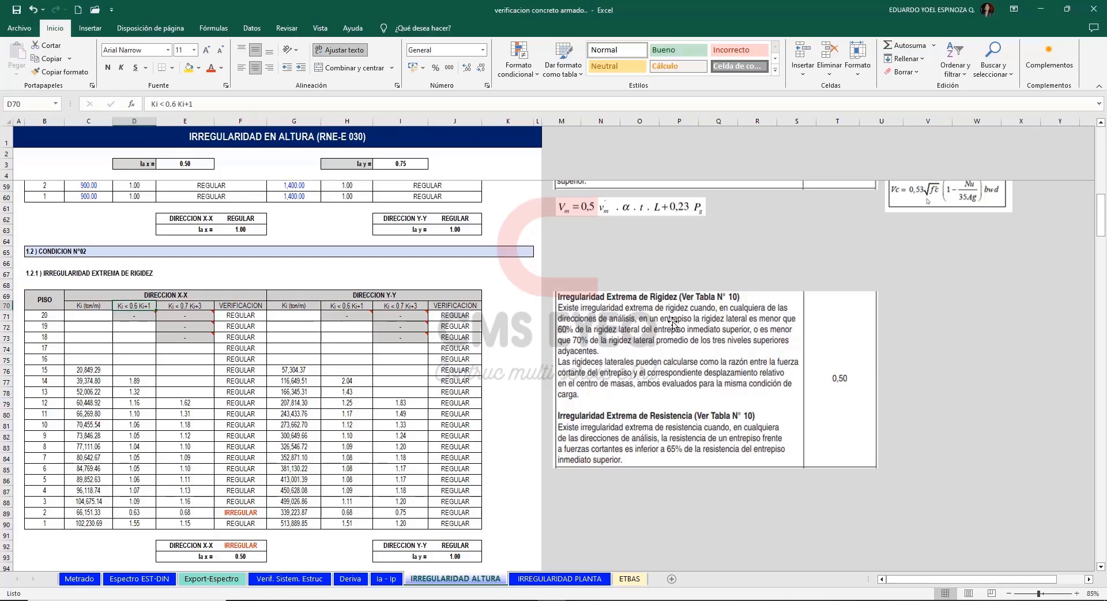
click(569, 330)
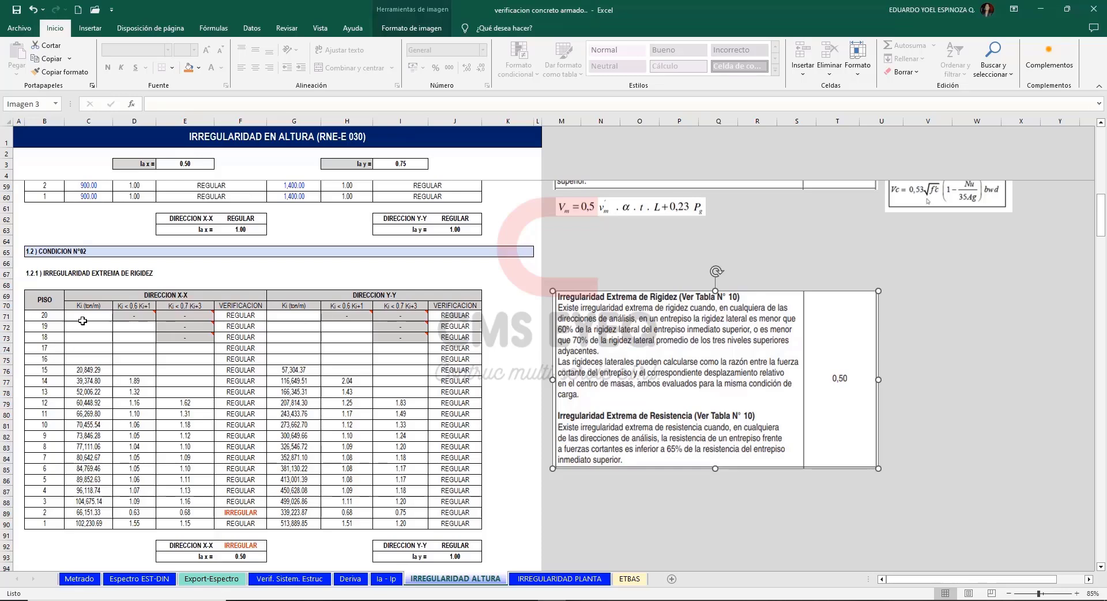
drag(84, 318, 88, 525)
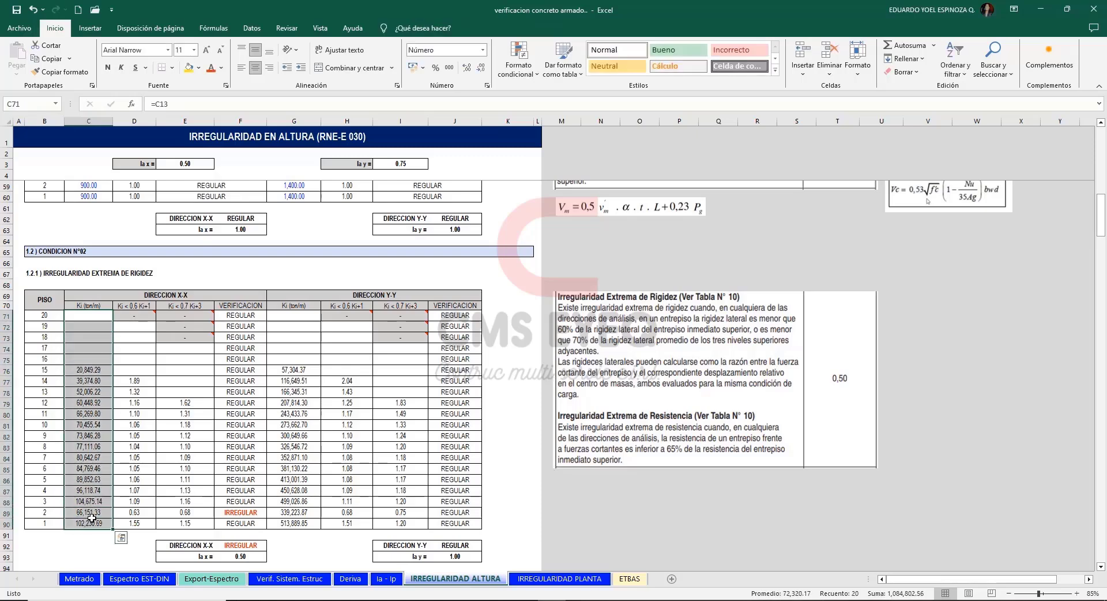
drag(136, 326, 135, 524)
drag(193, 346, 183, 525)
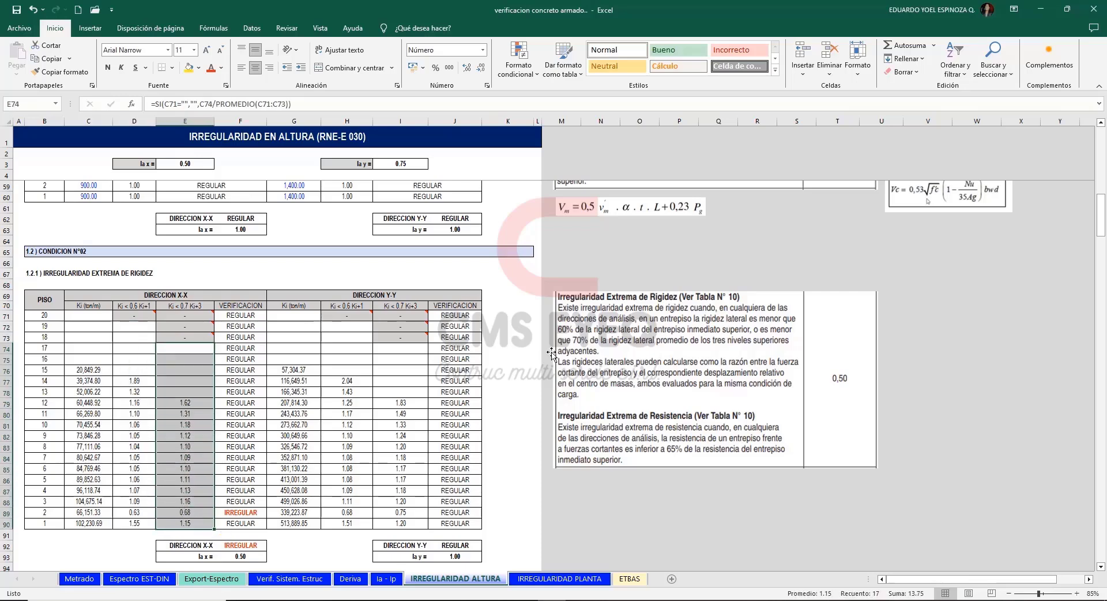
click(133, 513)
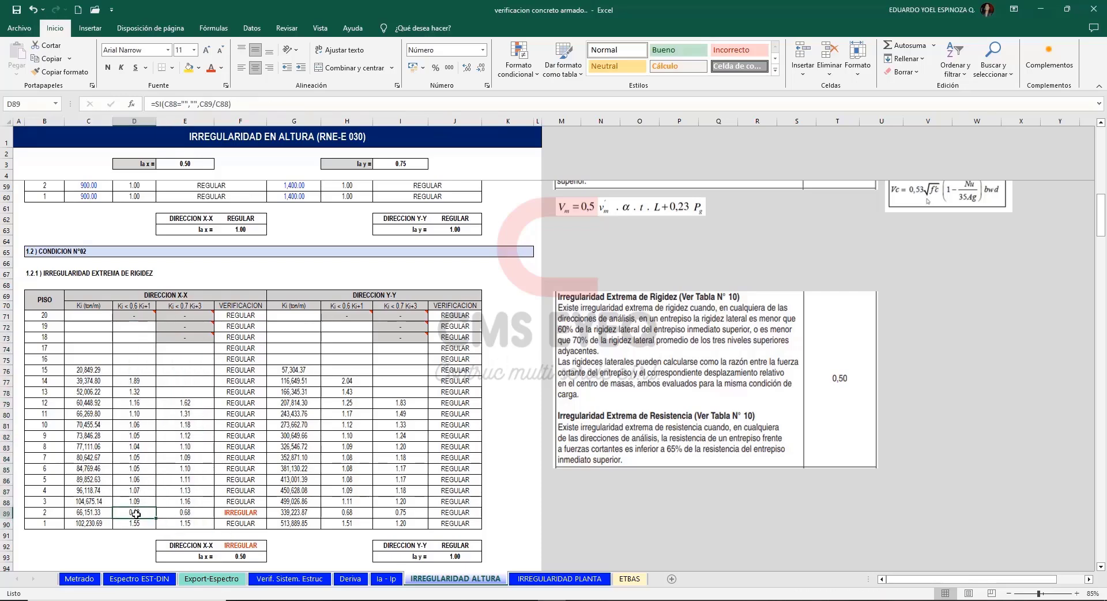
click(195, 513)
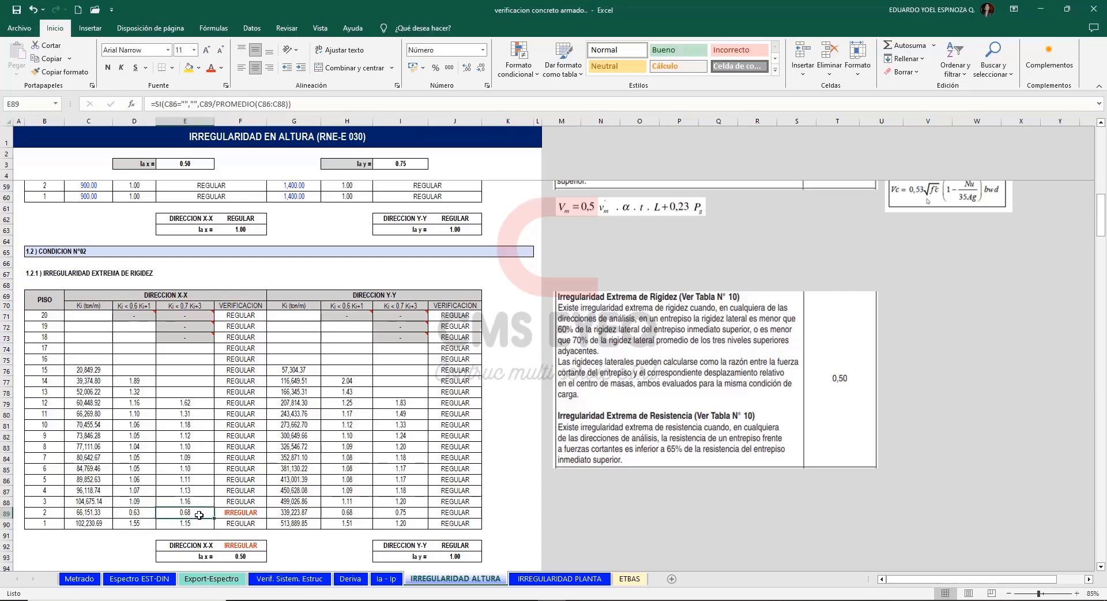
click(233, 513)
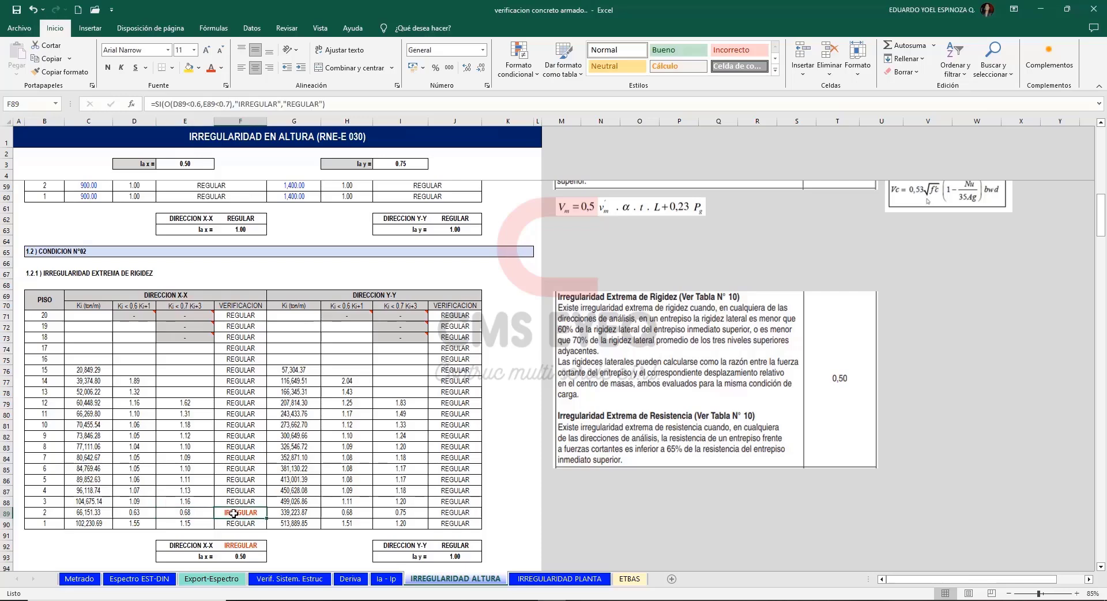
click(295, 515)
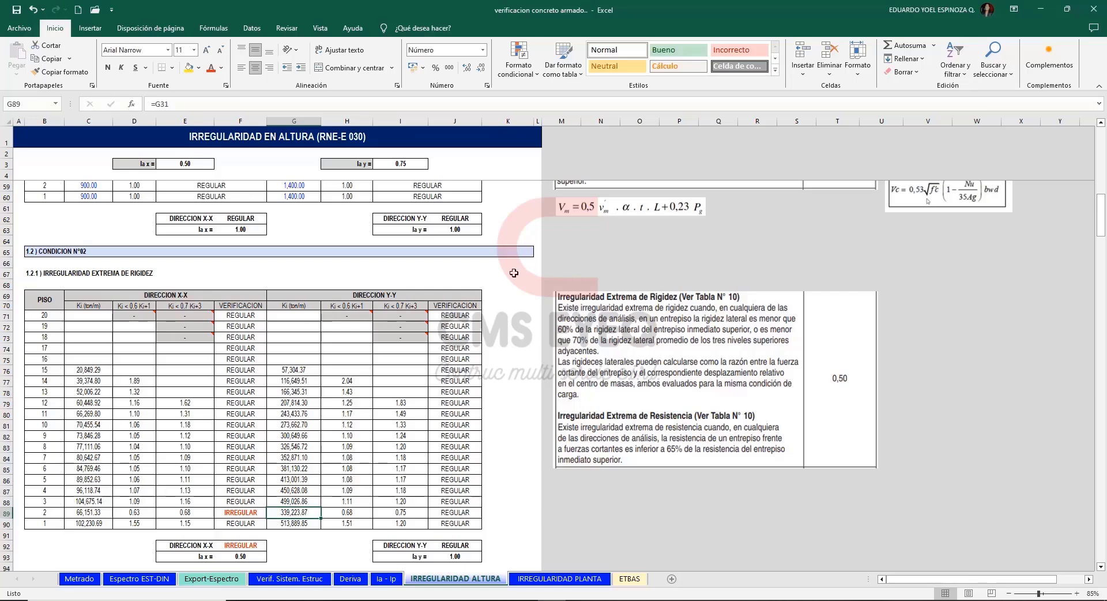
Review the extreme resistance irregularity table against the 65% criterion, including its X-X story resistances linked from the weak-story table.
scroll(514, 273, down, 3)
click(679, 425)
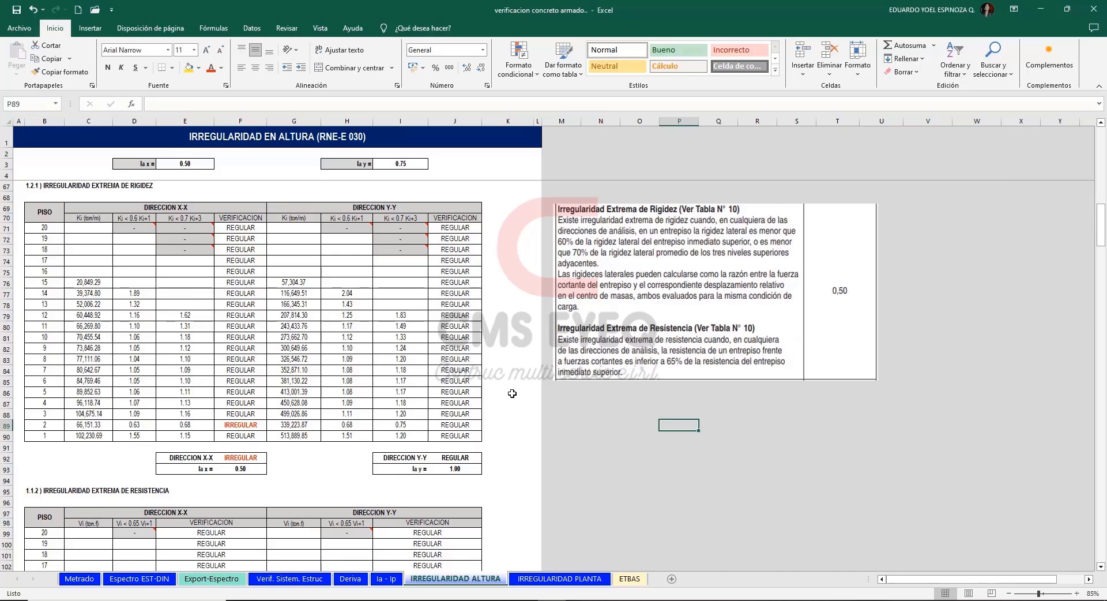
scroll(512, 393, down, 7)
drag(92, 328, 92, 522)
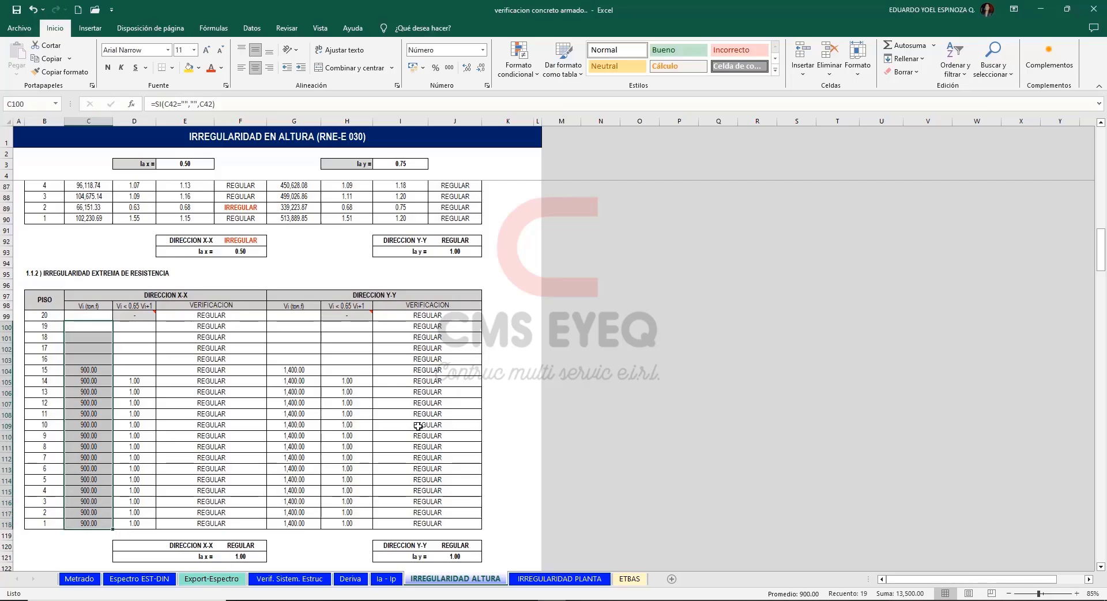
scroll(605, 421, up, 3)
click(649, 261)
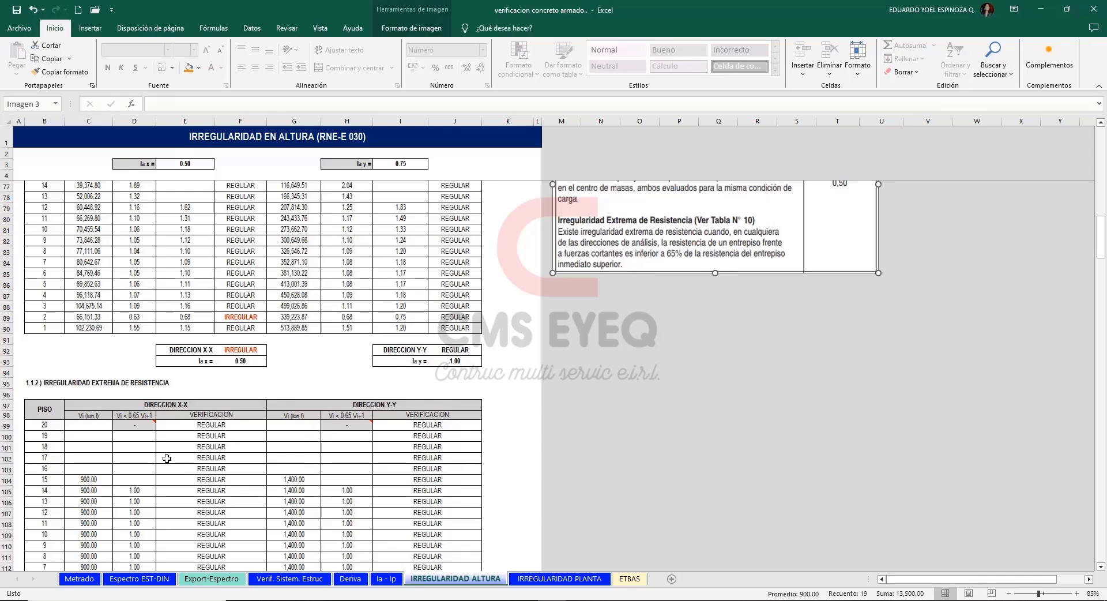
click(882, 512)
scroll(850, 294, down, 13)
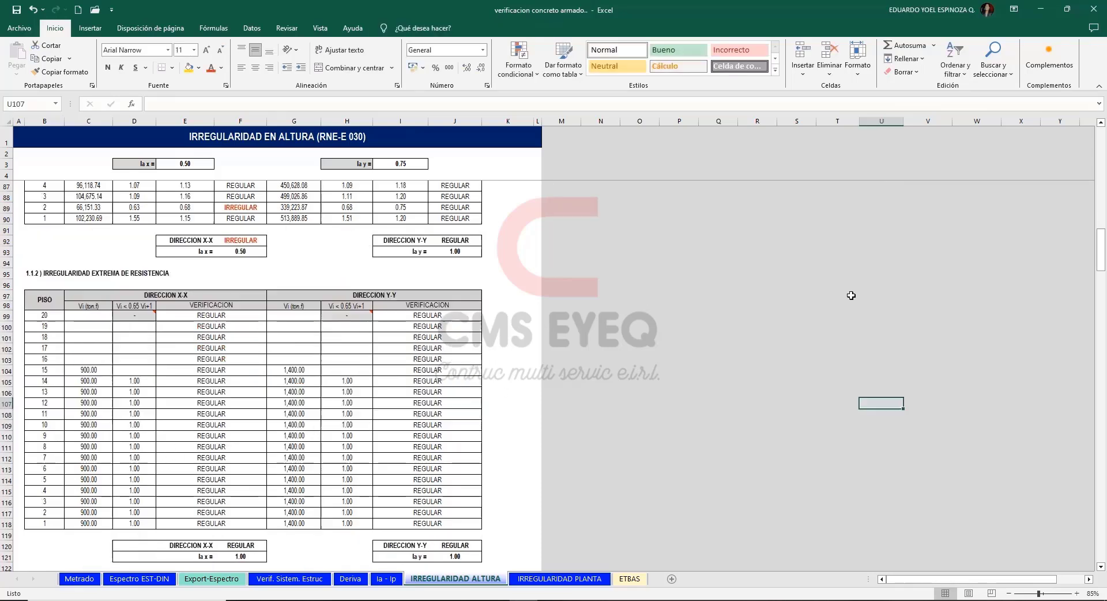
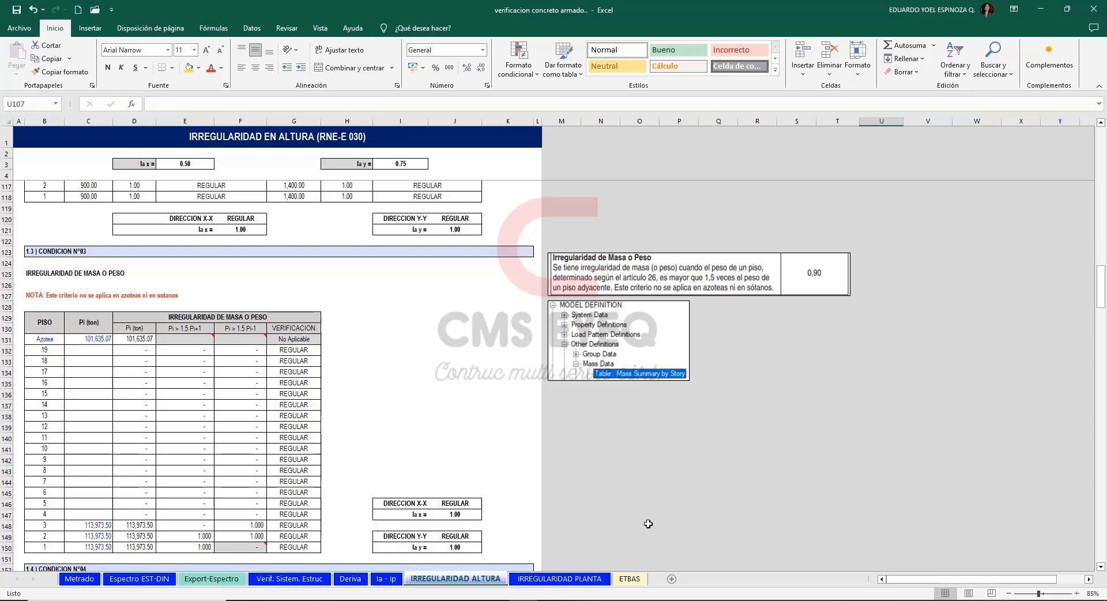
Consult Artículo 26 on weight estimation in the RNE E-030 PDF and return to the mass irregularity sheet in Excel.
click(637, 600)
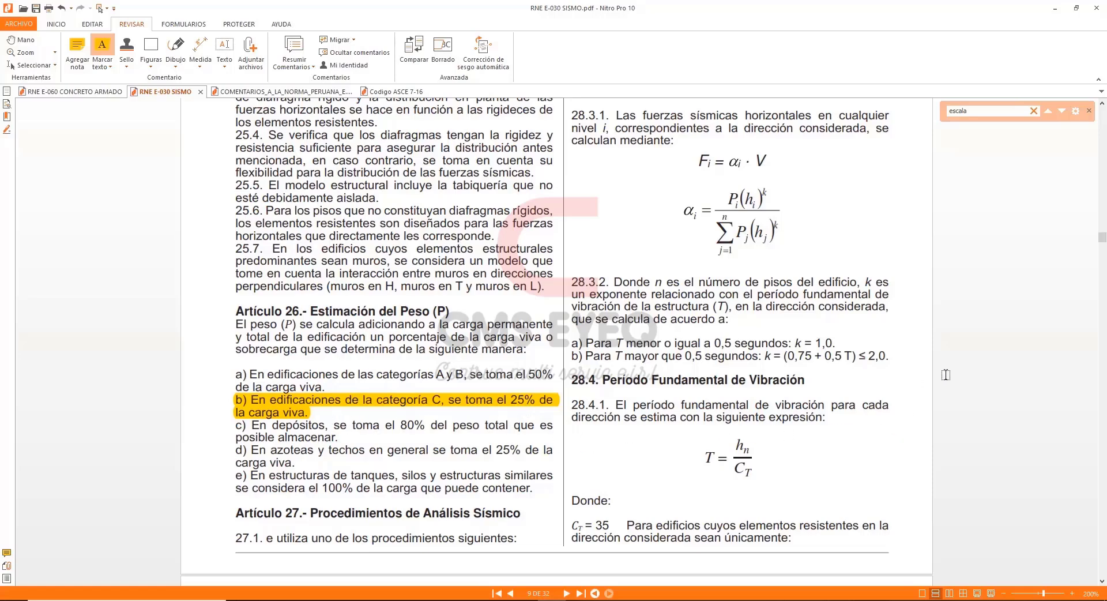
key(alt+Tab)
click(615, 459)
Switch to ETABS and show the Mass Summary by Story table from the model definition's mass data.
key(alt+Tab)
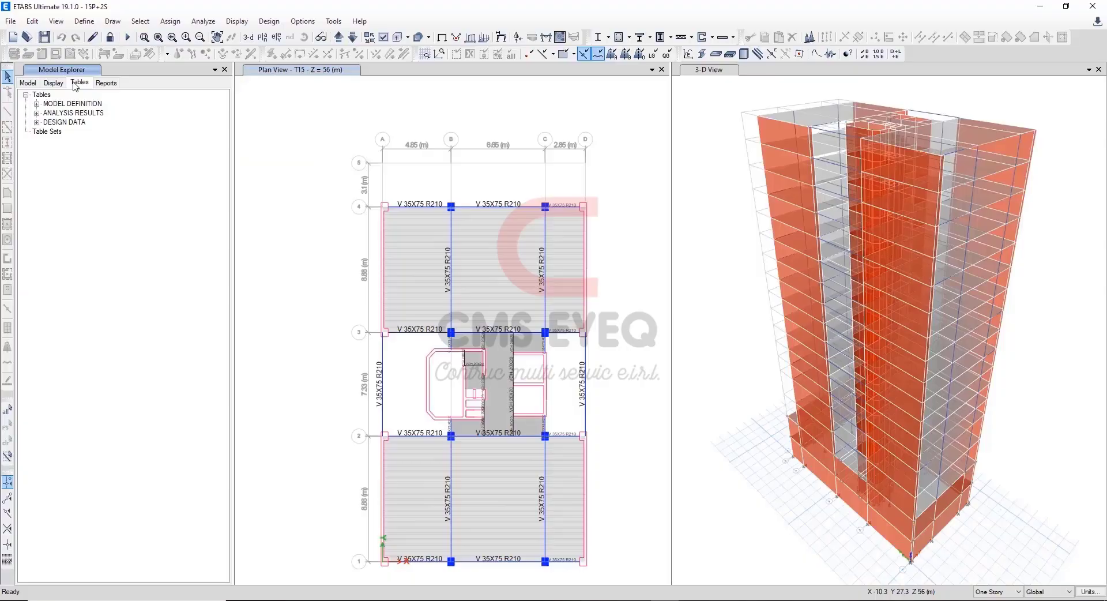
click(39, 108)
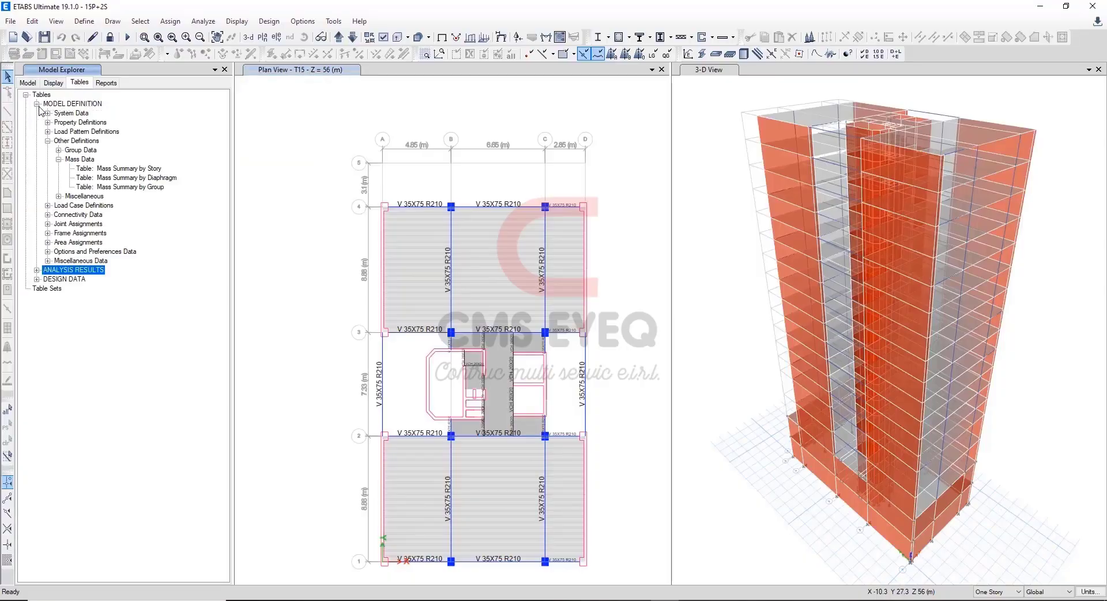
click(147, 171)
right_click(147, 173)
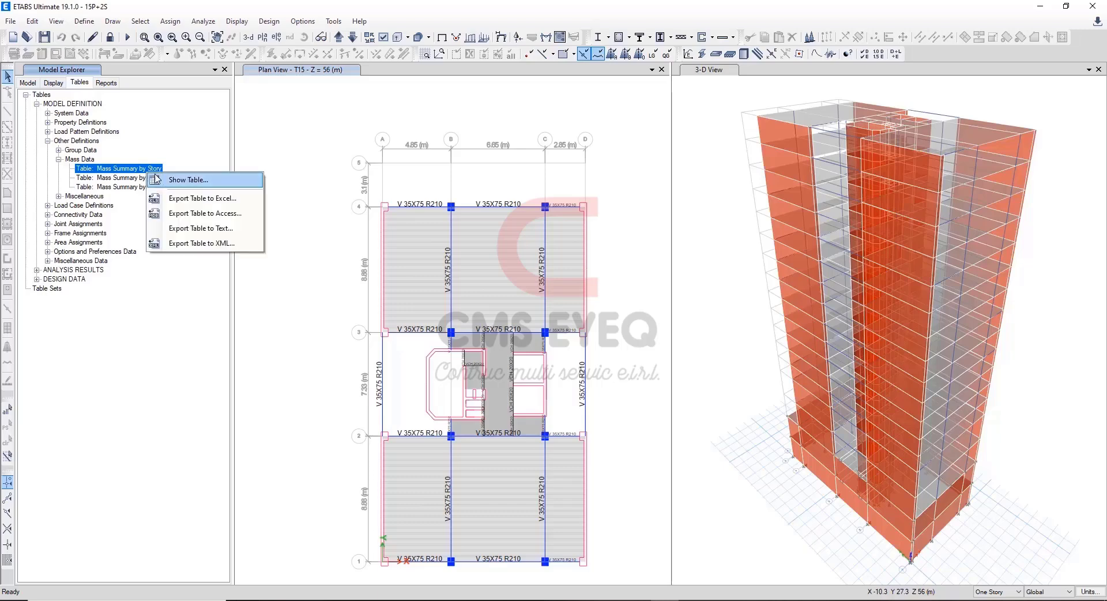
click(218, 180)
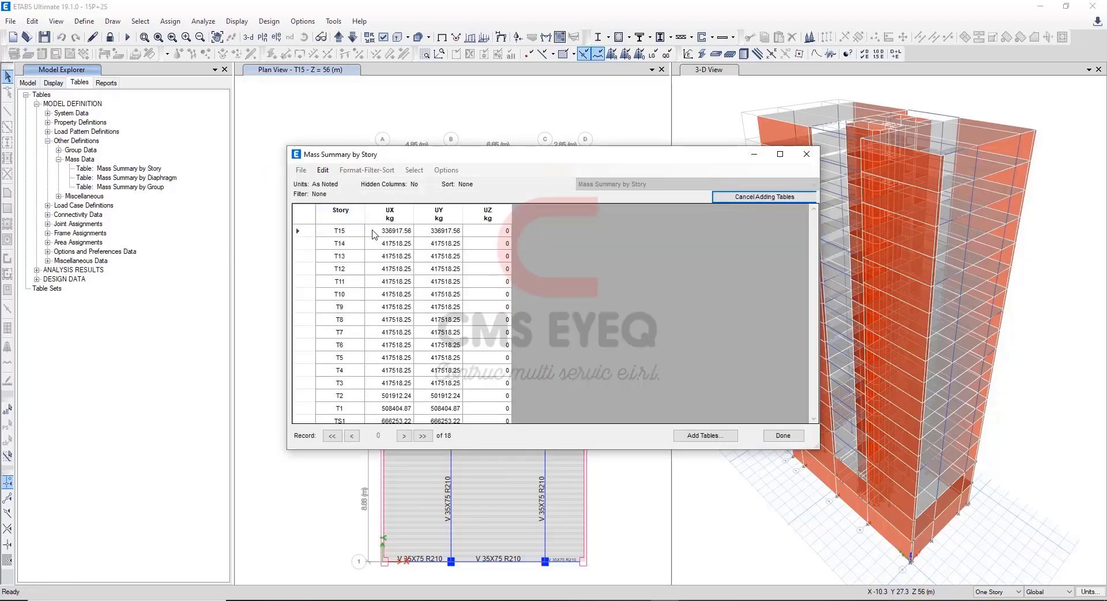
Copy the UX masses of stories T15 to T1 into Excel's Pi (ton) column for floors 15 to 1, keeping the destination formatting.
click(407, 231)
drag(407, 230, 390, 410)
key(ctrl+c)
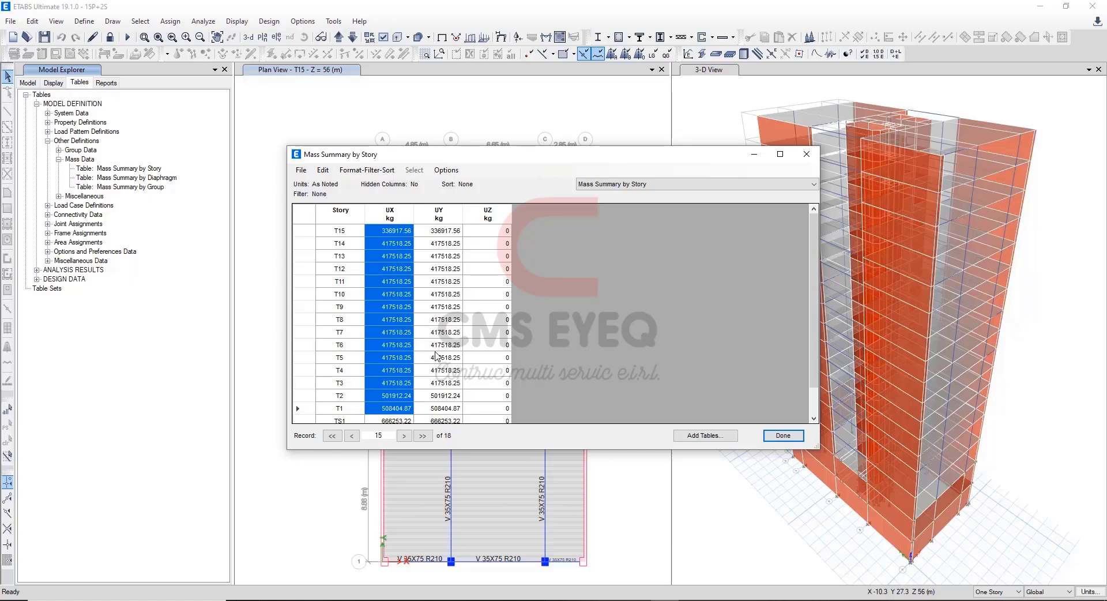
click(523, 600)
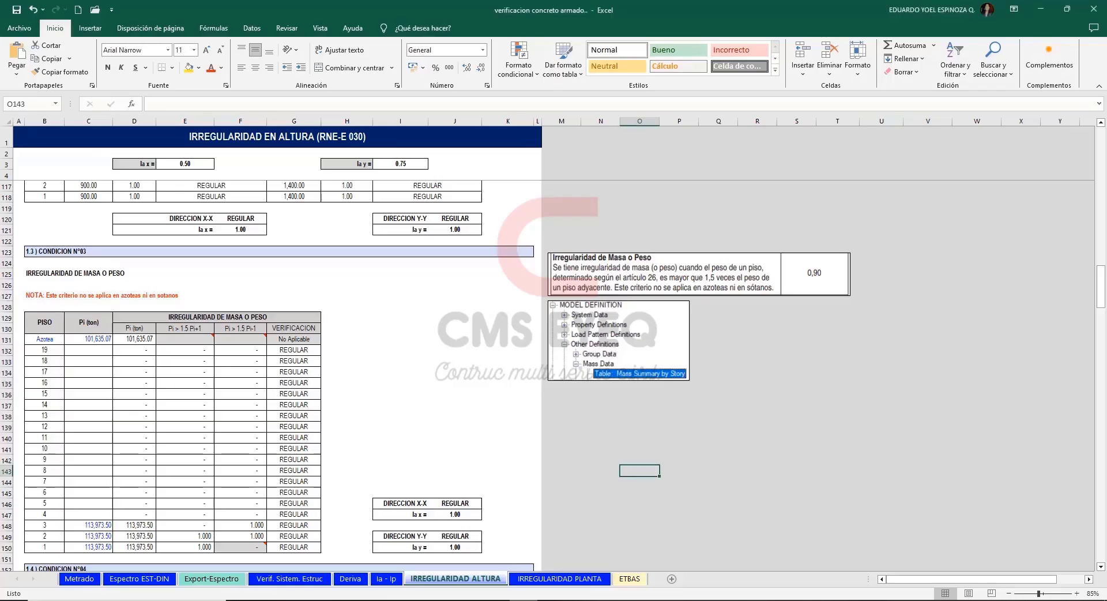
click(88, 393)
key(ctrl+v)
click(134, 563)
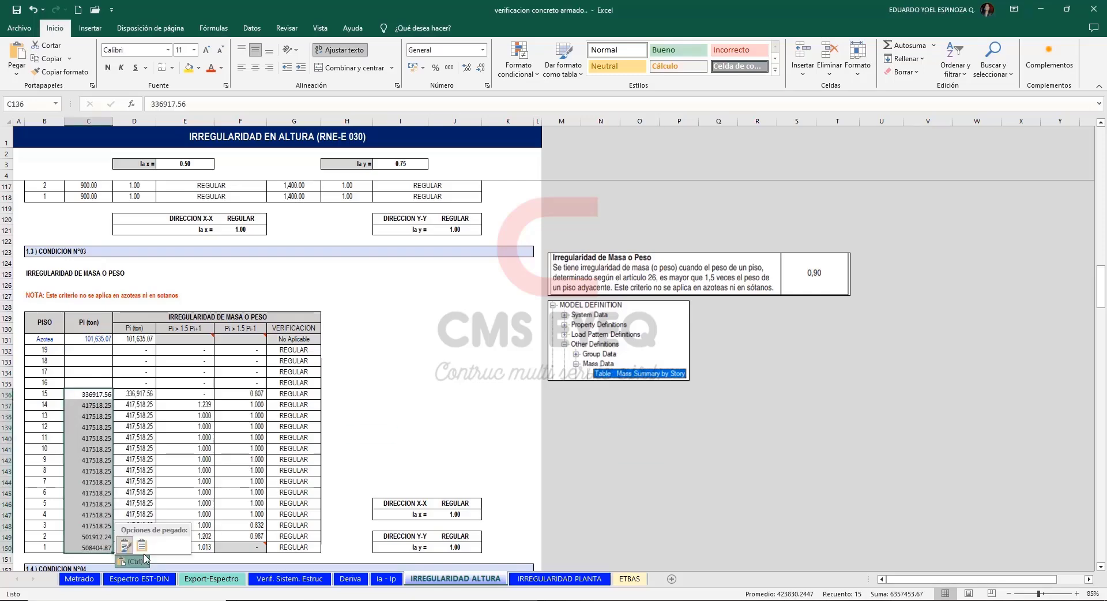
click(142, 544)
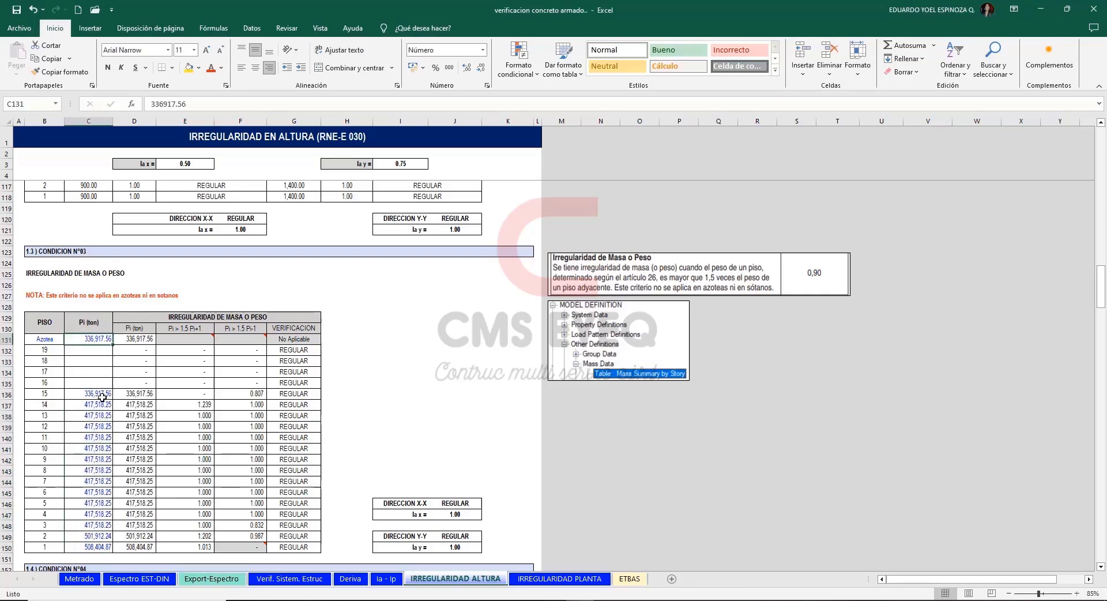
Copy floor 15's Pi weight into the Azotea row of the mass irregularity table.
click(102, 395)
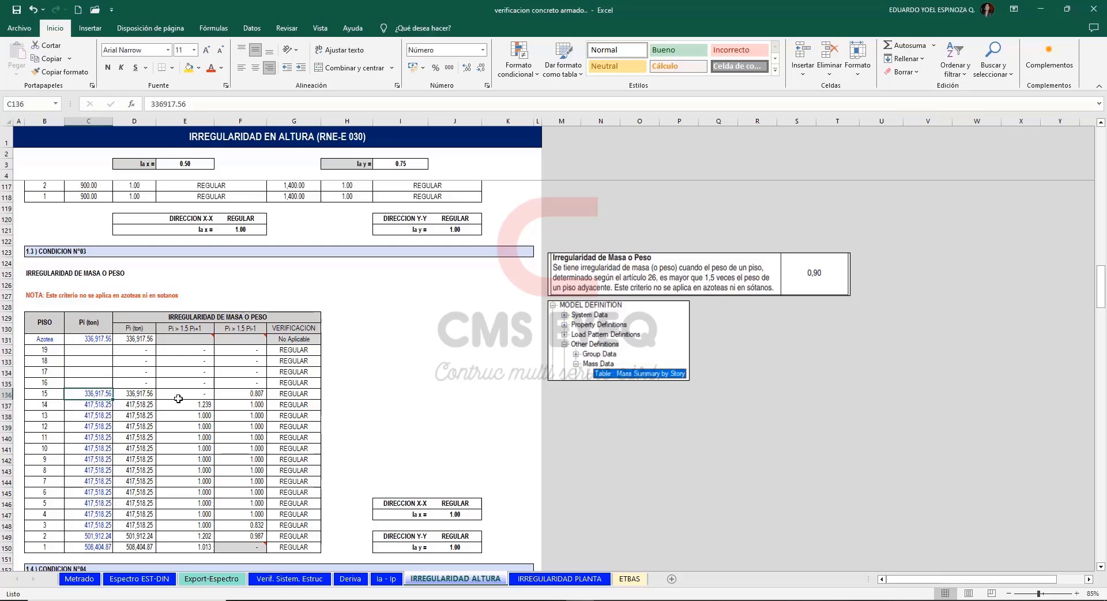
key(ctrl+c)
click(90, 339)
key(ctrl+v)
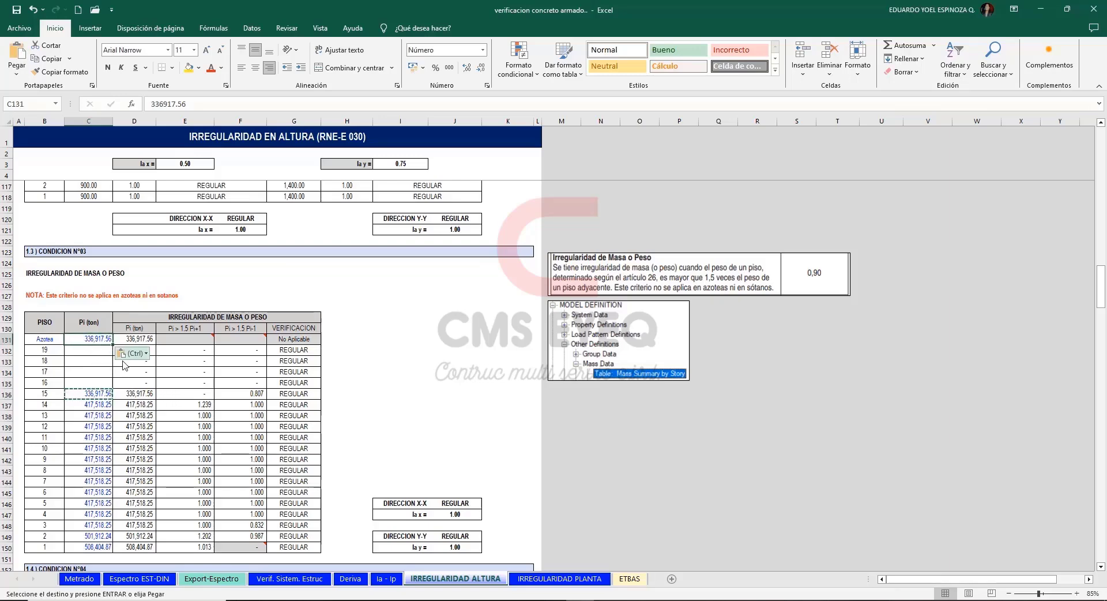
click(131, 353)
click(122, 429)
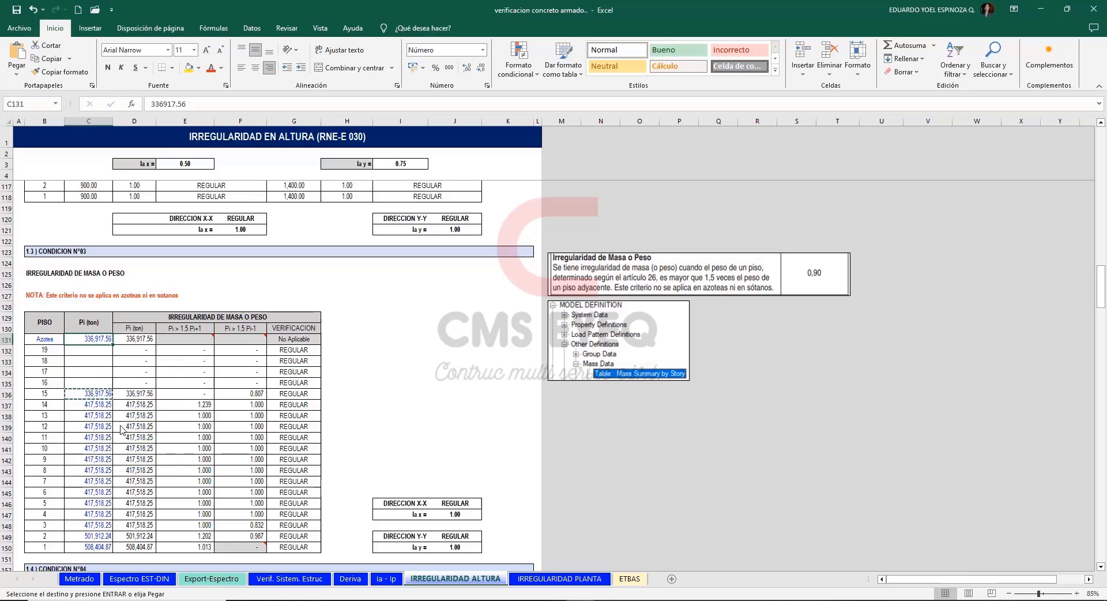
key(Escape)
Clear floor 15's Pi weight in cell C136.
click(98, 394)
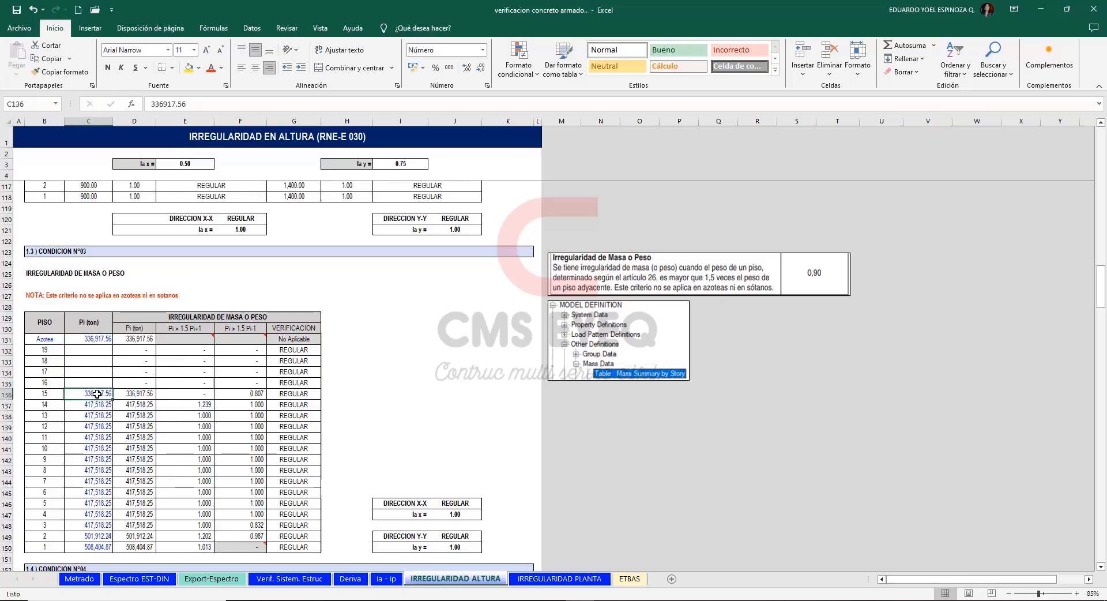
key(Delete)
click(353, 394)
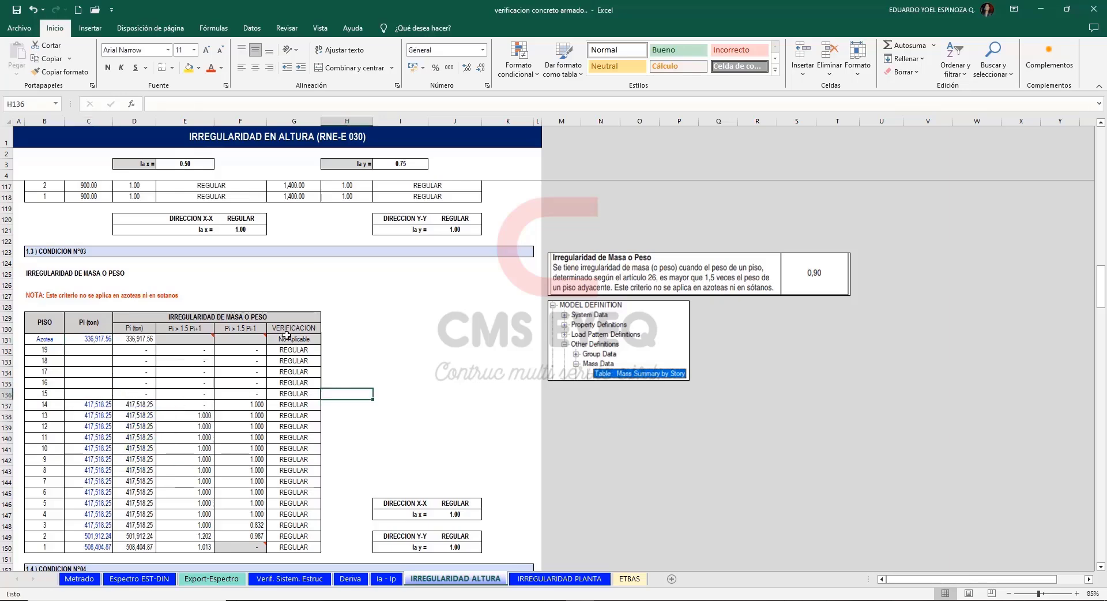
Review the Azotea row and floor 2's adjacent-floor ratios in the mass irregularity table.
drag(286, 335, 45, 339)
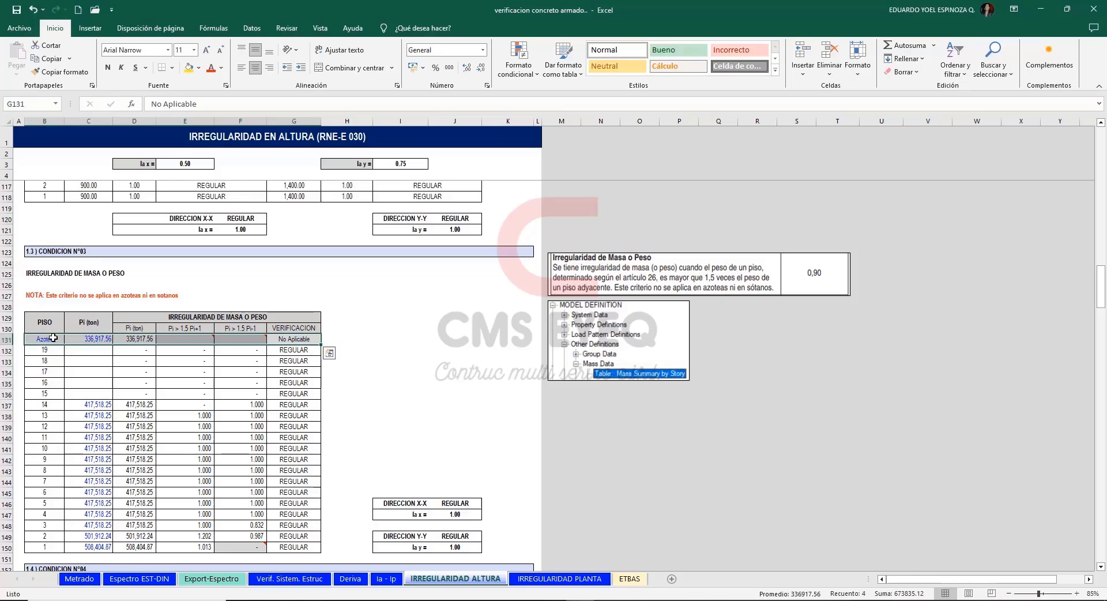
click(400, 349)
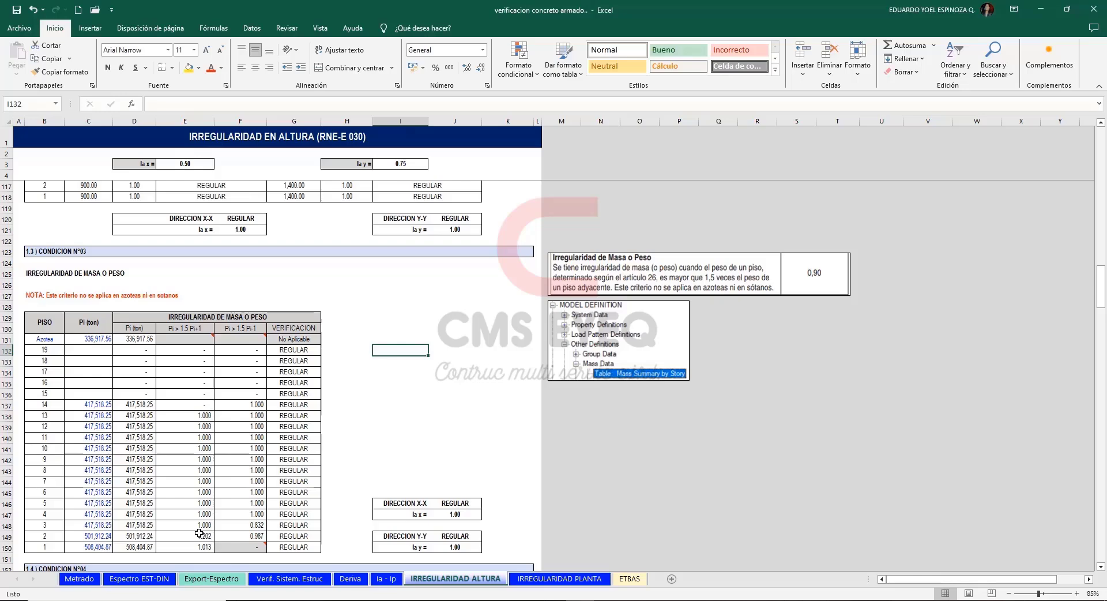
drag(199, 533, 254, 538)
click(433, 416)
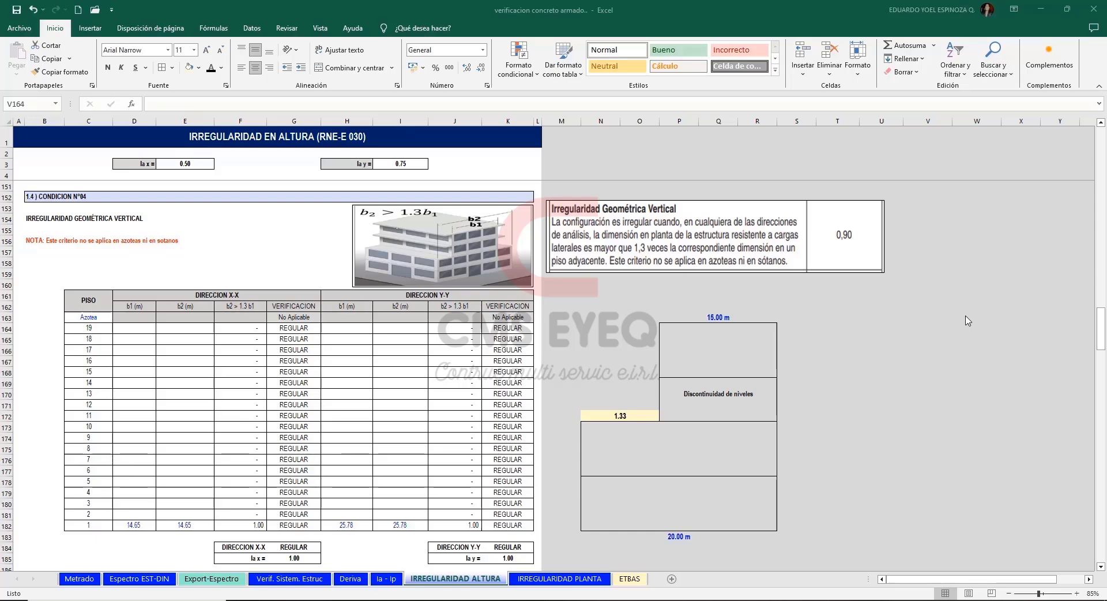
Examine the level discontinuity example in section 1.4, including its base width, upper width and the ratio formula between them.
click(728, 537)
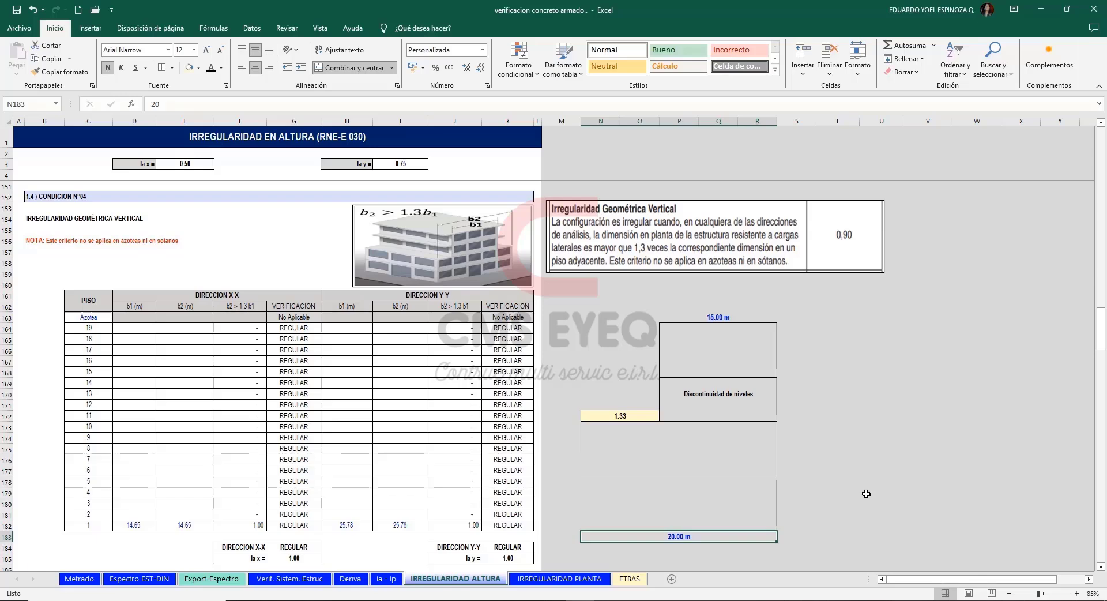
click(739, 317)
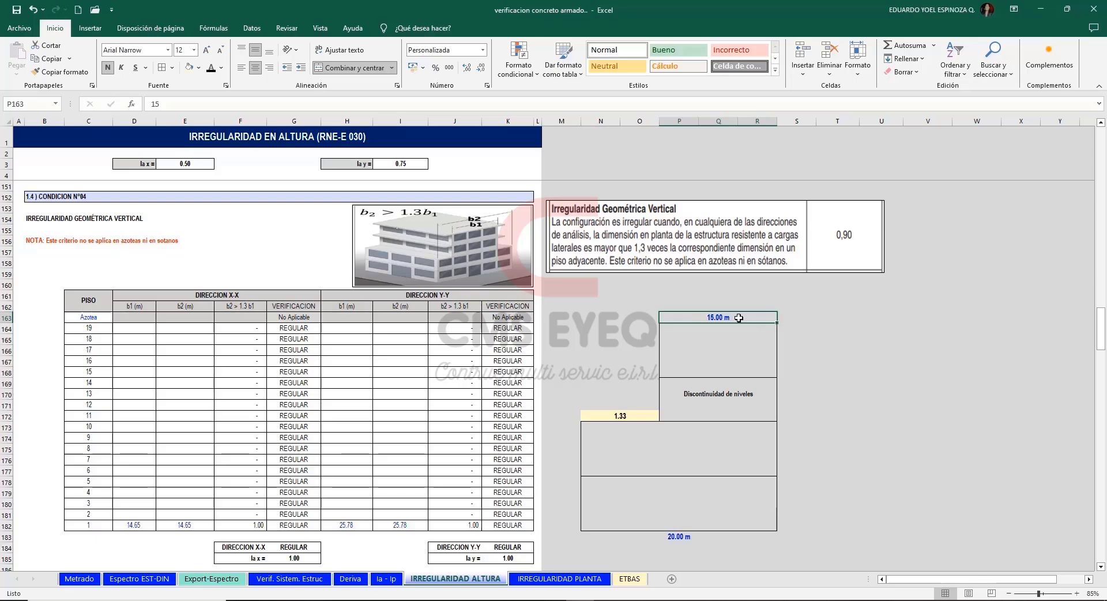
click(619, 416)
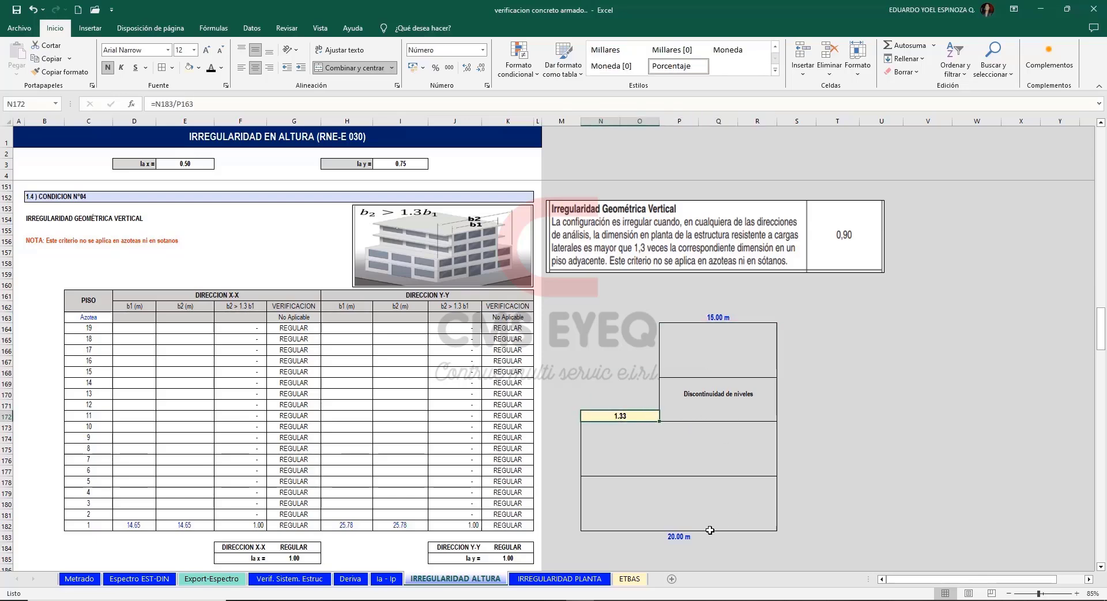
click(690, 538)
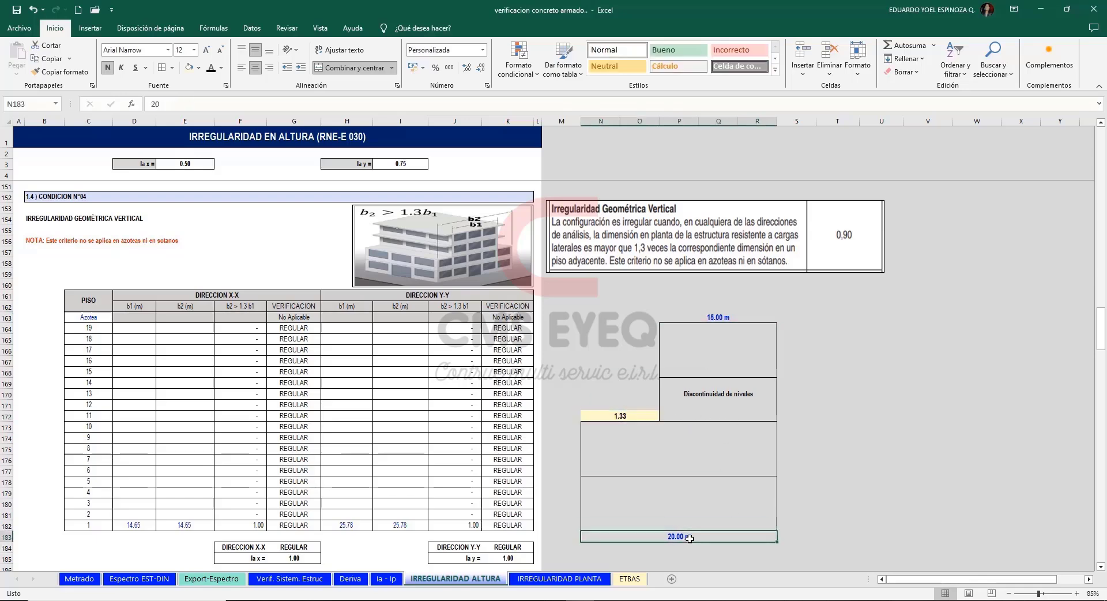
click(718, 315)
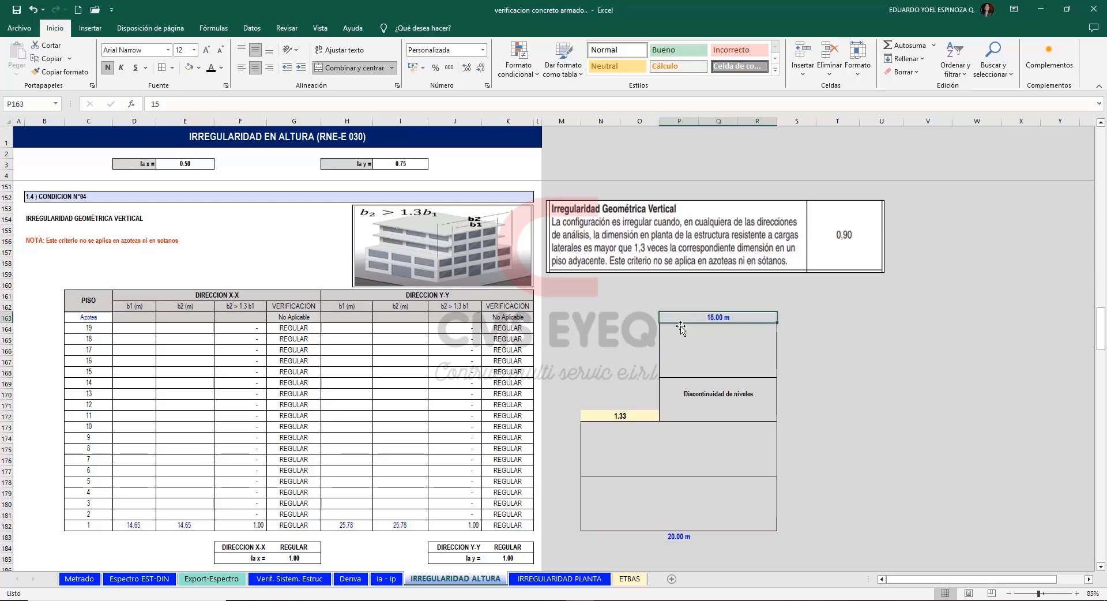
click(628, 413)
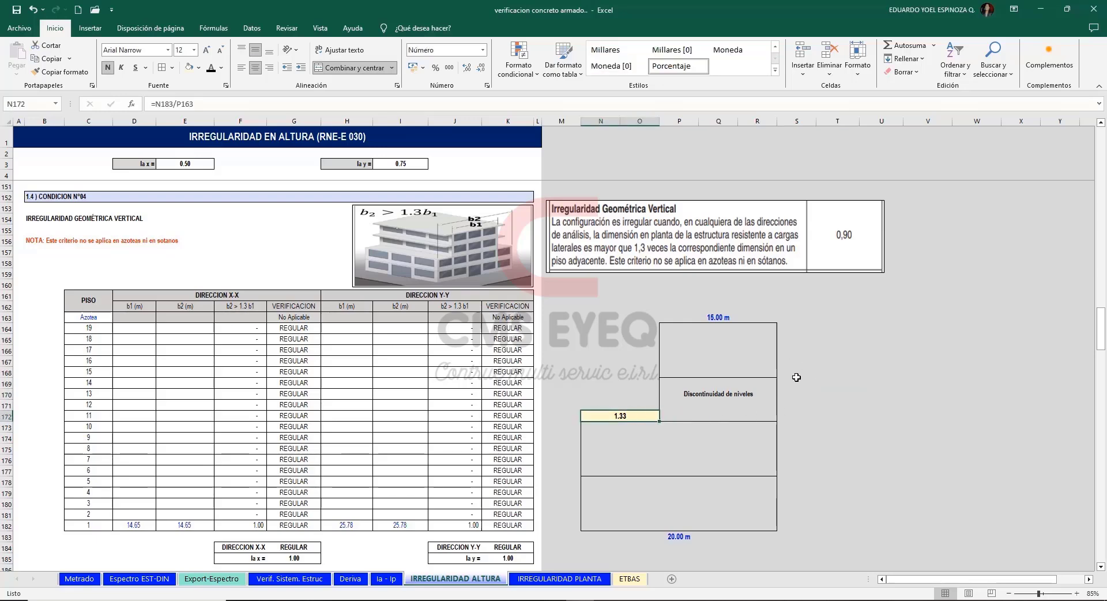
Set the example's upper width in cell P163 to 16 m and check the width ratio in N172.
click(728, 317)
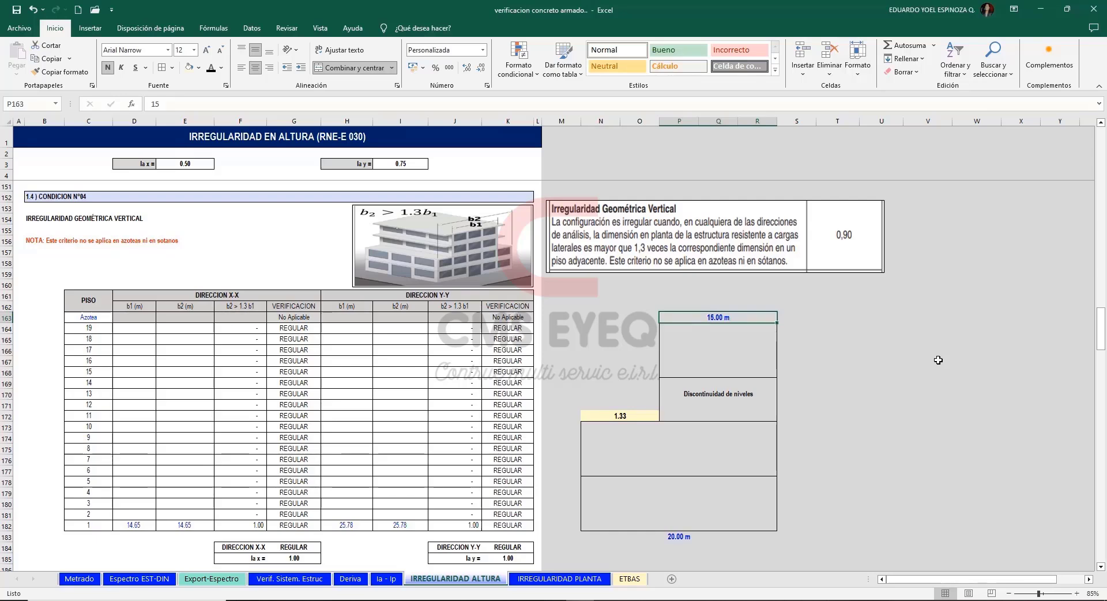
text(16)
key(Return)
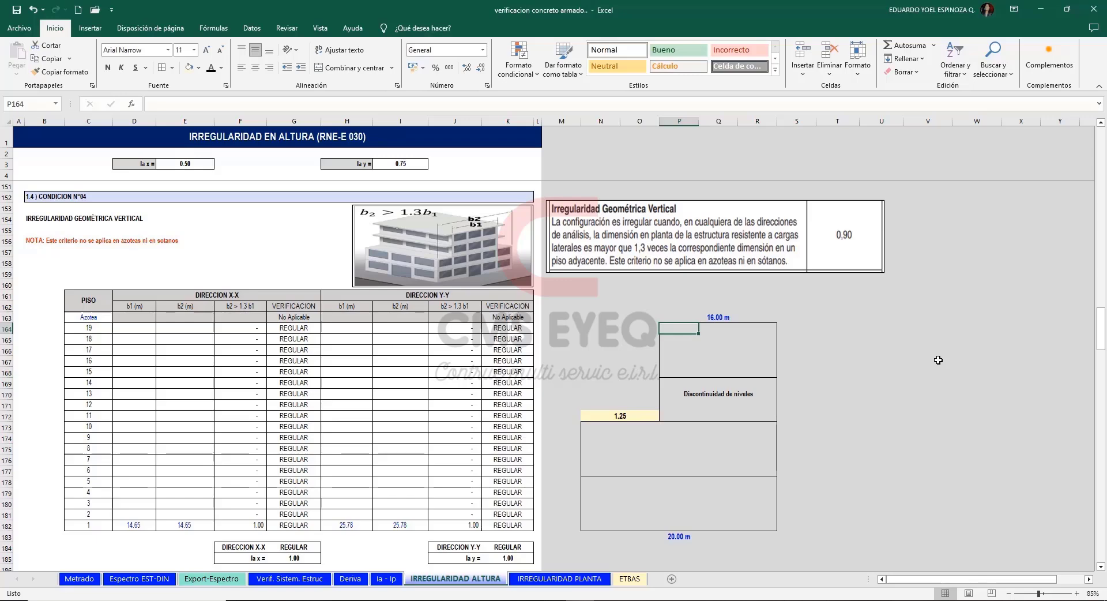
click(624, 415)
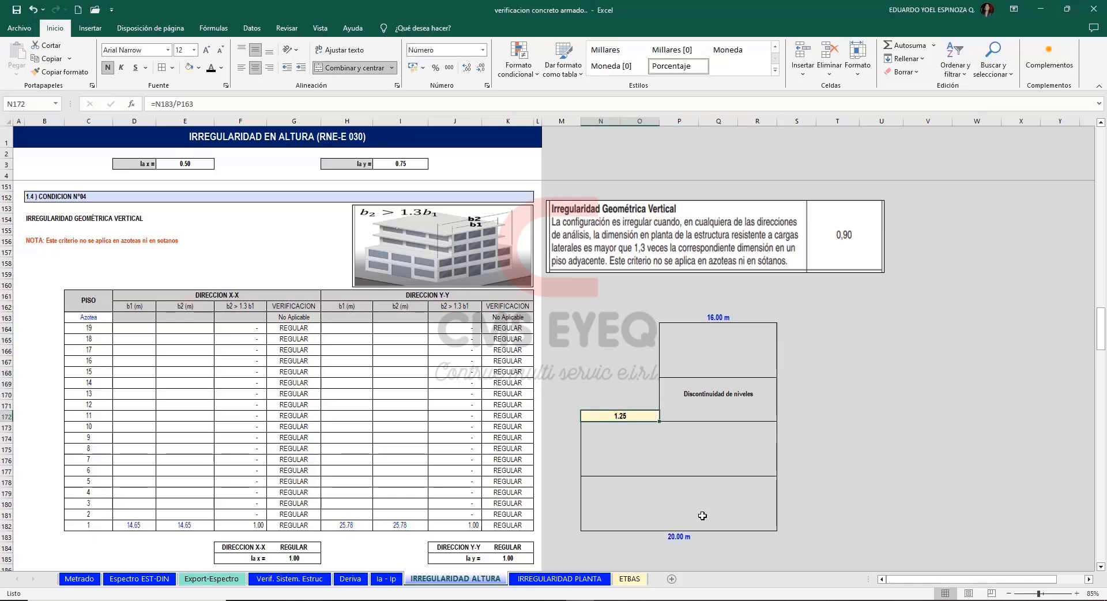
Switch to the AutoCAD architecture drawing and read the typical floor plan's overall X-X width dimension.
click(637, 600)
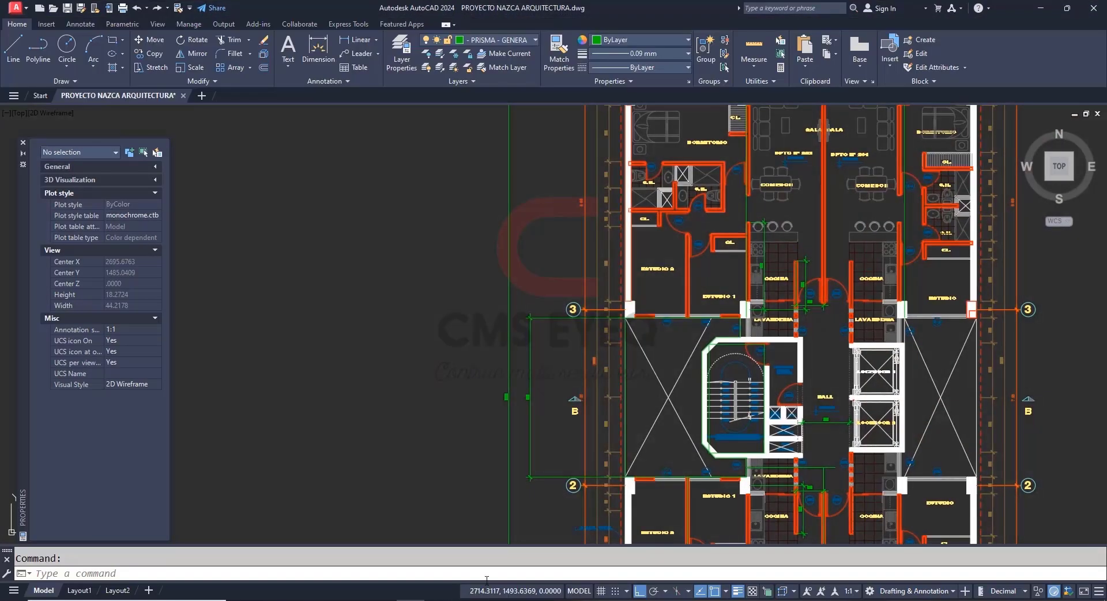
scroll(519, 515, up, 5)
scroll(638, 217, down, 5)
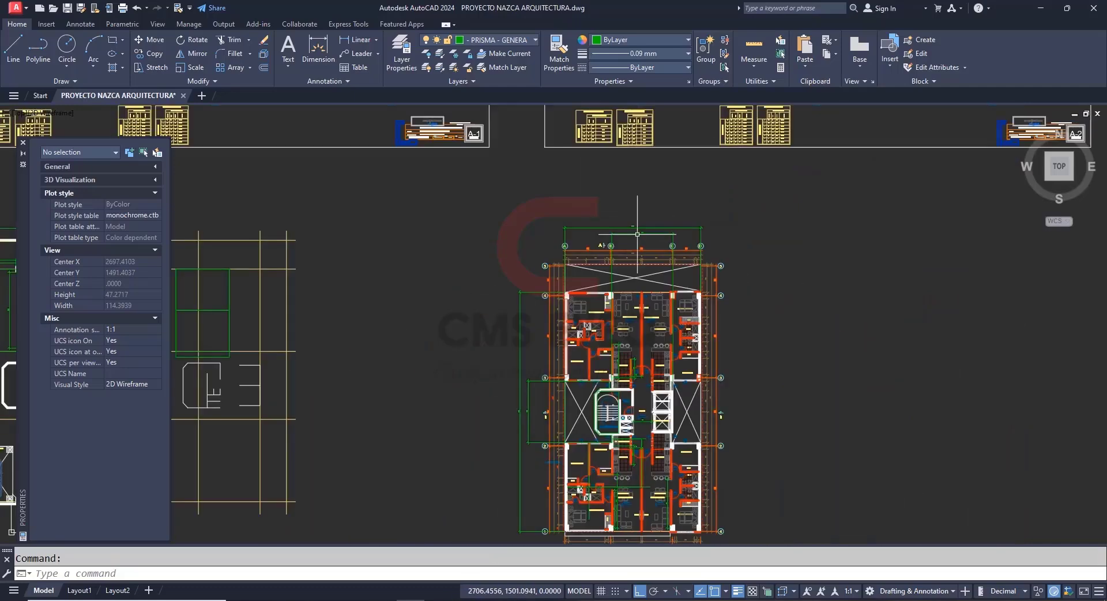
scroll(648, 217, up, 5)
click(626, 194)
scroll(586, 197, up, 4)
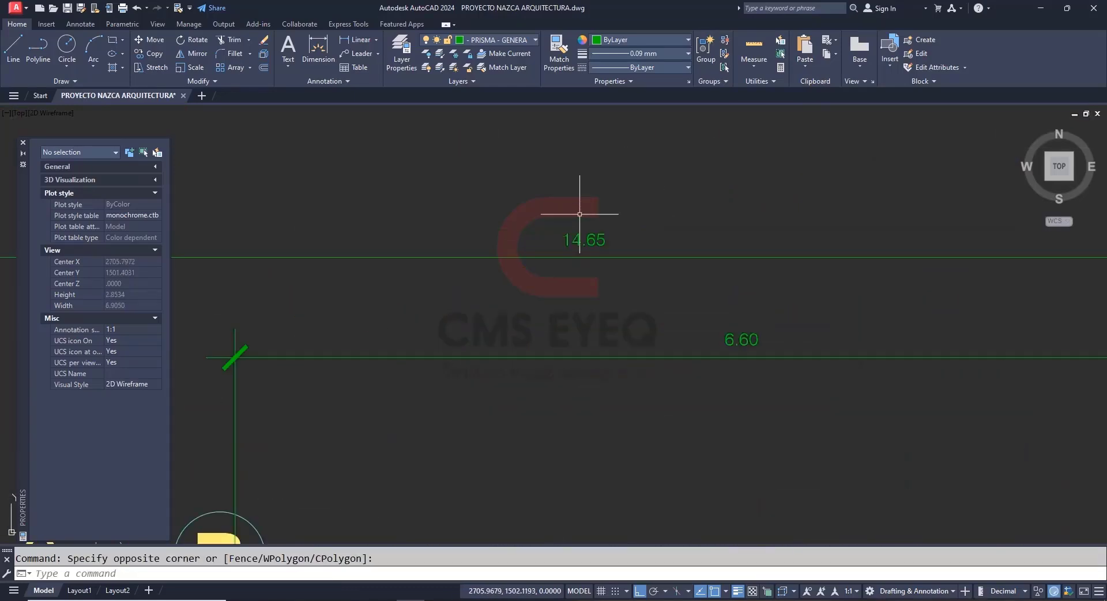
scroll(585, 199, down, 6)
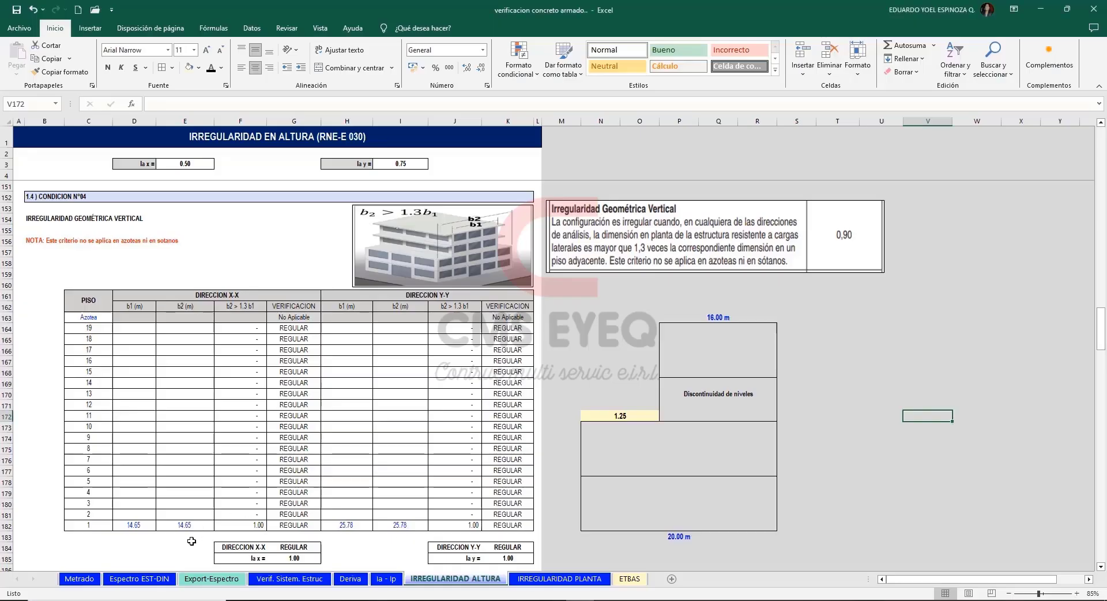
Compare floor 1's X-X b1 and b2 dimensions in Excel with the b2 > 1.3 b1 illustration.
click(139, 525)
drag(135, 306, 185, 306)
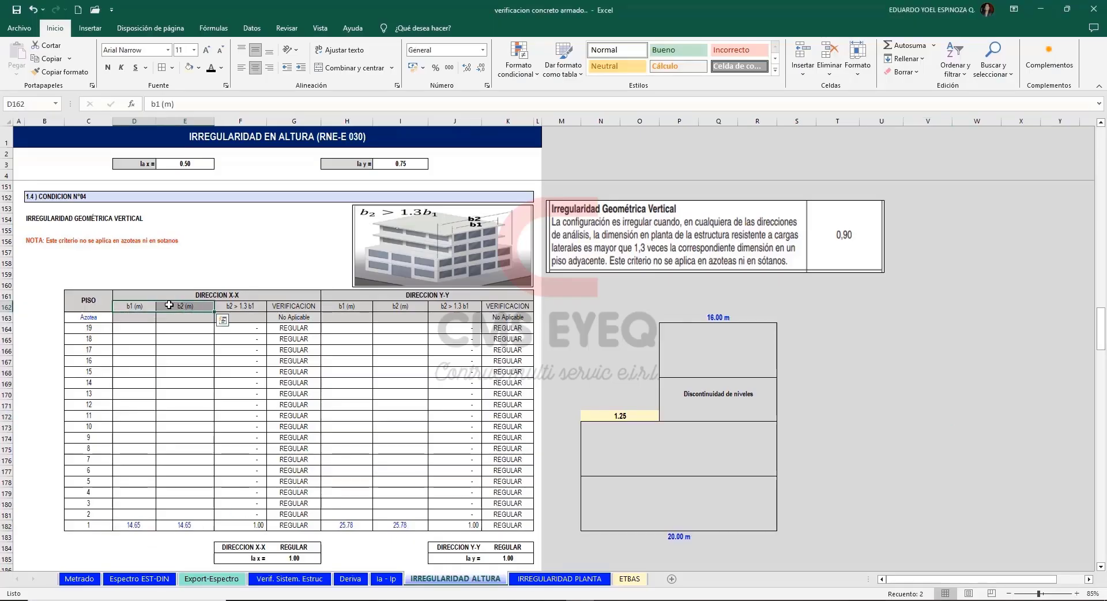
click(495, 240)
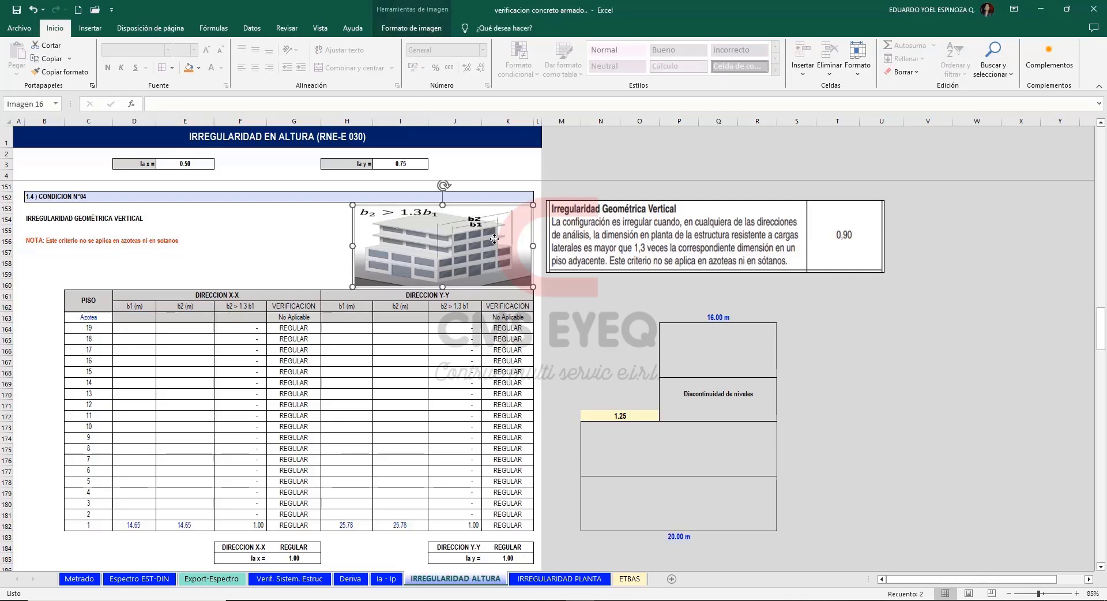
click(182, 526)
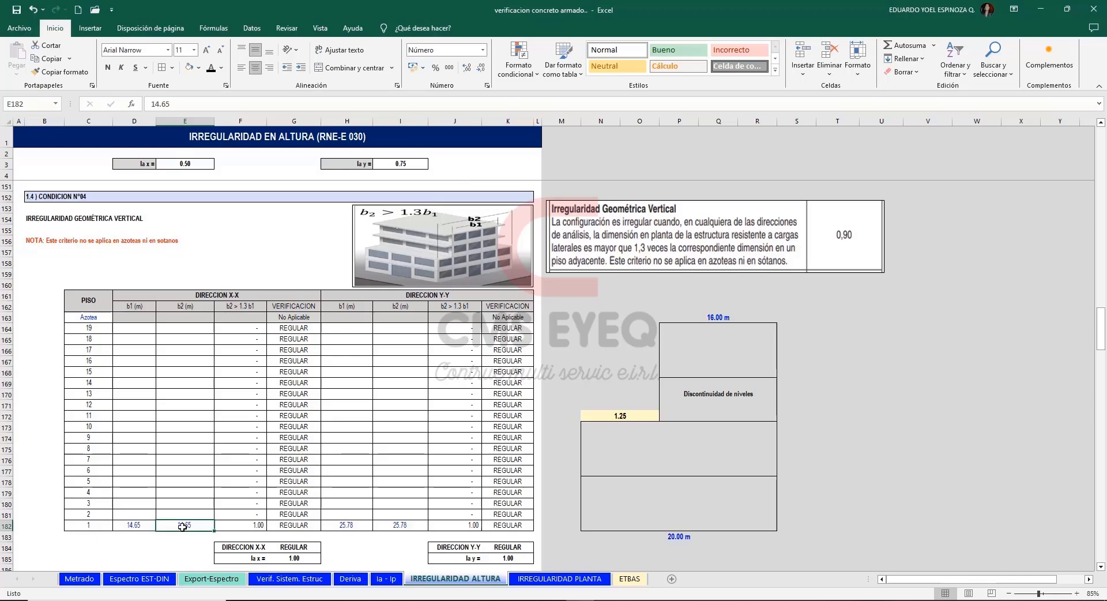
click(151, 526)
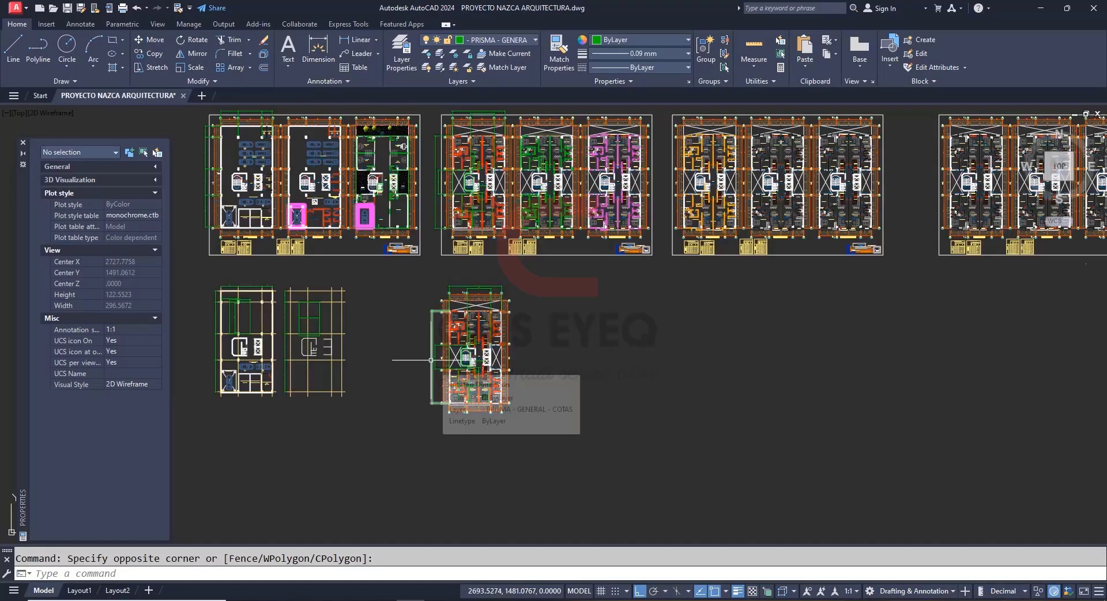
Read the plan's overall Y-Y length in the AutoCAD drawing and check floor 1's Y-Y b1 and b2 values in Excel.
scroll(424, 355, up, 3)
scroll(430, 334, up, 3)
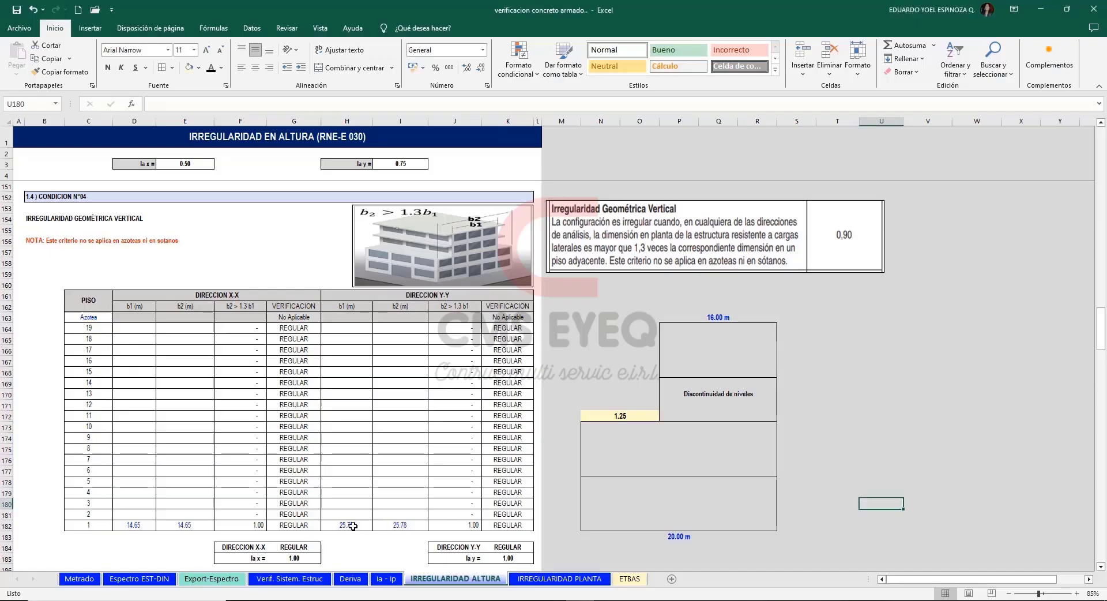
drag(352, 526, 407, 526)
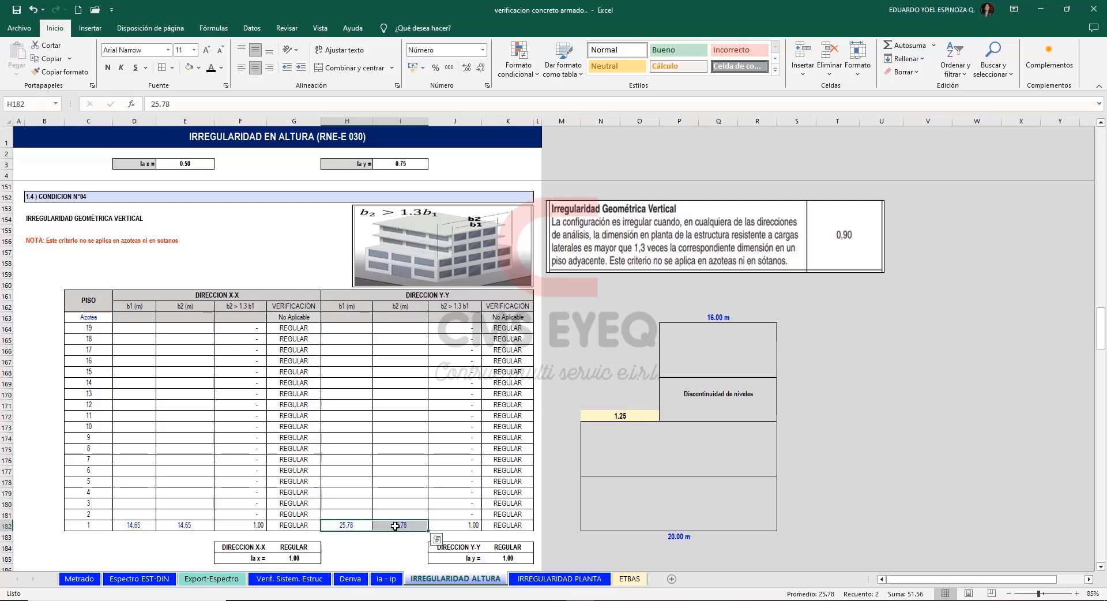
Fill floor 1's b1 and b2 dimensions up through floor 14 for both the X-X and Y-Y directions.
drag(133, 525, 201, 378)
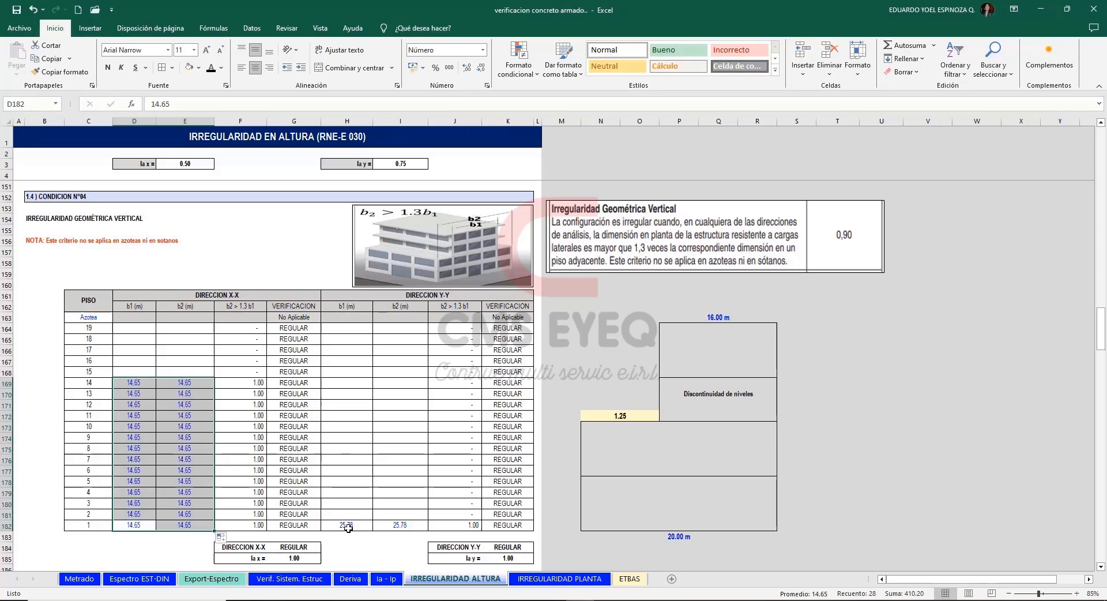
drag(348, 528, 425, 383)
click(872, 393)
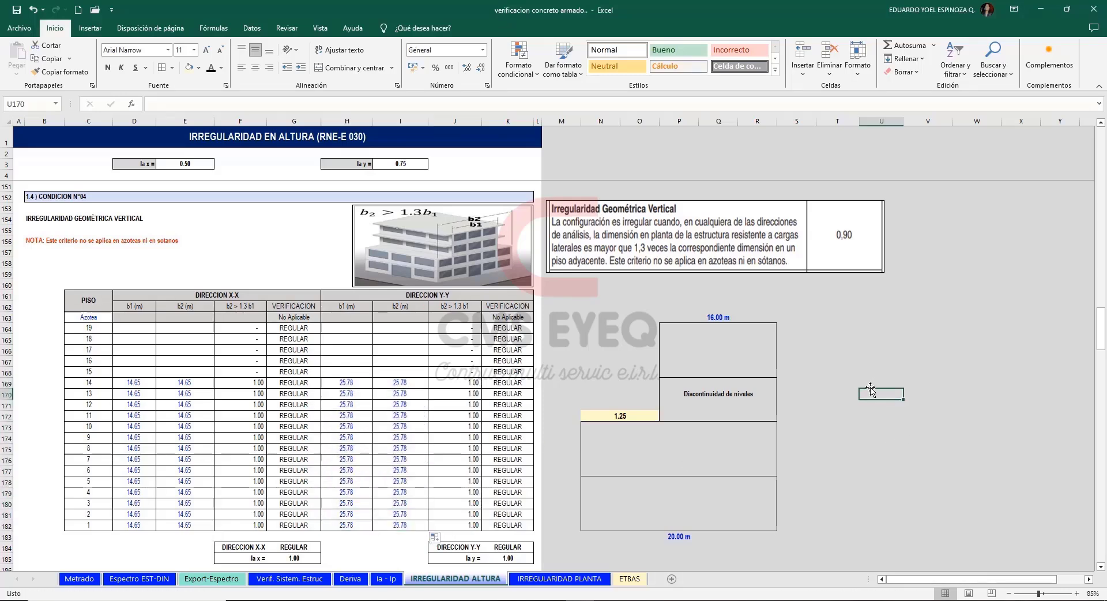
Examine the Condition N°05 criterion for discontinuity in resisting systems, its factor and the diagram of offset e and dimension b.
scroll(842, 343, down, 5)
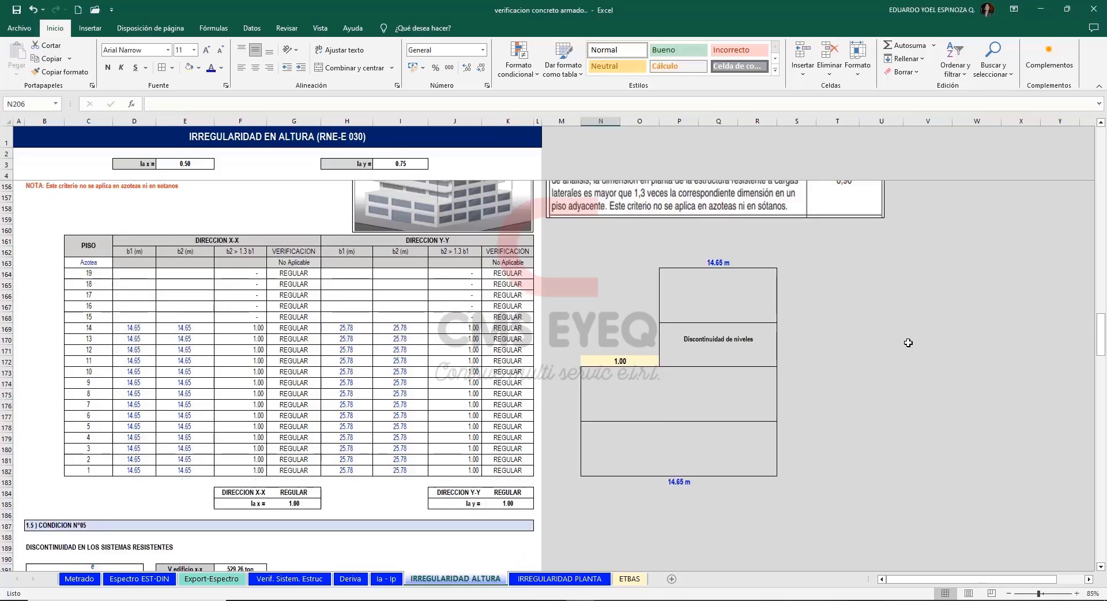
scroll(907, 342, down, 4)
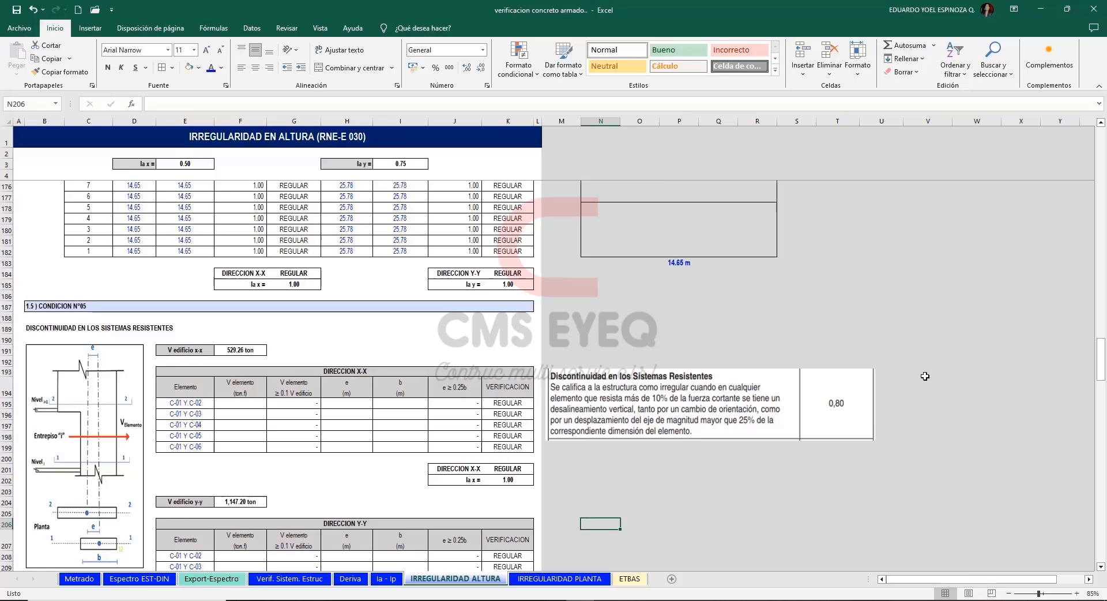
scroll(941, 358, down, 3)
scroll(941, 358, down, 1)
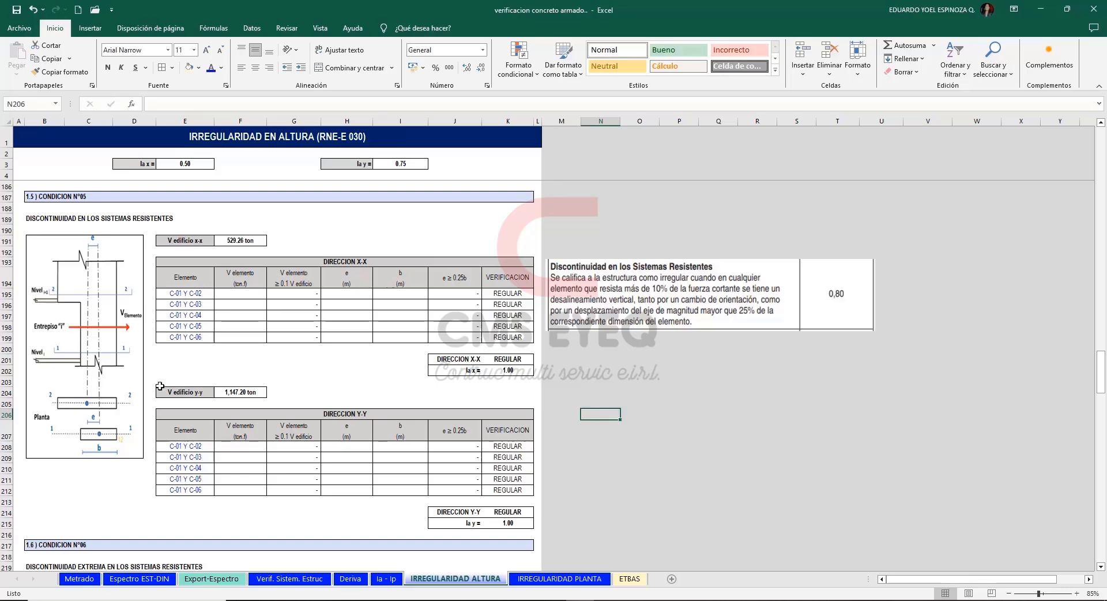
click(103, 344)
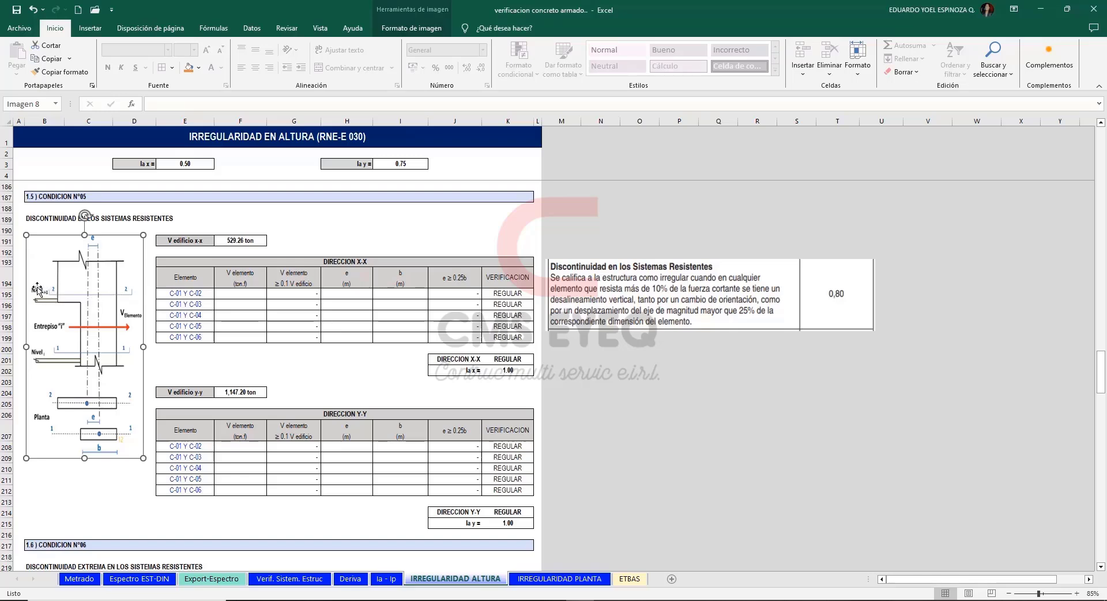
click(590, 405)
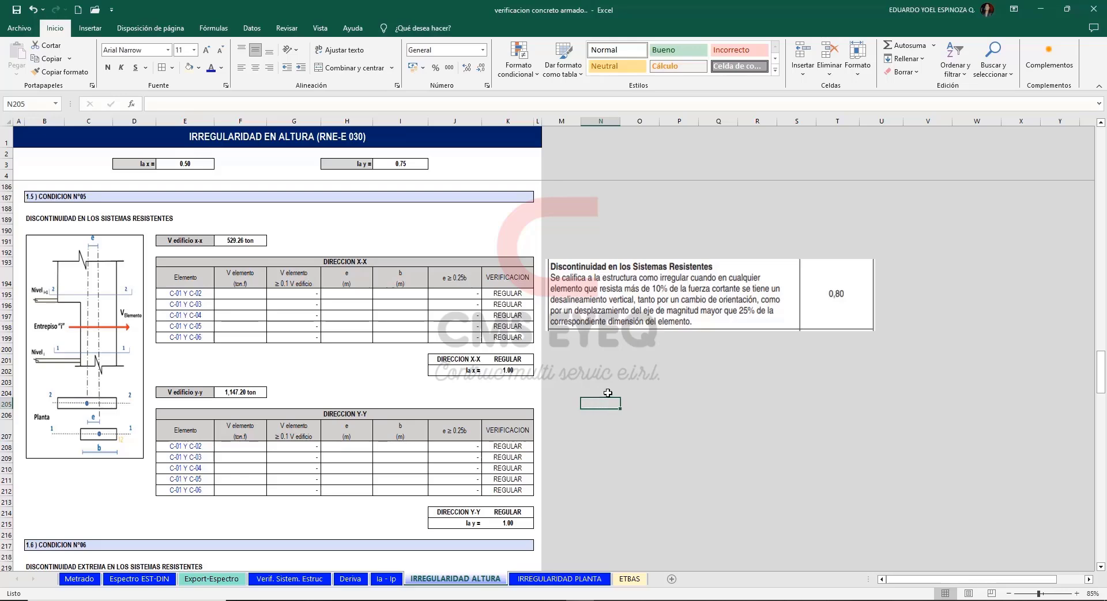
click(646, 374)
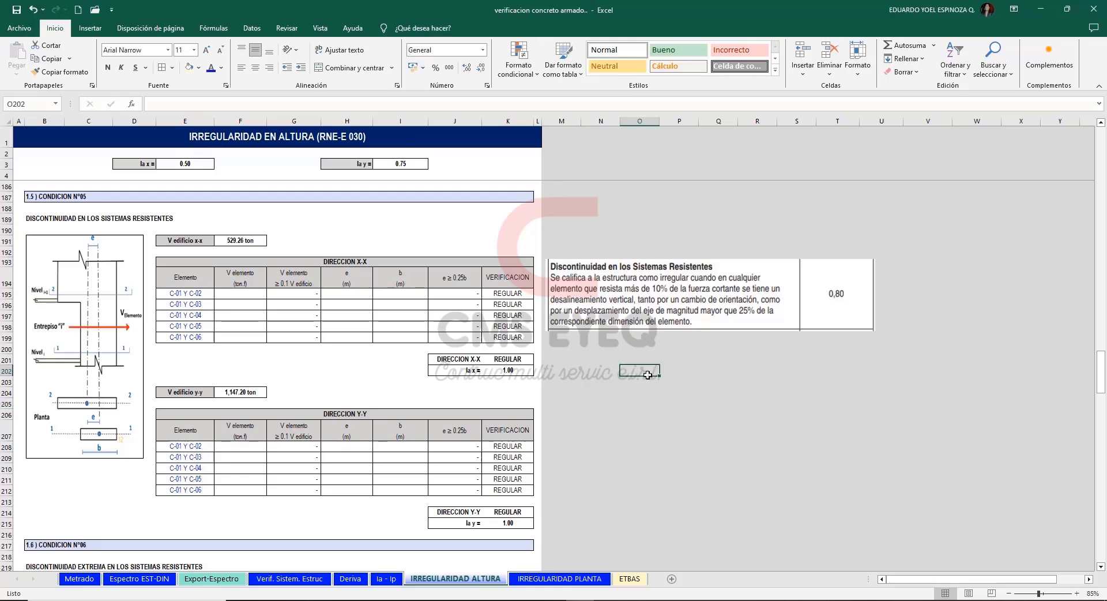
click(86, 324)
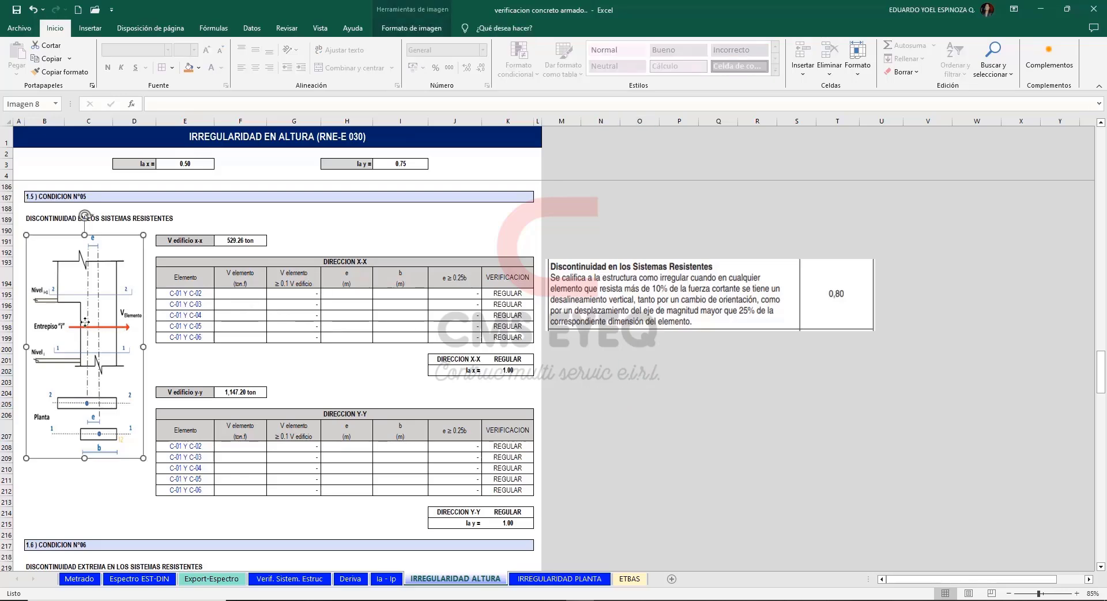
Enter a 60 ton element shear for C-01 Y C-02 in the Condition N°05 X-X table and check its ratio to the building shear.
click(250, 292)
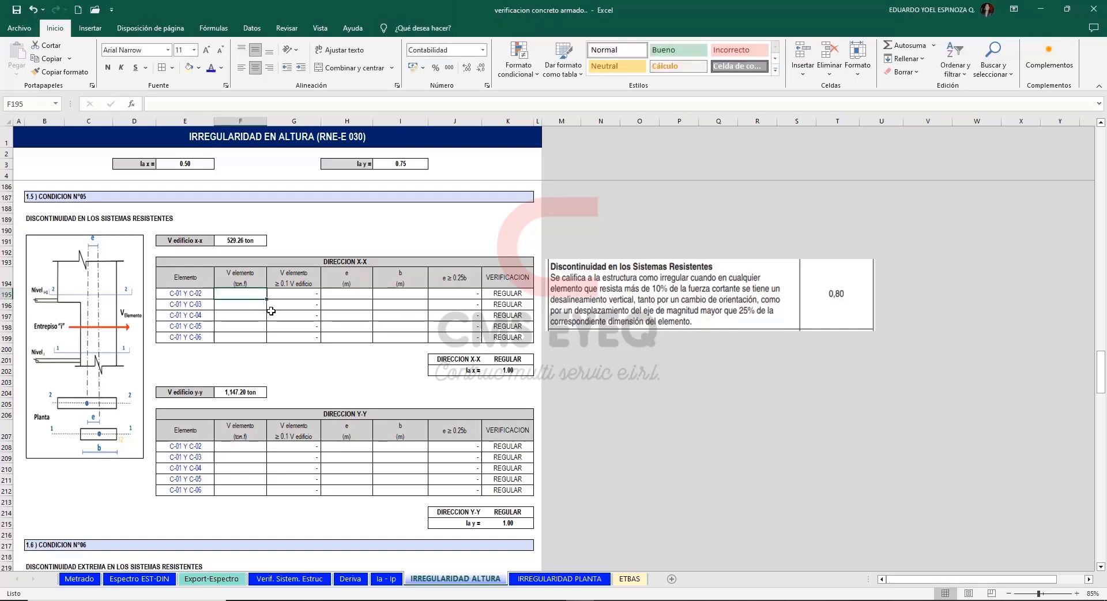
text(60)
key(Return)
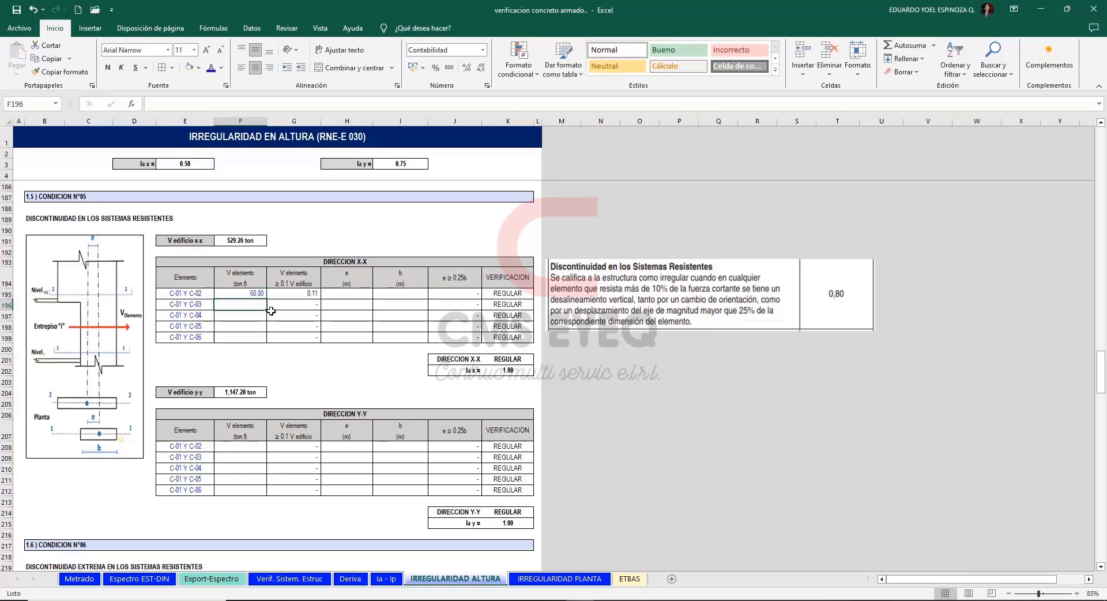
key(Up)
key(Right)
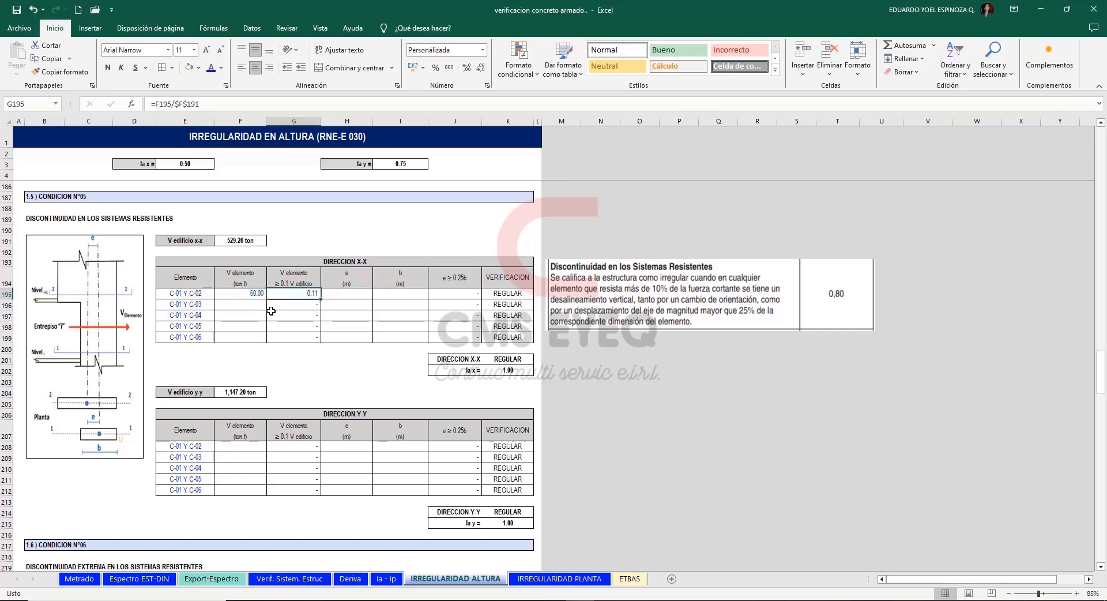
click(251, 240)
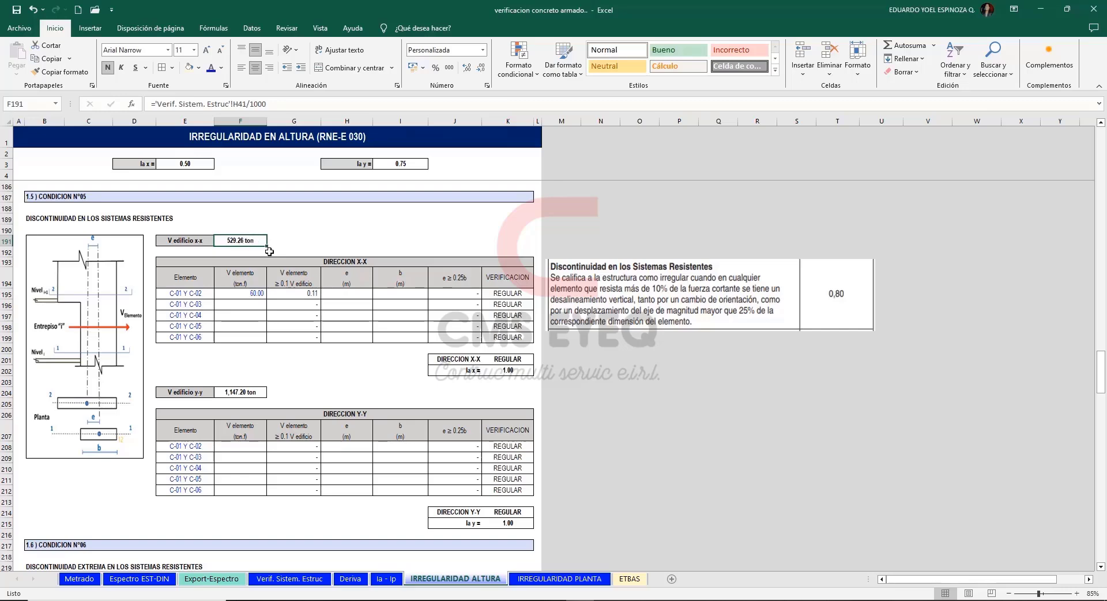
Set b to 0.40 m and the offset e to 0.15 m for C-01 Y C-02 in the Condition N°05 X-X table.
click(95, 330)
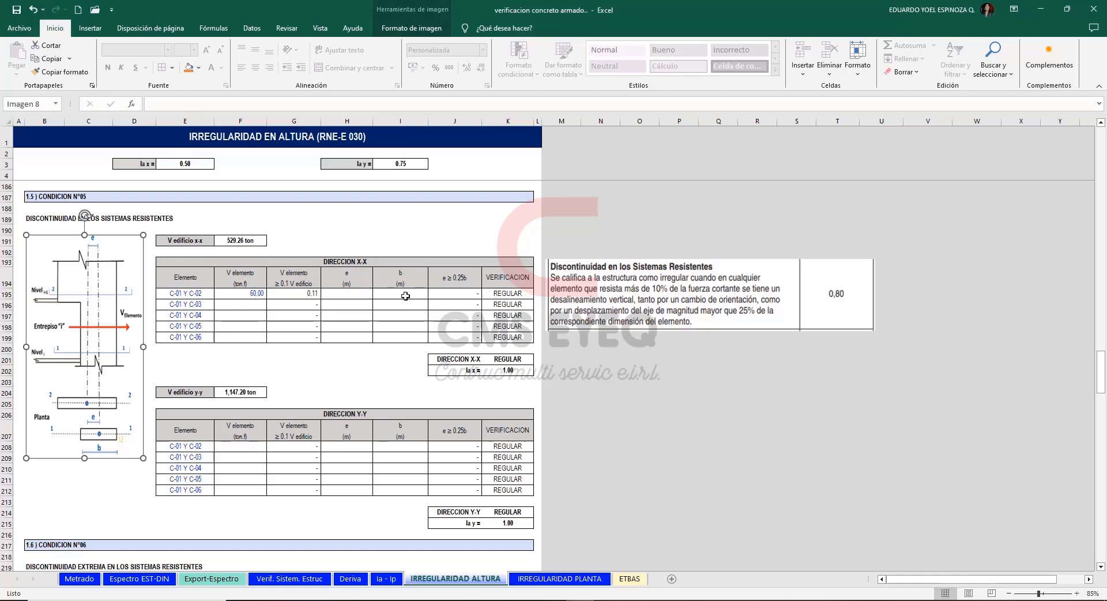
click(406, 296)
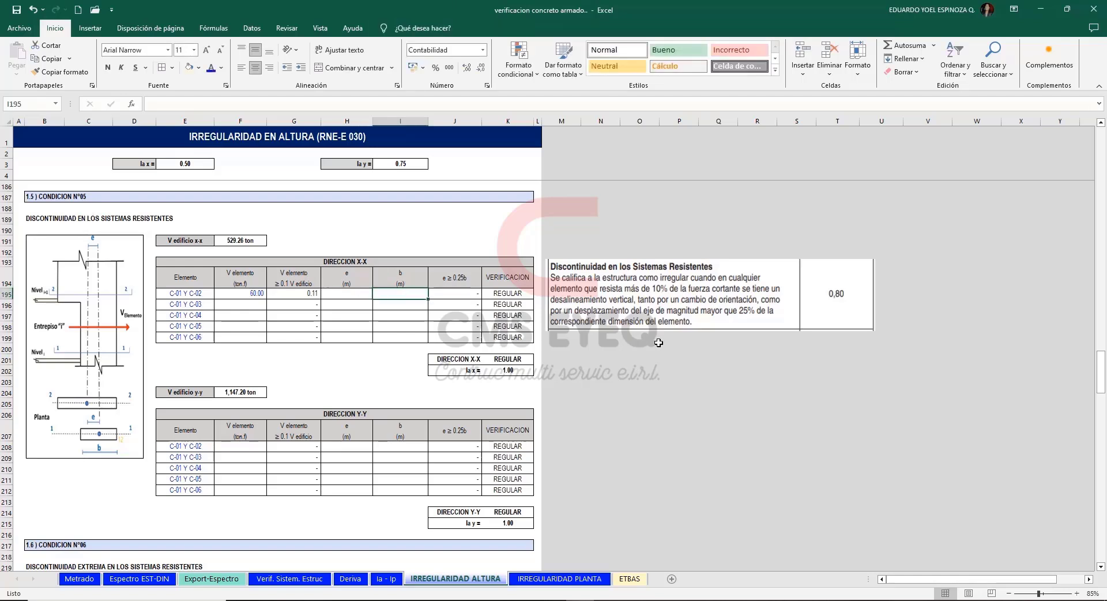
text(0.4)
key(Return)
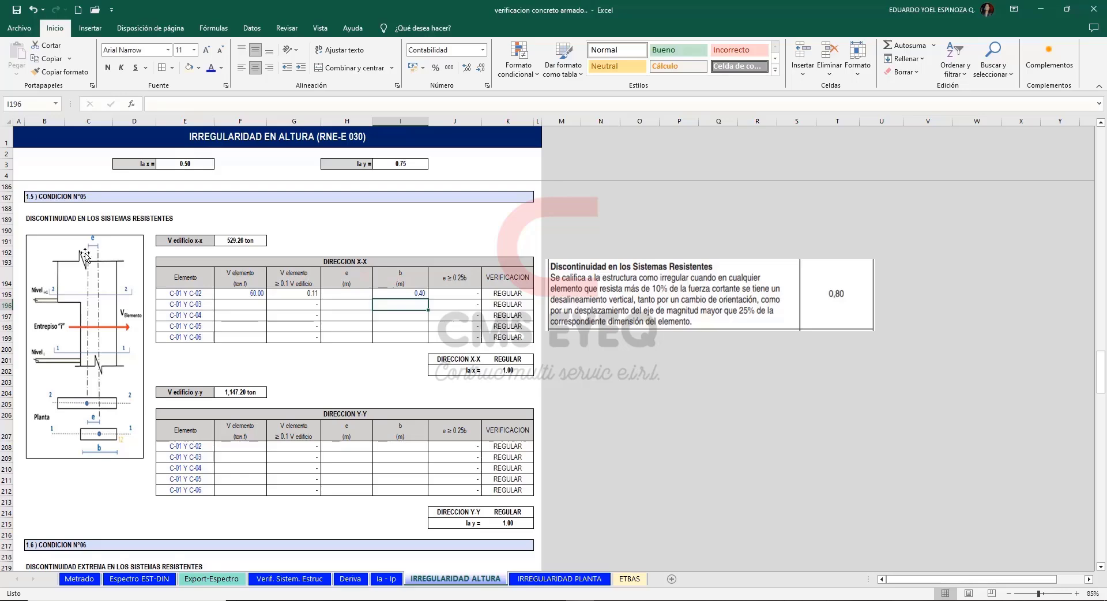
click(341, 294)
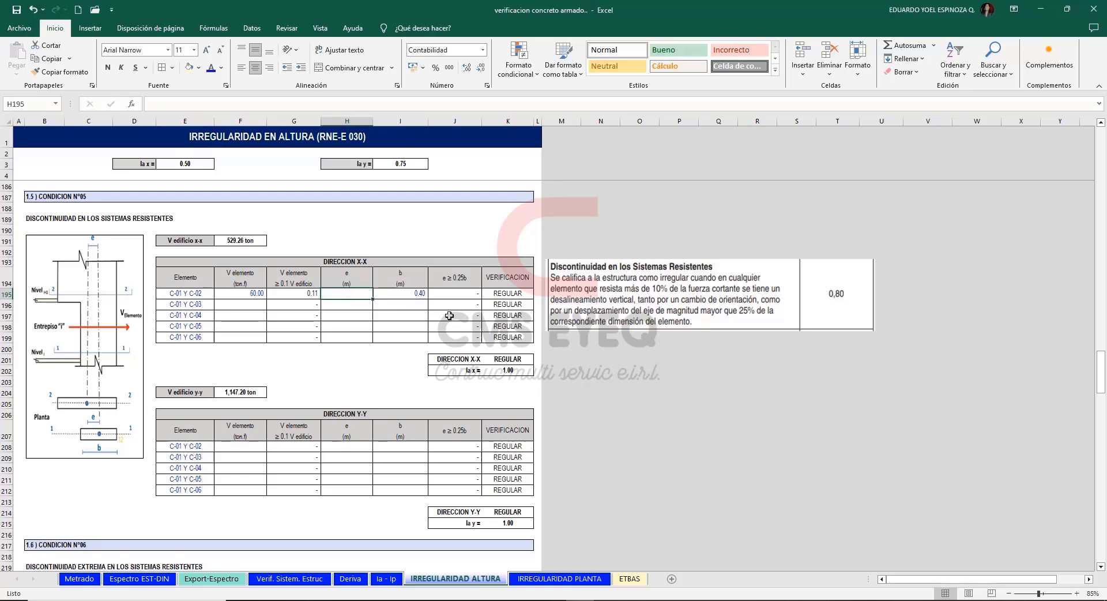
text(0.15)
key(Return)
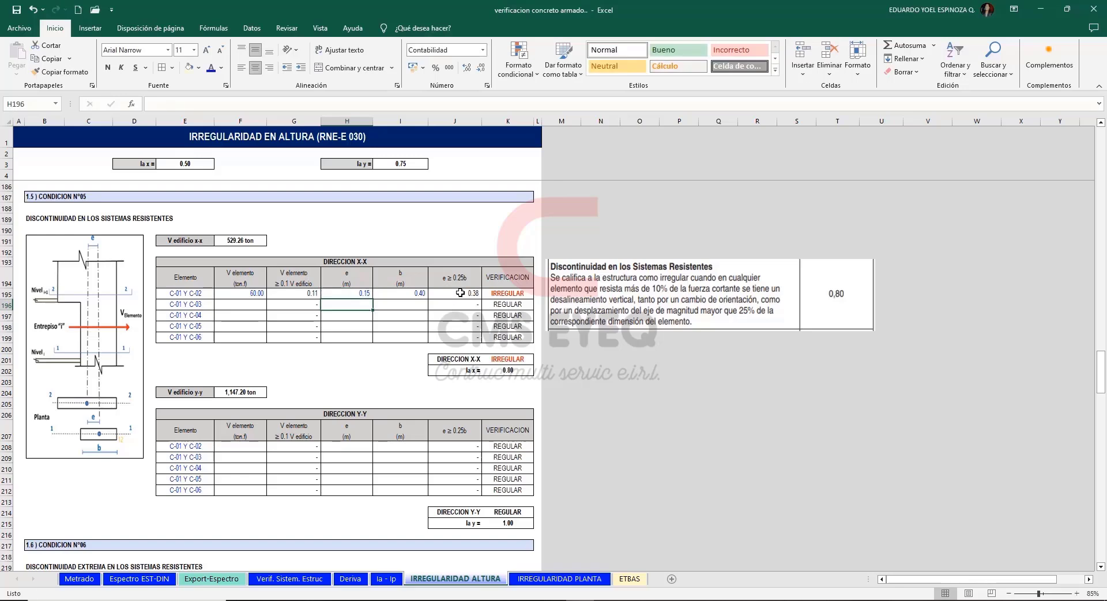
Check the e/b ratio and verification formulas for C-01 Y C-02 against the 10% shear and 25% offset limits.
click(460, 293)
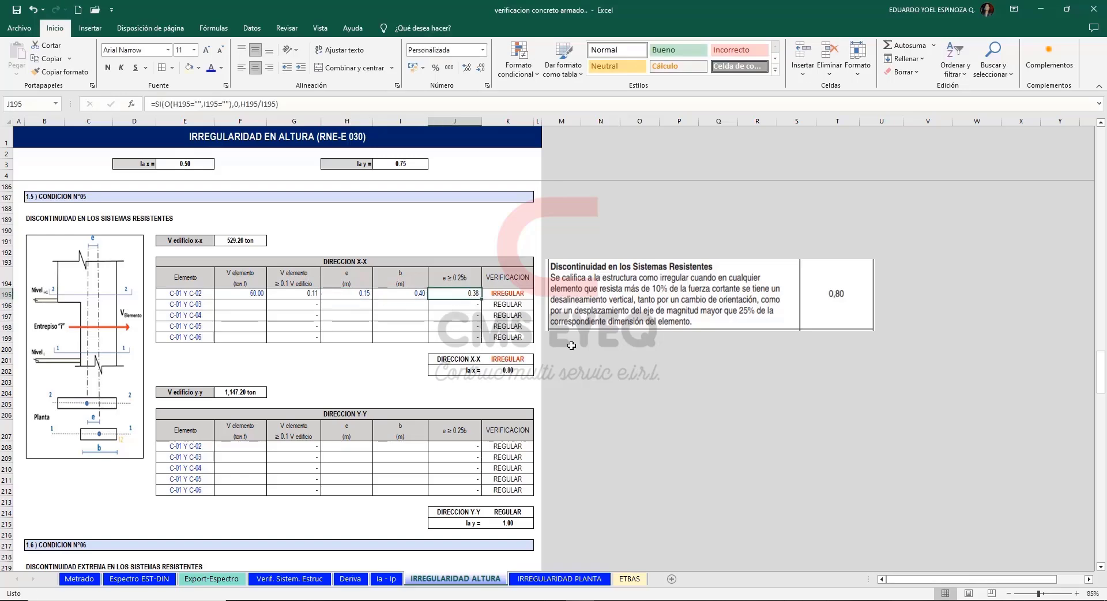
key(Right)
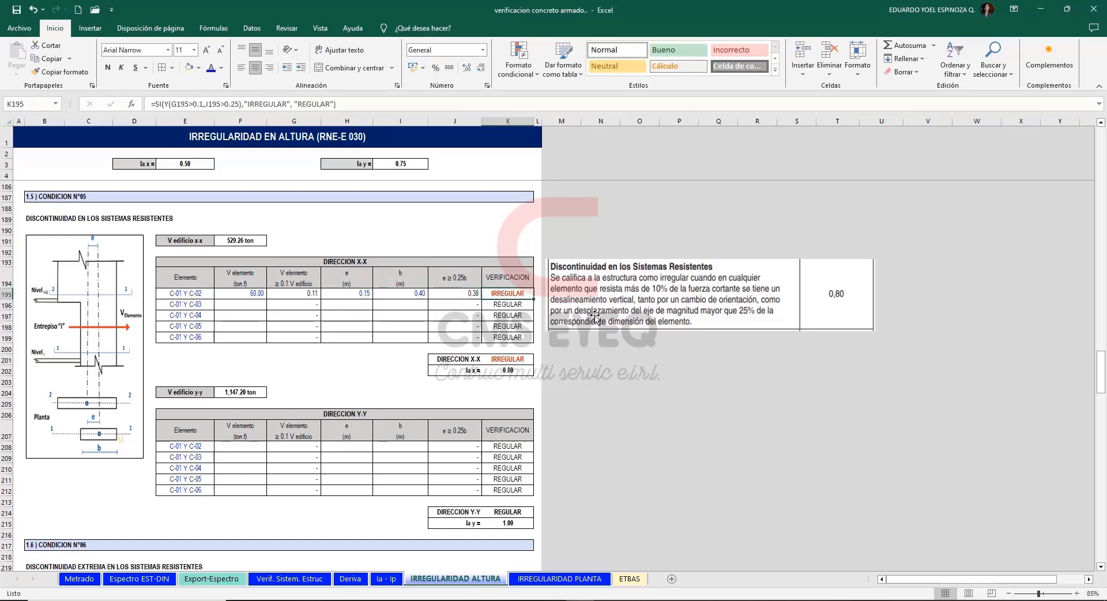
click(246, 294)
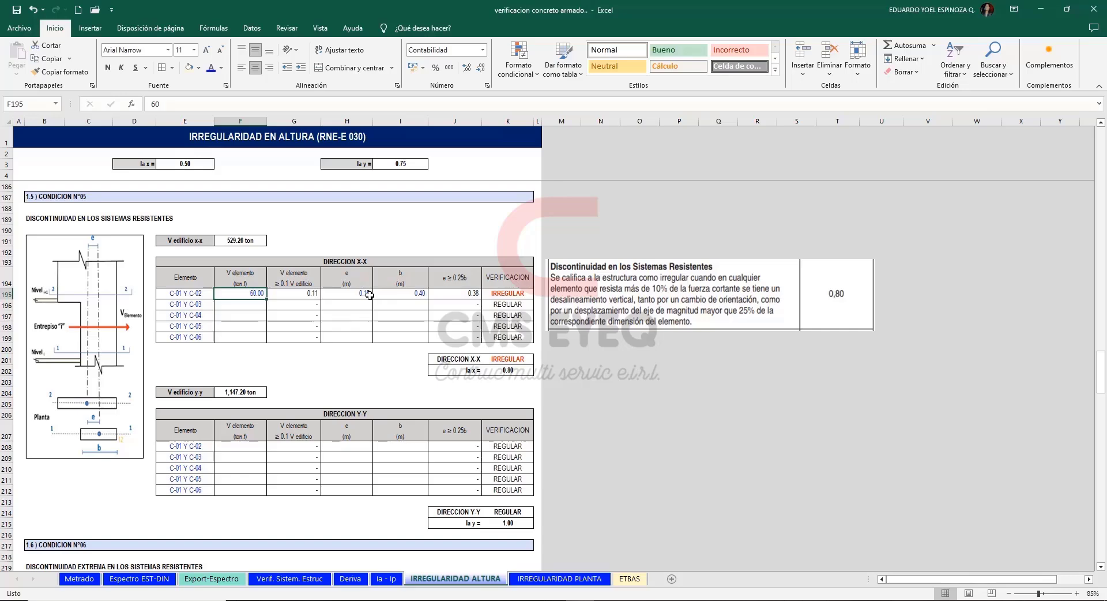
click(474, 293)
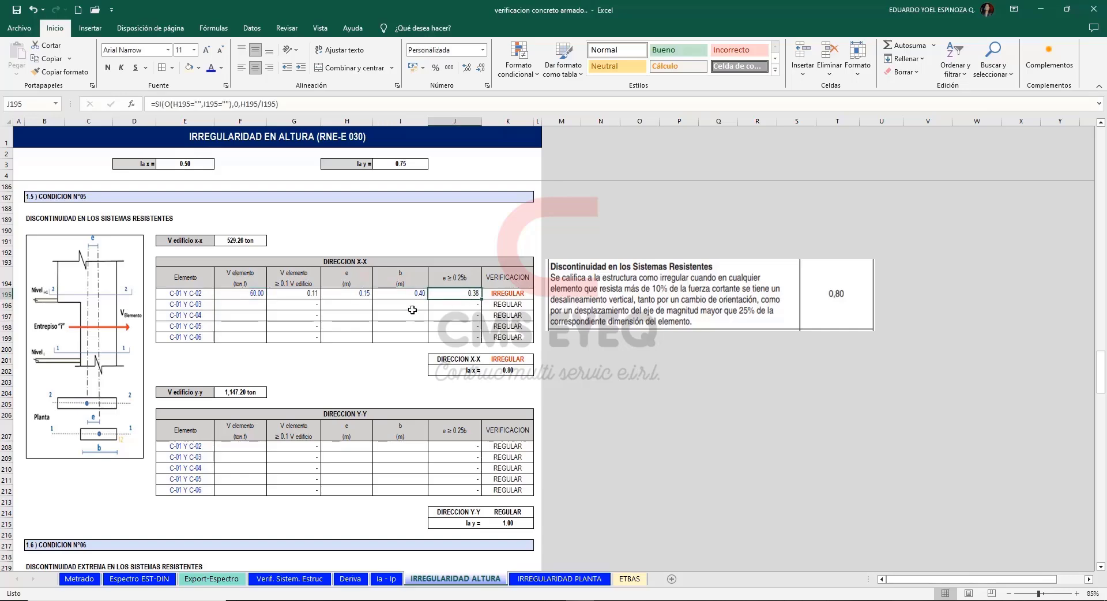
click(601, 360)
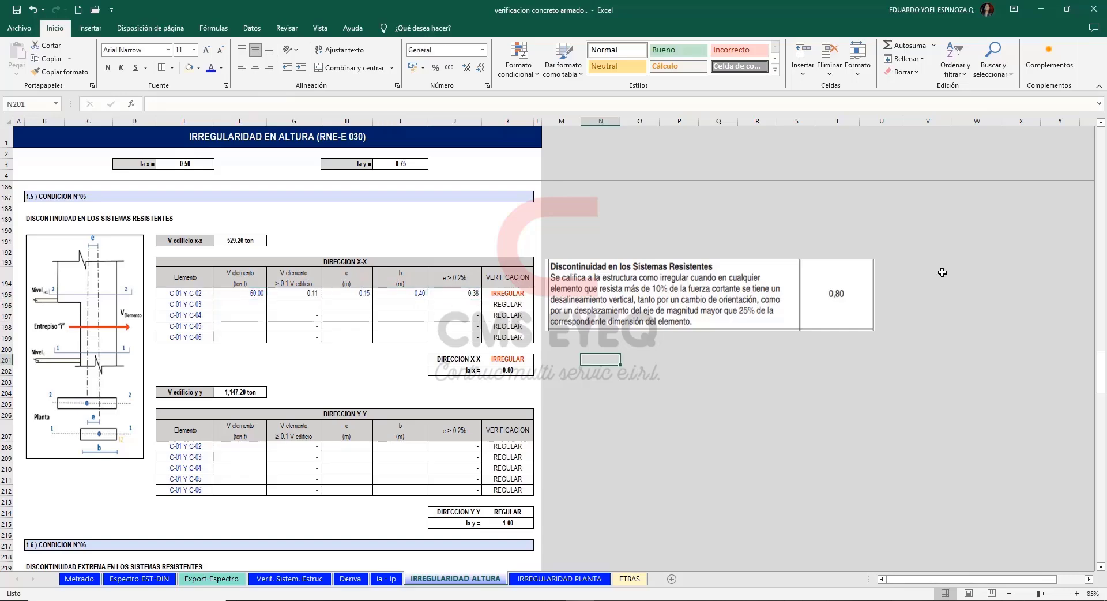
Examine the Condition N°06 criterion for extreme discontinuity in resisting systems, its diagram and the X-X shear ratio formula.
scroll(940, 274, down, 7)
scroll(930, 287, down, 3)
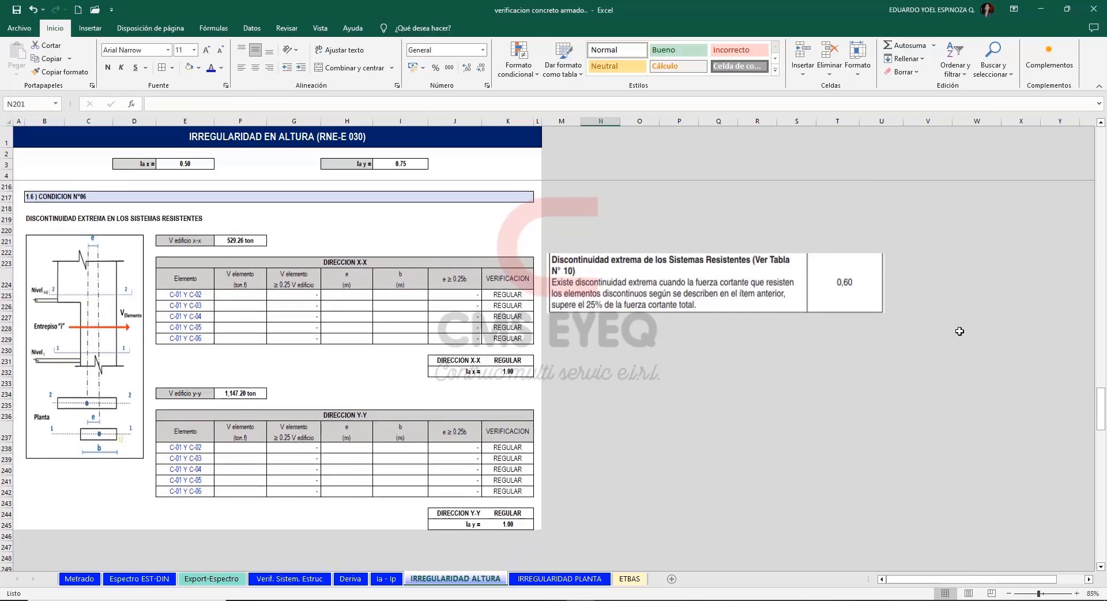
click(311, 295)
click(600, 372)
click(107, 333)
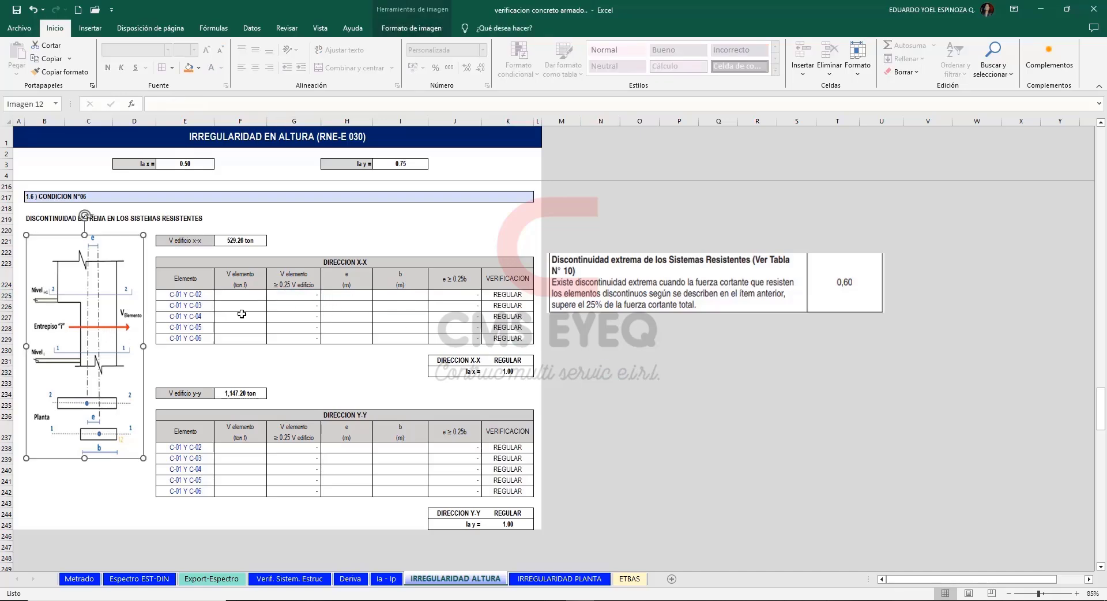
click(301, 295)
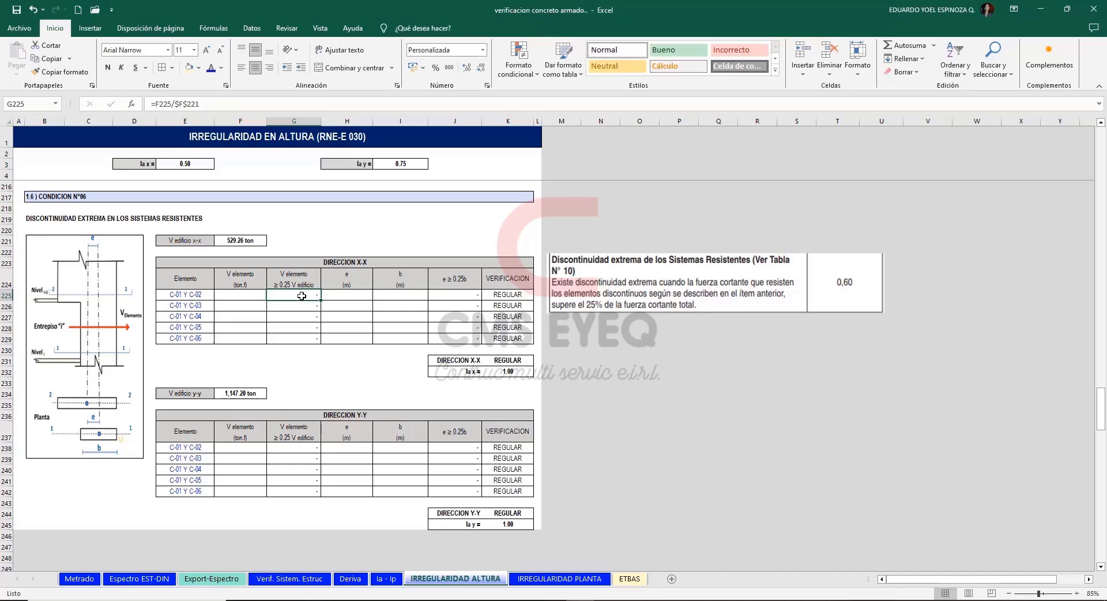
click(246, 296)
click(669, 393)
click(230, 293)
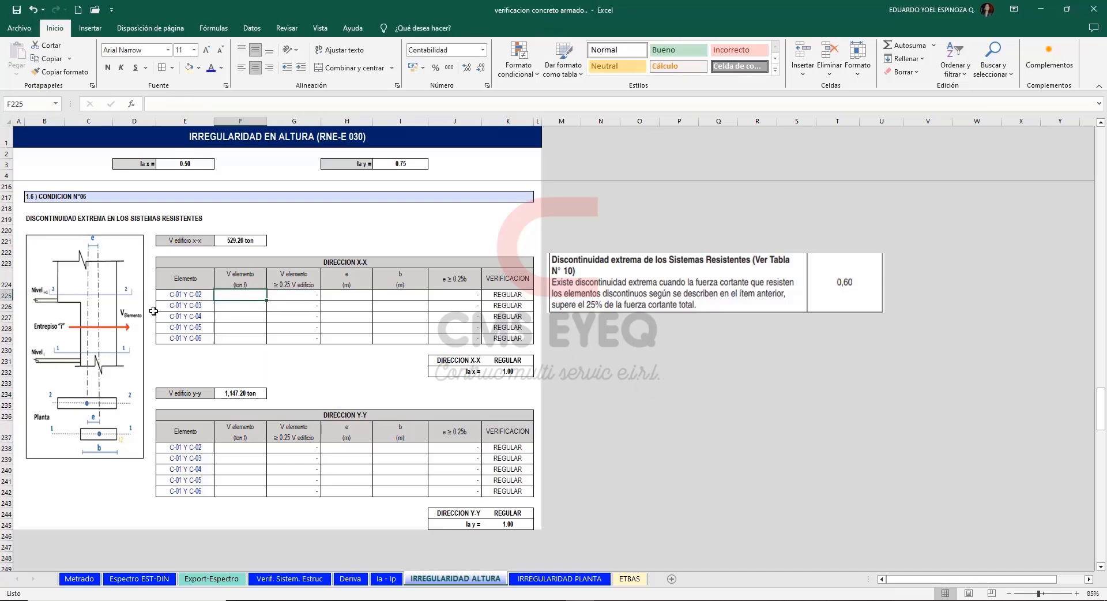
click(96, 321)
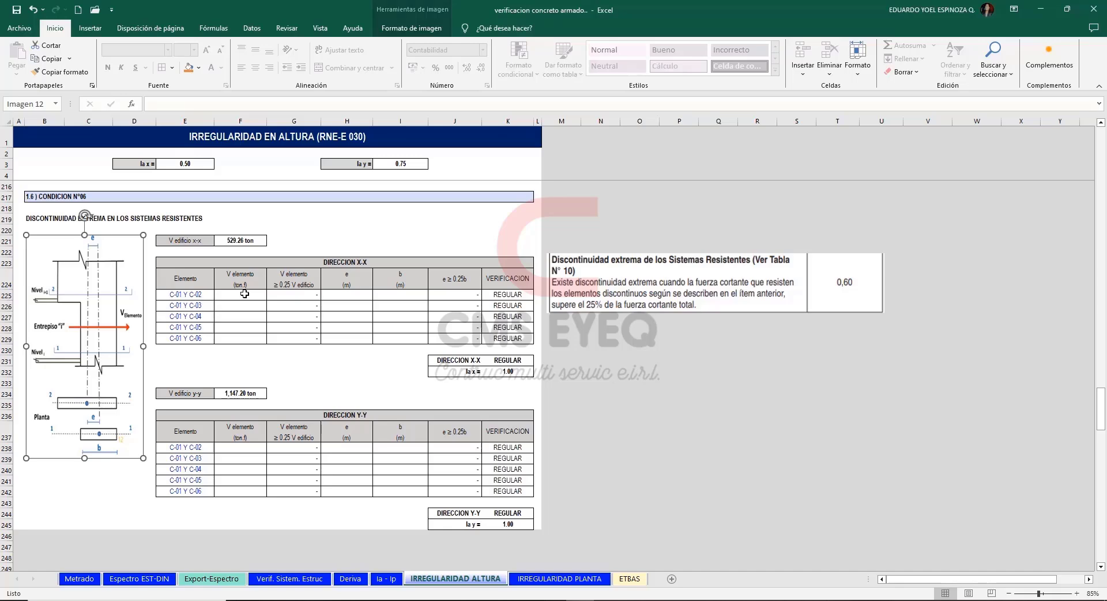
Try a 100 ton element shear for C-01 Y C-02 in the Condition N°06 X-X table and check its shear ratio.
click(240, 296)
text(100)
key(Return)
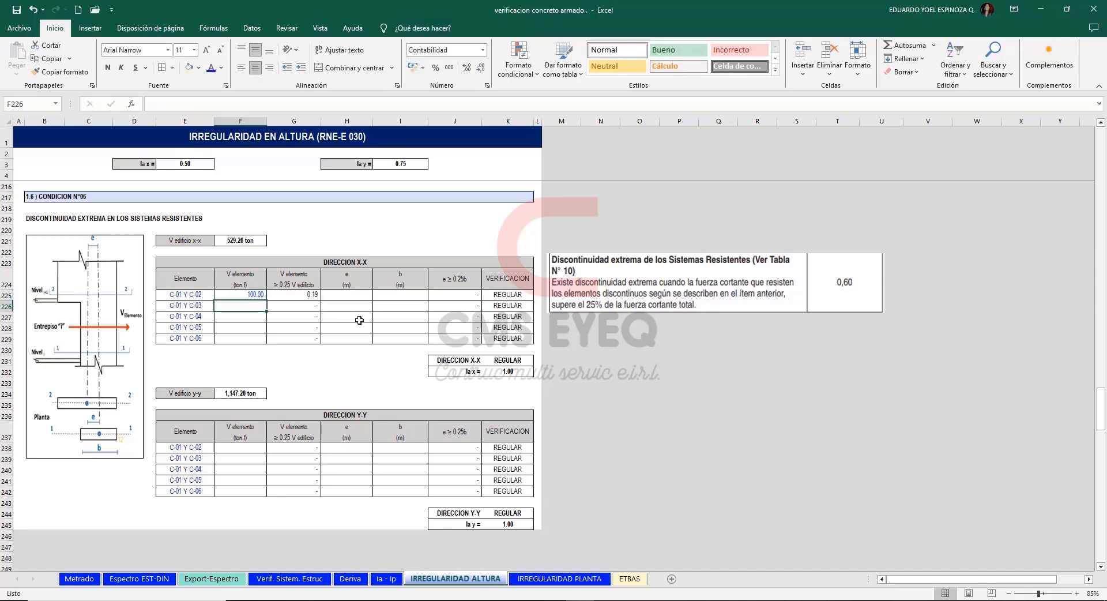
key(Up)
key(Right)
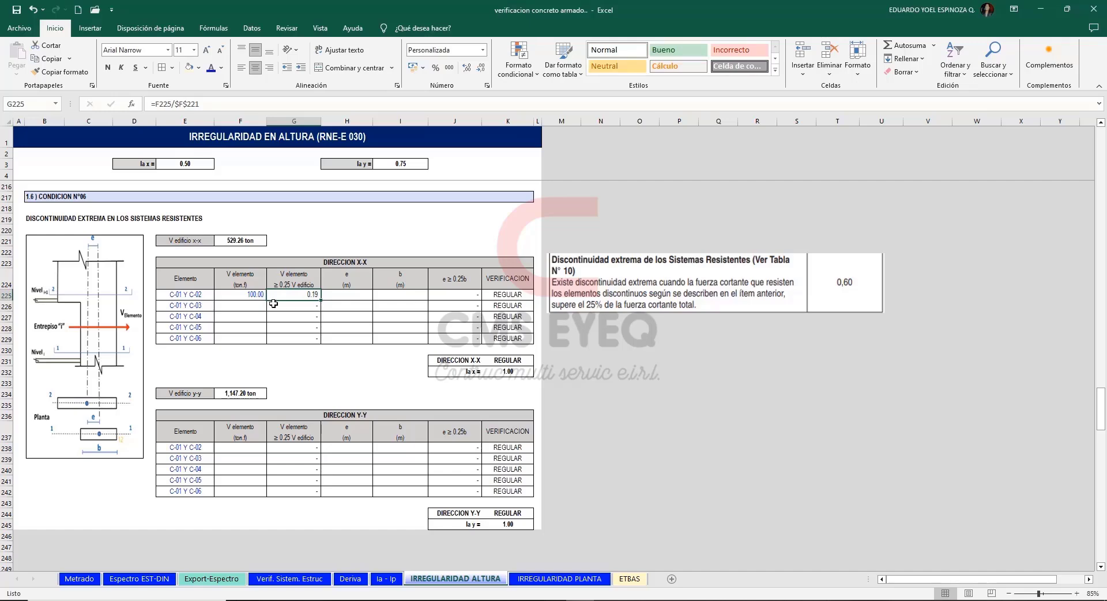
Set the element shear of C-01 Y C-02 in the Condition N°06 X-X table to 150 ton and check its ratio.
click(248, 295)
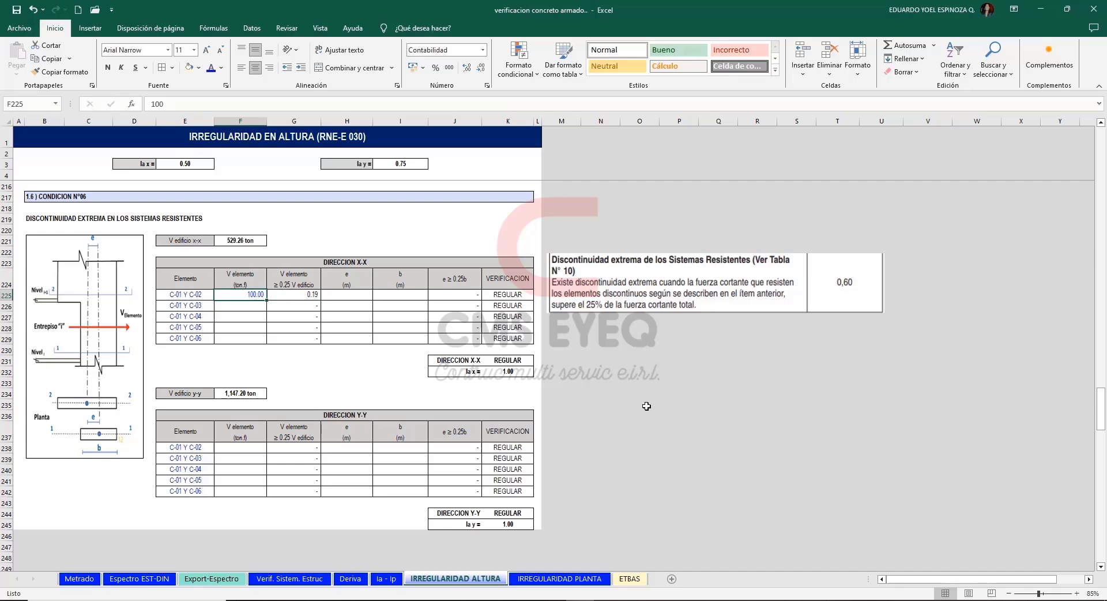
text(150)
key(Return)
click(309, 295)
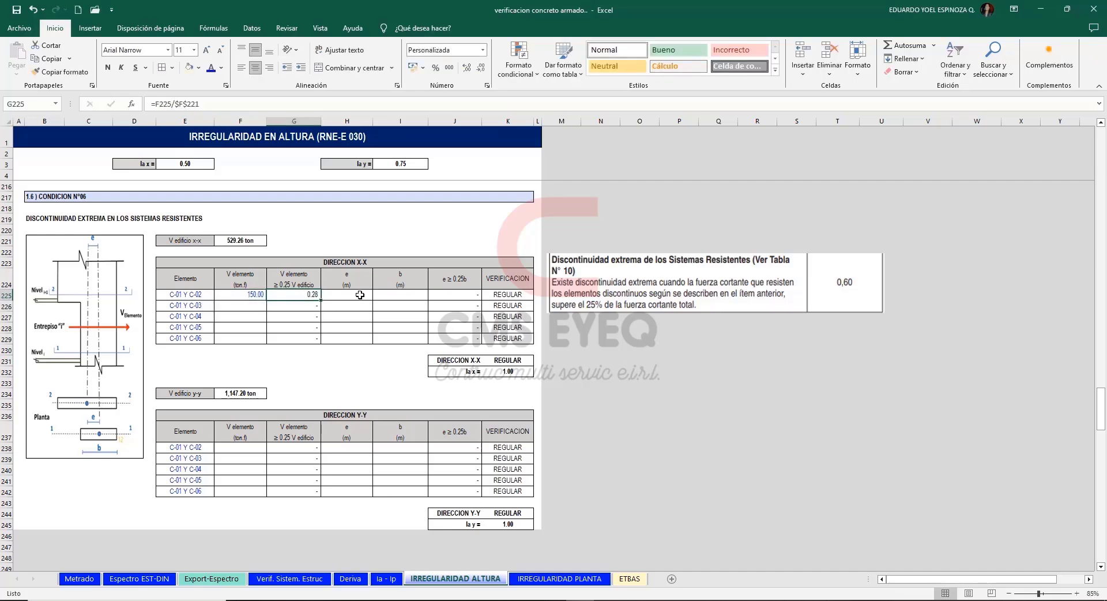
Set dimension b to 0.40 m for C-01 Y C-02 in the Condition N°06 X-X table.
click(360, 294)
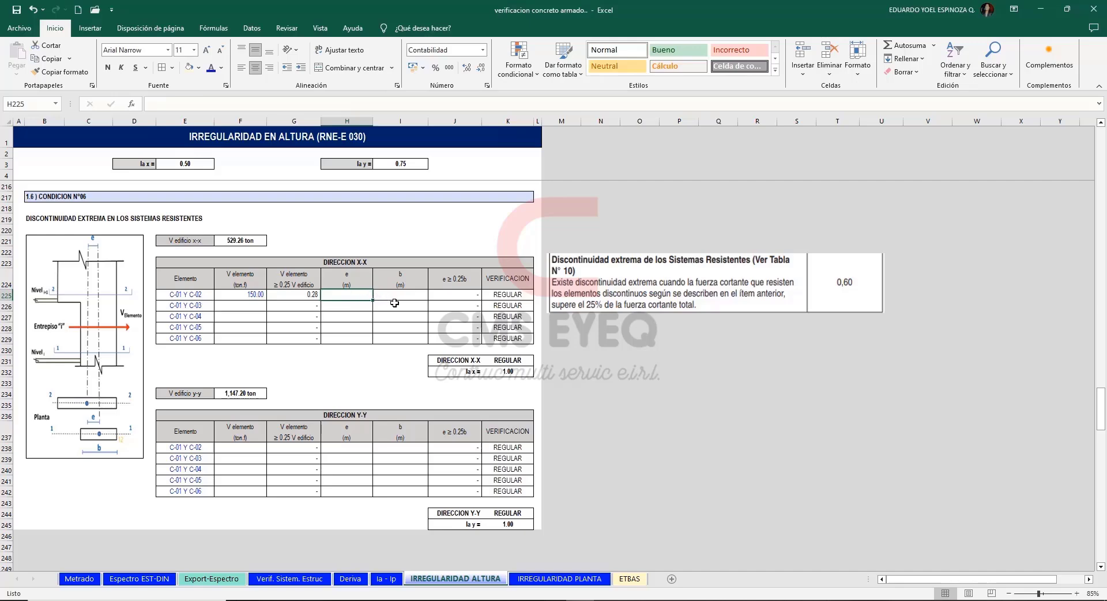
click(408, 296)
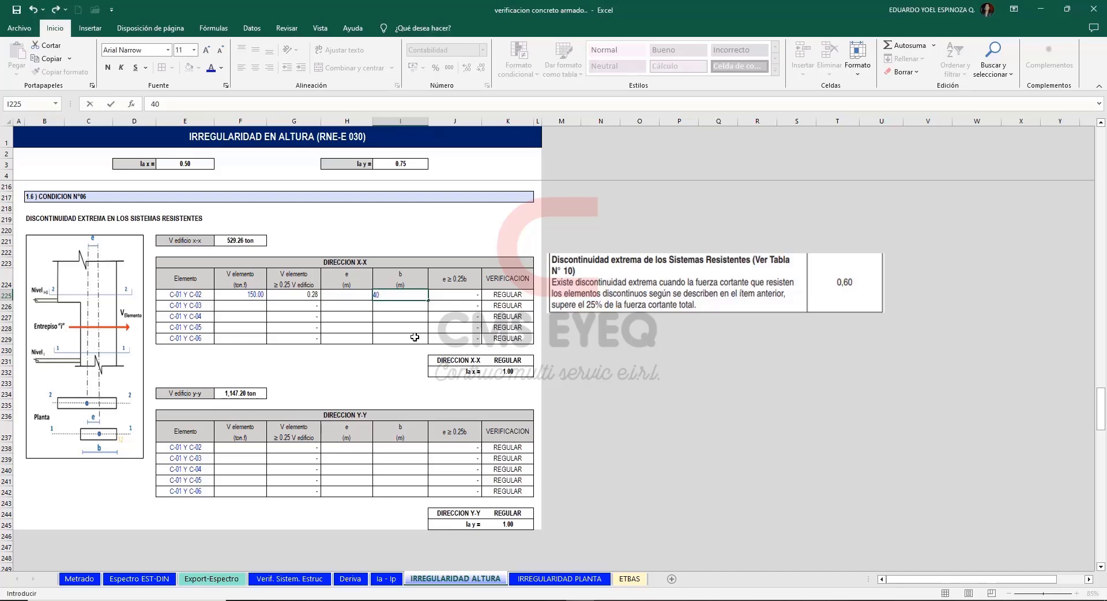
key(Return)
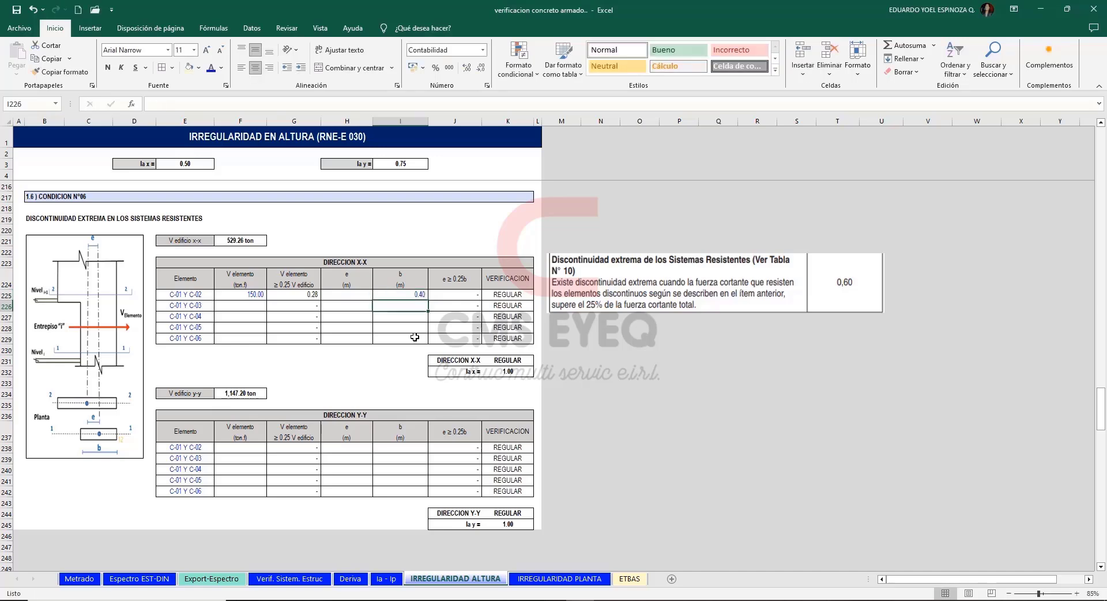
Set eccentricity e to 0.15 m for C-01 Y C-02 in the Condition N°06 X-X table and check its ratios and verification.
key(Up)
key(Left)
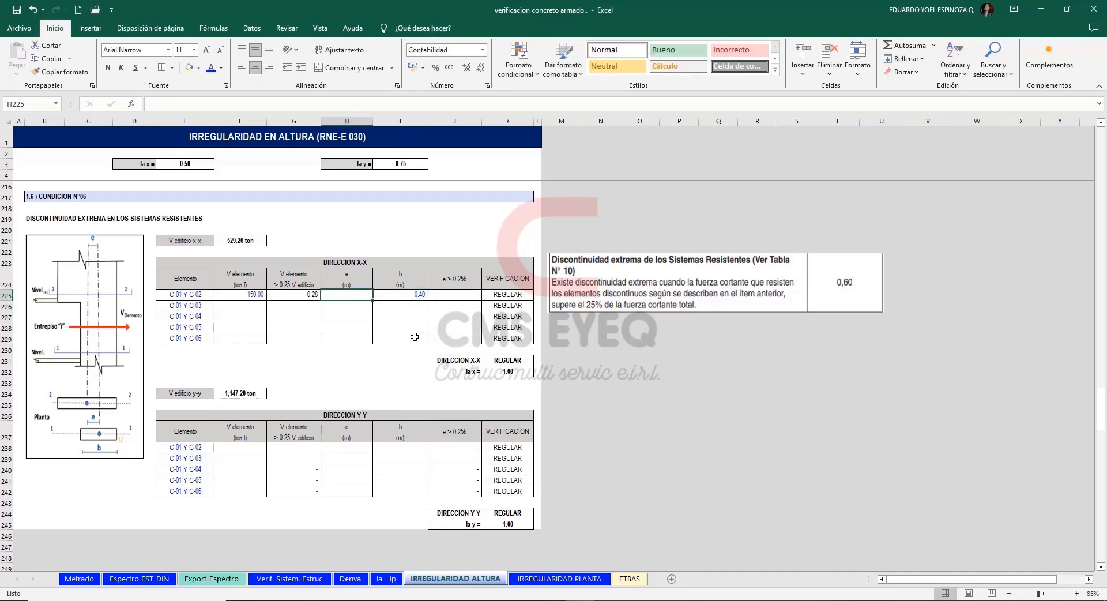
scroll(415, 337, up, 7)
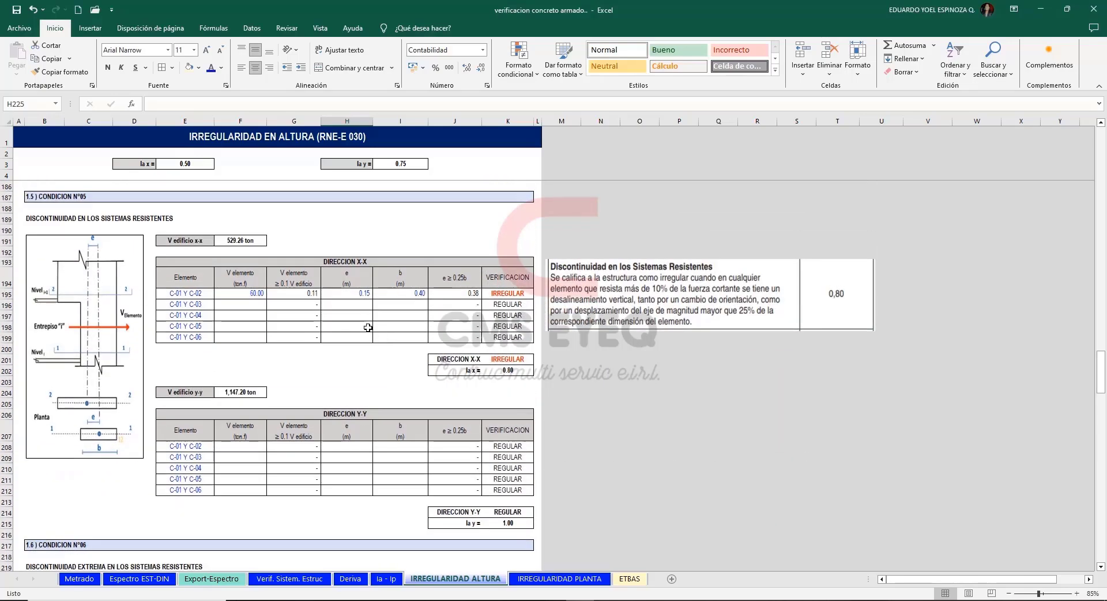
scroll(370, 332, down, 7)
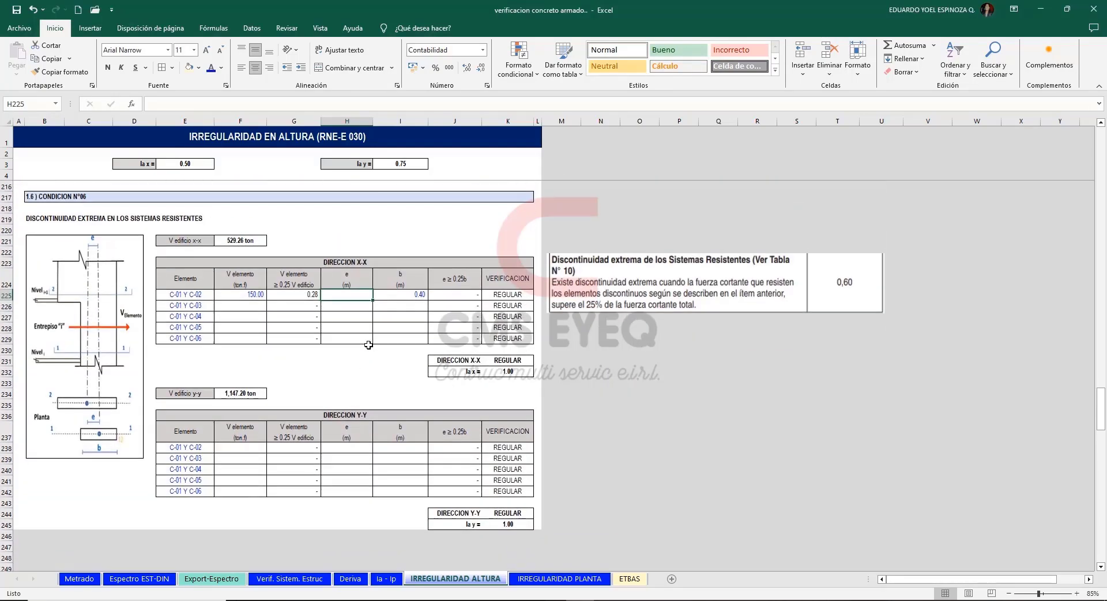
text(0.15)
key(Left)
click(360, 392)
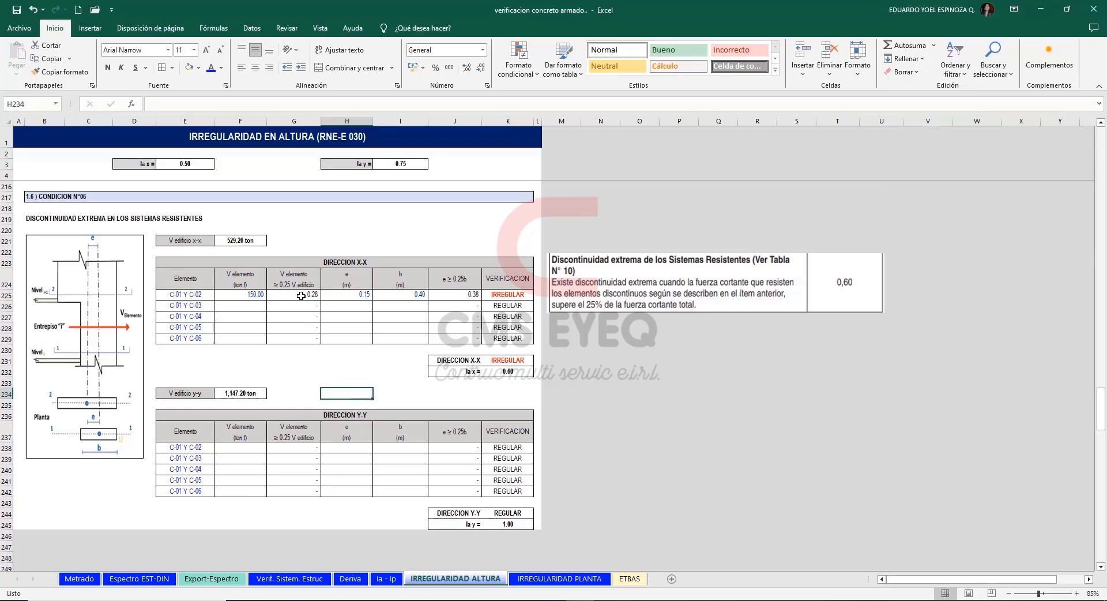
click(301, 296)
click(430, 296)
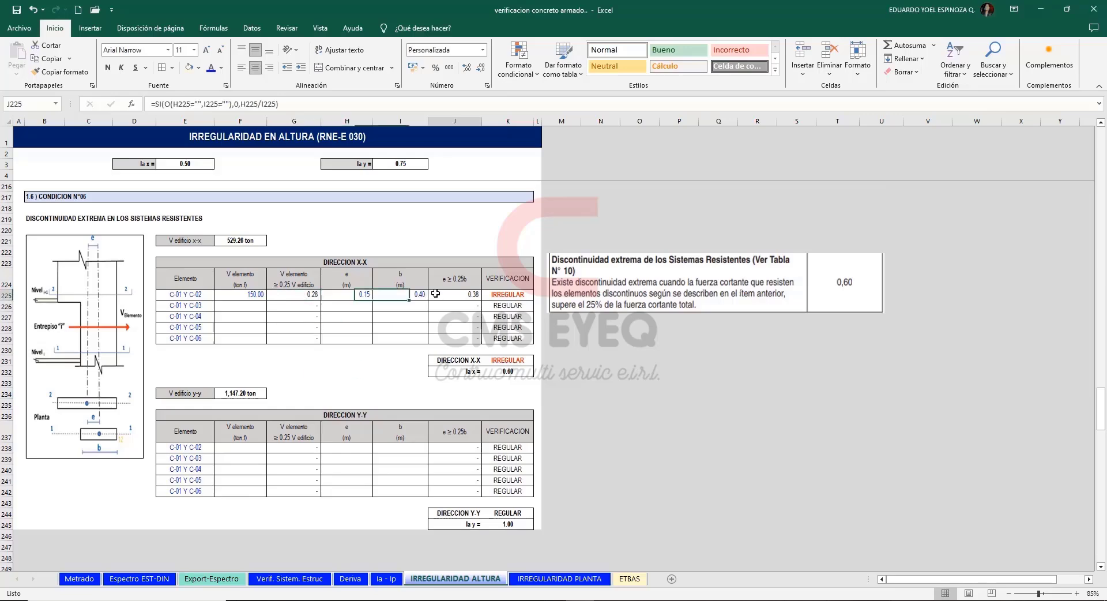
click(510, 294)
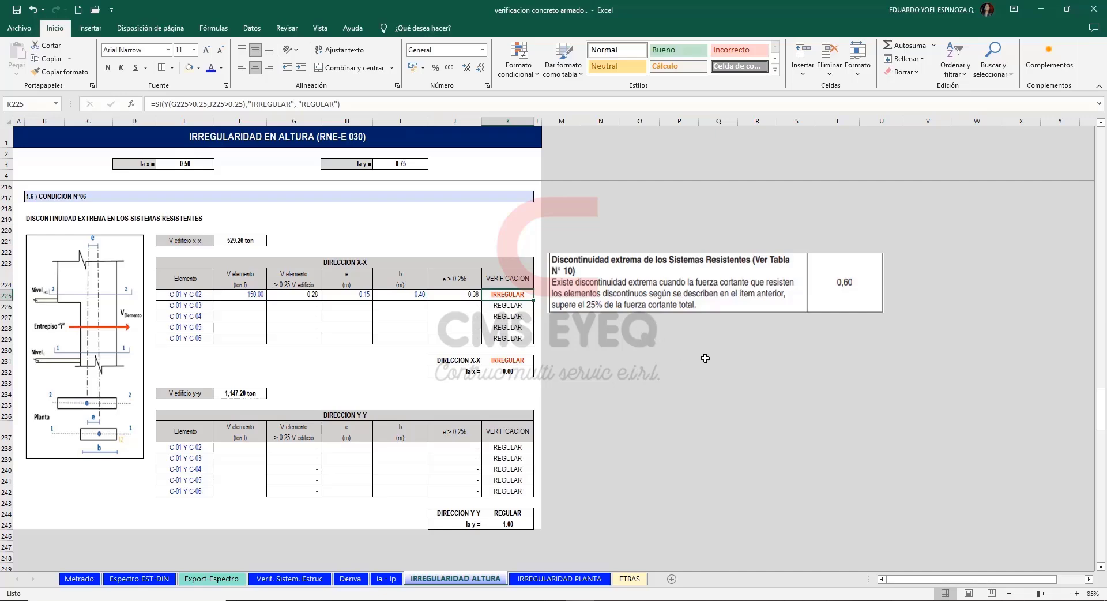
click(604, 371)
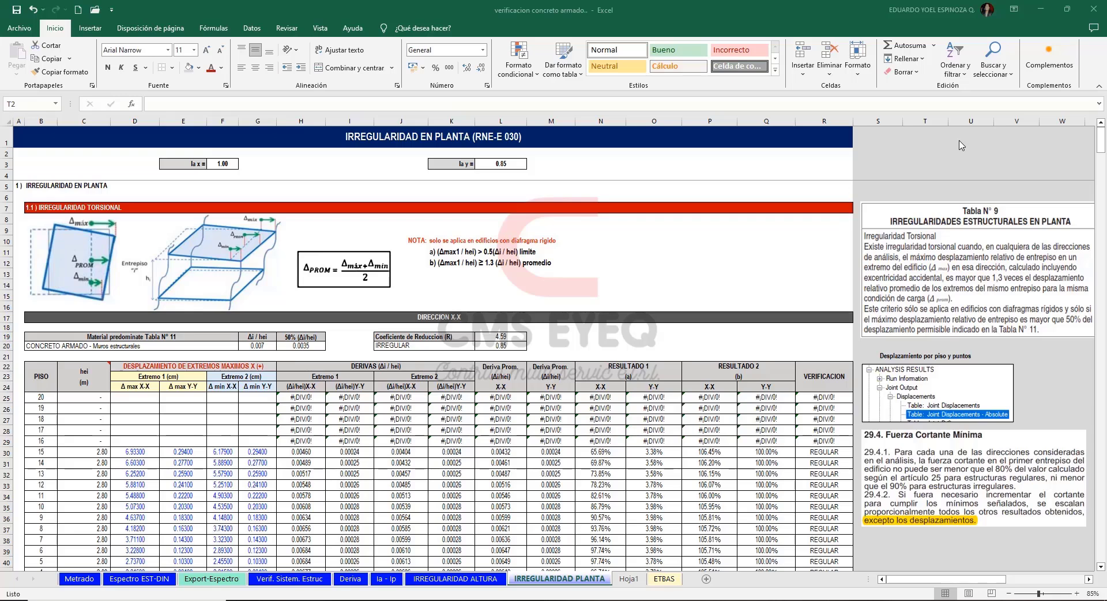
Examine the average-displacement formula and the Extremo 1 and Extremo 2 displacement columns of the X-X torsional irregularity table.
click(960, 141)
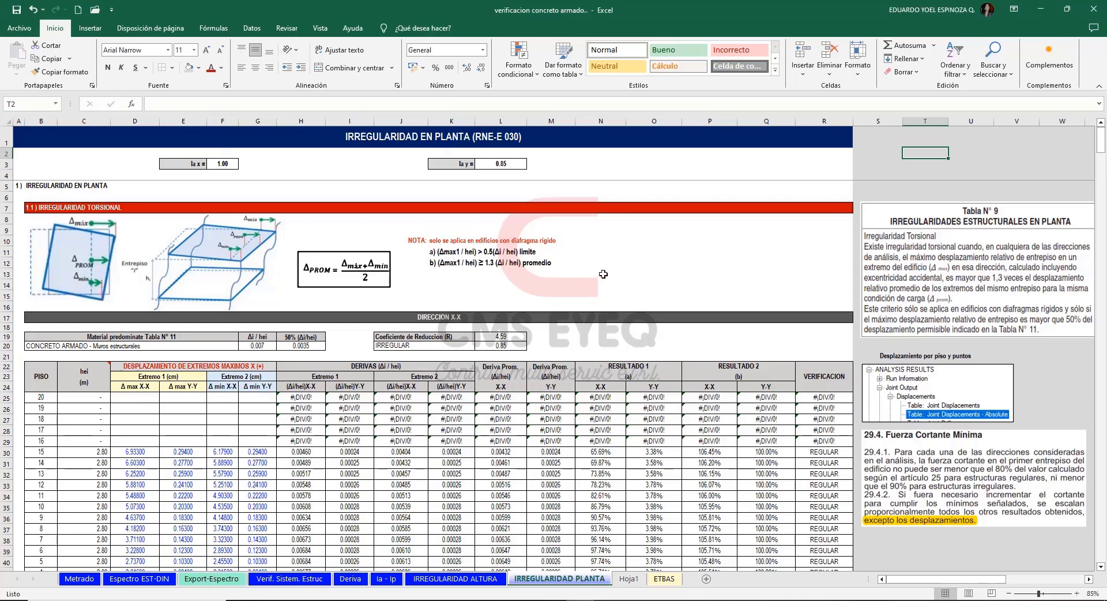
click(370, 280)
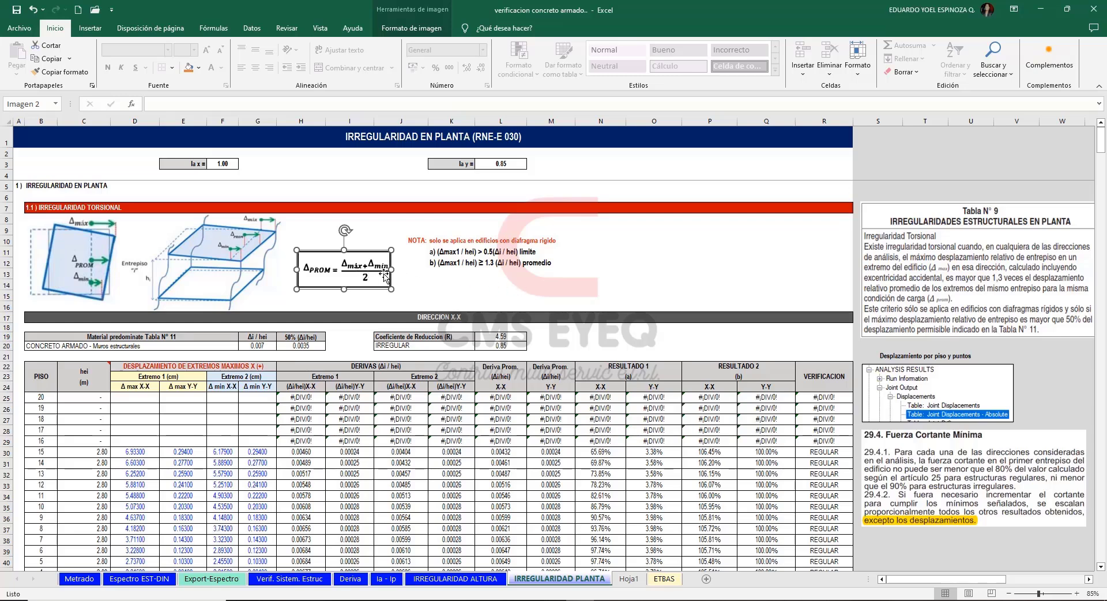
click(521, 286)
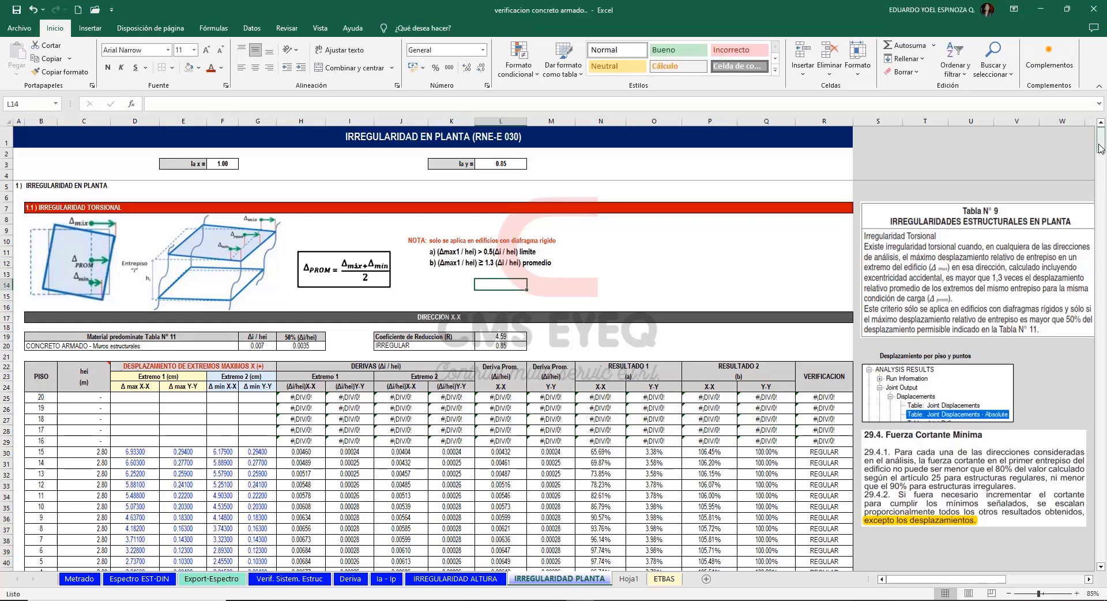
drag(1100, 148, 1102, 152)
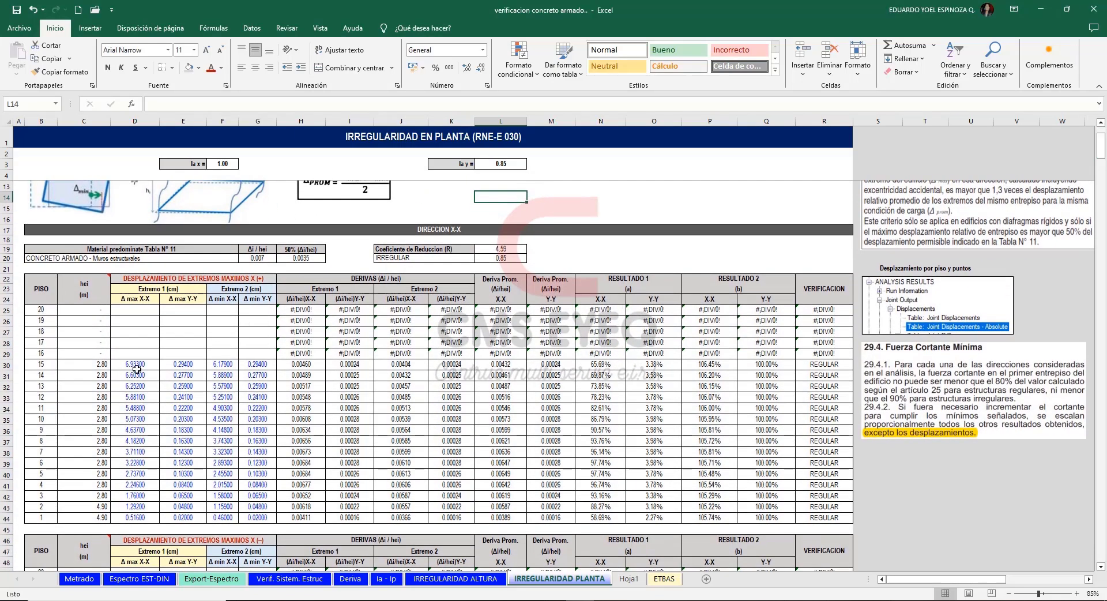
drag(136, 365, 193, 505)
scroll(187, 473, up, 3)
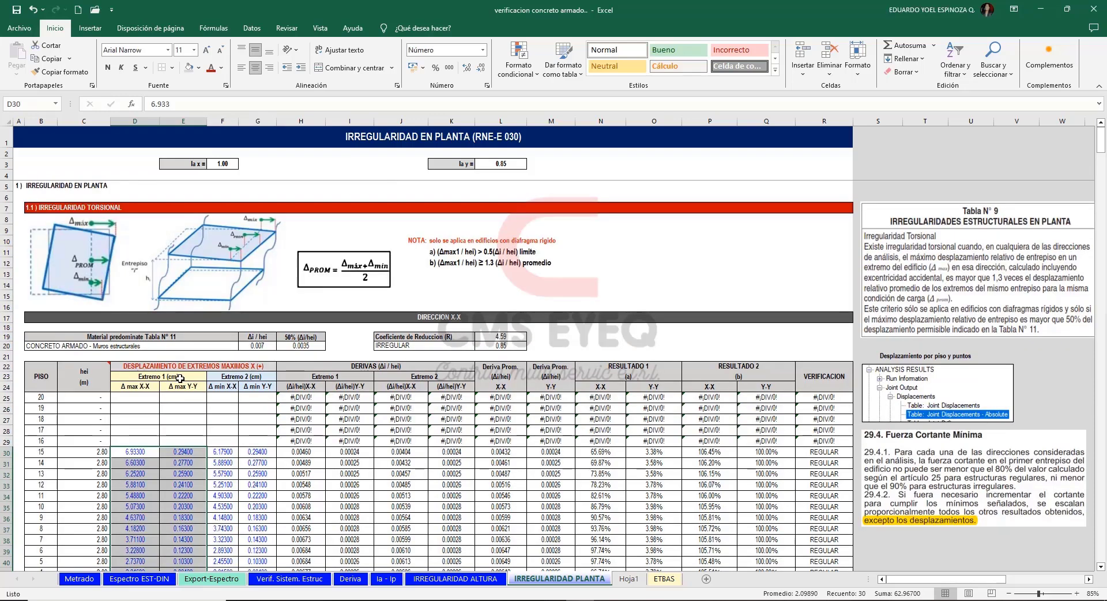
click(180, 379)
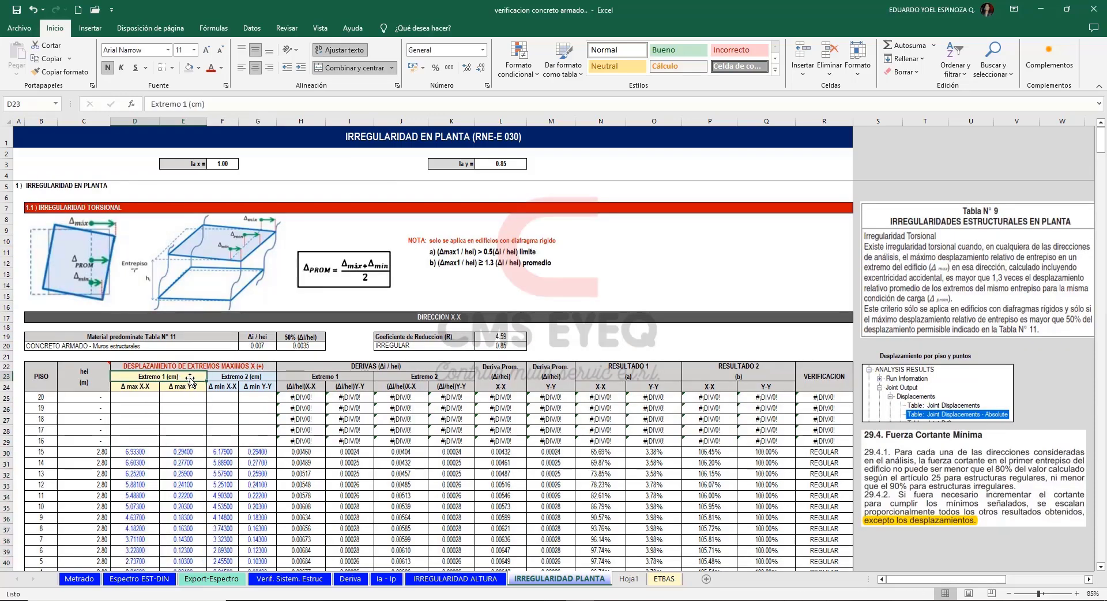
click(248, 376)
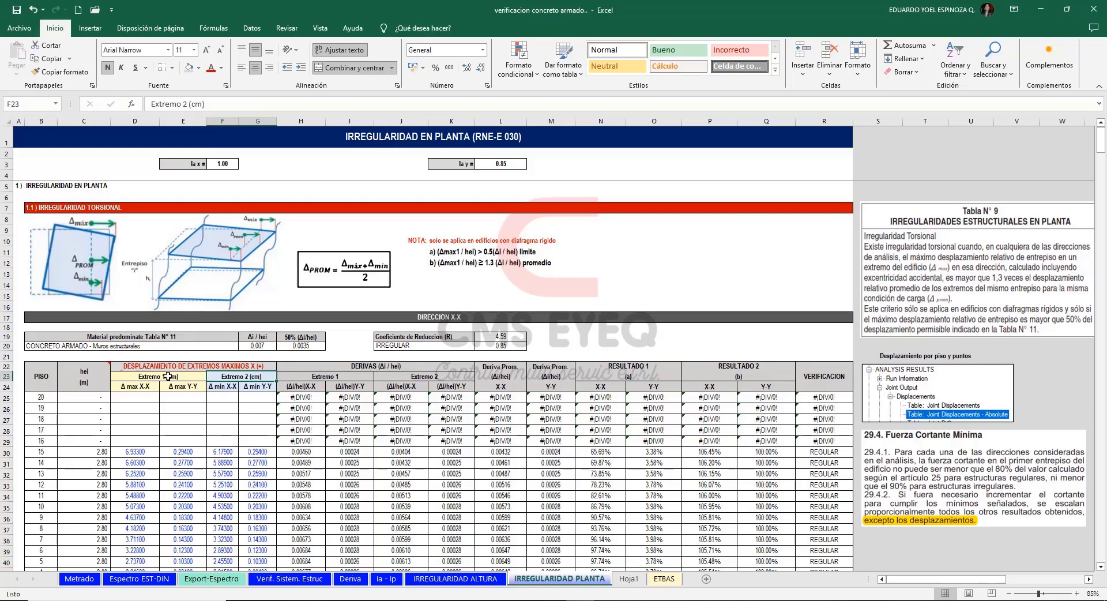
drag(167, 376, 268, 387)
drag(184, 386, 144, 387)
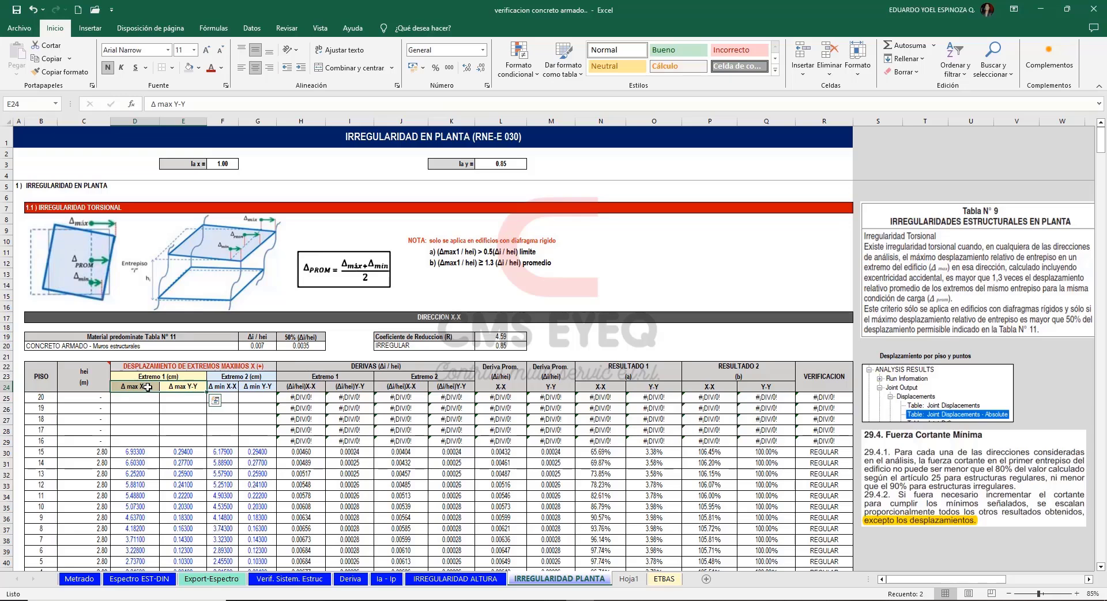
Examine the Tabla N° 9 torsional criterion, the 50% drift limit formula and the 29.4 minimum shear note against the X-X displacement inputs.
click(1006, 316)
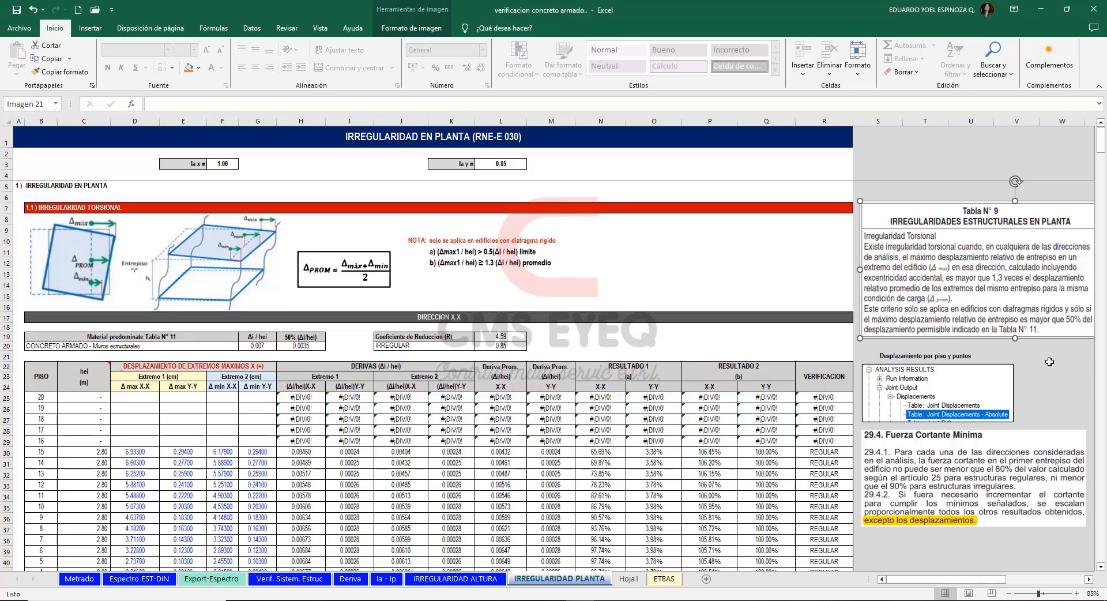
click(635, 345)
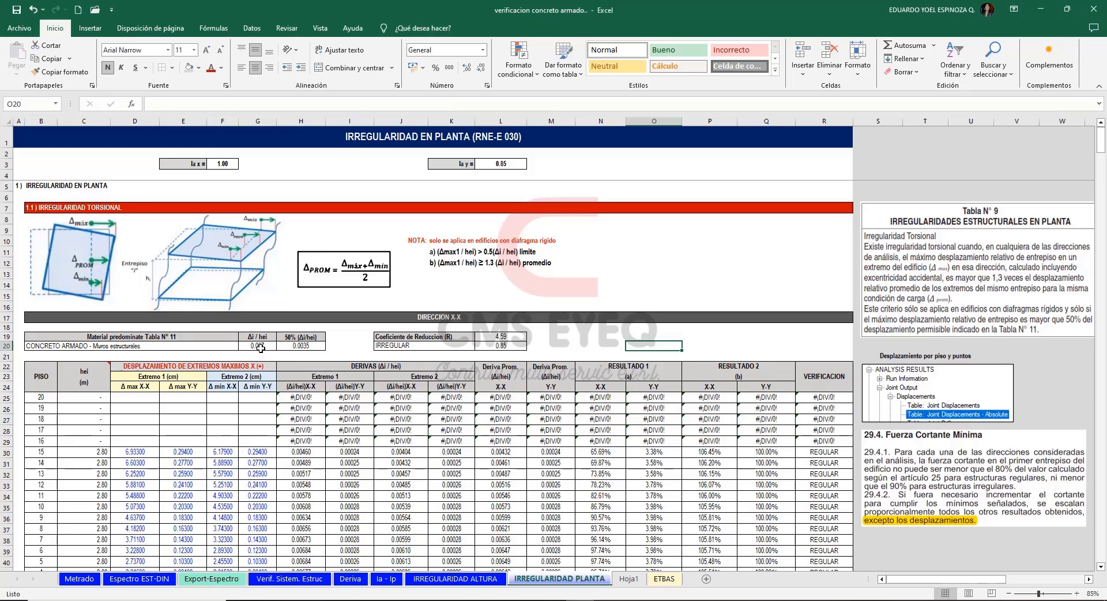
click(258, 347)
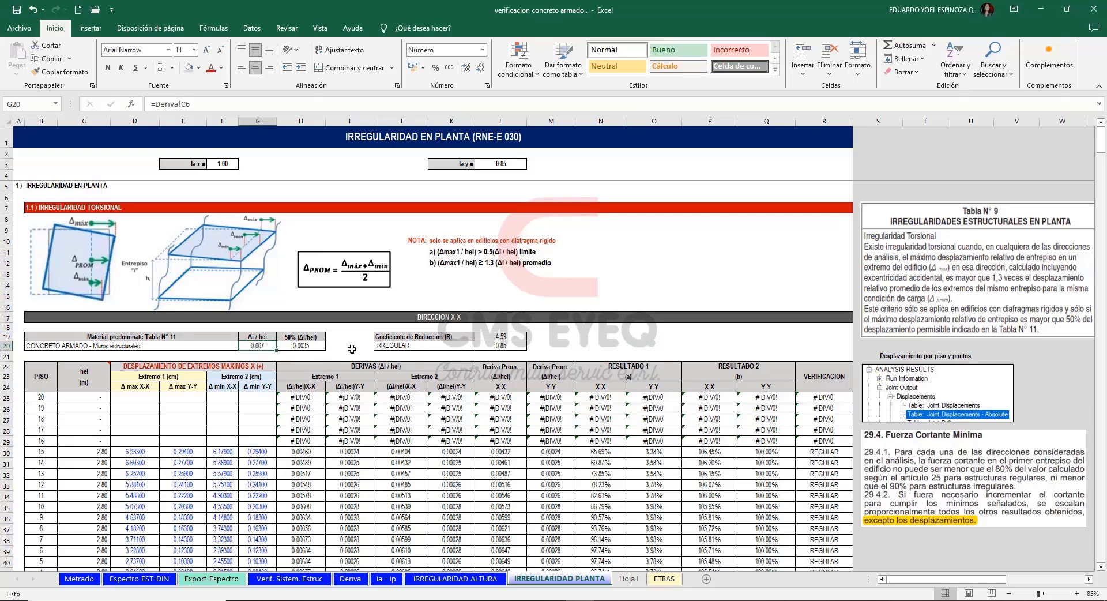
click(318, 346)
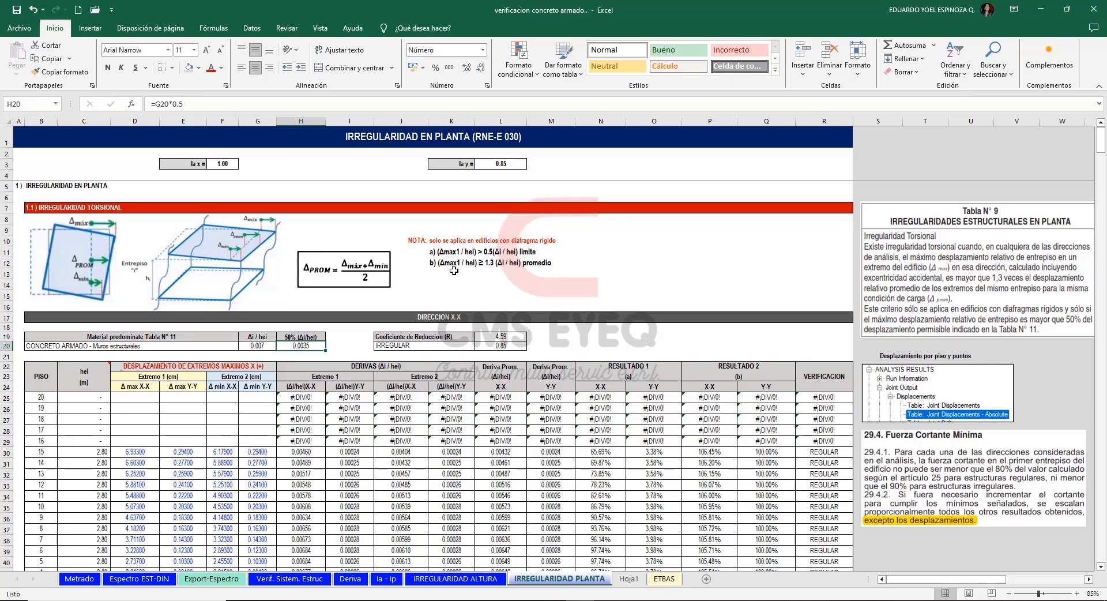
click(1056, 357)
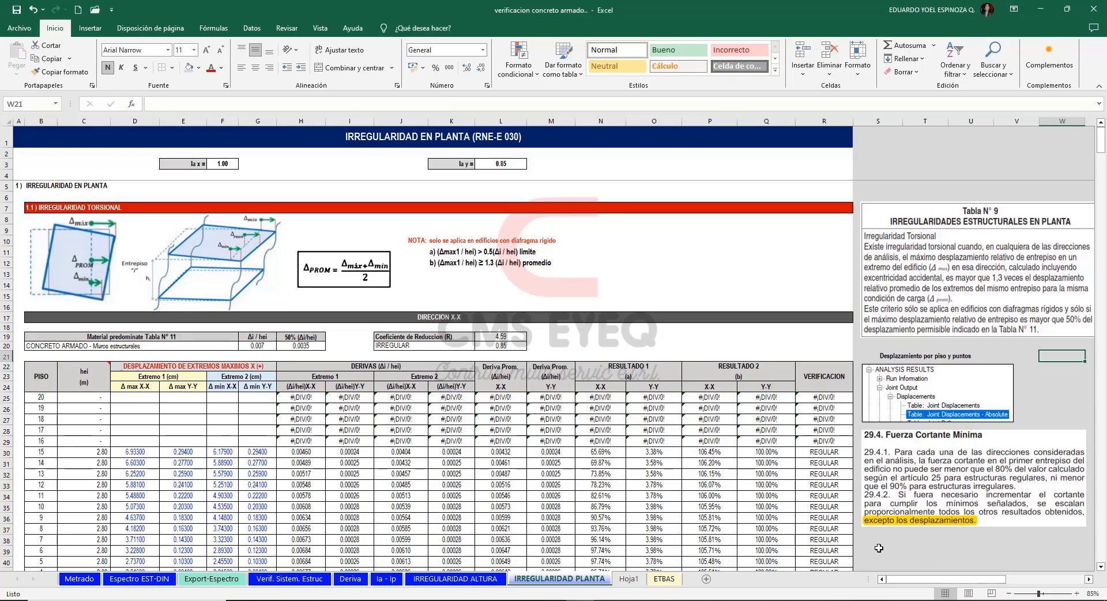
click(938, 457)
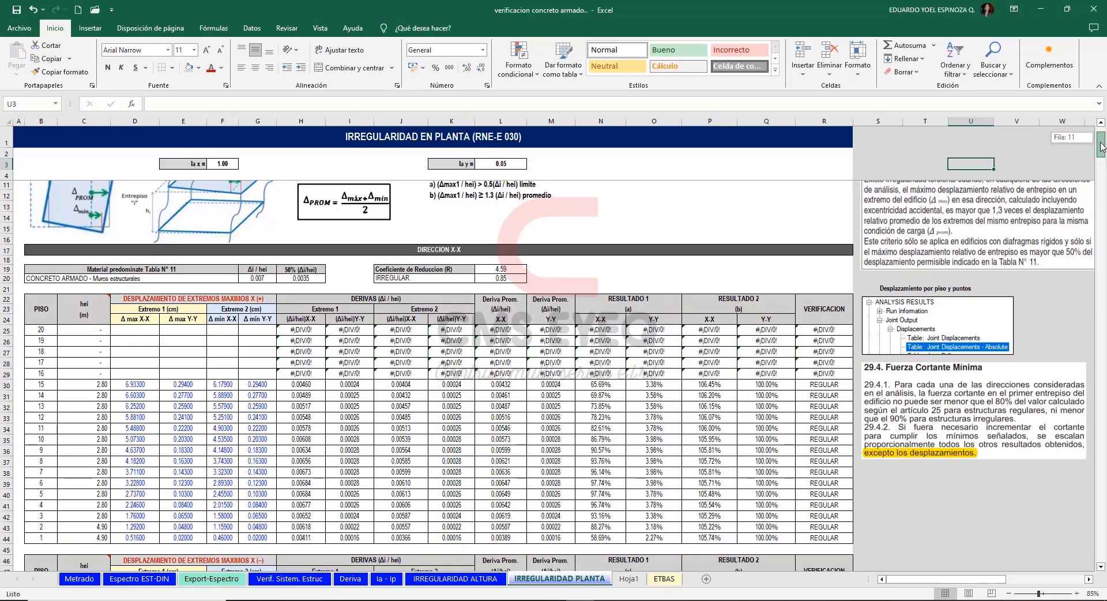
drag(1103, 145, 1104, 146)
drag(128, 397, 254, 549)
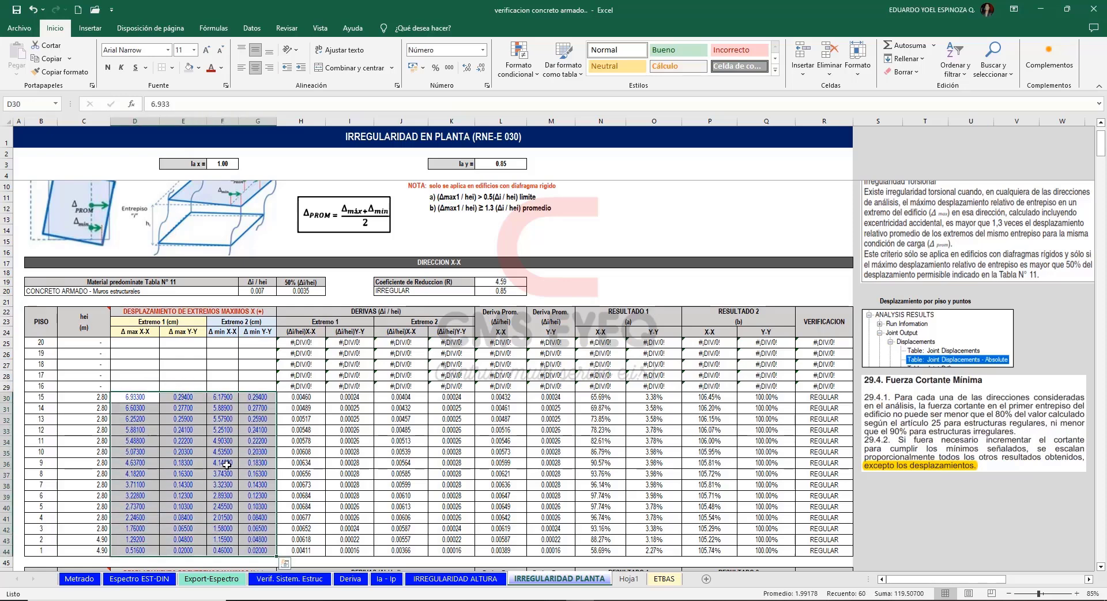
Switch to ETABS and show joint labels in place of the beam section names in the T15 plan view.
click(609, 599)
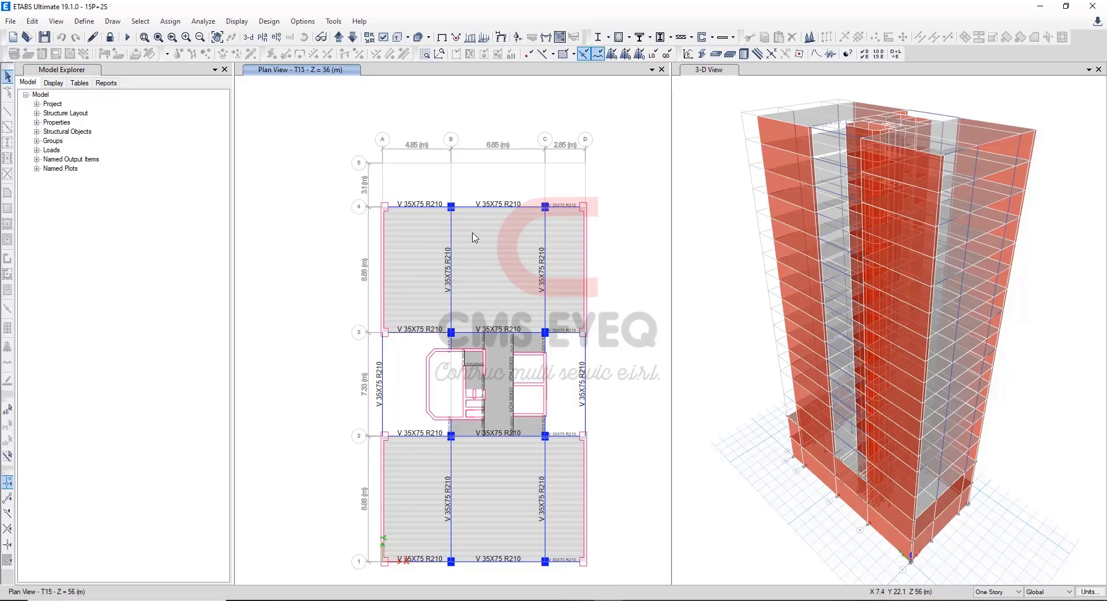
click(384, 37)
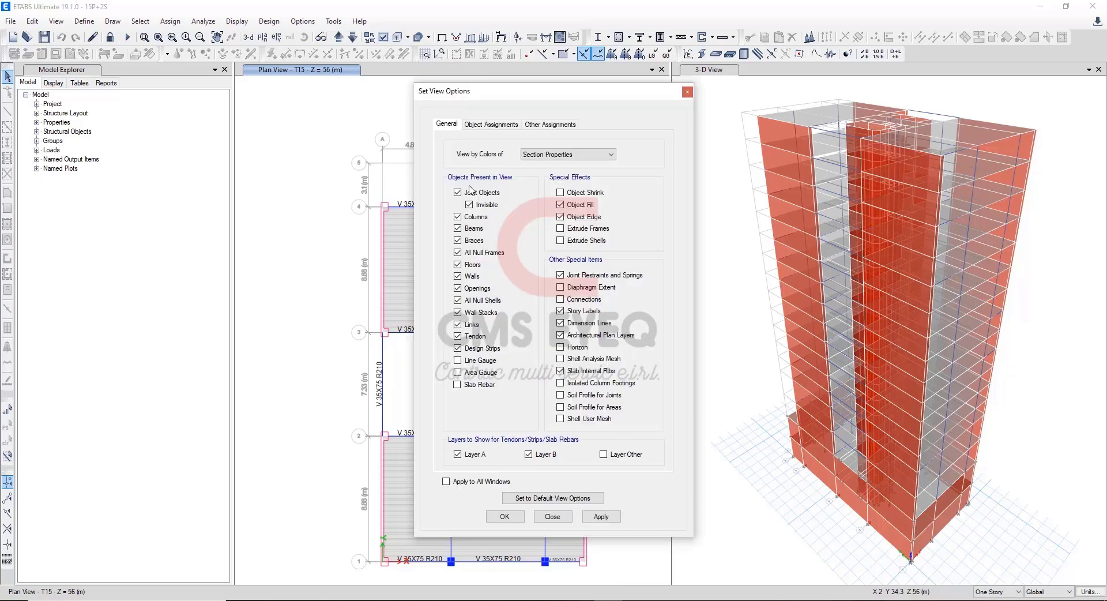
click(491, 124)
click(506, 516)
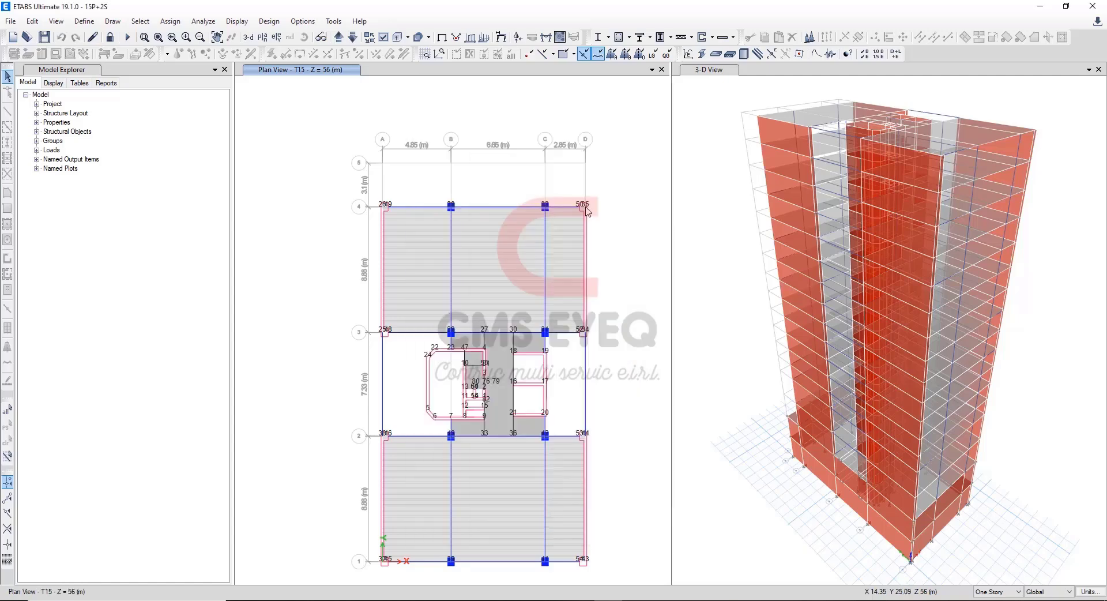
click(586, 208)
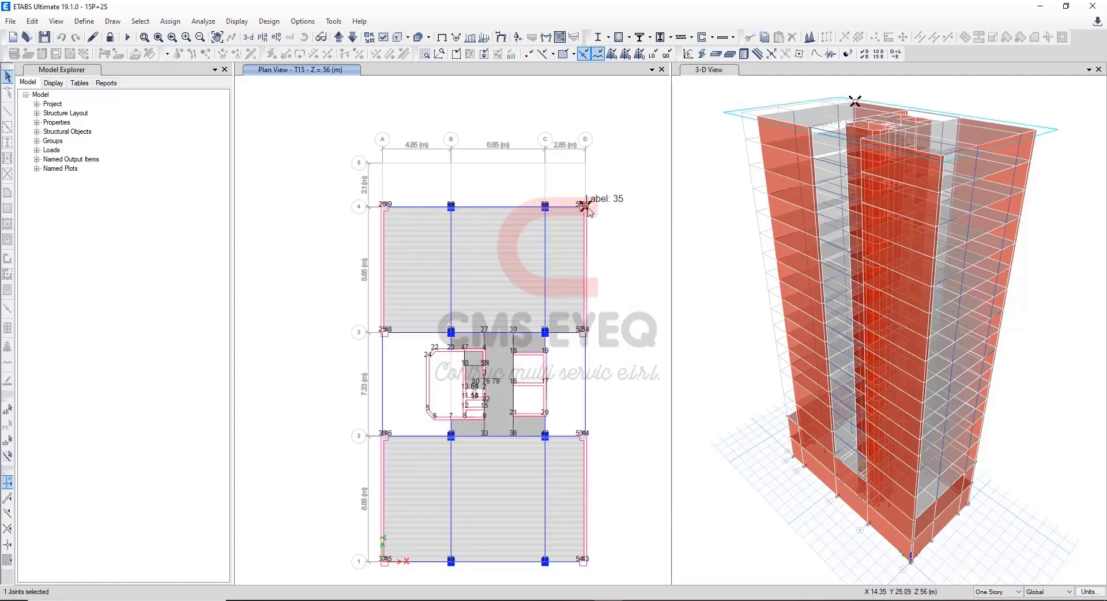
click(385, 208)
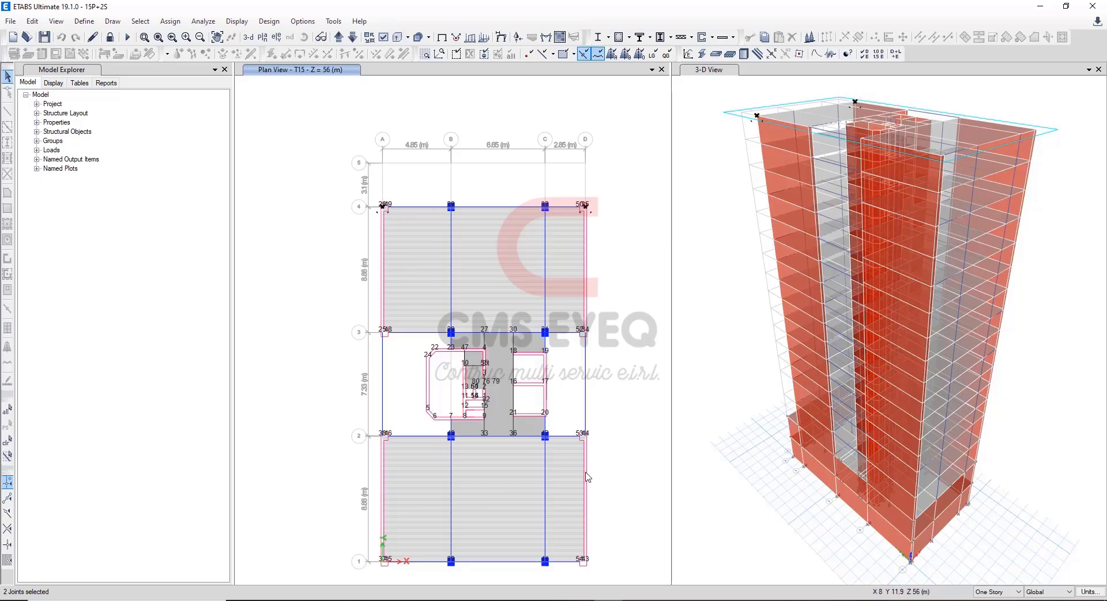
click(588, 563)
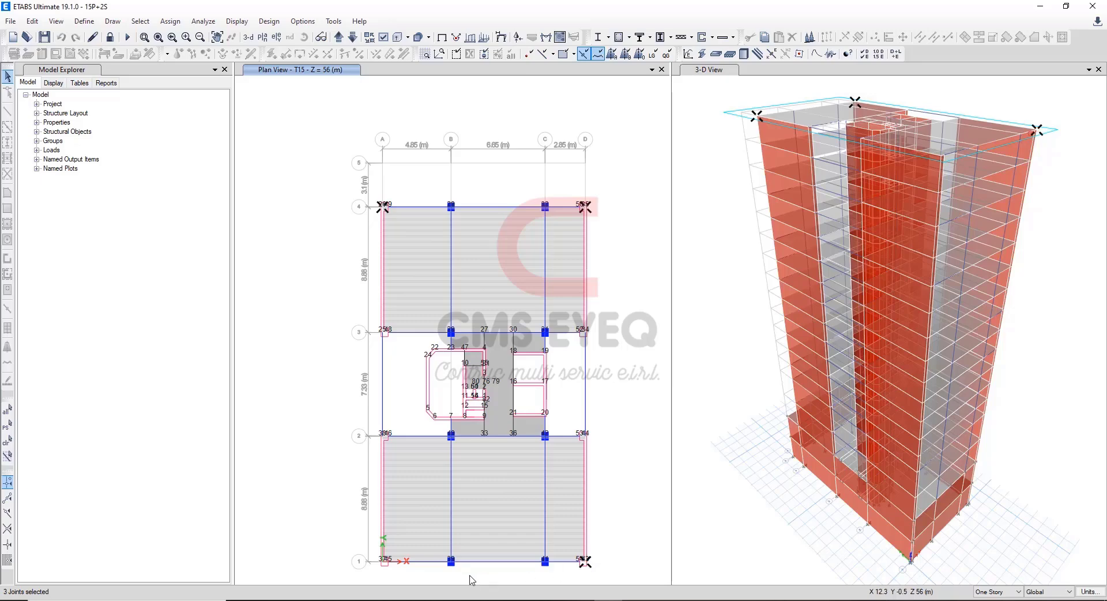
click(380, 562)
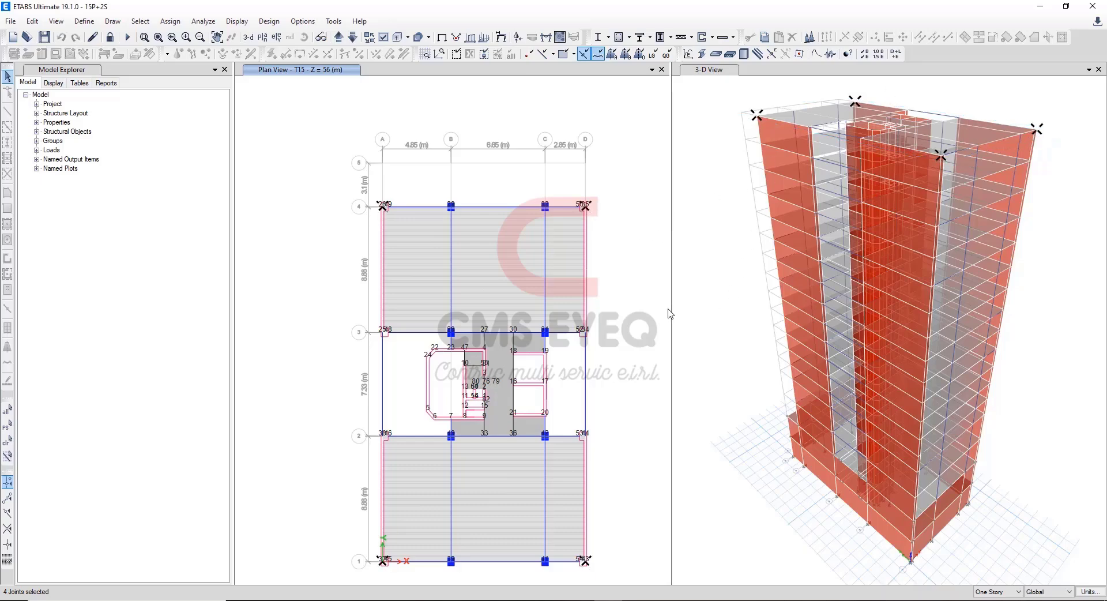
Clear the selection and select the four outer corner joints of the plan on all stories.
click(999, 592)
click(992, 600)
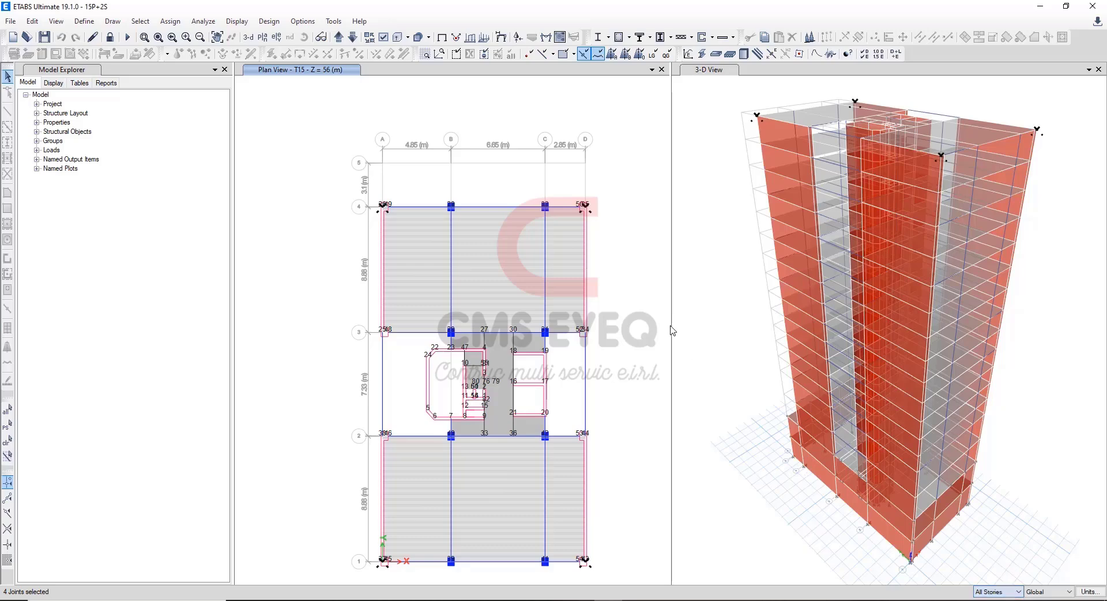
click(610, 218)
key(ctrl+q)
click(584, 206)
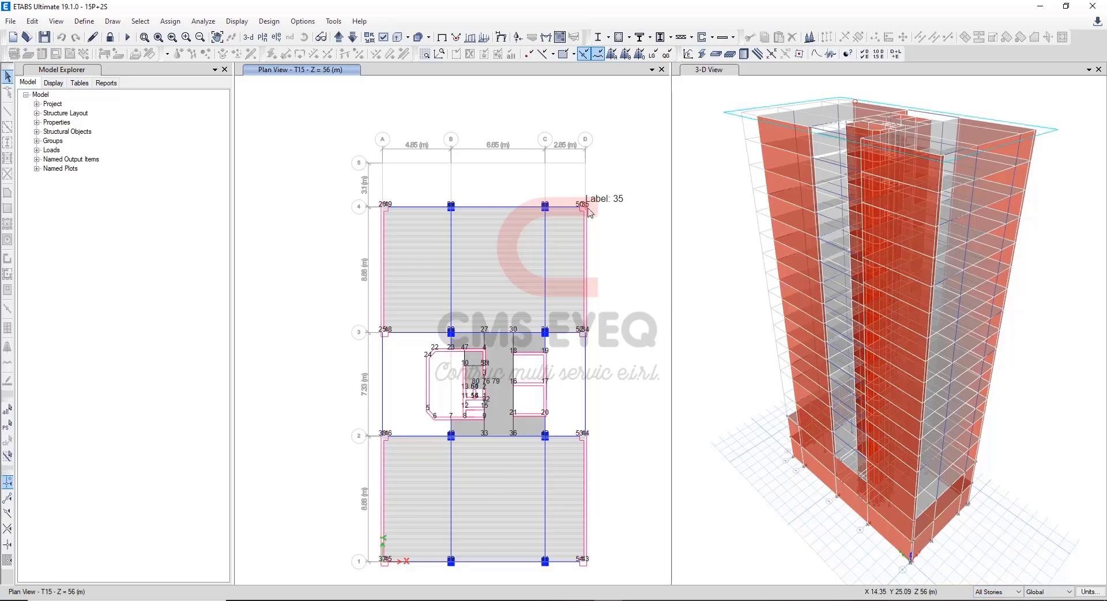
click(383, 206)
click(383, 561)
click(586, 561)
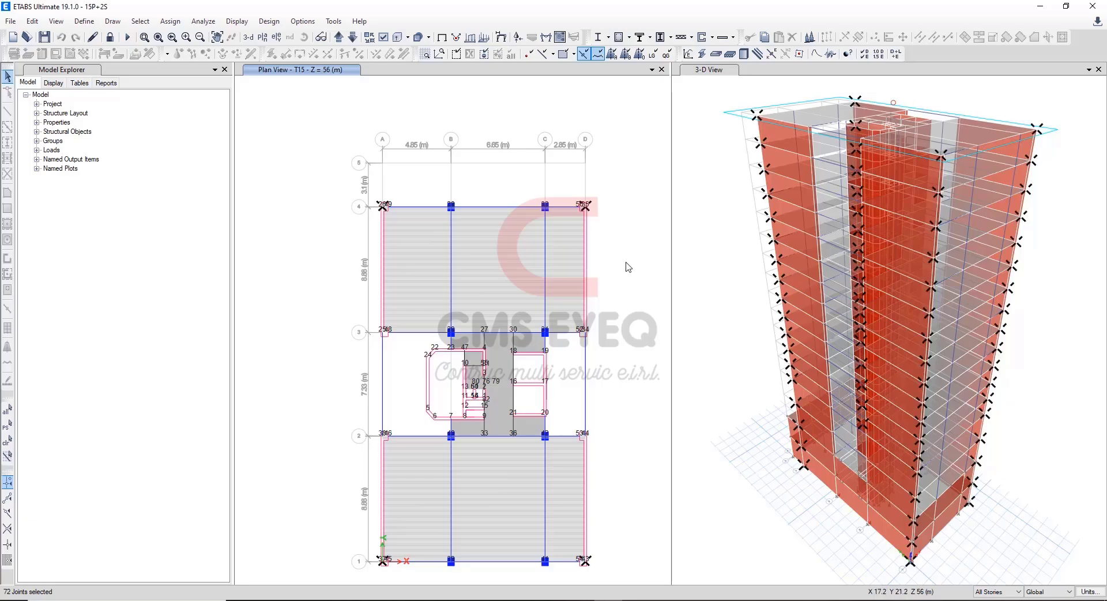
Show the Joint Displacements - Absolute table from the analysis results for the selected corner joints.
click(80, 83)
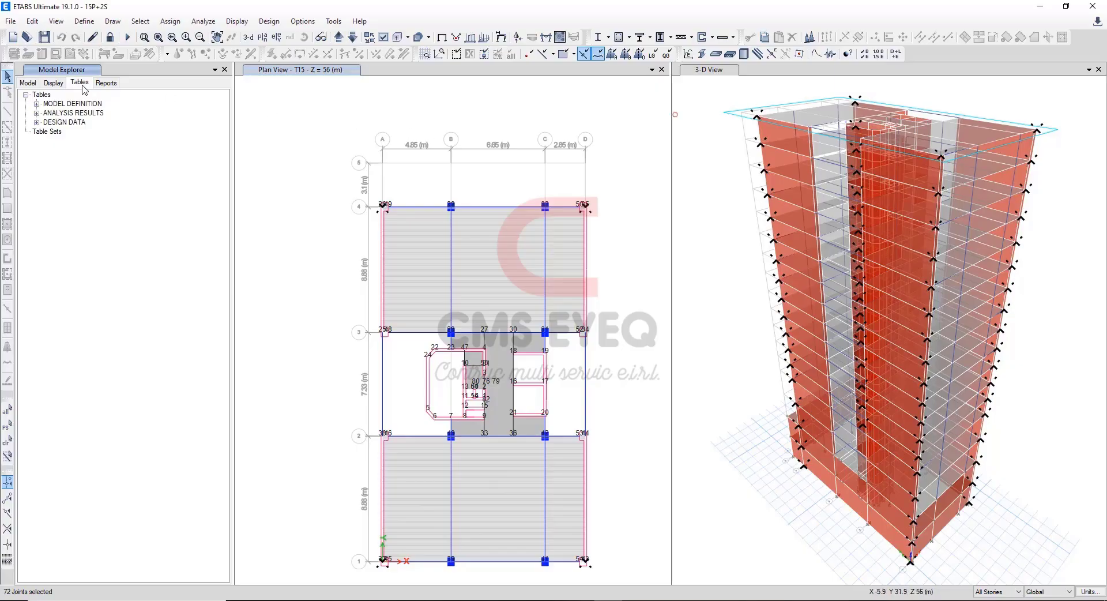
click(36, 114)
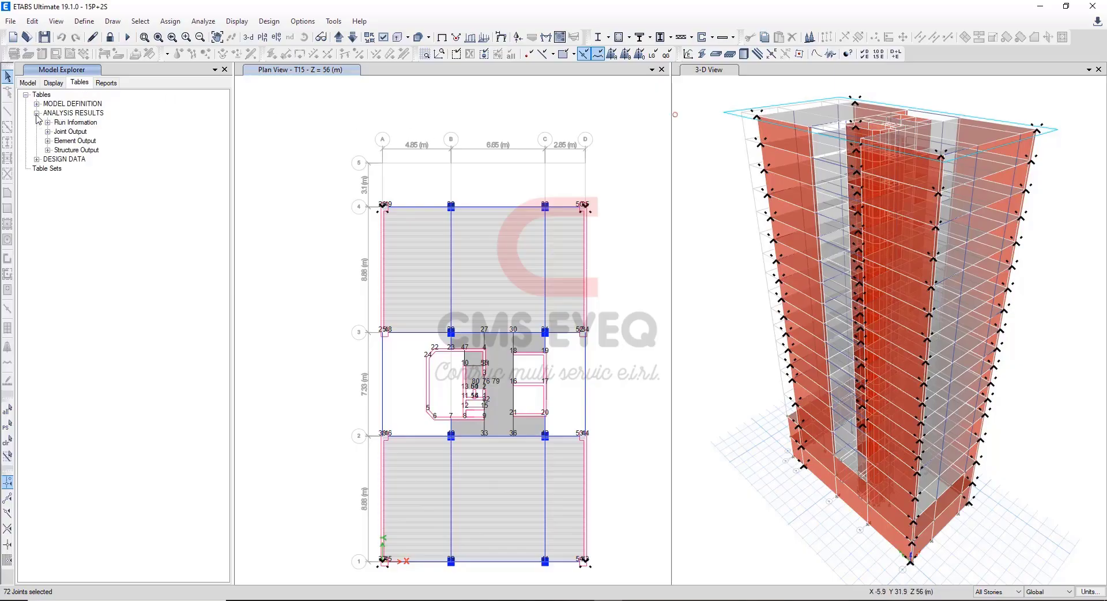
click(48, 132)
click(58, 140)
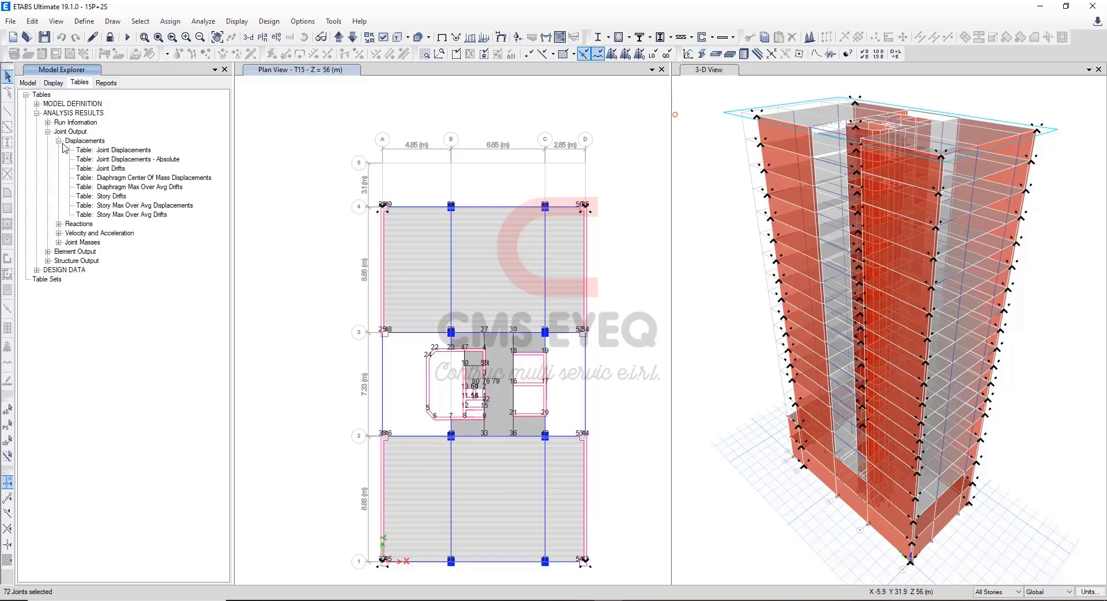
click(165, 167)
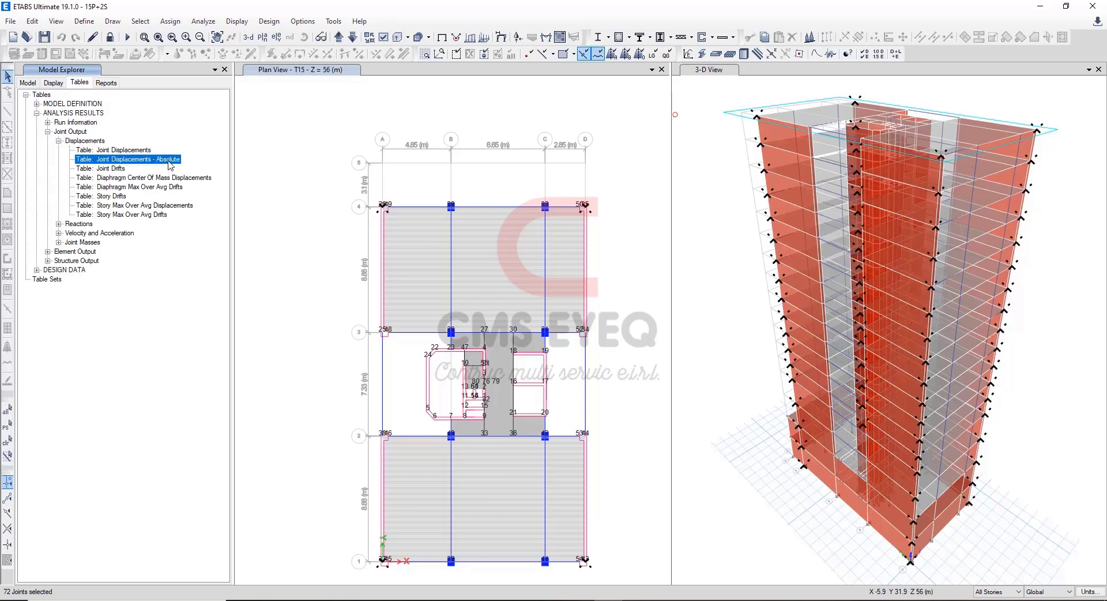
right_click(169, 163)
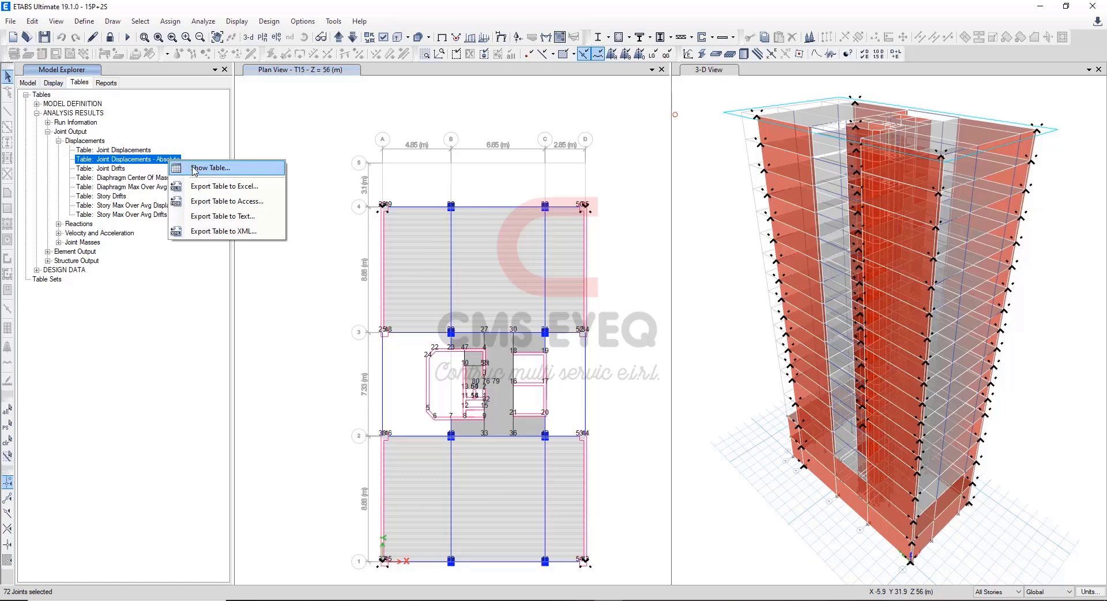
click(250, 169)
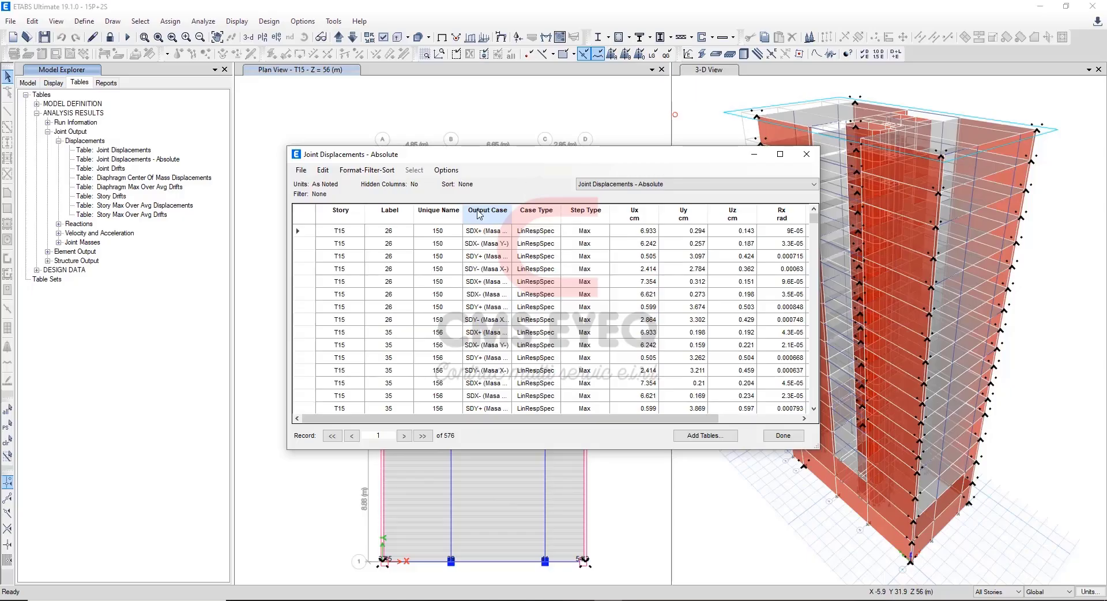
Filter the table's Output Case to SDX- (Masa Y-), SDX+ (Masa Y+), SDY- (Masa X-) and SDY+ (Masa X+).
click(480, 214)
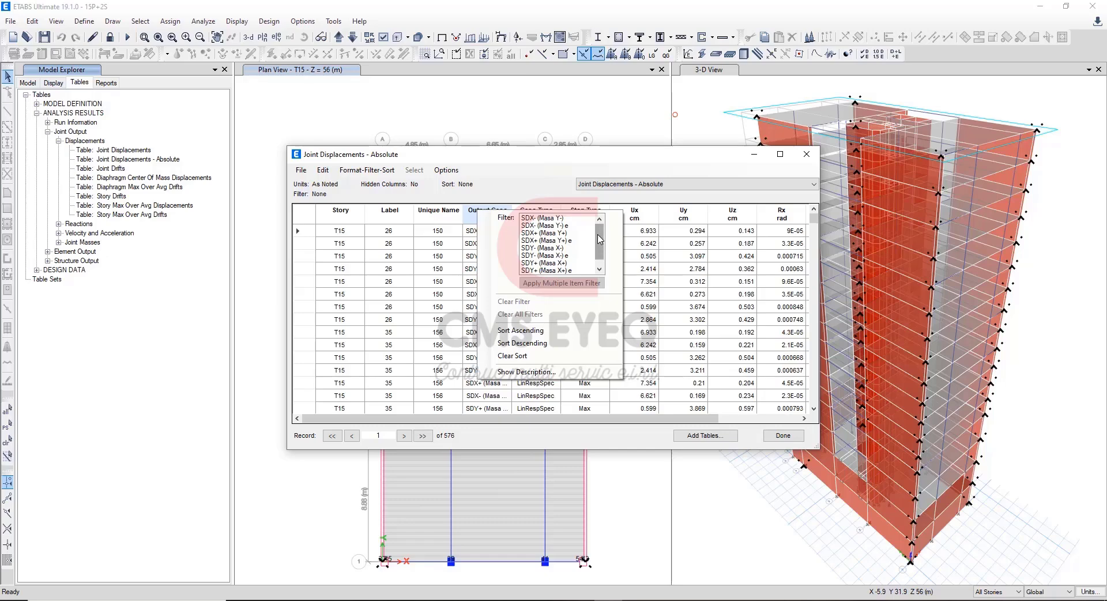
click(564, 219)
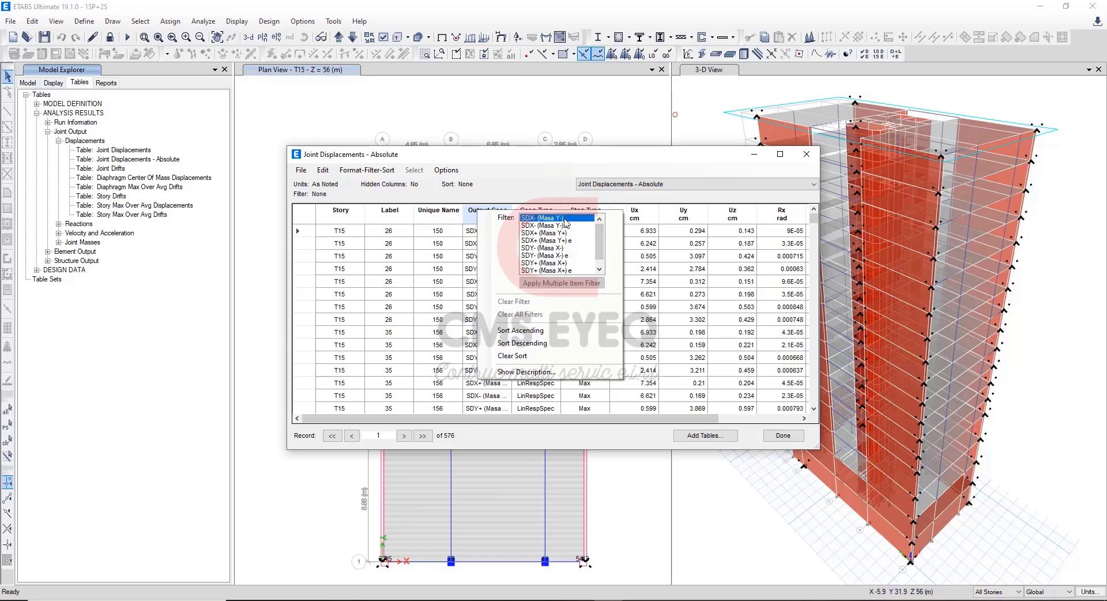
click(571, 233)
click(566, 249)
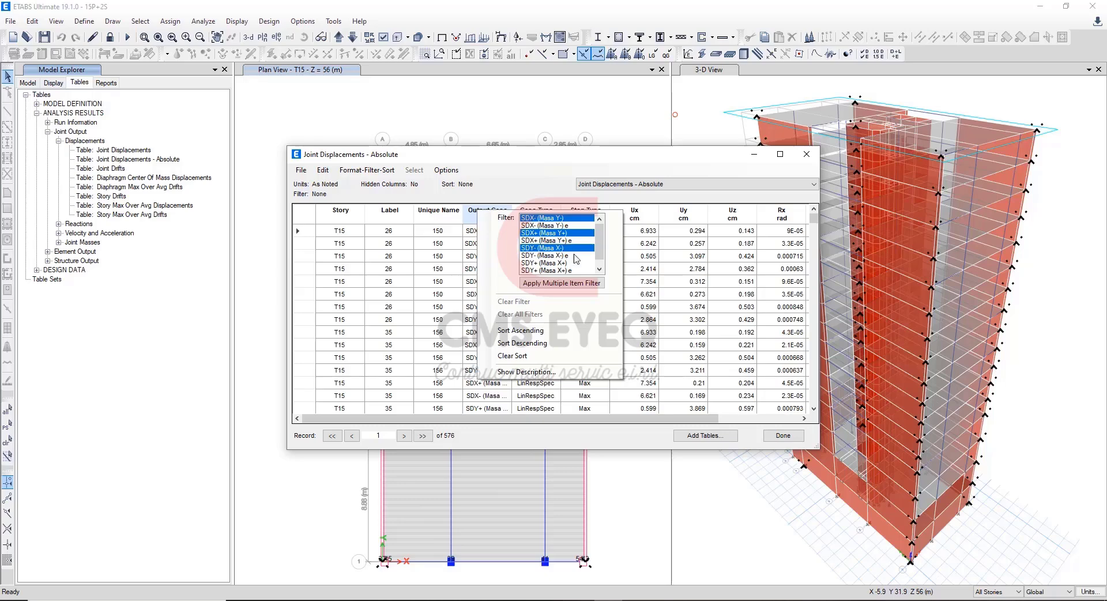
click(571, 263)
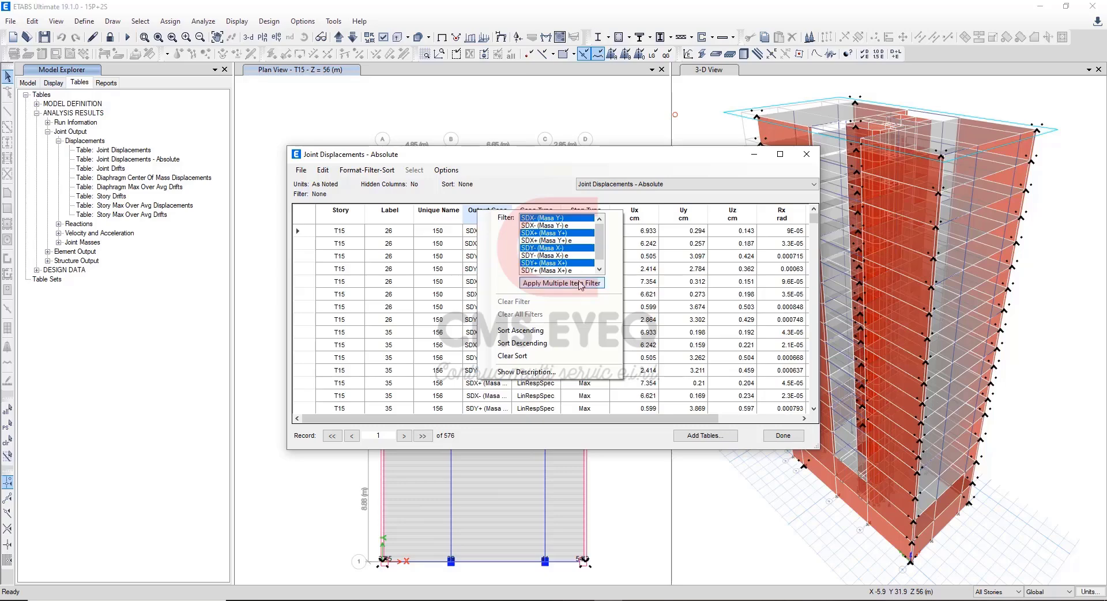
click(581, 283)
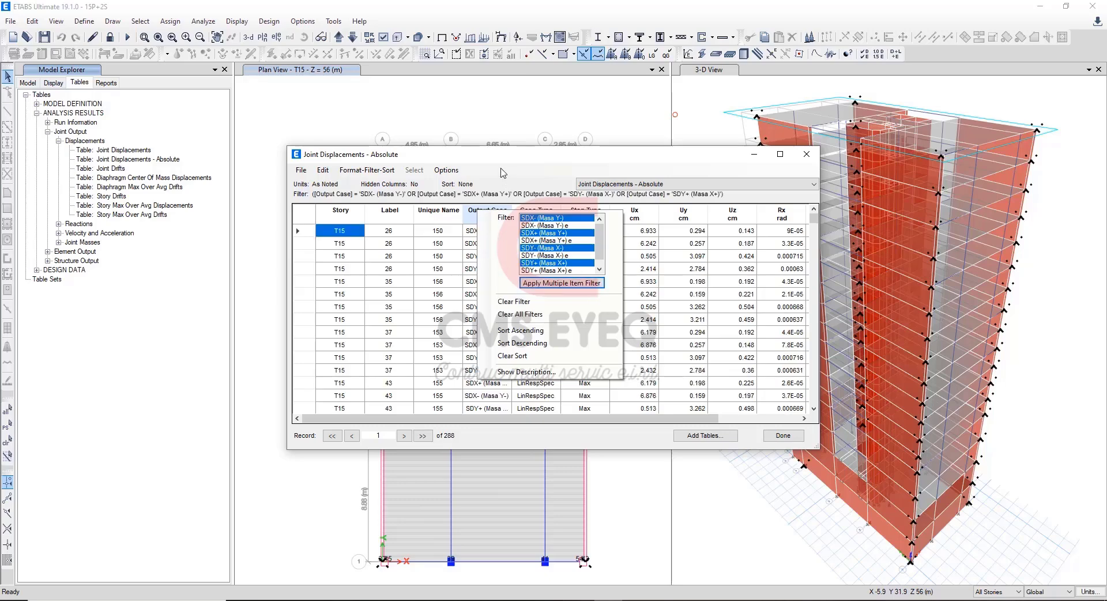
Export the filtered joint displacement table to Excel and maximize the new workbook.
click(302, 171)
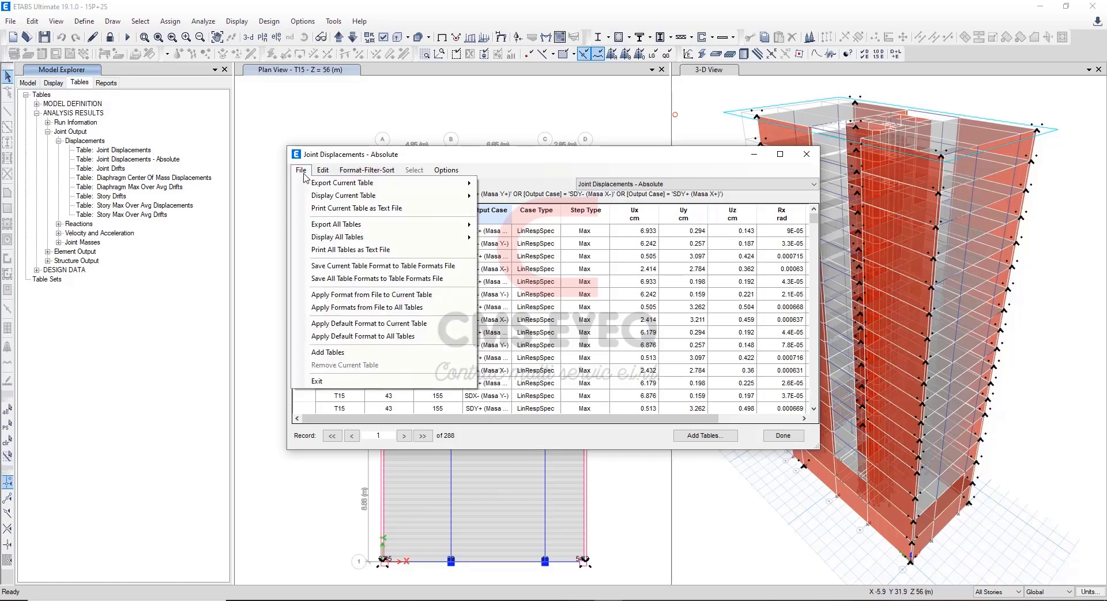
mouse_move(346, 195)
click(506, 190)
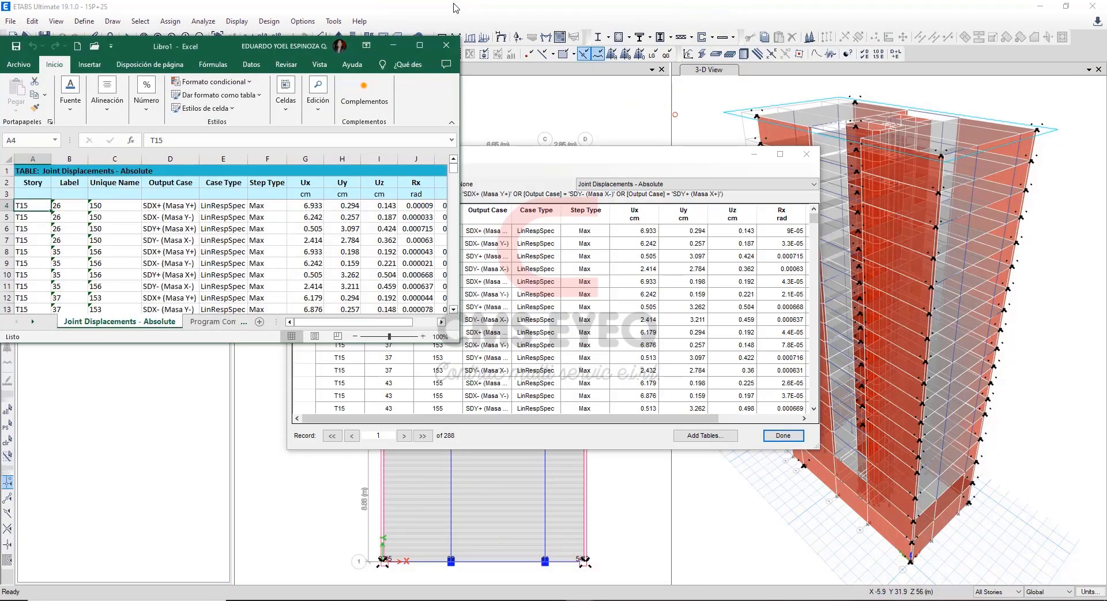
click(416, 46)
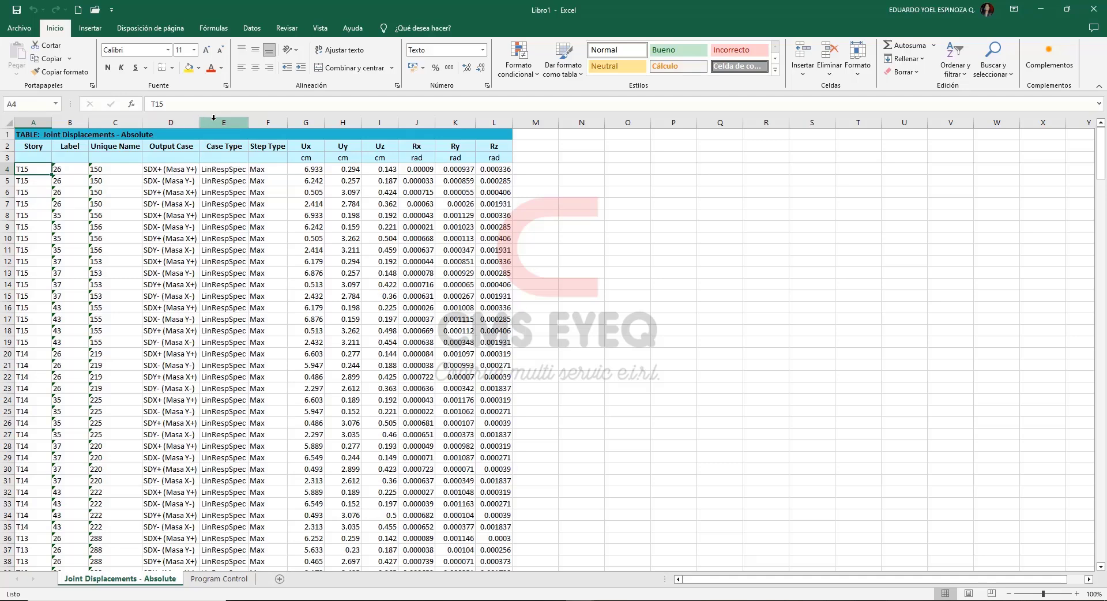
Hide the Case Type and Step Type columns and the Uz, Rx, Ry and Rz columns.
drag(213, 117, 260, 130)
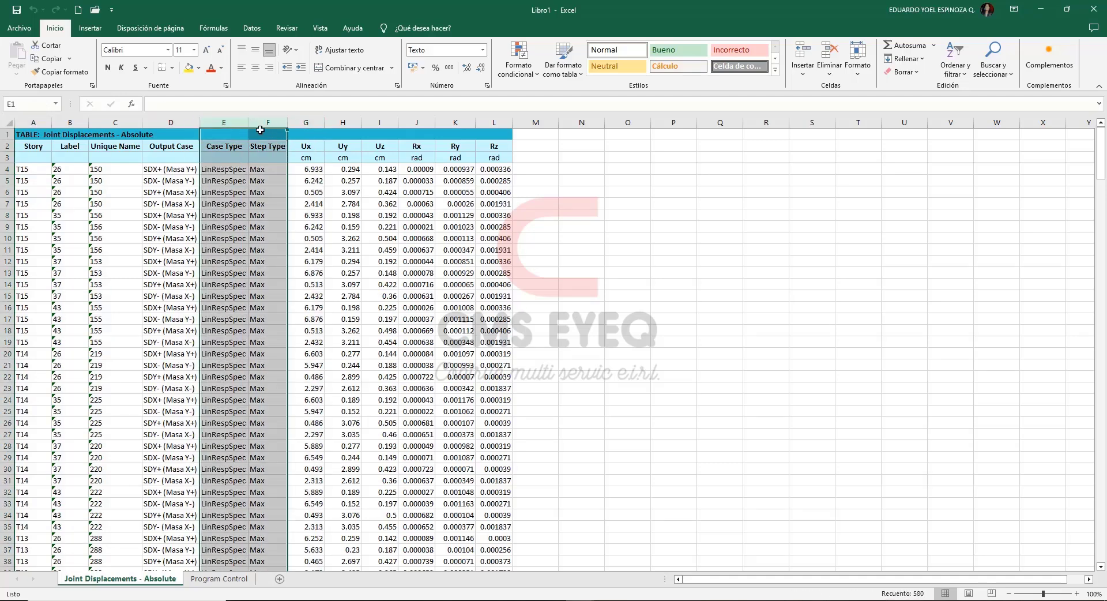
right_click(261, 130)
click(300, 295)
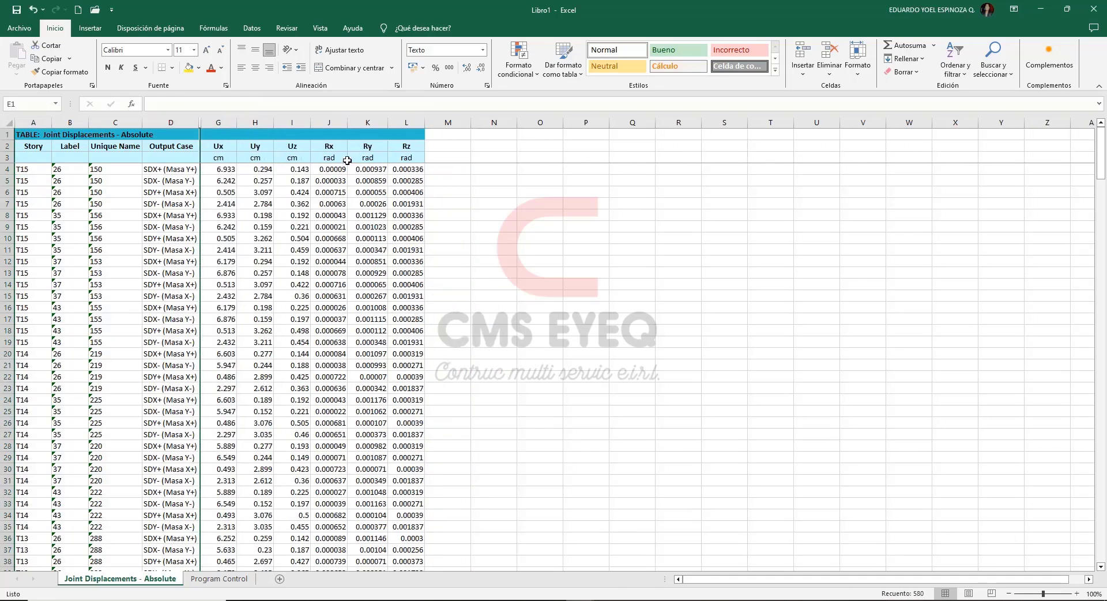
drag(299, 123, 405, 124)
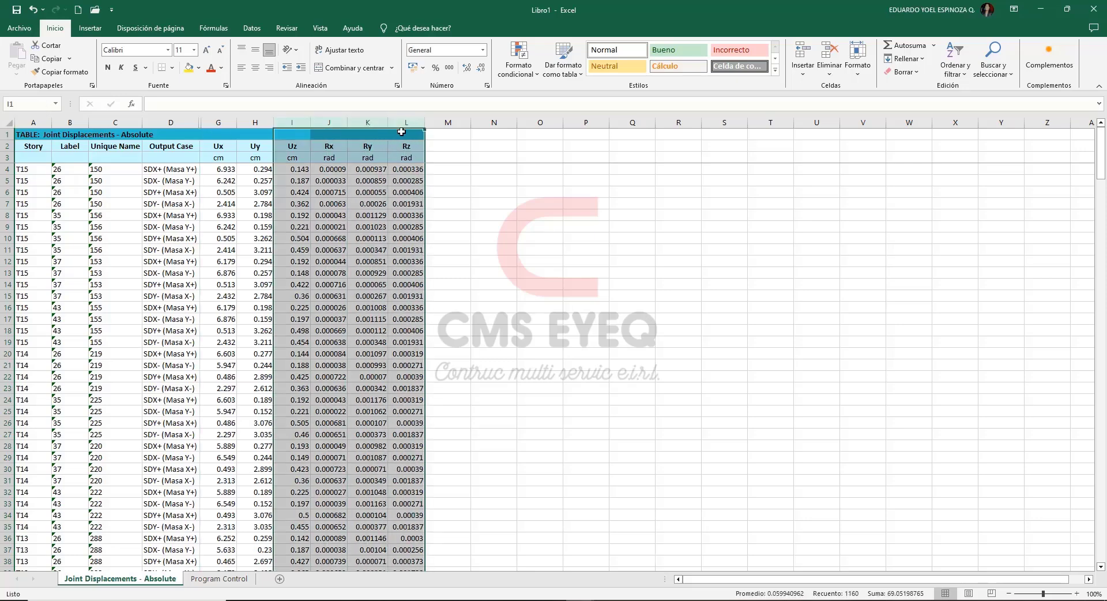
right_click(405, 125)
click(434, 293)
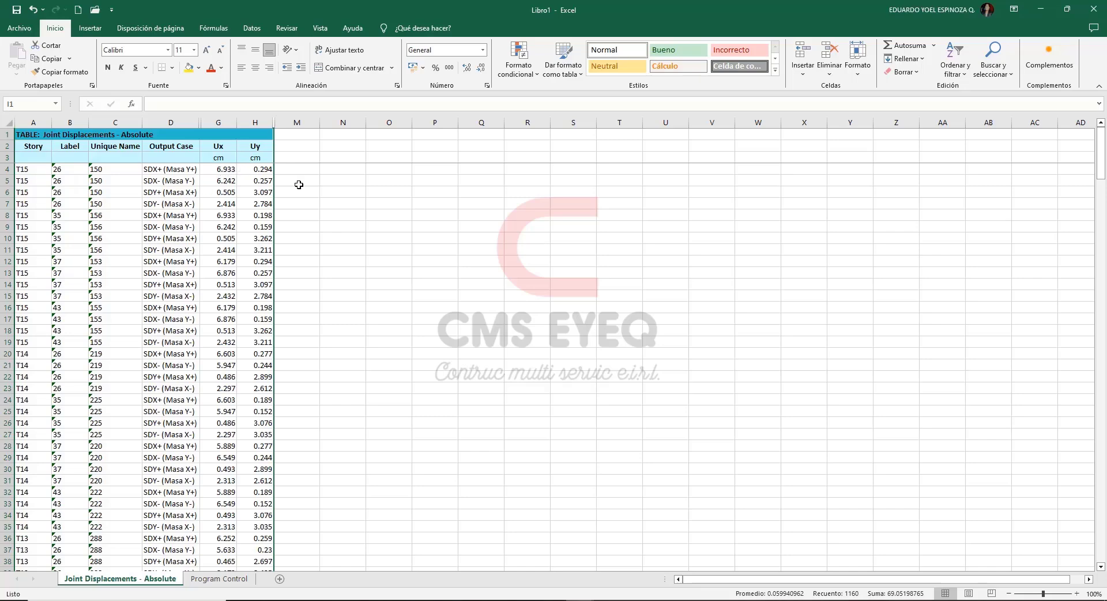
Add filters to the header in row 3 and filter Output Case to SDX+ (Masa Y+) only.
drag(28, 157, 255, 158)
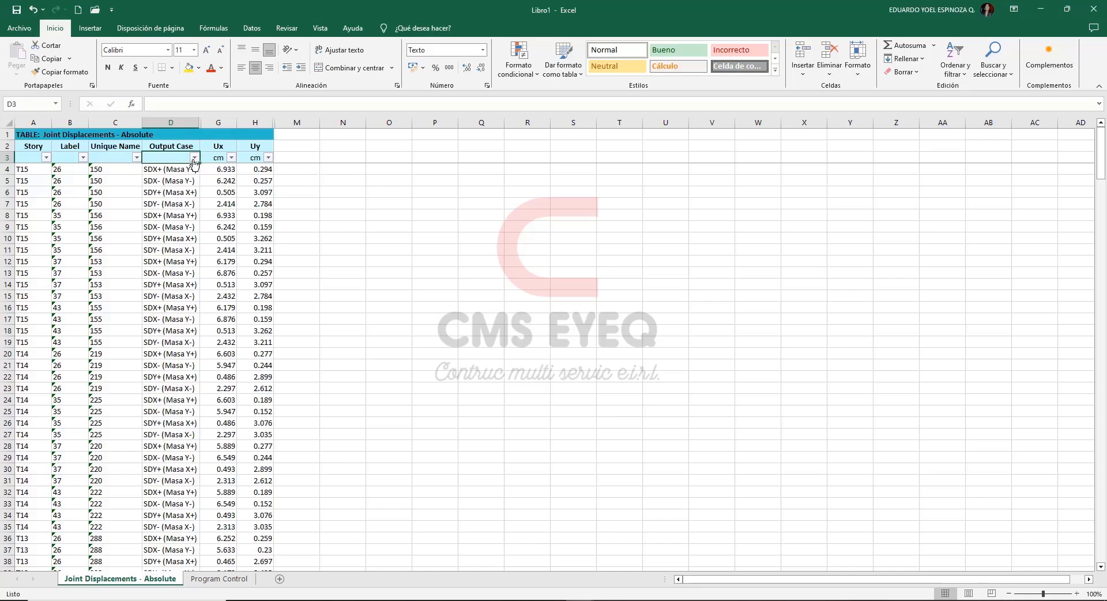
click(194, 157)
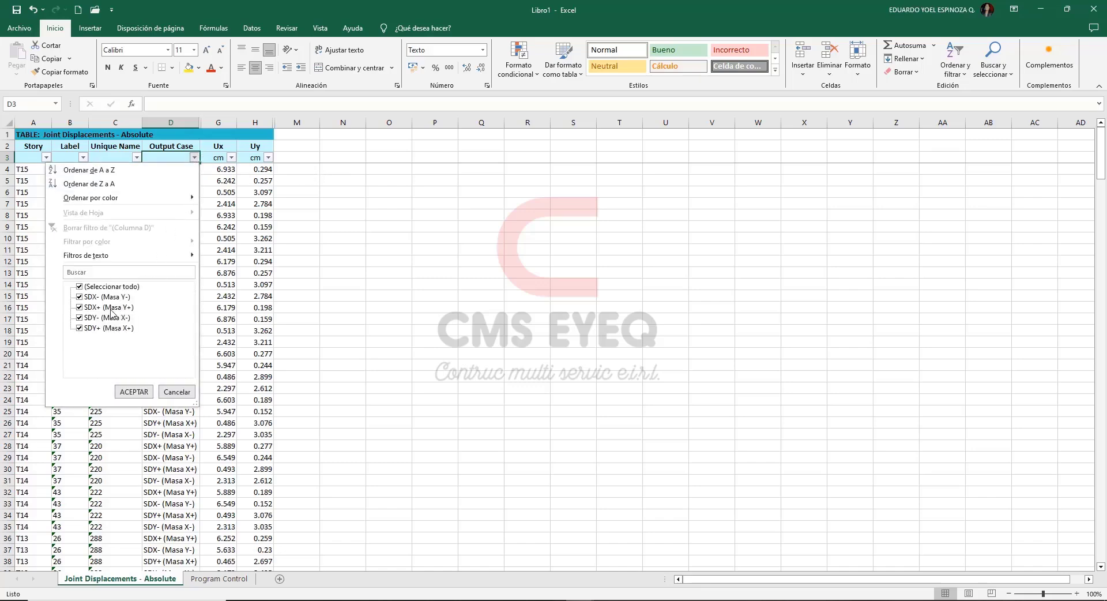
click(80, 286)
click(79, 306)
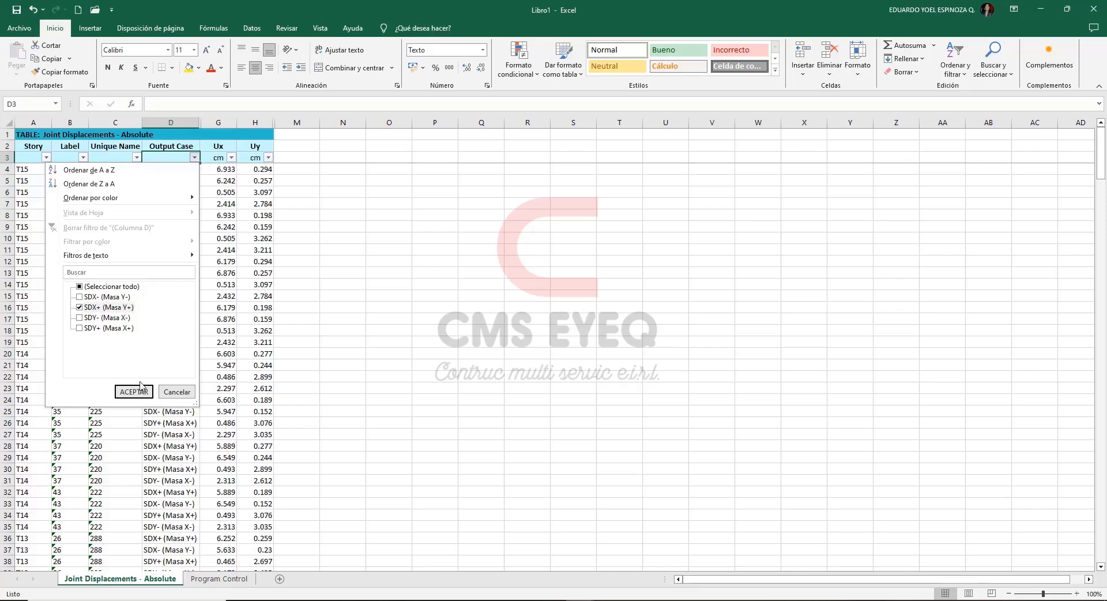
click(134, 392)
Fill the four T15 rows with yellow and examine their joint labels and Ux and Uy displacements.
drag(27, 171, 249, 204)
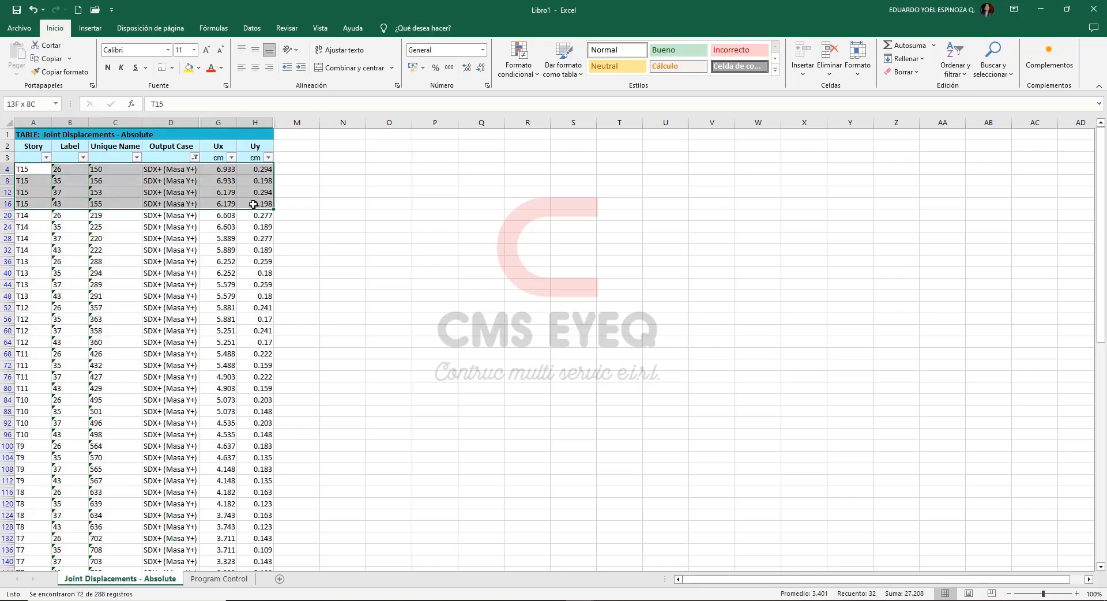
click(189, 68)
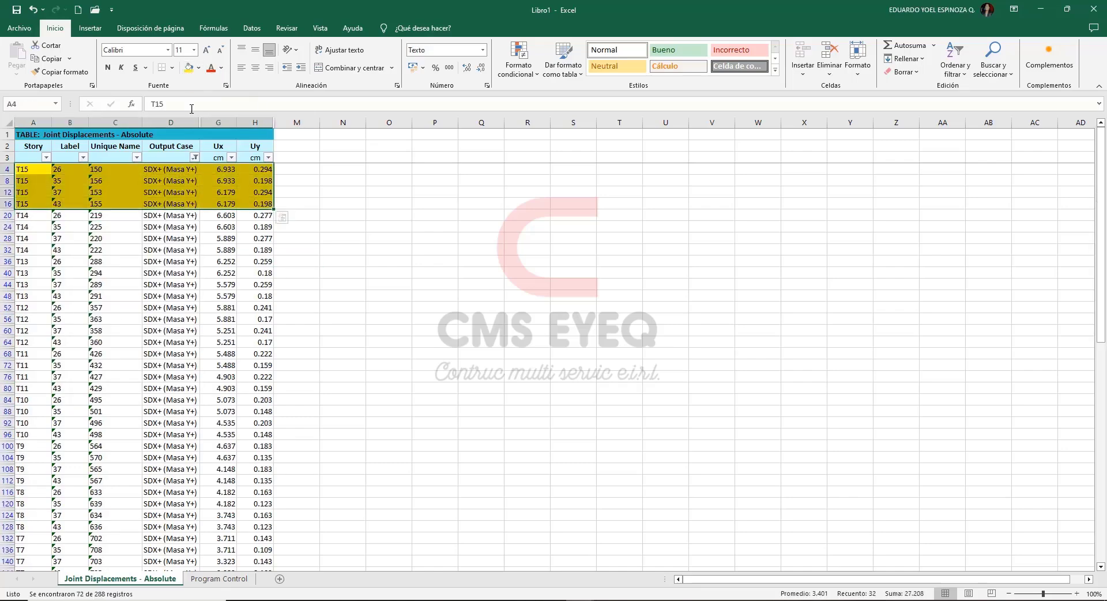
drag(61, 171, 66, 202)
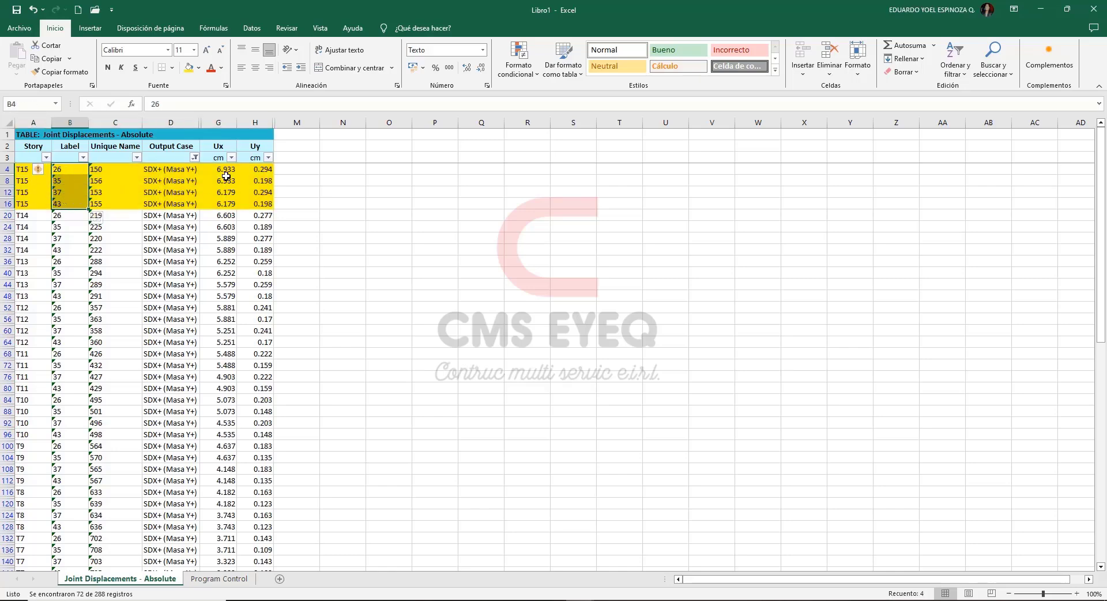
drag(223, 170, 265, 203)
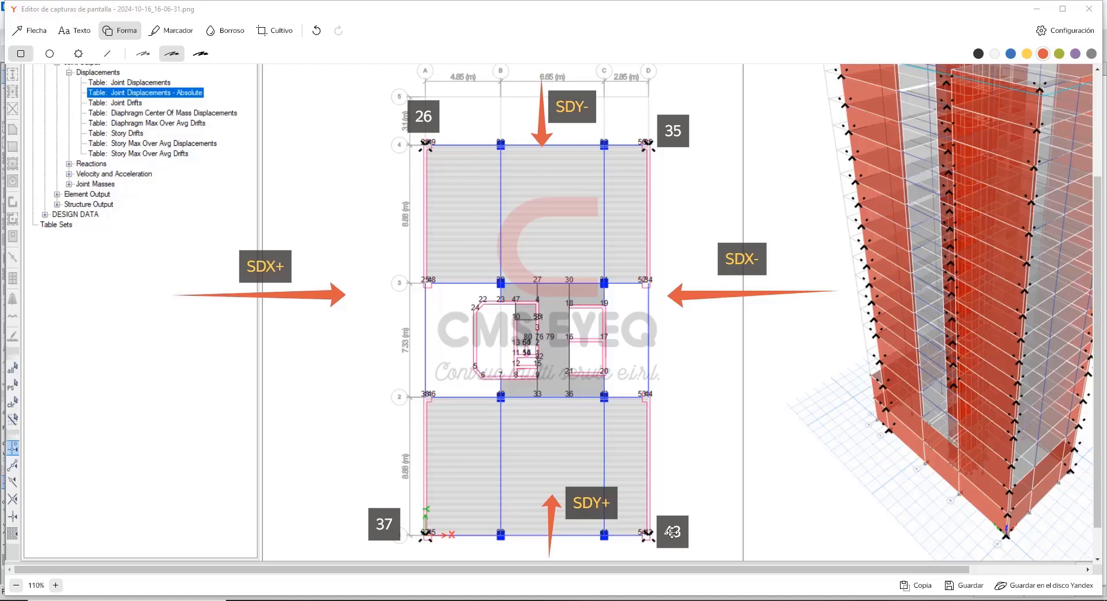
Switch to the screenshot editor, outline the building plan with an orange rectangle and shift it to illustrate the floor's displacement.
click(107, 53)
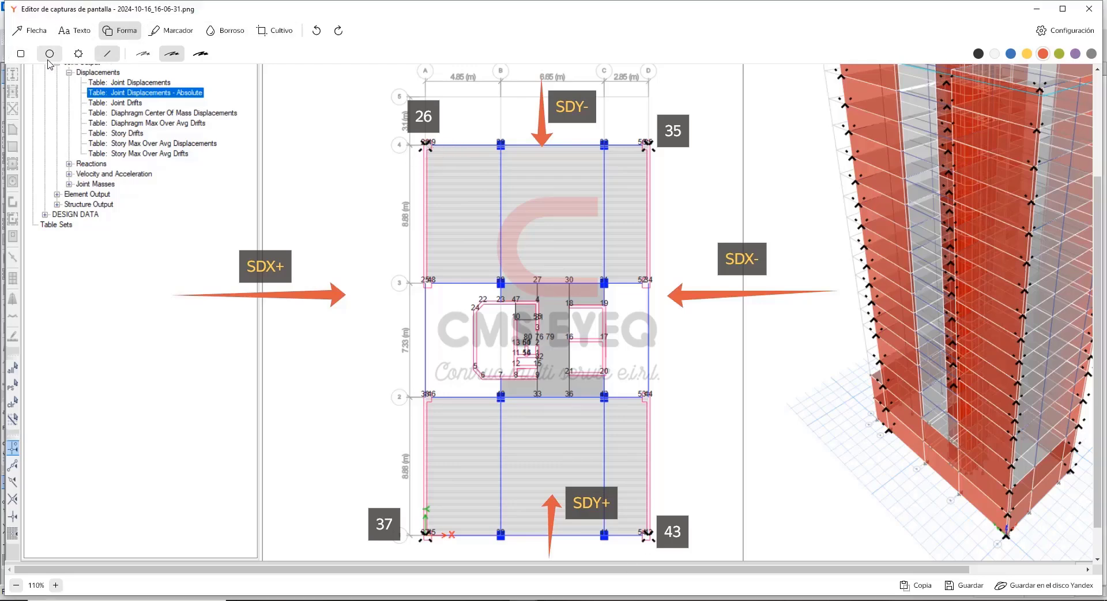
click(21, 53)
drag(425, 145, 647, 537)
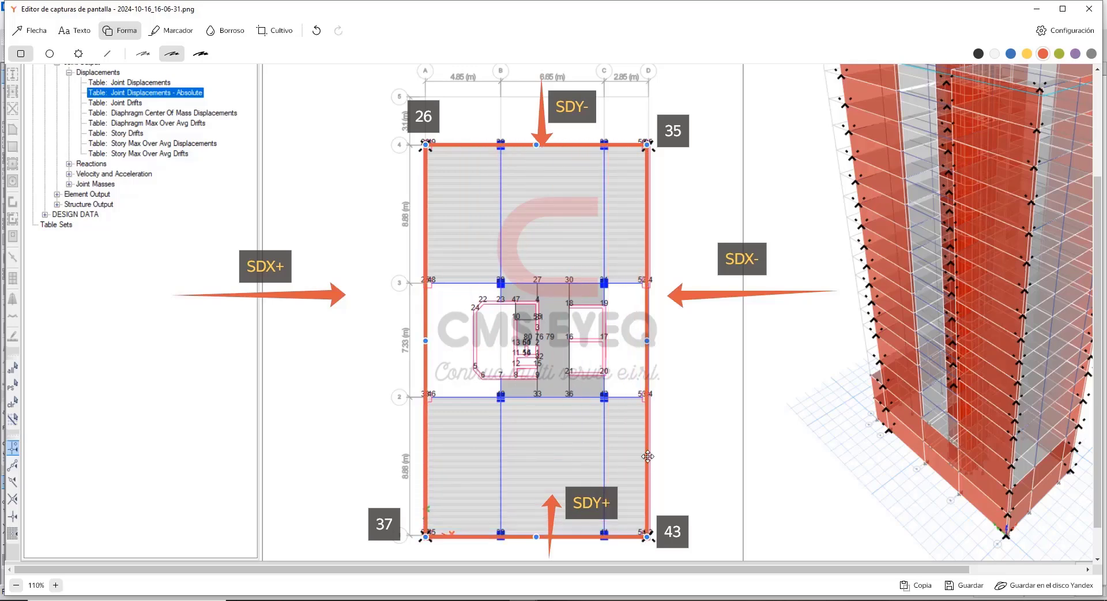
drag(648, 456, 666, 448)
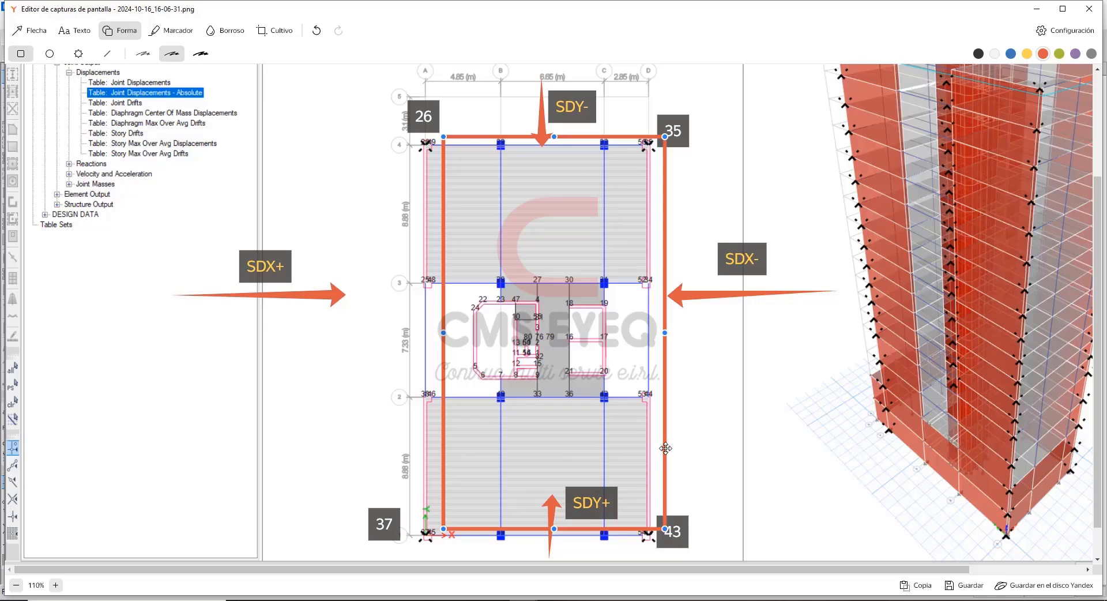
drag(665, 448, 645, 475)
drag(491, 165, 491, 118)
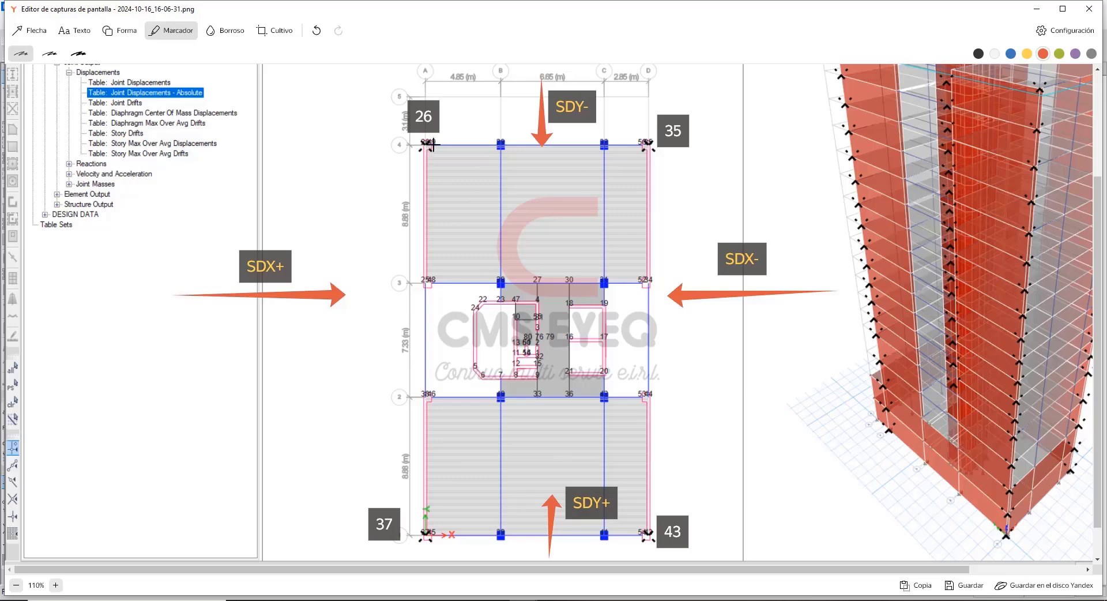
Mark the corner joints 26, 35, 37 and 43 on the plan capture with the orange marker.
drag(427, 146, 436, 148)
click(647, 147)
click(647, 537)
Select the T15 rows of joints 26 and 35 in Excel and circle those joint labels on the plan capture.
mouse_move(603, 591)
click(626, 561)
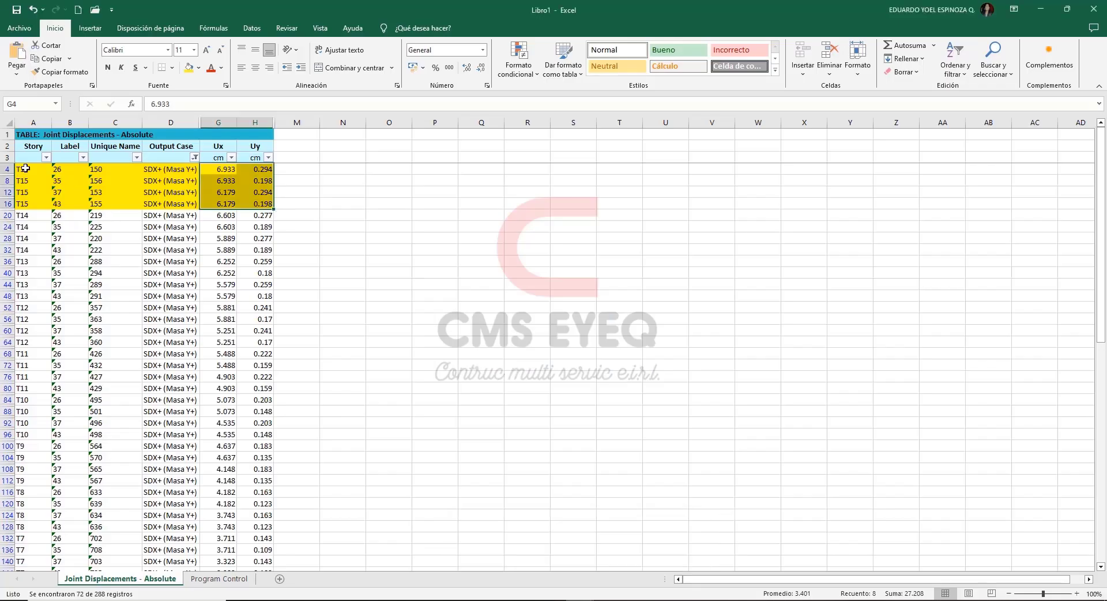
drag(7, 169, 20, 180)
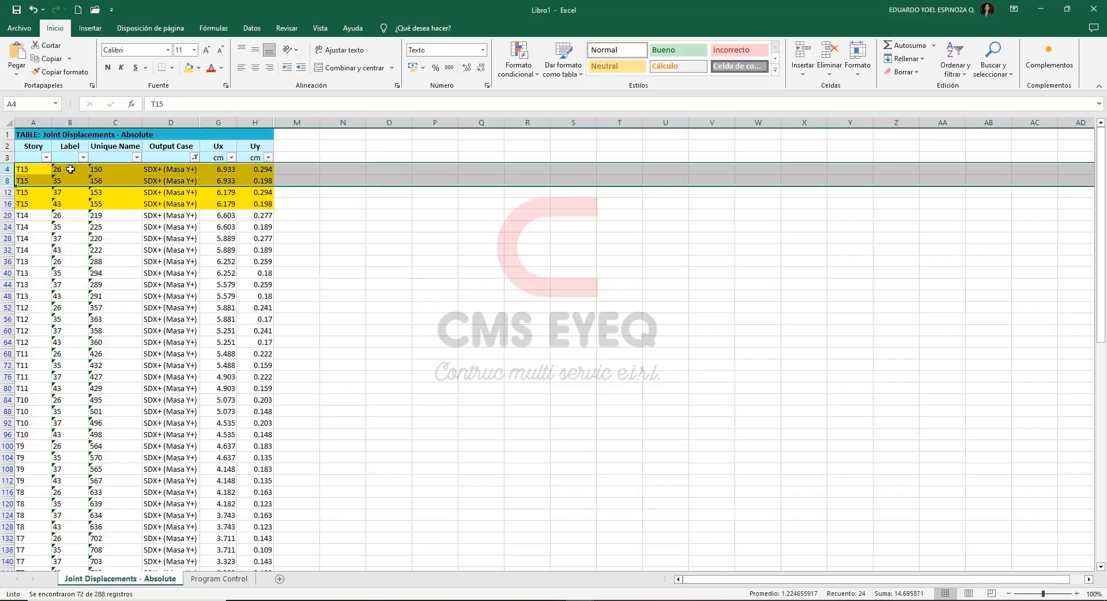
click(1035, 8)
drag(444, 92, 450, 106)
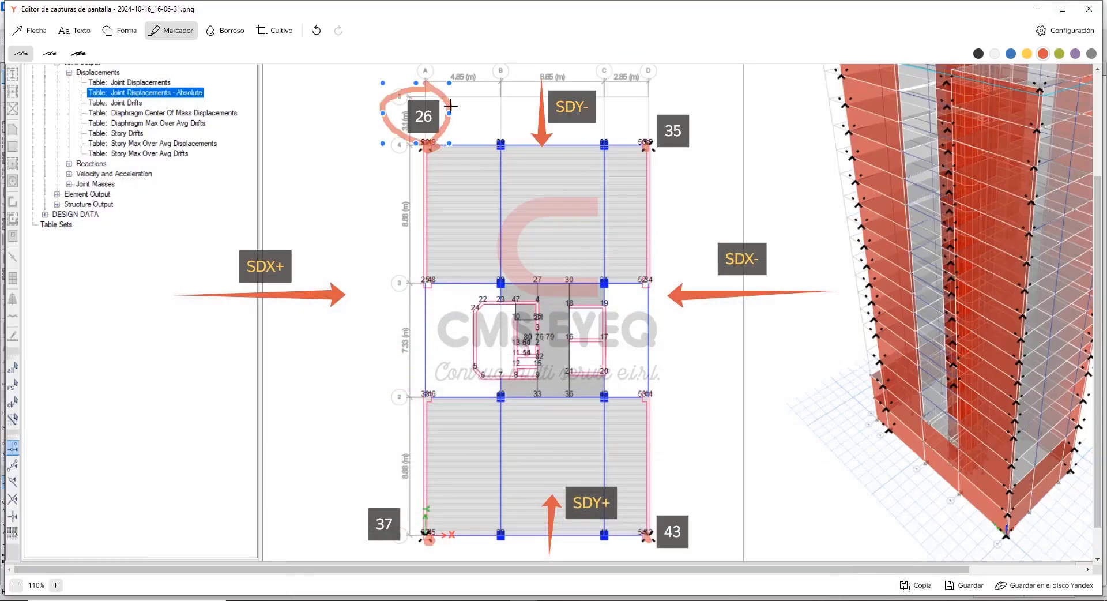
drag(653, 96, 660, 96)
Return to the Excel displacement table and examine the T15 rows of joints 37 and 43 and their Ux displacements.
click(580, 600)
click(626, 542)
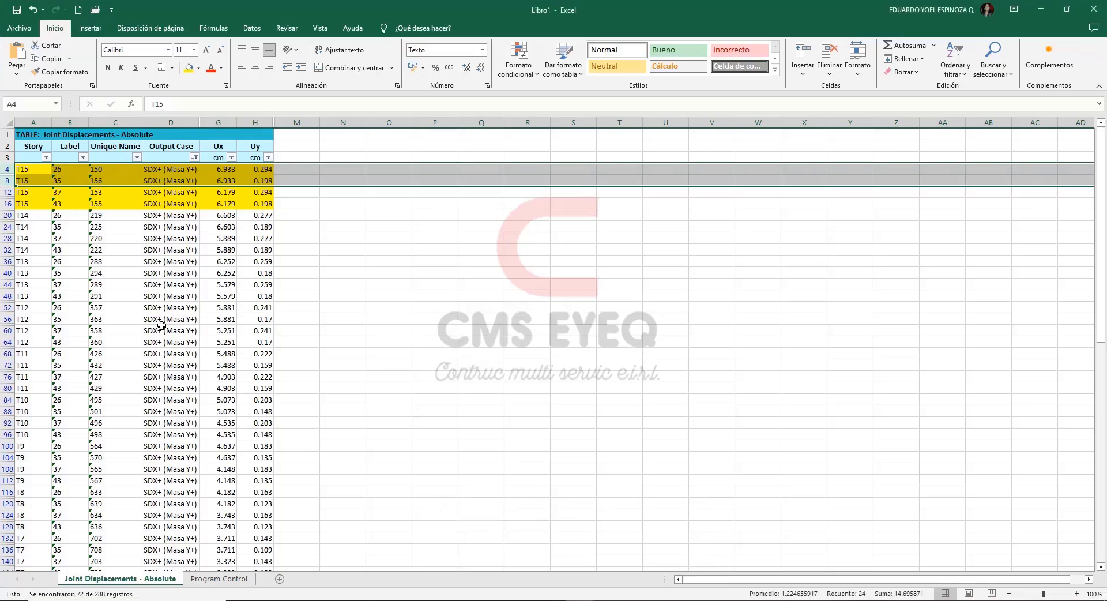
drag(7, 192, 7, 203)
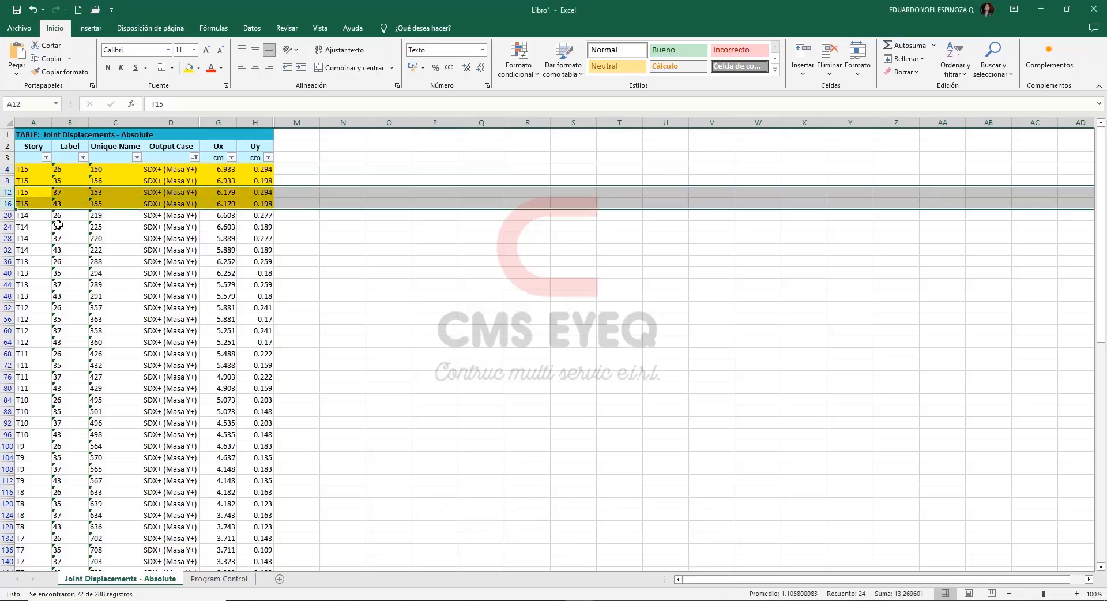
drag(220, 192, 220, 204)
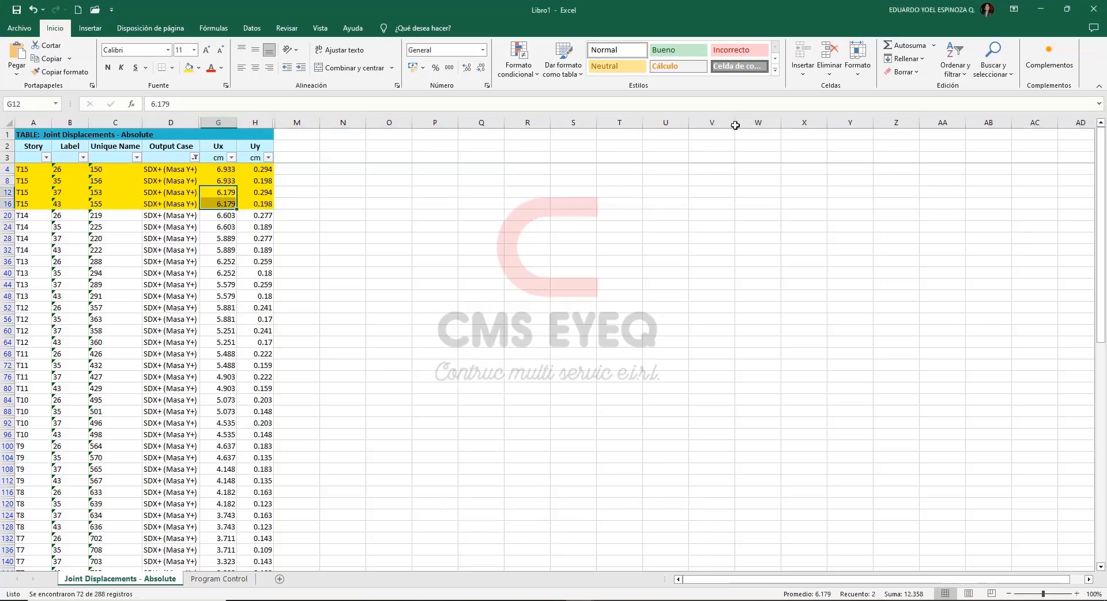
Switch to the screenshot editor and circle corner joints 37 and 43 on the plan capture with the orange marker.
click(1041, 9)
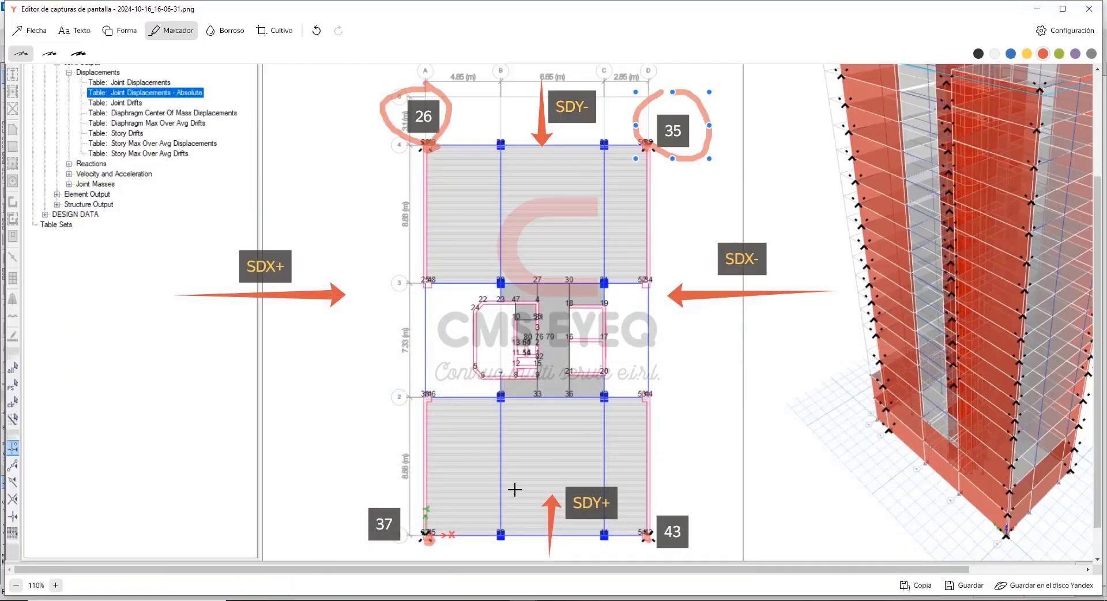
drag(434, 525, 439, 526)
mouse_move(648, 525)
mouse_down()
mouse_move(638, 533)
mouse_move(652, 524)
mouse_up()
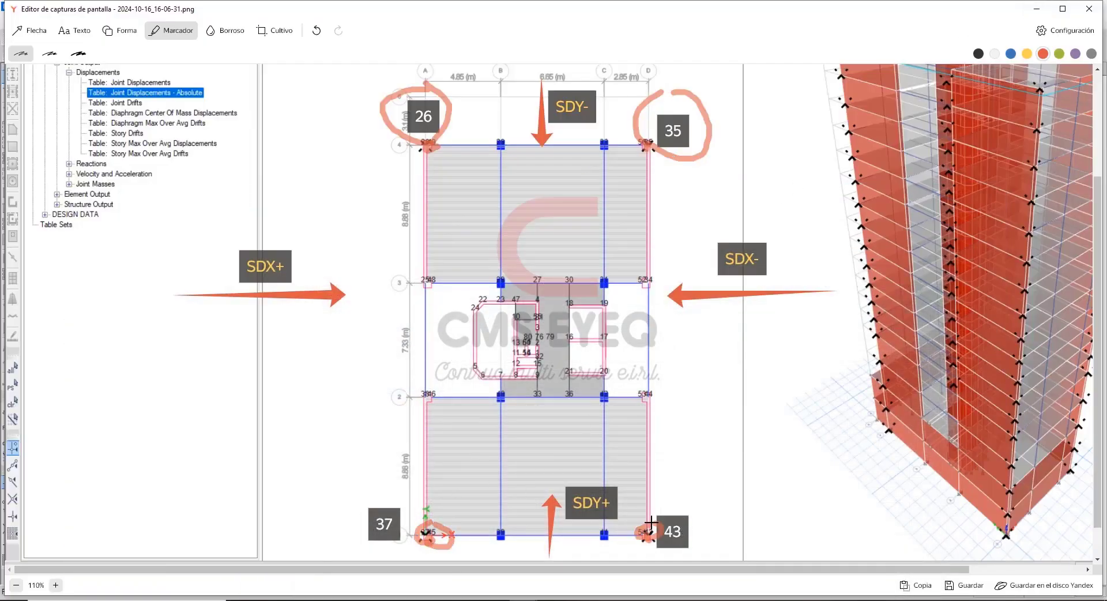
Add the text label "26 Y 37" to the plan capture beside the SDX+ arrow.
click(75, 30)
click(172, 31)
click(332, 268)
text(26)
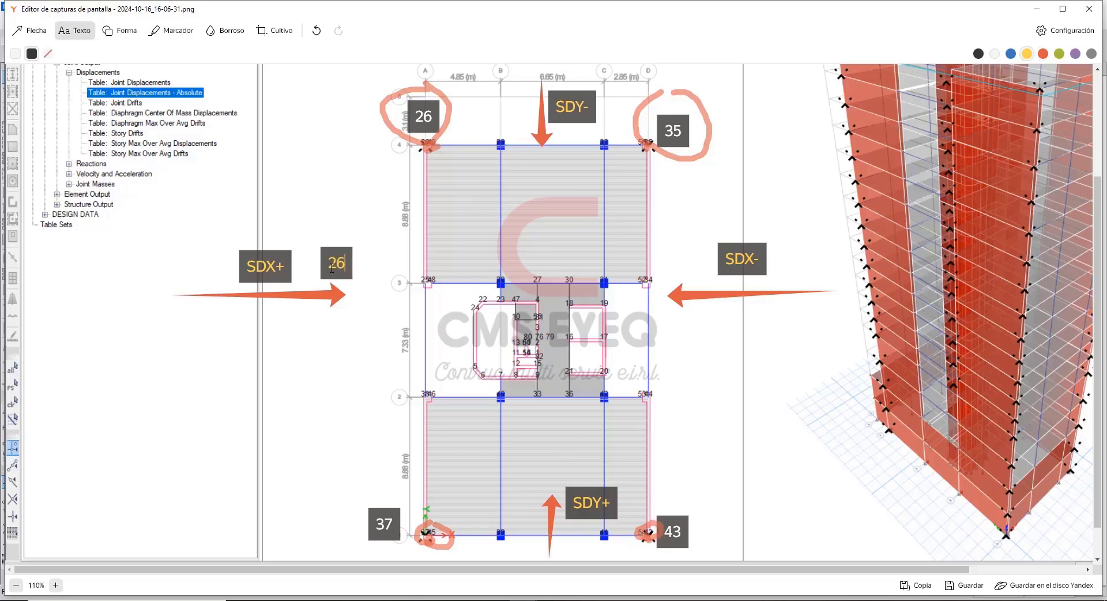
text( Y 37)
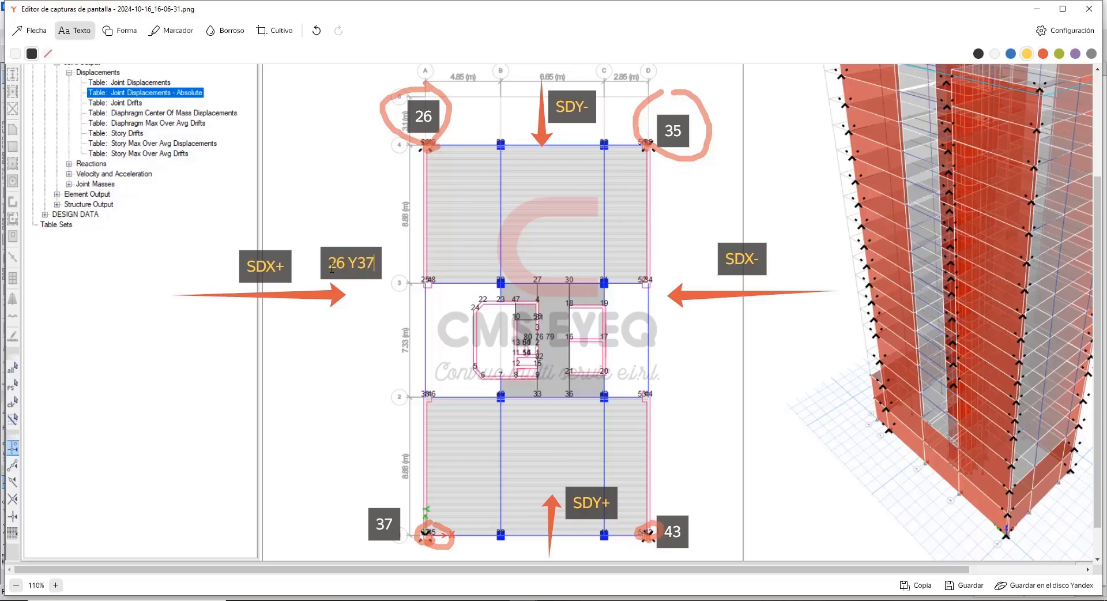
Add the text label "26 Y 35" to the plan capture below the SDY- arrow.
click(531, 167)
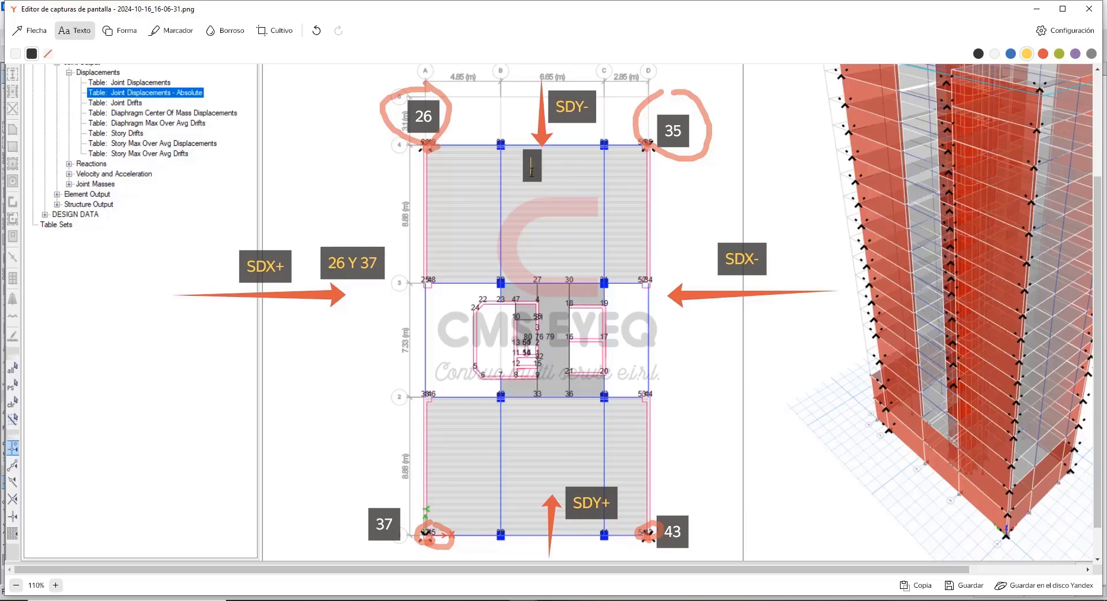
text(26 Y 35)
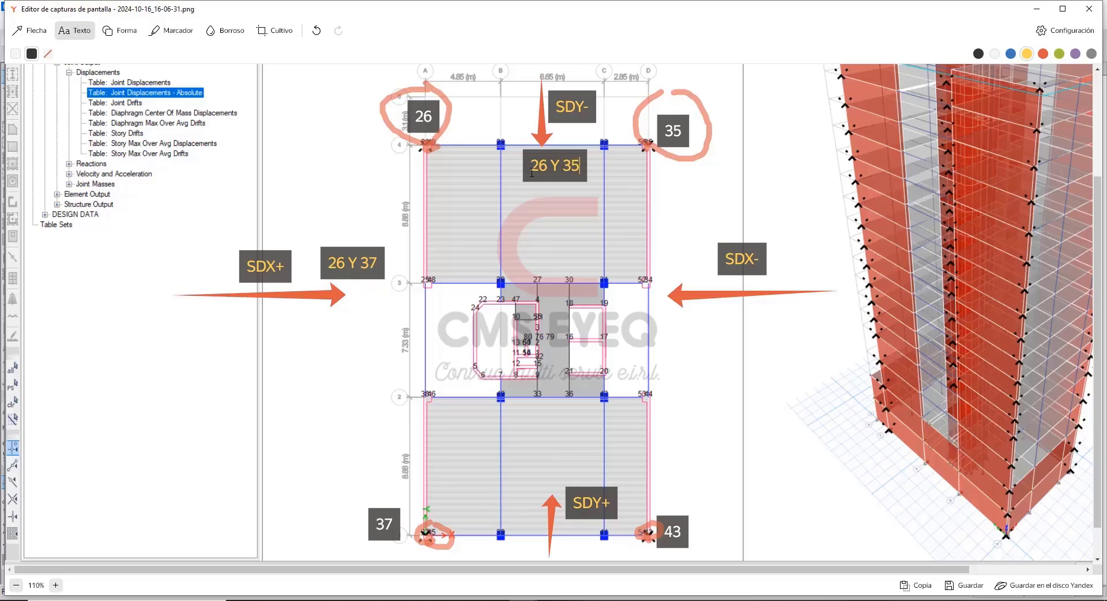
Switch to the Excel displacement table and filter the Label column to joints 26 and 37.
key(alt+Tab)
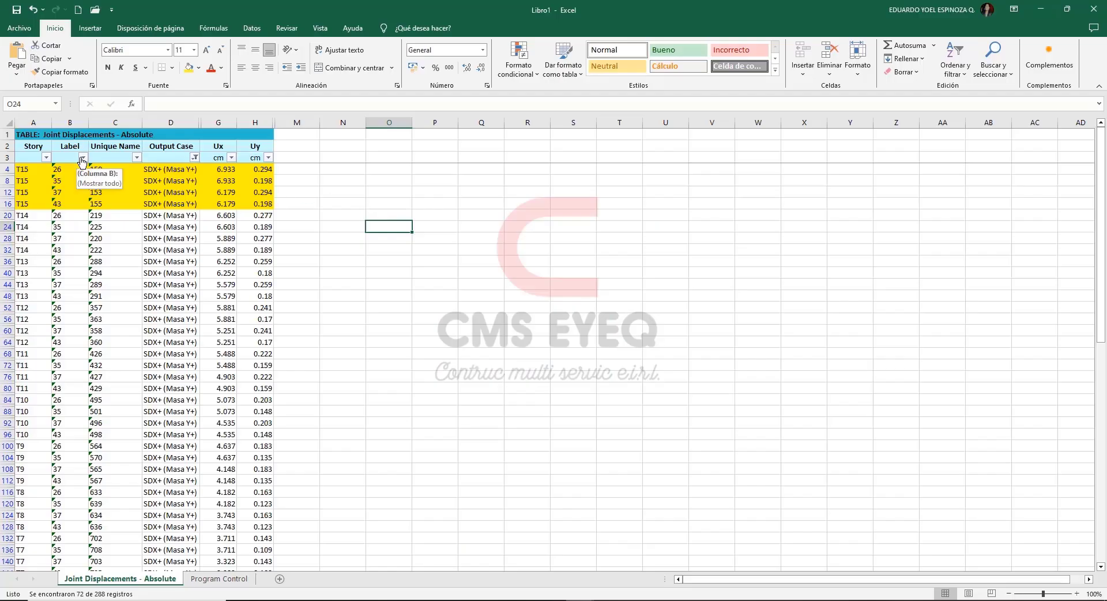
click(83, 158)
click(45, 288)
click(44, 298)
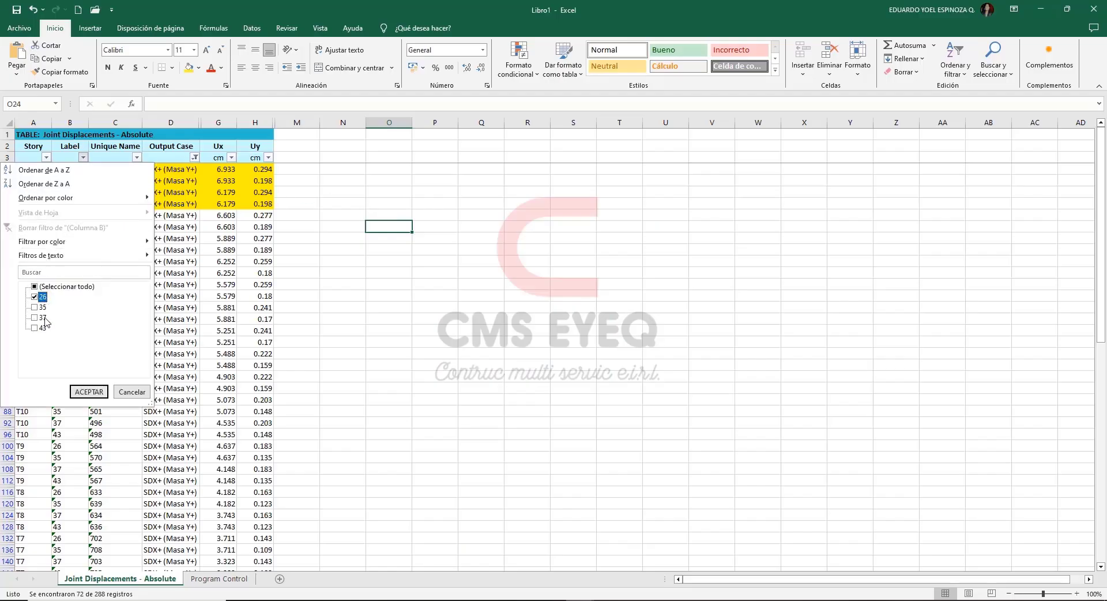
click(43, 318)
click(89, 393)
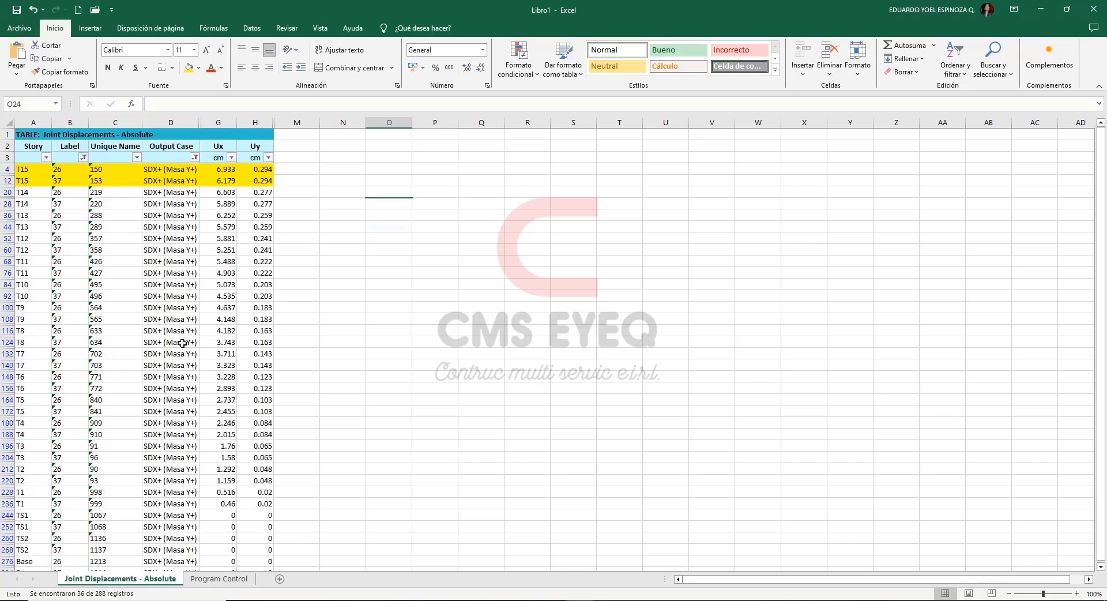
Compare the T15 Ux displacements of joints 26 and 37 for the SDX+ (Masa Y+) case.
drag(23, 169, 226, 181)
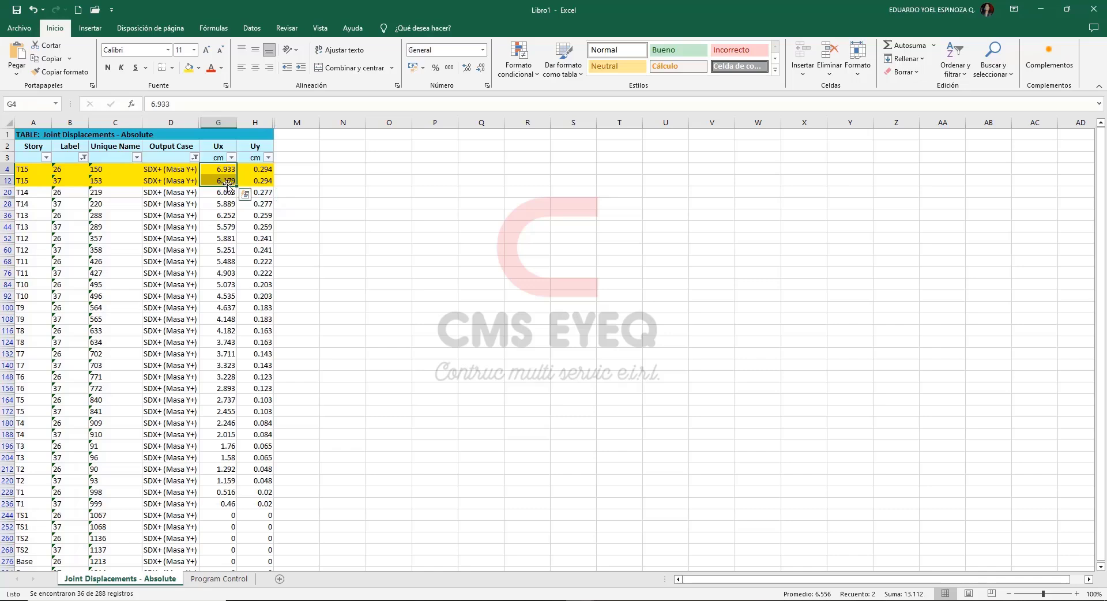
click(224, 171)
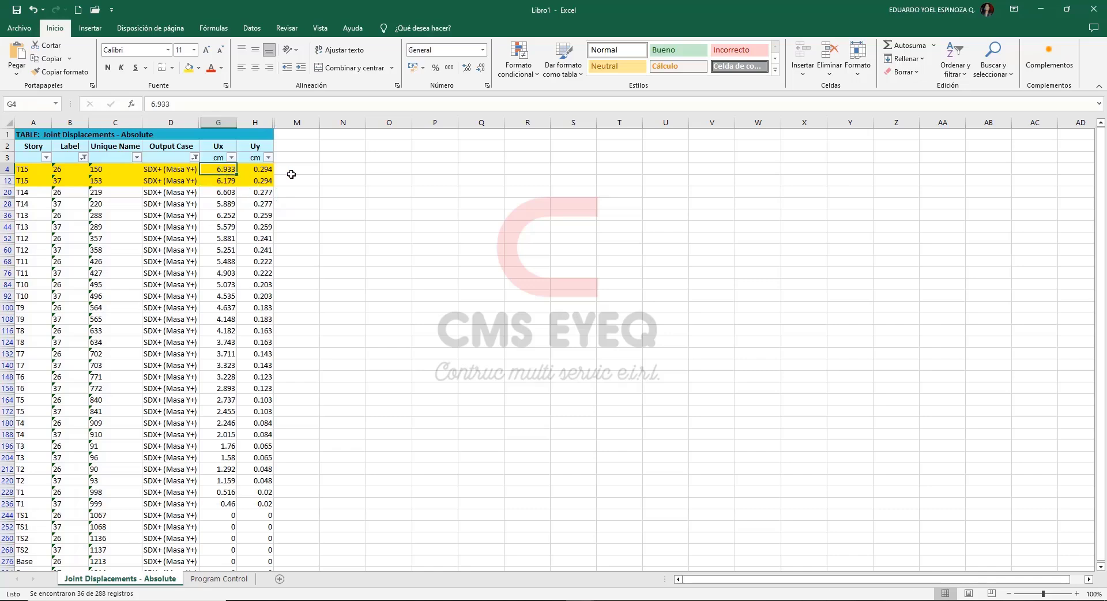
click(65, 171)
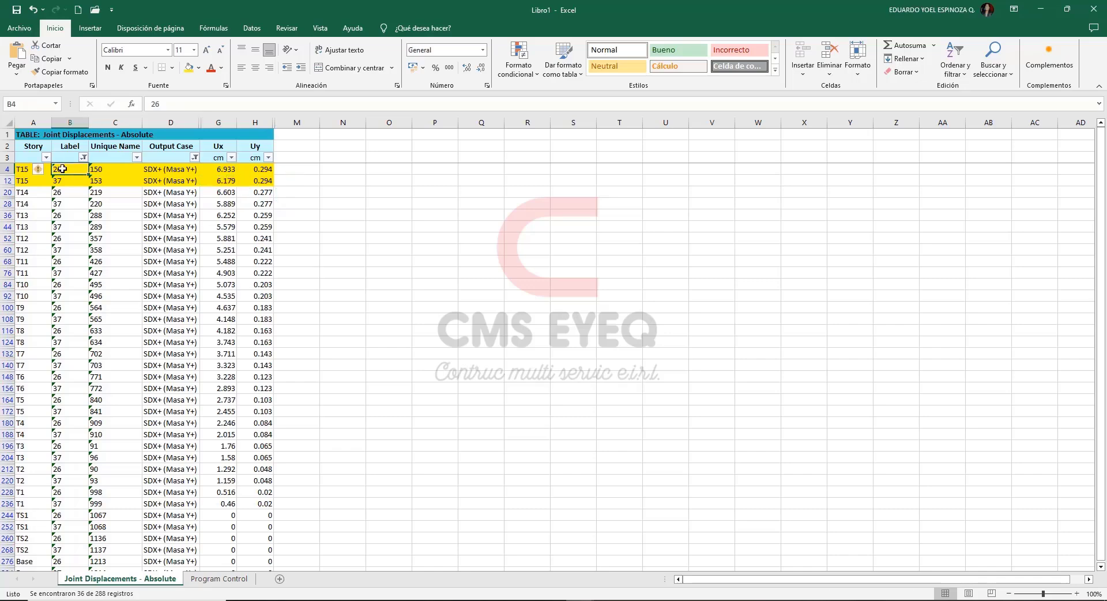
Filter the Label column to joint 26 only and copy its Ux and Uy displacements from T15 to T1.
click(83, 158)
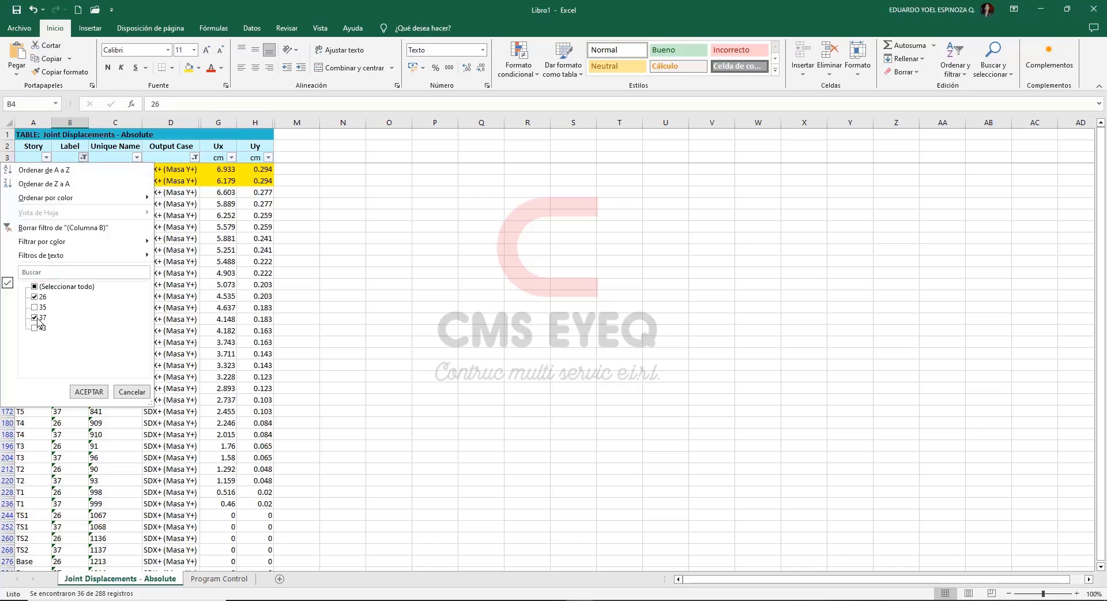
click(84, 391)
drag(217, 173, 269, 332)
key(ctrl+c)
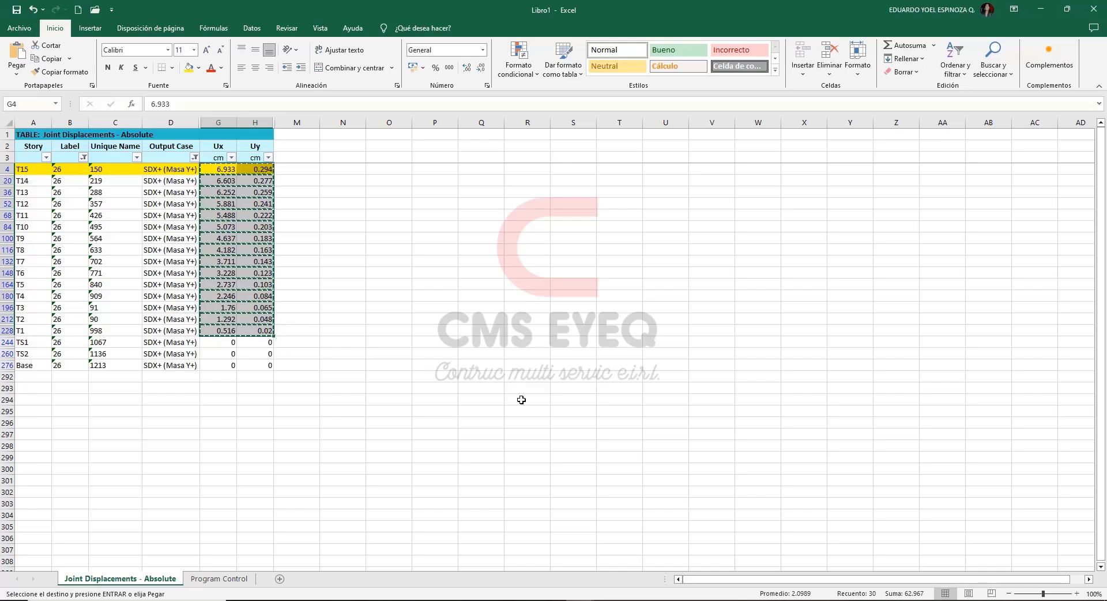
Paste the displacements into the Extremo 1 columns of the IRREGULARIDAD PLANTA sheet from floor 15 down, keeping the sheet's formatting.
mouse_move(580, 600)
click(517, 562)
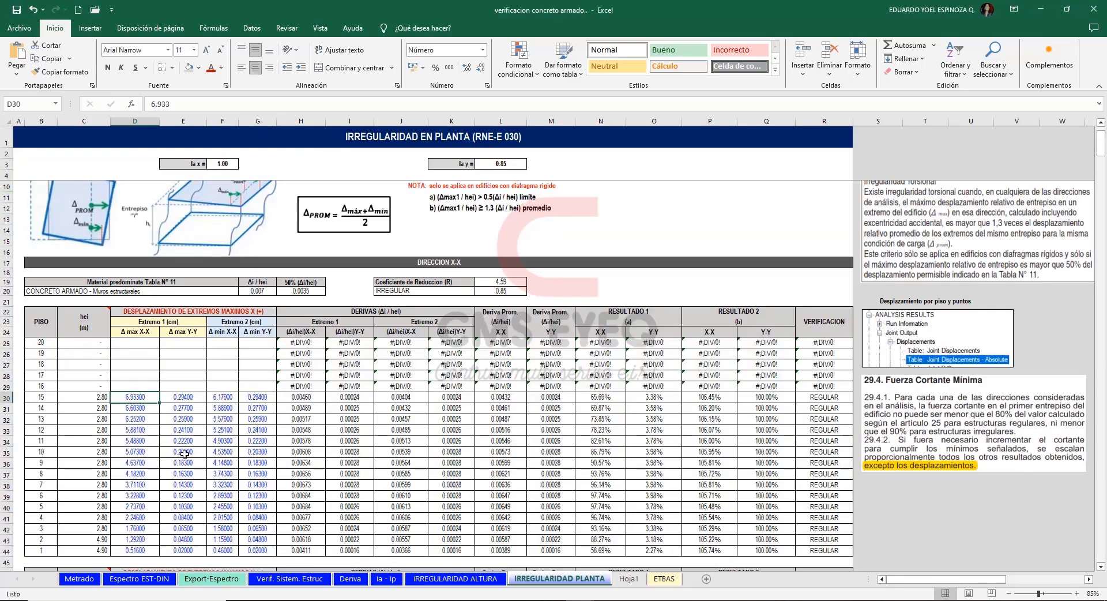
click(135, 398)
key(ctrl+v)
click(225, 550)
click(253, 577)
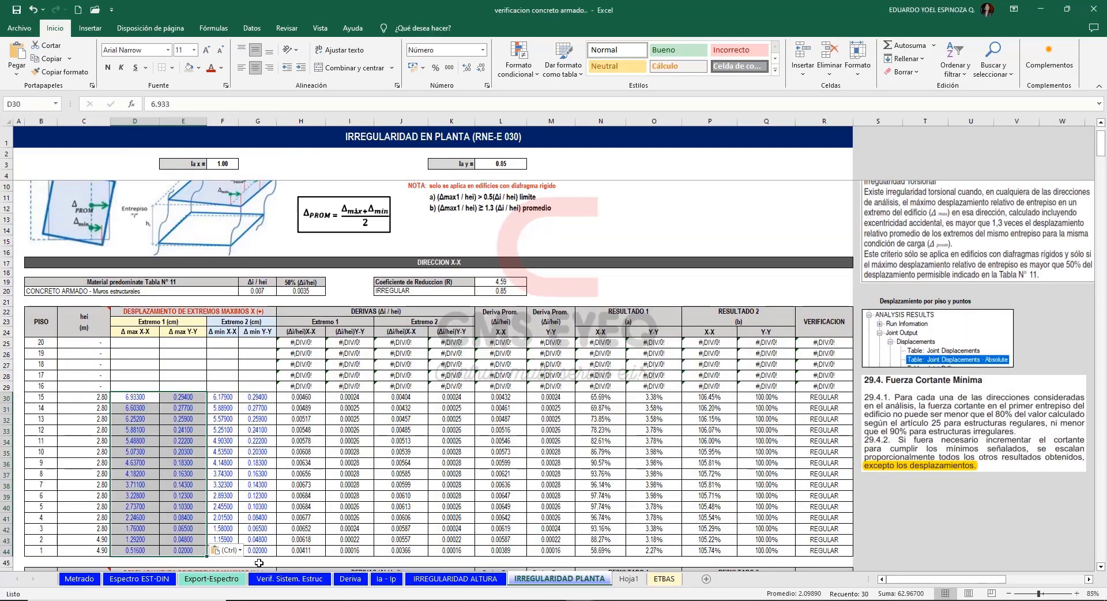
Return to the displacement table, filter the Label column to joint 37 only and copy its Ux and Uy values from T15 to T1.
mouse_move(579, 600)
click(637, 562)
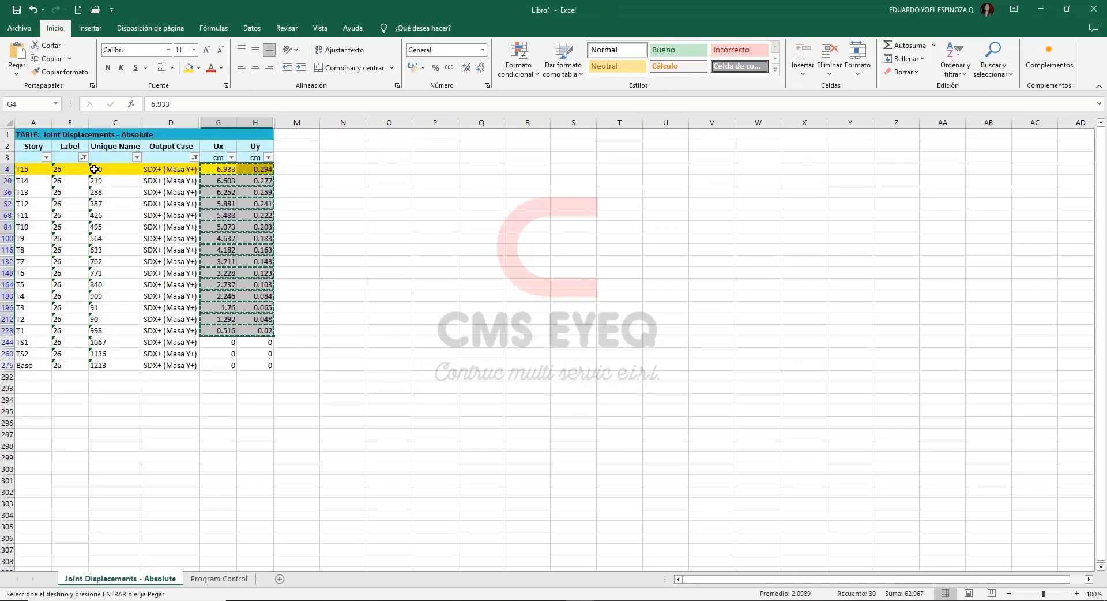
click(84, 158)
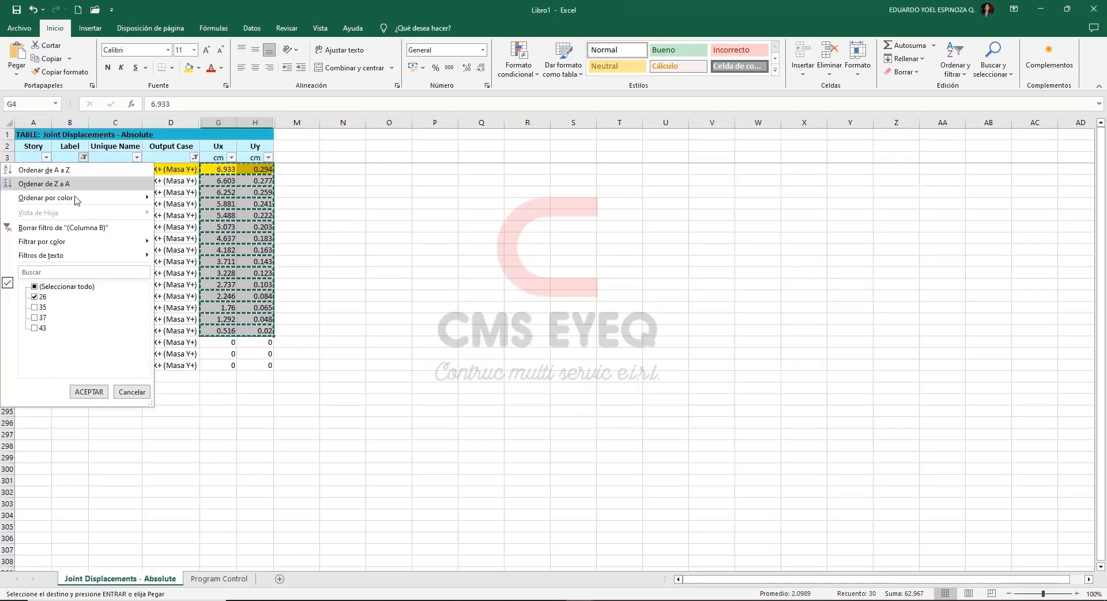
click(36, 317)
click(35, 297)
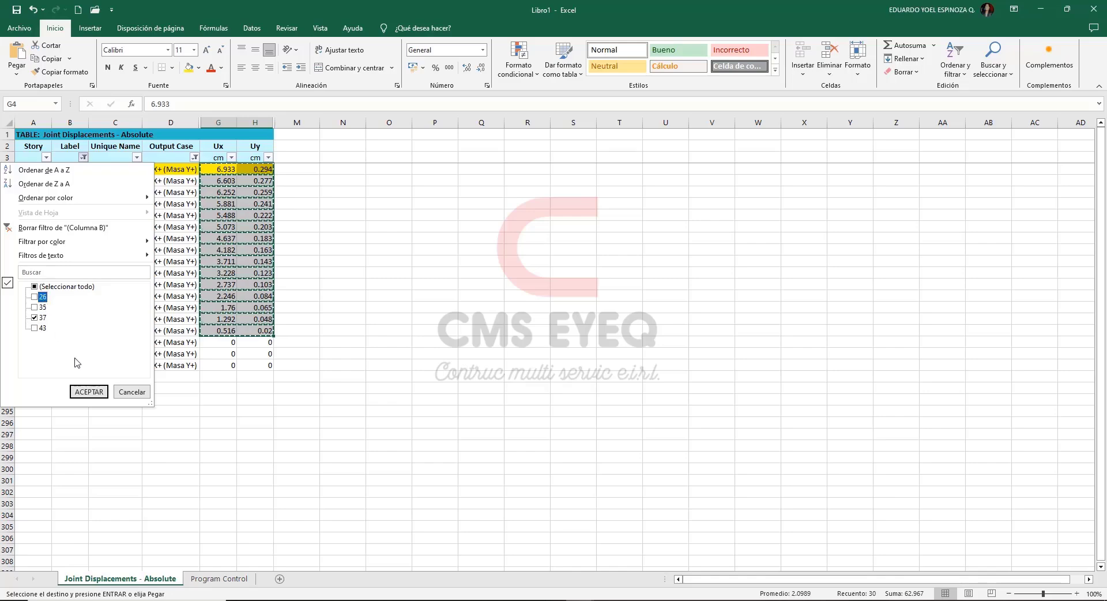
click(89, 392)
drag(246, 329, 248, 329)
key(ctrl+c)
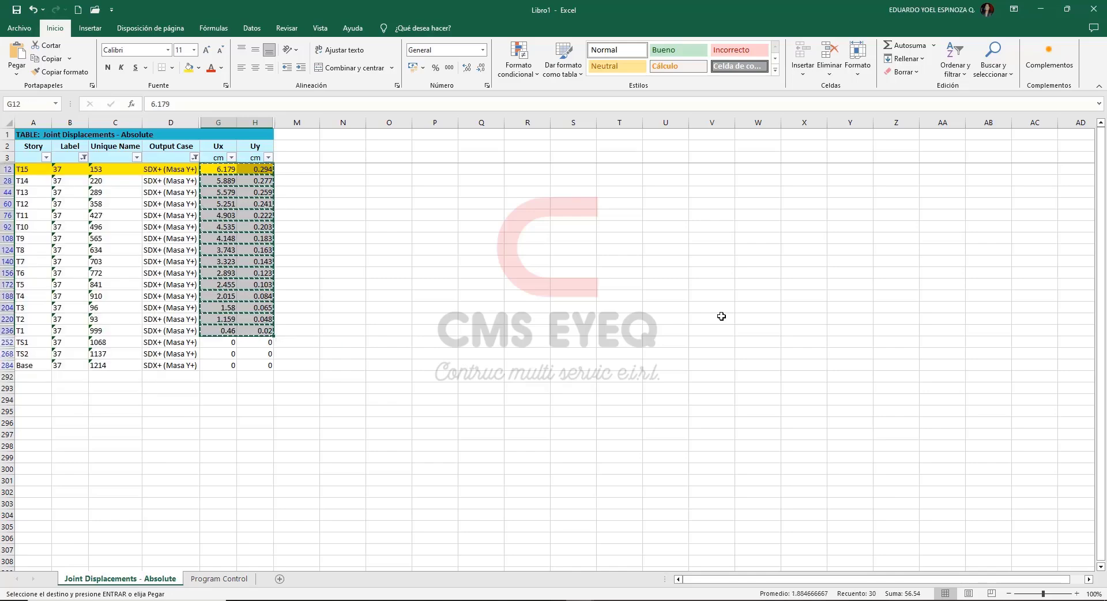
Paste joint 37's displacements into the Extremo 2 columns of the plan irregularity sheet from floor 15 down, keeping the sheet's formatting.
key(alt+Tab)
click(220, 395)
key(ctrl+v)
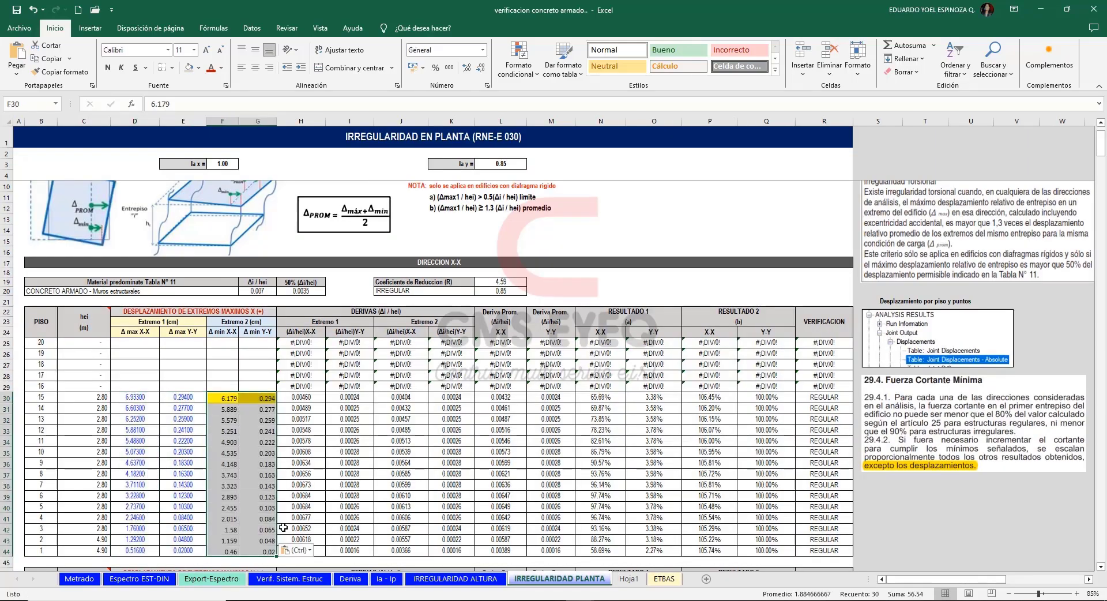
click(309, 550)
click(323, 580)
Examine the X-X direction's RESULTADO 1 and RESULTADO 2 ratios and floor verification against torsional irregularity conditions a and b.
click(925, 529)
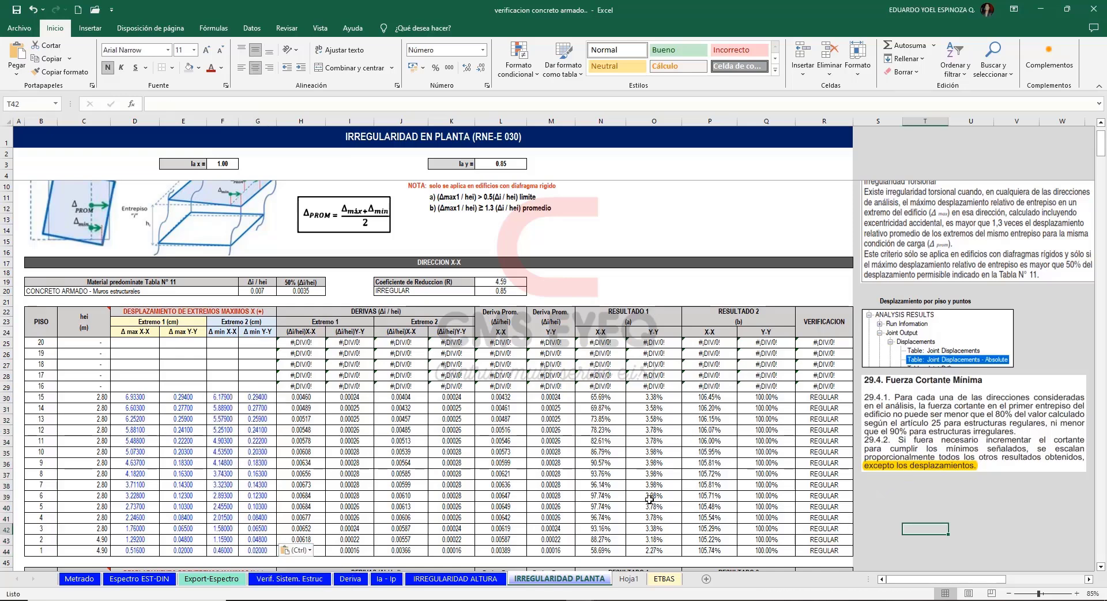
drag(827, 553, 307, 345)
drag(632, 311, 628, 544)
drag(604, 393, 591, 550)
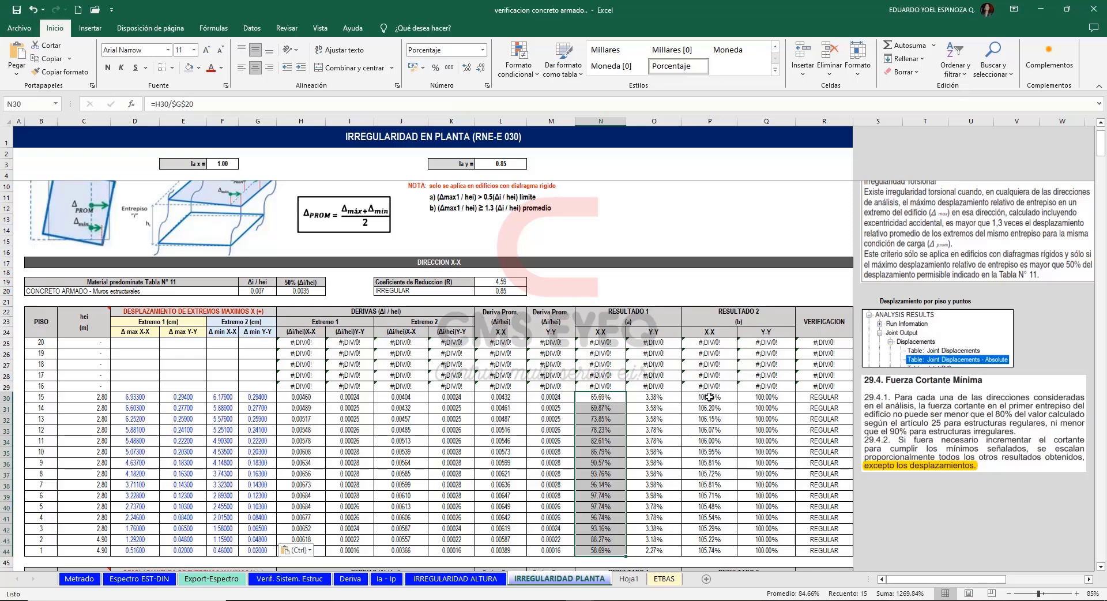
mouse_move(710, 397)
mouse_down()
mouse_move(715, 554)
mouse_move(731, 412)
mouse_move(726, 546)
mouse_up()
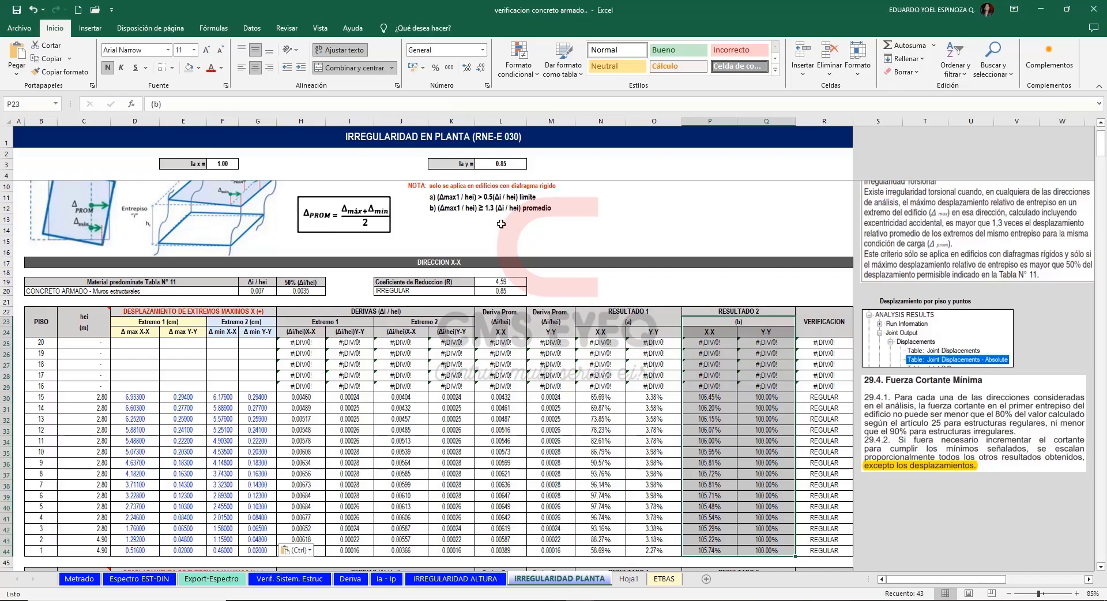
click(457, 212)
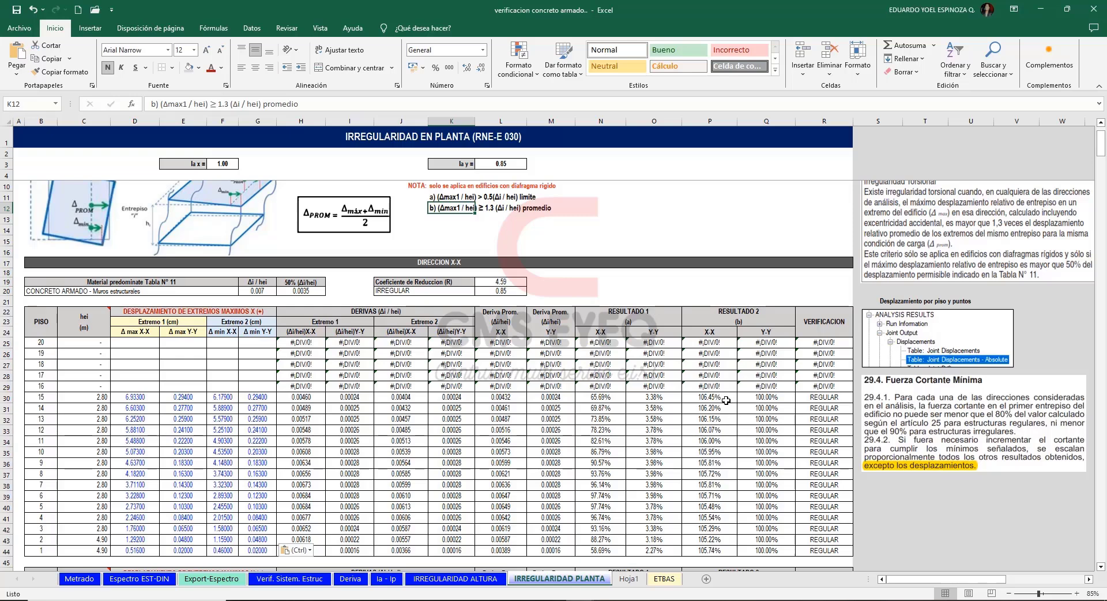
drag(726, 400, 722, 551)
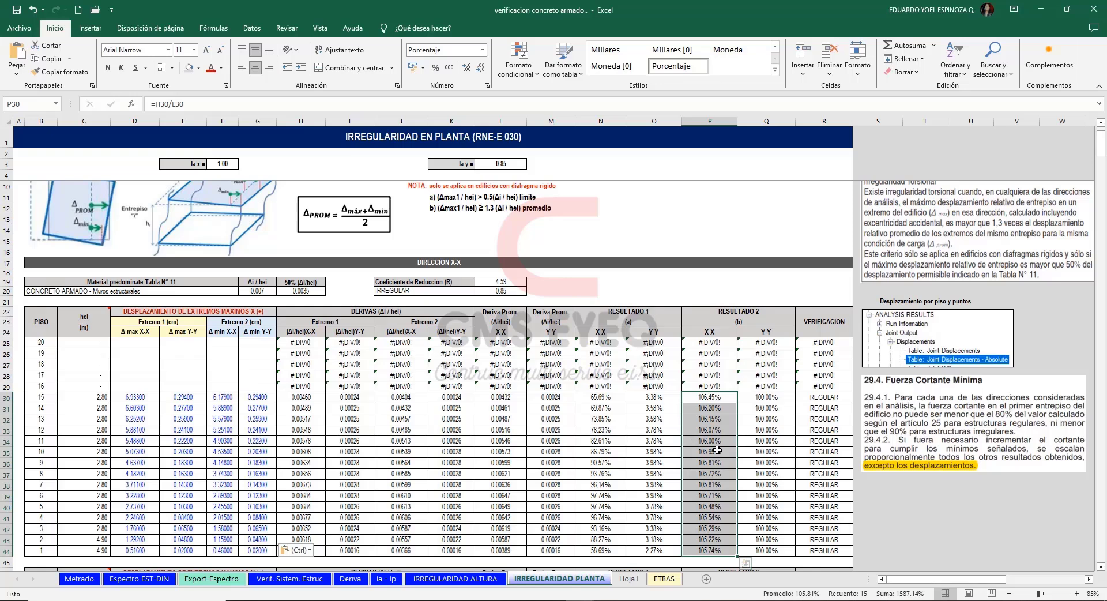
drag(752, 398, 746, 551)
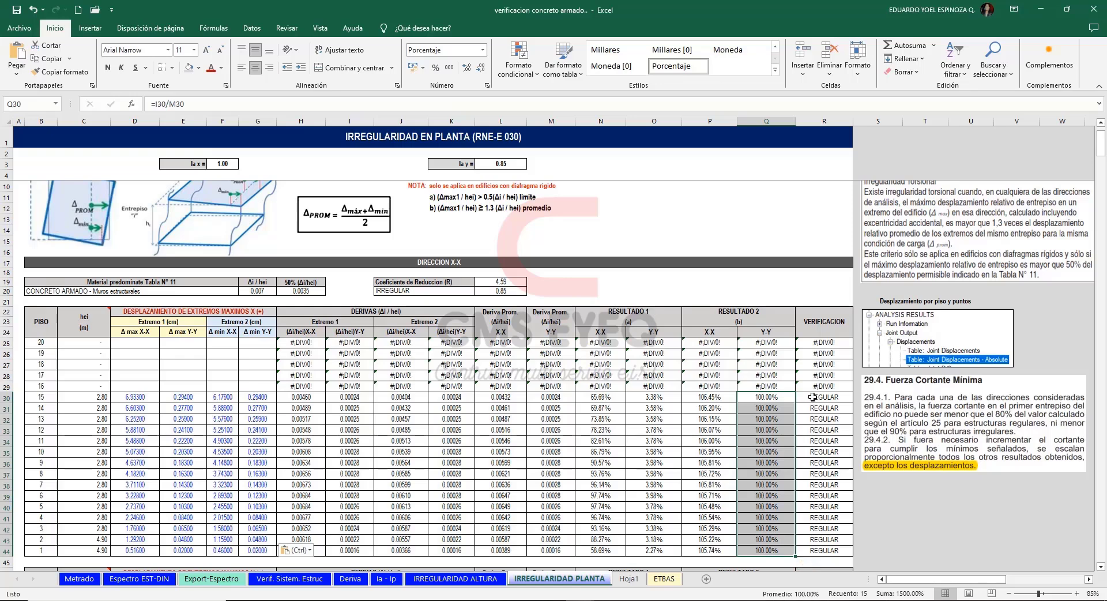
click(926, 518)
drag(1103, 151, 1105, 170)
Return to the displacement table and filter it to the SDX- (Masa Y-) output case with joints 26 and 37.
key(alt+Tab)
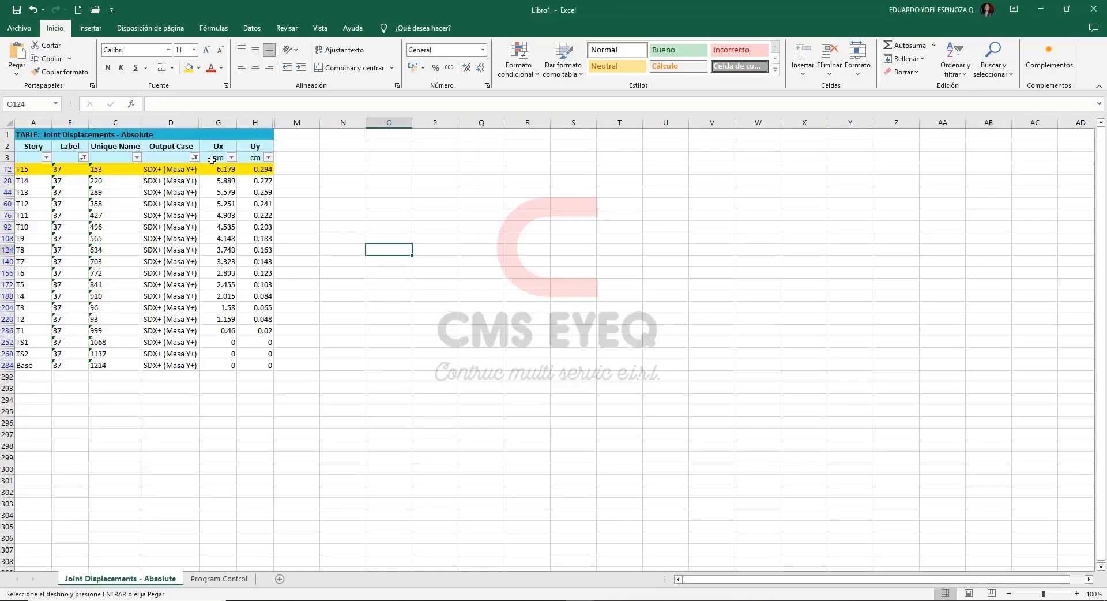
click(187, 157)
click(196, 157)
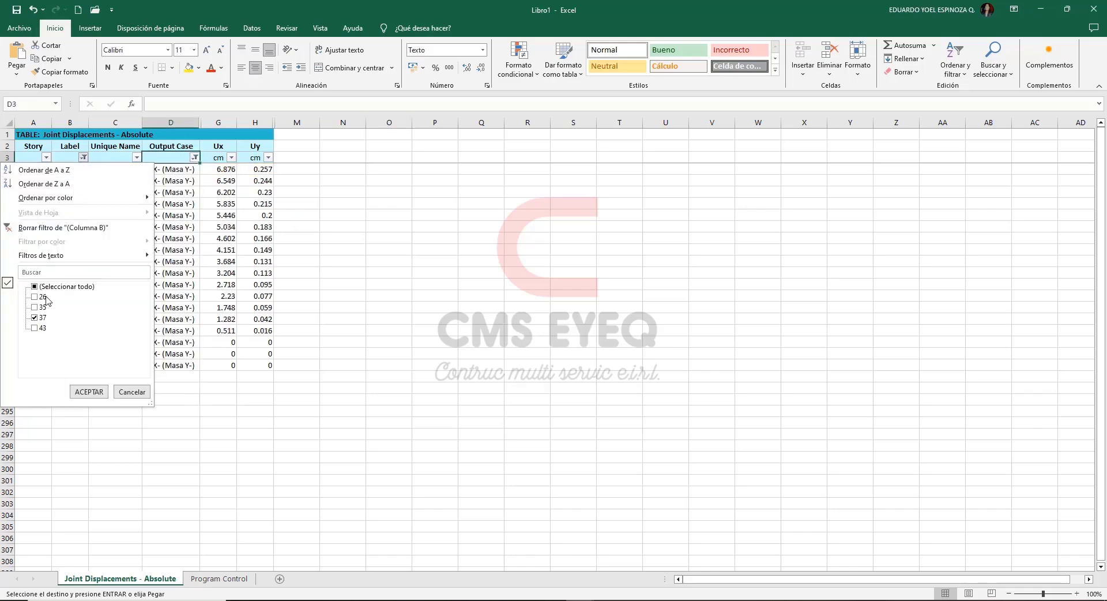
click(90, 392)
Check the joint locations on the plan capture and compare the T15 Ux displacements of joints 26 and 37 for SDX- (Masa Y-).
key(alt+Tab)
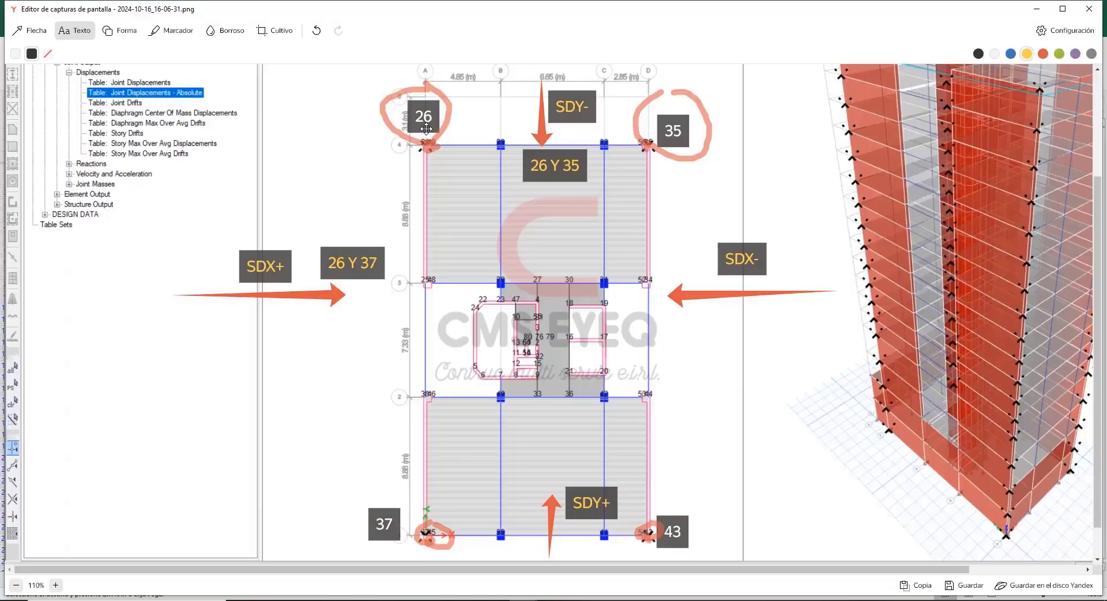
click(1037, 8)
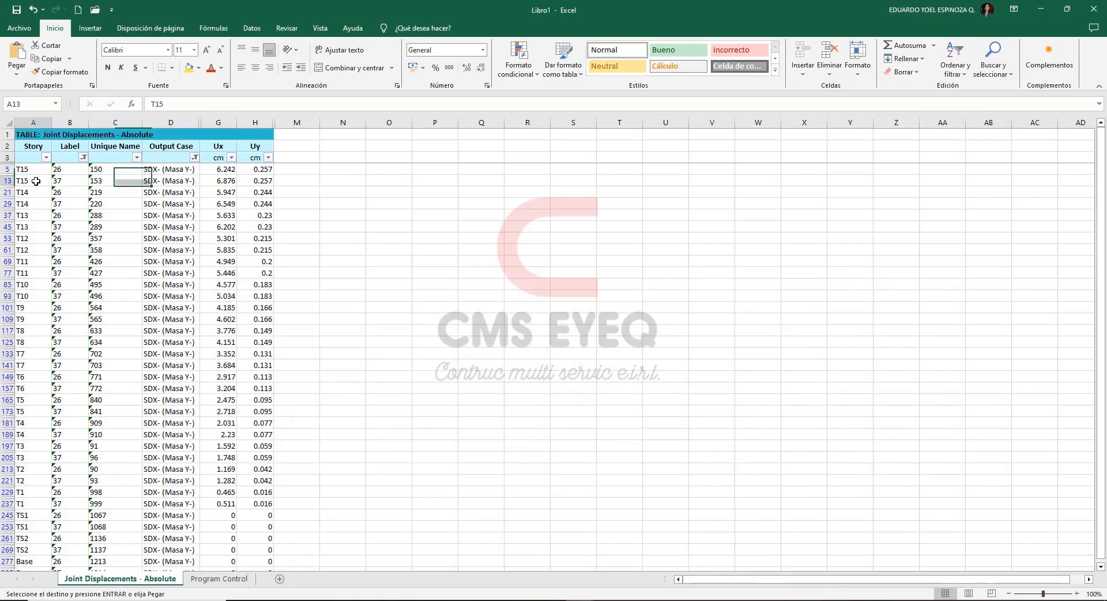
drag(34, 181, 226, 181)
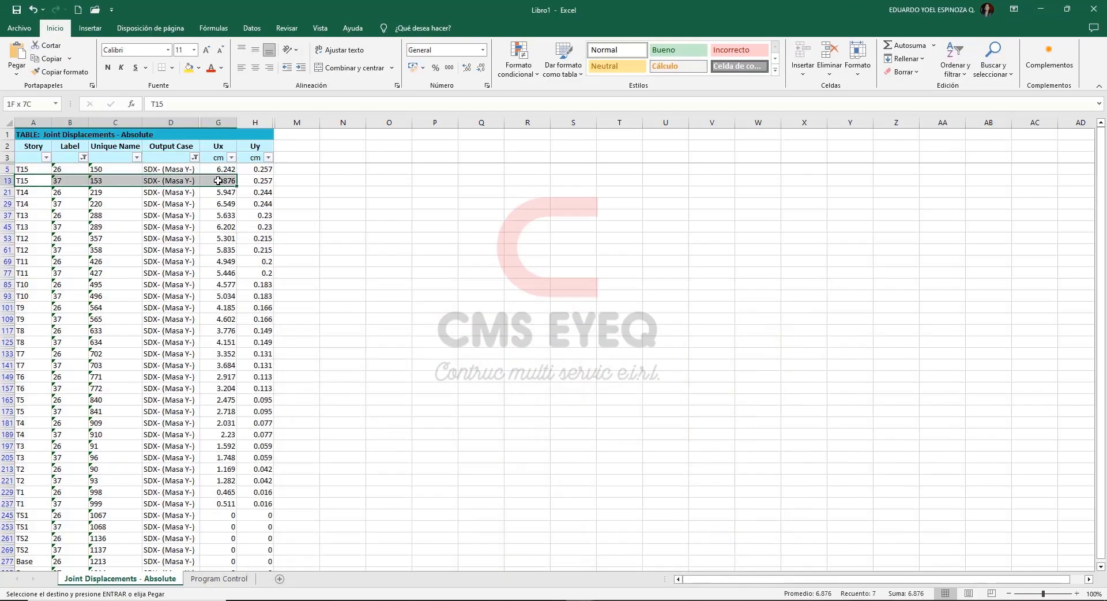
key(ctrl+v)
drag(213, 169, 31, 168)
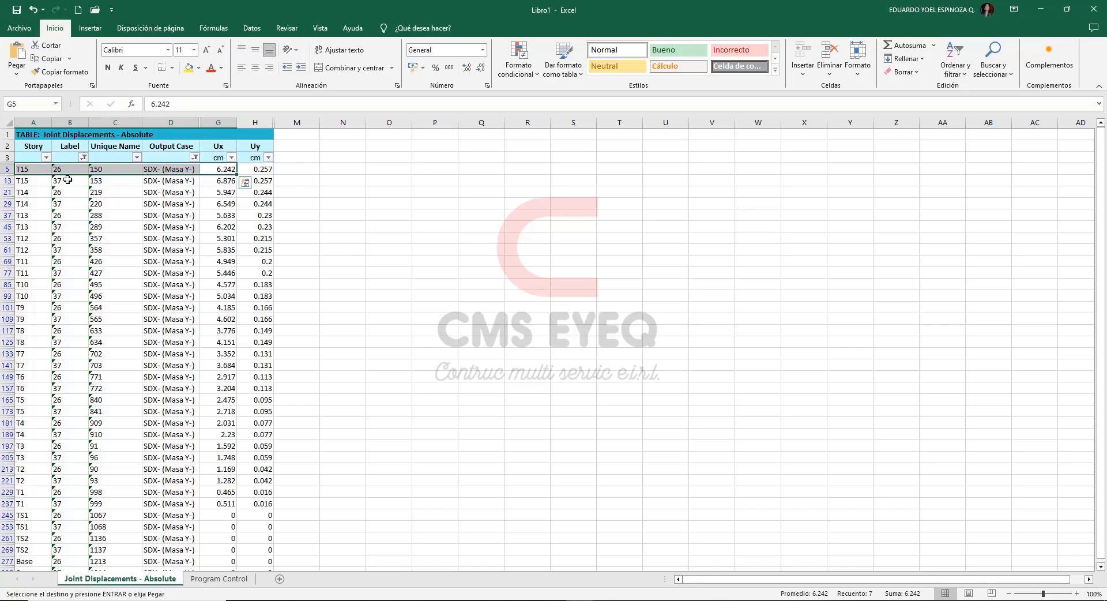
click(212, 181)
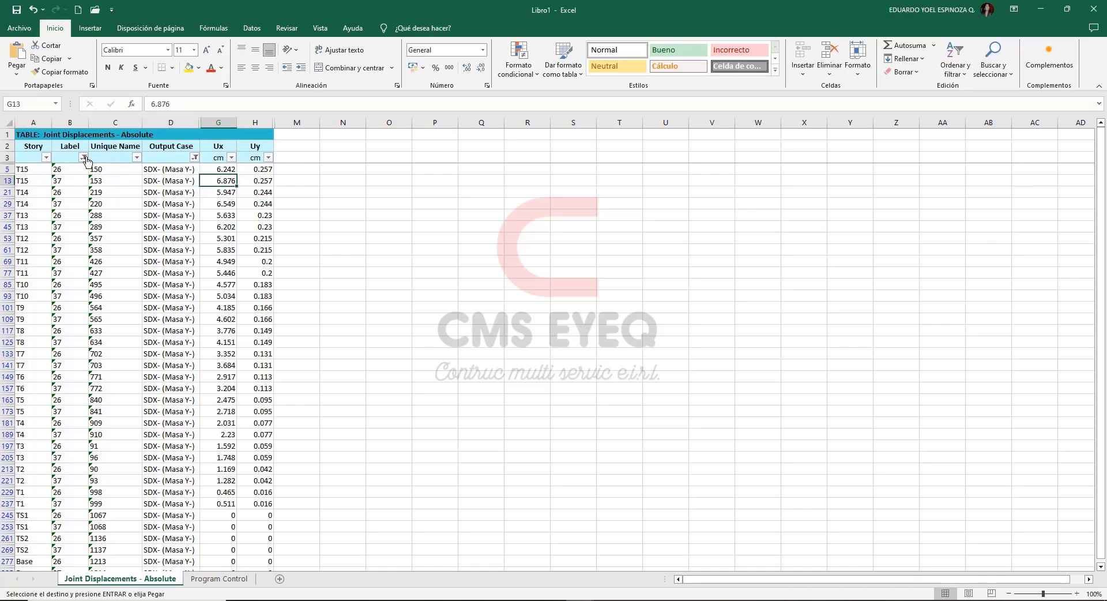
Narrow the SDX- (Masa Y-) table to joint 37 only and copy its Ux and Uy displacements from T15 to T1.
click(84, 158)
click(49, 298)
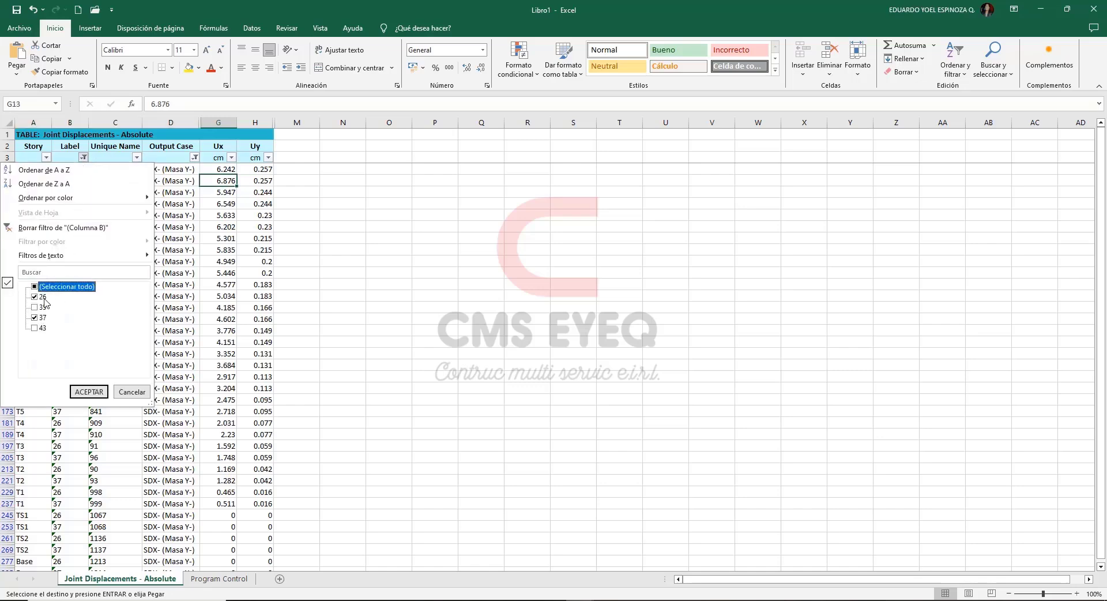
click(89, 391)
drag(217, 169, 257, 330)
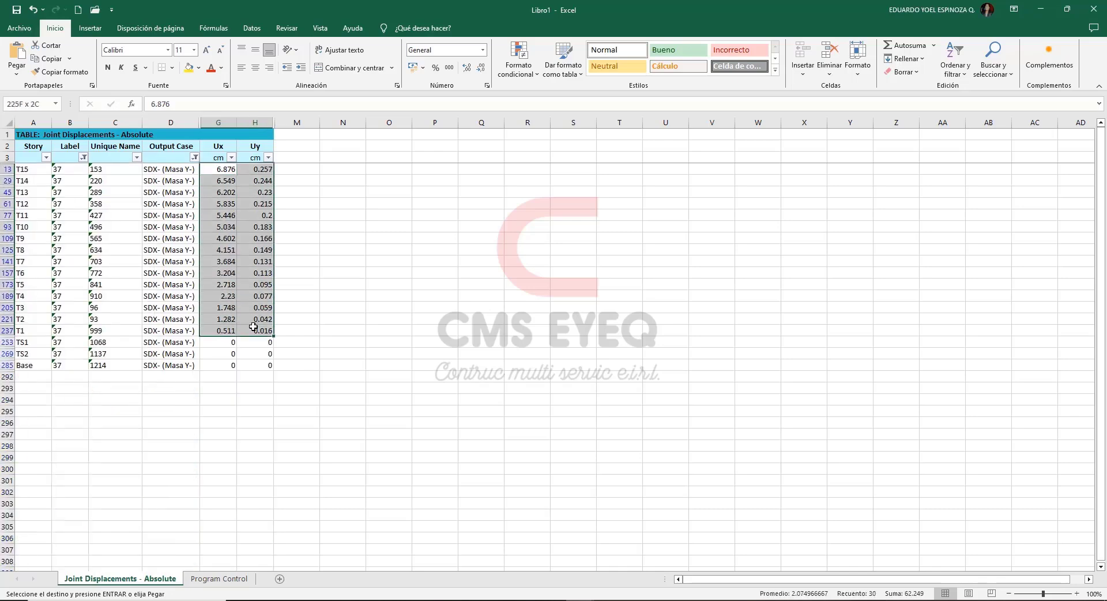
key(ctrl+c)
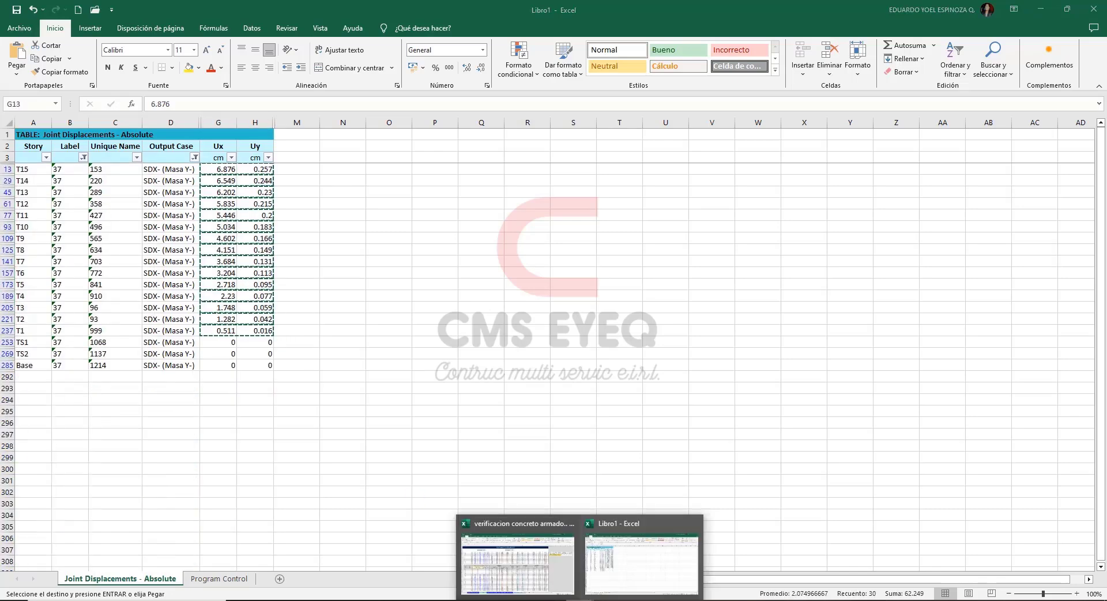
Paste joint 37's displacements into the Extremo 1 columns of the X (-) table from floor 15 down, keeping the sheet's formatting.
click(520, 555)
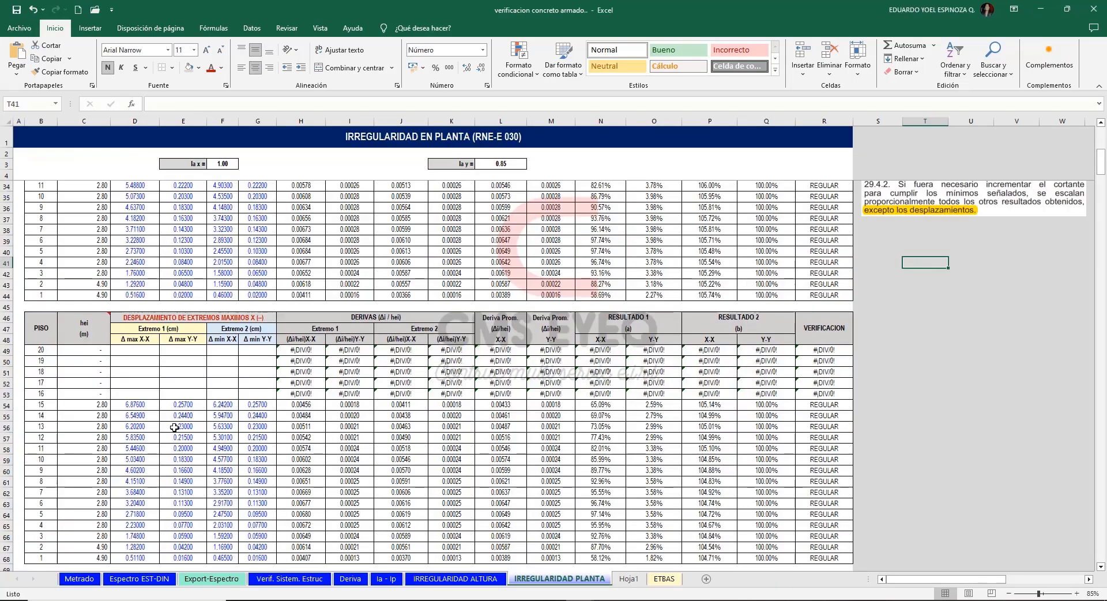
click(141, 405)
key(ctrl+v)
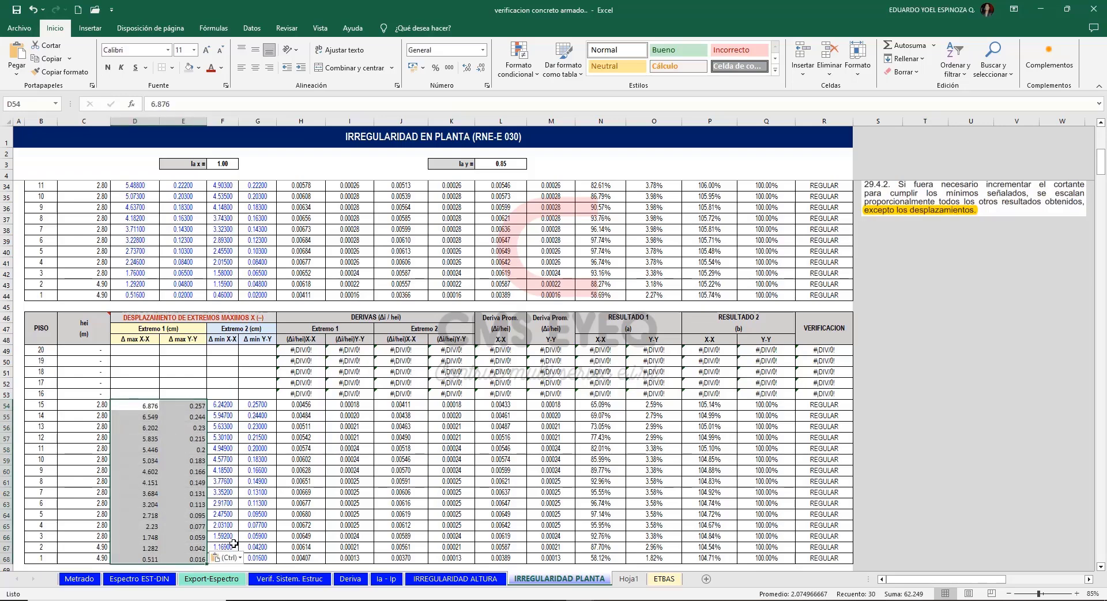
click(254, 580)
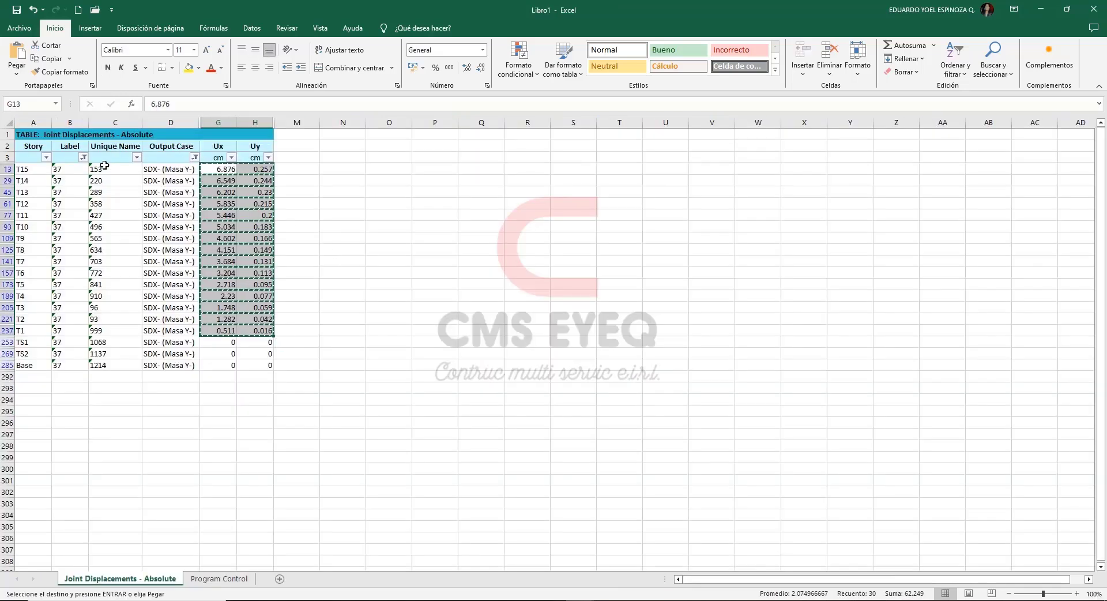
Switch the label filter to joint 26 only and copy its T15 to T1 Ux and Uy displacements.
click(84, 157)
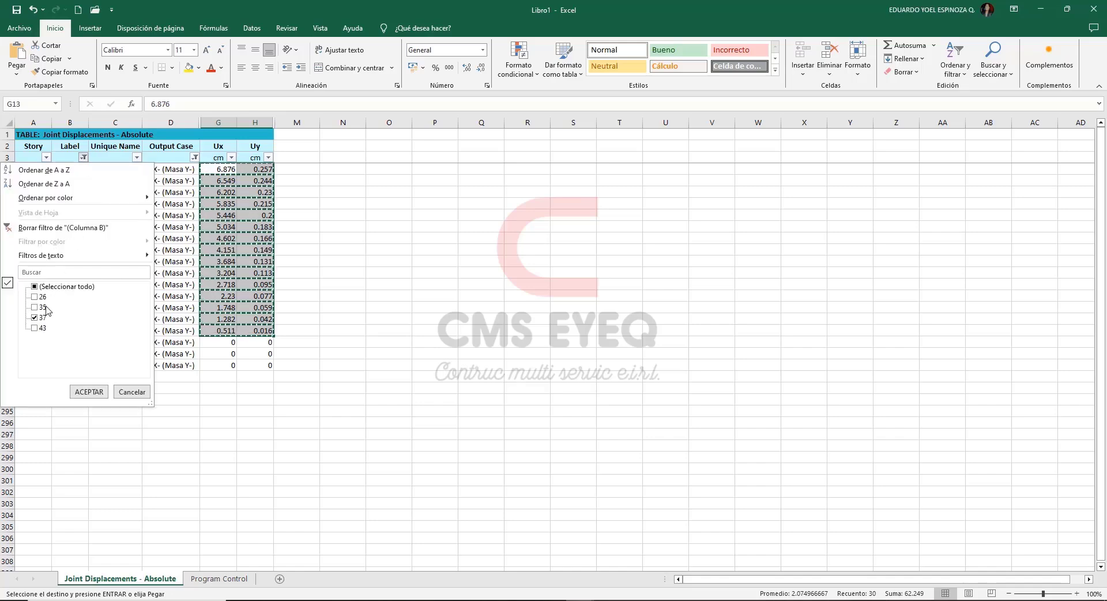
click(40, 297)
click(39, 318)
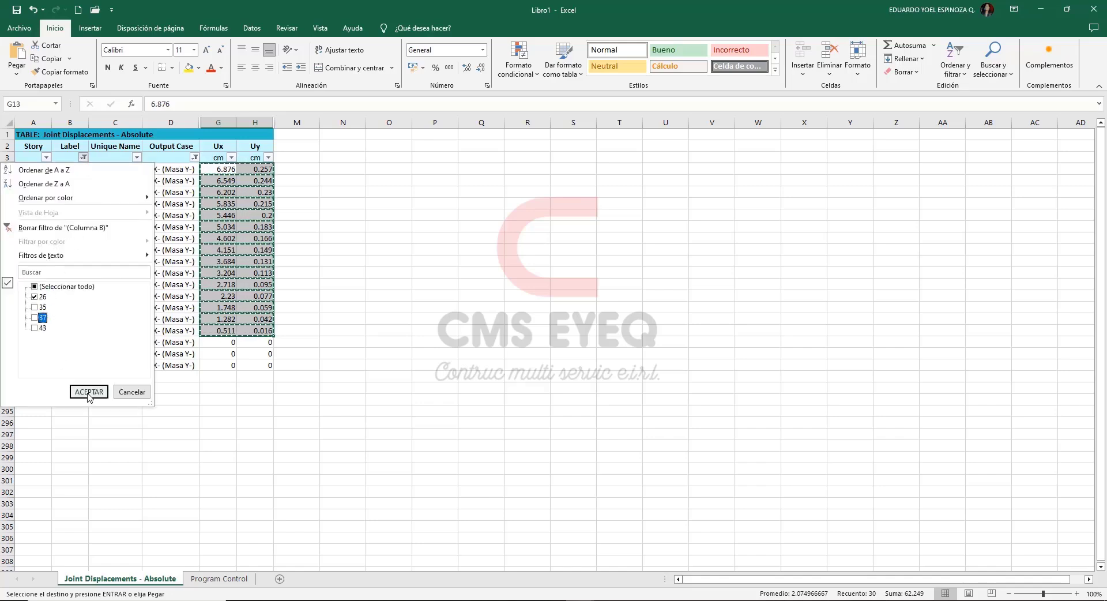
click(81, 392)
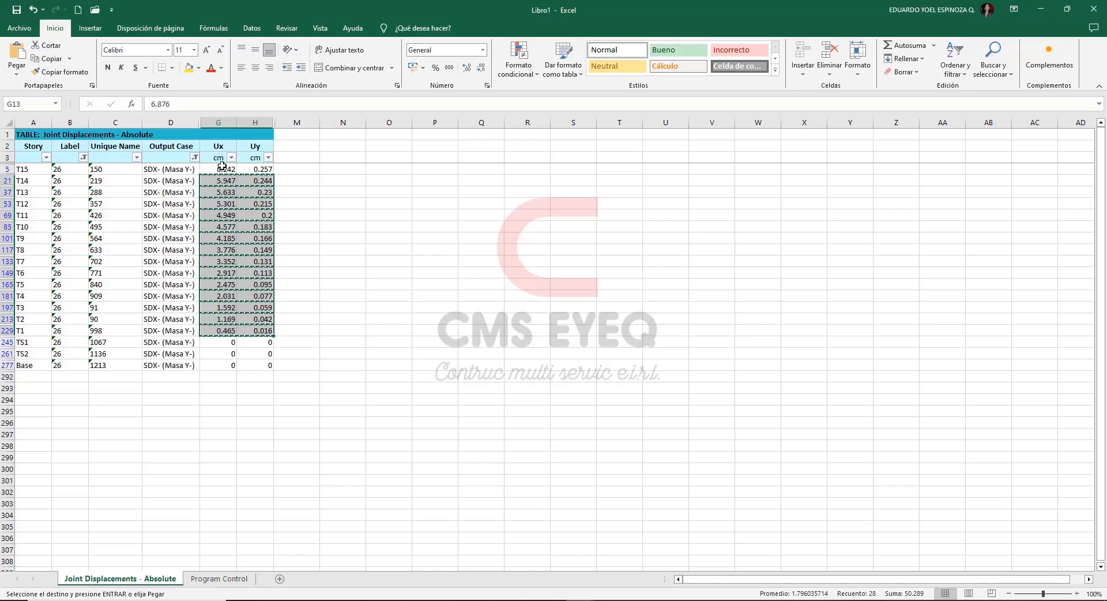
drag(225, 169, 256, 331)
key(ctrl+c)
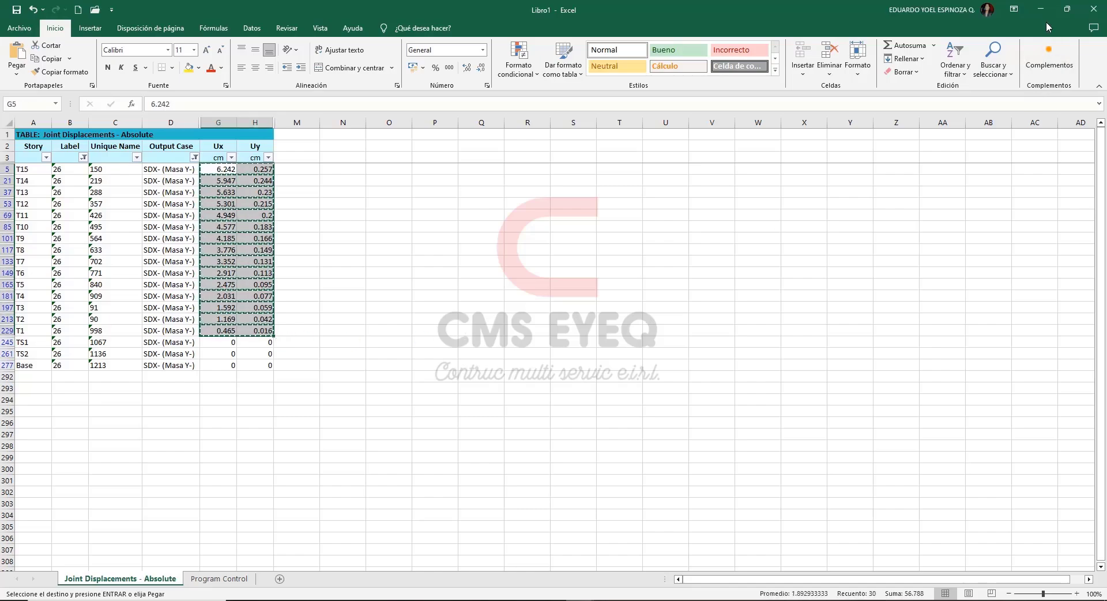
Paste joint 26's displacements into the Extremo 2 columns of the X (-) table from floor 15 down, keeping the sheet's formatting.
click(1041, 9)
click(228, 406)
key(ctrl+v)
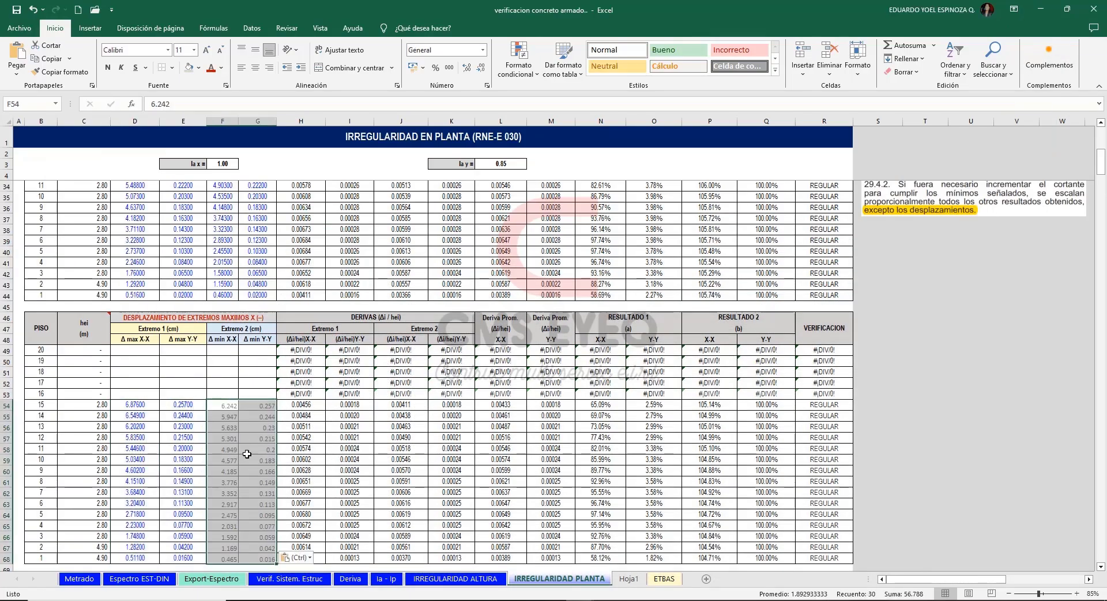
click(322, 584)
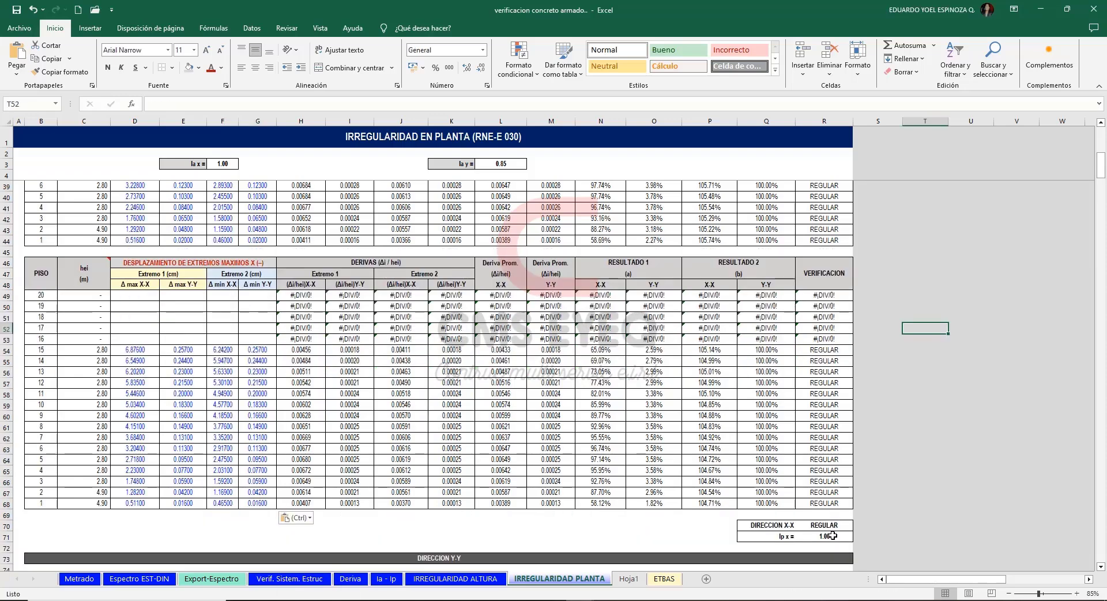
Check the X-X direction's Ip factor and compare the Y-Y displacement tables with the seismic directions and joints on the plan capture.
click(833, 535)
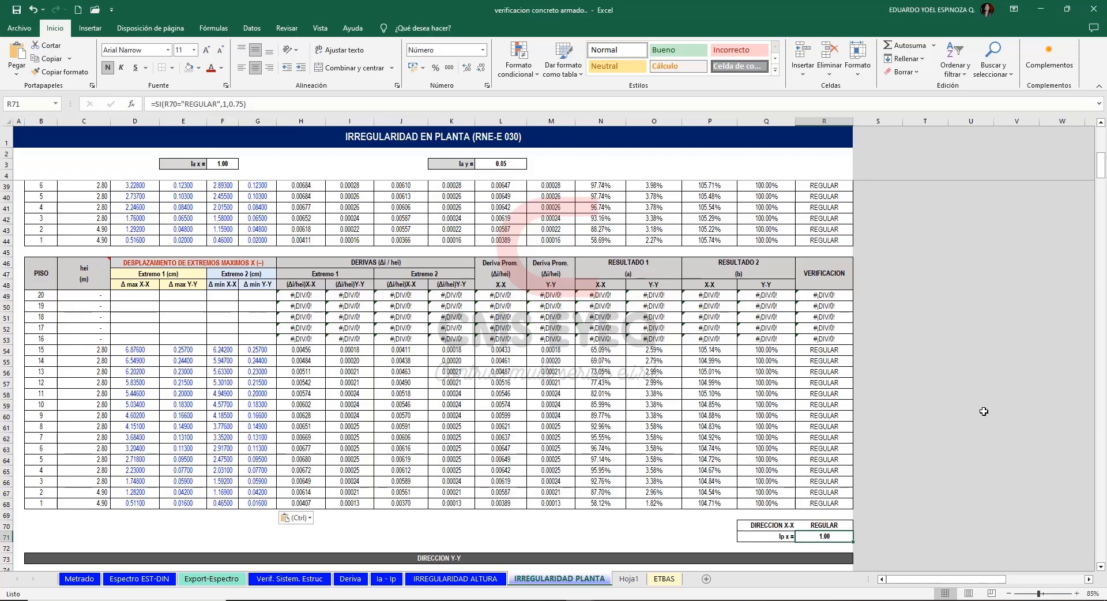
drag(1101, 159, 1103, 189)
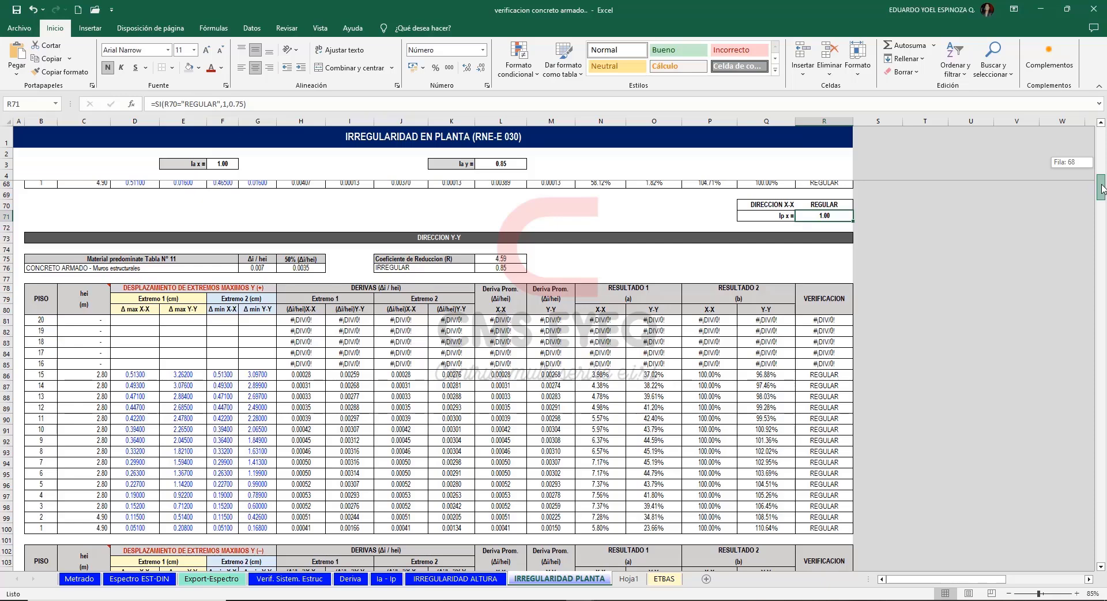
drag(1103, 189, 1102, 191)
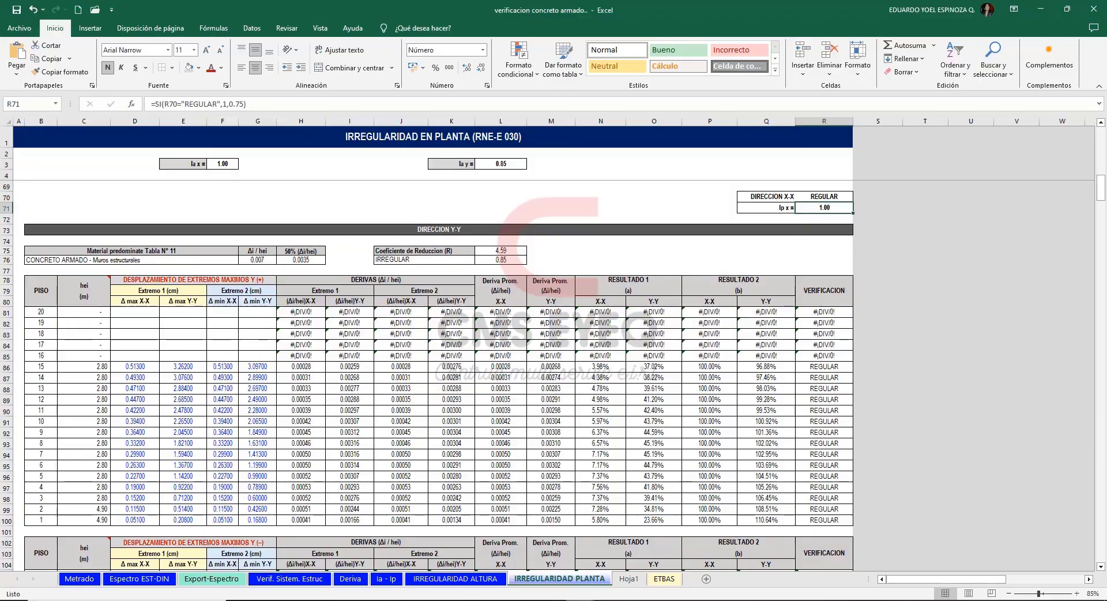
click(524, 600)
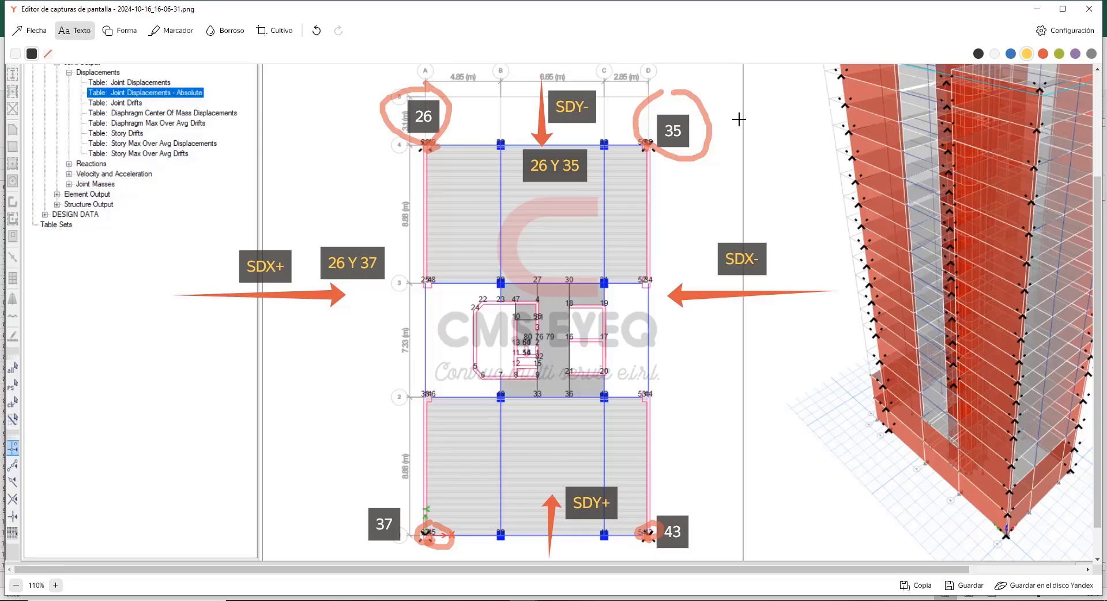
key(alt+Tab)
Review conditions a and b and the X-X direction table in section 1.2, extreme torsional irregularity.
scroll(918, 288, down, 10)
mouse_move(1100, 206)
mouse_down()
mouse_move(1102, 225)
mouse_move(1103, 165)
mouse_move(1102, 201)
mouse_up()
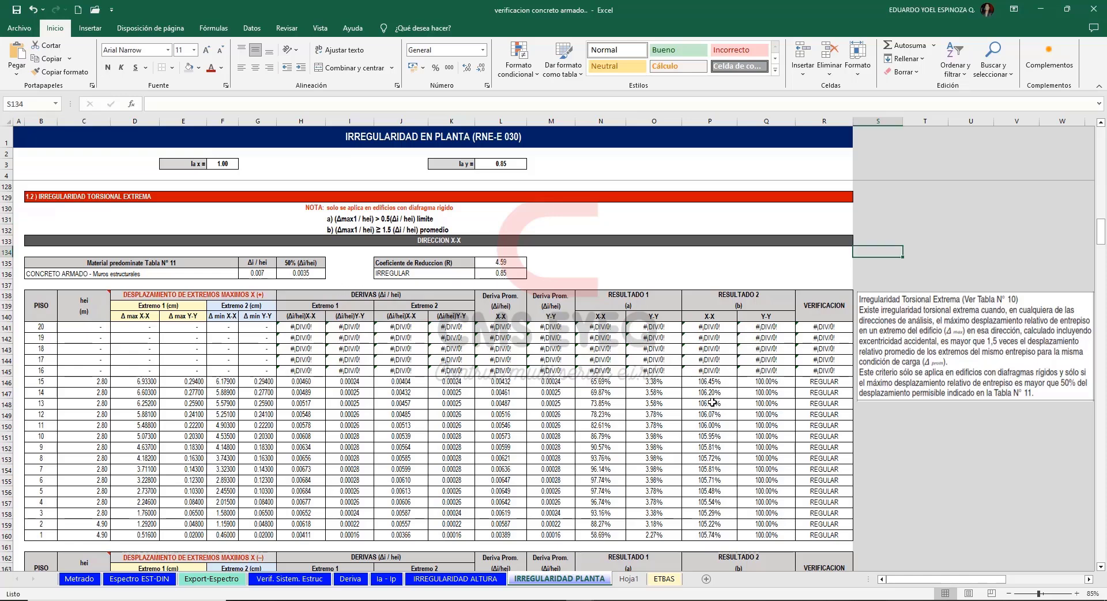
click(404, 231)
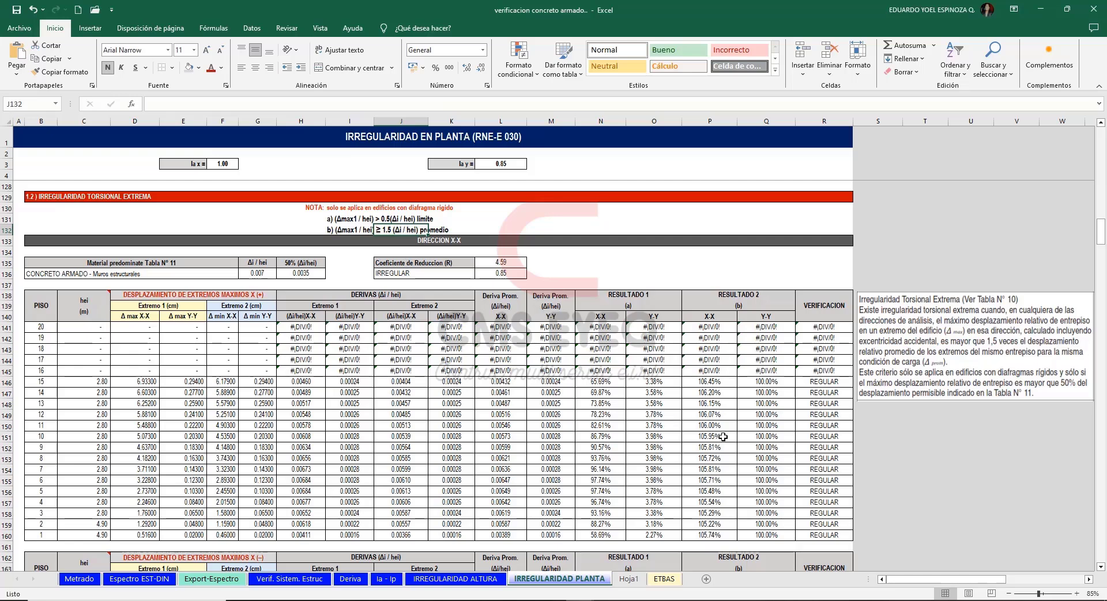
click(959, 233)
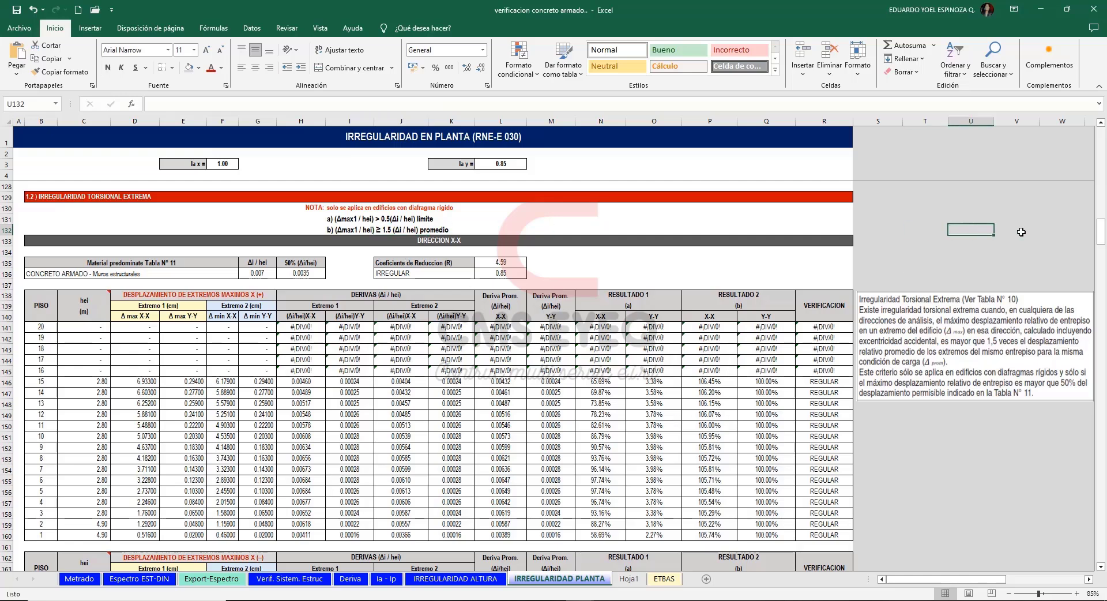
Examine section 1.3, Esquinas Entrantes, with its corner diagrams and the X-X and Y-Y direction tables.
drag(1101, 235, 1101, 315)
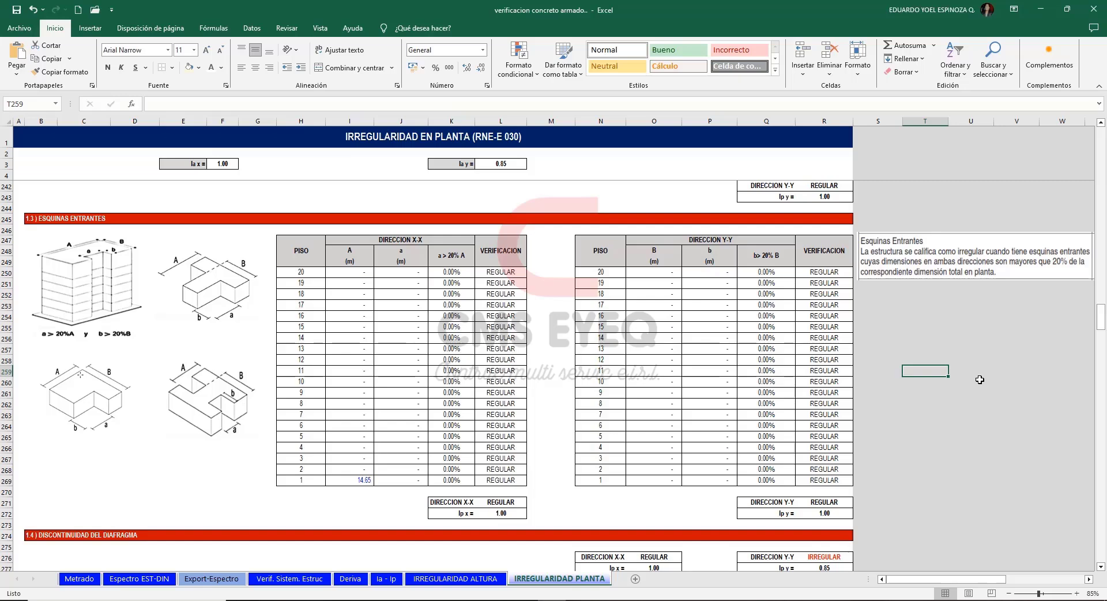
click(112, 392)
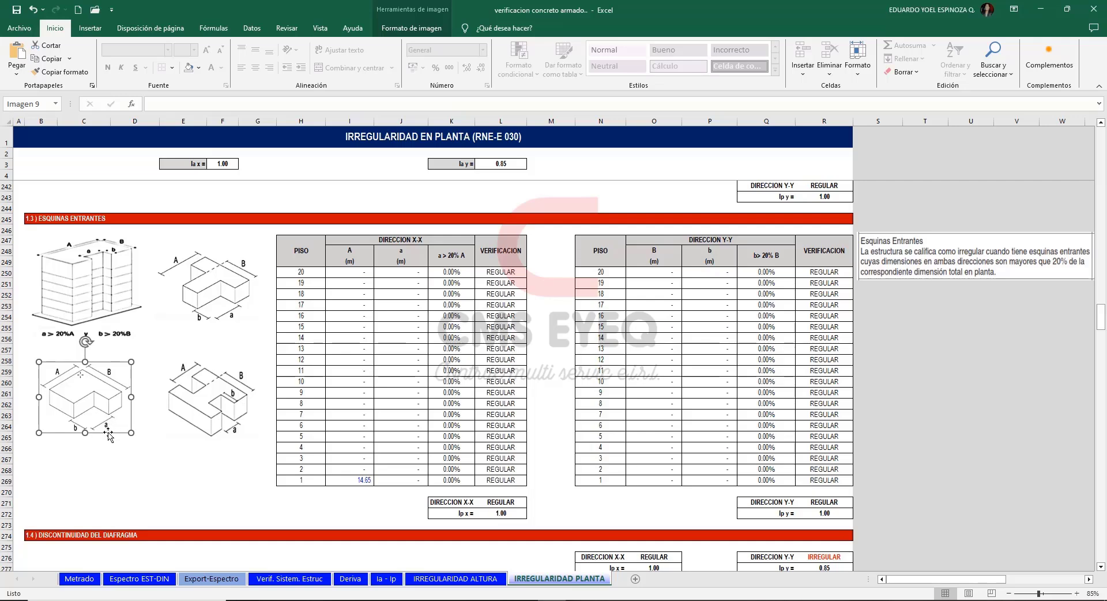
click(137, 458)
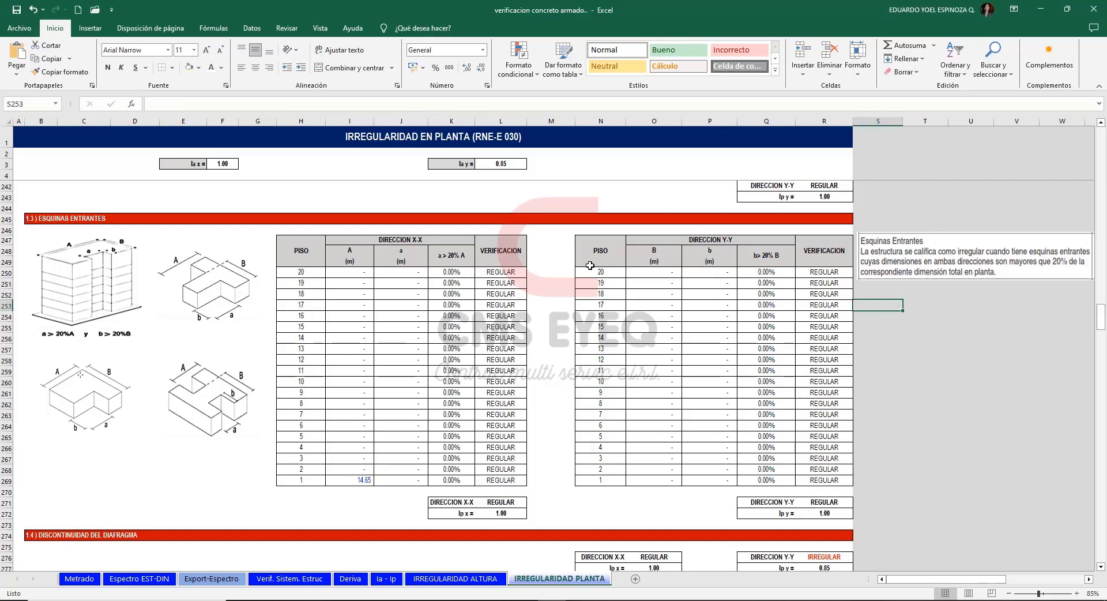
click(436, 241)
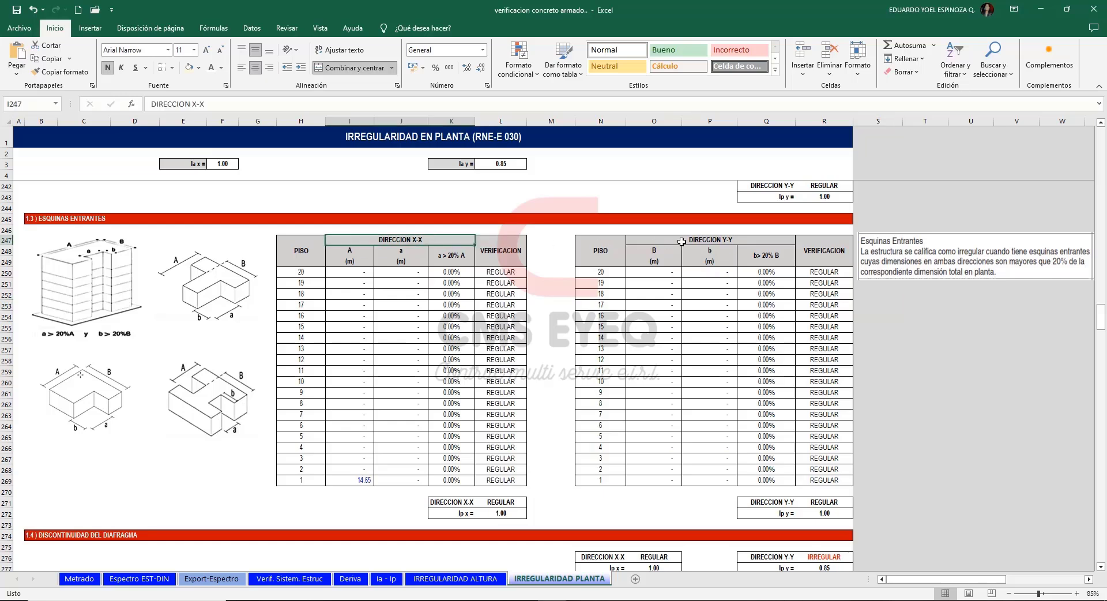
click(688, 242)
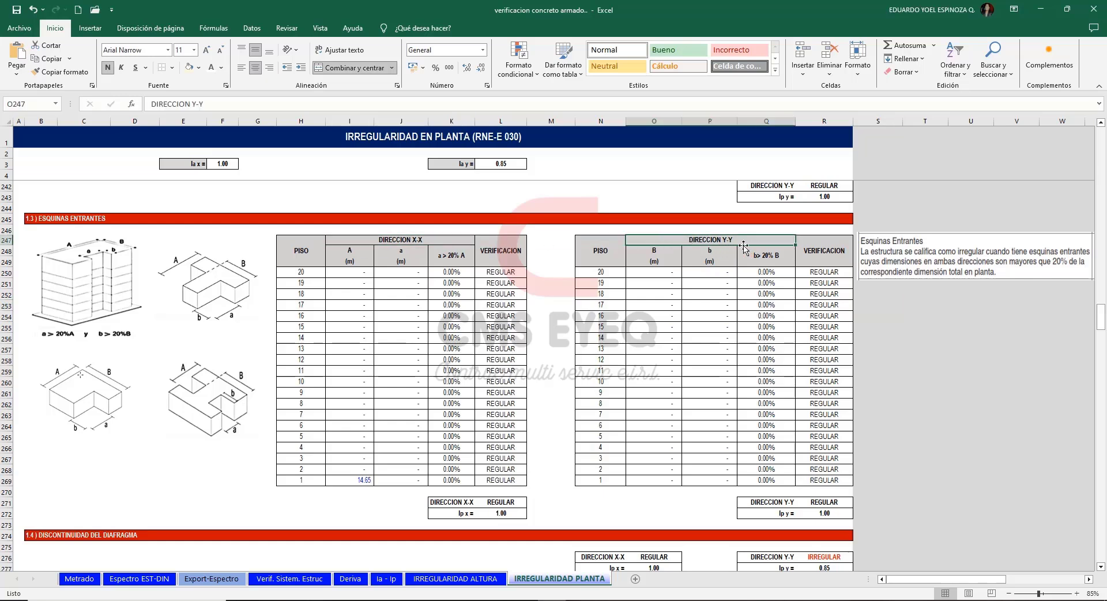
Read the building's overall Y-direction dimension in the AutoCAD plan and enter 25.78 as B for floor 1 in the Y-Y re-entrant corner table.
key(alt+Tab)
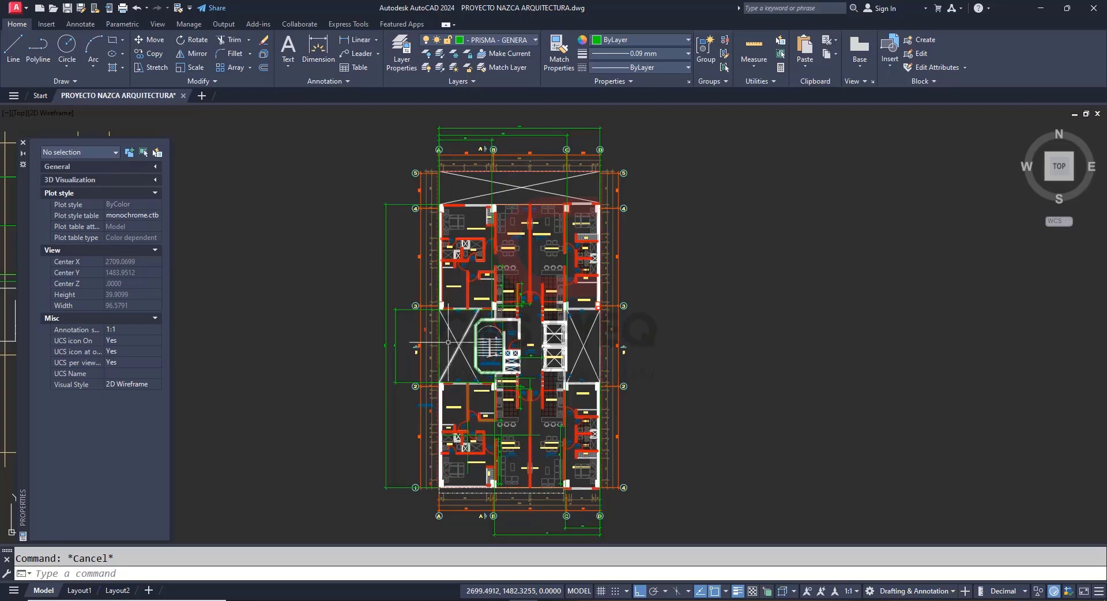
click(396, 280)
click(339, 254)
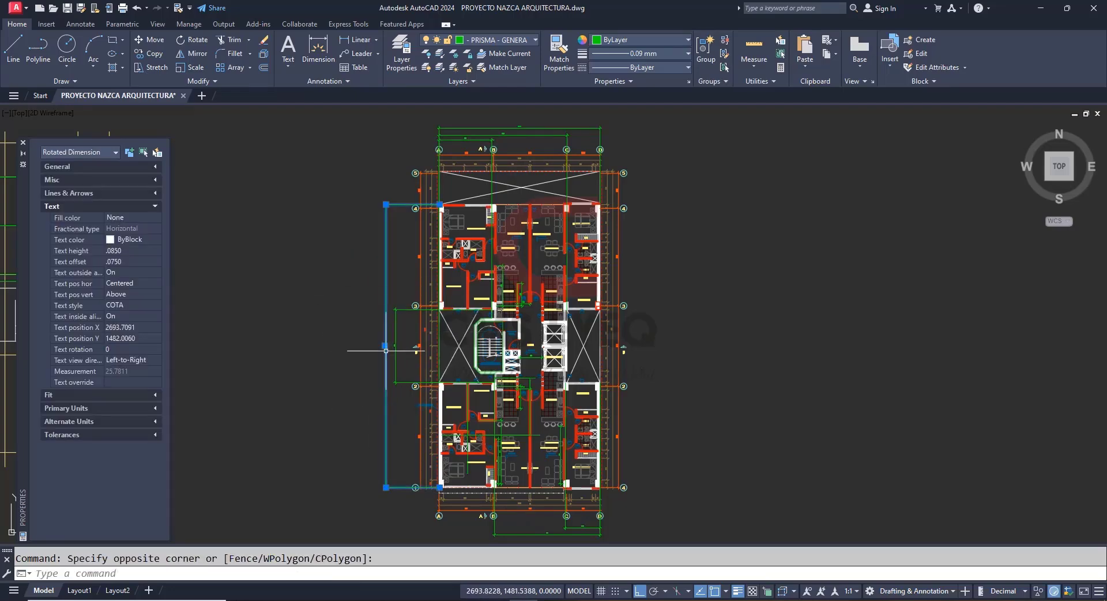
scroll(388, 349, up, 6)
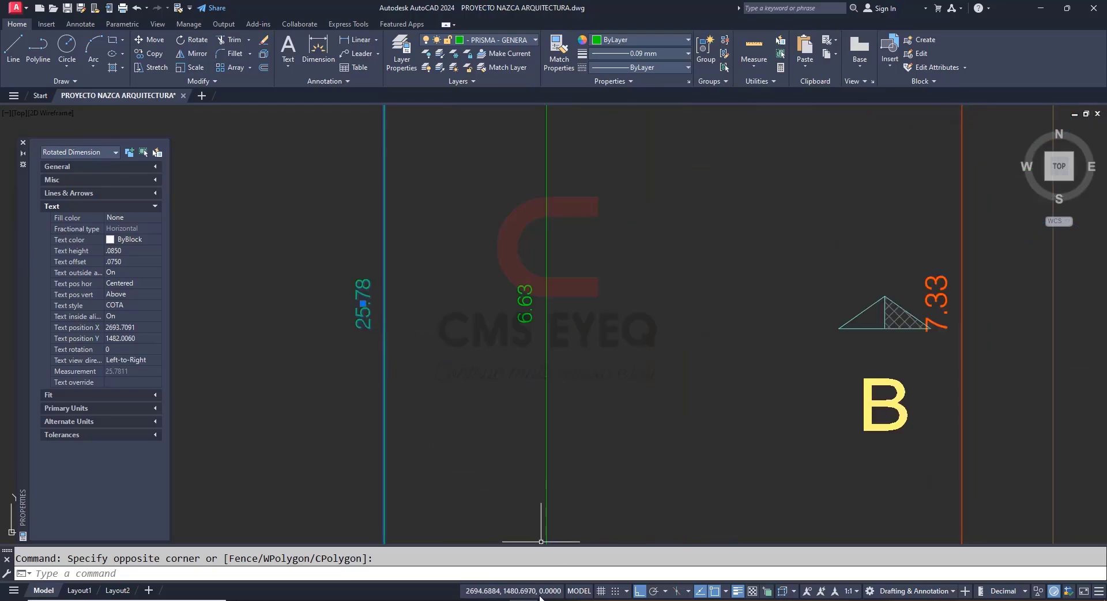
key(alt+Tab)
text(25.78)
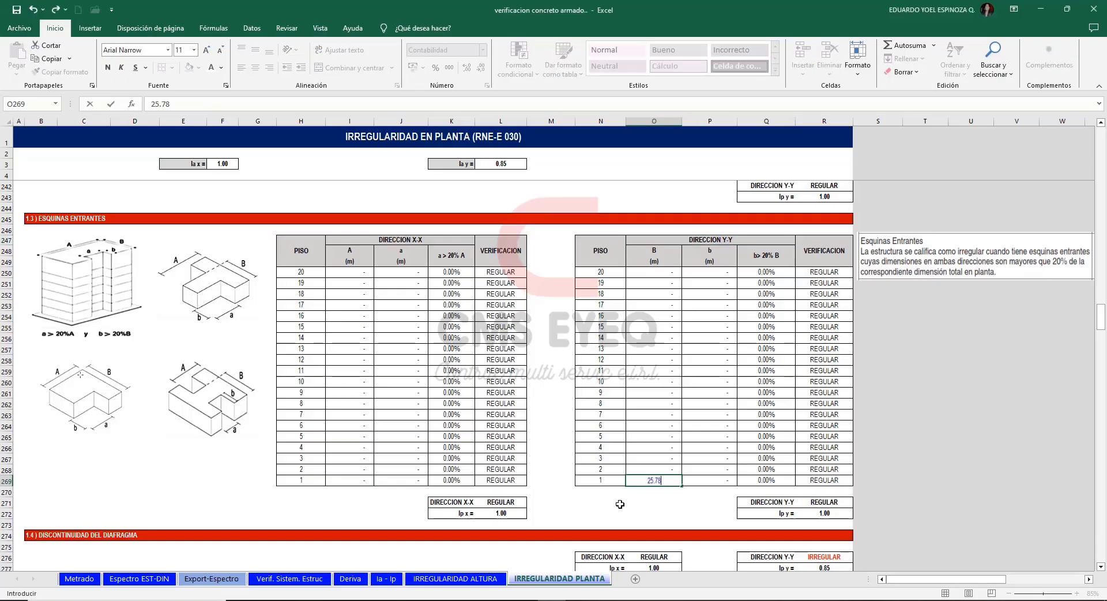
key(Return)
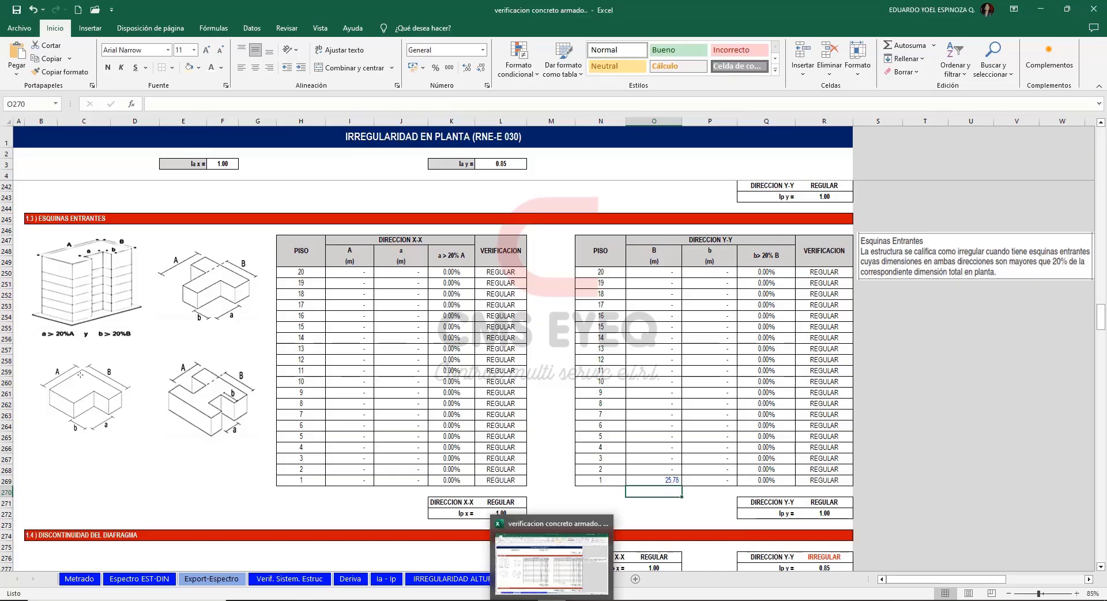
Read the side recess's length in the AutoCAD plan, enter 6.63 as floor 1's b, and fill B and b up to floor 15.
key(alt+Tab)
key(Escape)
scroll(350, 356, up, 6)
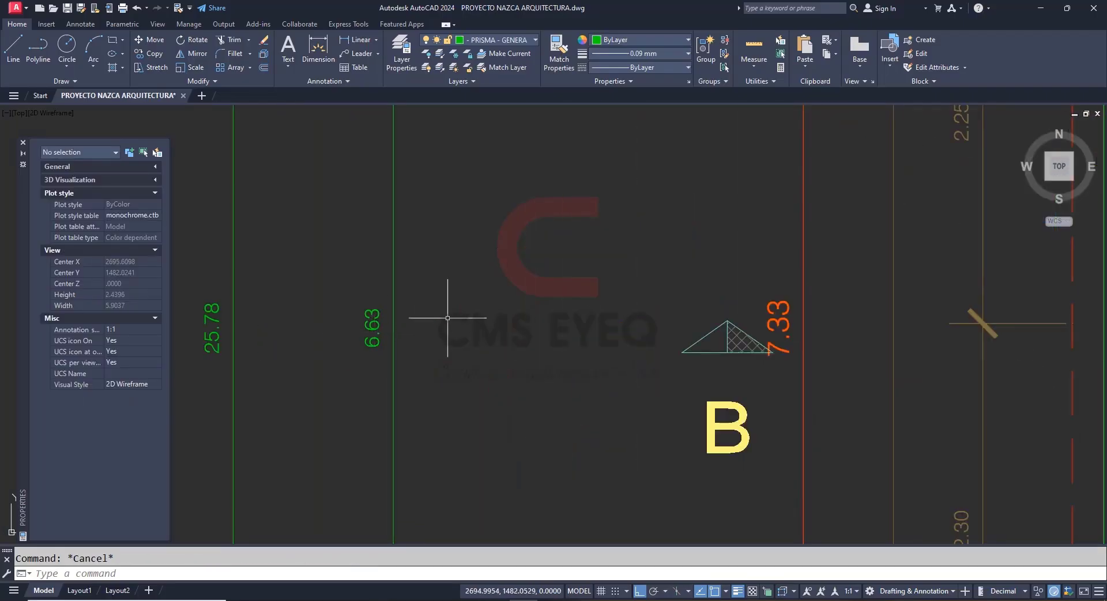
key(alt+Tab)
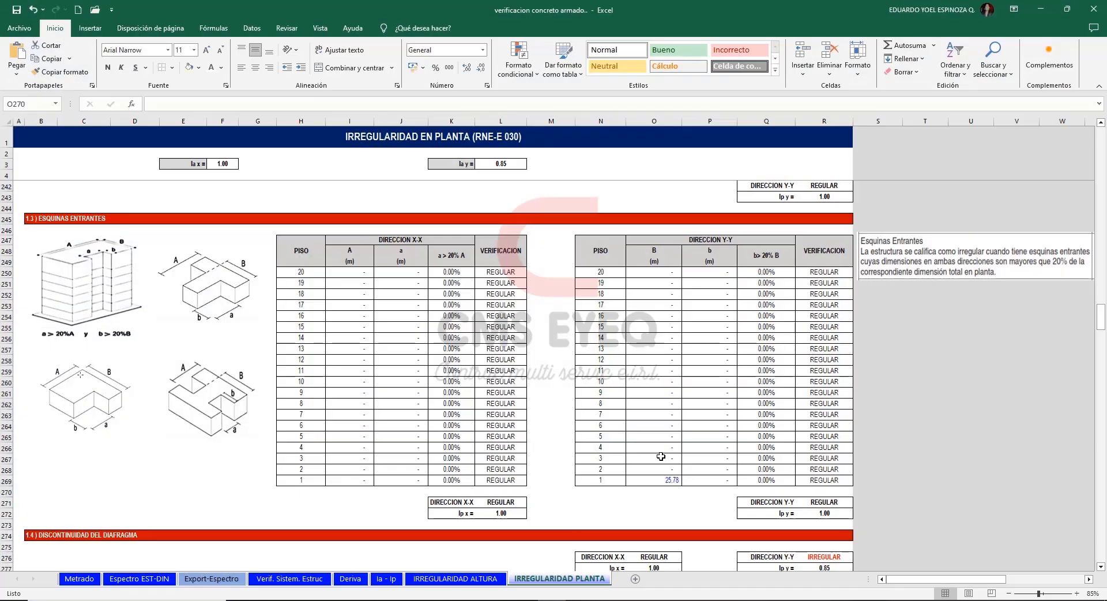
click(709, 480)
text(6.63)
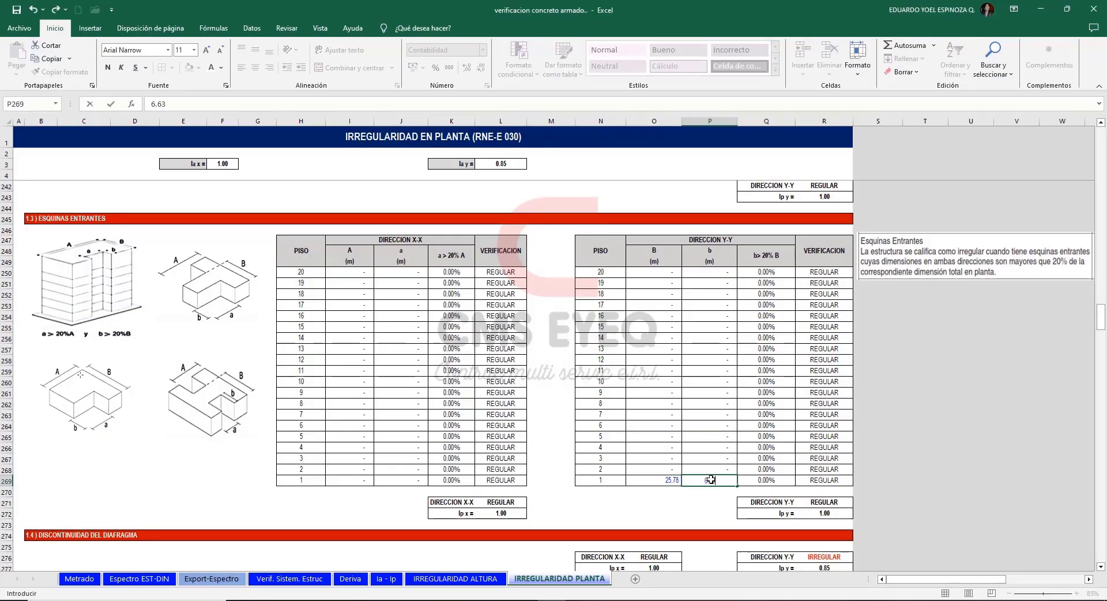
key(Return)
drag(663, 480, 716, 326)
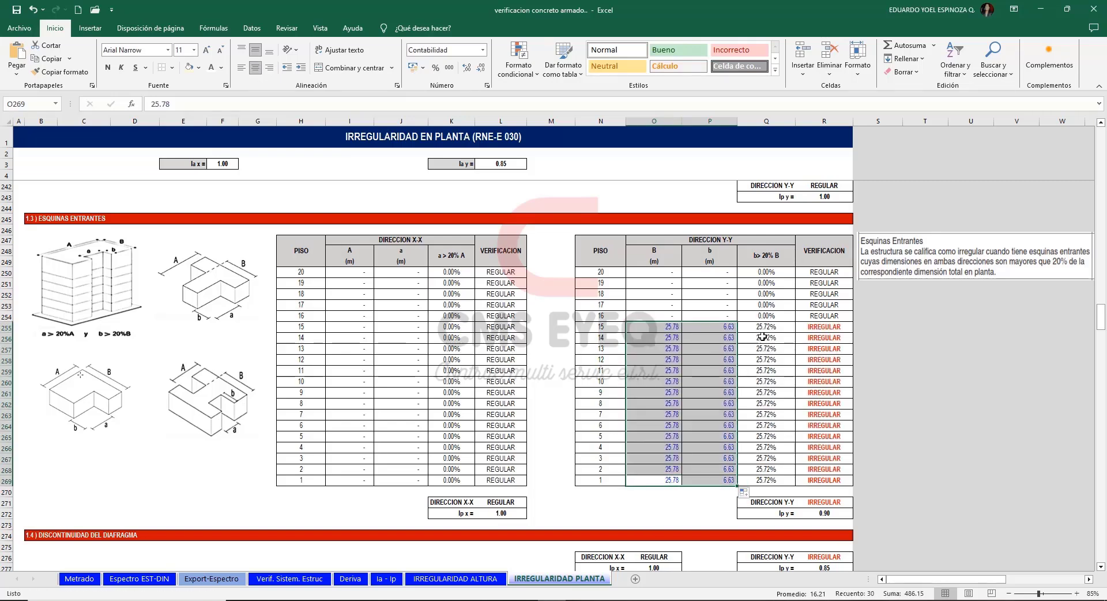
Examine the Y-Y direction's b > 20% B ratios and the floor verification formula for floors 15 to 1.
drag(767, 326, 781, 482)
click(829, 327)
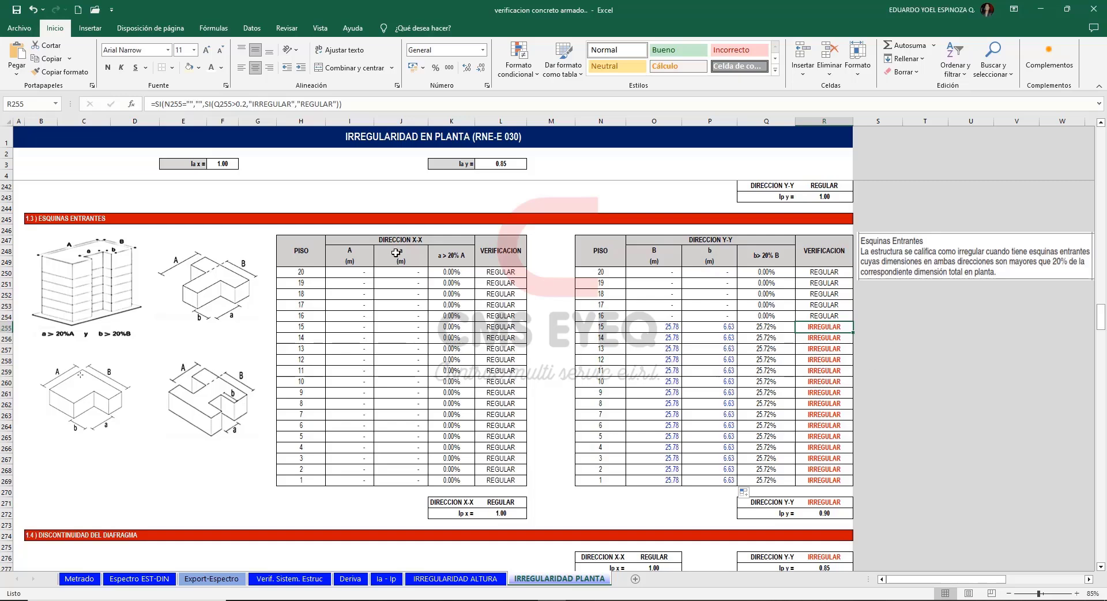
click(390, 231)
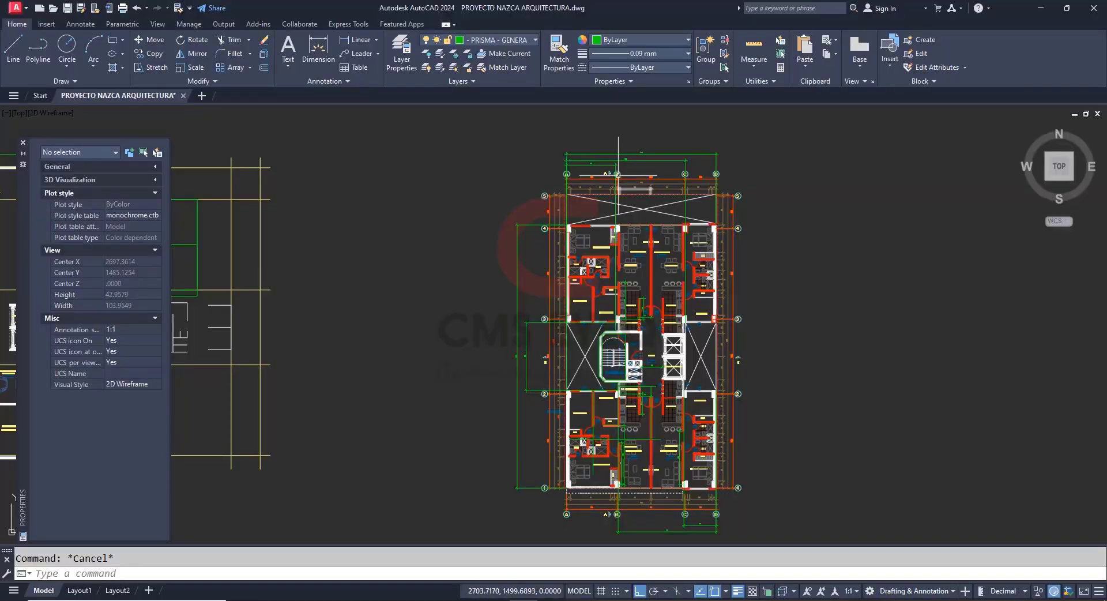
Read the X-direction dimension from axis A to axis C in the AutoCAD plan and enter 11.65 as A for floor 1 in Excel's X-X table.
scroll(628, 164, up, 5)
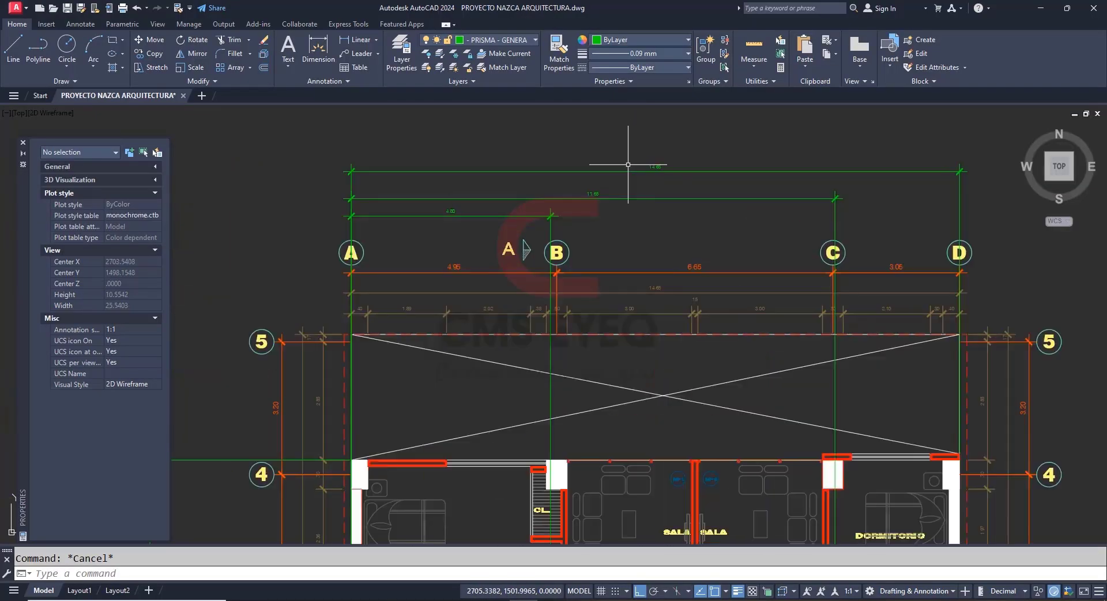
scroll(632, 174, down, 4)
click(727, 182)
click(672, 193)
scroll(671, 305, down, 2)
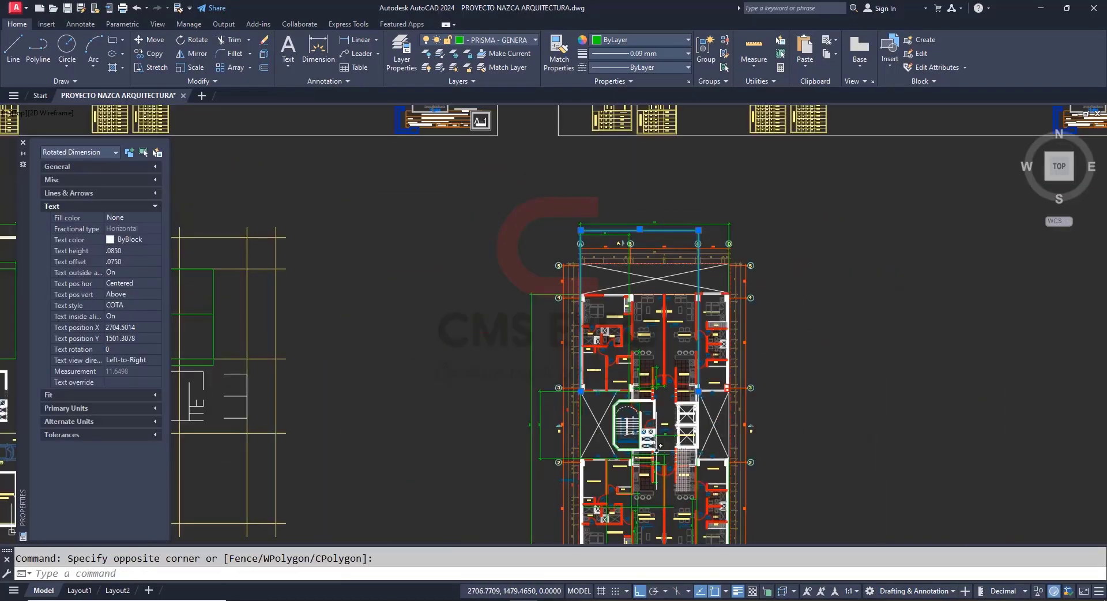
scroll(658, 448, up, 4)
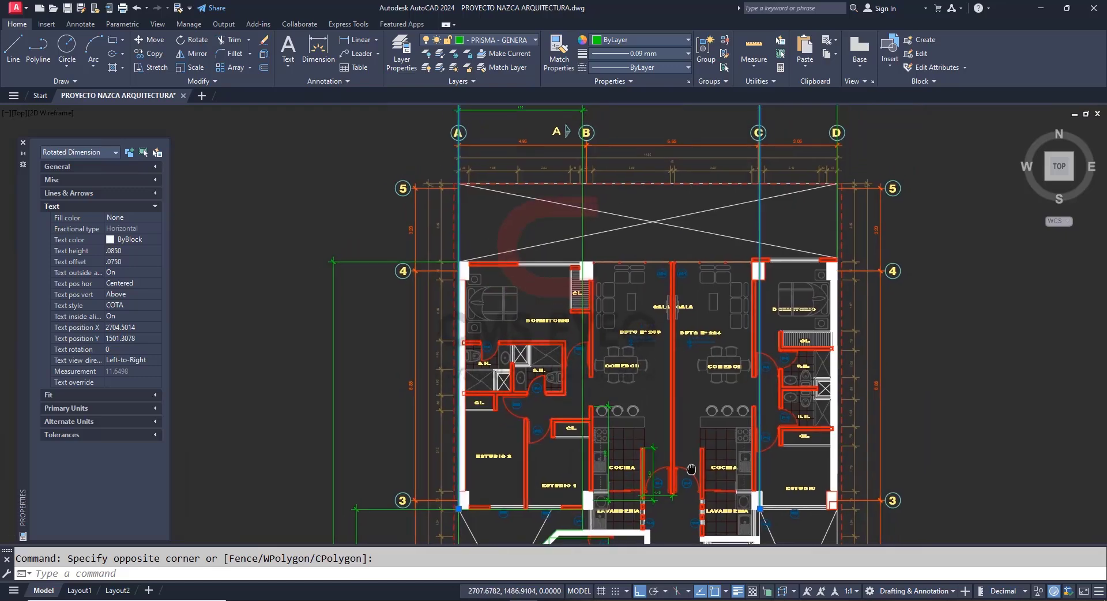
scroll(691, 469, down, 2)
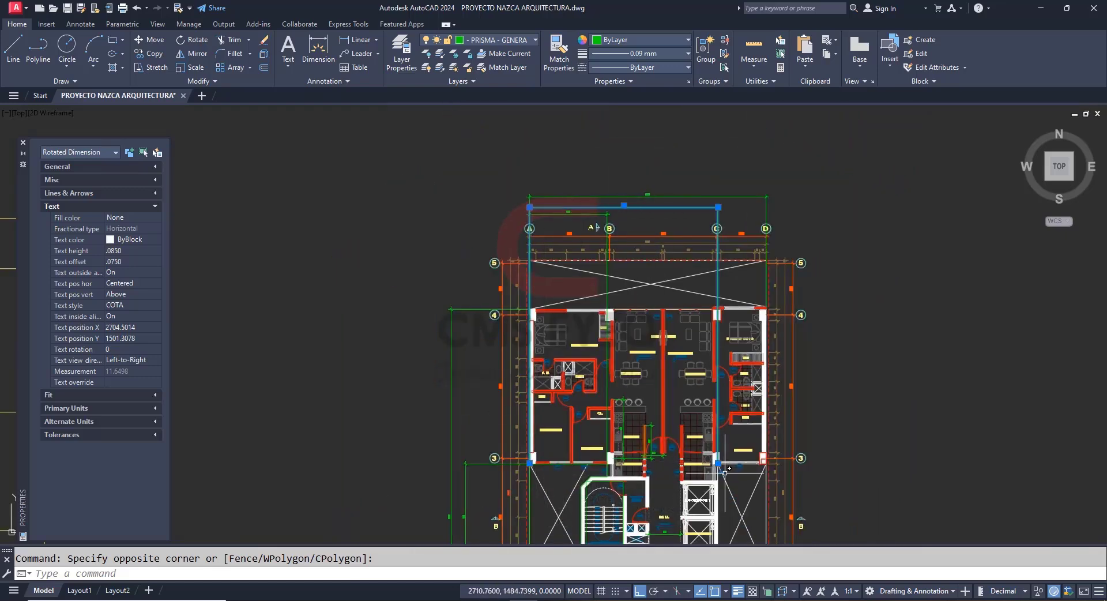
scroll(721, 461, up, 2)
scroll(723, 391, up, 2)
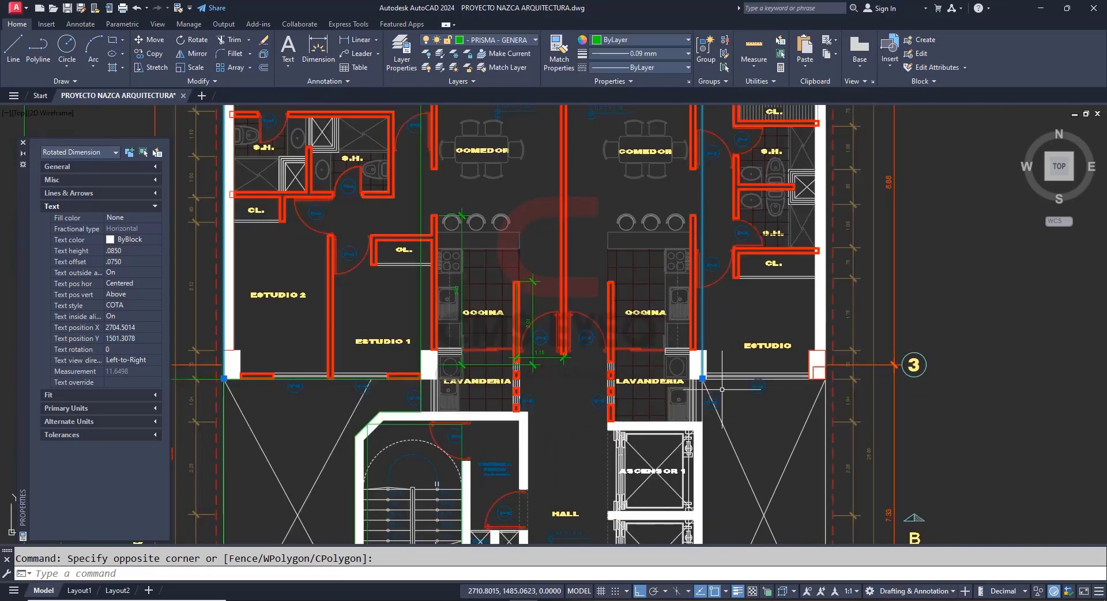
scroll(722, 390, down, 2)
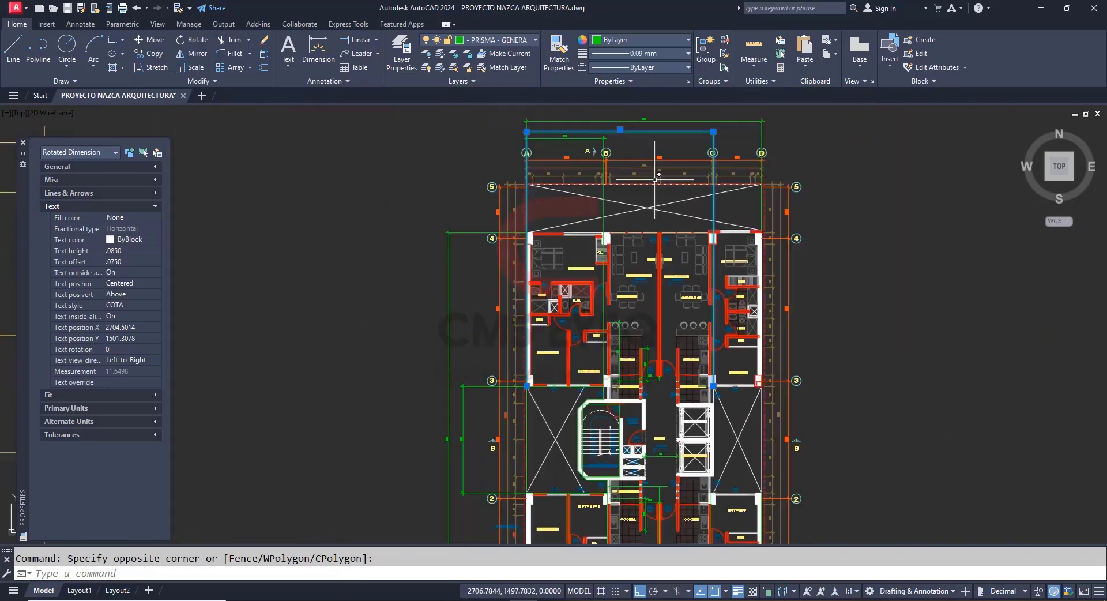
scroll(617, 128, up, 4)
scroll(610, 138, down, 5)
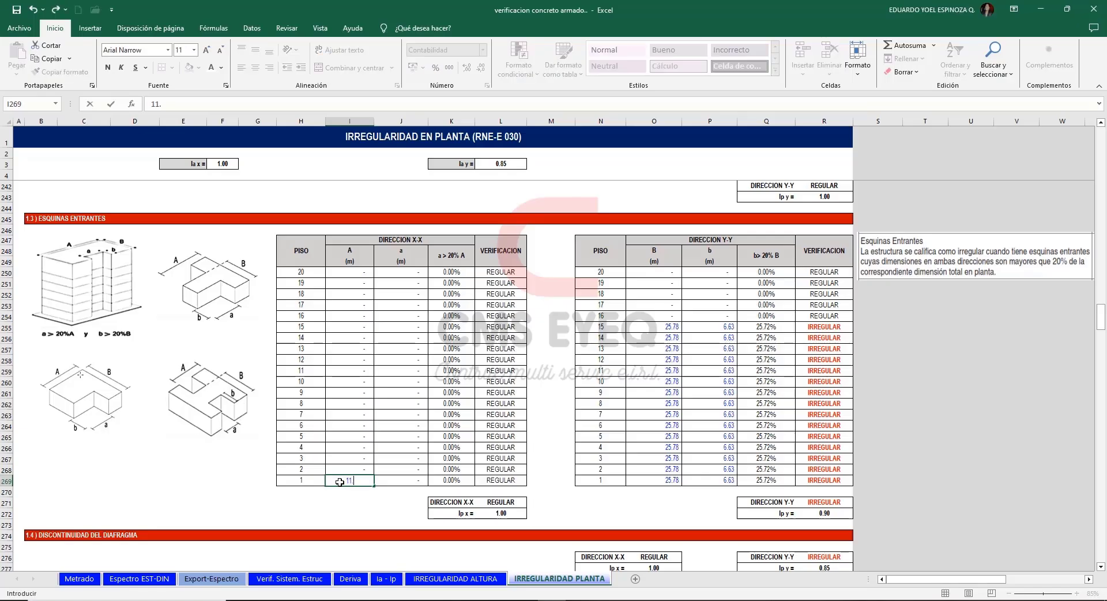
text(11.65)
key(Tab)
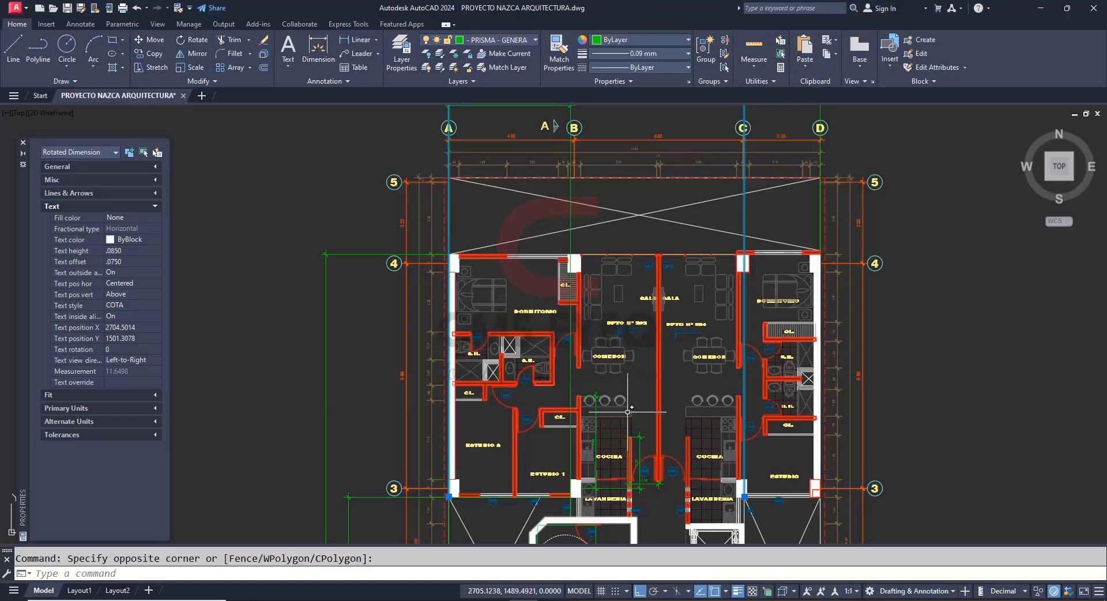
Read the X-direction recess dimension near axes A and B in the AutoCAD plan and enter 4.80 as floor 1's a in Excel.
key(Escape)
scroll(508, 241, up, 5)
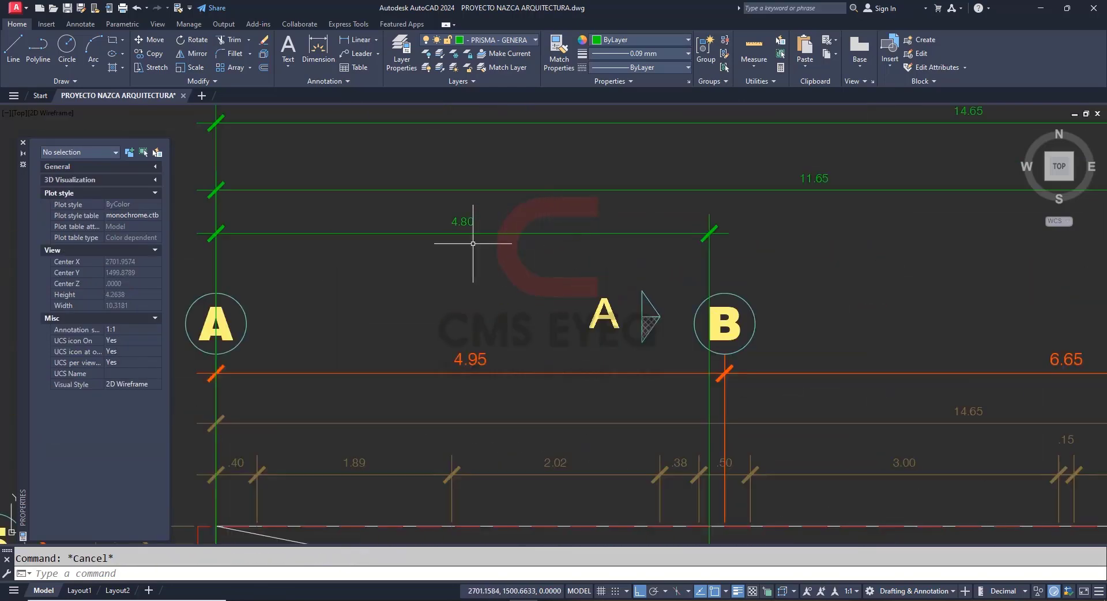
click(495, 227)
click(465, 222)
scroll(601, 257, down, 6)
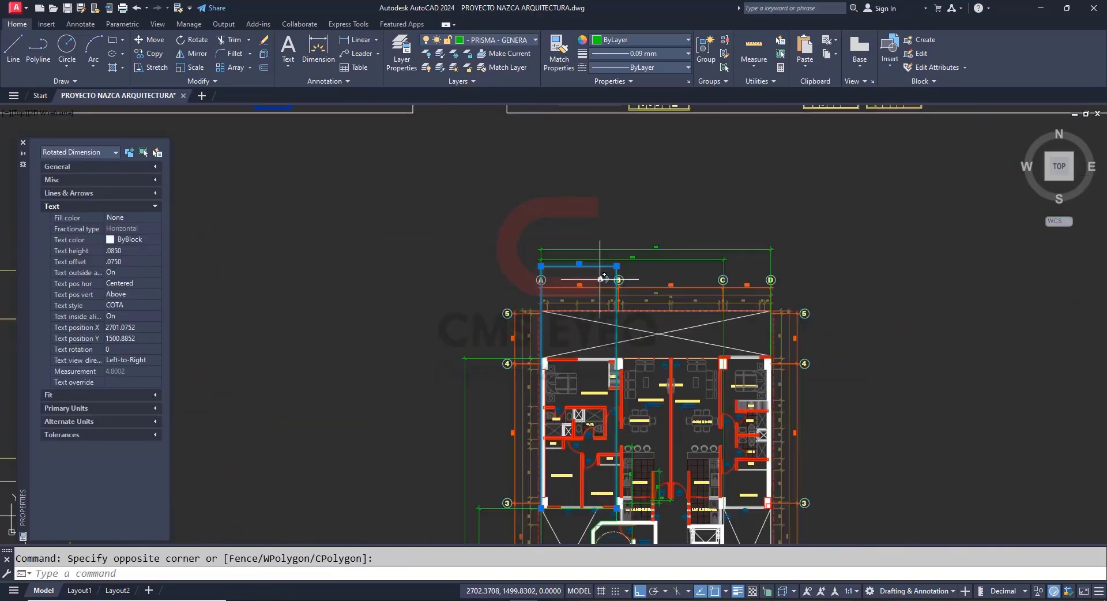
scroll(586, 520, up, 6)
click(314, 407)
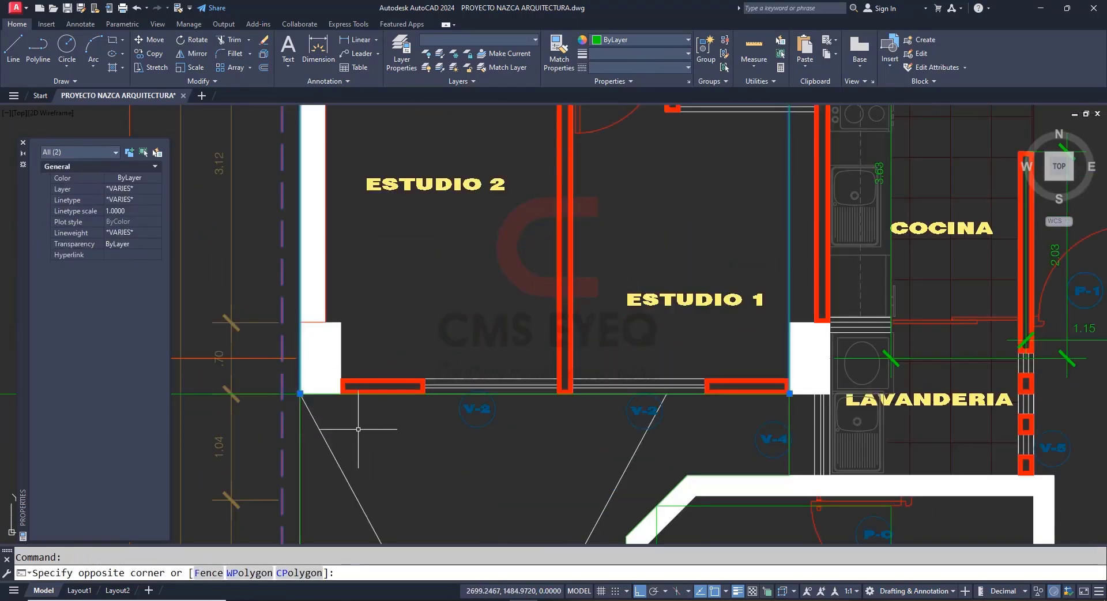
click(396, 429)
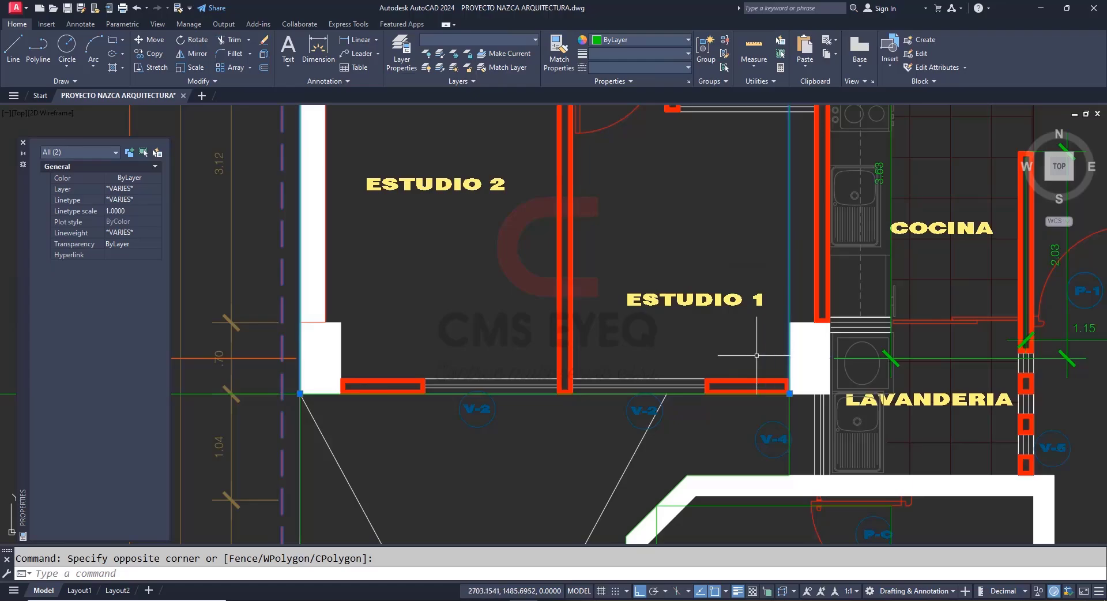
scroll(655, 397, down, 8)
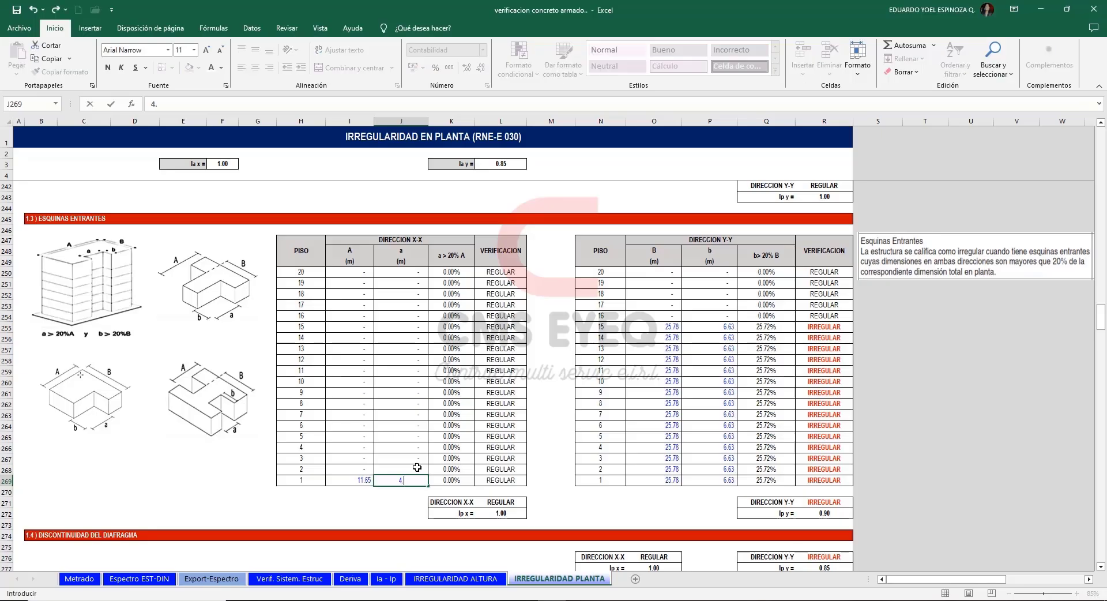
text(80)
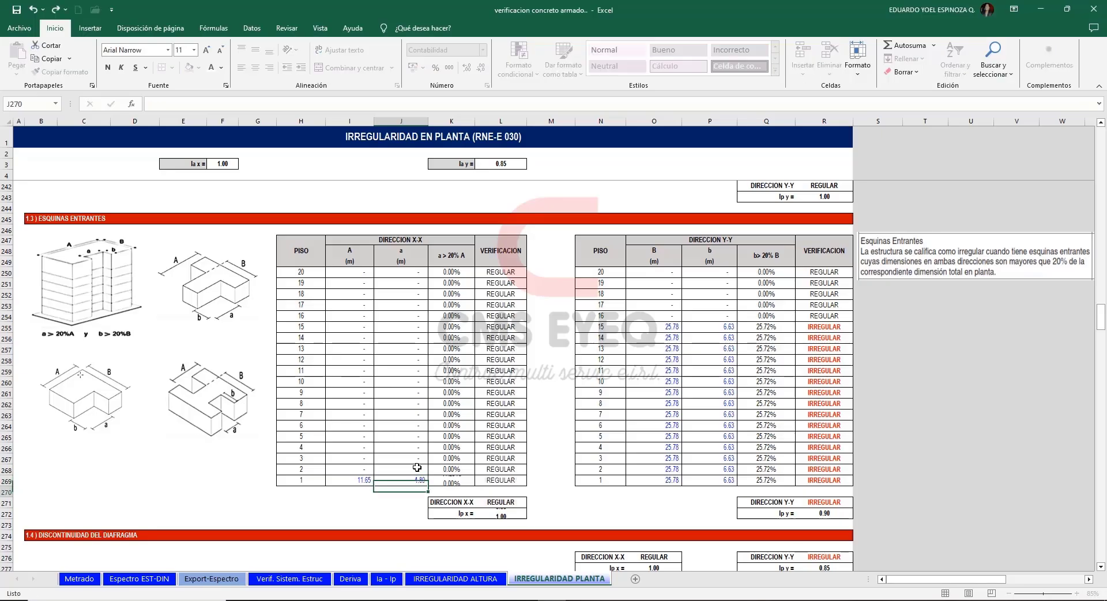
key(Return)
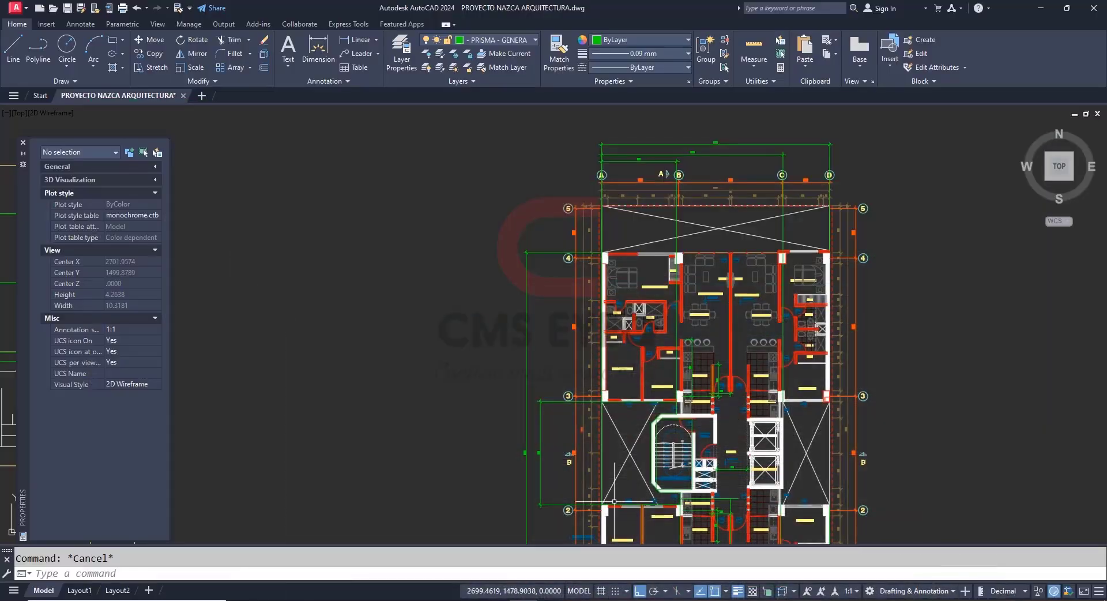
Read the two dimensions ending at axis D below the AutoCAD plan and enter A 9.60 and a 3.15 for floor 2 in Excel.
mouse_move(882, 414)
mouse_down()
mouse_move(867, 398)
mouse_move(848, 228)
mouse_move(831, 221)
mouse_up()
scroll(712, 480, up, 4)
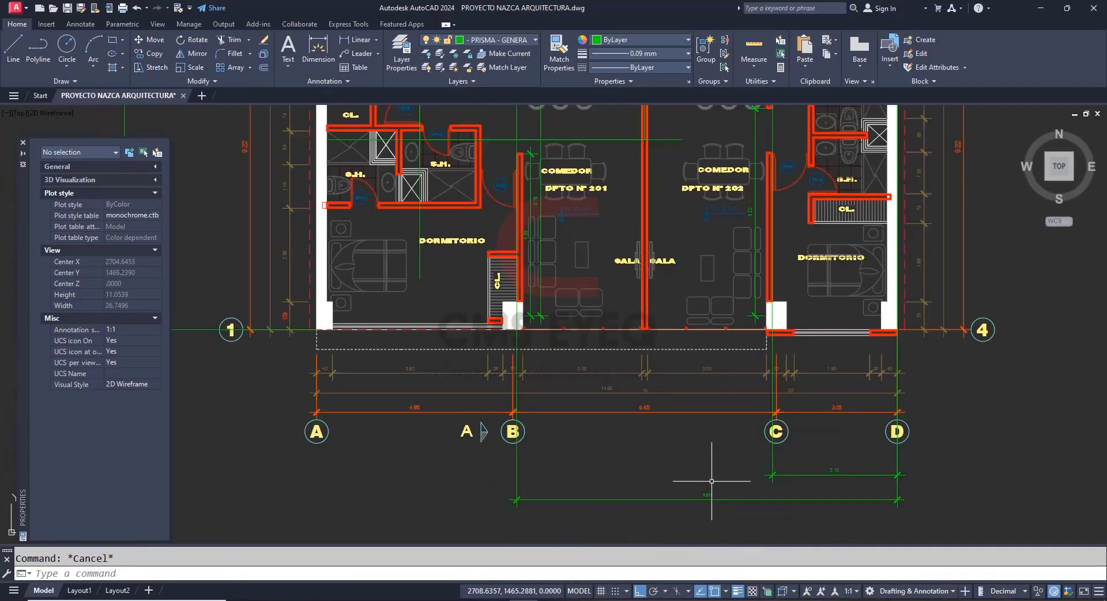
scroll(712, 481, up, 4)
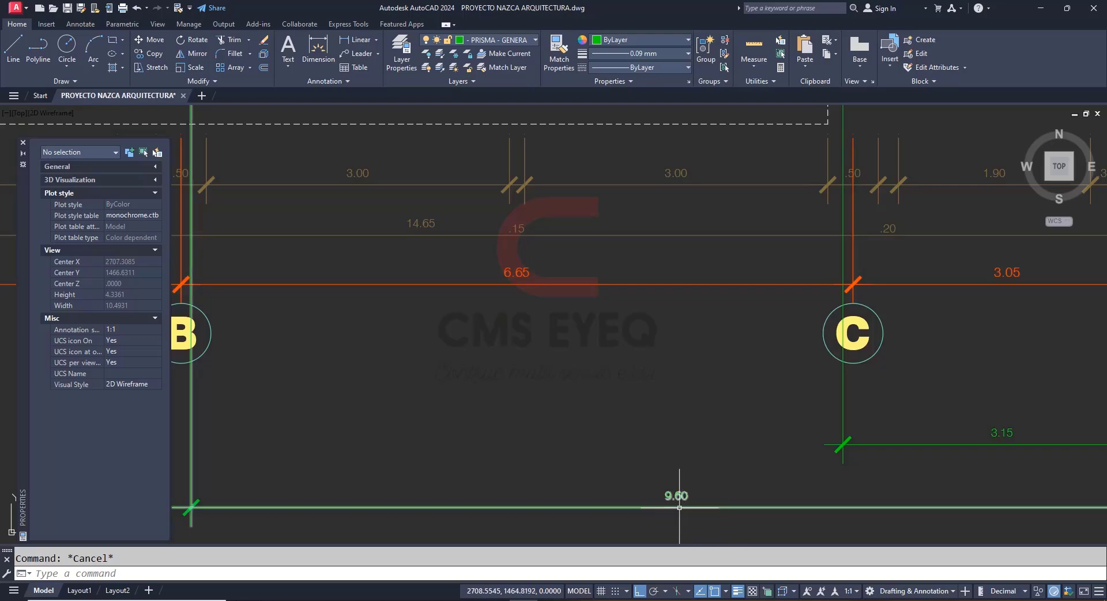
scroll(679, 507, down, 4)
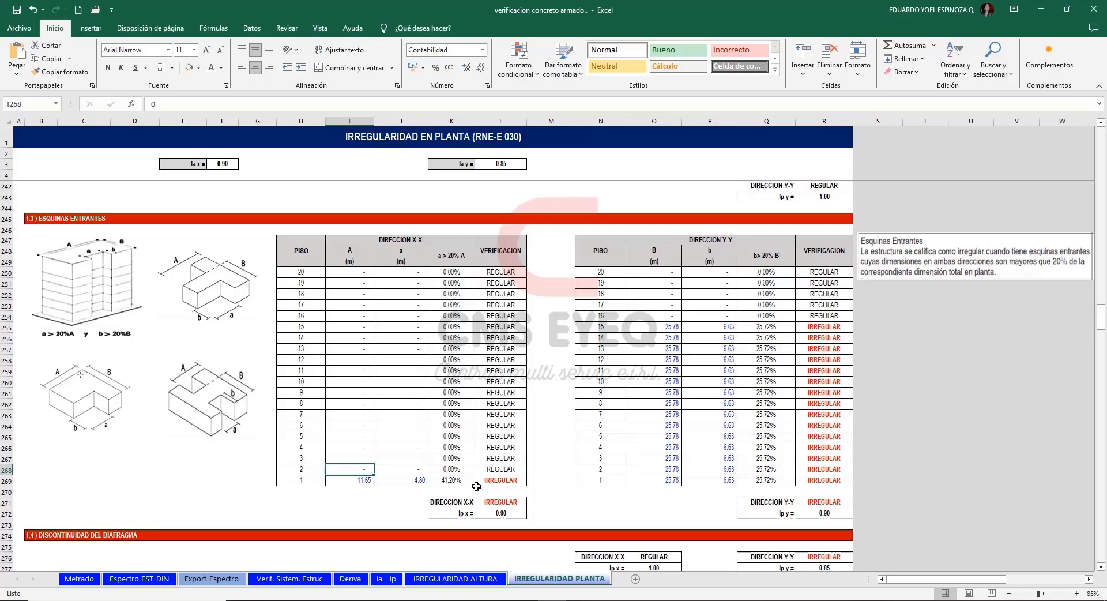
text(9.6)
key(Tab)
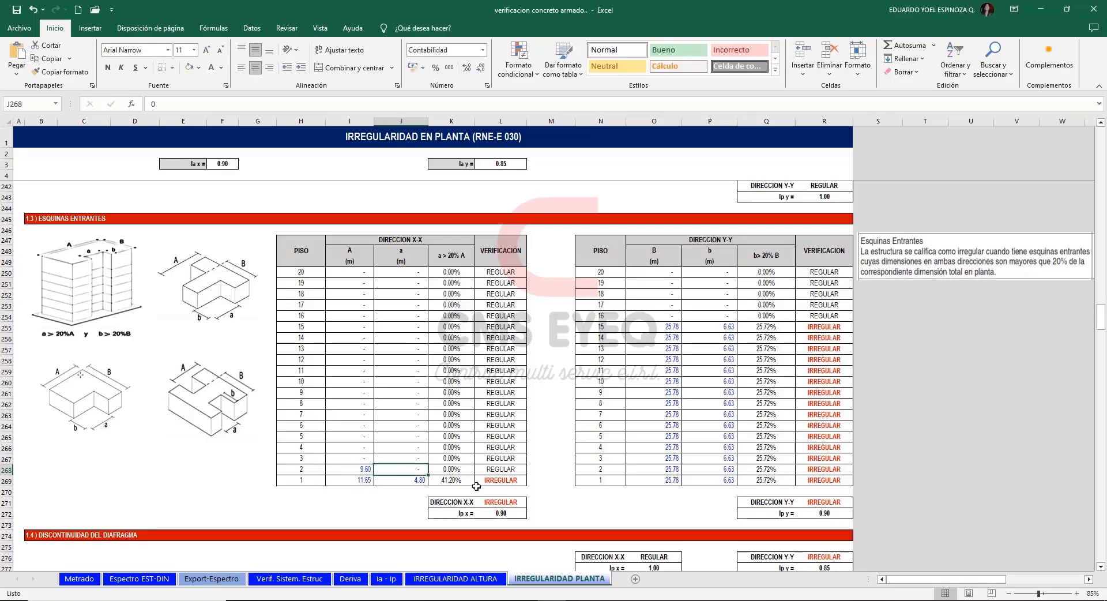
text(3.15)
key(Return)
drag(357, 469, 393, 469)
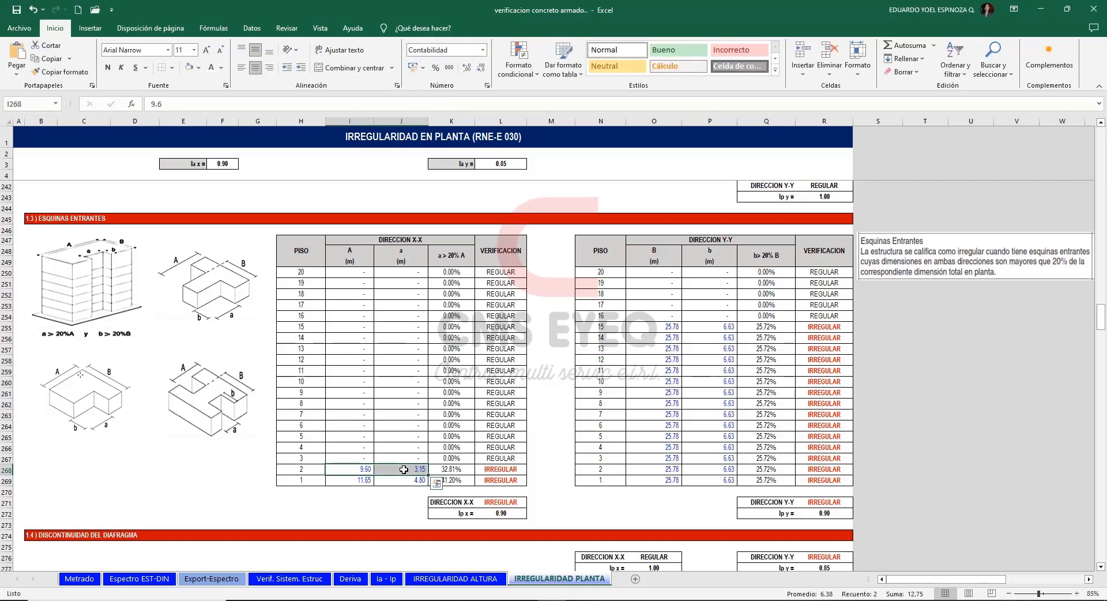
Fill floor 1's A and a values up to floor 15 and check the Ip factors for both directions.
drag(365, 480, 410, 327)
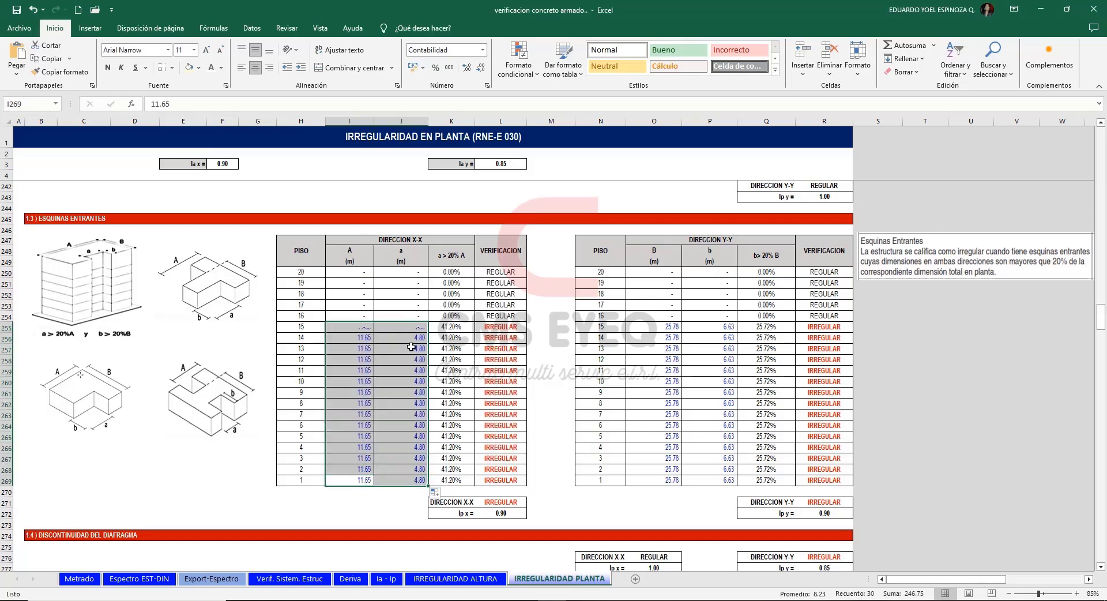
click(878, 327)
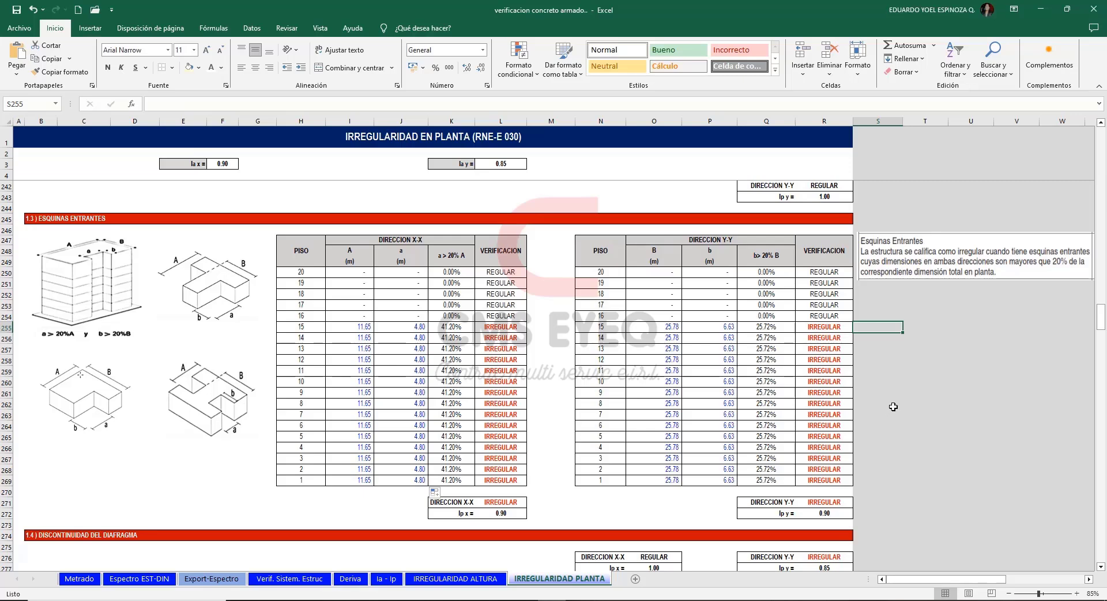
click(503, 513)
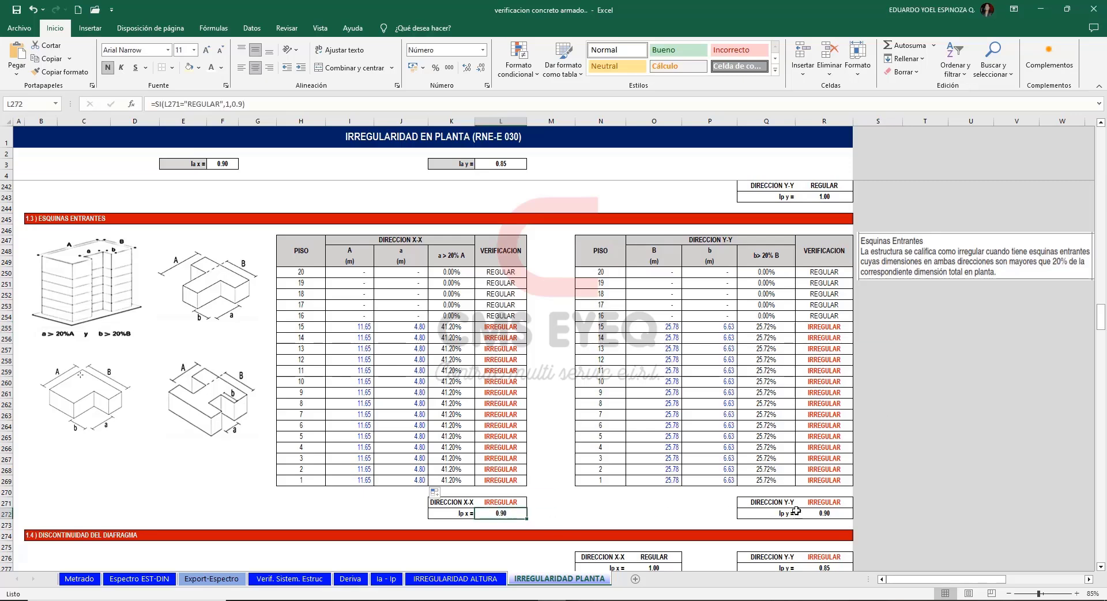
click(803, 510)
click(930, 447)
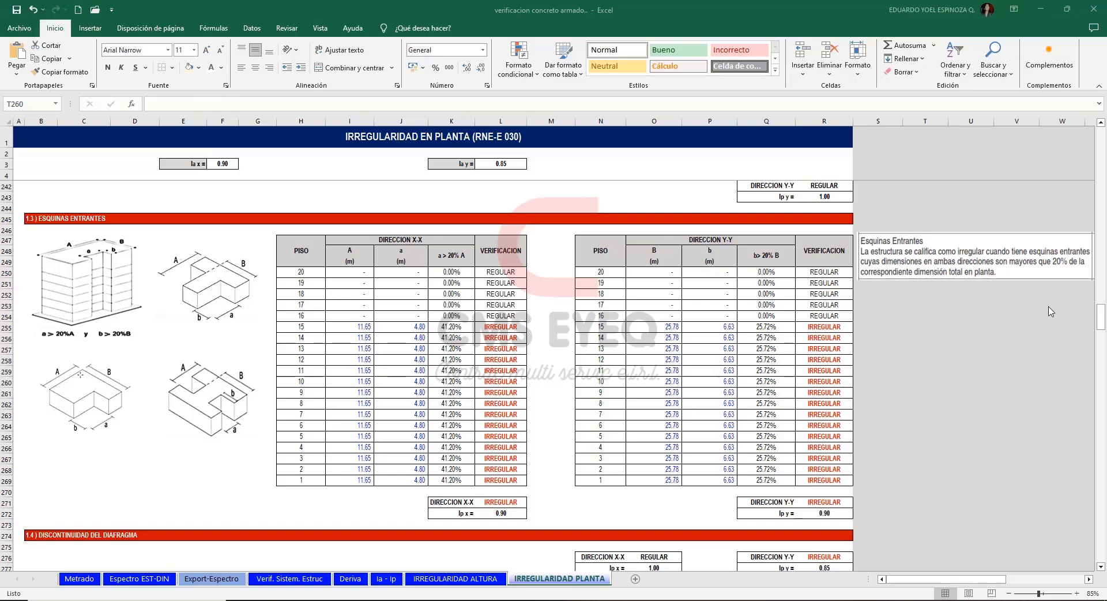
Examine section 1.4, Discontinuidad del Diafragma, with Condición 01's criterion, opening diagrams and floor 15's area ratio formula.
drag(1100, 313, 1101, 347)
scroll(934, 392, down, 1)
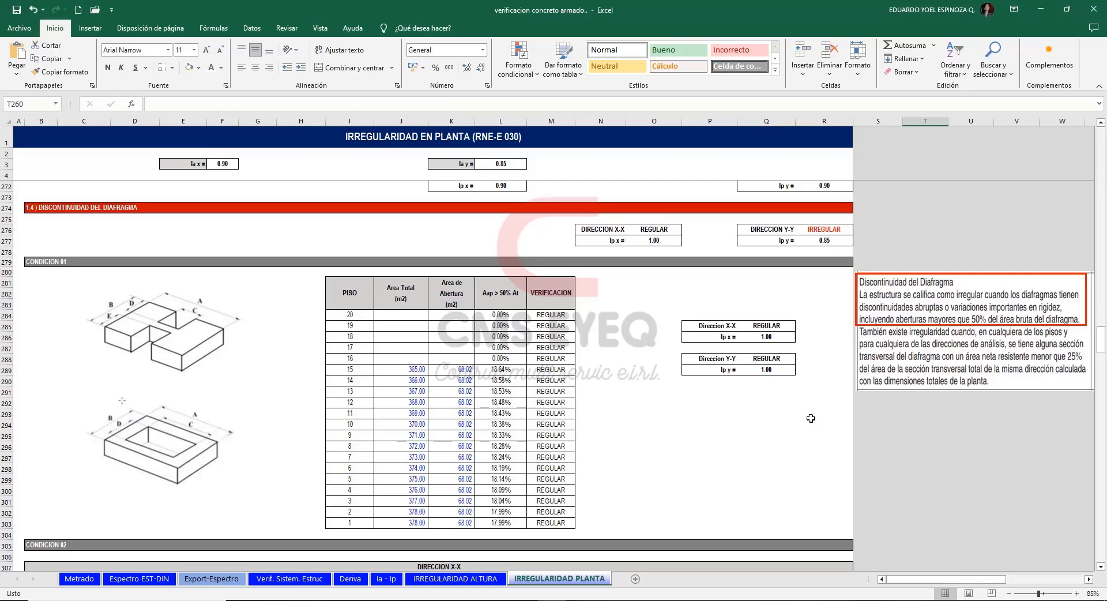
click(701, 415)
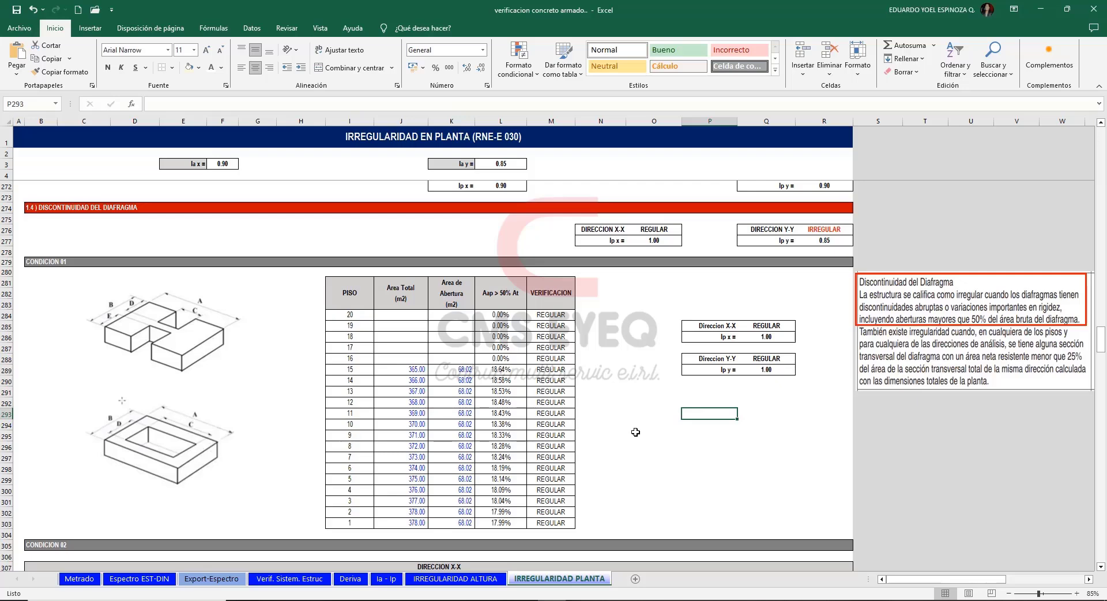
click(196, 453)
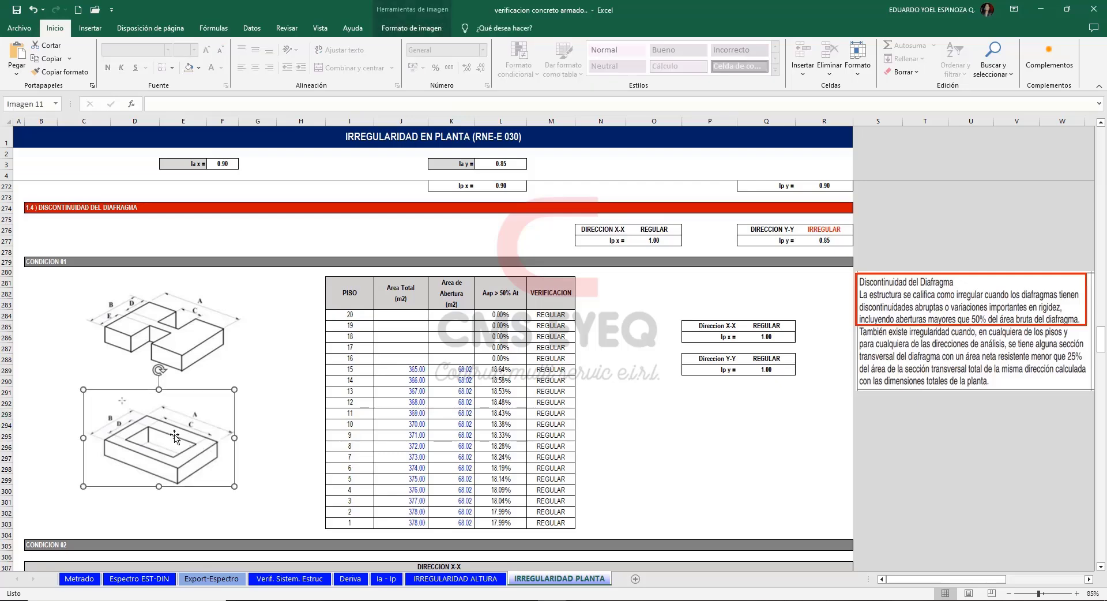
click(173, 328)
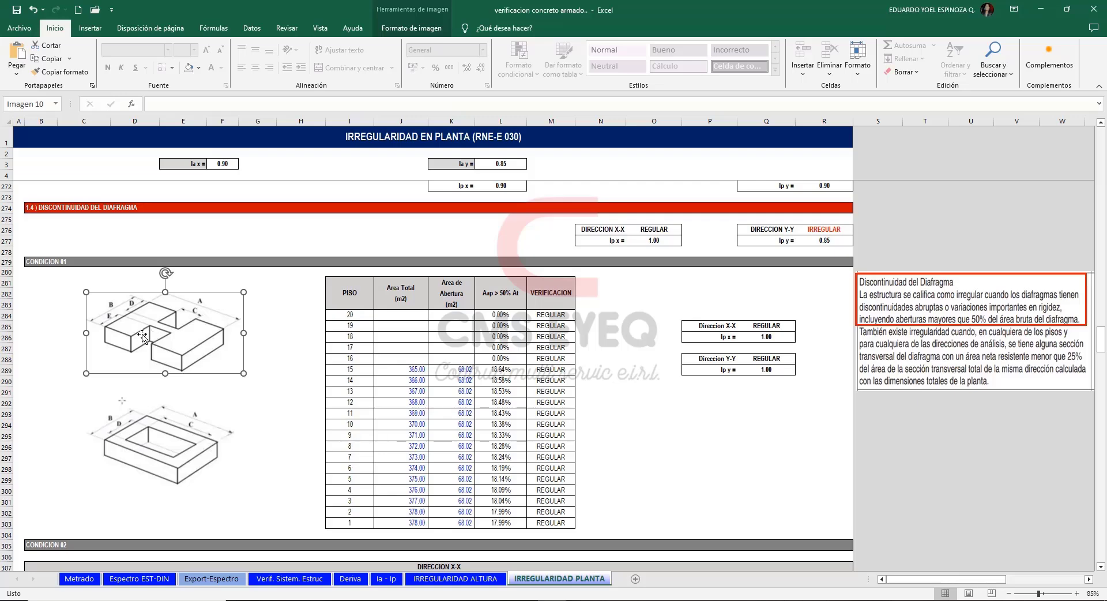
click(911, 415)
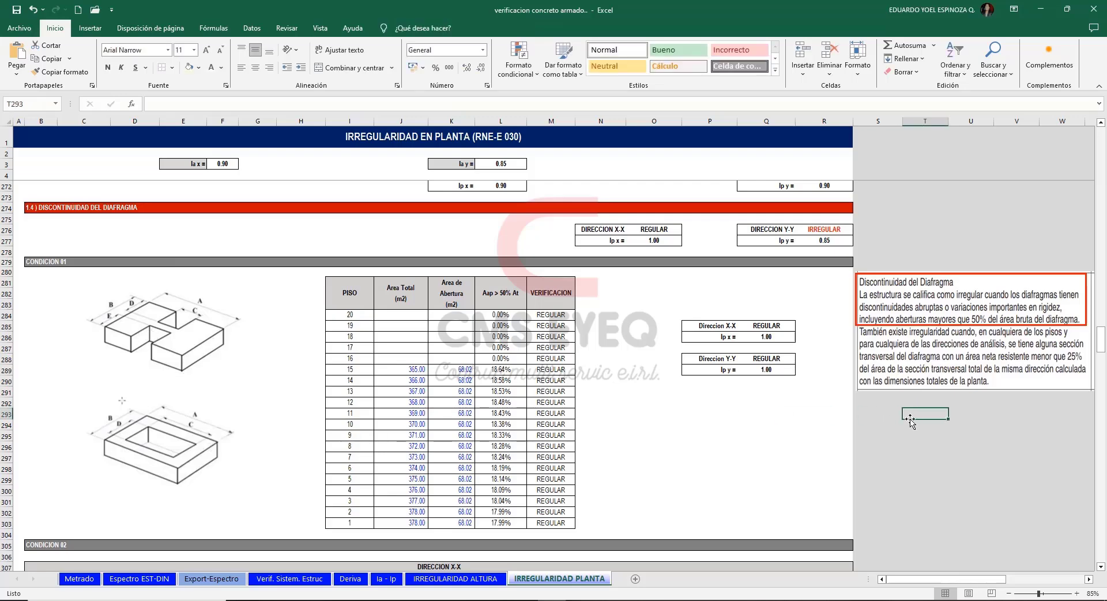
click(508, 371)
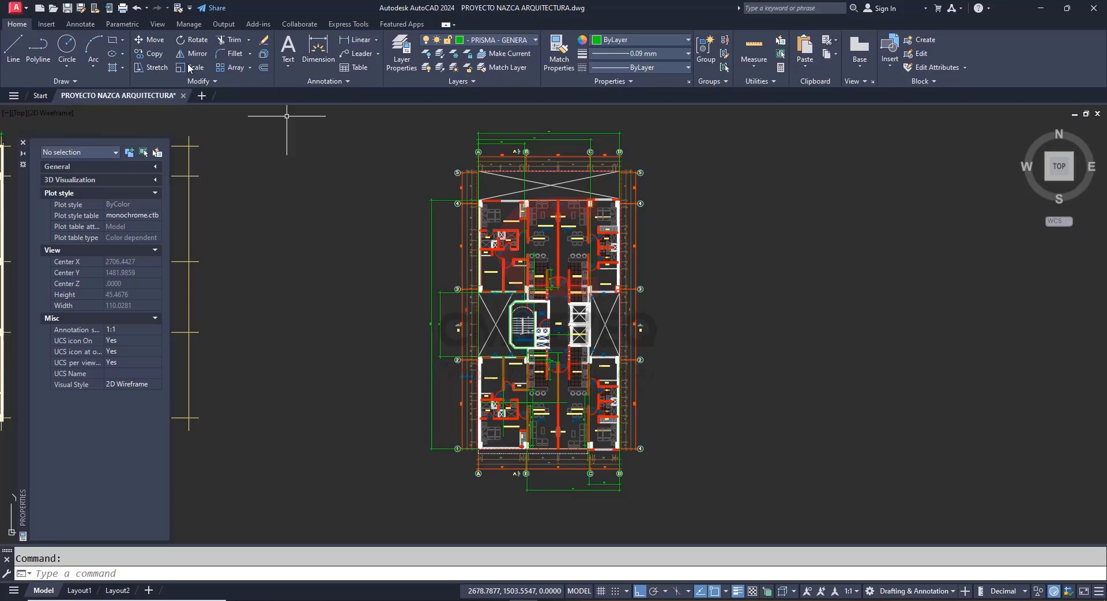
Draw a rectangle in AutoCAD enclosing the building plan from the outer corner at axes A-4 to the opposite corner at axis D.
click(113, 39)
scroll(450, 199, up, 5)
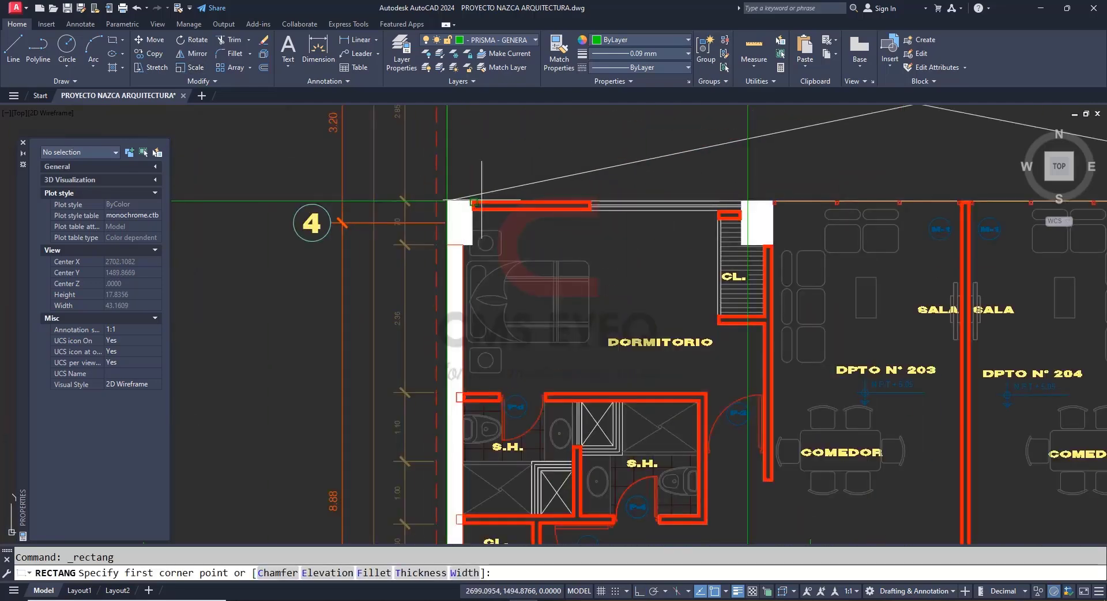
click(447, 200)
scroll(447, 201, down, 5)
scroll(500, 430, up, 5)
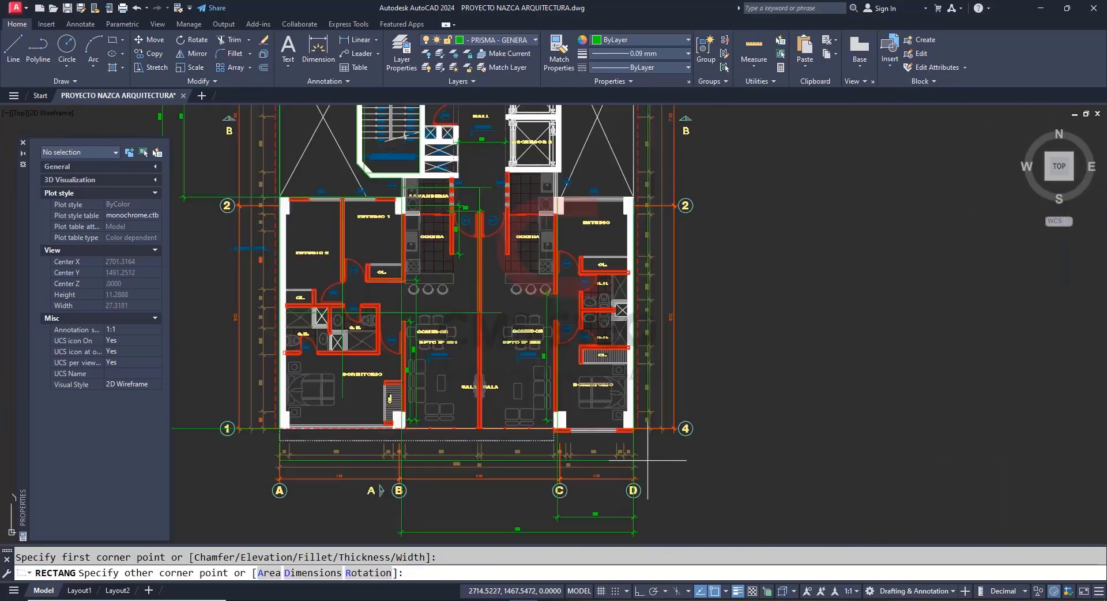
key(Escape)
scroll(538, 432, down, 5)
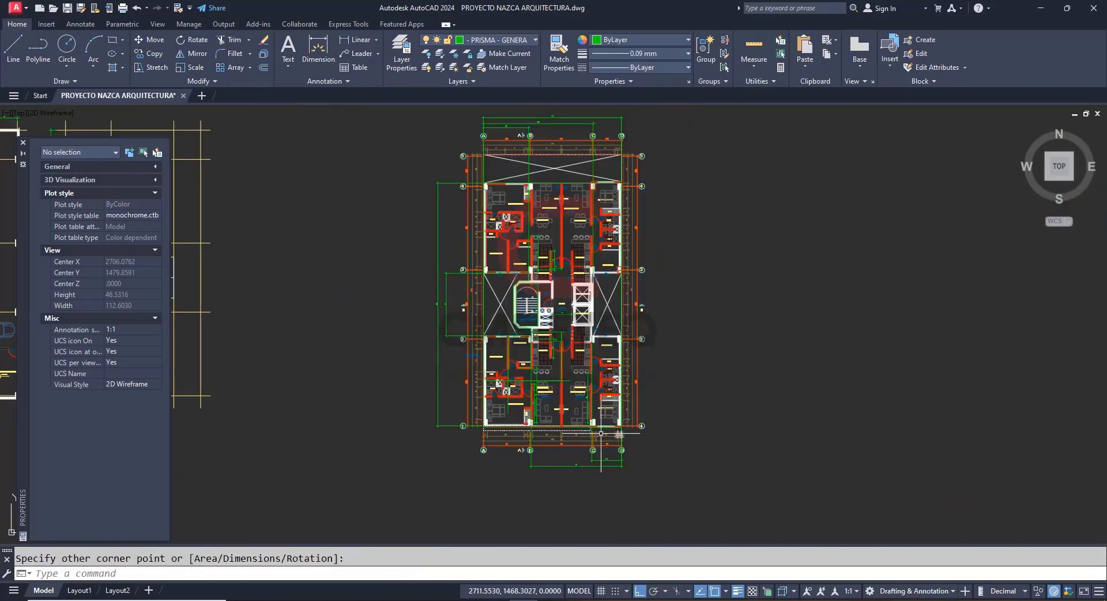
key(Escape)
Read the plan rectangle's area and enter 379 as floor 15's Area Total in Excel, filling it down to floor 1.
click(539, 430)
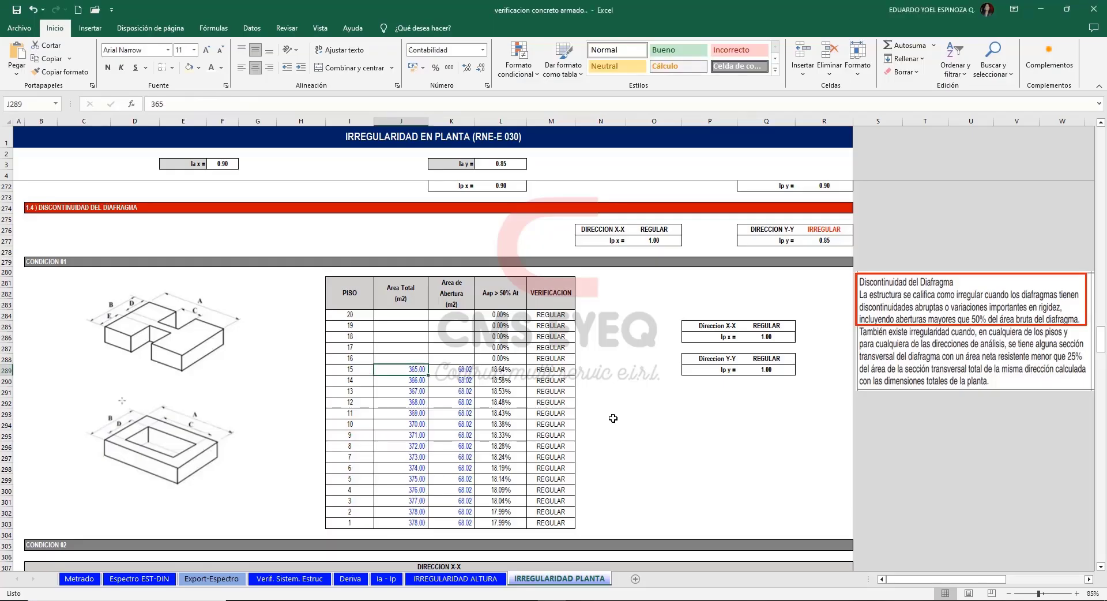
text(379)
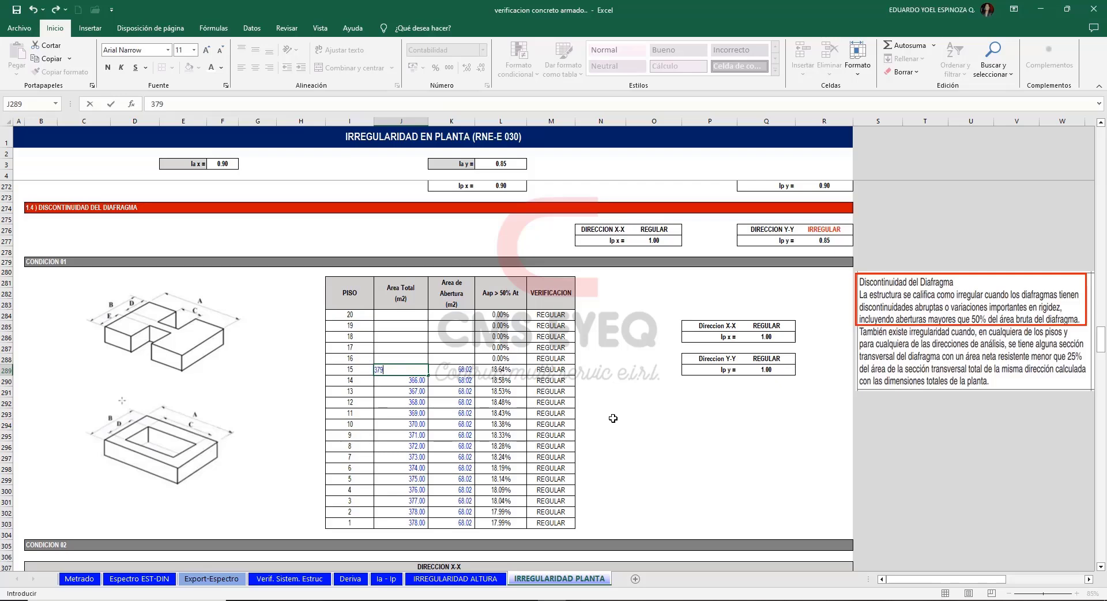
drag(429, 375, 434, 526)
Draw a rectangle in AutoCAD over the open void beside the elevators, between axes 3 and 2, and check its area.
click(462, 371)
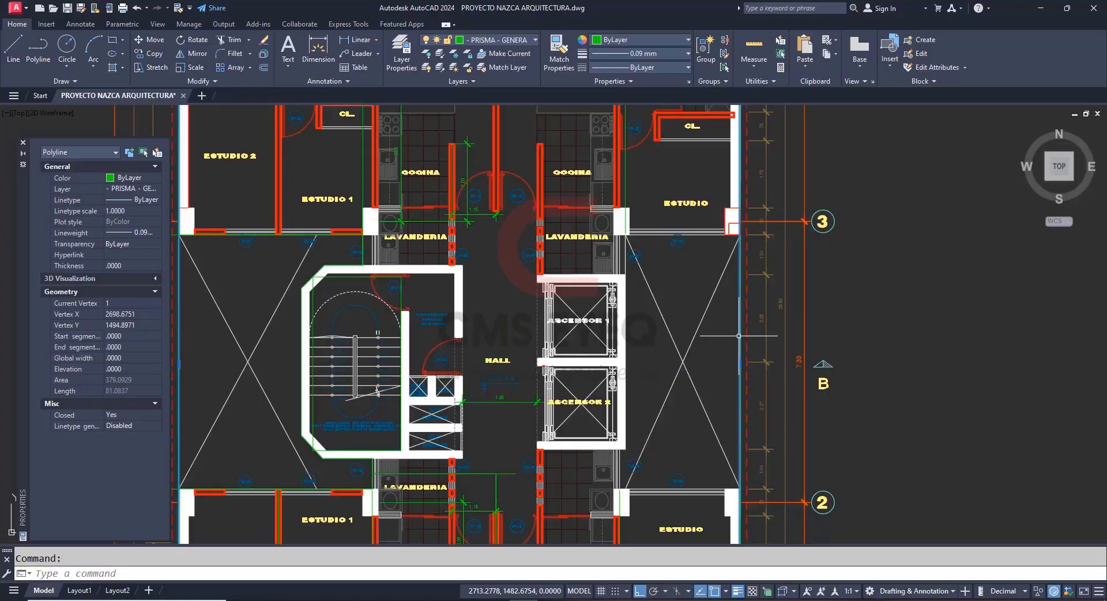
text(rec)
key(Return)
scroll(594, 198, up, 8)
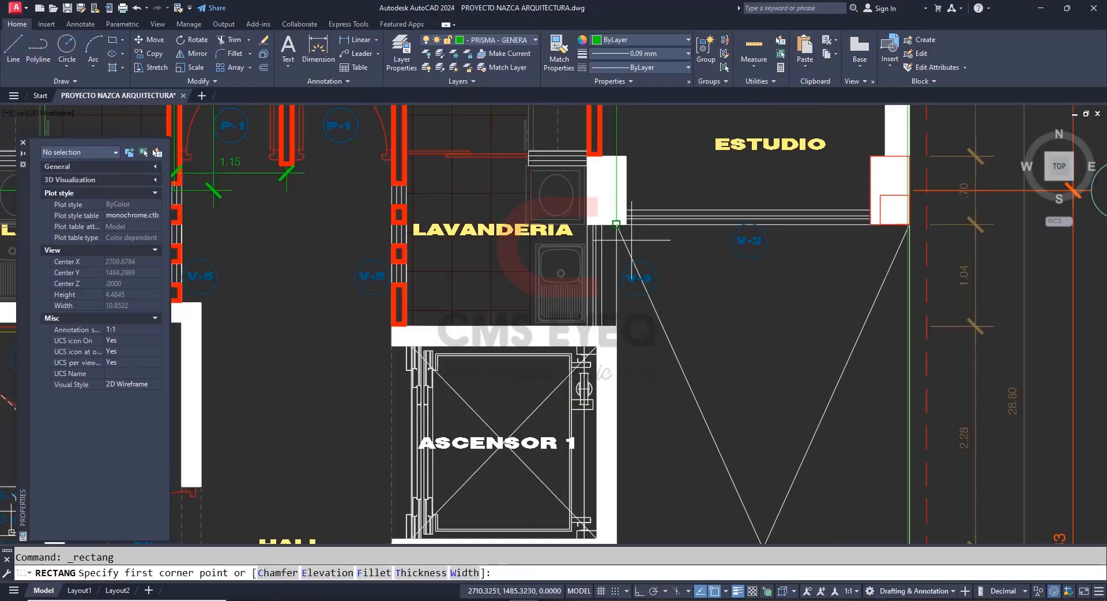
click(595, 199)
scroll(594, 199, down, 6)
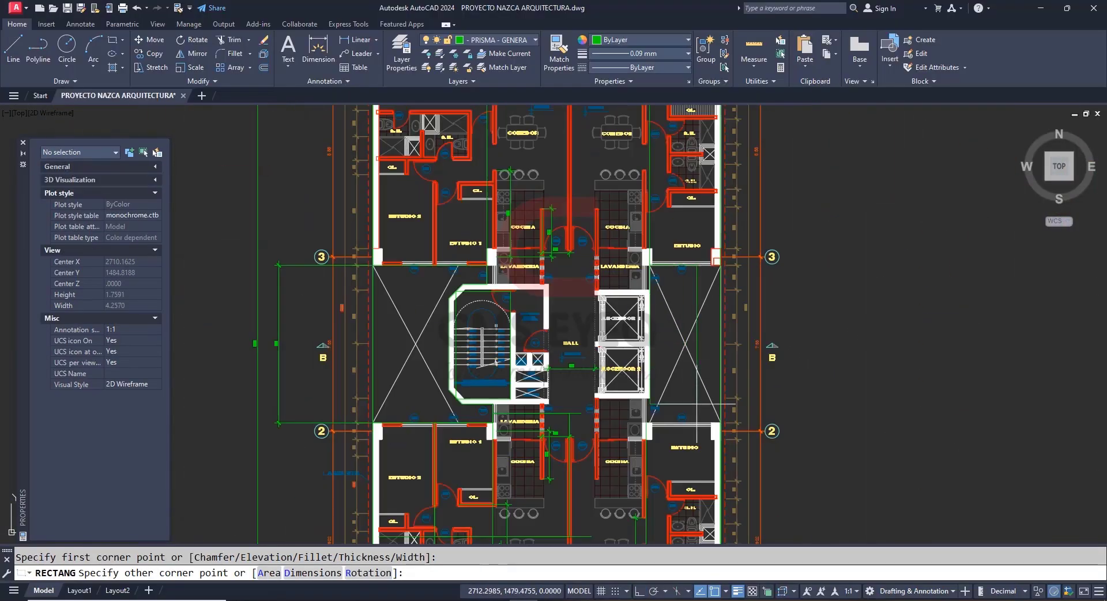
scroll(737, 428, up, 4)
click(737, 427)
click(737, 427)
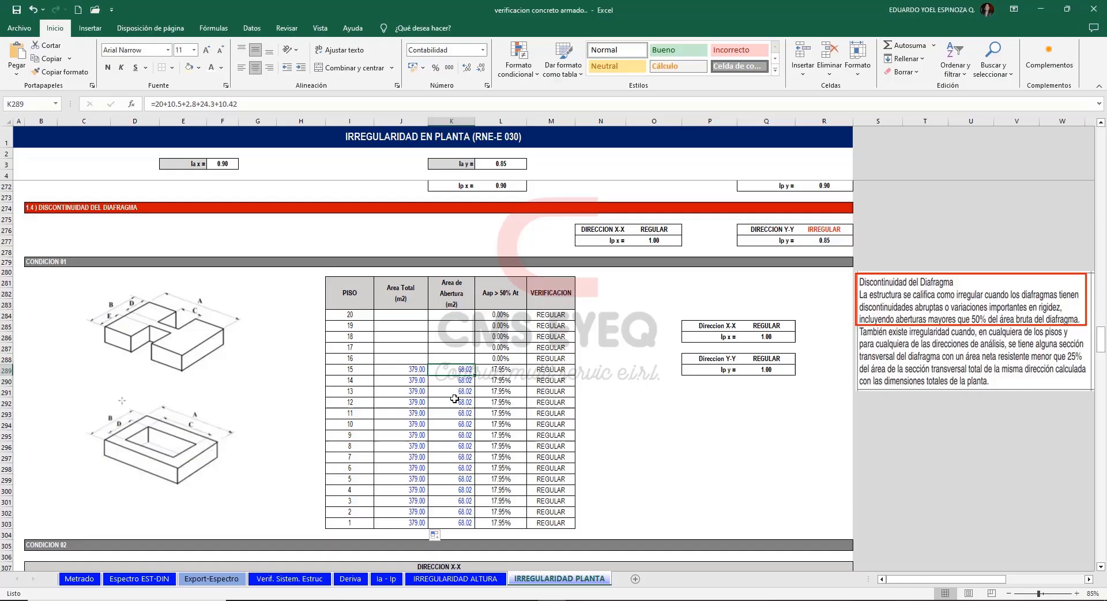
Enter +19.75+24.31 as floor 15's Area de Abertura in Excel, checking the stair-side void's polyline in AutoCAD, and fill it down to floor 1.
text(+19.75)
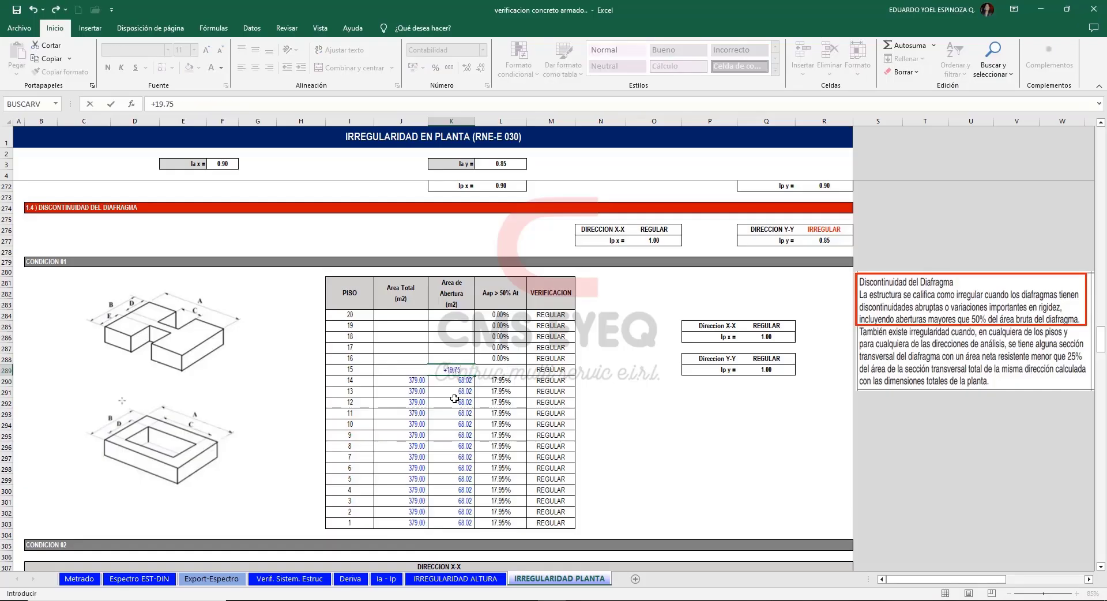
text(+)
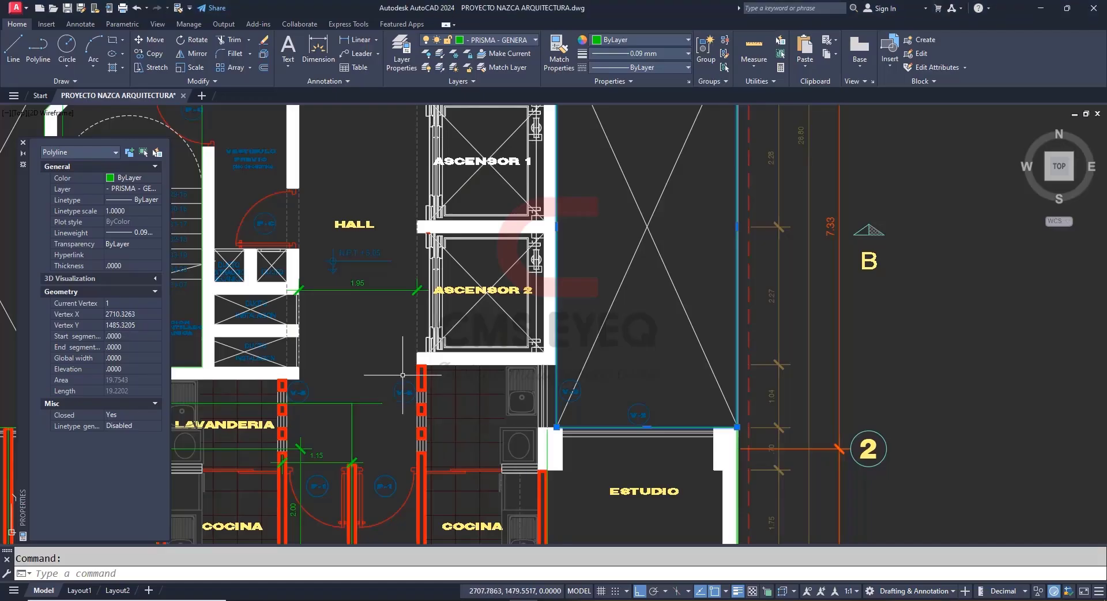
scroll(804, 371, up, 3)
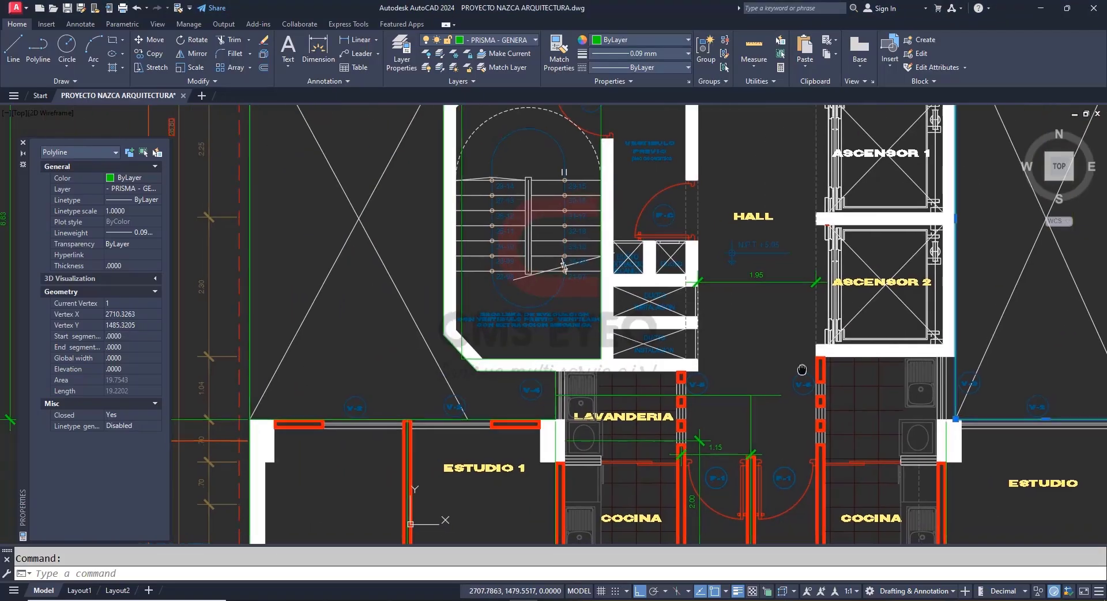
scroll(814, 434, down, 2)
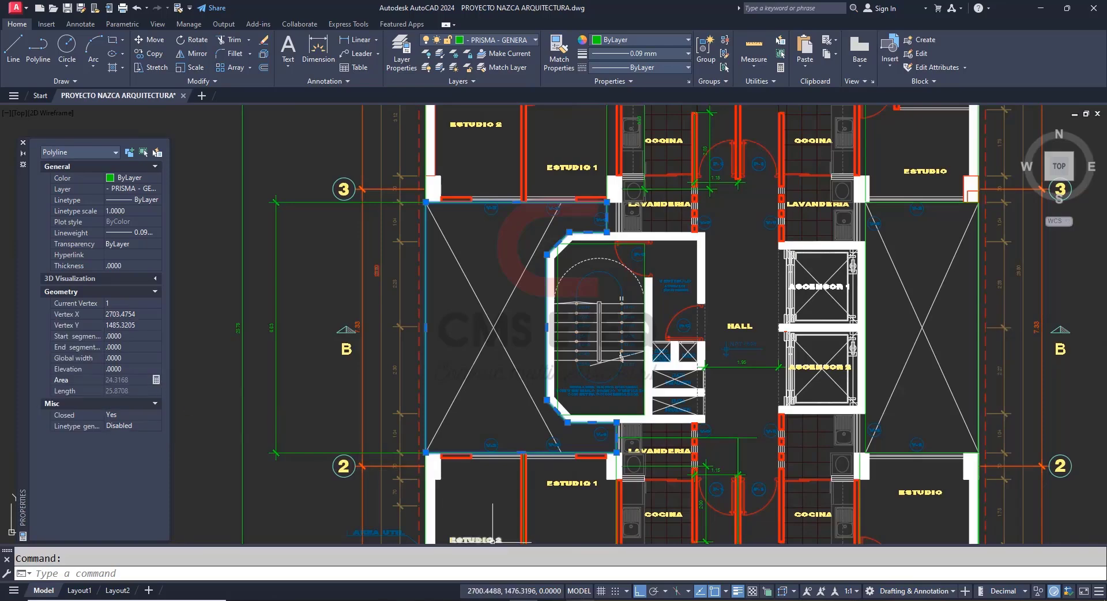
text(4.31)
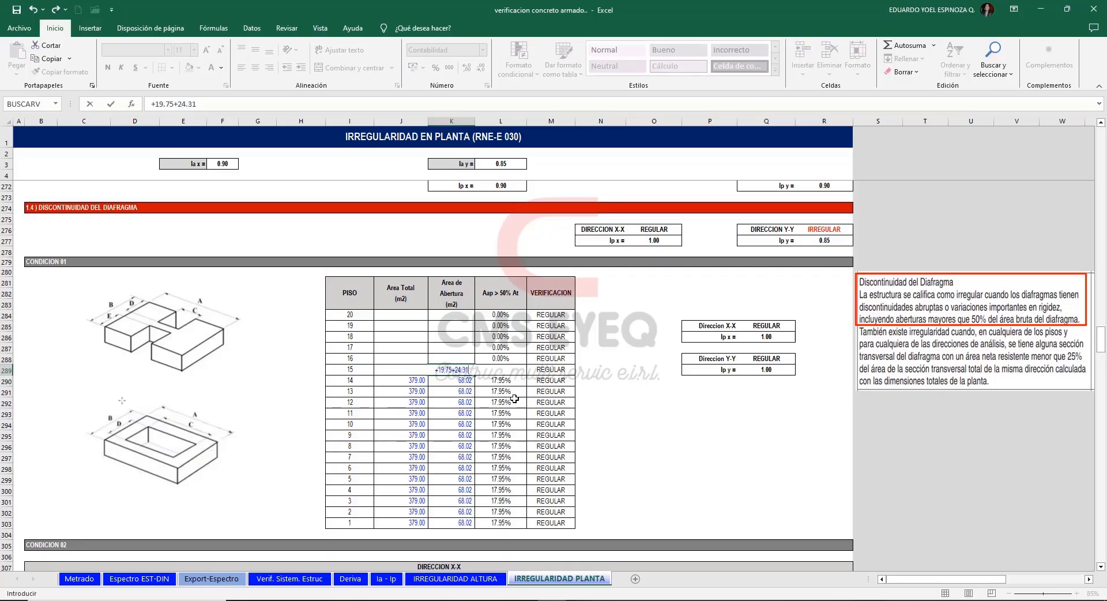
key(ctrl+Return)
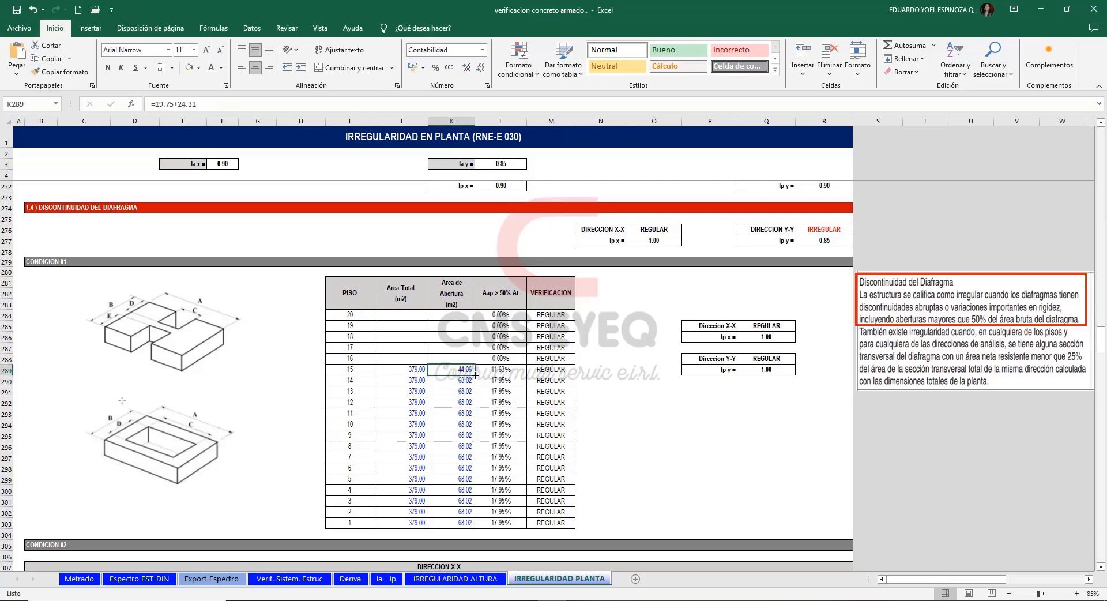
drag(476, 375, 456, 525)
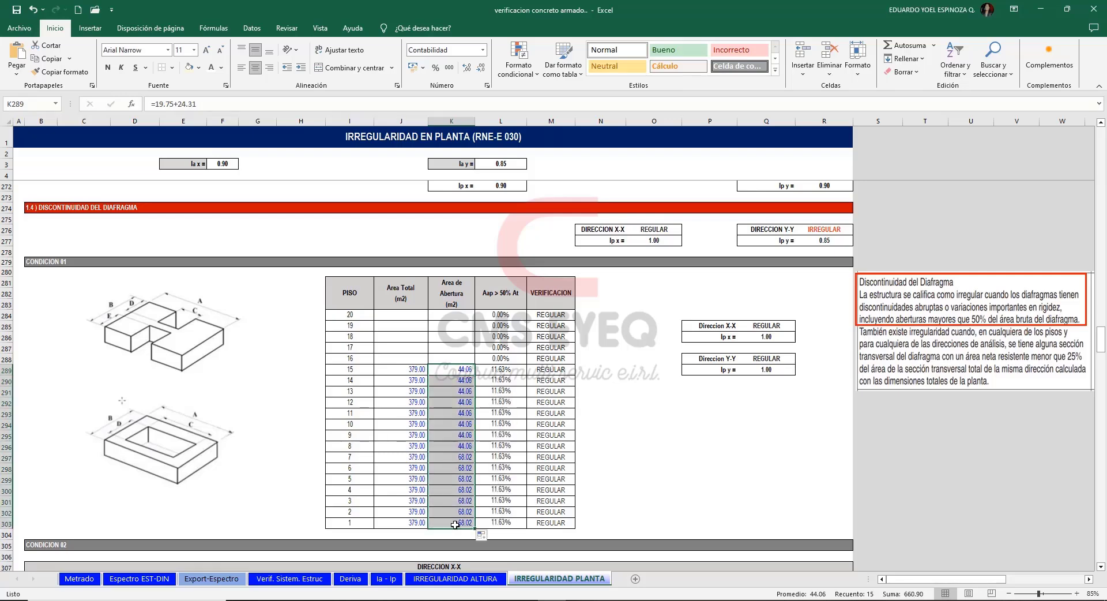
Review the Aap > 50% At ratios from floor 20 to floor 1 and proceed to Condición 02's Dirección X-X table.
drag(501, 315, 500, 523)
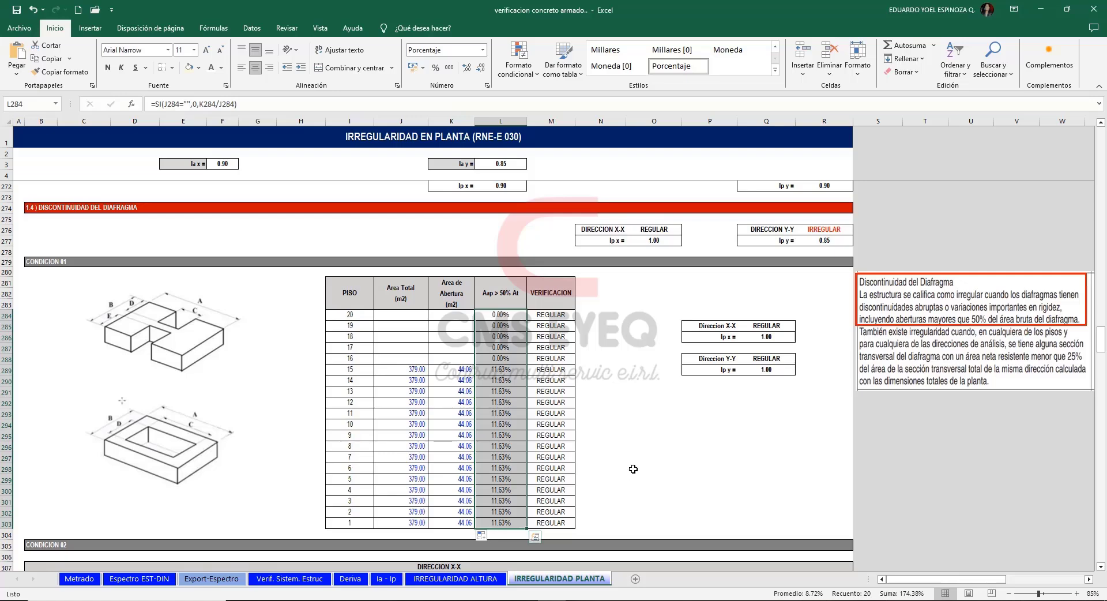
click(623, 436)
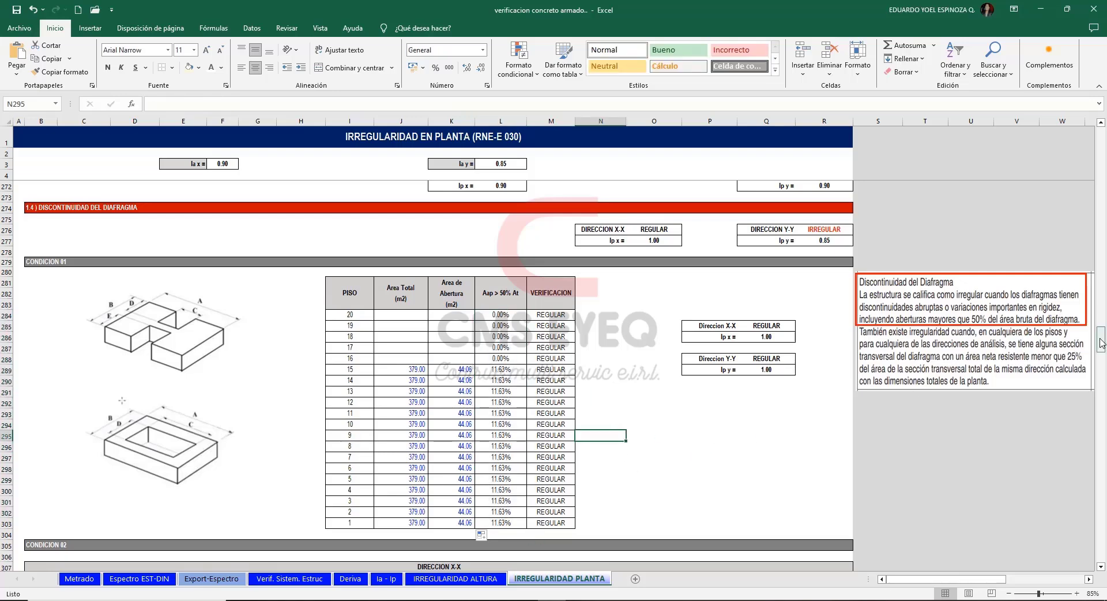
drag(1102, 339, 1102, 356)
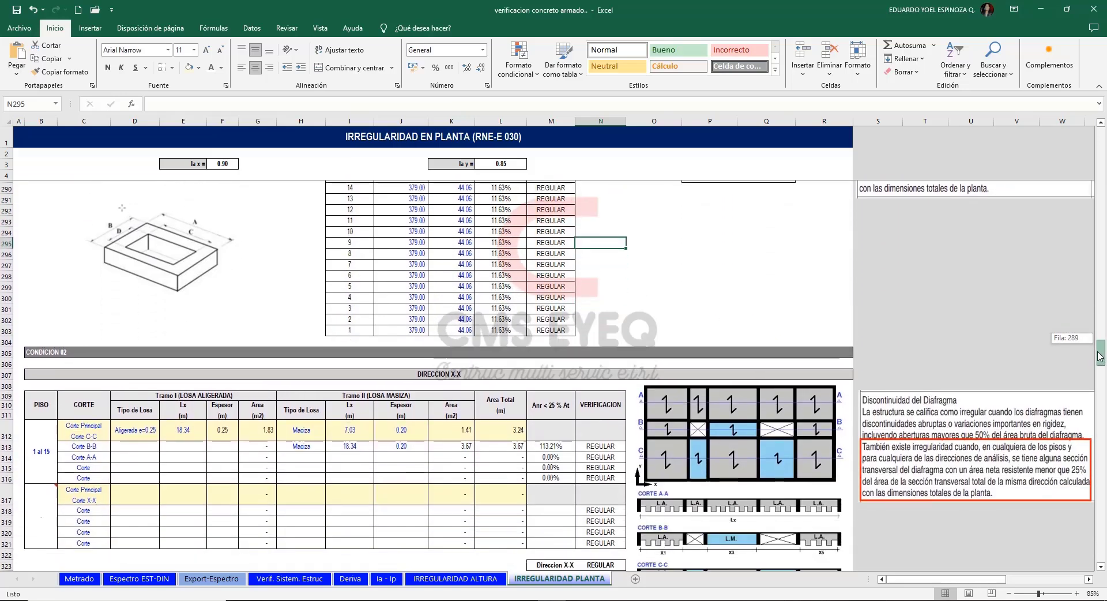
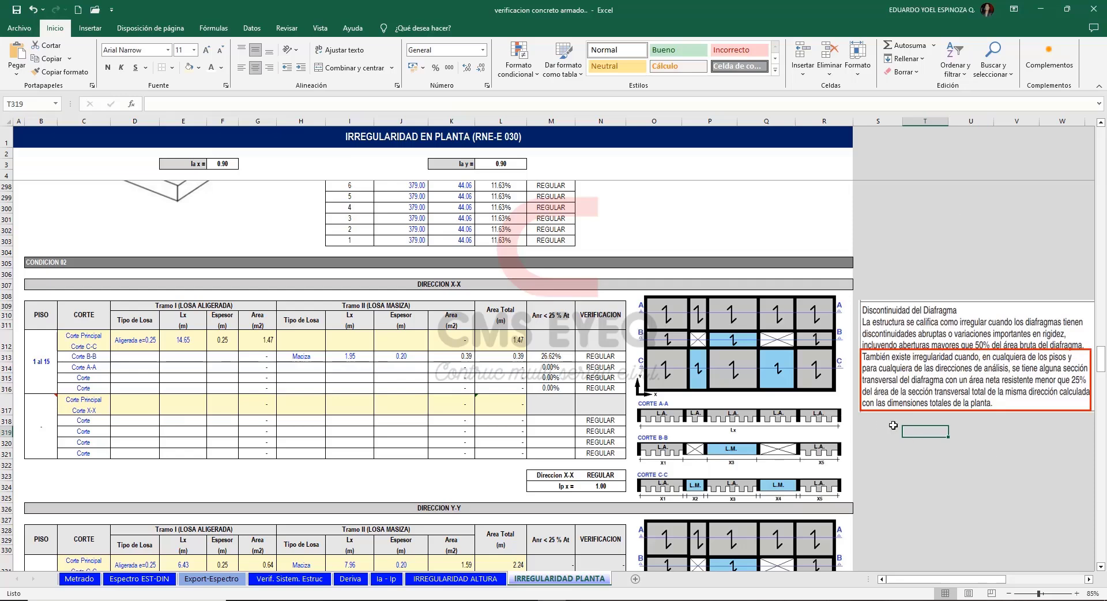
Review the X-X direction table of Condition 02 in Excel and examine the slab panels on the T15 plan in ETABS.
click(687, 317)
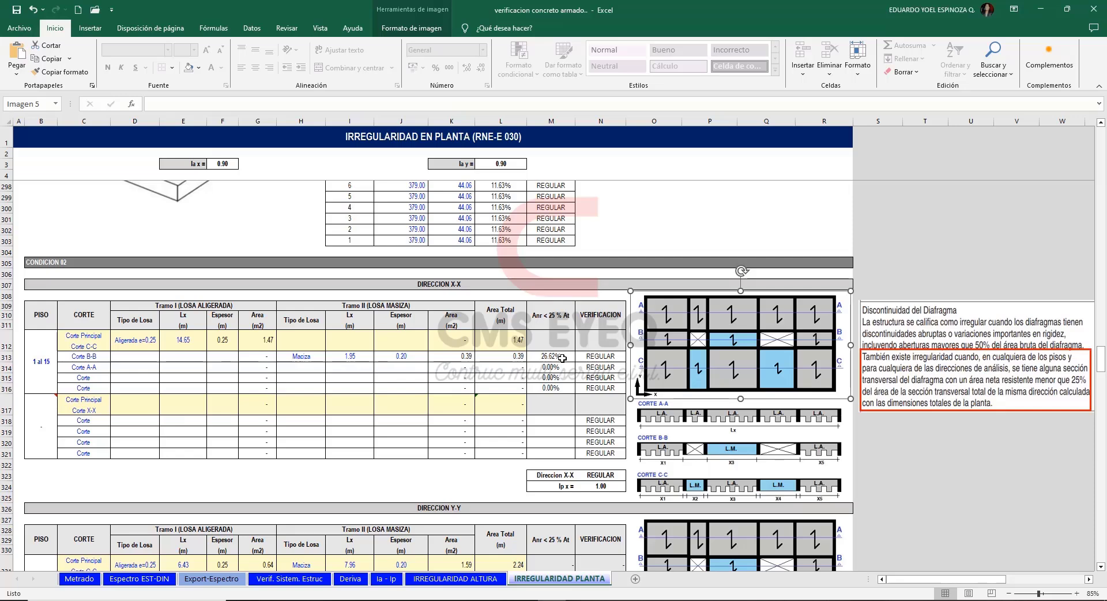
click(342, 281)
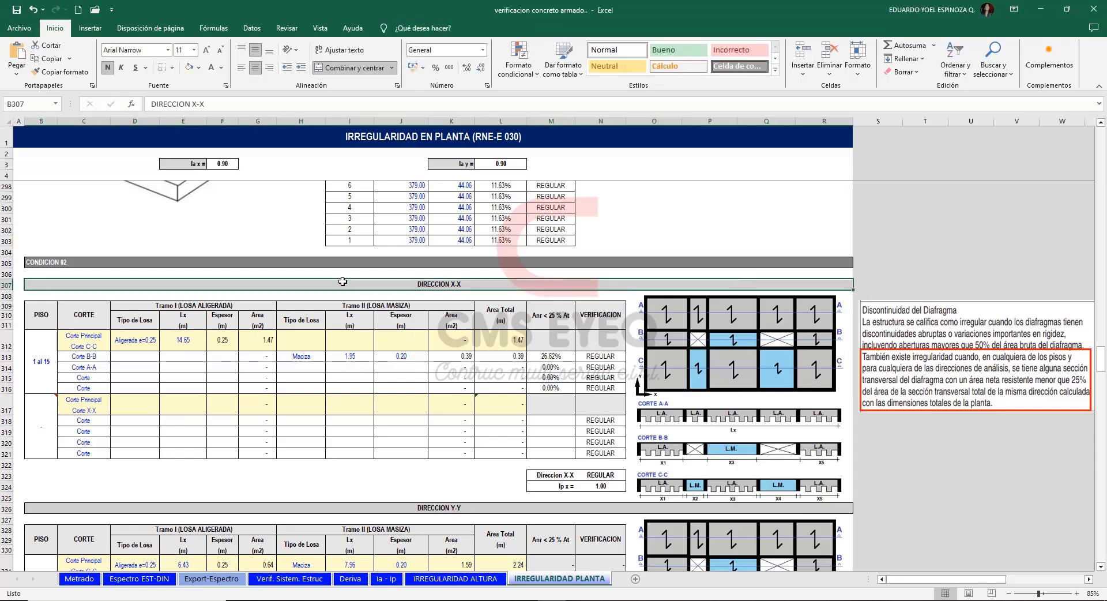
drag(86, 340, 482, 343)
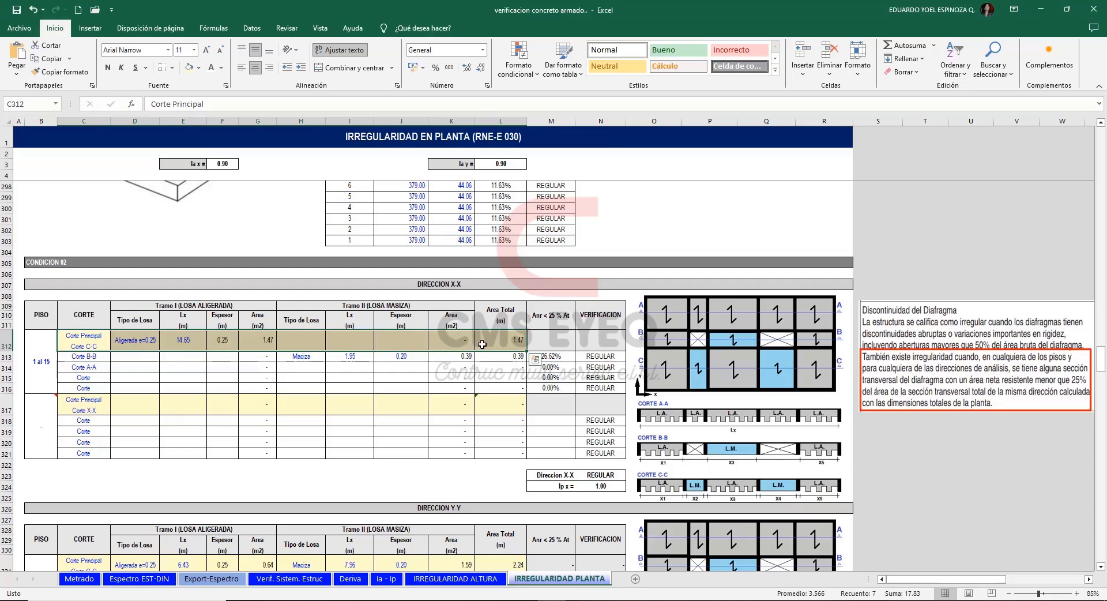
drag(139, 357, 519, 390)
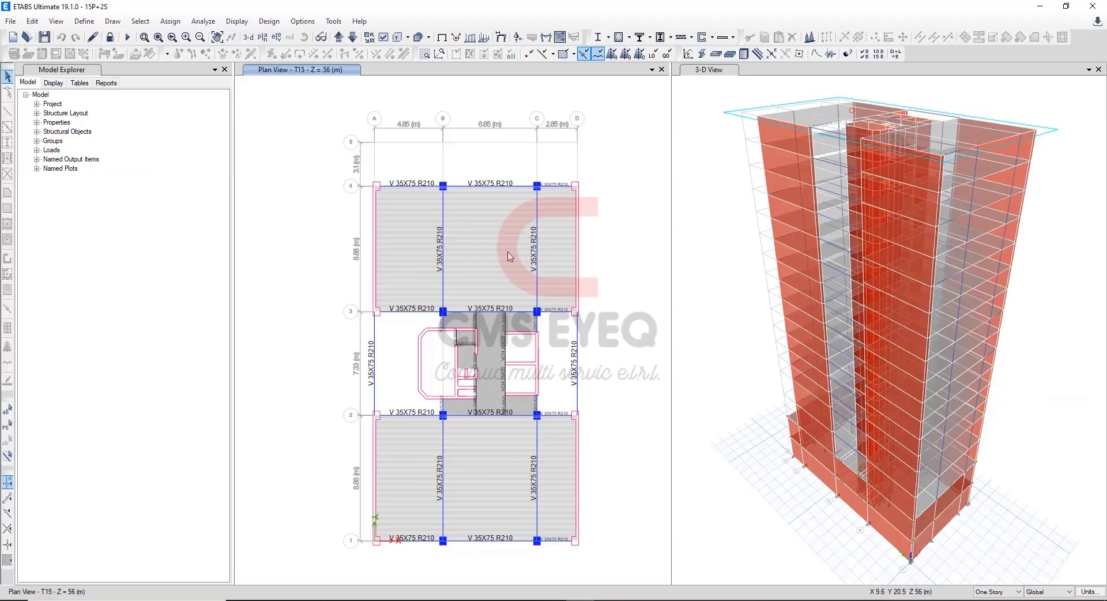
click(478, 254)
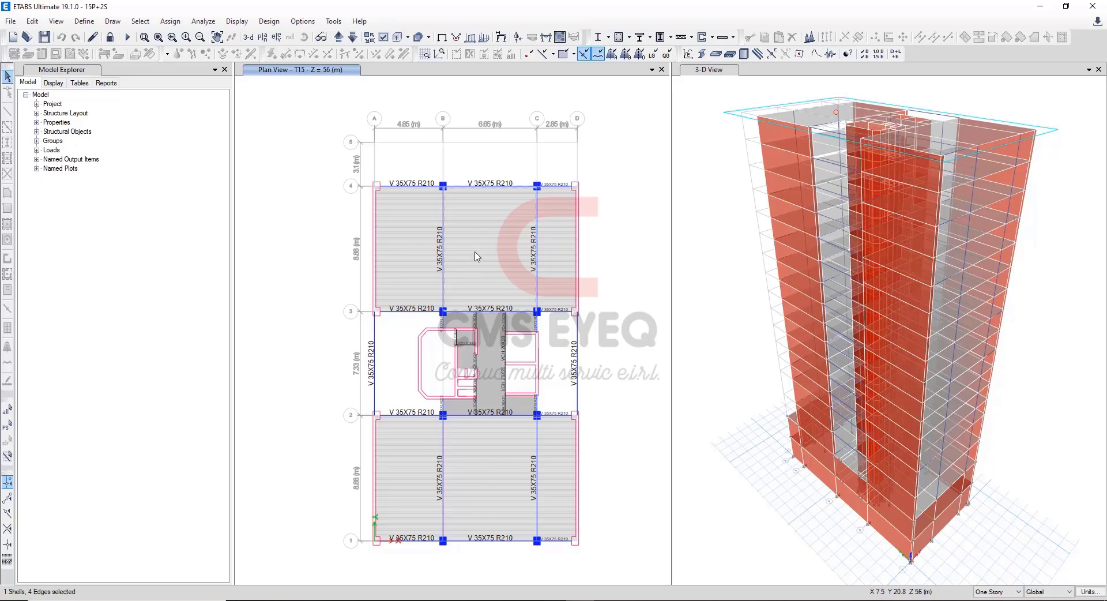
click(489, 339)
key(ctrl+q)
drag(323, 232, 613, 245)
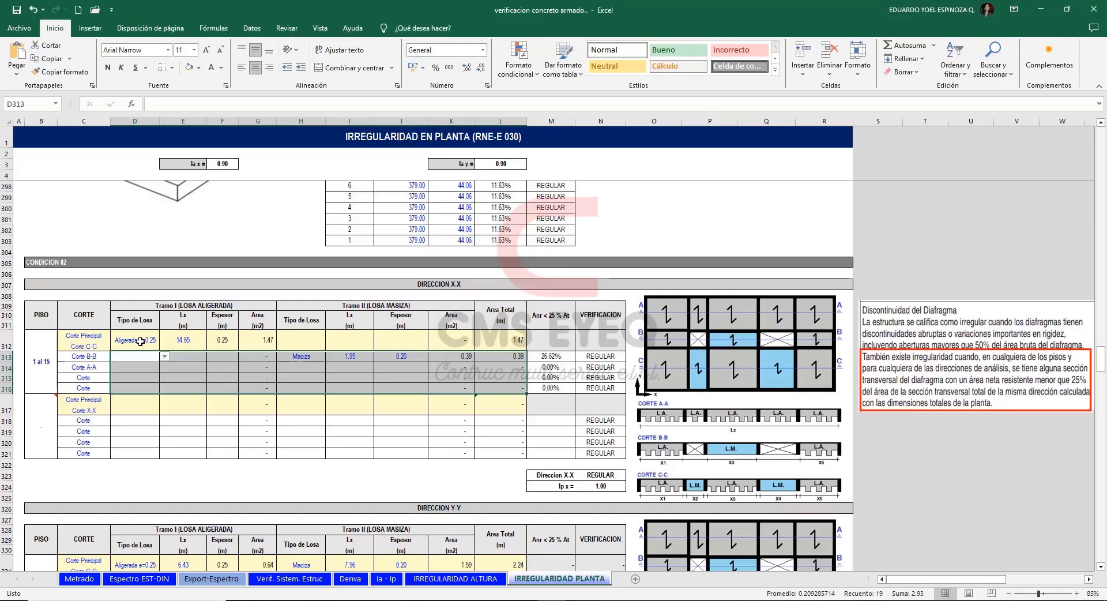
In Excel, choose Aligerada e=0.25 as the Tramo I slab type for principal section C-C in the X-X direction.
click(154, 344)
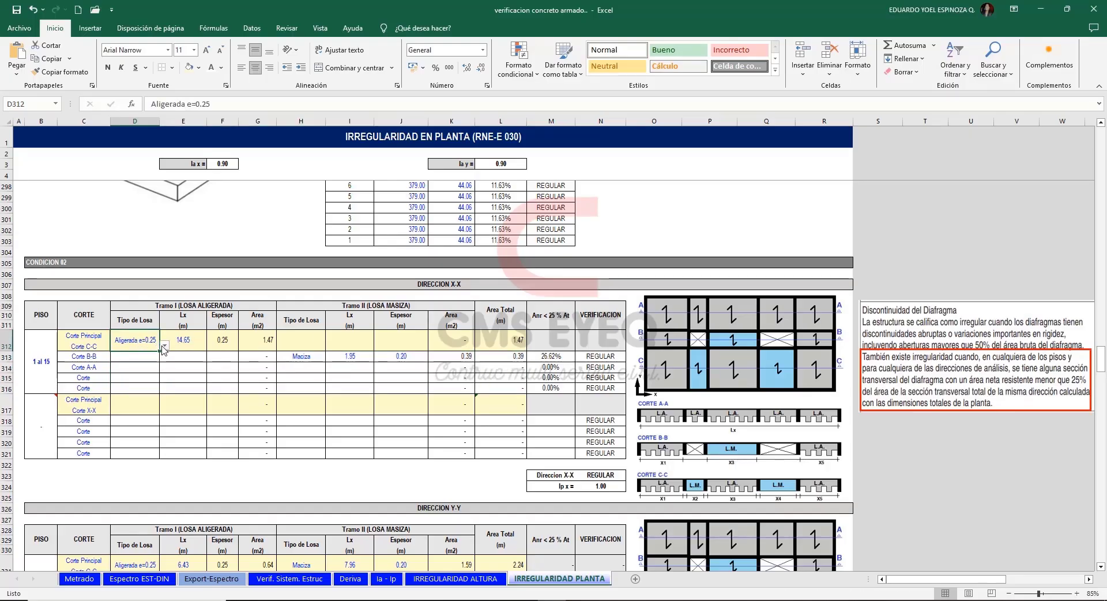
click(164, 346)
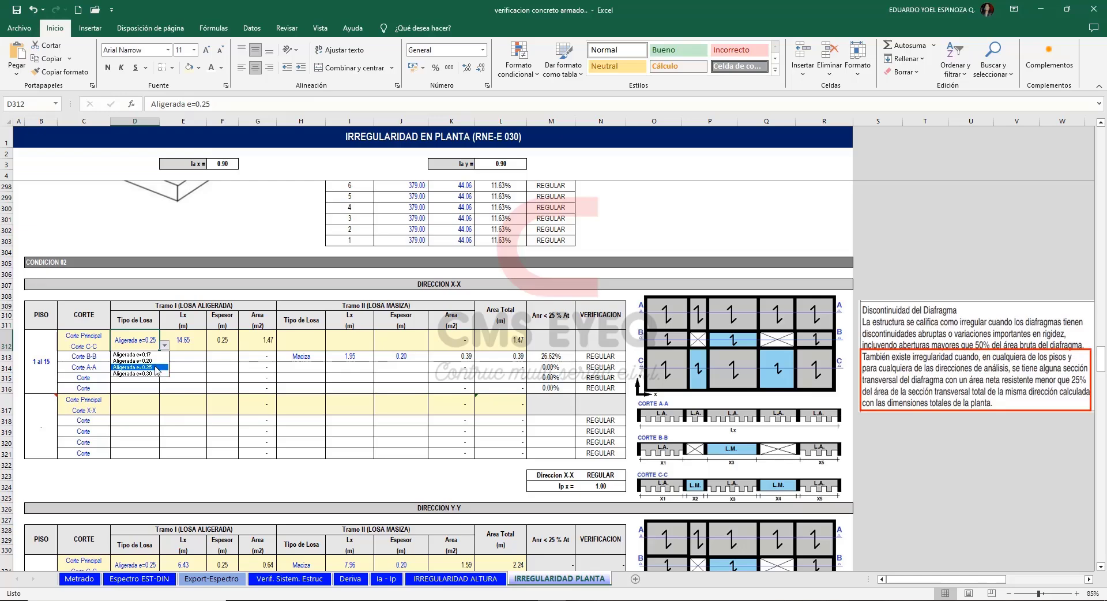
click(155, 367)
key(Right)
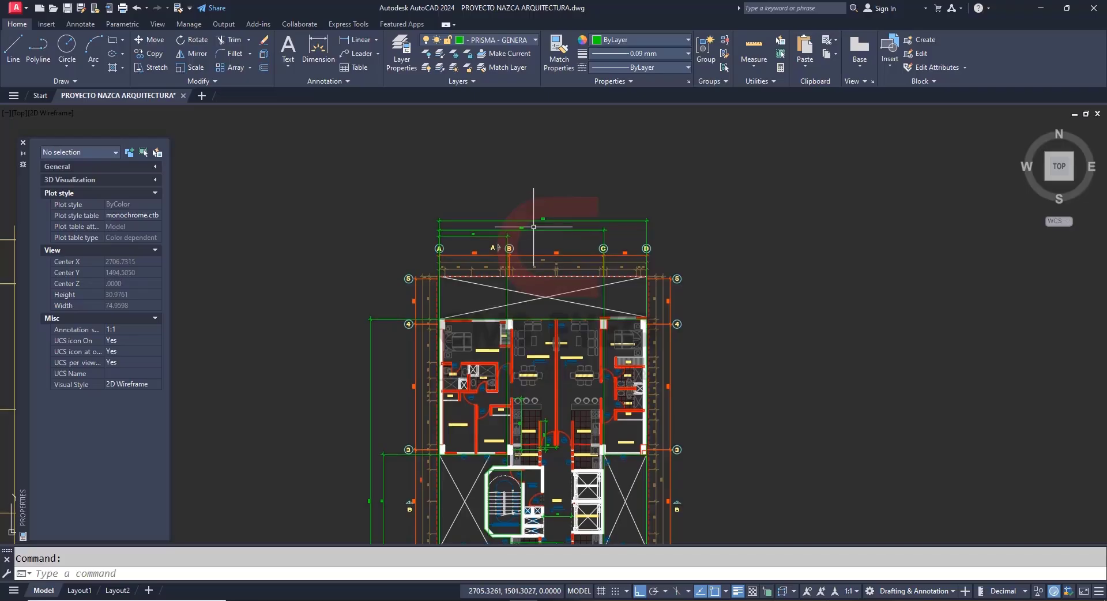
Check the overall plan width between axes A and D in AutoCAD and review the Tramo II solid-slab cells of X-X section C-C in Excel.
scroll(571, 162, up, 5)
scroll(576, 210, down, 2)
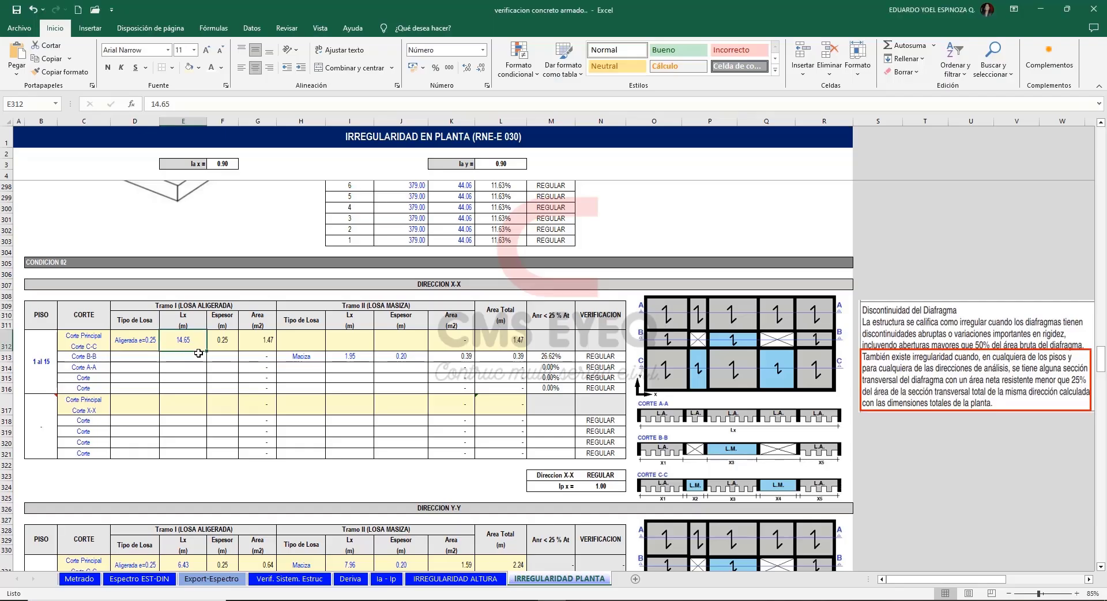
drag(300, 340, 456, 341)
click(427, 308)
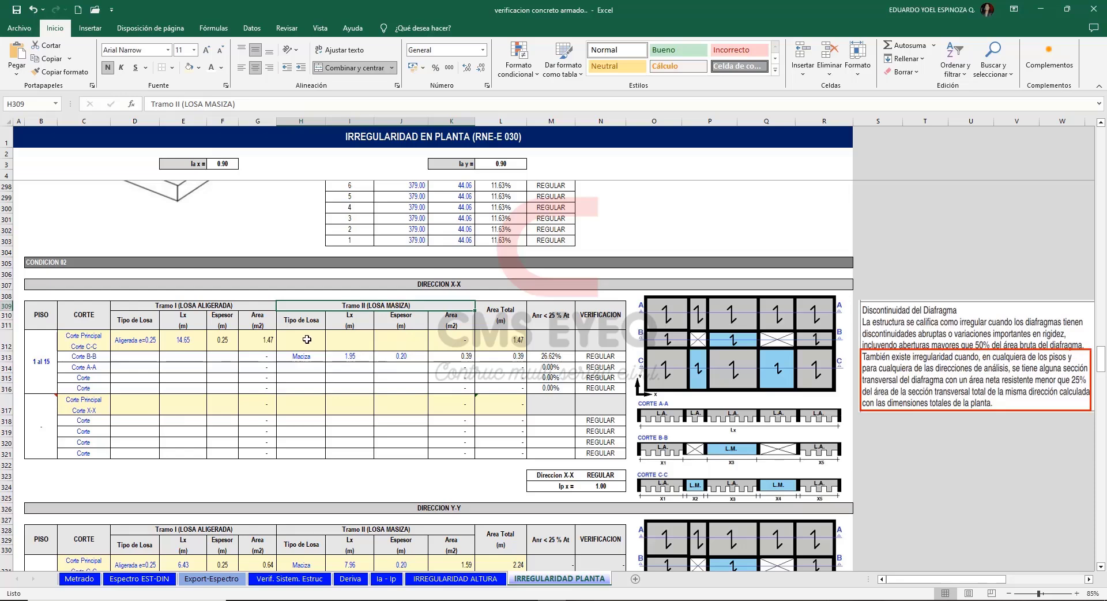
drag(303, 340, 445, 339)
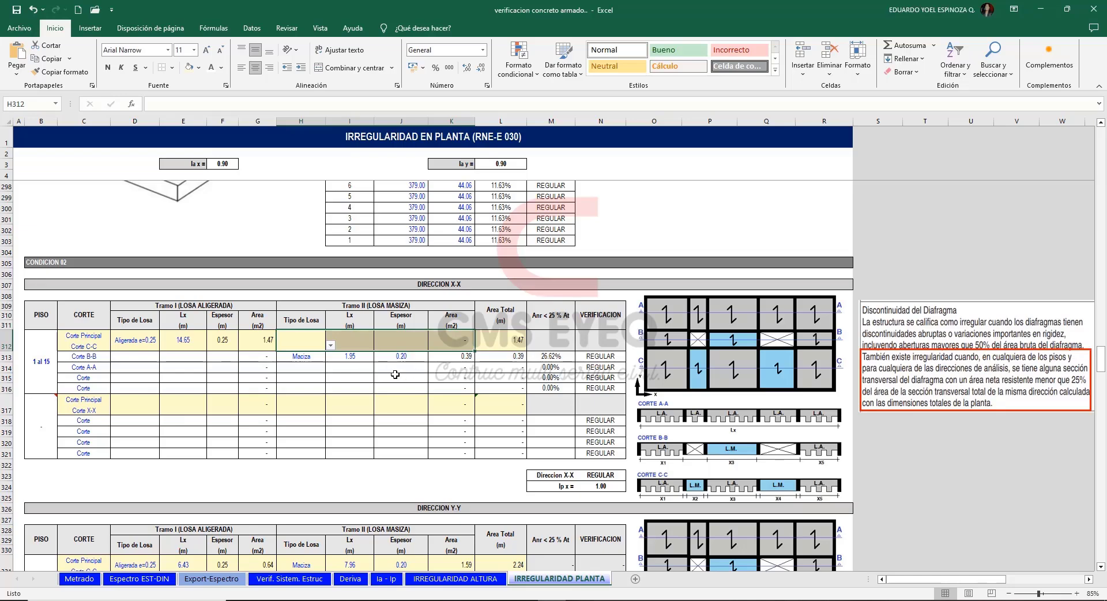
click(344, 376)
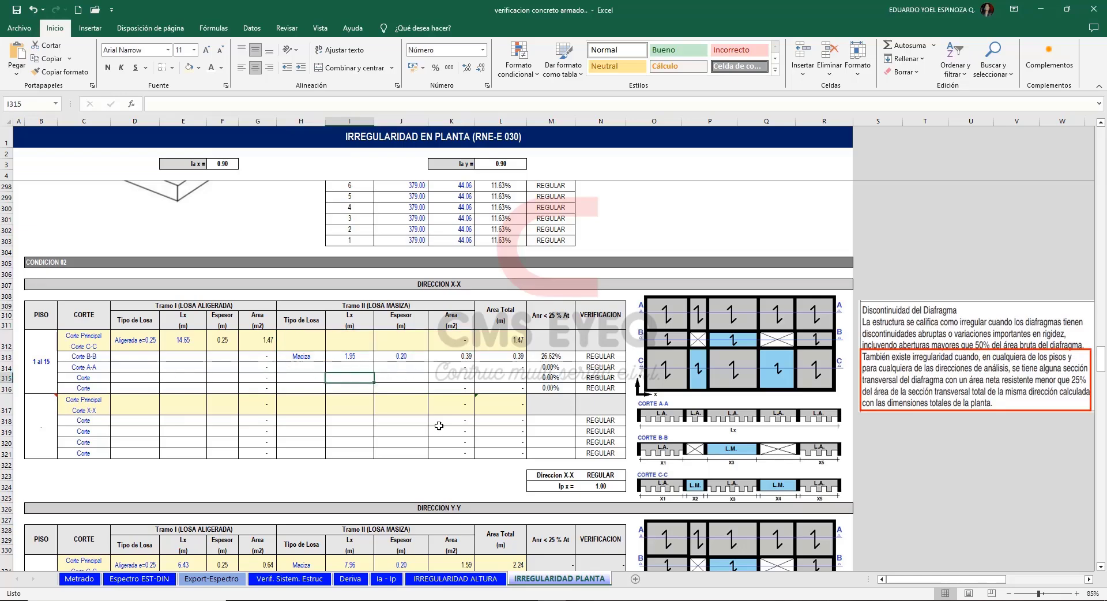
Compare the hall width beside the elevators in AutoCAD with section B-B's solid-slab length in Excel, and review its thickness, area and ratio.
key(alt+Tab)
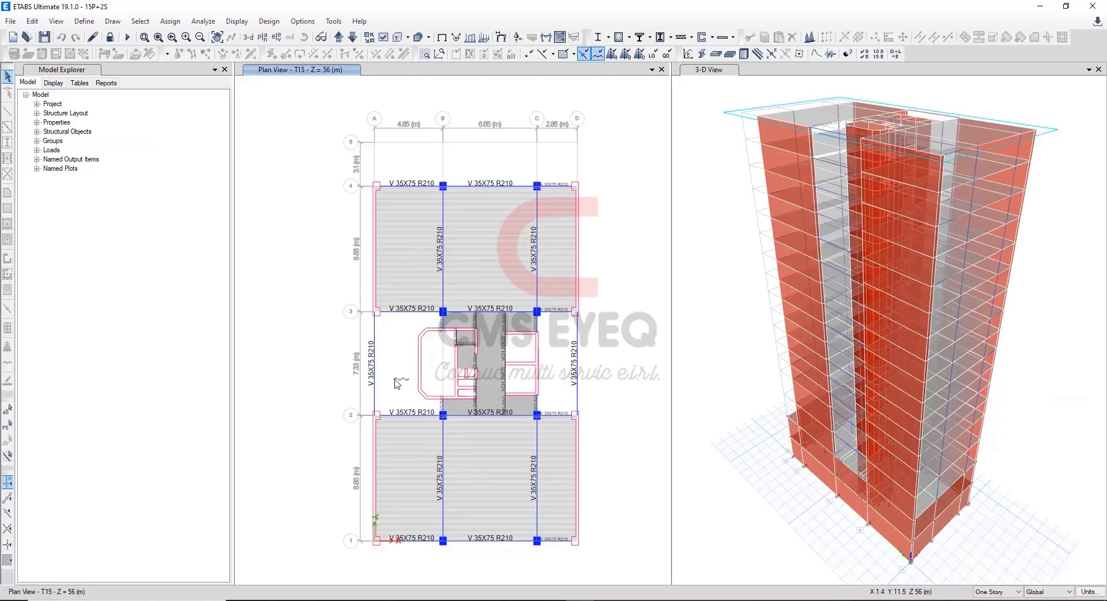
click(522, 600)
scroll(546, 334, down, 10)
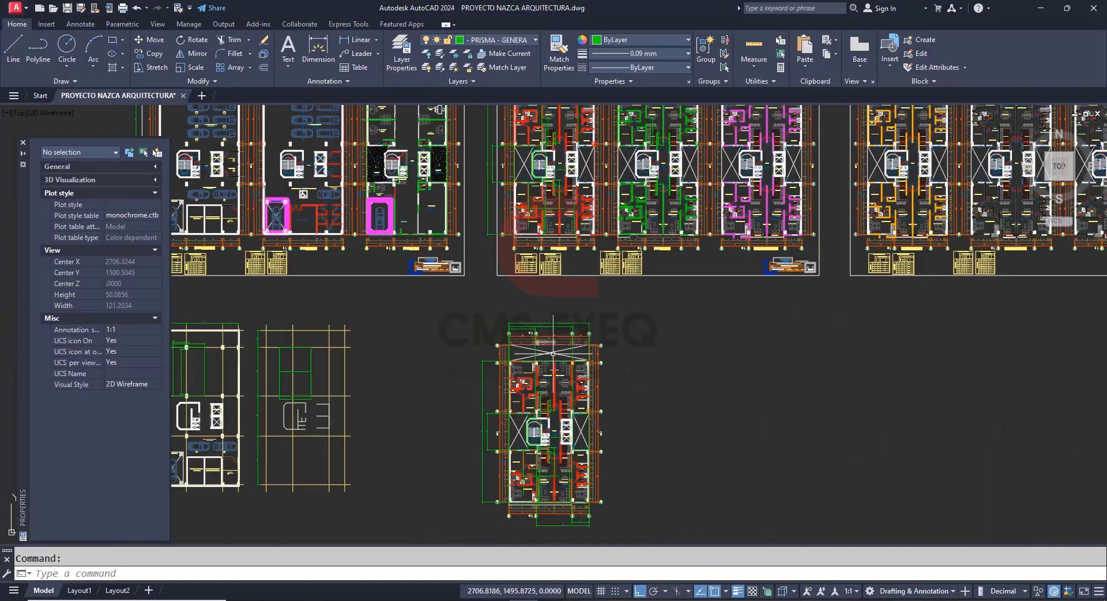
scroll(556, 437, up, 12)
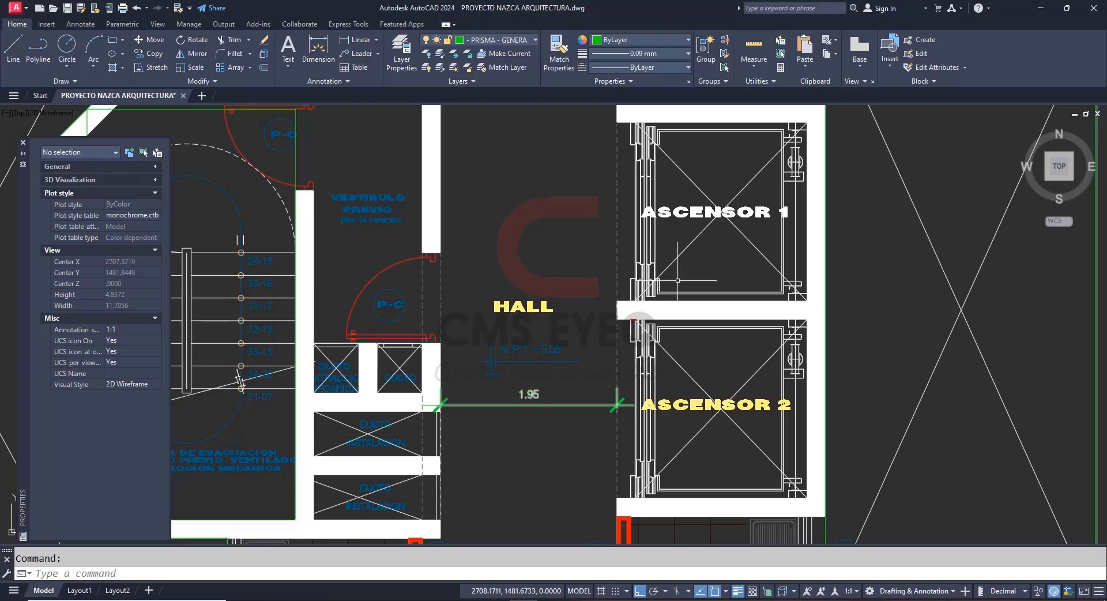
key(alt+Tab)
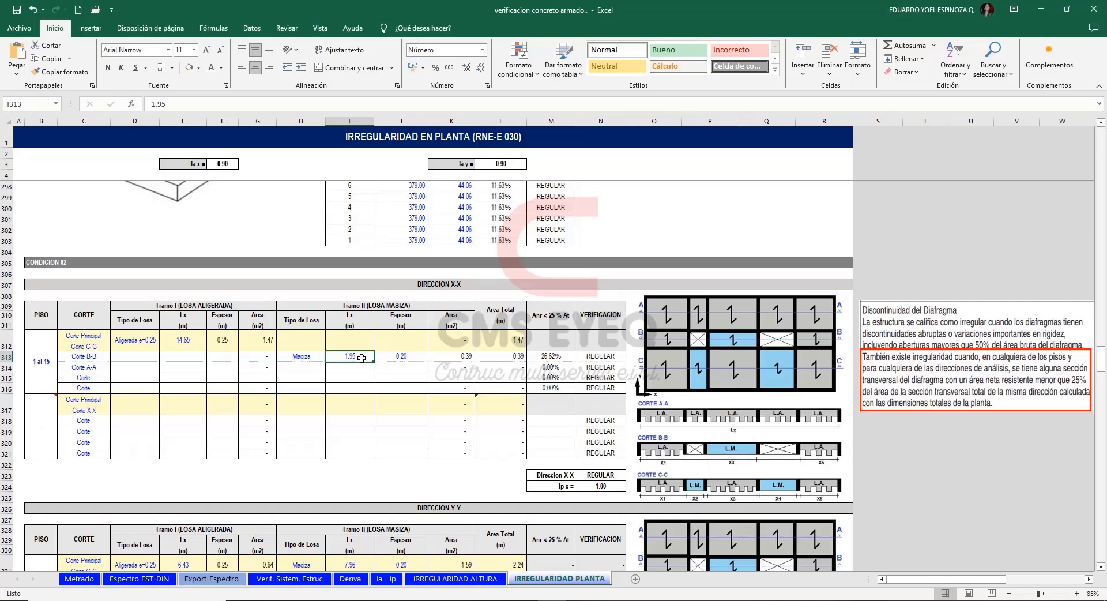
click(406, 357)
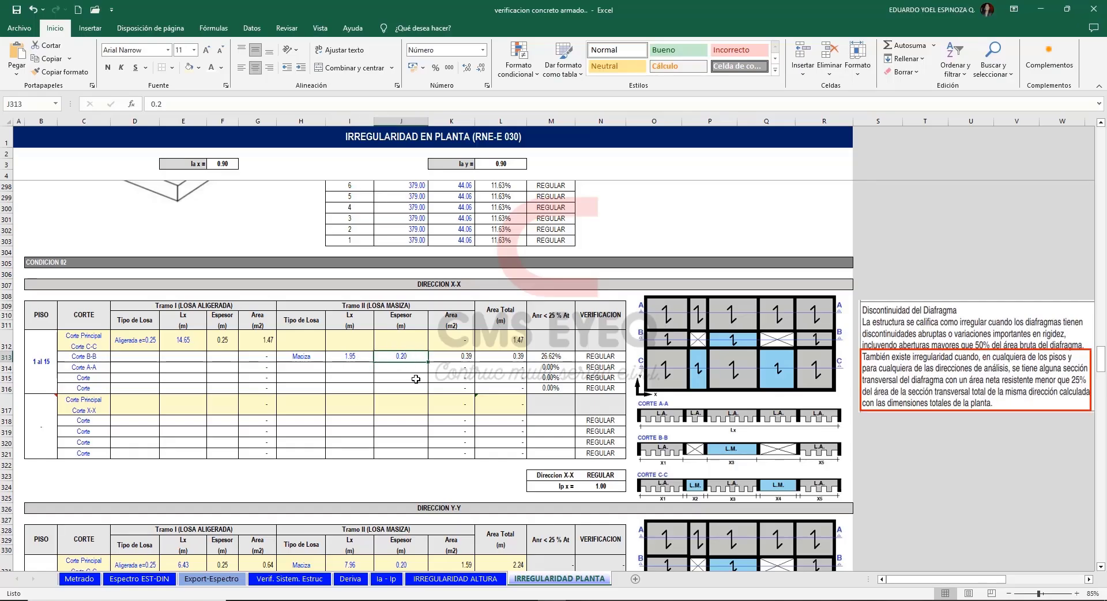
click(452, 357)
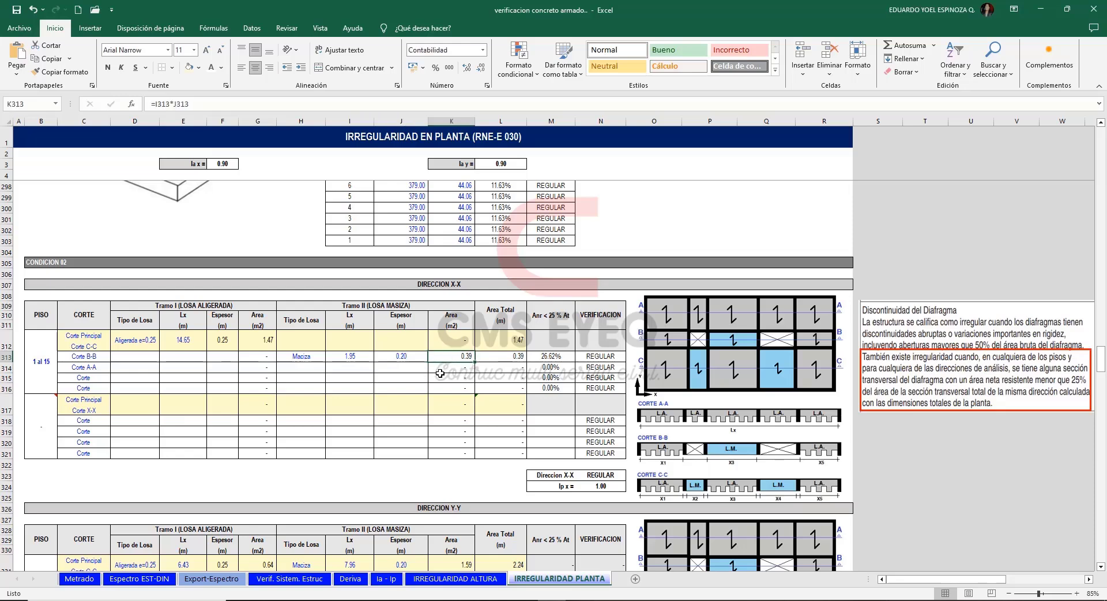
click(559, 358)
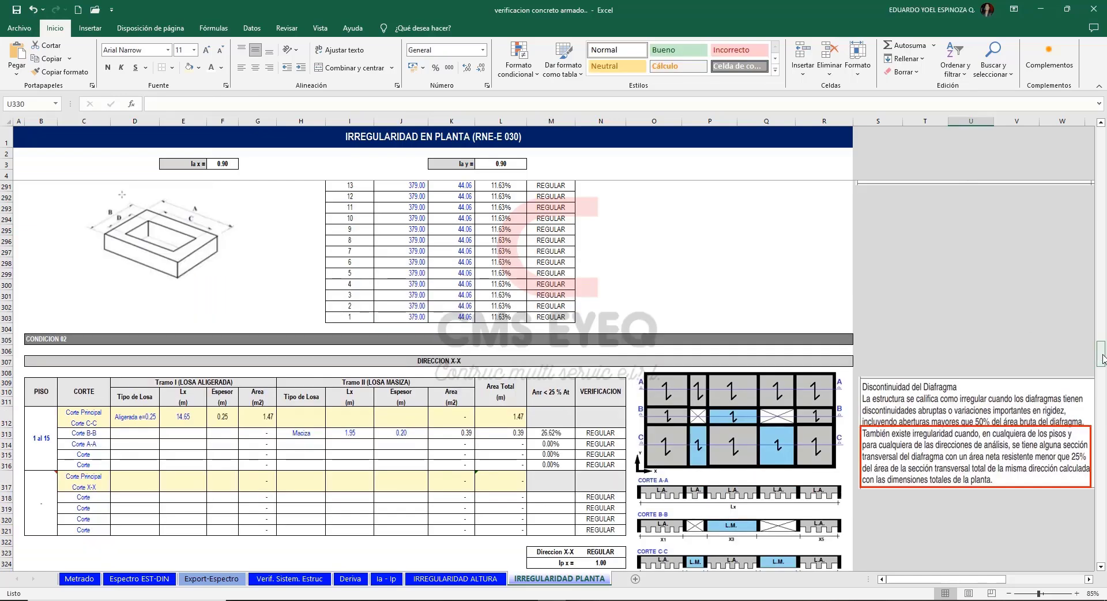
Review the Tramo I length formula of principal section C-C in the Y-Y direction and compare it with the T15 plan in ETABS.
drag(1103, 360, 1104, 377)
click(349, 382)
click(193, 383)
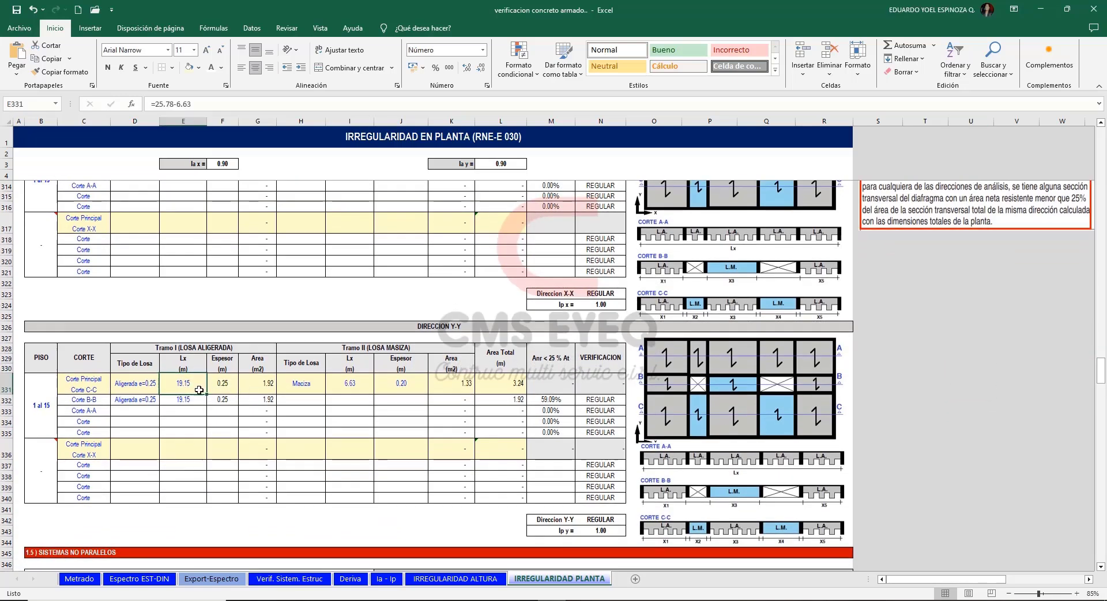
click(580, 600)
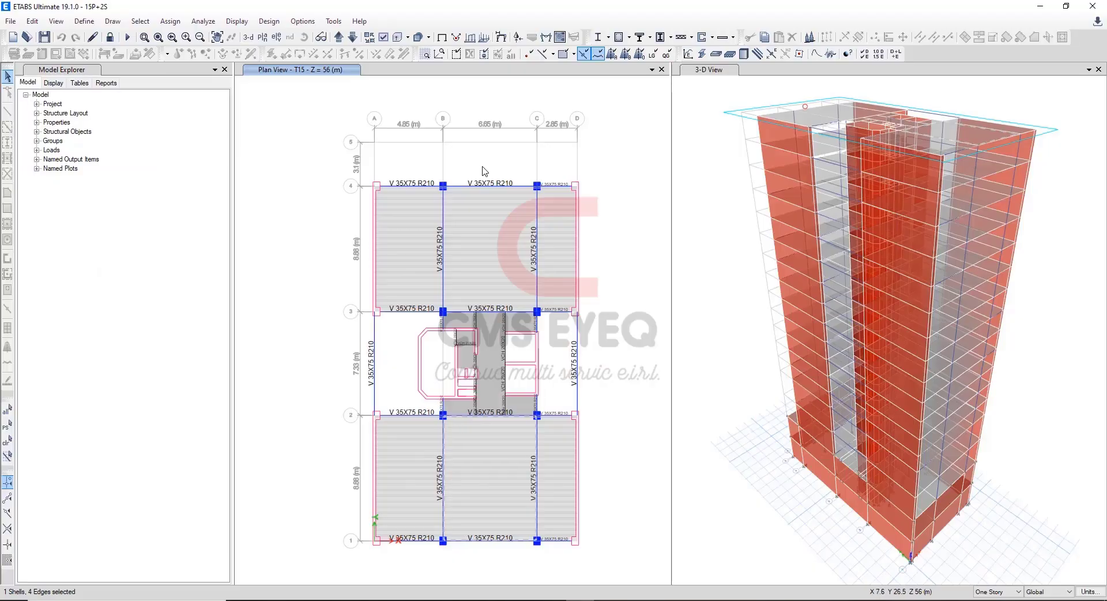
drag(483, 167, 496, 564)
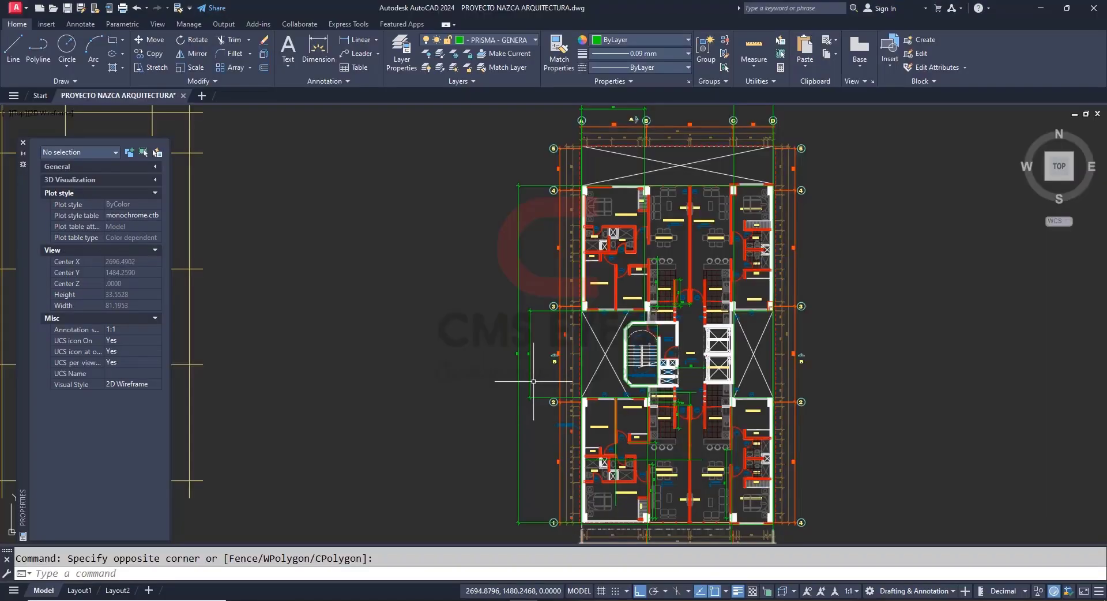
scroll(507, 365, up, 10)
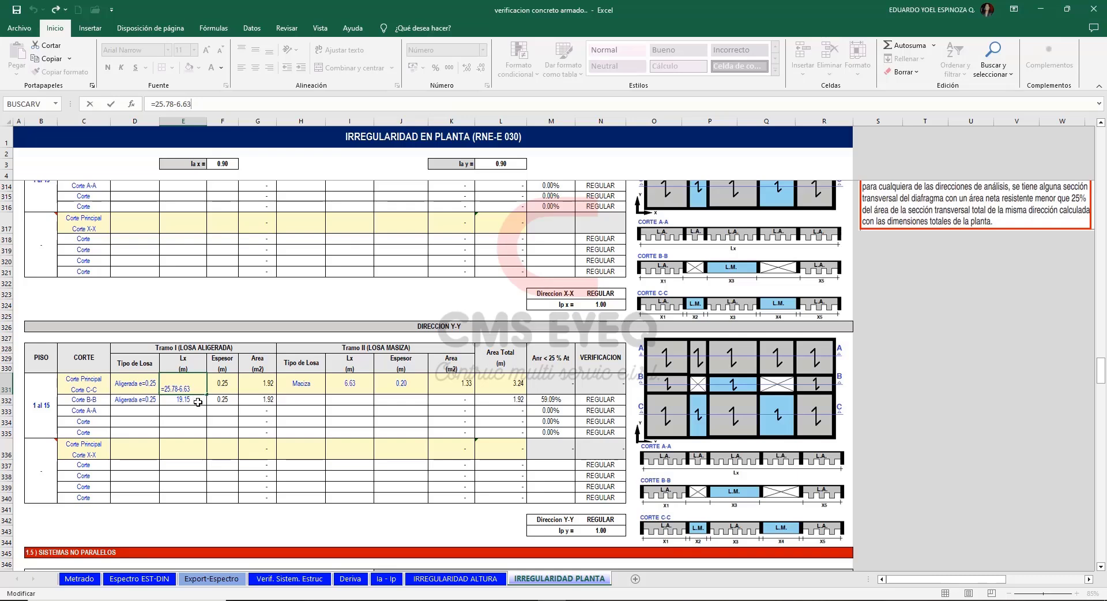
Check the Y-Y section C-C solid-slab length against the AutoCAD dimension between axes 2 and 3, and review its slab areas and thickness.
click(258, 384)
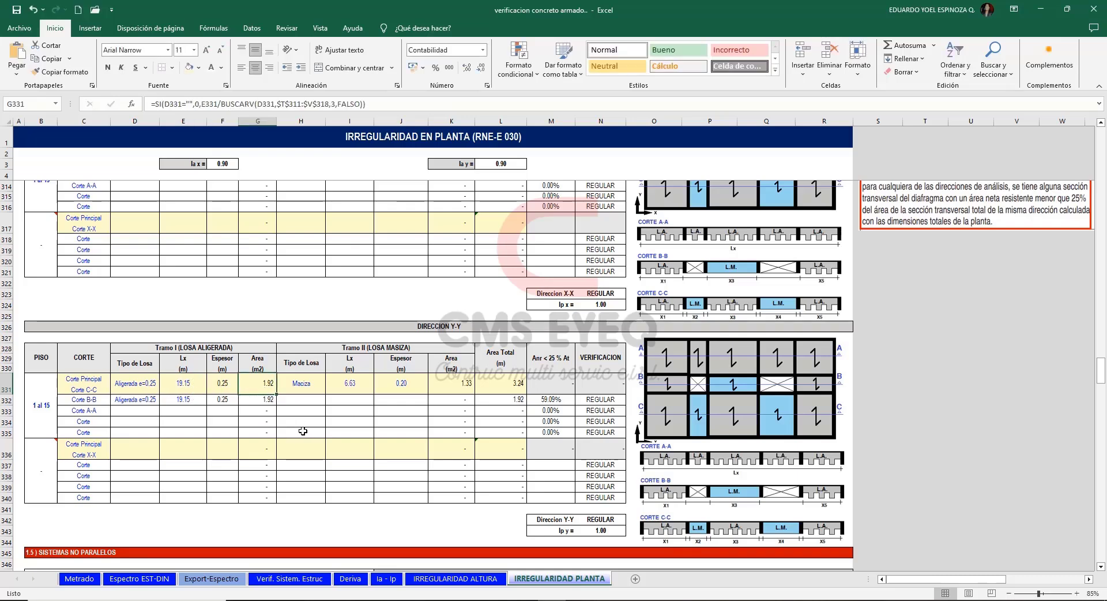
click(355, 385)
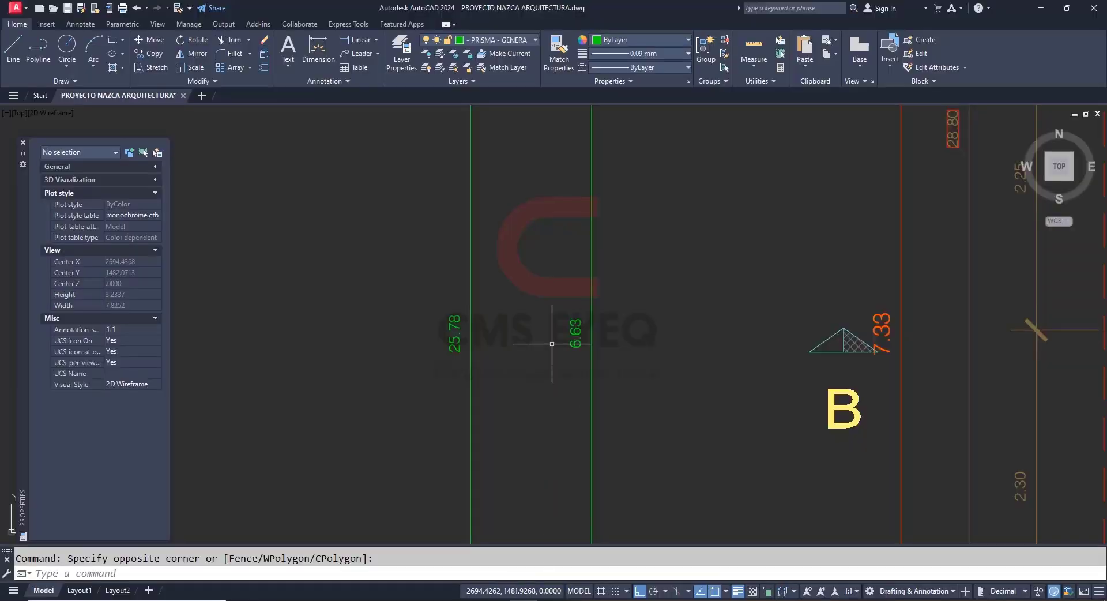
scroll(552, 343, down, 6)
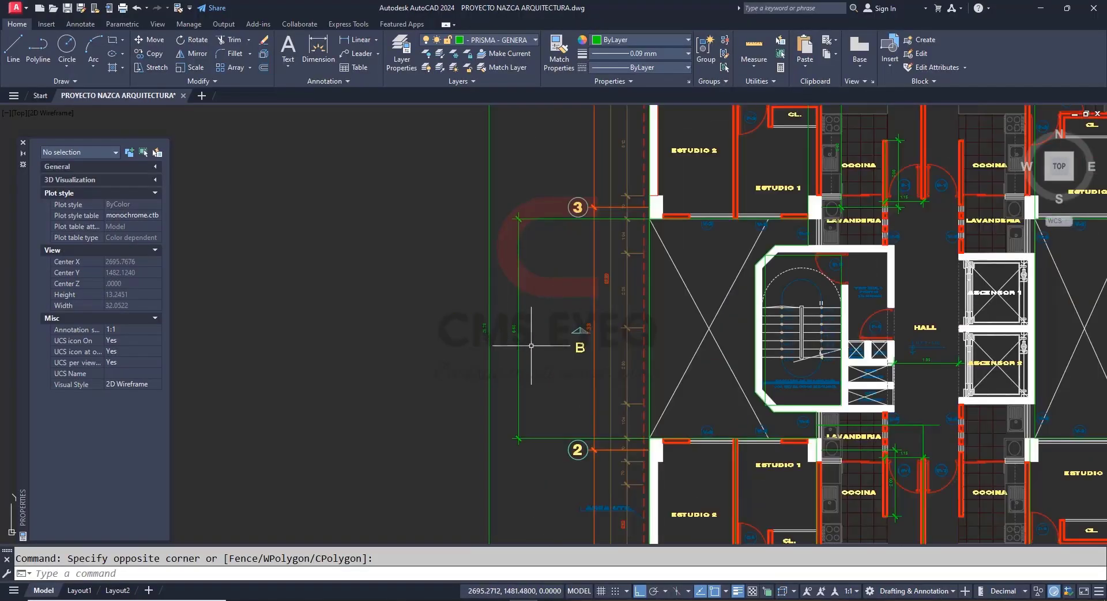
scroll(531, 336, up, 7)
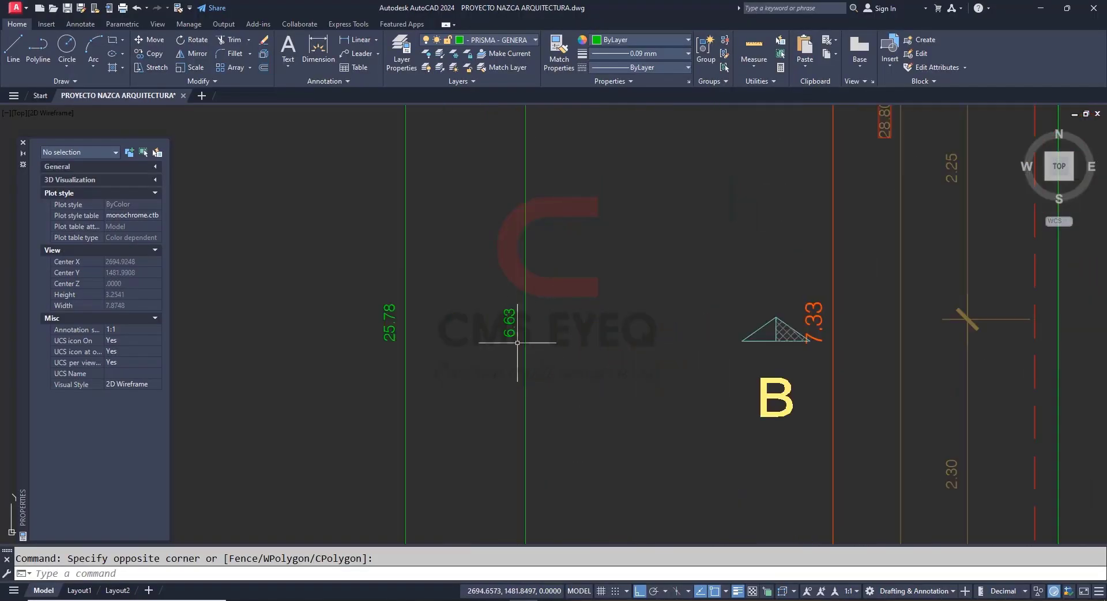
scroll(475, 346, down, 5)
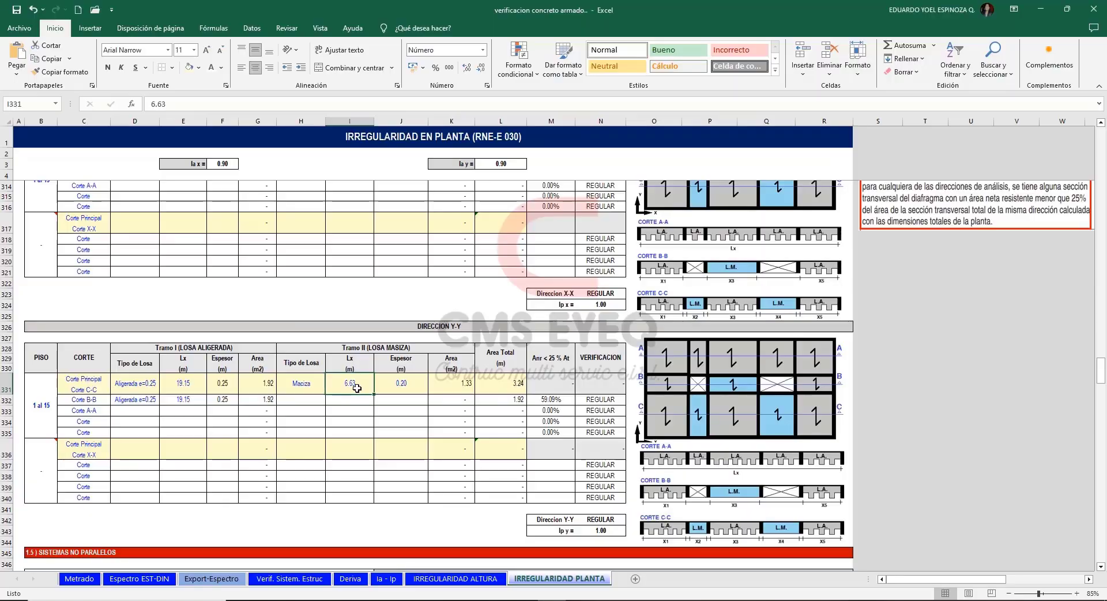
click(400, 389)
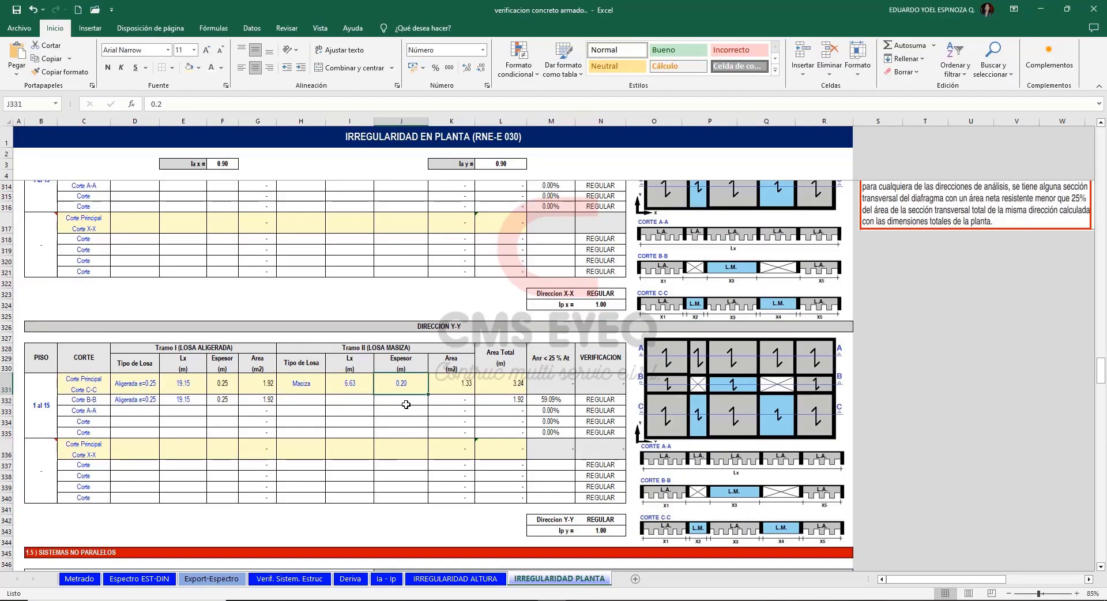
click(500, 382)
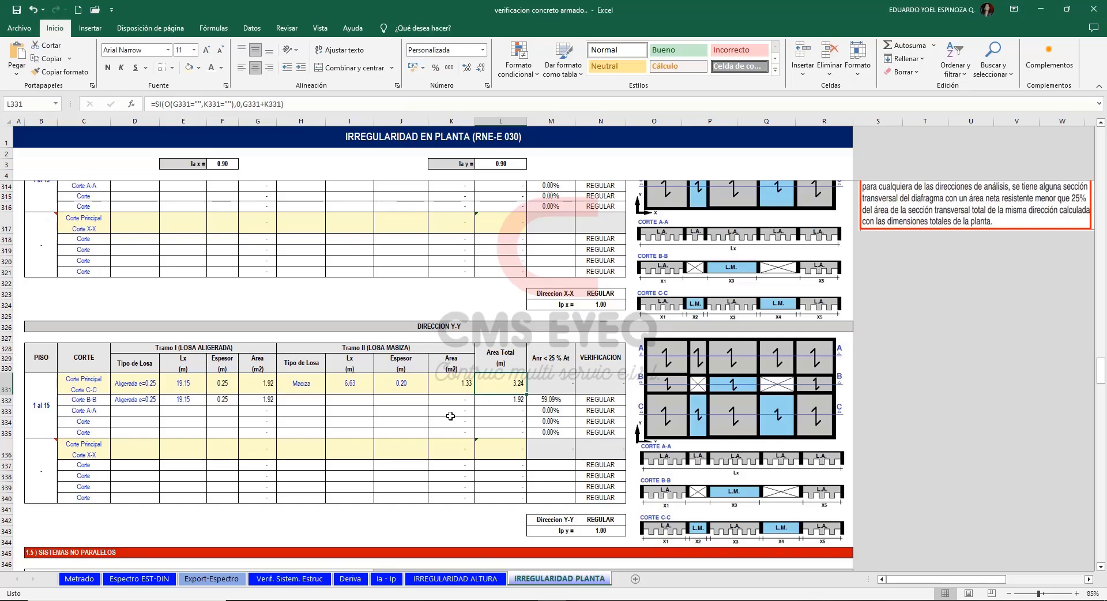
click(315, 421)
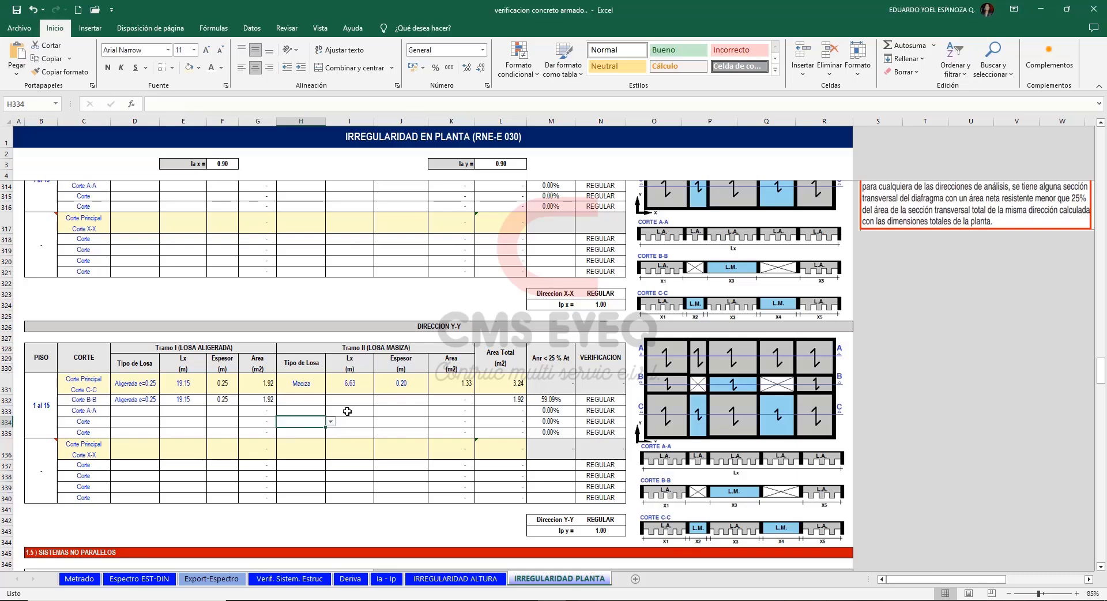
Compare the Y-Y section B-B ribbed-slab length with the T15 plan in ETABS and review its Tramo II cells in Excel.
click(188, 399)
key(alt+Tab)
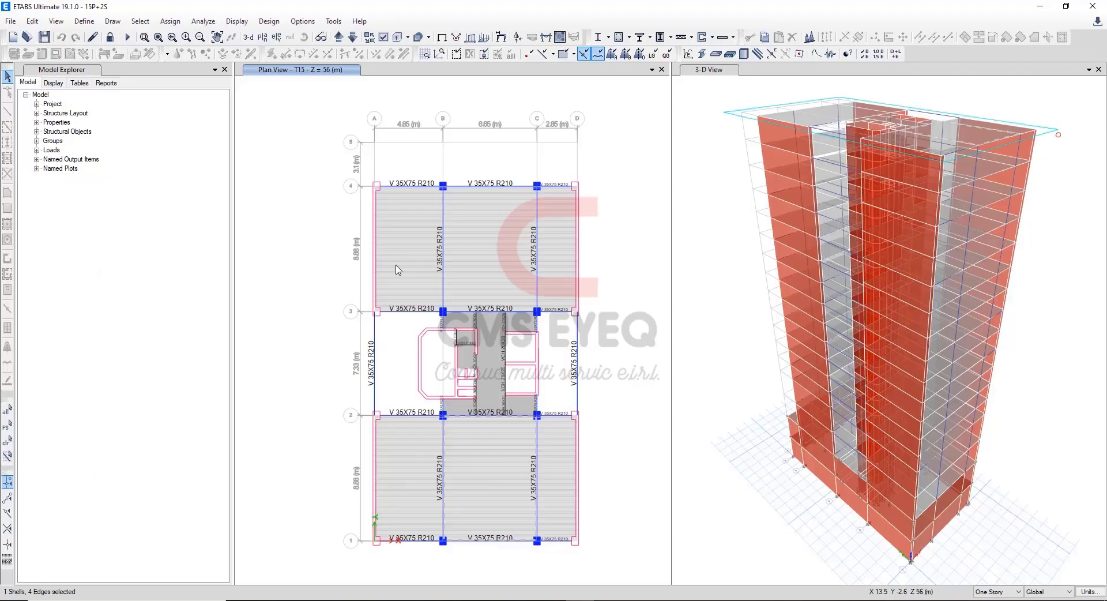
drag(408, 164, 400, 551)
key(alt+Tab)
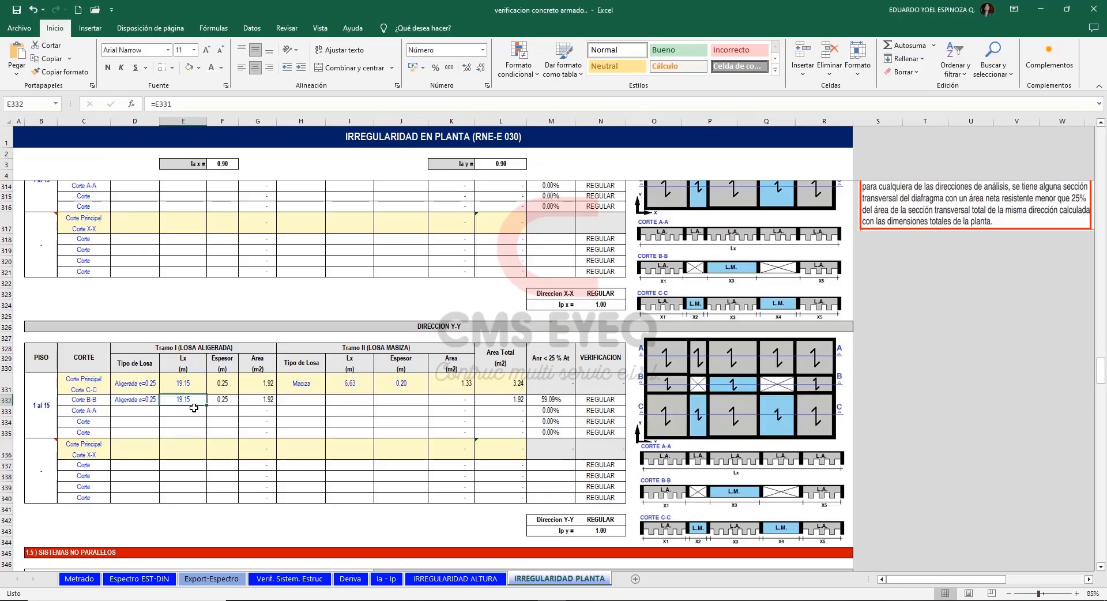
drag(300, 399, 477, 399)
click(971, 400)
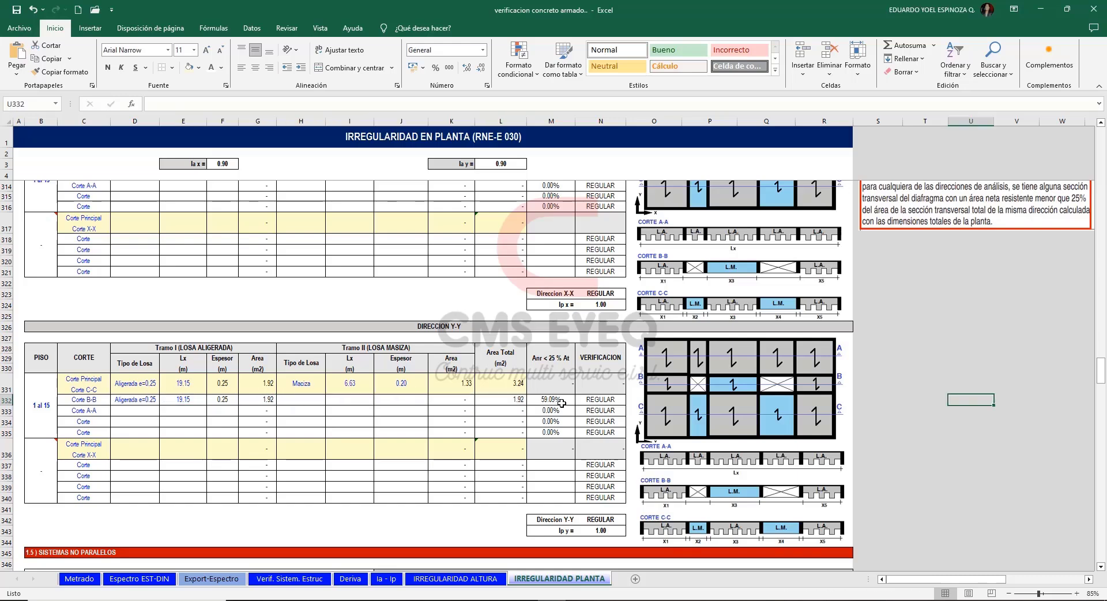
Review the area ratio formula of Y-Y section B-B and revisit the diaphragm discontinuity criteria and Condition 01 table.
click(560, 400)
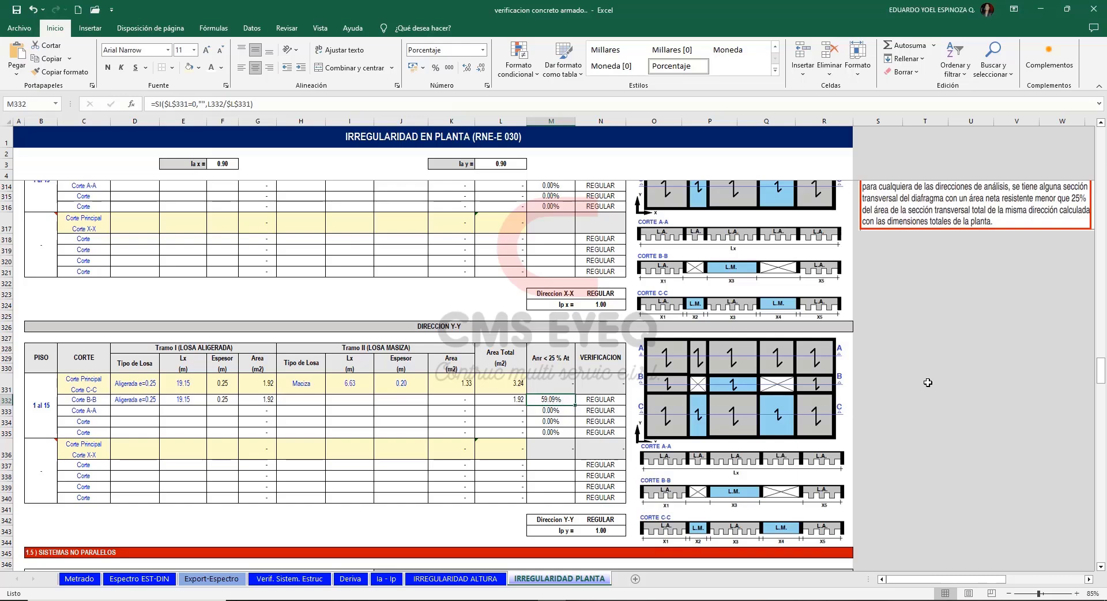
drag(1101, 377, 1096, 376)
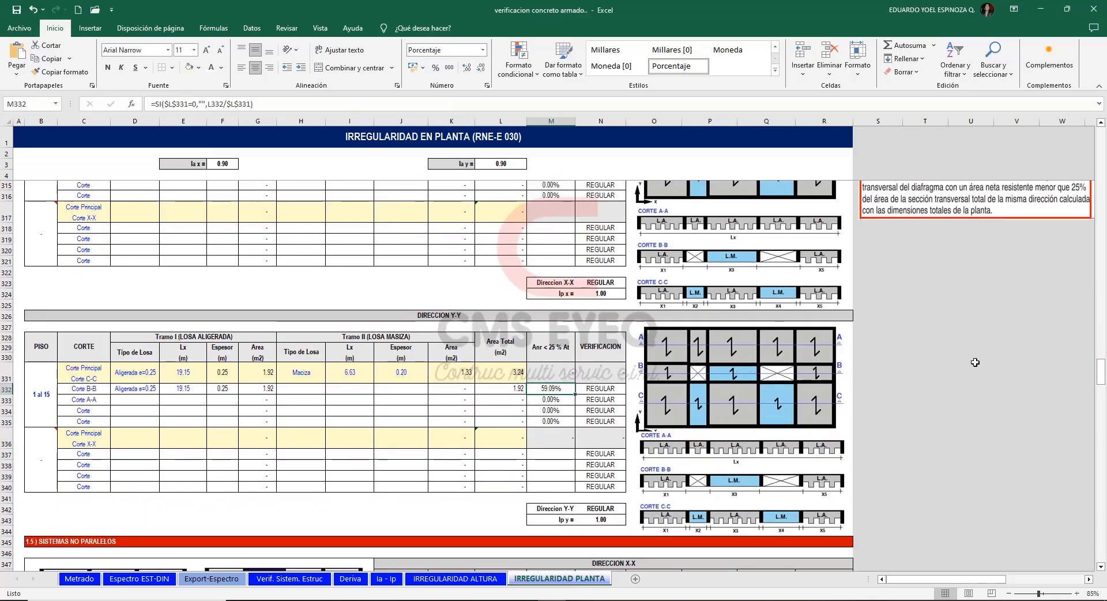
scroll(914, 353, up, 13)
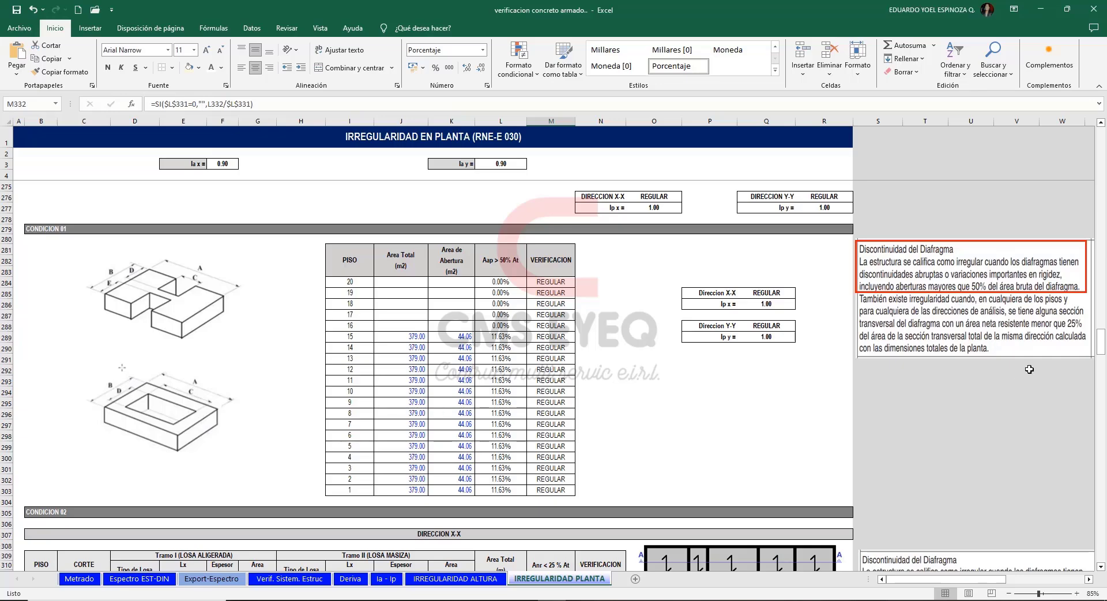
drag(1101, 349, 1102, 375)
click(969, 353)
Examine section 1.5 on non-parallel systems, including the parallel and non-parallel framing diagrams and the inclination angle.
scroll(941, 352, down, 8)
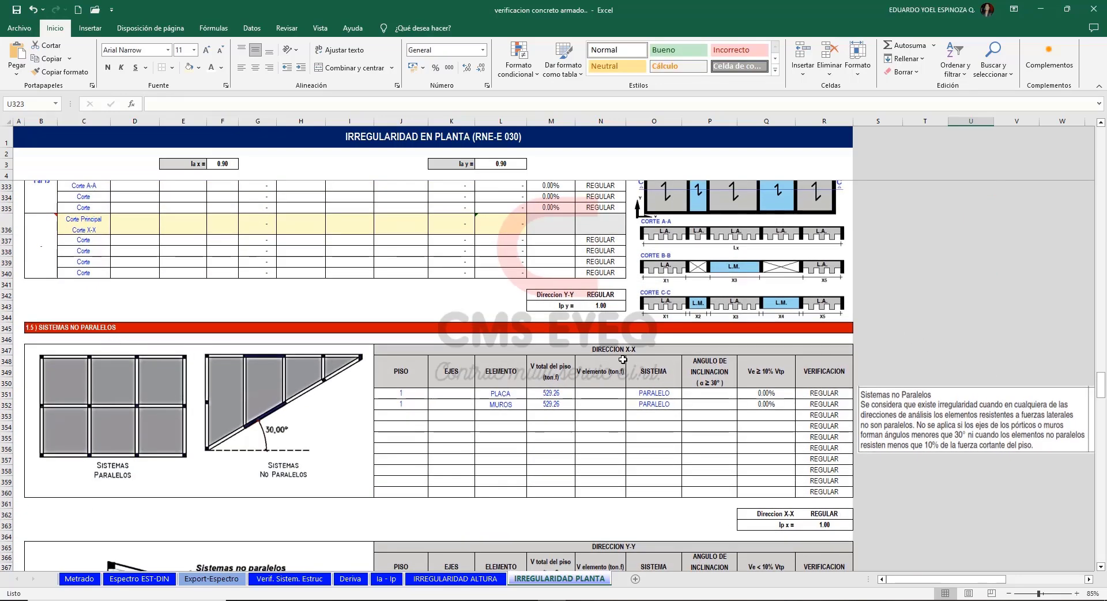
scroll(760, 394, down, 3)
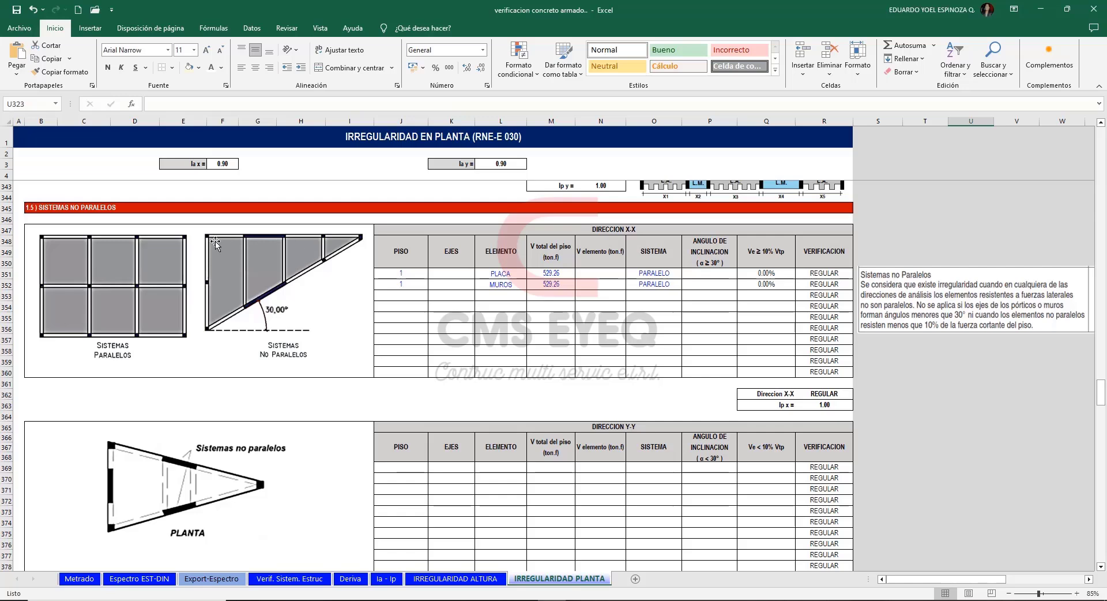
click(971, 372)
click(274, 300)
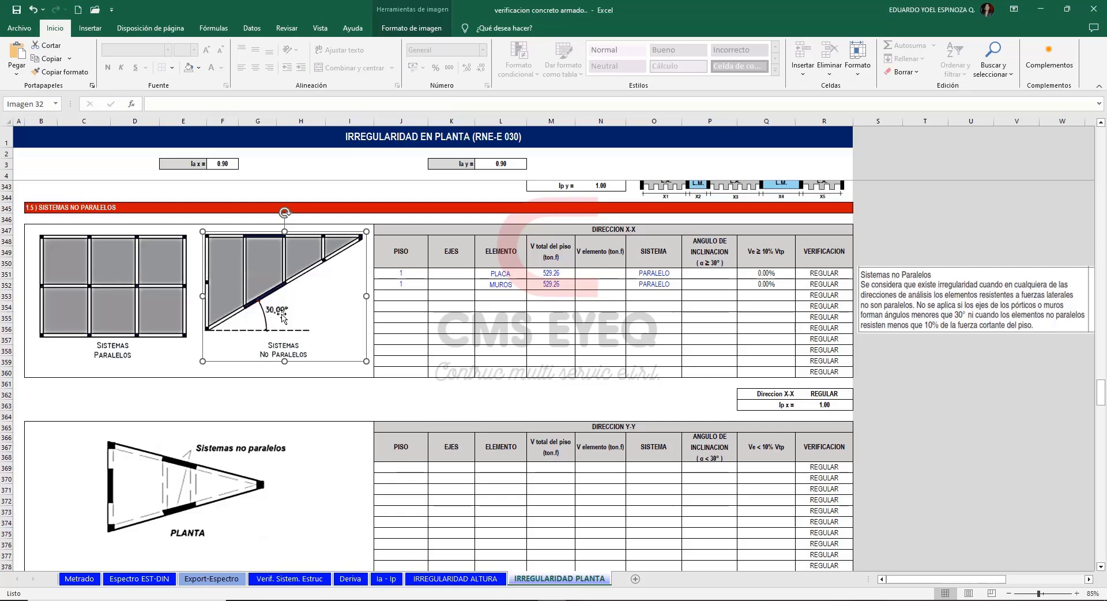
click(987, 372)
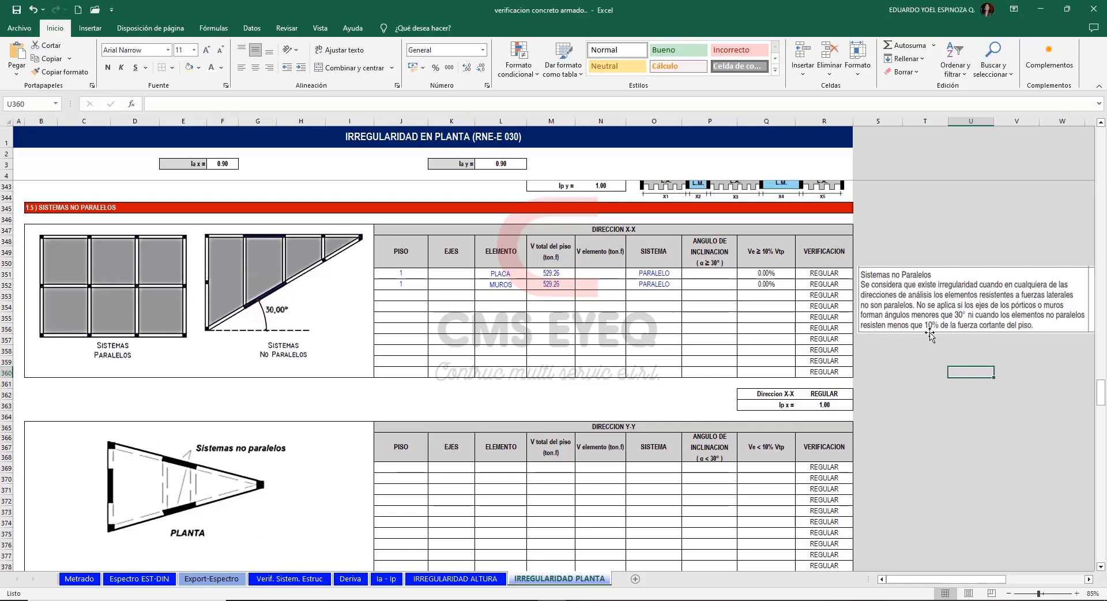
click(266, 297)
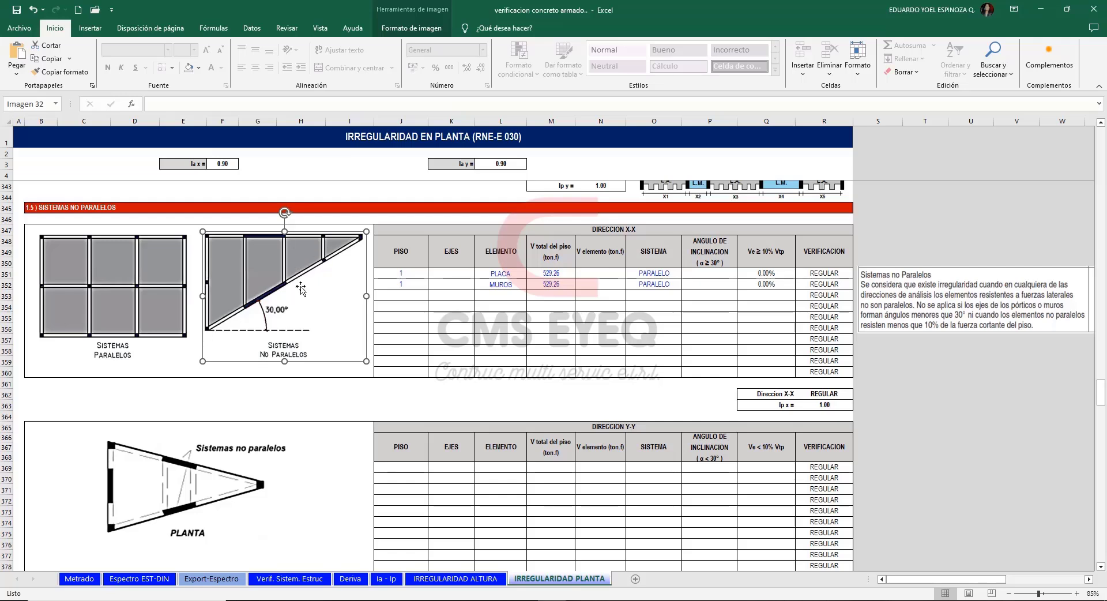
click(907, 372)
Enter 1 AL 15 as the floor of the first X-X non-parallel systems row and fill it into the row below.
click(415, 273)
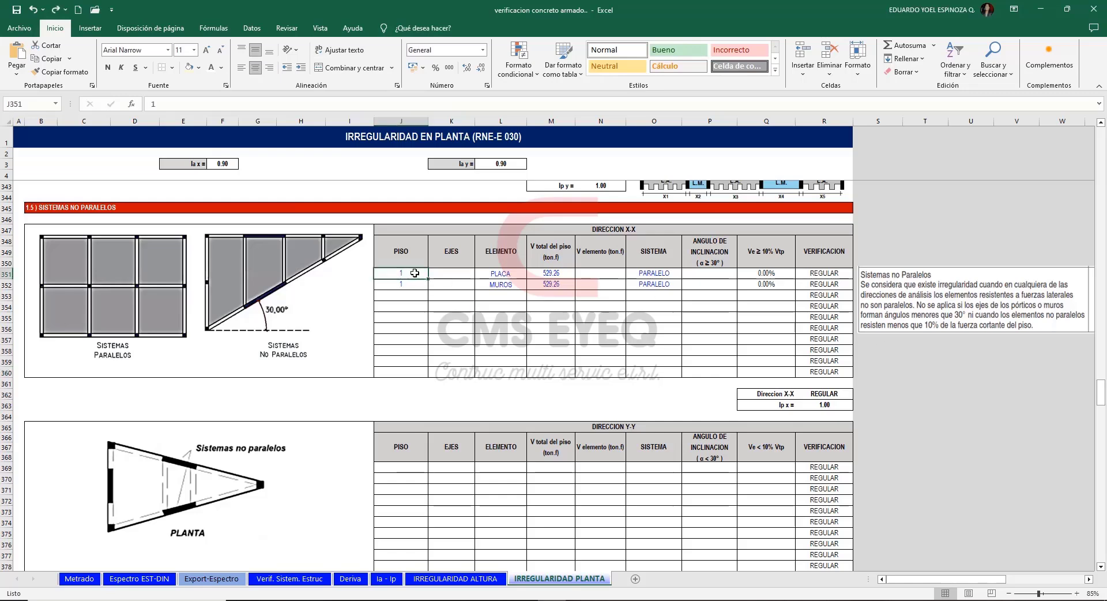
text(1 AL)
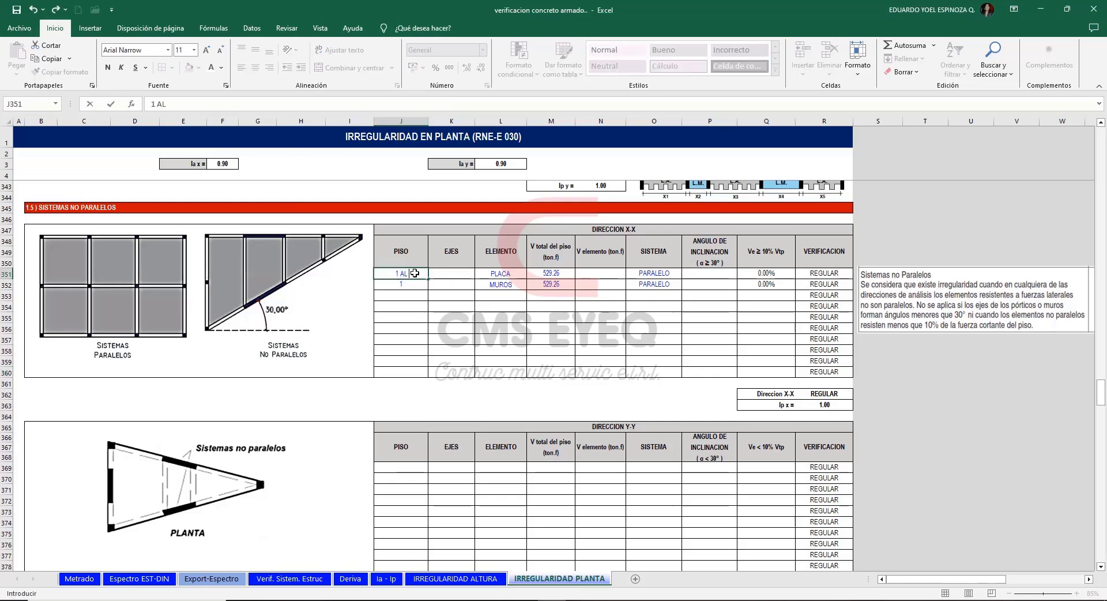
text( 15)
key(Return)
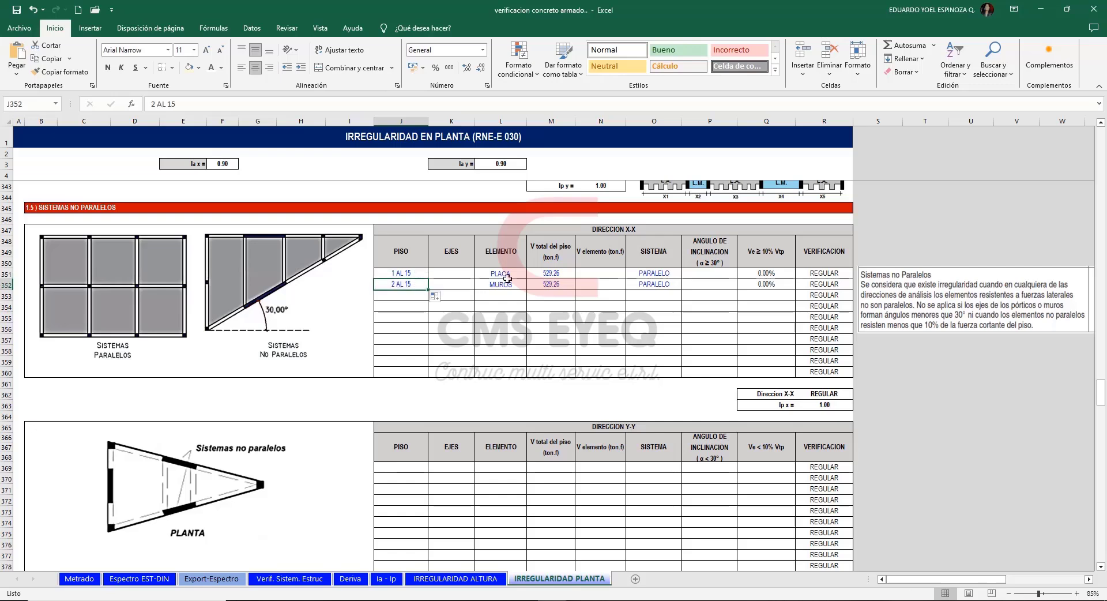
Set the elements of the two X-X rows to PLACA + COL and PLACAS.
click(507, 277)
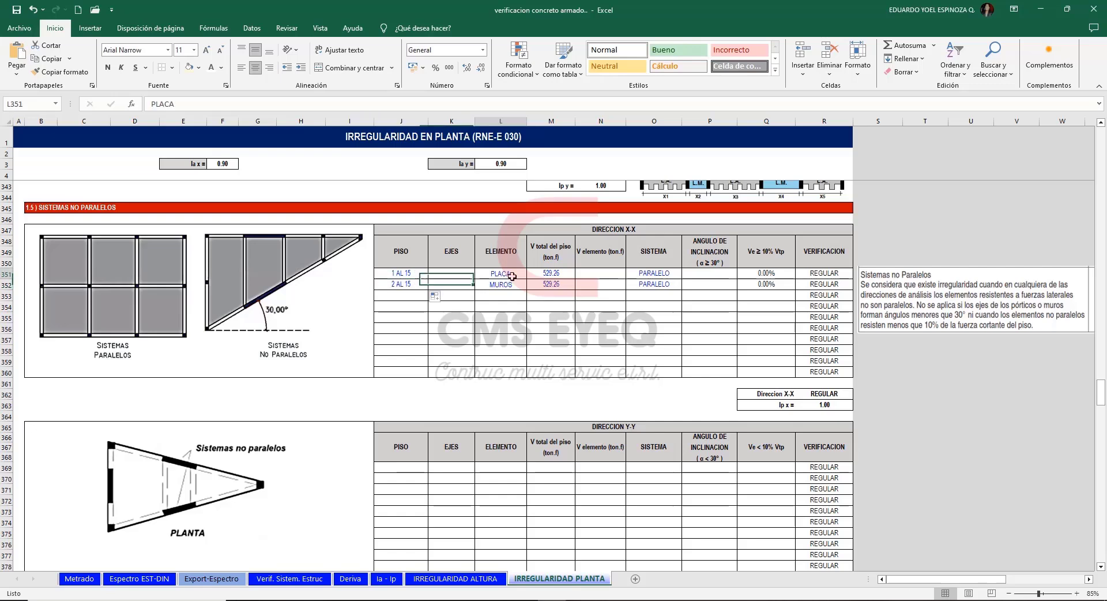
click(254, 104)
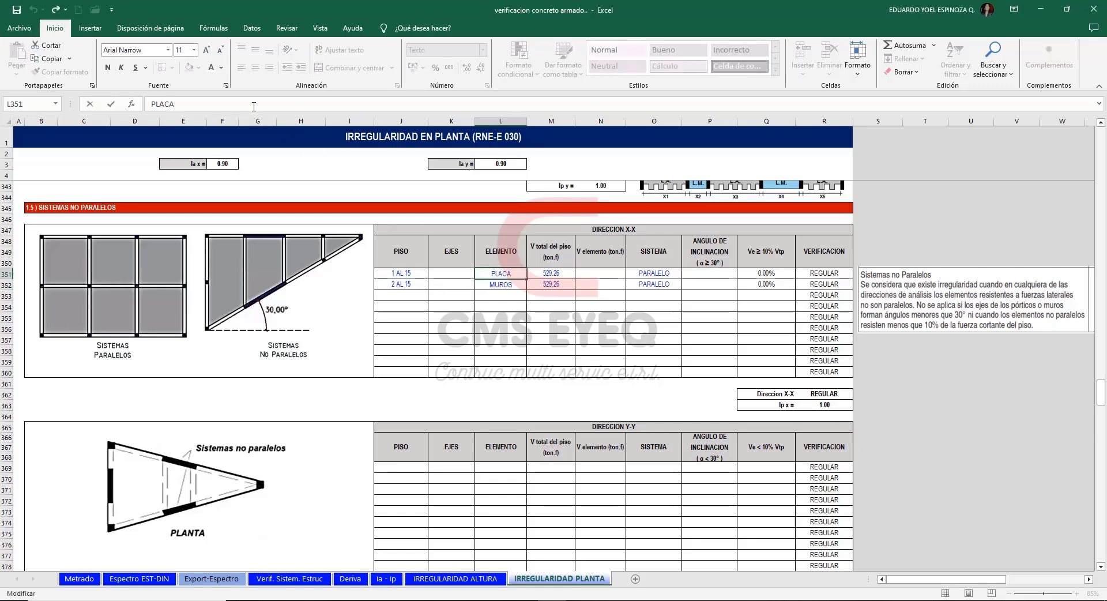
text(+ COL)
key(Return)
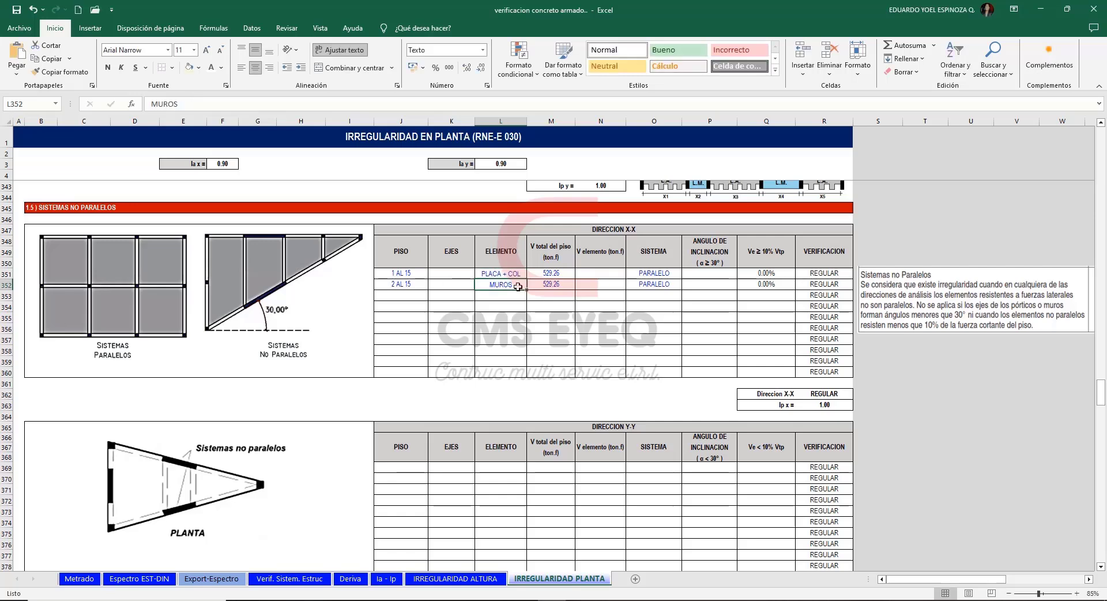
text(PLACAS)
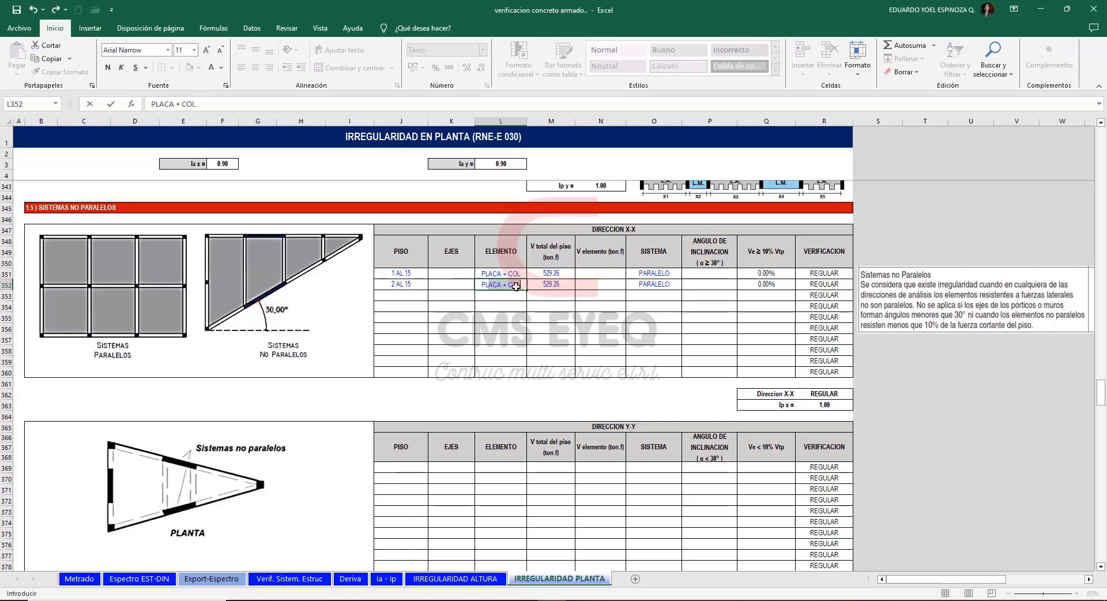
Replace the total floor shear formula in the first X-X row with 600 ton.f.
click(507, 275)
key(Right)
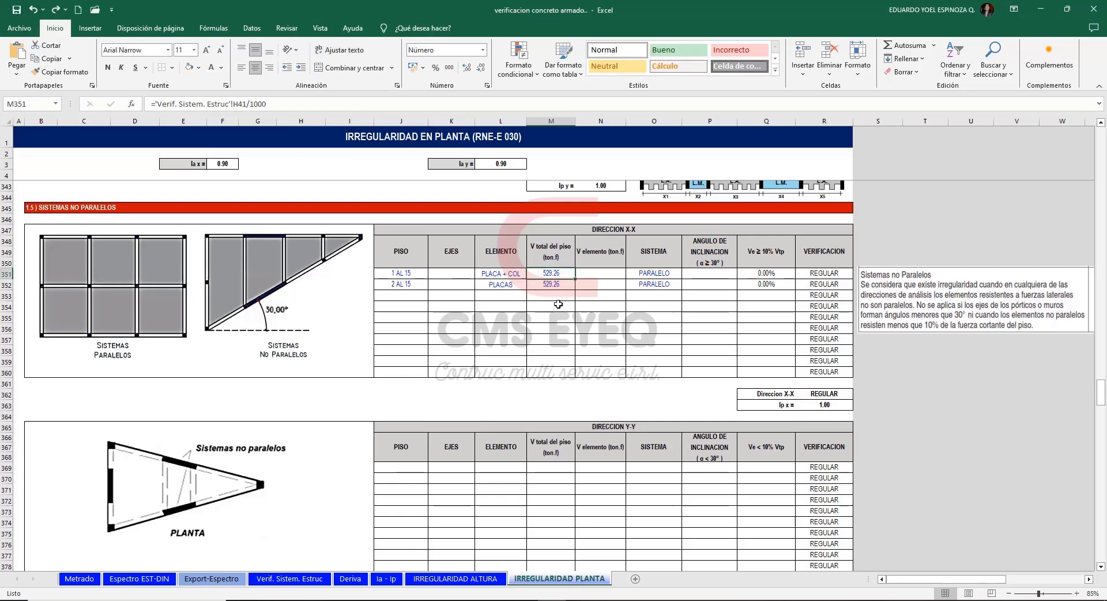
text(600)
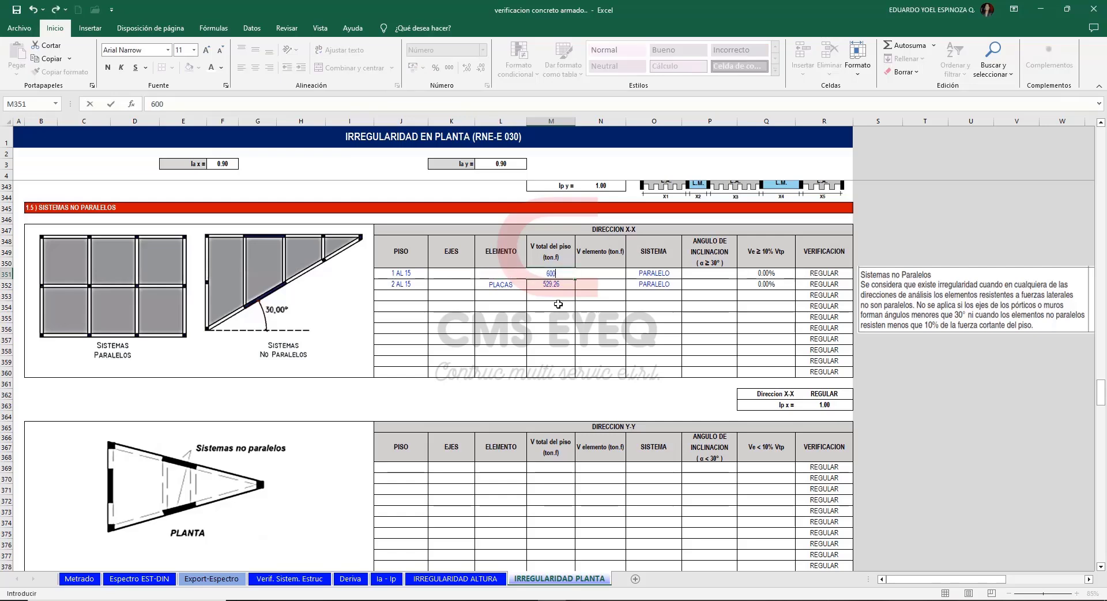
key(Return)
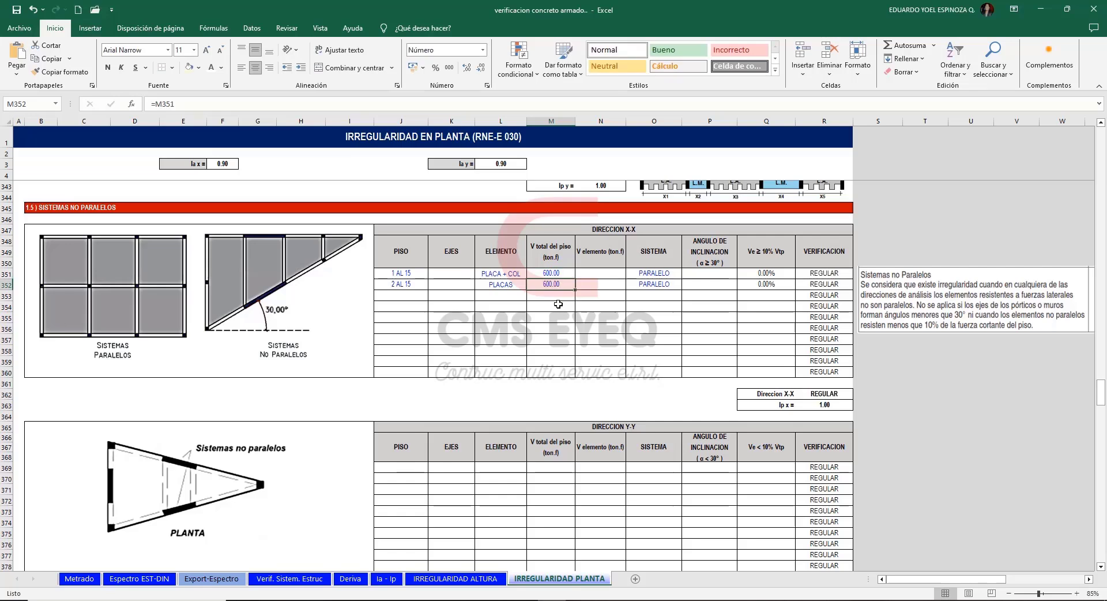
Enter element shears of 80 ton.f for PLACA + COL and 100 ton.f for PLACAS.
key(Up)
key(Right)
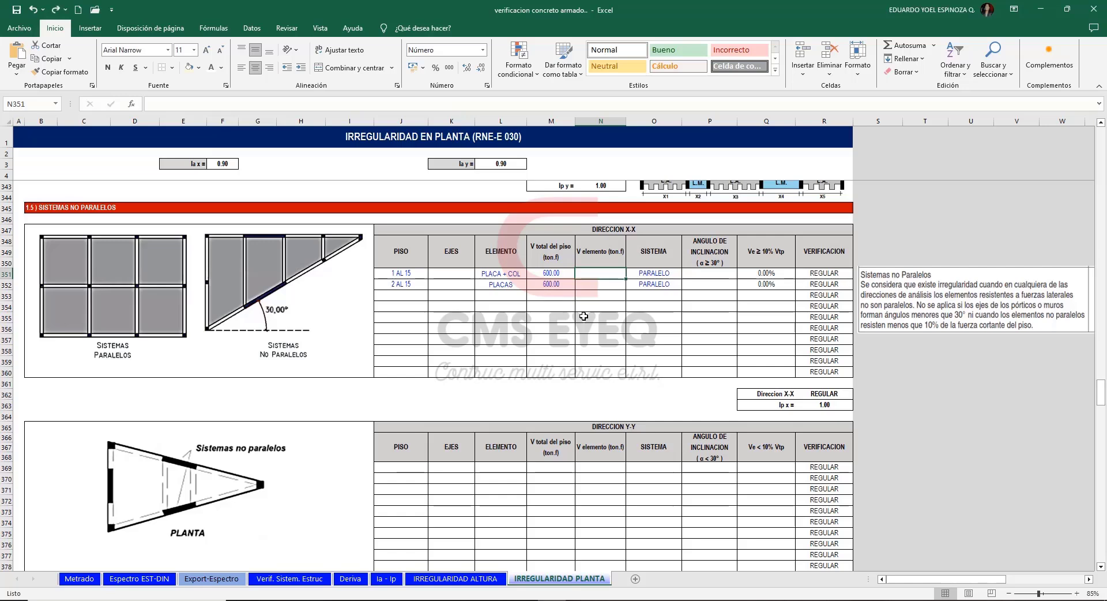
text(80)
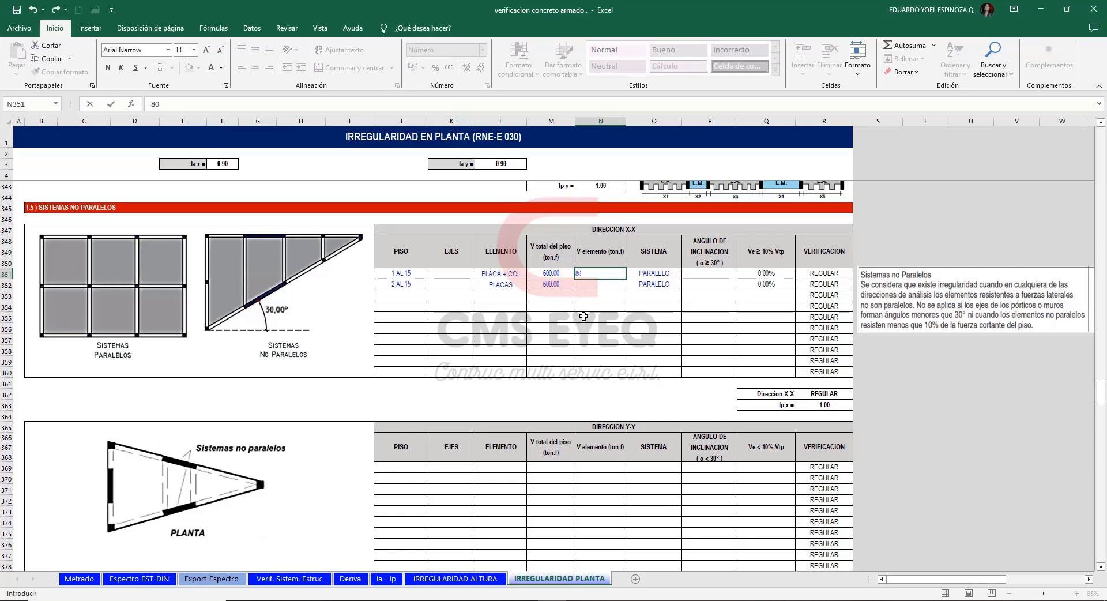
key(Return)
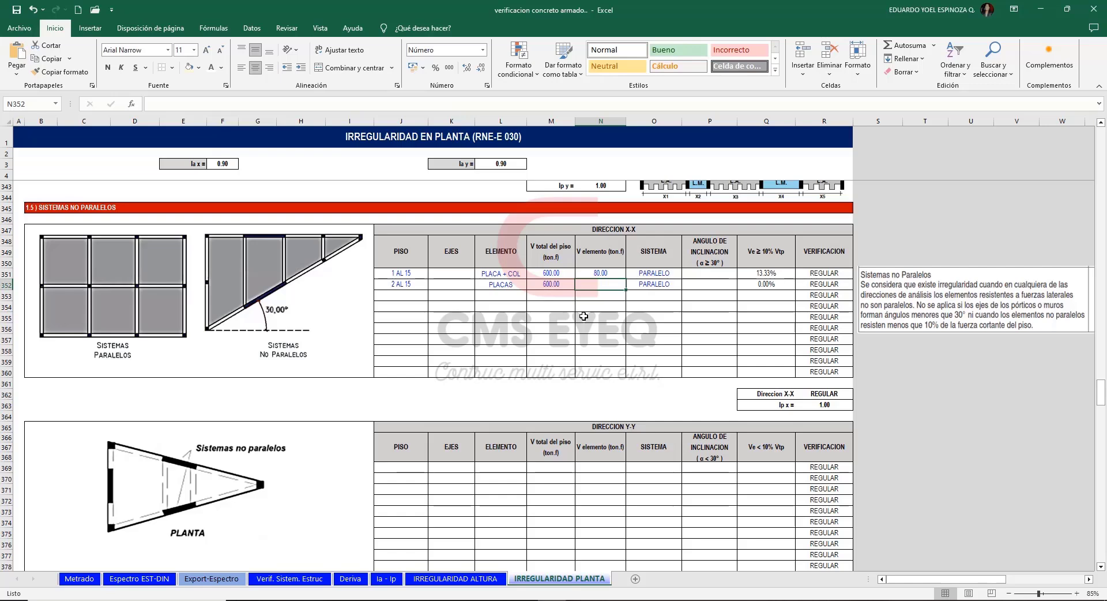
text(100)
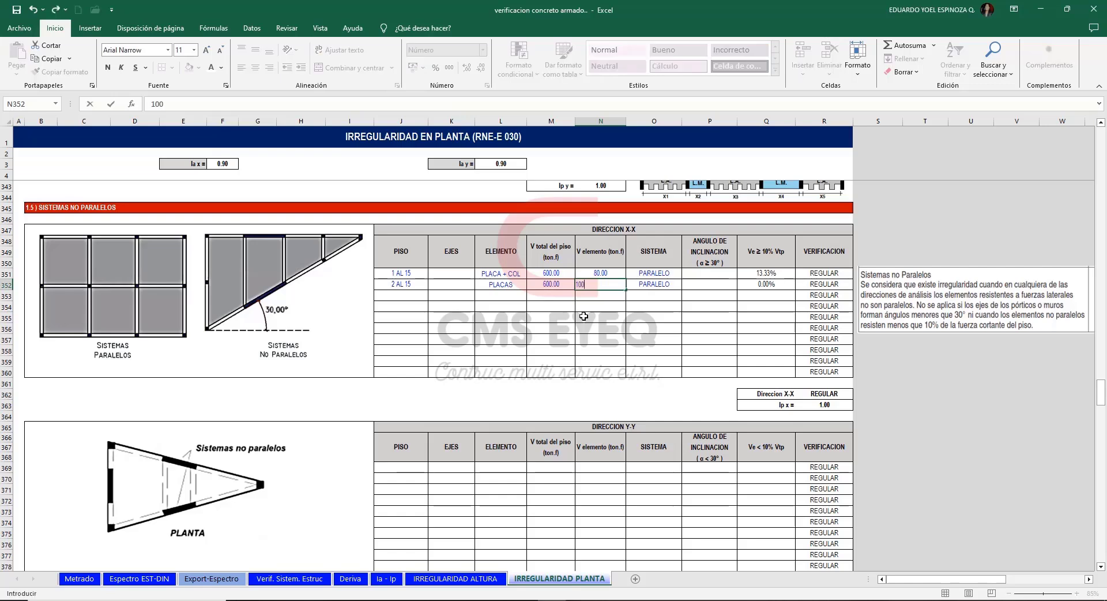
Enter inclination angles of 35 for PLACA + COL and 40 for PLACAS in the X-X table.
click(716, 275)
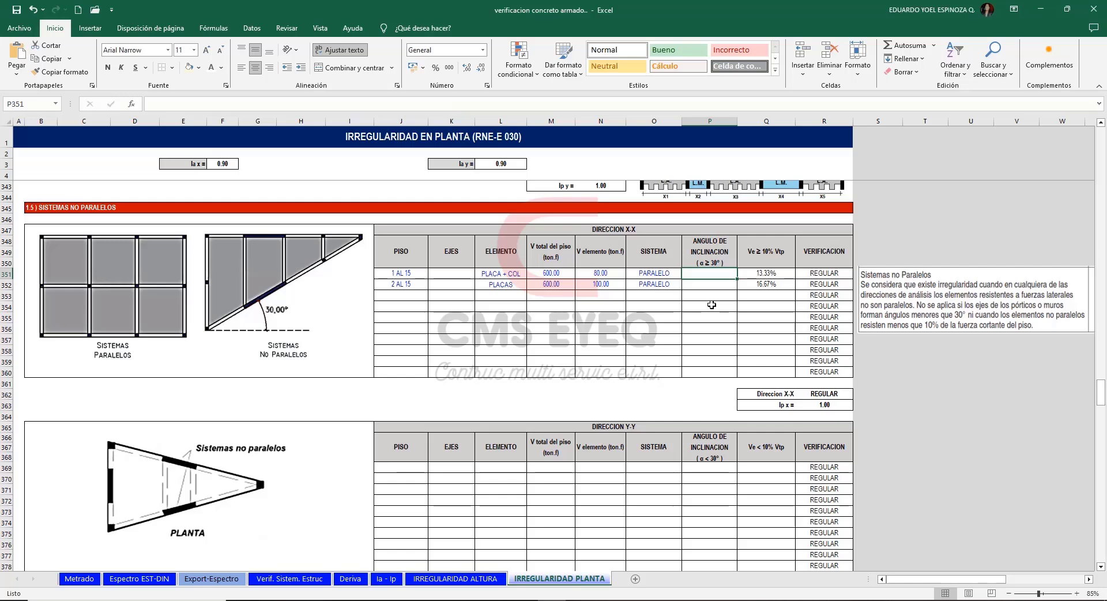
text(35)
key(Return)
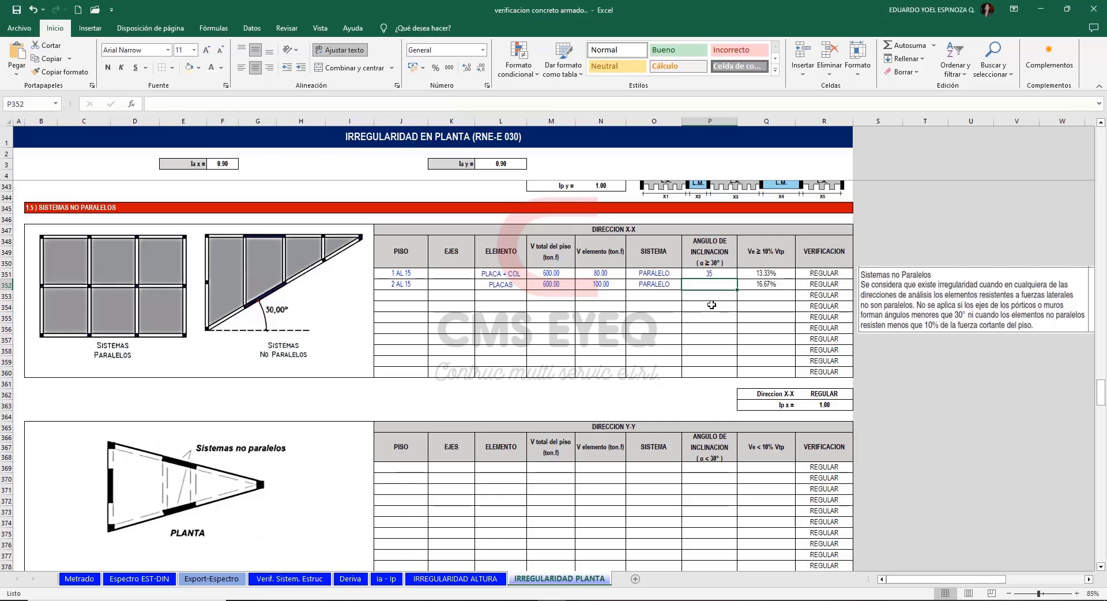
text(40)
key(Return)
Try the NO PARALELO system on both X-X rows to test the irregularity verification.
click(663, 275)
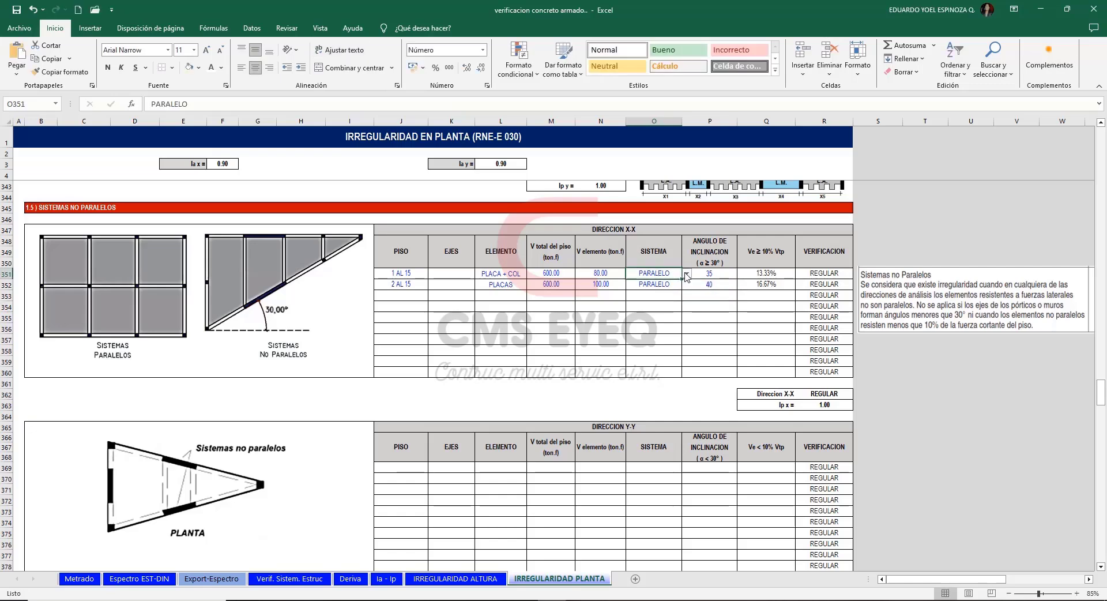
click(686, 276)
click(682, 284)
key(Return)
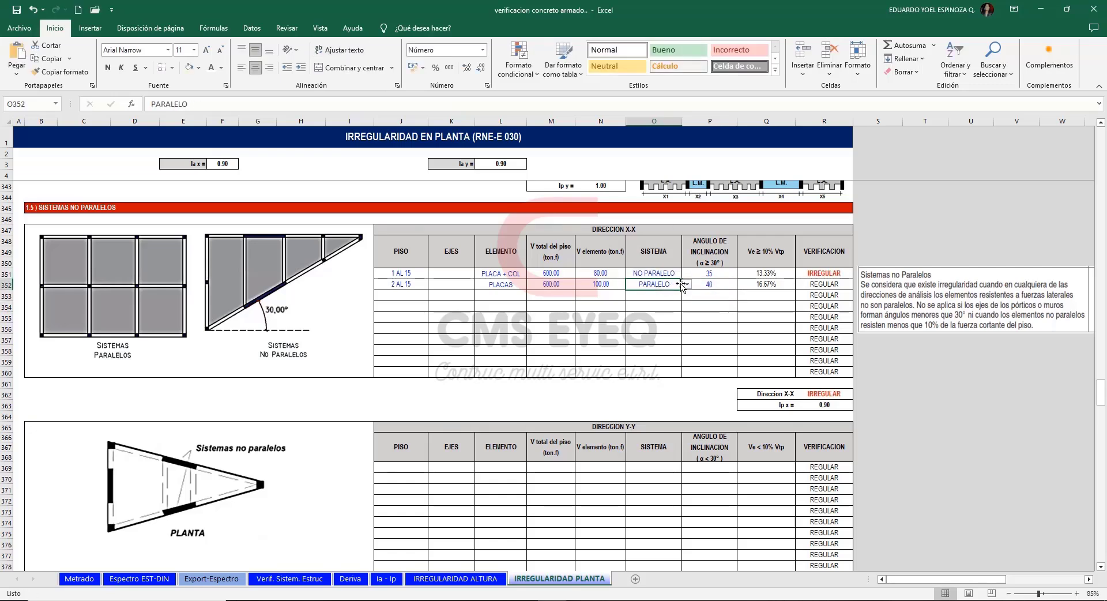
click(686, 284)
click(663, 304)
click(710, 306)
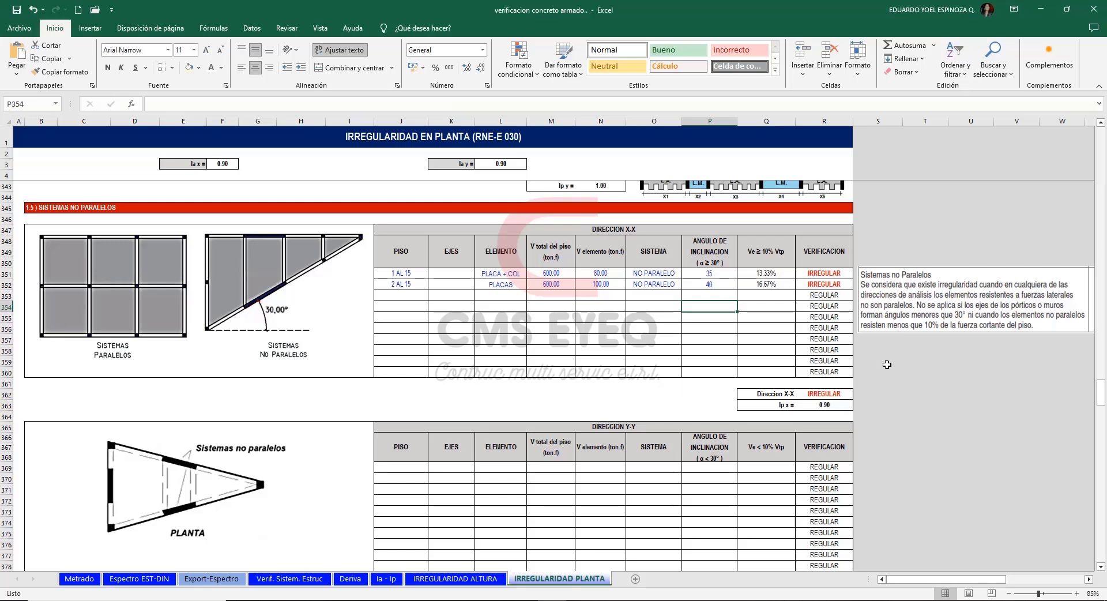
drag(1102, 405, 1102, 403)
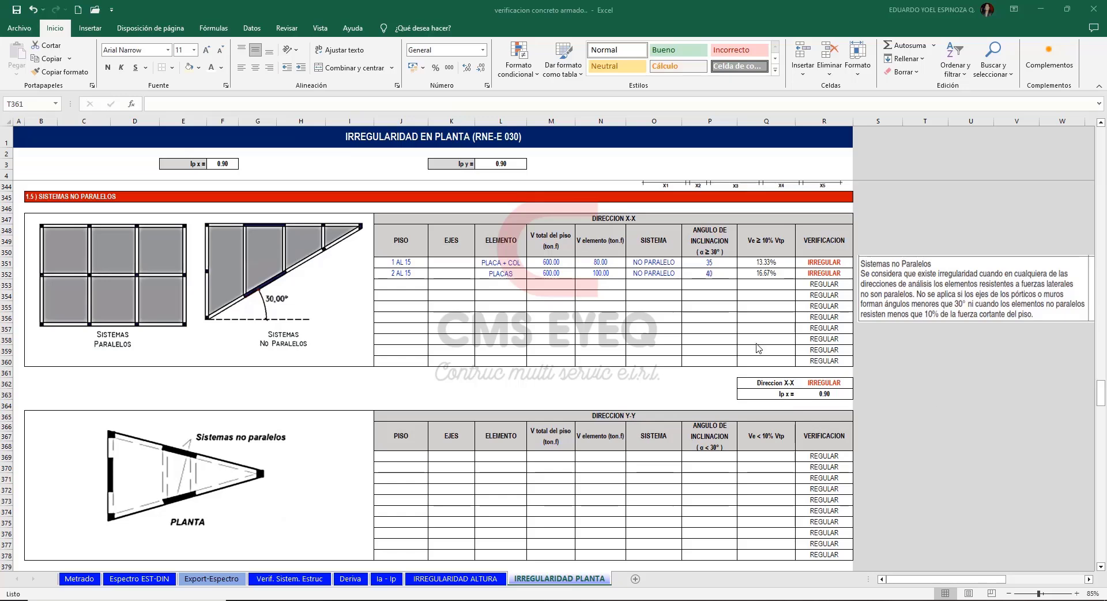
Set the system of both X-X rows, PLACA + COL and PLACAS, back to PARALELO.
click(665, 261)
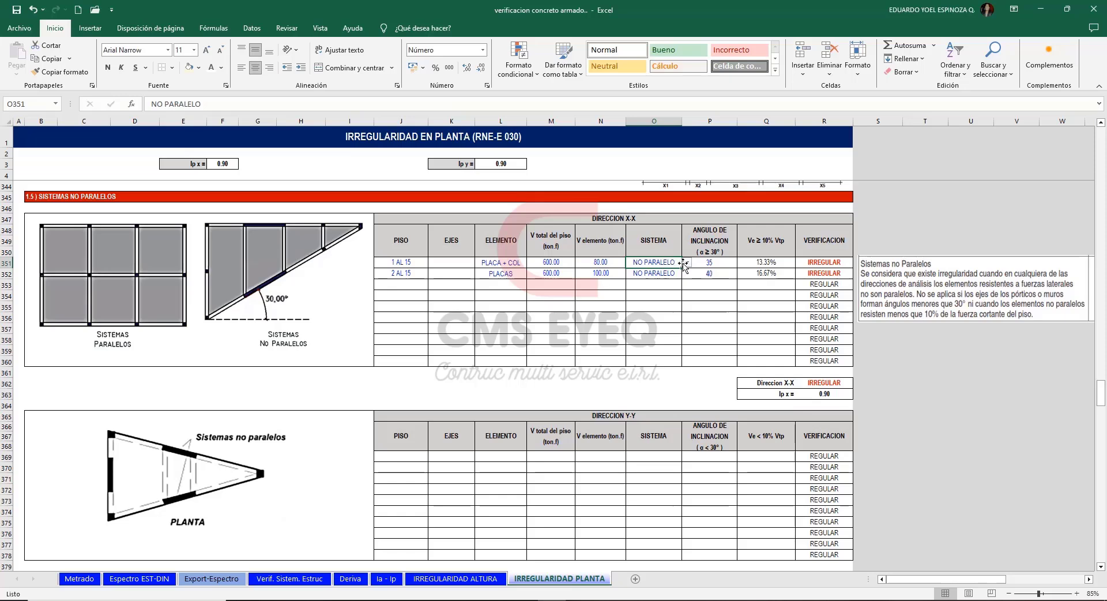
click(687, 263)
click(663, 272)
click(665, 273)
click(687, 274)
click(669, 283)
click(924, 352)
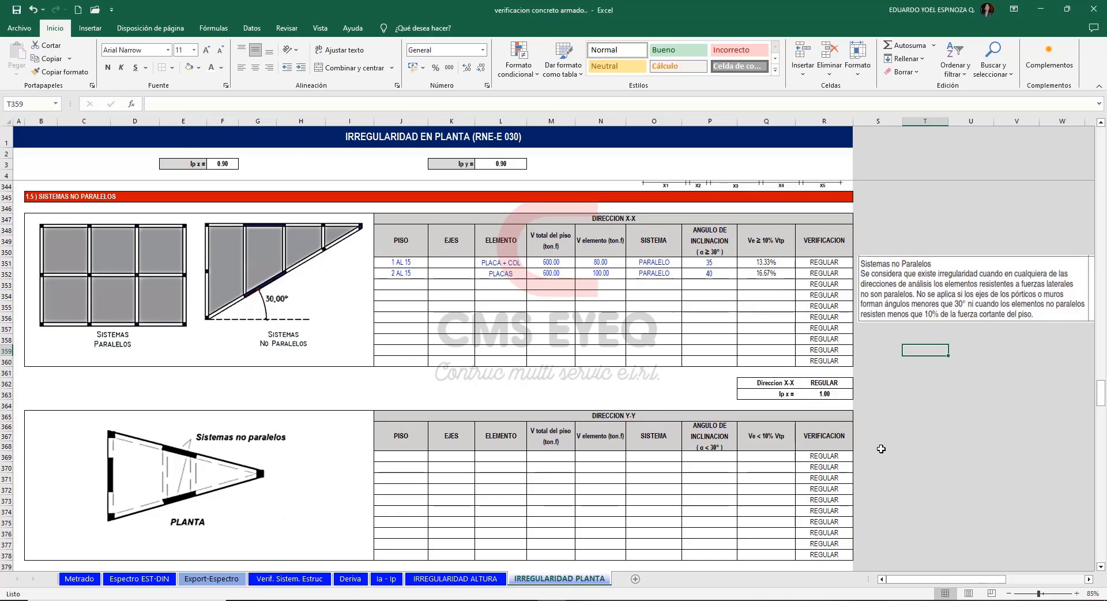
Review the restriction for category C, zone 3 in the Ia - Ip summary sheet against the extreme stiffness irregularity row.
click(388, 583)
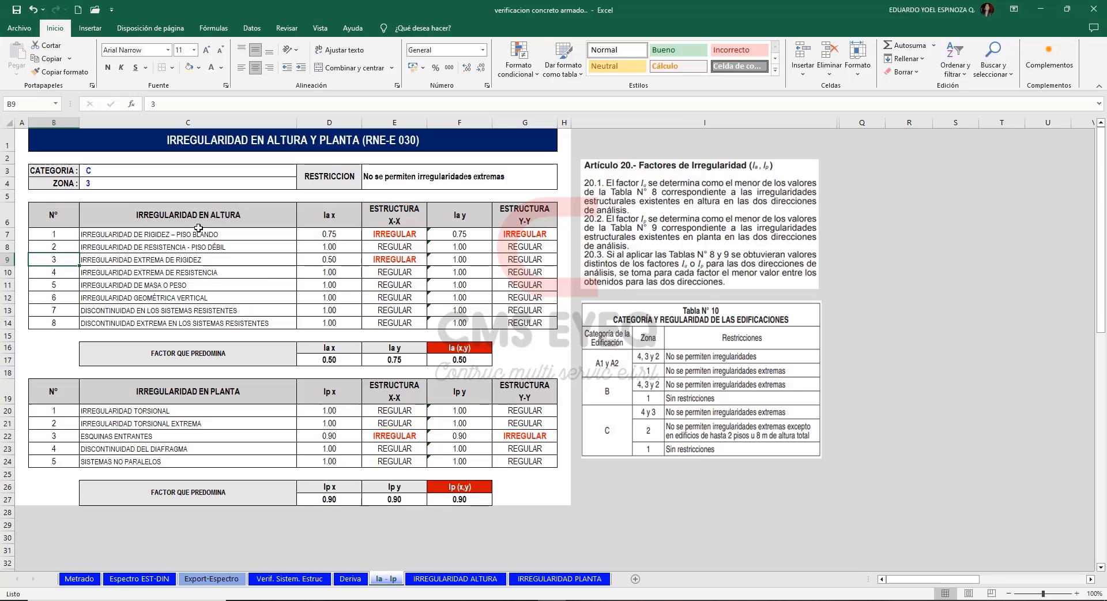
click(338, 172)
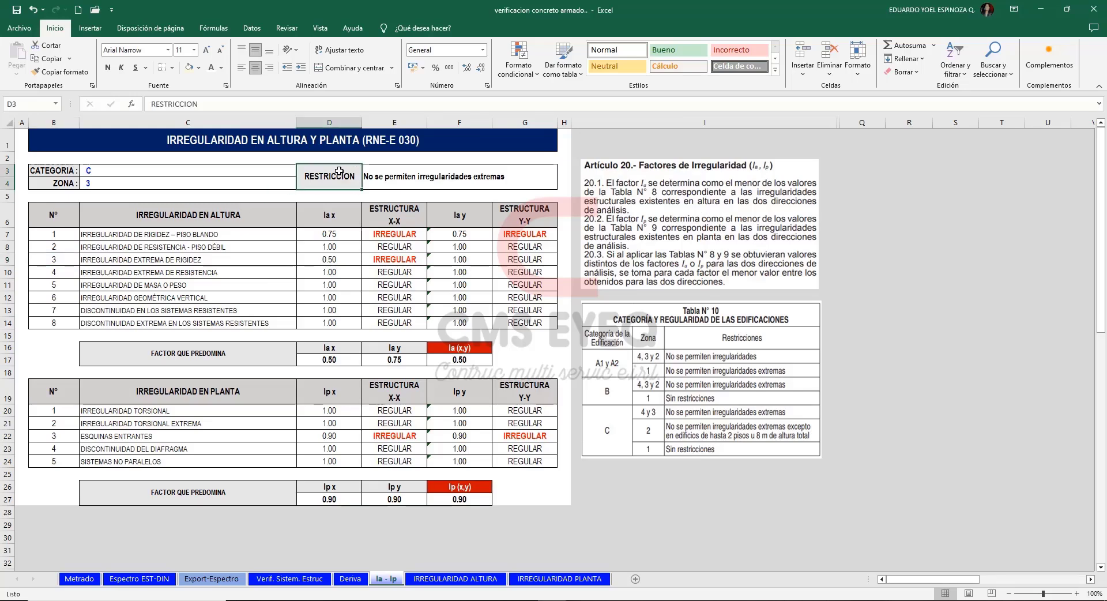
drag(340, 172, 362, 172)
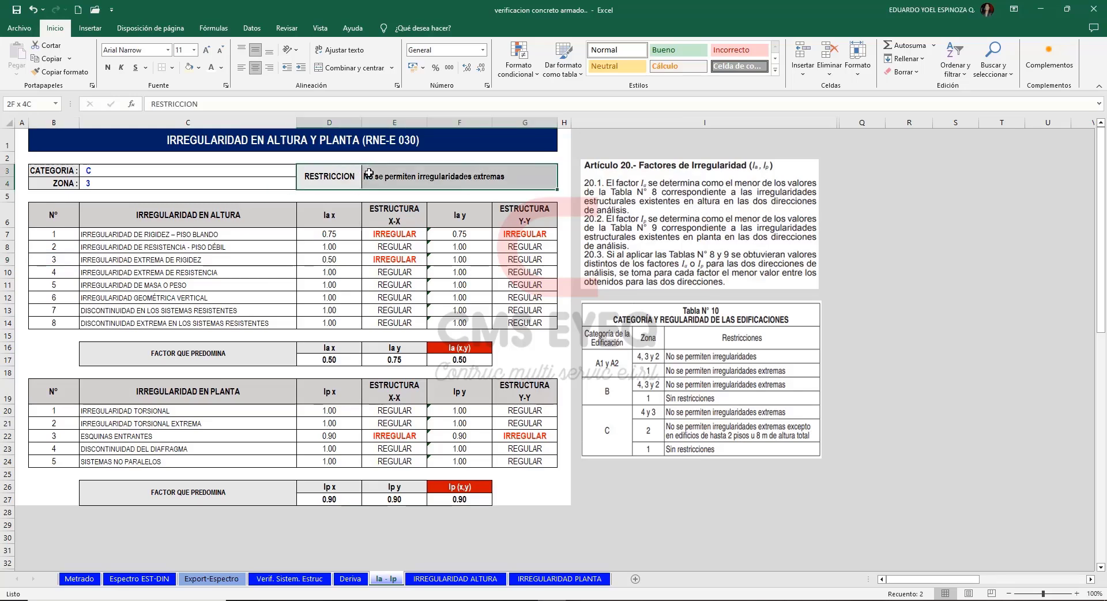
click(406, 180)
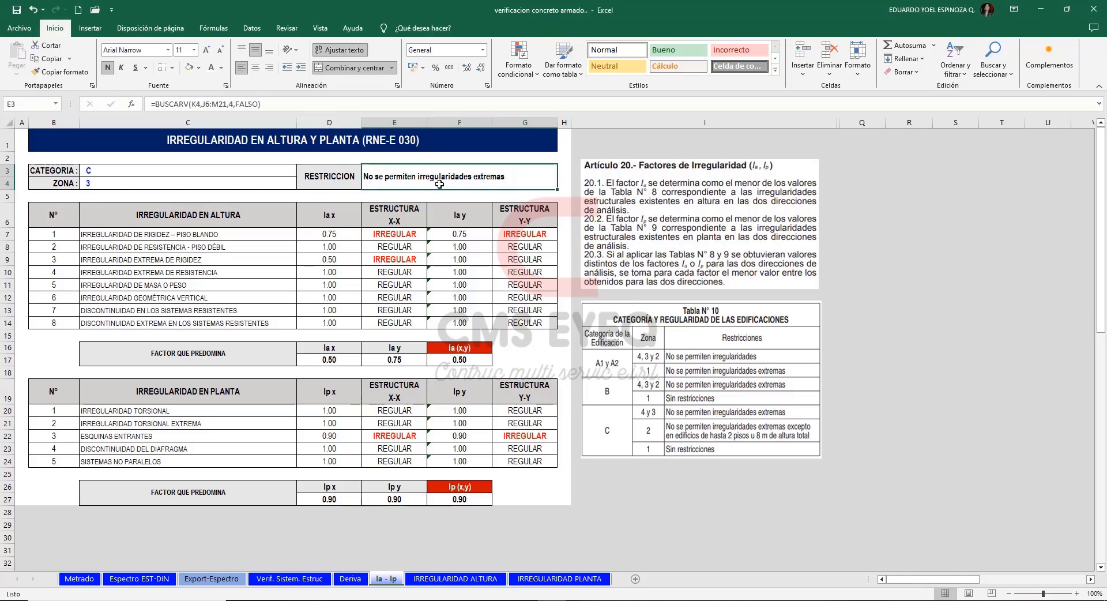
drag(52, 260, 497, 260)
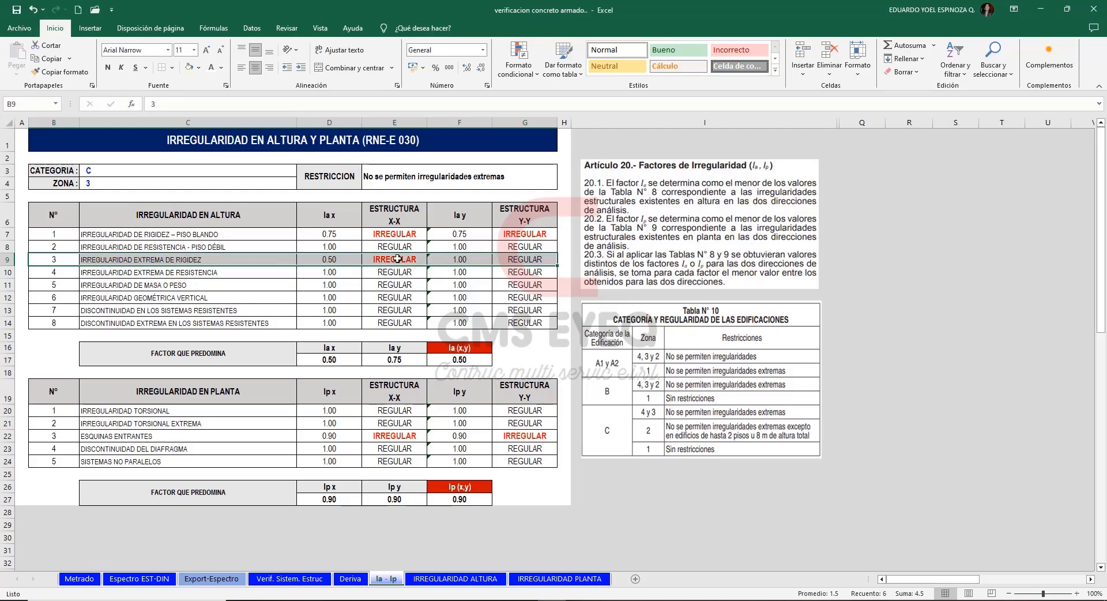
Inspect the X-X structure result of the extreme stiffness irregularity row in the Ia - Ip summary.
click(397, 259)
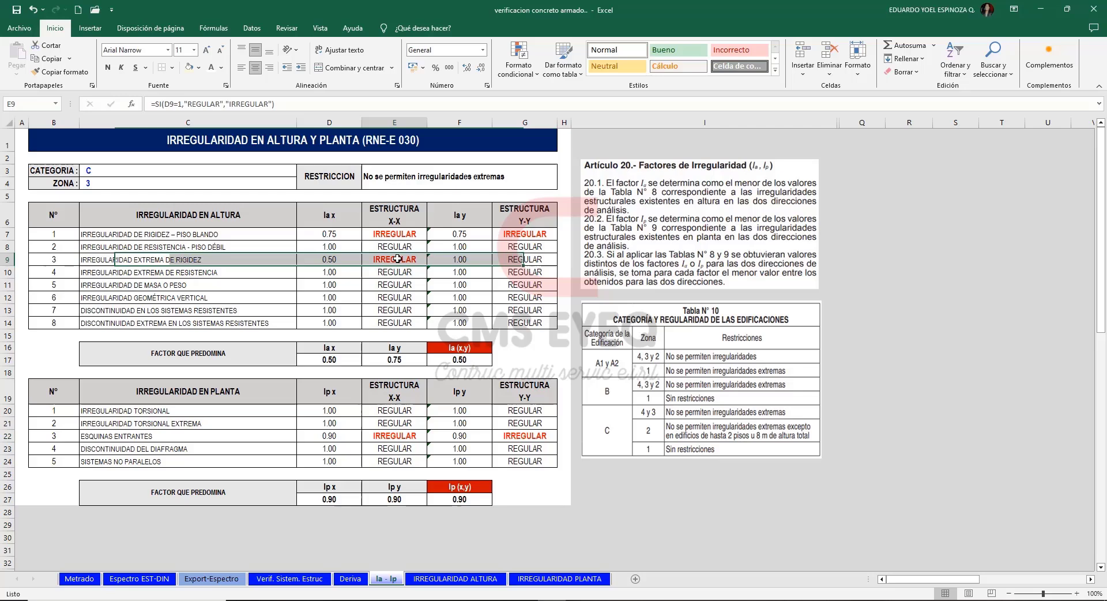
click(232, 263)
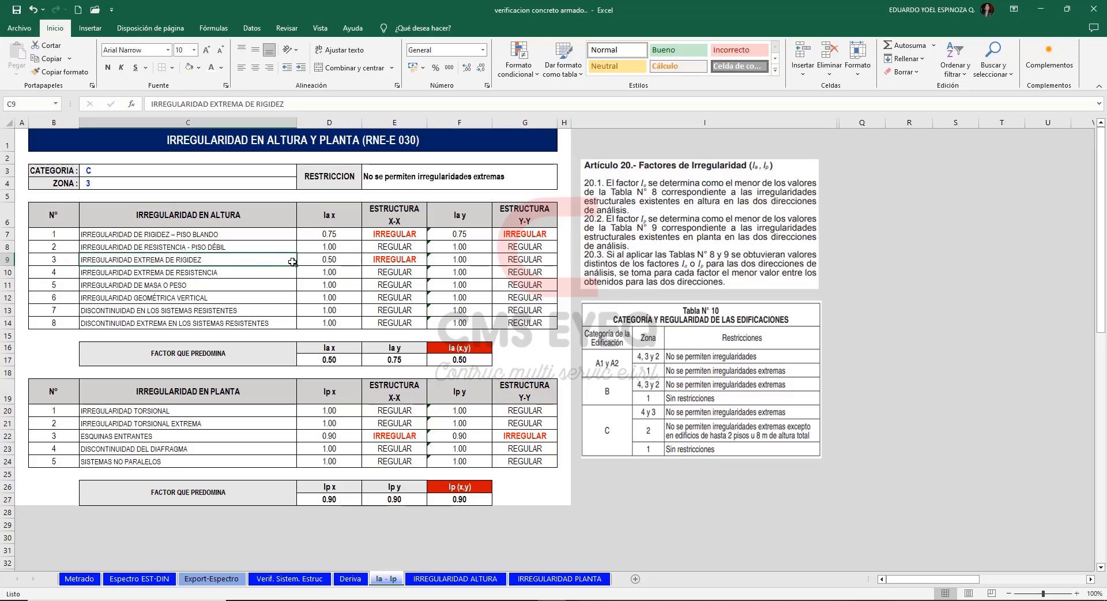
click(410, 257)
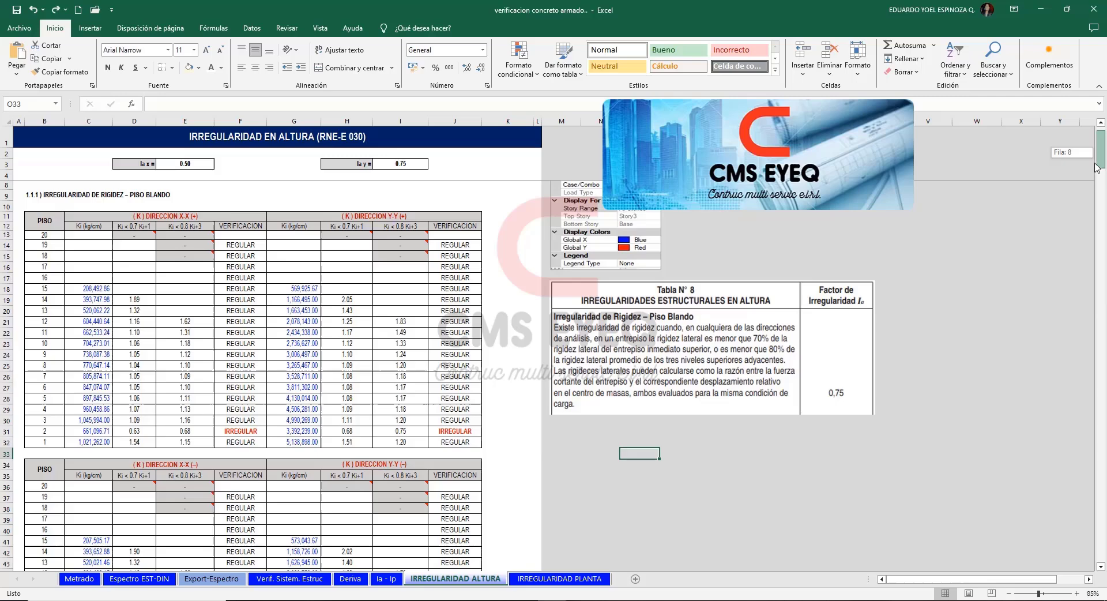
Examine the extreme stiffness verification of storey 2 in both X-X tables of the IRREGULARIDAD ALTURA sheet.
drag(1098, 162, 1091, 249)
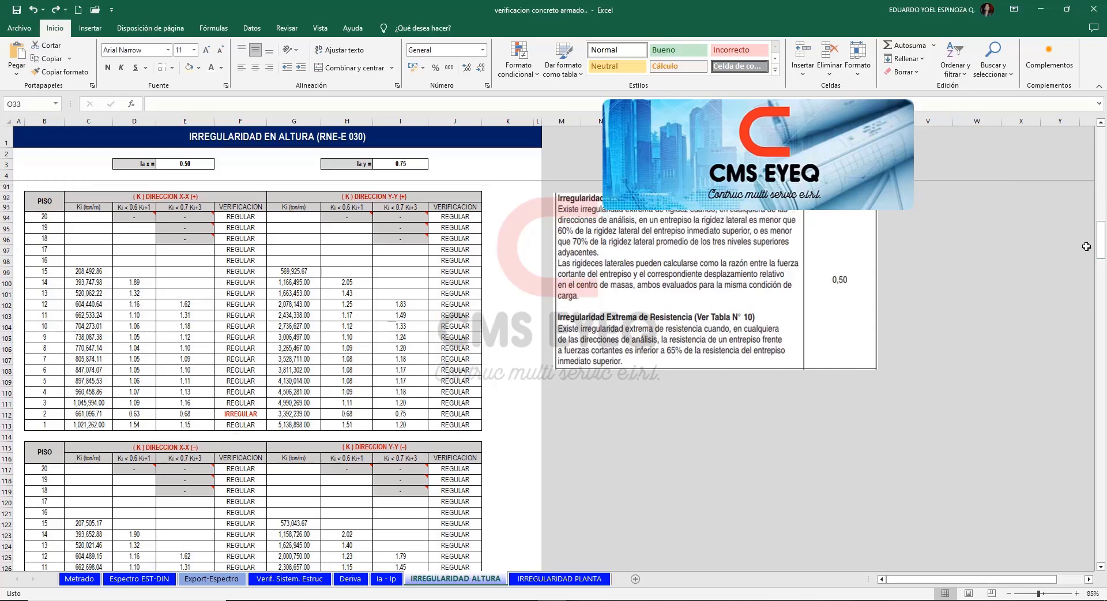
click(248, 412)
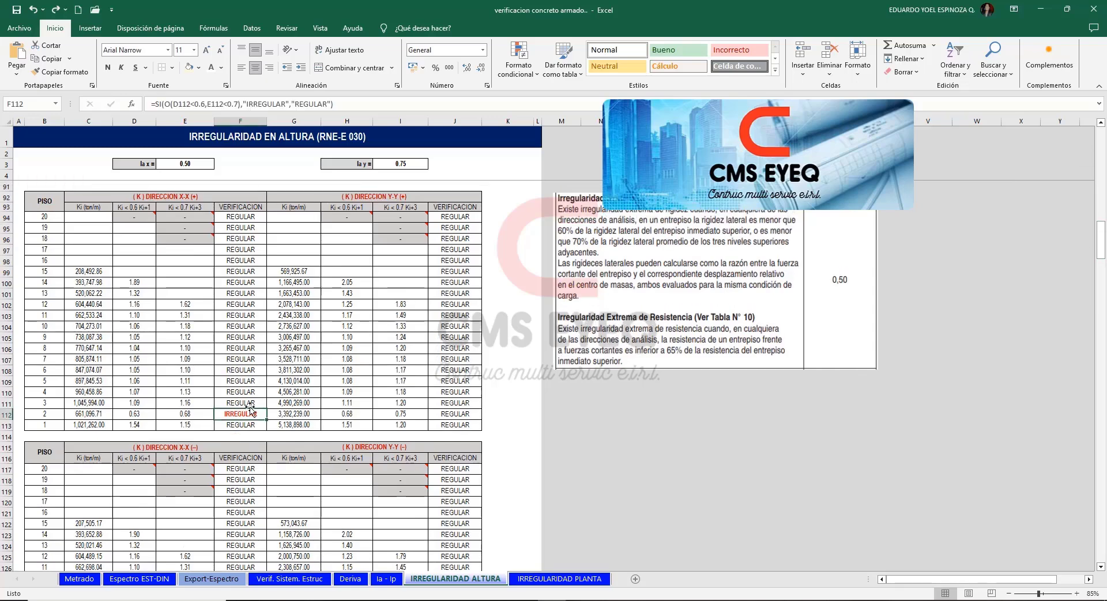
scroll(249, 484, down, 6)
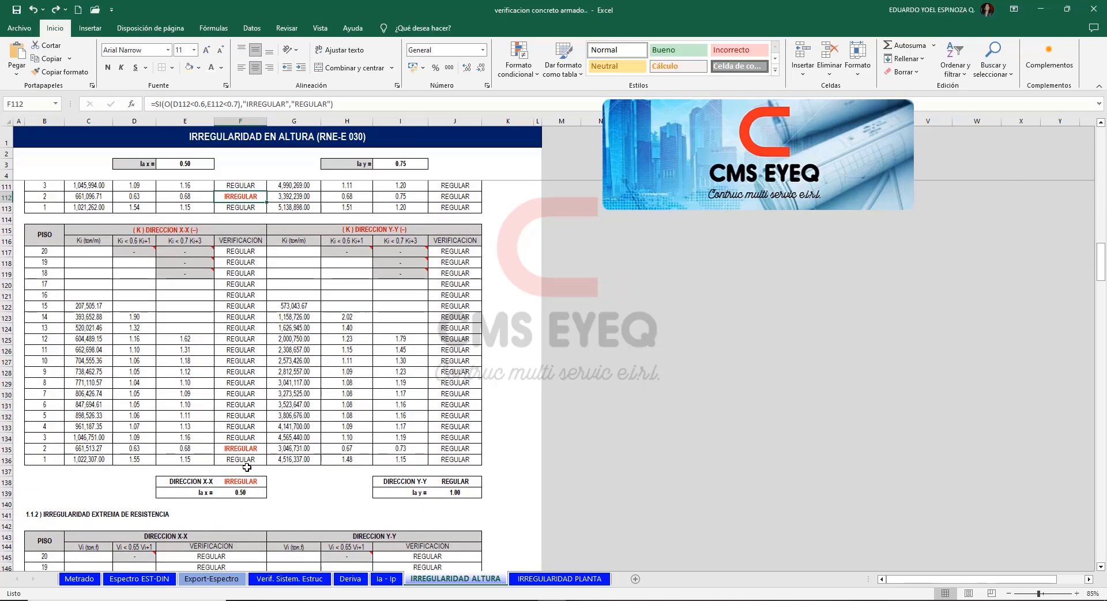
click(248, 477)
scroll(219, 449, up, 6)
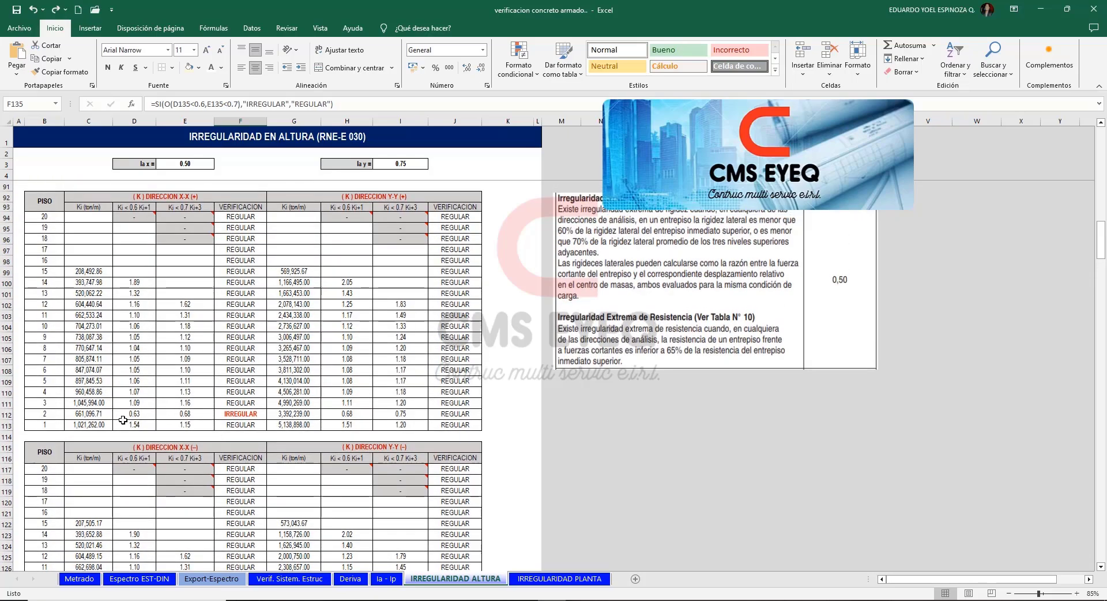
Set the storey 2 stiffness in the X-X (+) table of the soft-storey check to 700000.
scroll(171, 396, up, 4)
scroll(171, 379, up, 20)
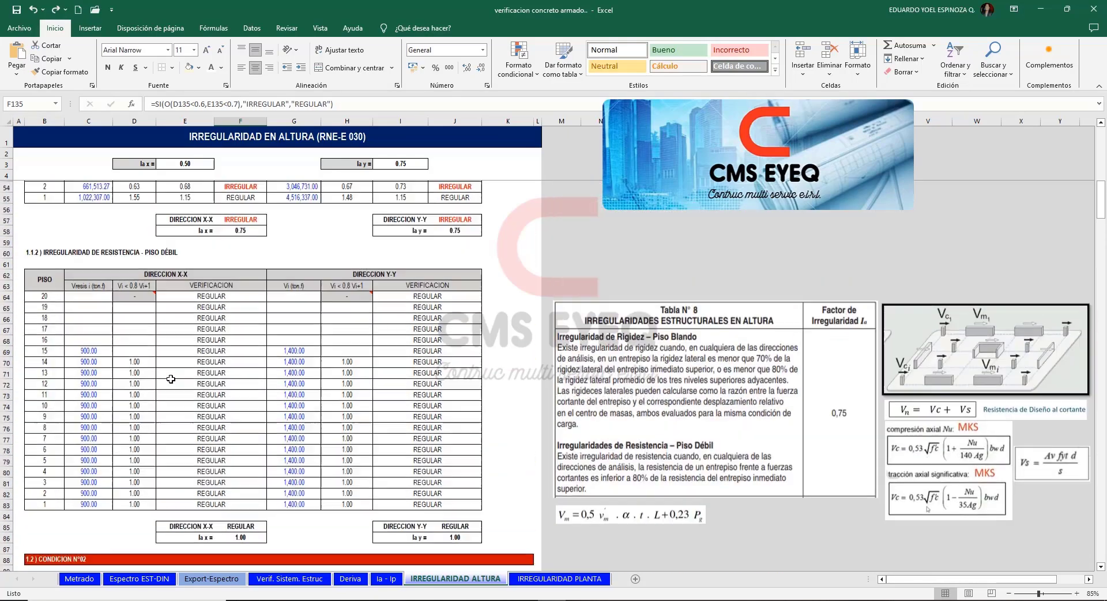
click(100, 466)
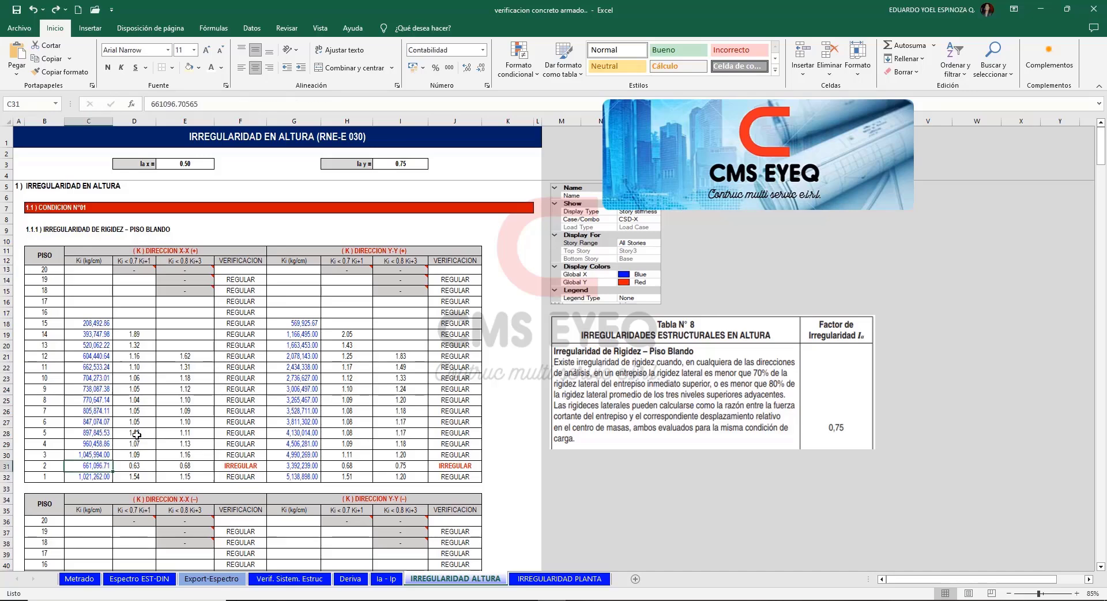
scroll(154, 324, down, 8)
scroll(153, 324, up, 7)
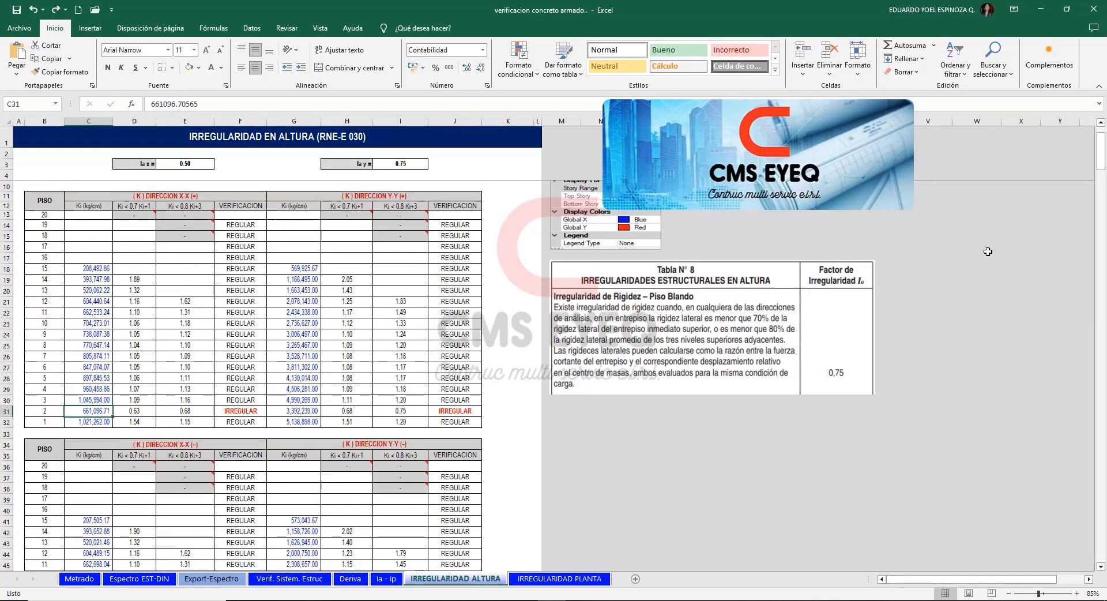
text(700)
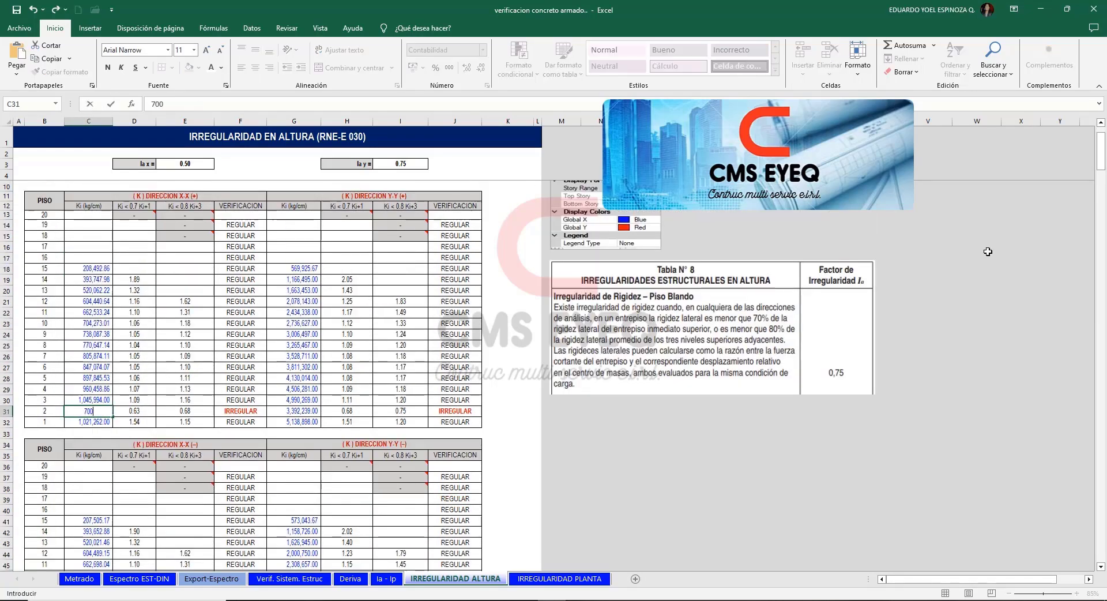
text(000)
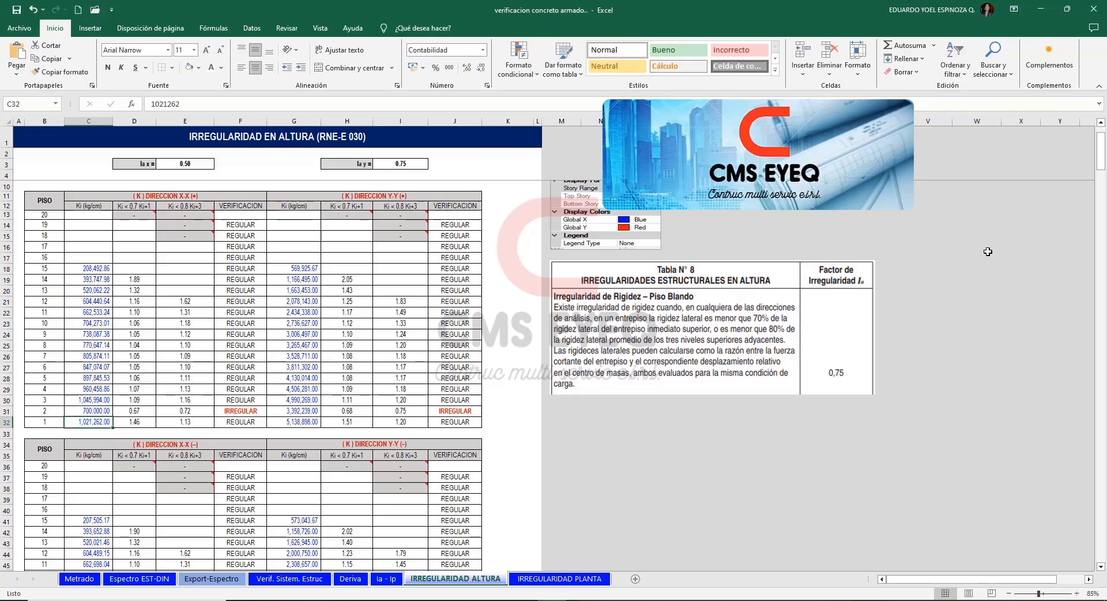
Copy the 700000 storey 2 stiffness from the X-X (+) table to storey 2 of the X-X (–) table.
key(ctrl+Return)
key(ctrl+c)
scroll(126, 410, down, 6)
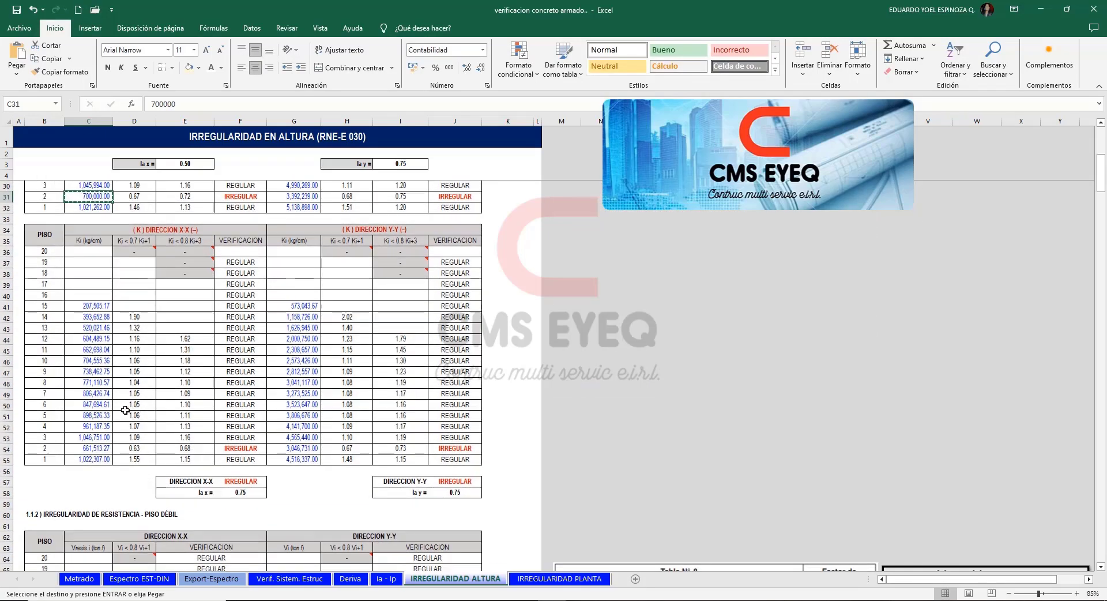
click(98, 449)
key(ctrl+v)
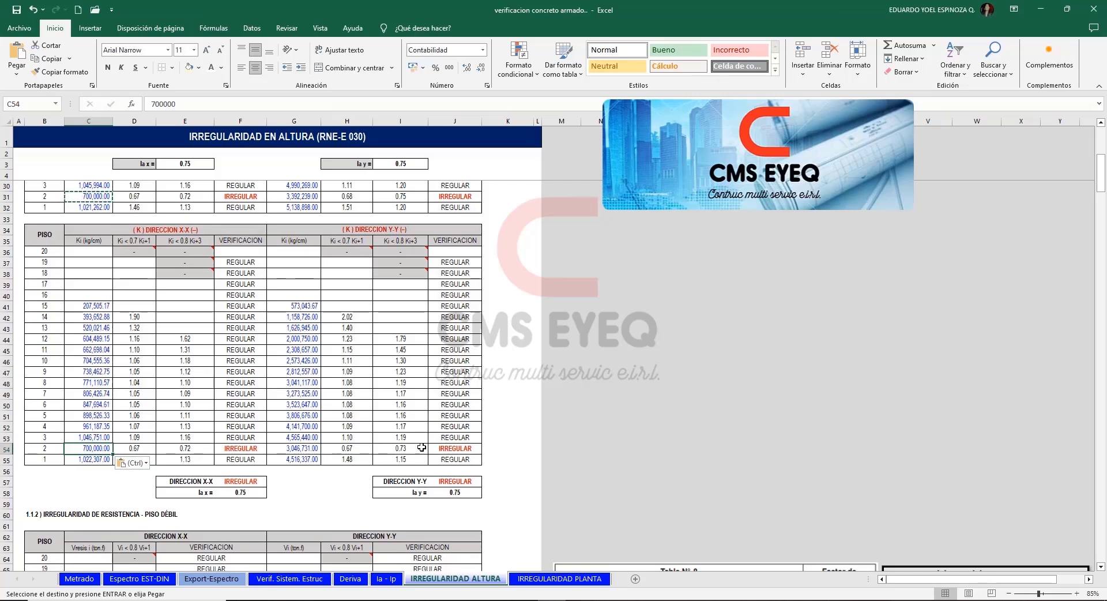
Recheck the extreme stiffness irregularity tables for the X-X direction under condition 02.
click(513, 410)
click(600, 405)
drag(1104, 164, 1069, 231)
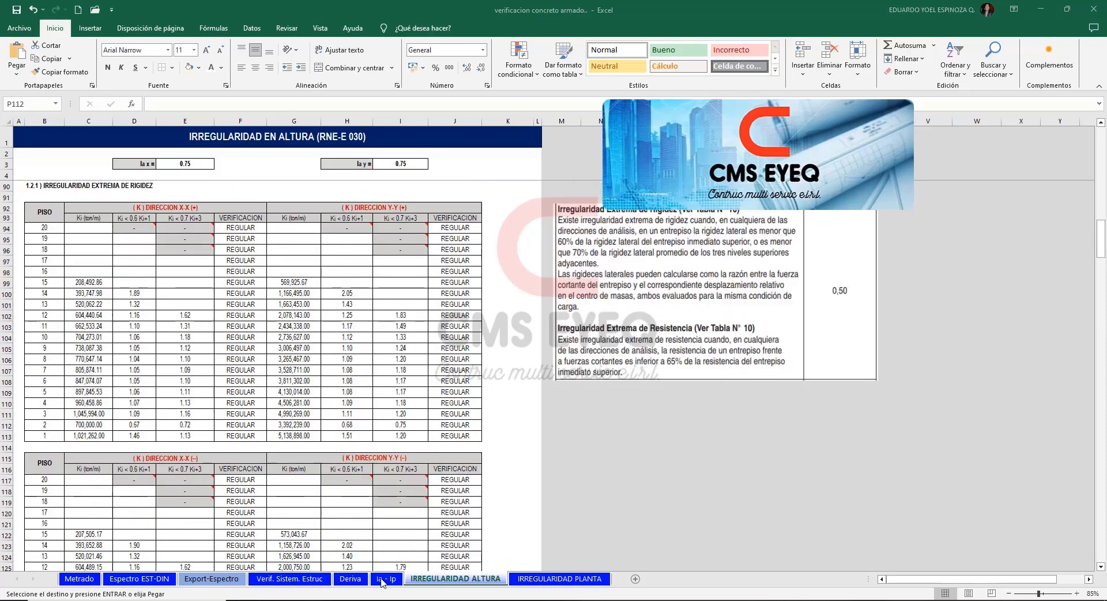
click(679, 425)
Review the soft-storey and re-entrant corner rows and the governing Ia (x,y) and Ip (x,y) factors in the Ia - Ip sheet.
click(386, 579)
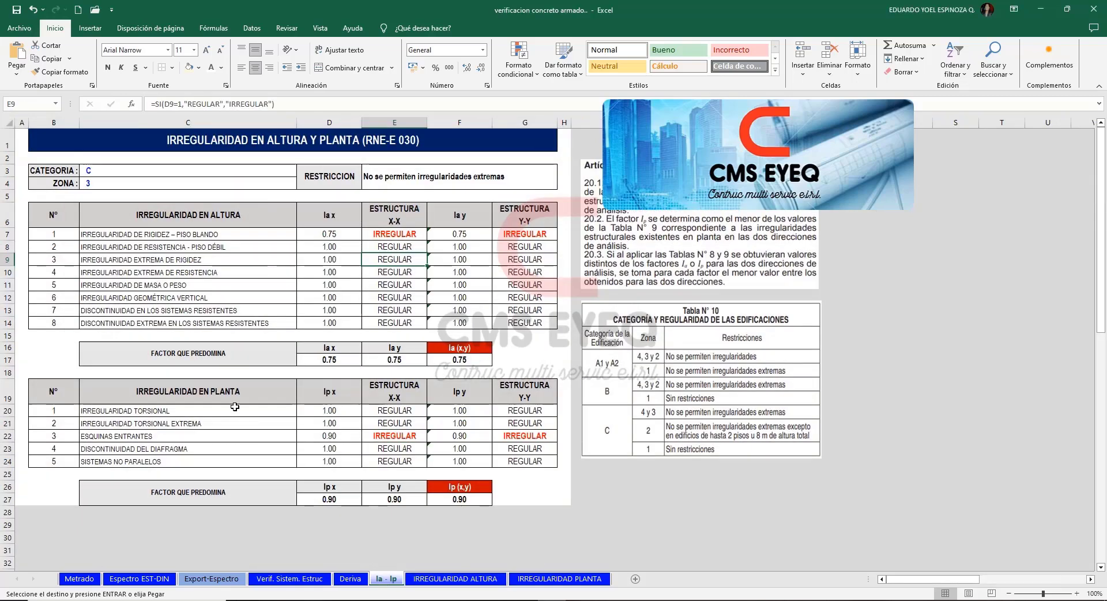
click(907, 336)
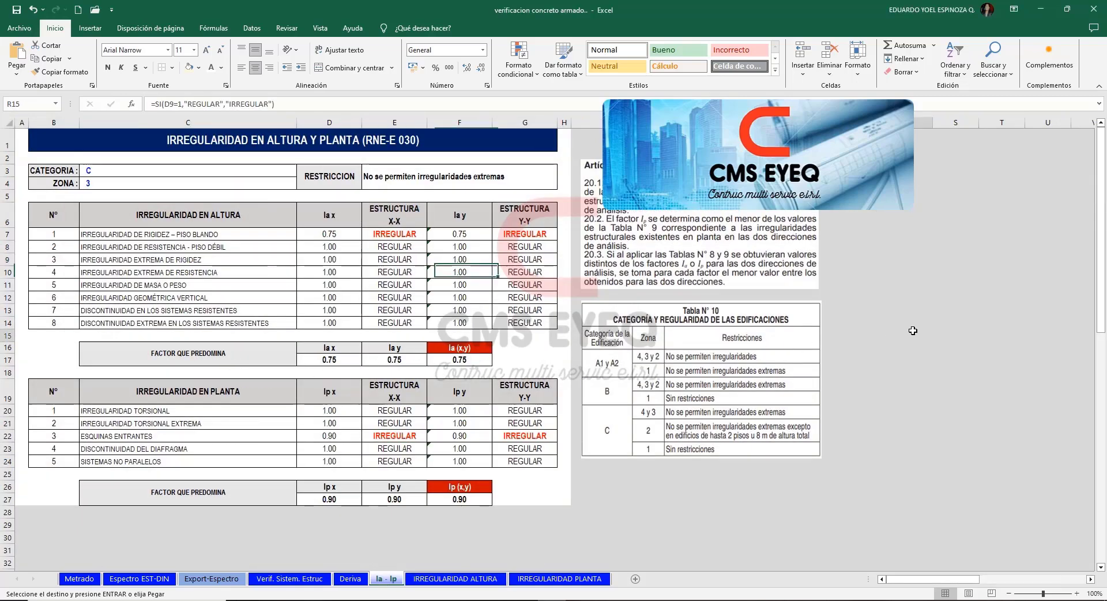
key(Up)
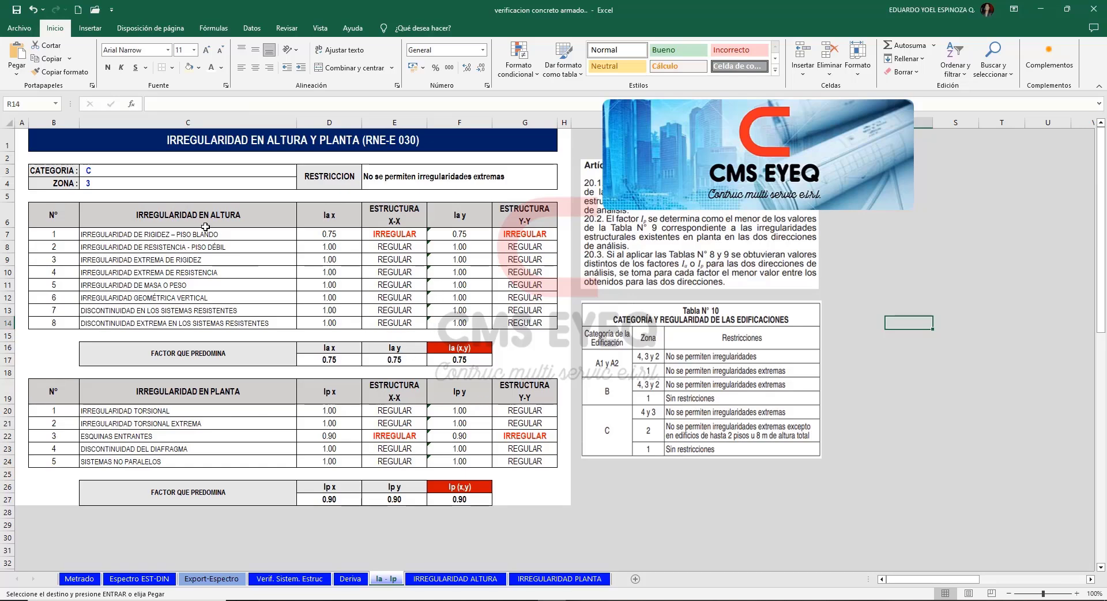
click(7, 233)
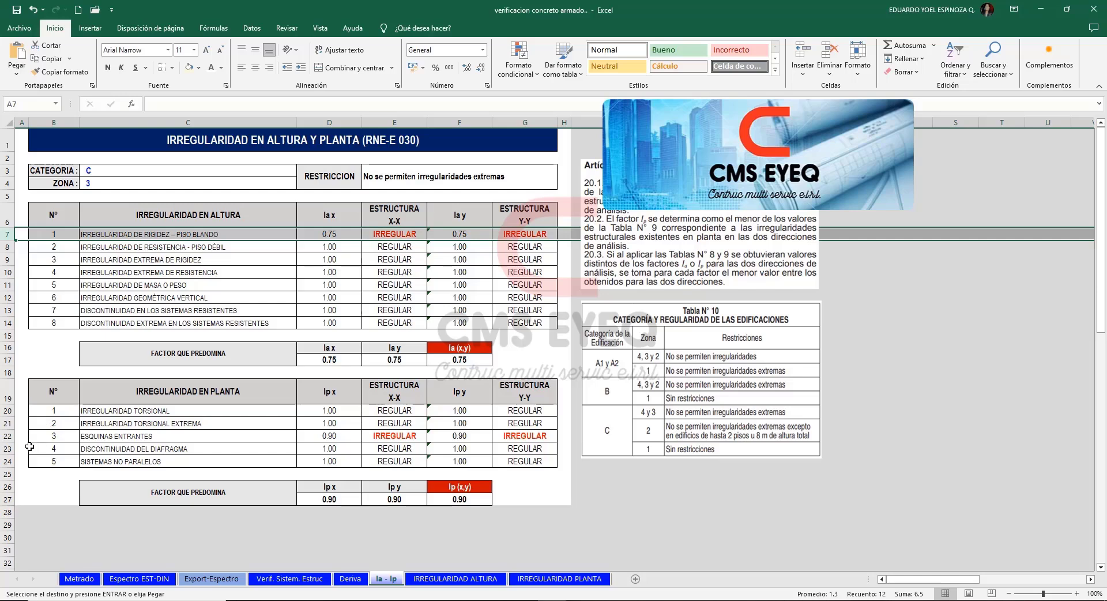
click(8, 437)
click(510, 358)
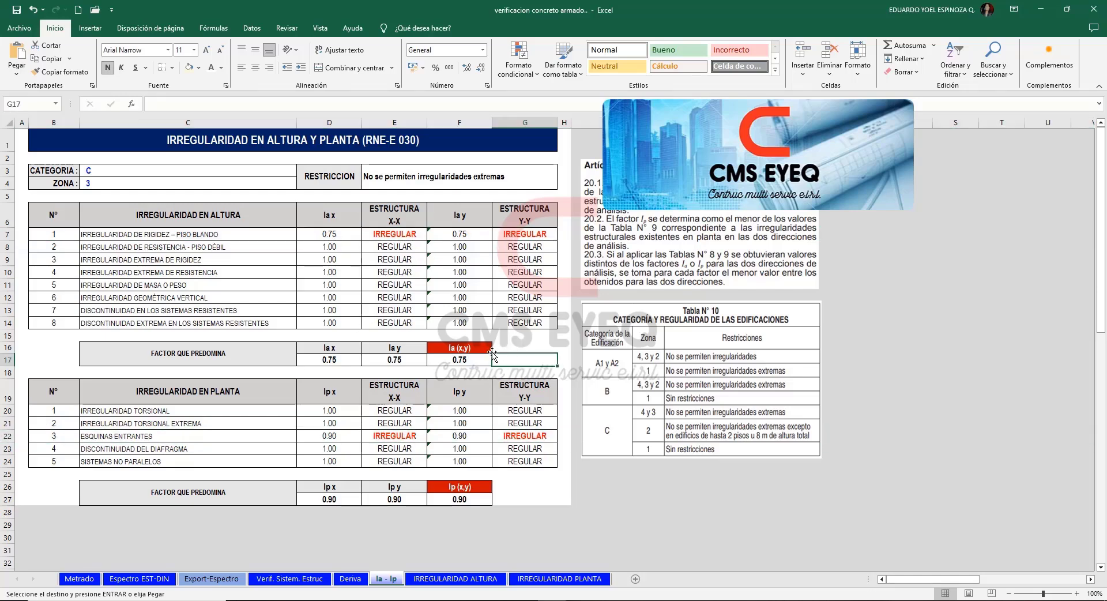
click(470, 359)
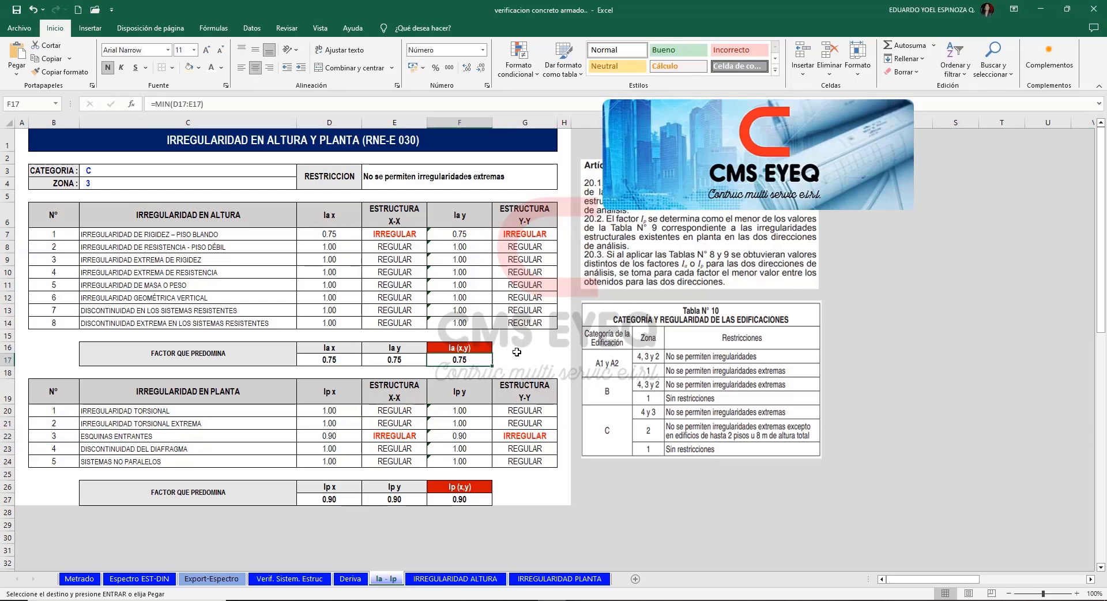
click(482, 499)
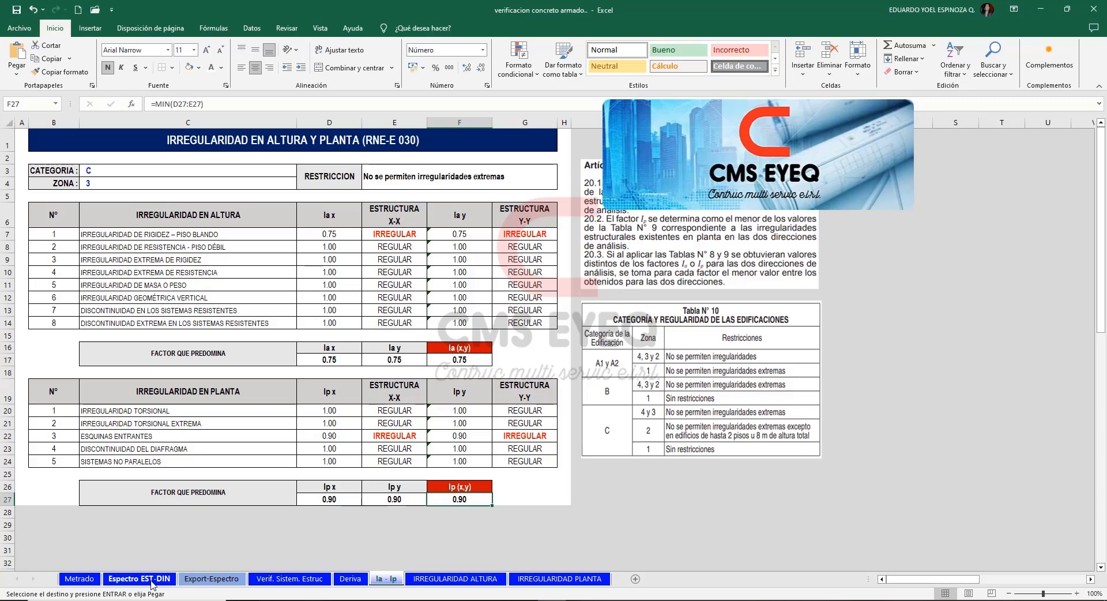
Select the height and plan irregularity factors Ia and Ip of the X-X spectrum in the Espectro EST-DIN sheet.
click(153, 582)
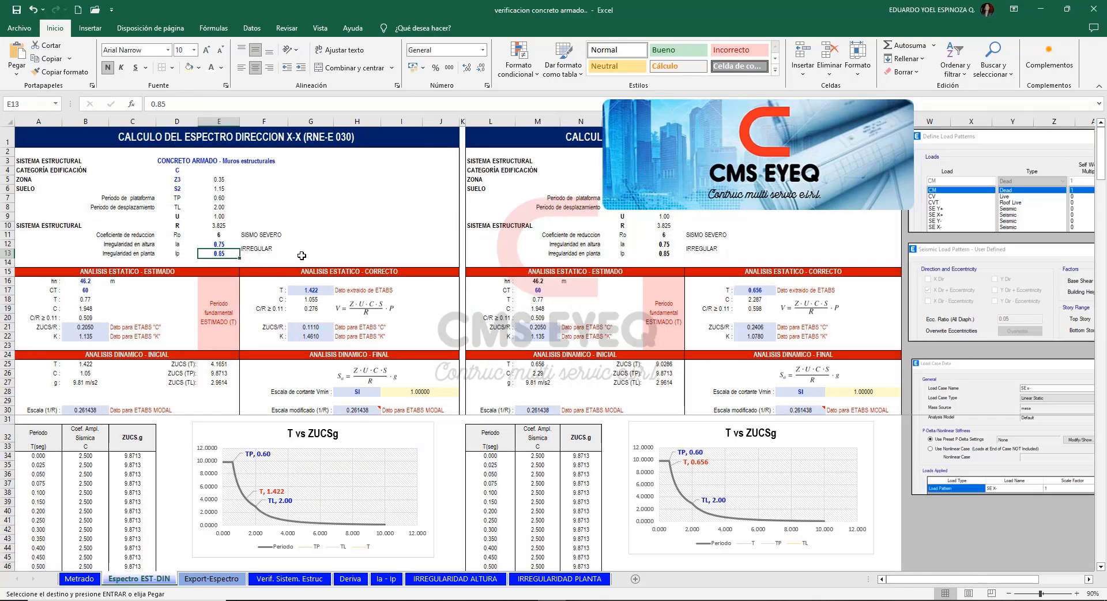
drag(219, 244, 227, 251)
text(0.75 0.85)
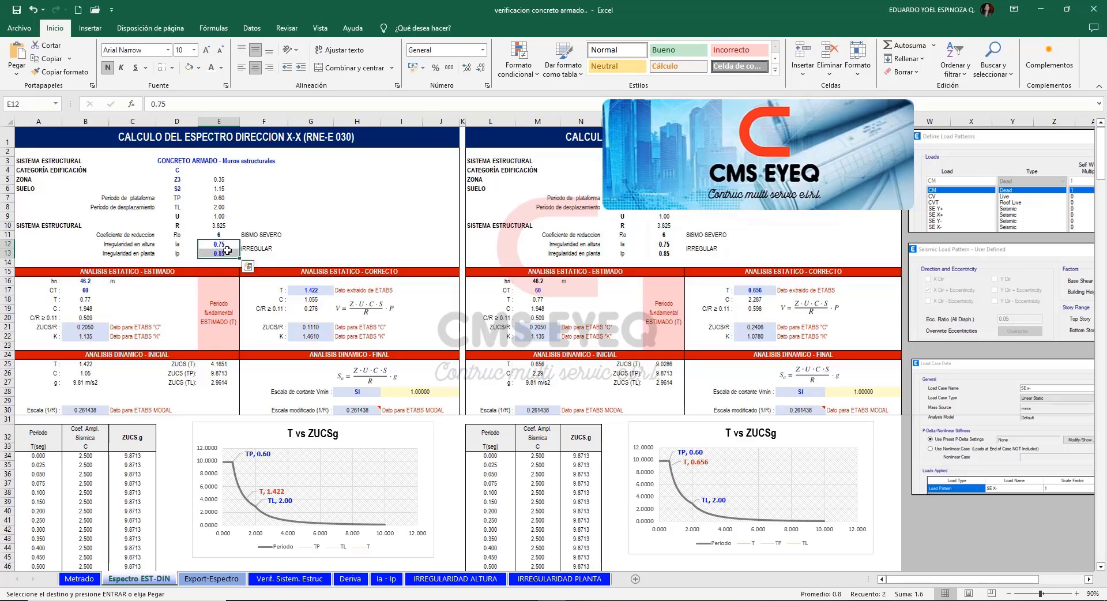